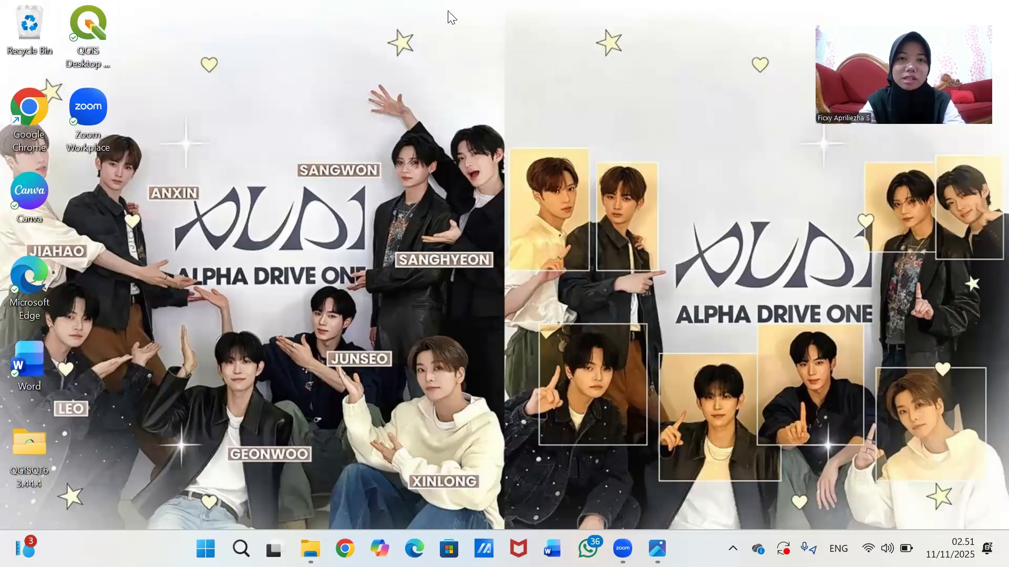
# - Launch QGIS Desktop from its shortcut on the Windows desktop
pyautogui.click(83, 39)
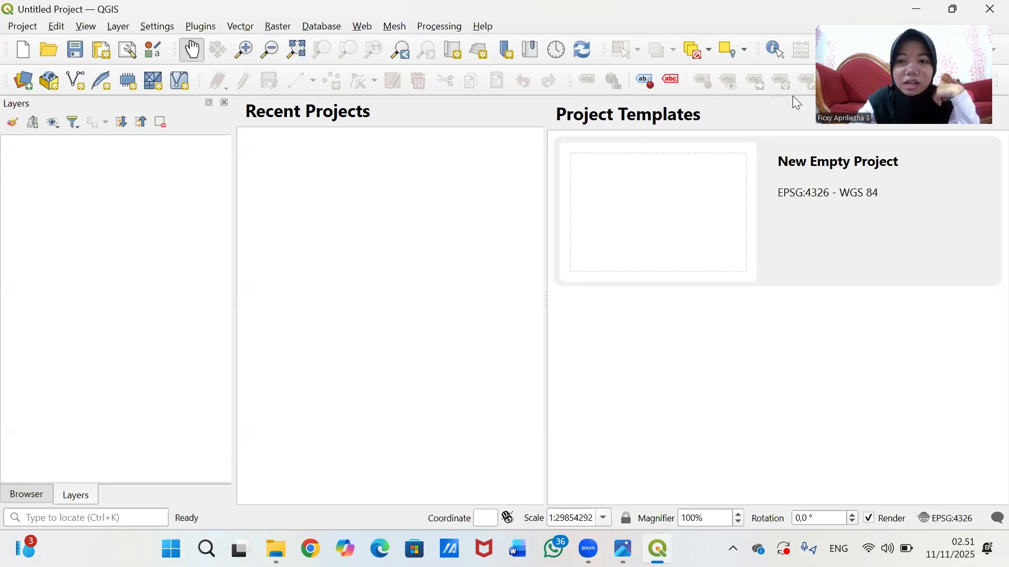
# - Create a new empty project, add the QuickMapServices ESRI Ocean basemap, and pan the world map
pyautogui.click(685, 209)
pyautogui.doubleClick(664, 206)
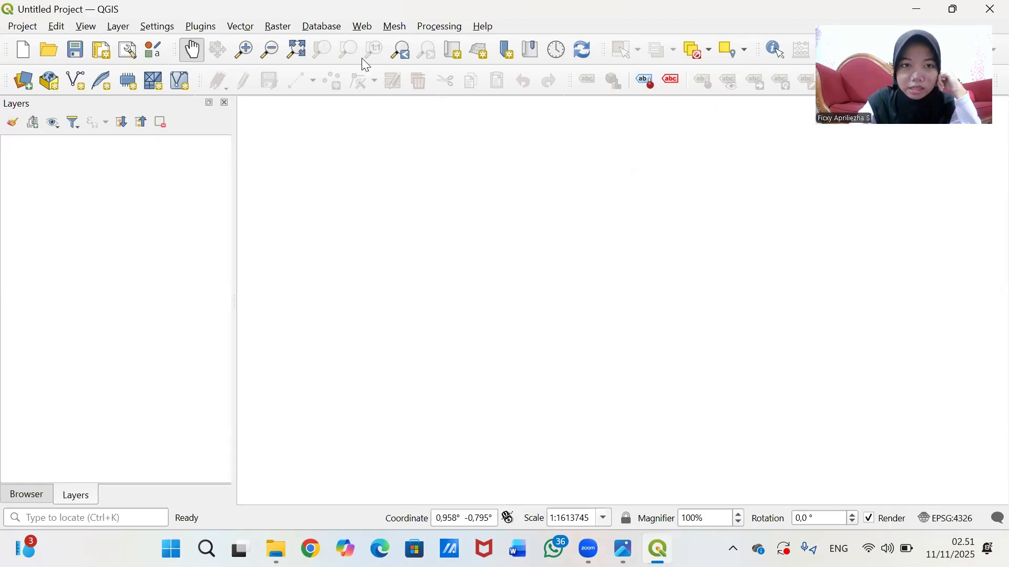
pyautogui.click(368, 25)
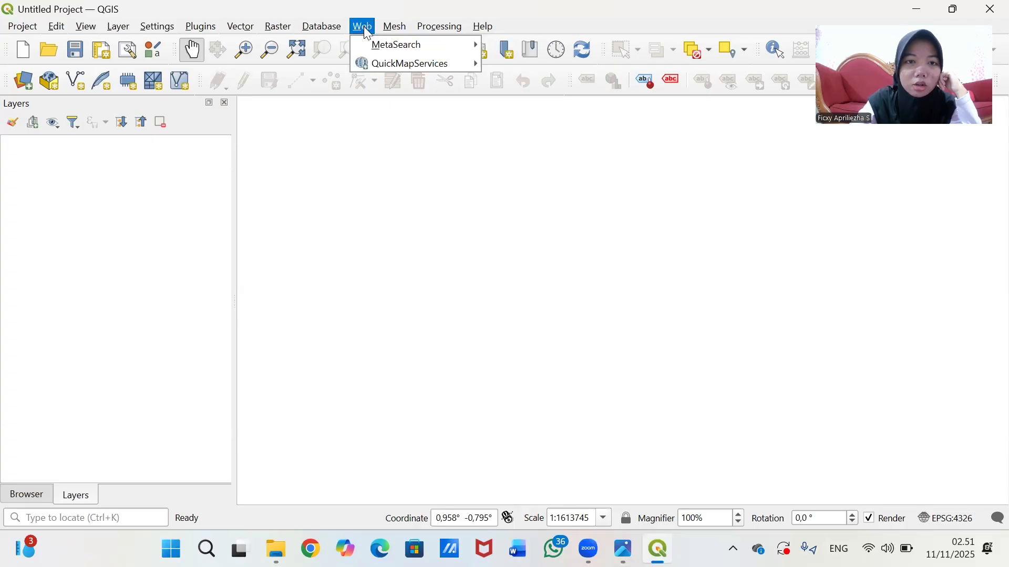
pyautogui.moveTo(405, 63)
pyautogui.moveTo(558, 120)
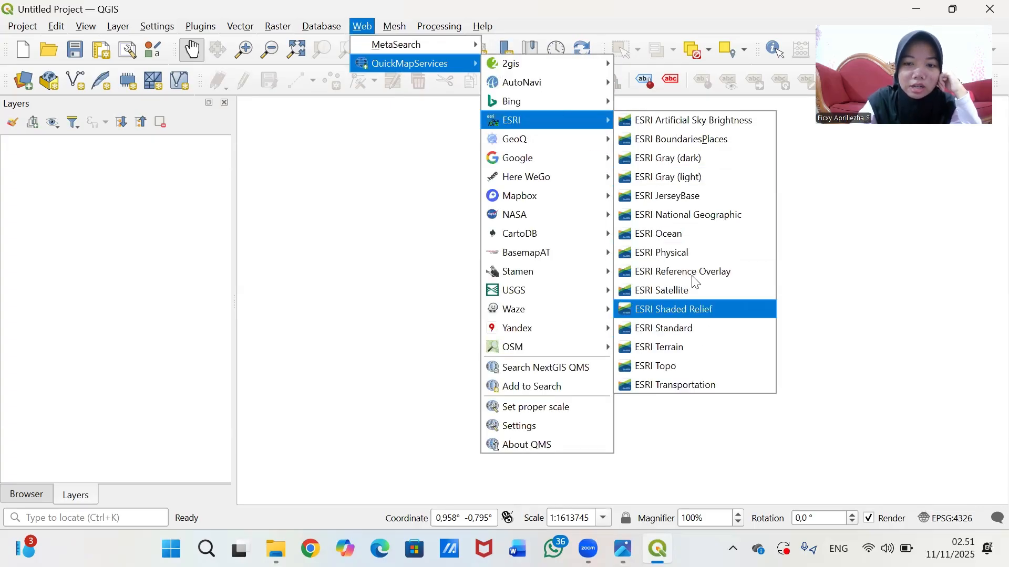
pyautogui.click(681, 234)
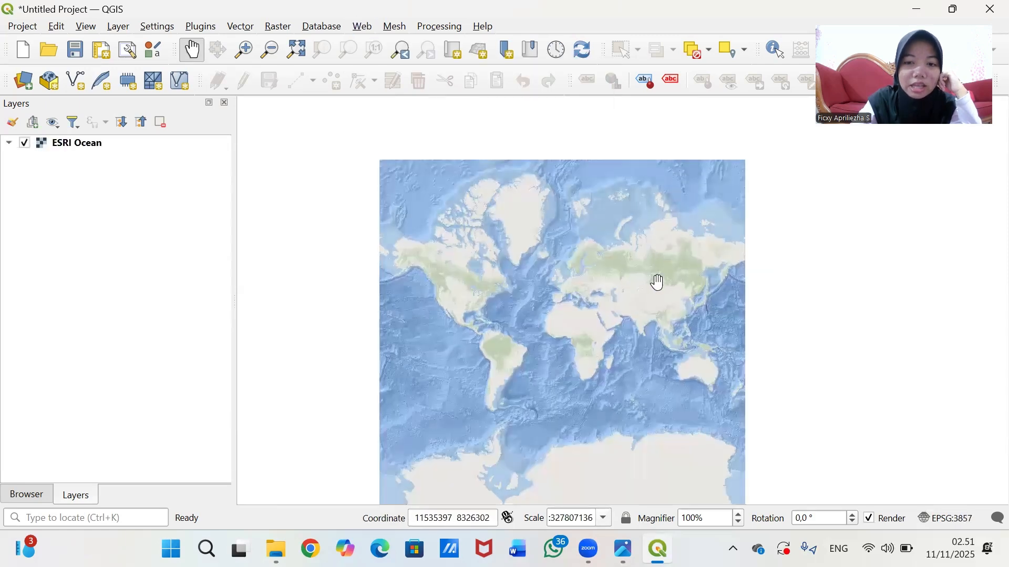
pyautogui.moveTo(659, 282); pyautogui.dragTo(613, 273)
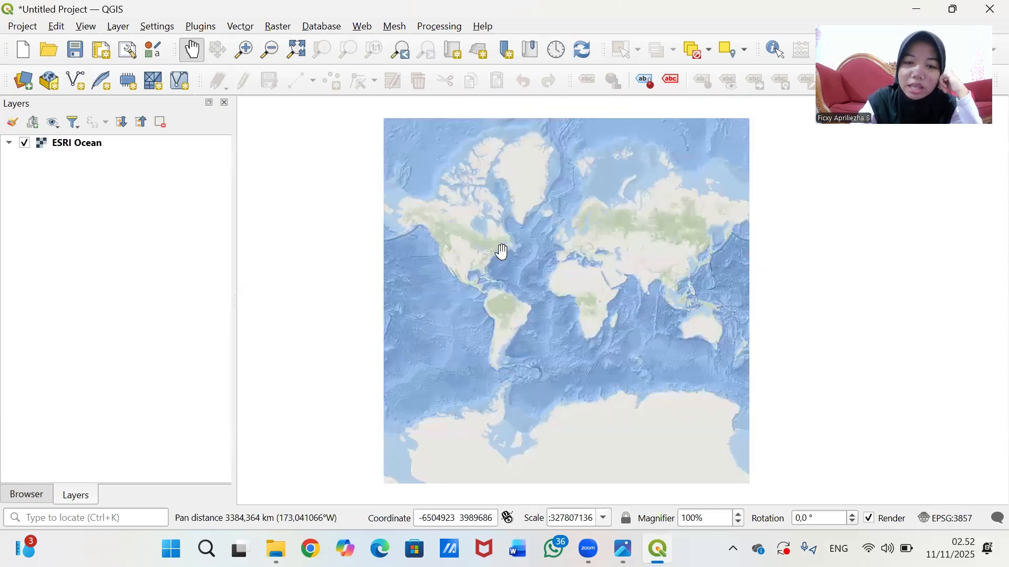
pyautogui.click(369, 28)
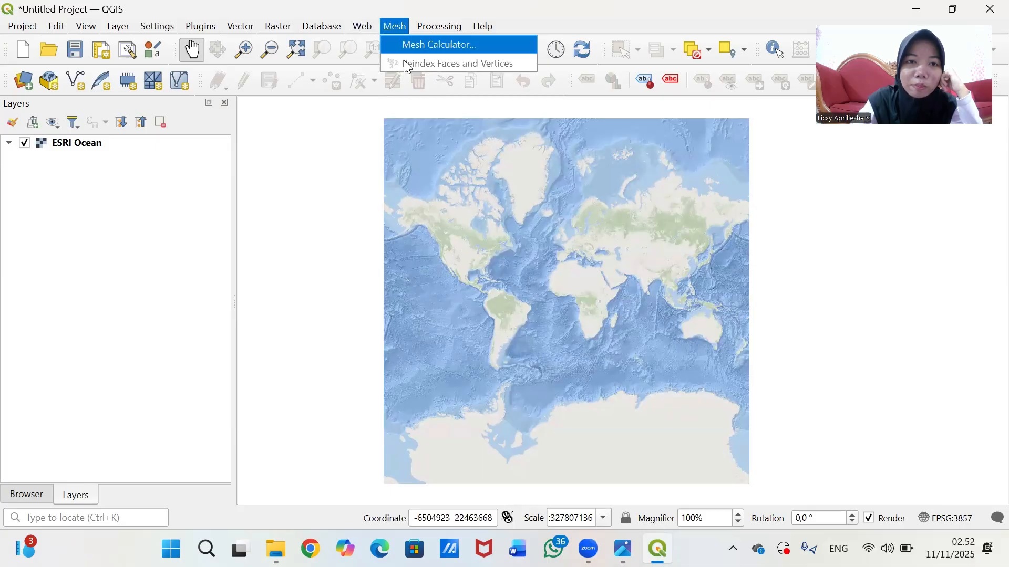
pyautogui.moveTo(397, 66)
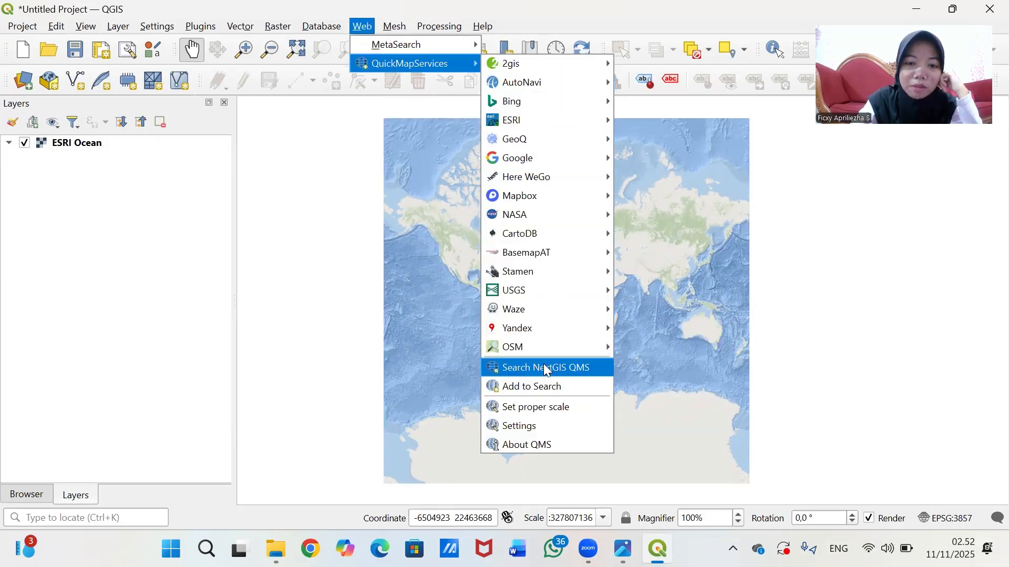
pyautogui.click(281, 198)
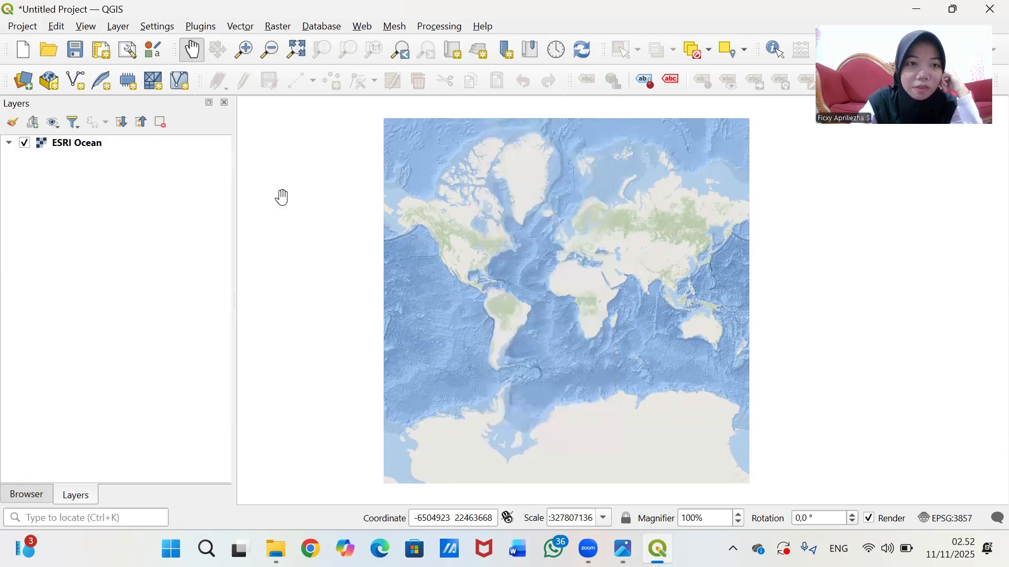
pyautogui.moveTo(765, 432); pyautogui.dragTo(488, 297)
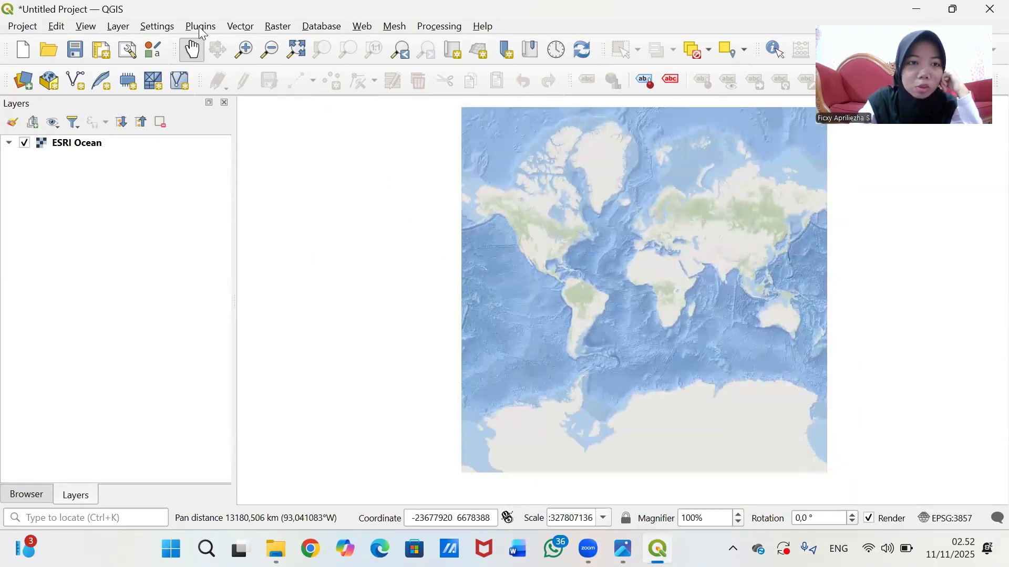
pyautogui.click(200, 32)
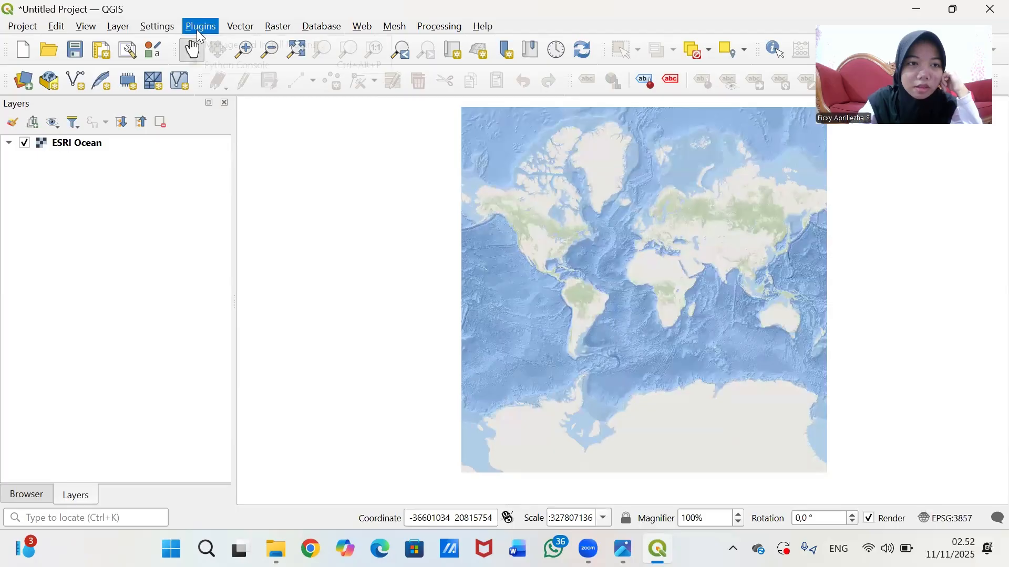
pyautogui.press('Right')
pyautogui.press('Left')
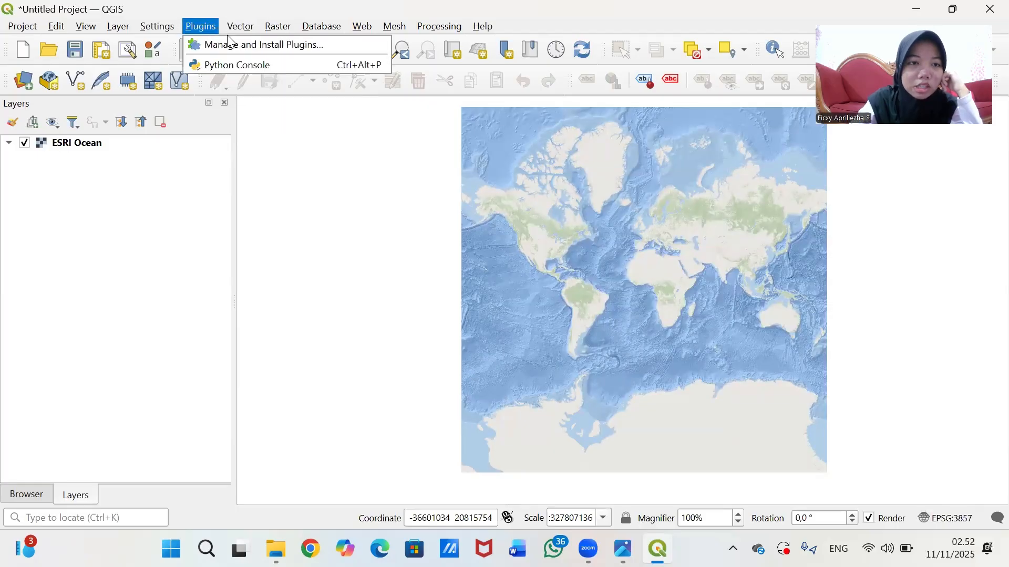
pyautogui.press('Right')
pyautogui.click(218, 45)
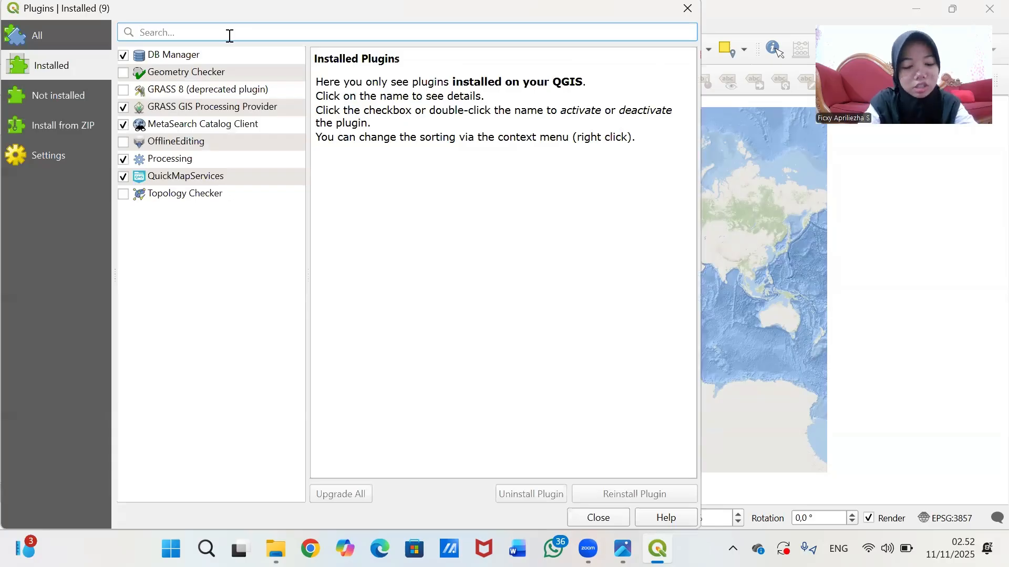
pyautogui.write('quick')
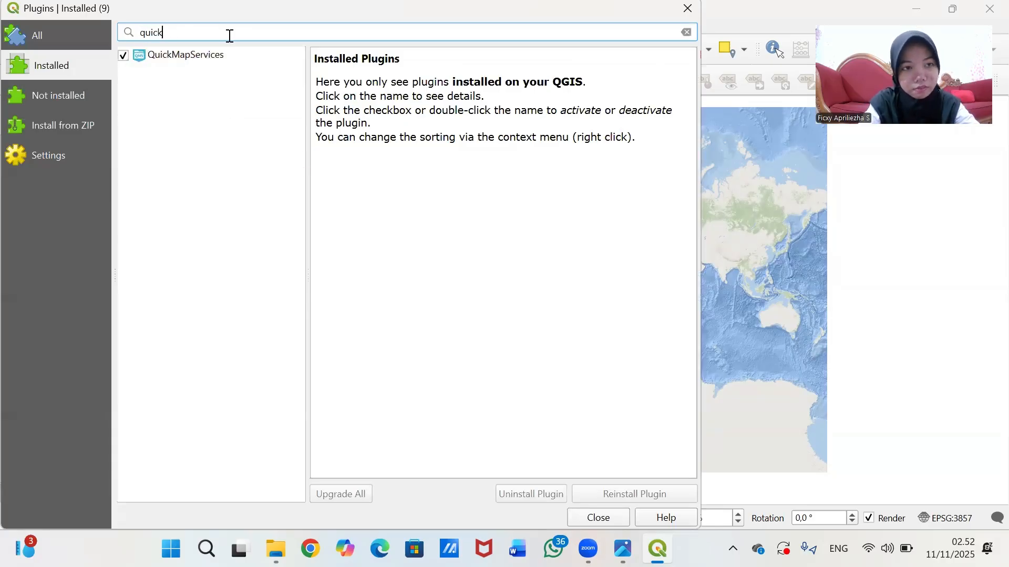
pyautogui.click(216, 58)
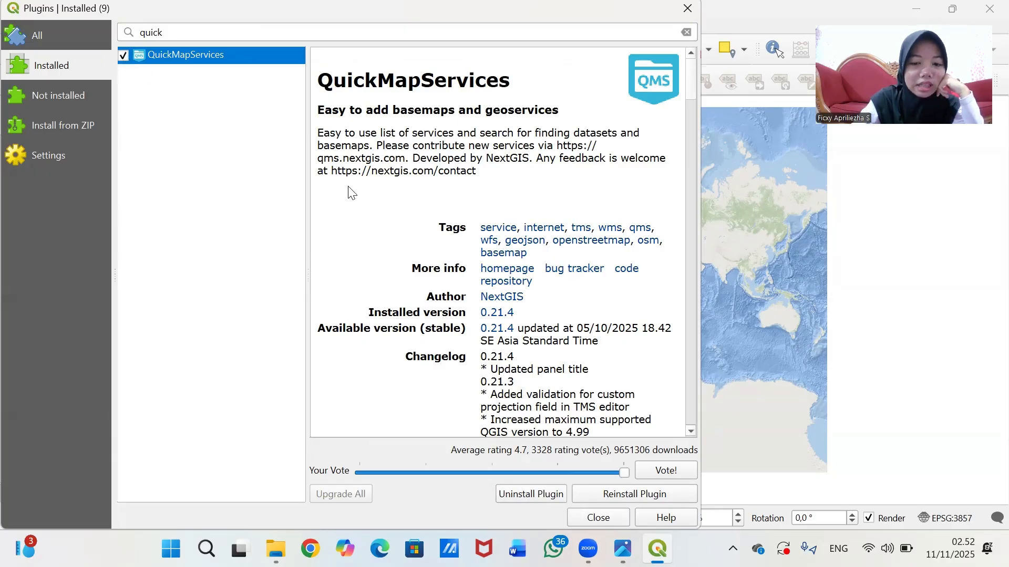
pyautogui.click(594, 517)
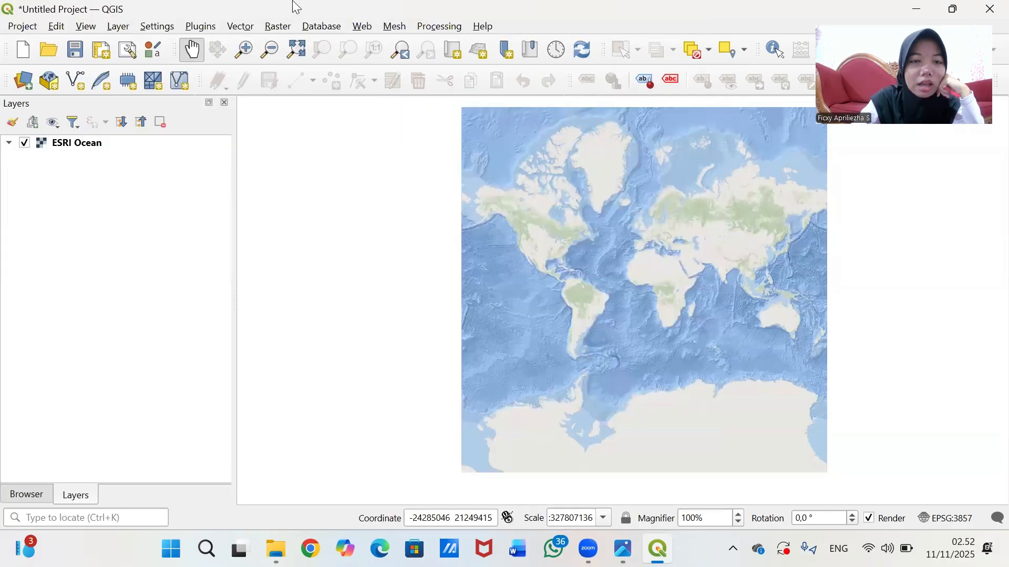
# - Download the QuickMapServices contributed pack under More services and save the settings
pyautogui.click(362, 25)
pyautogui.moveTo(405, 63)
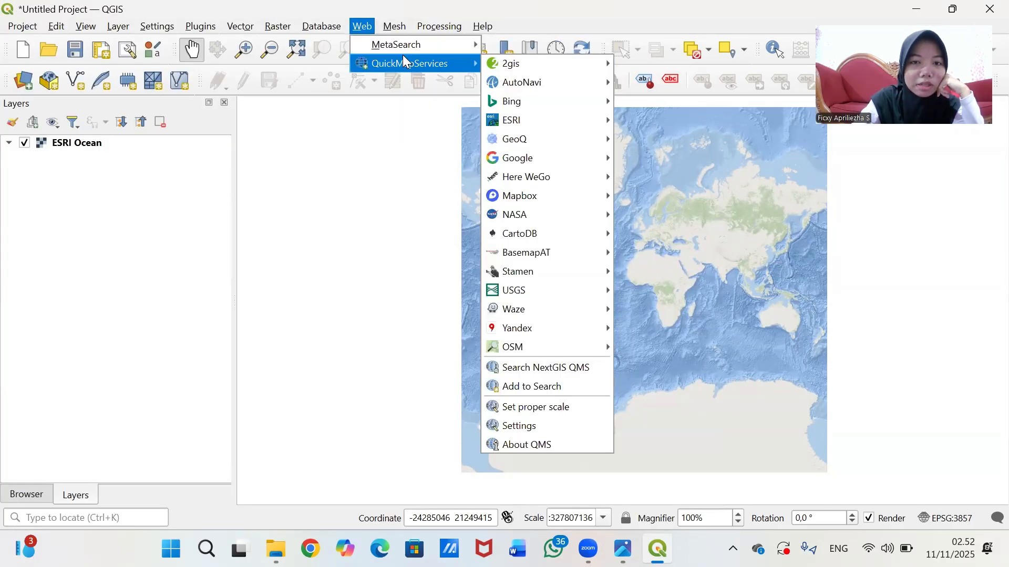
pyautogui.moveTo(522, 101)
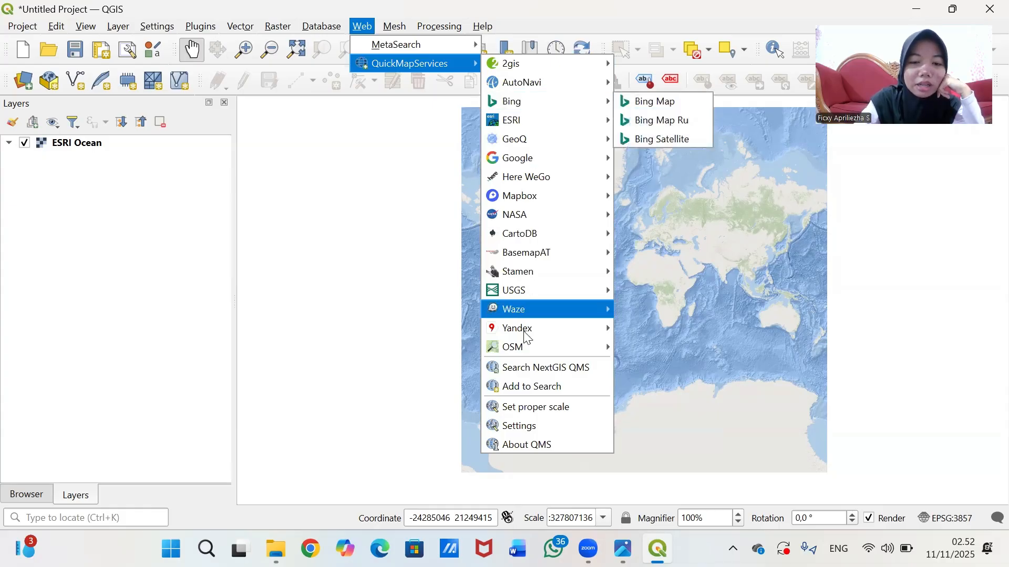
pyautogui.click(555, 424)
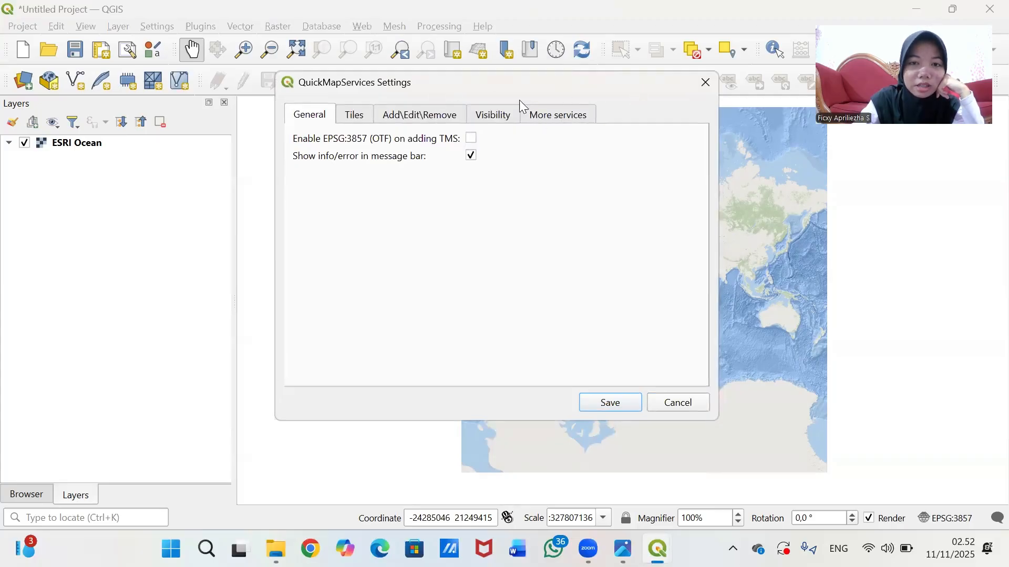
pyautogui.click(567, 121)
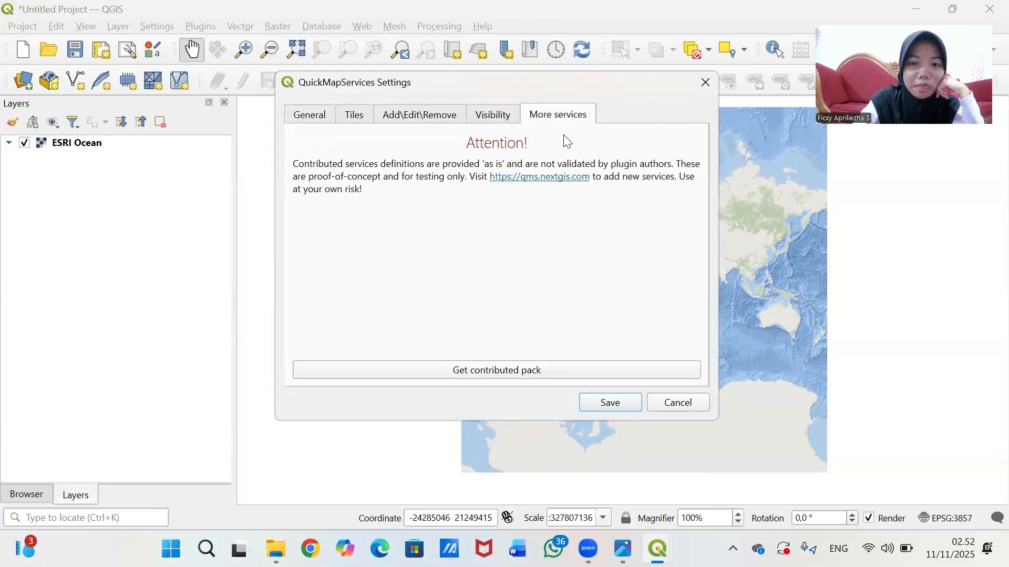
pyautogui.click(499, 374)
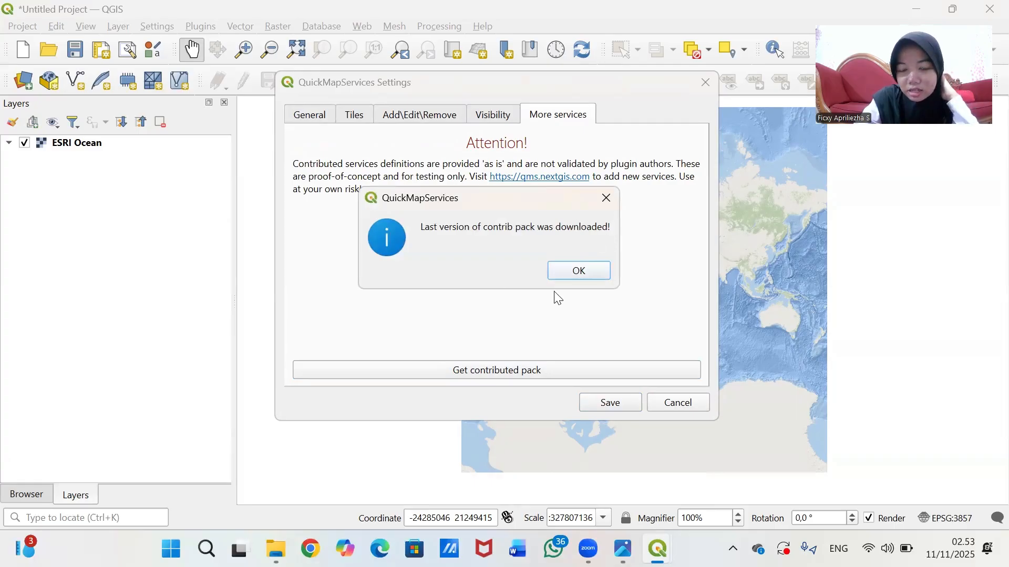
pyautogui.click(581, 272)
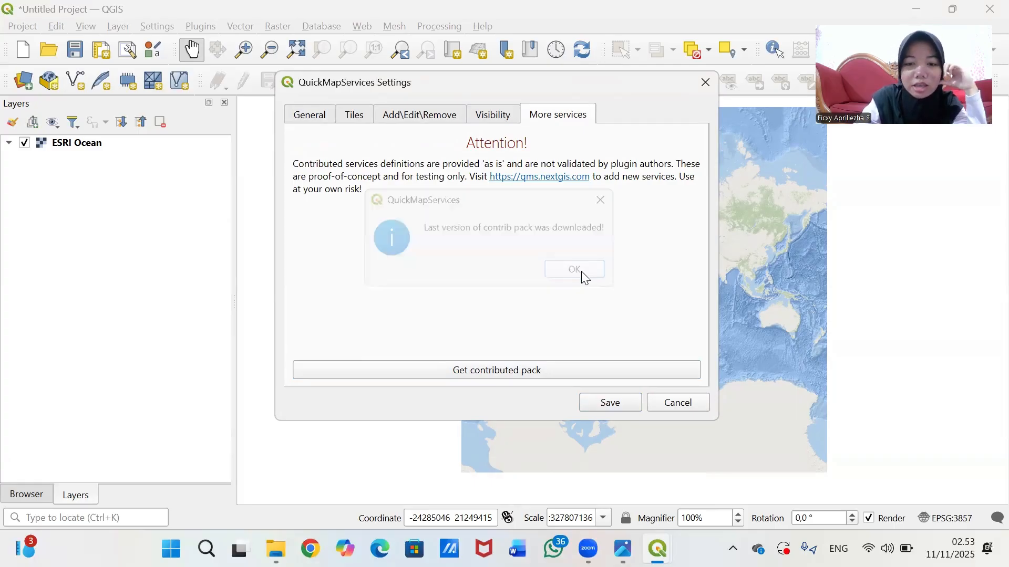
pyautogui.click(610, 403)
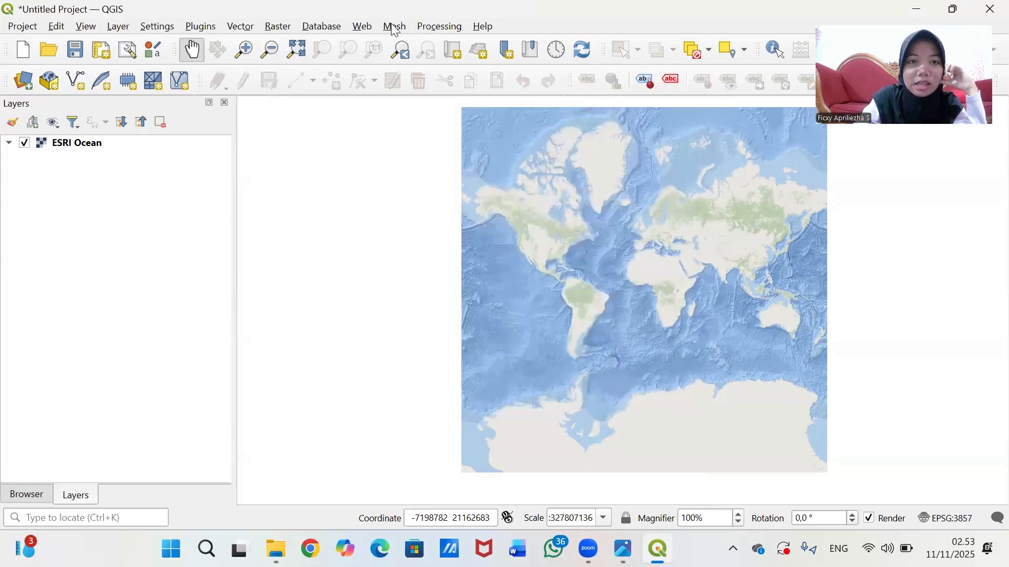
# - Look through the Web menu again, then pan the ESRI Ocean world map back into position
pyautogui.click(361, 26)
pyautogui.moveTo(440, 26)
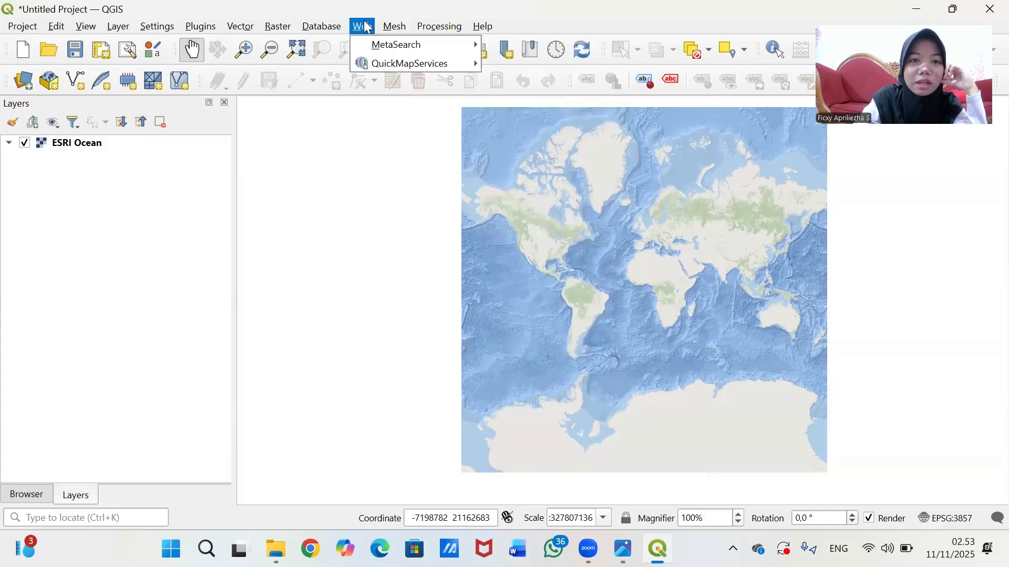
pyautogui.moveTo(385, 59)
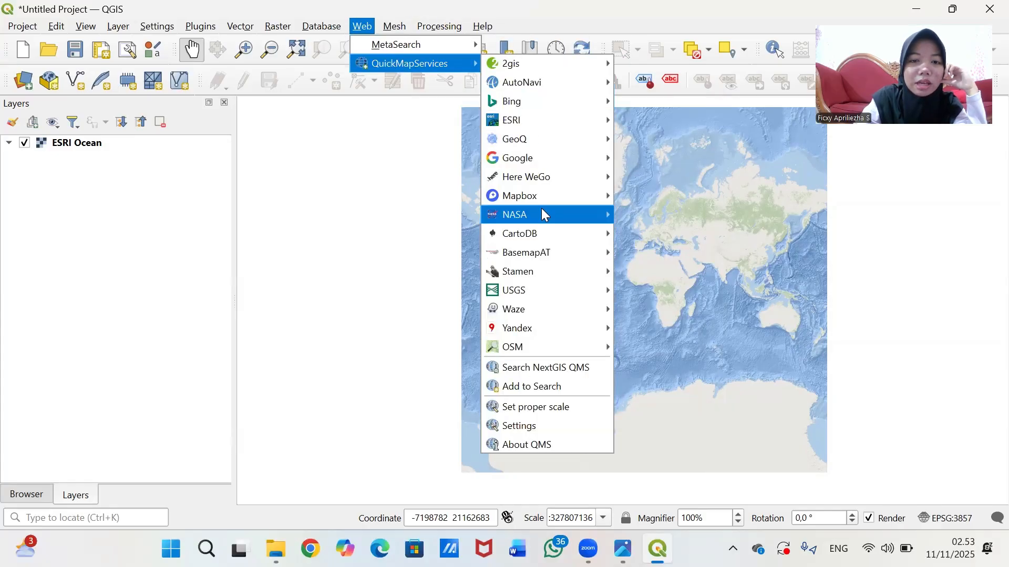
pyautogui.click(687, 252)
pyautogui.moveTo(629, 269); pyautogui.dragTo(642, 239)
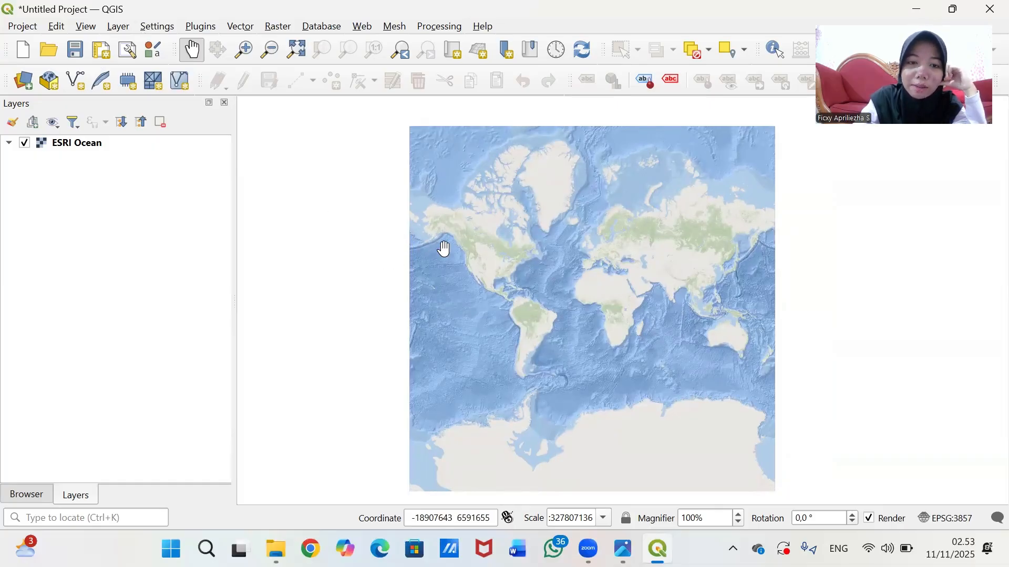
pyautogui.moveTo(479, 281); pyautogui.dragTo(480, 268)
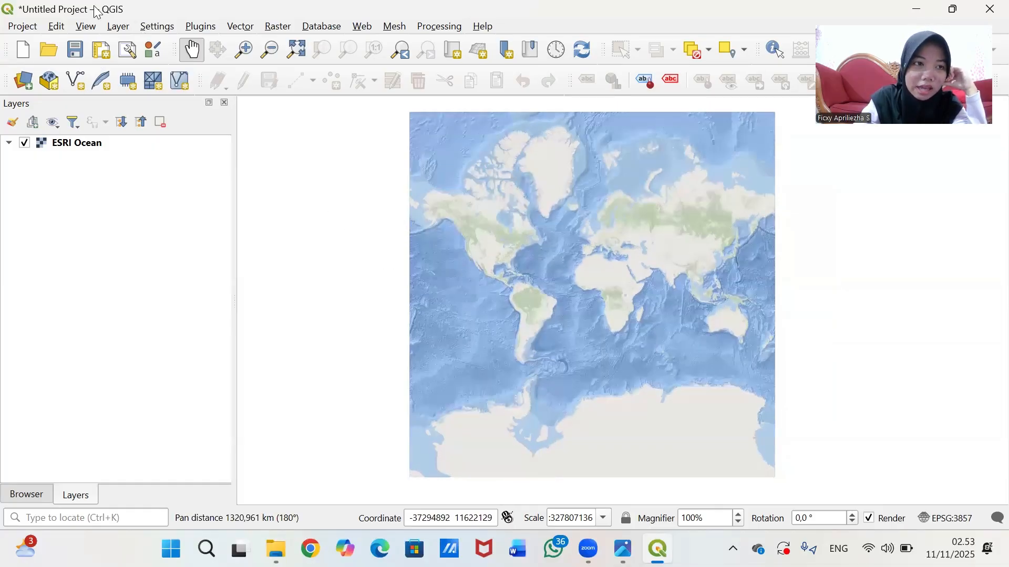
# - Add Batas_Adm_Kecamatan_Indonesia.shp as a vector layer and pan the map over Indonesia
pyautogui.click(117, 29)
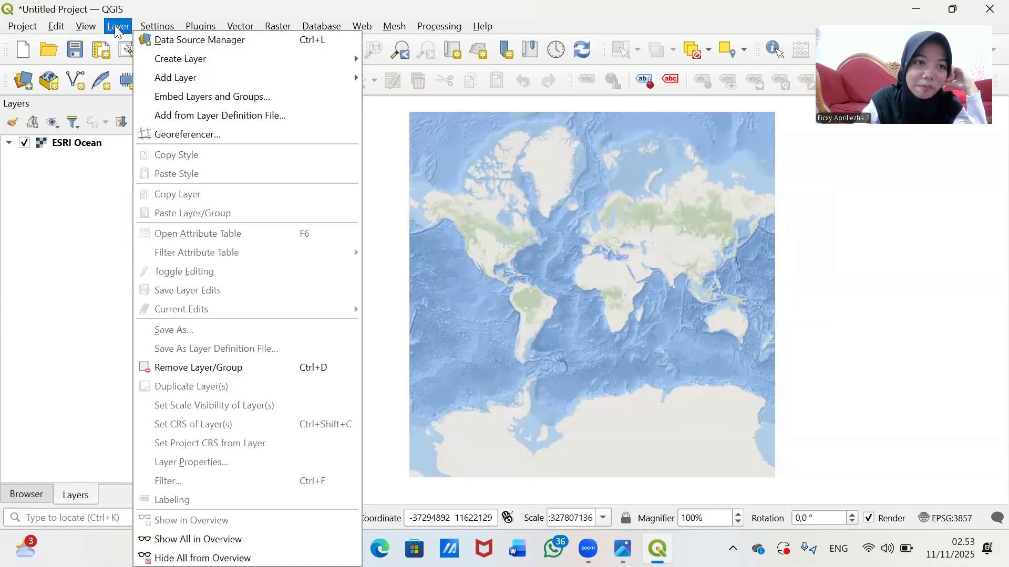
pyautogui.moveTo(255, 81)
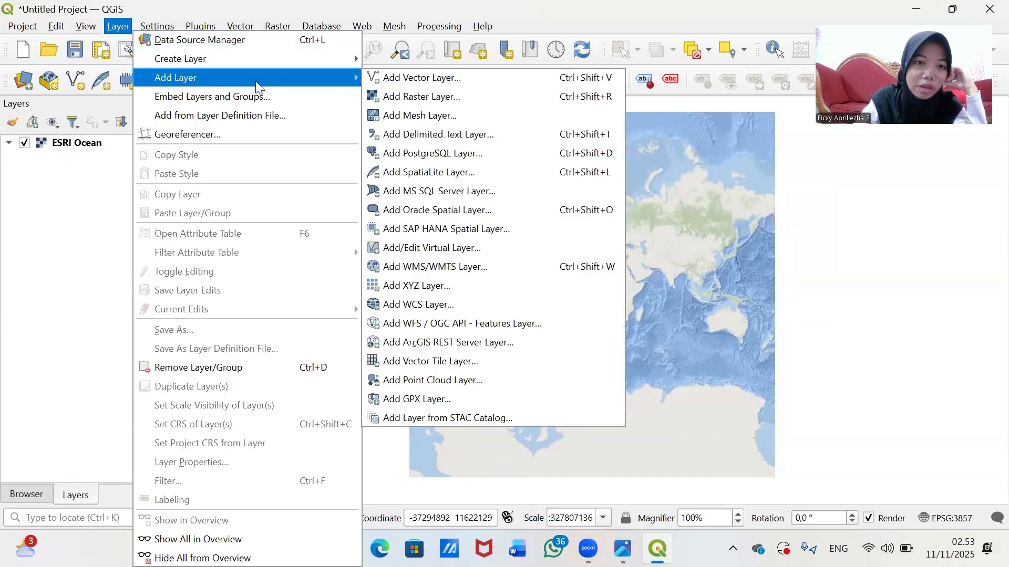
pyautogui.click(417, 77)
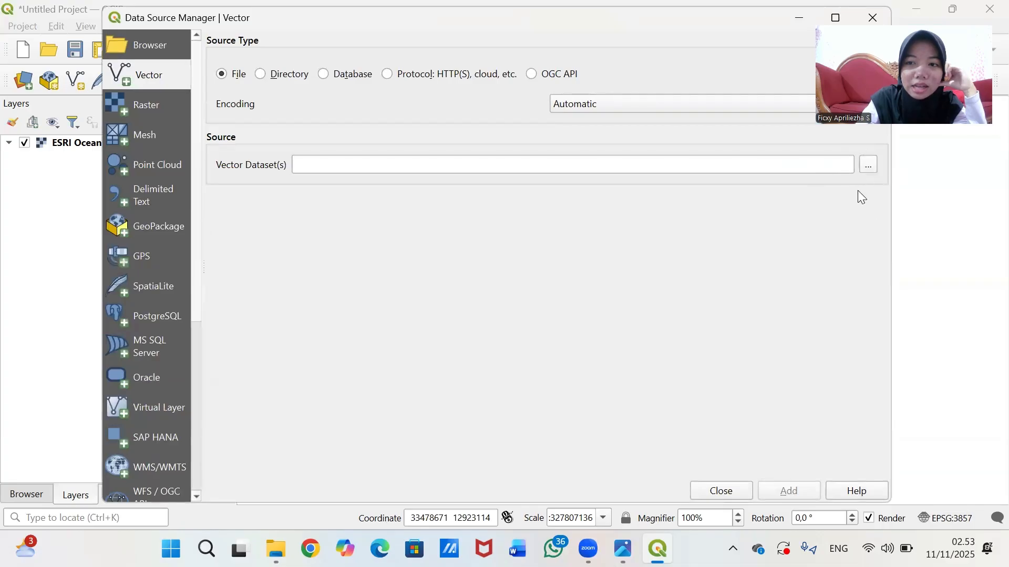
pyautogui.click(868, 167)
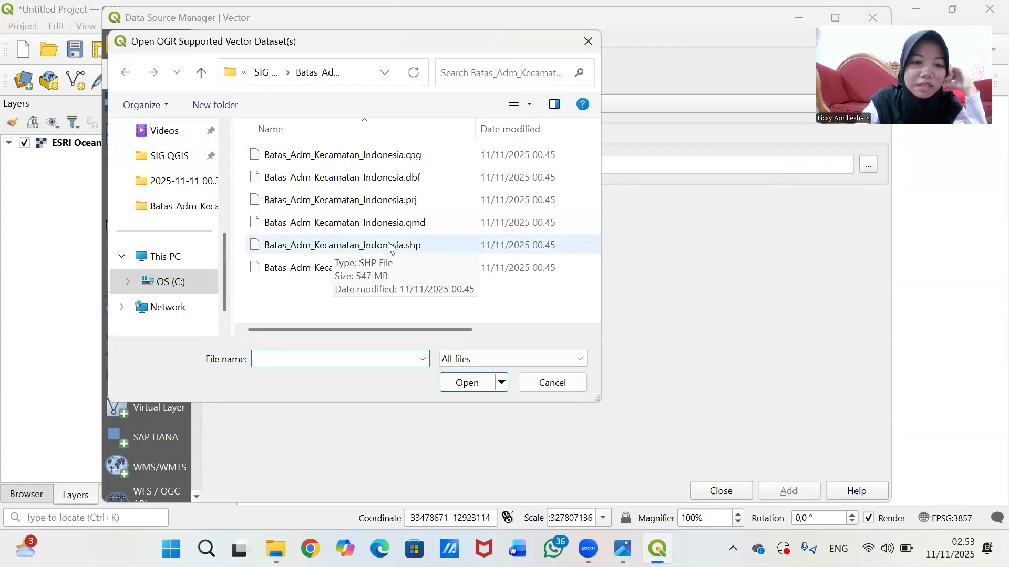
pyautogui.click(457, 242)
pyautogui.click(470, 385)
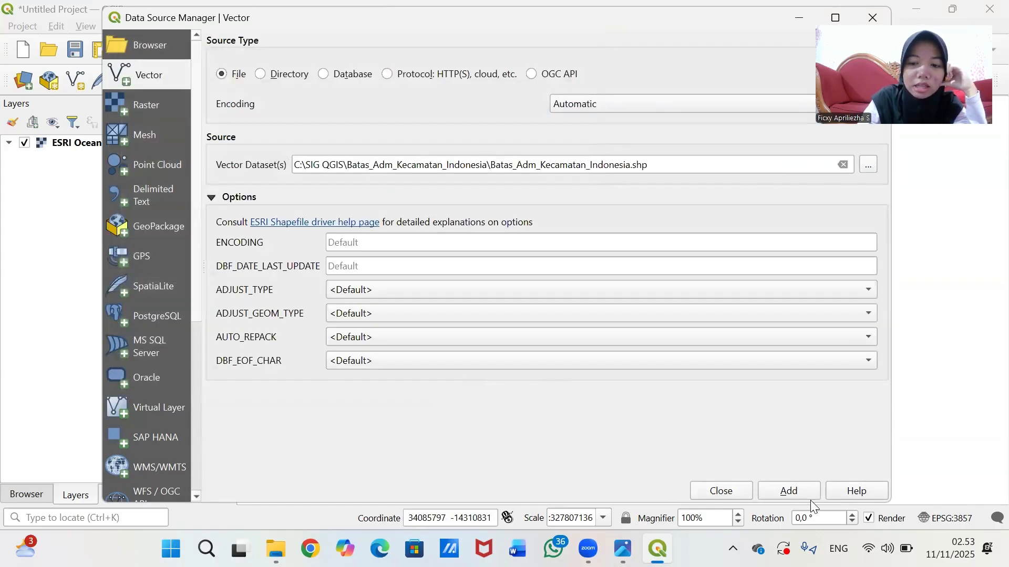
pyautogui.click(790, 493)
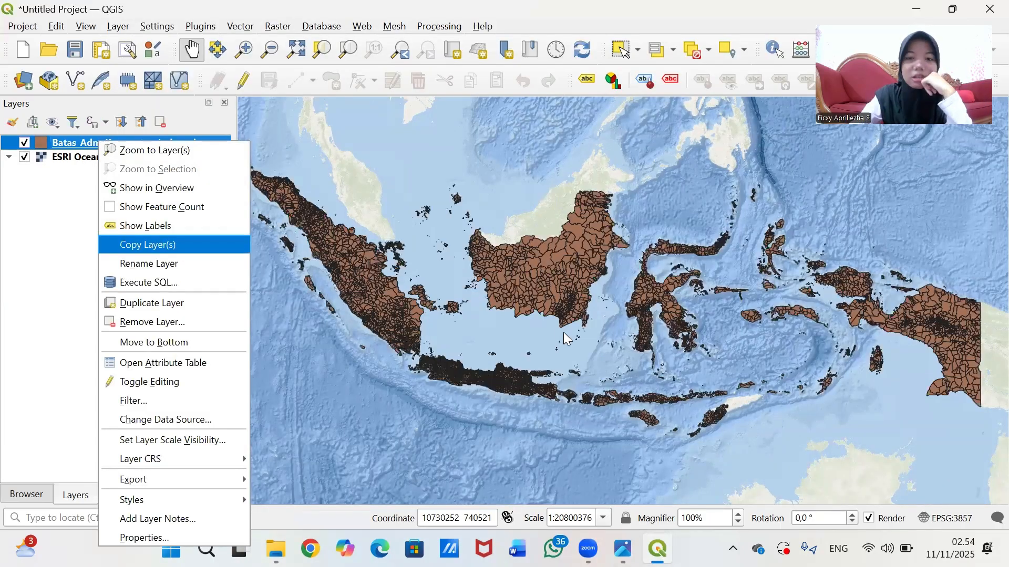
pyautogui.moveTo(518, 332); pyautogui.dragTo(552, 315)
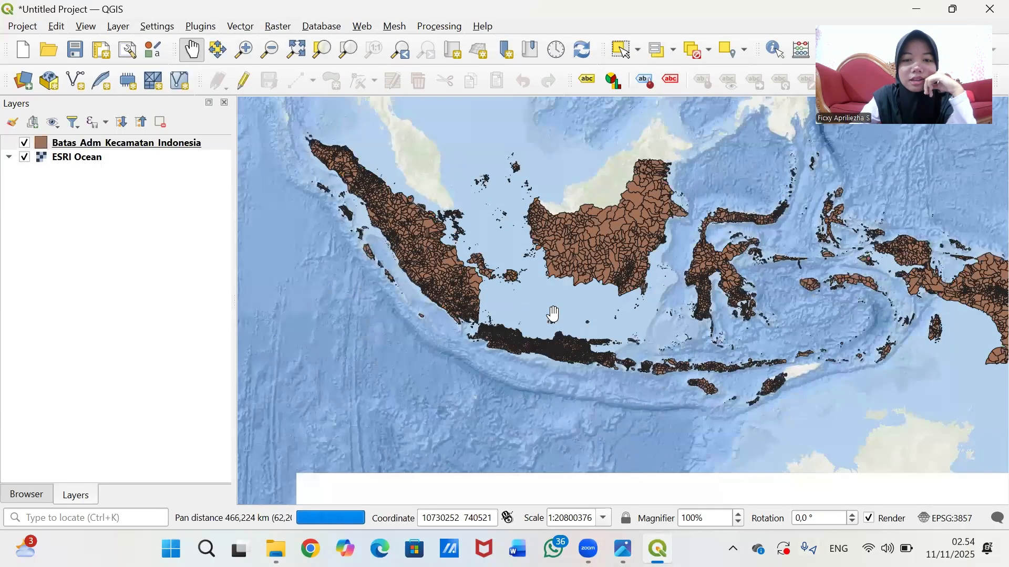
pyautogui.moveTo(660, 297); pyautogui.dragTo(661, 335)
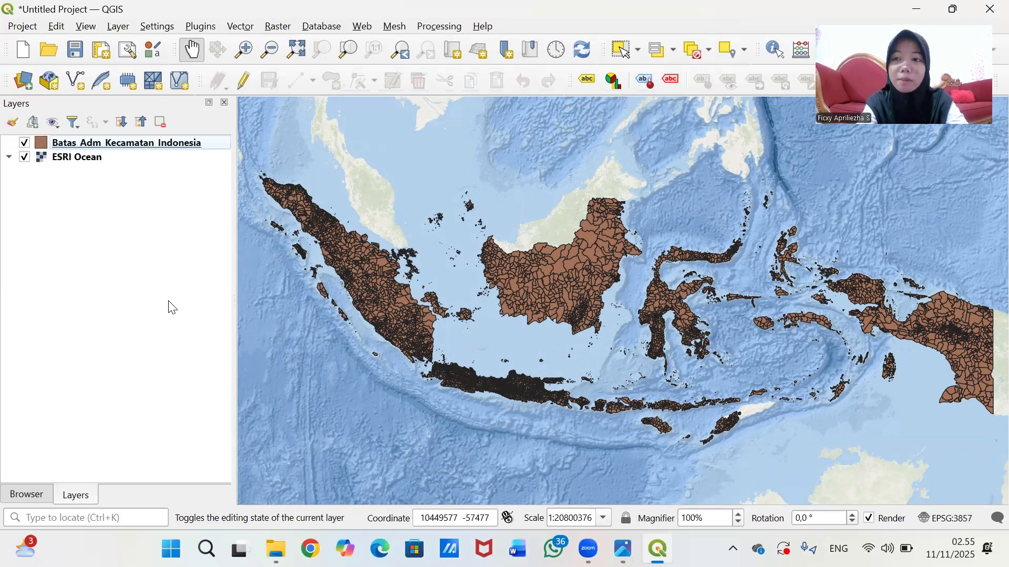
# - Open the Filter Query Builder for the Batas_Adm_Kecamatan_Indonesia layer from its layer menu
pyautogui.click(117, 147)
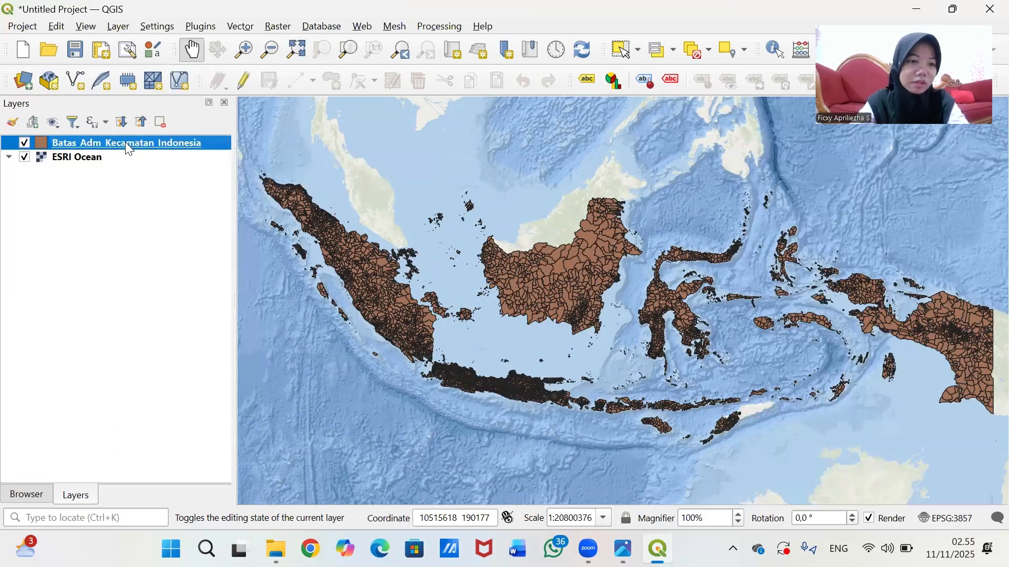
pyautogui.rightClick(126, 143)
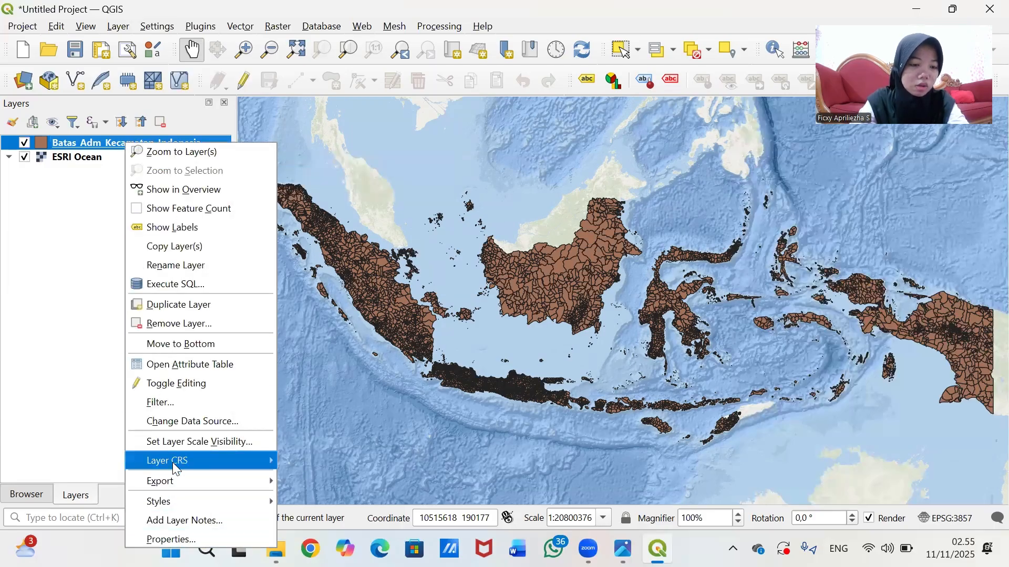
pyautogui.moveTo(178, 479)
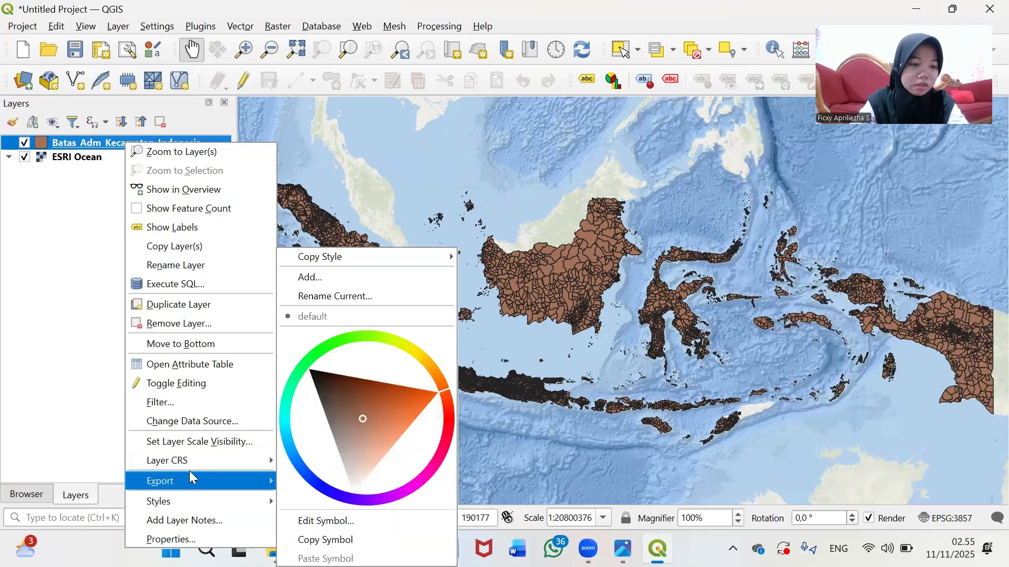
pyautogui.moveTo(196, 462)
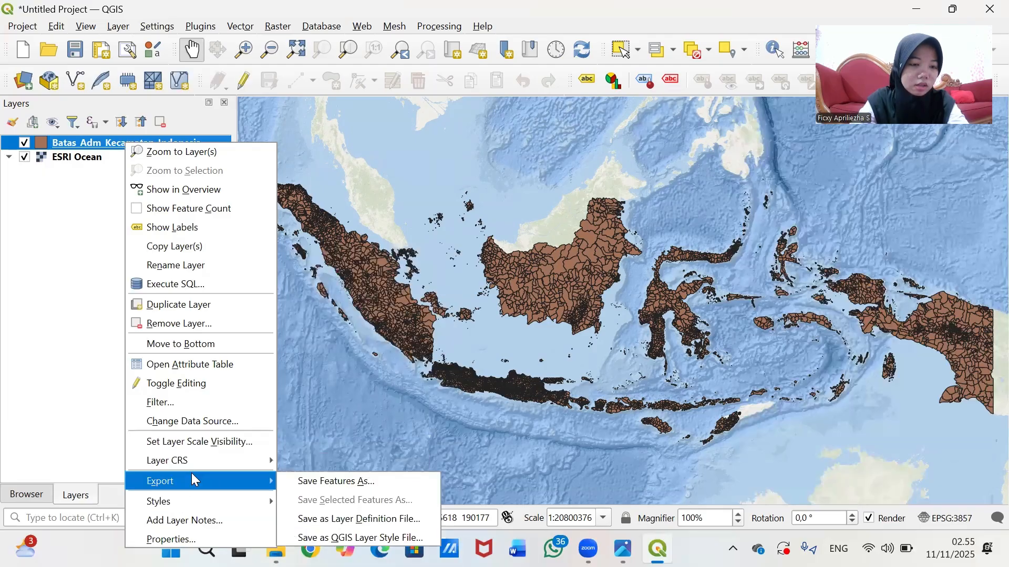
pyautogui.click(206, 413)
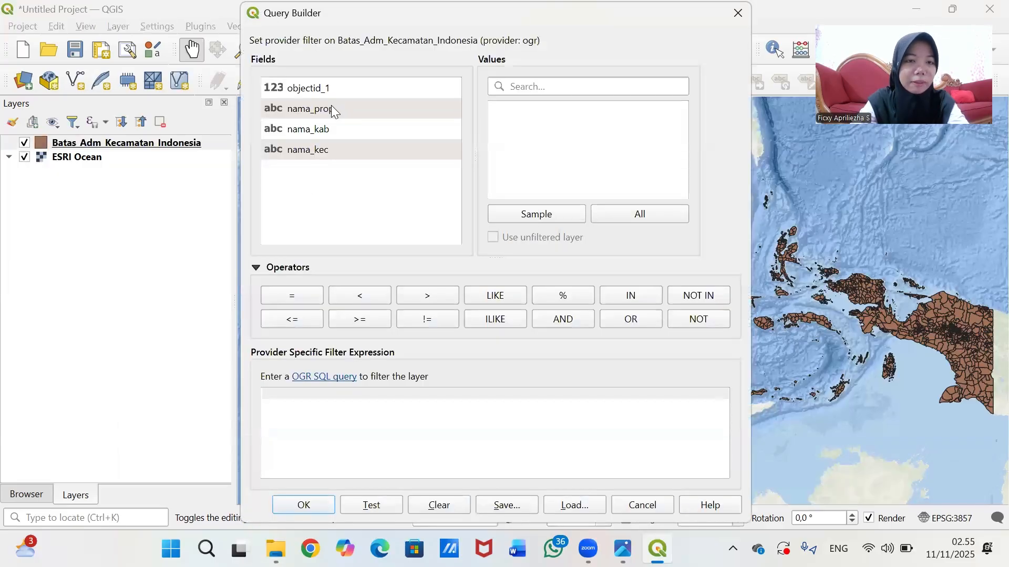
# - Build the filter "nama_prop" = 'NUSA TENGGARA BARAT' by searching the value list for 'nus'
pyautogui.doubleClick(334, 110)
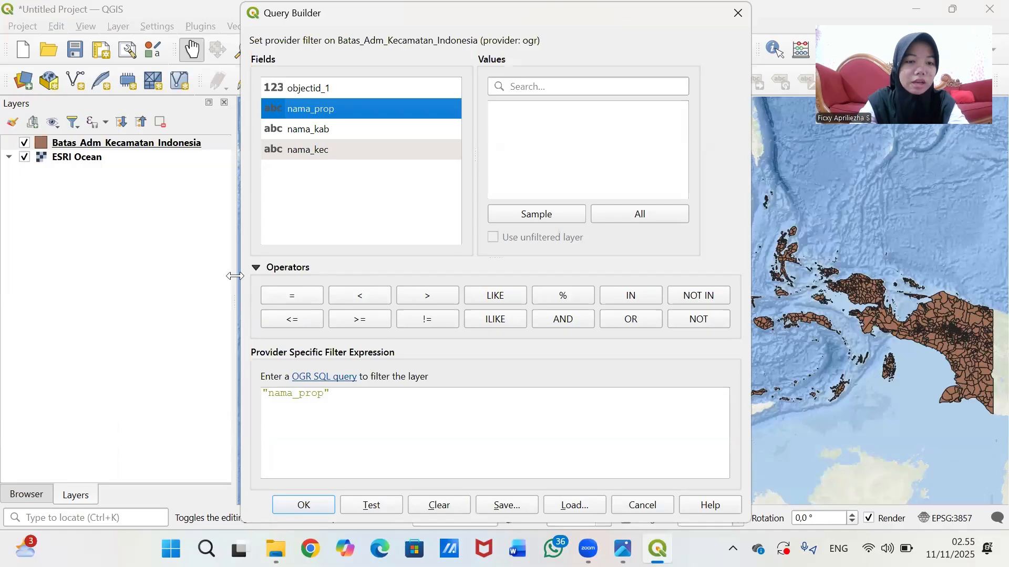
pyautogui.click(294, 298)
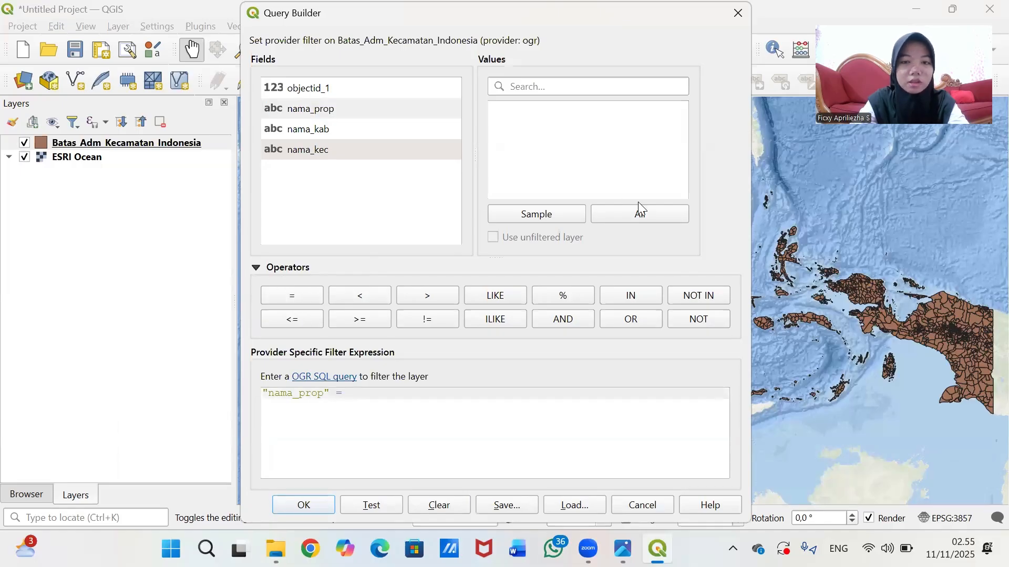
pyautogui.click(628, 216)
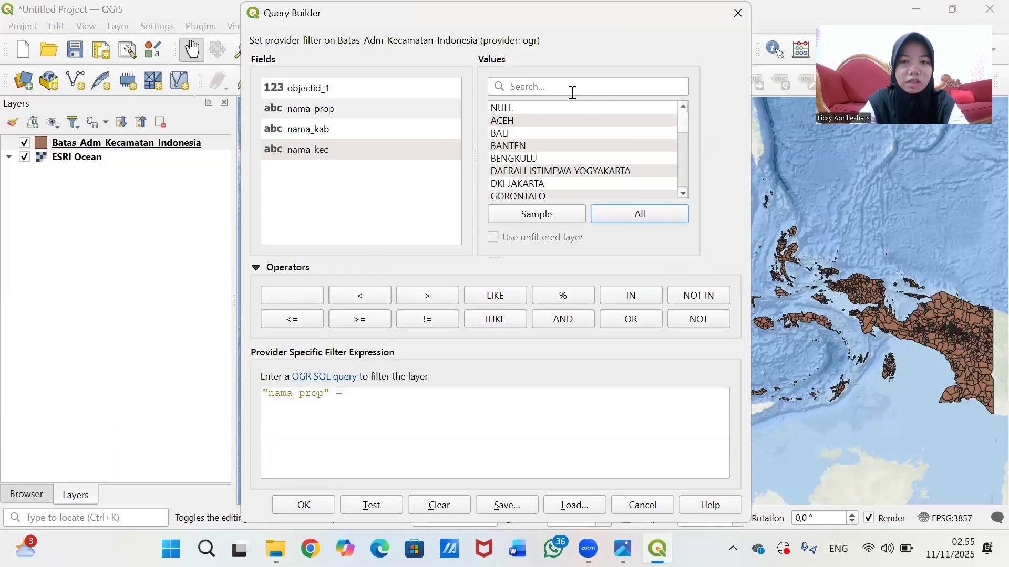
pyautogui.write('nus')
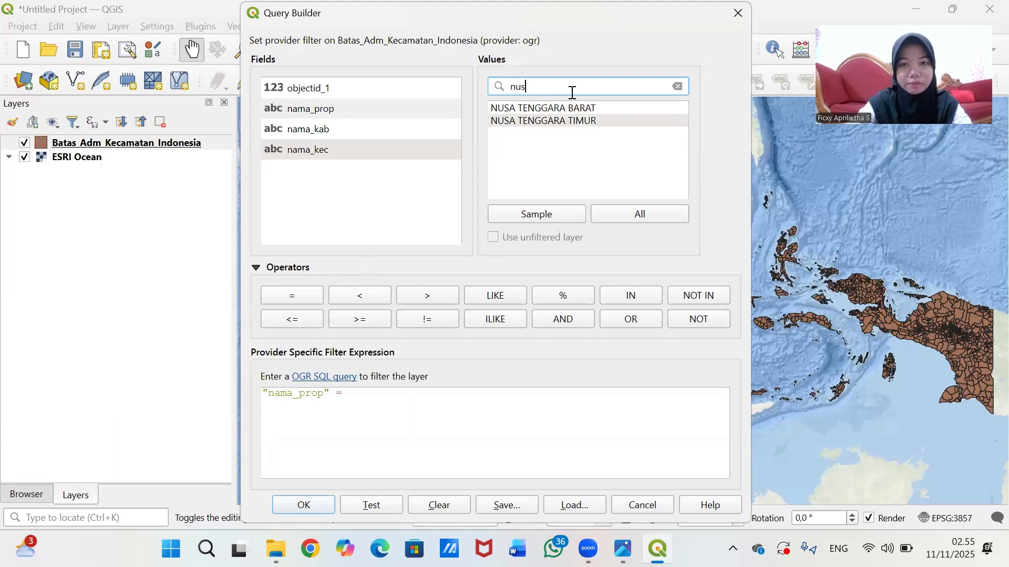
pyautogui.doubleClick(574, 109)
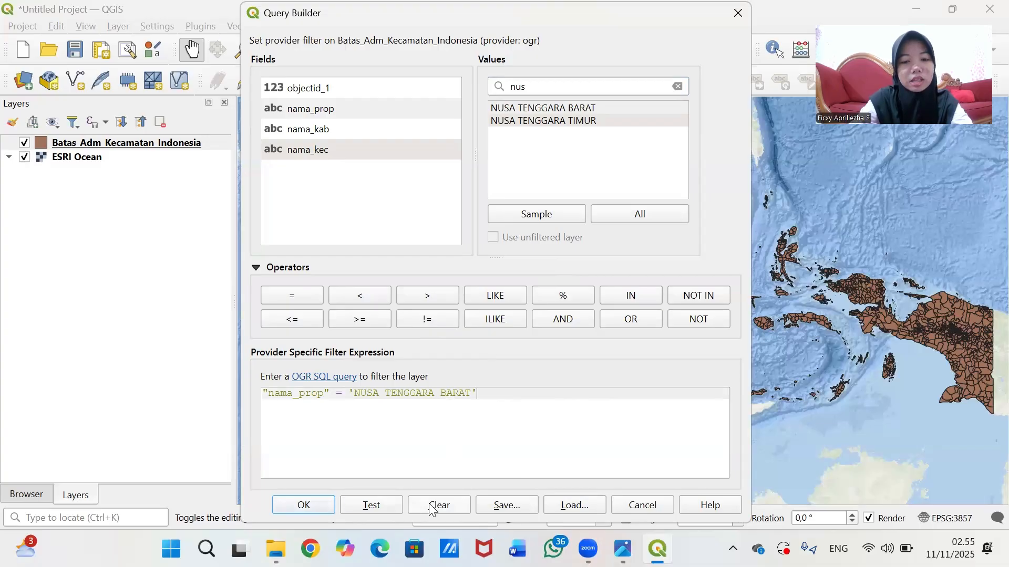
# - Apply the NTB province filter and zoom the map onto the Nusa Tenggara Barat districts
pyautogui.click(322, 503)
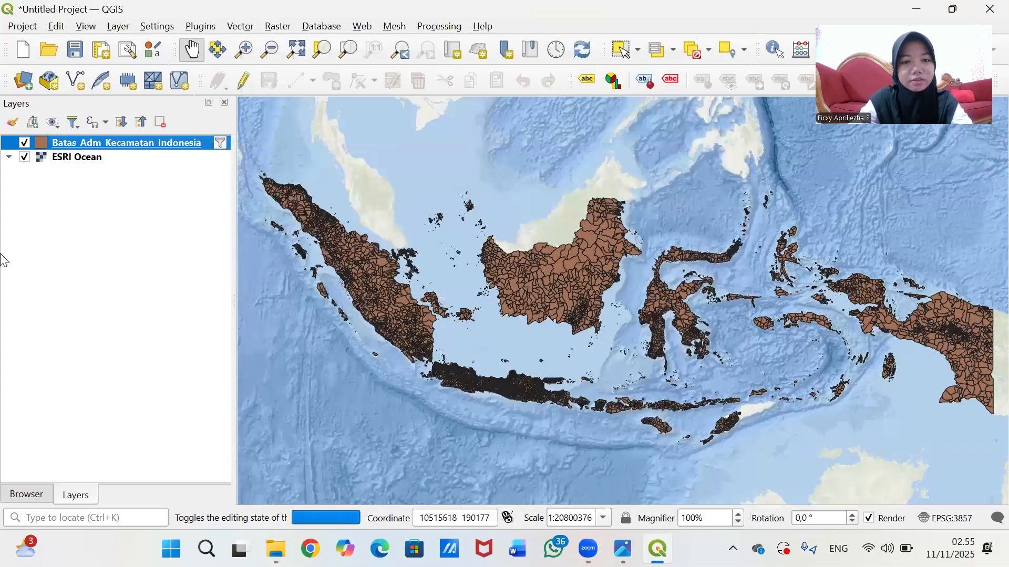
pyautogui.scroll(1, 708, 352)
pyautogui.moveTo(629, 428); pyautogui.dragTo(696, 323)
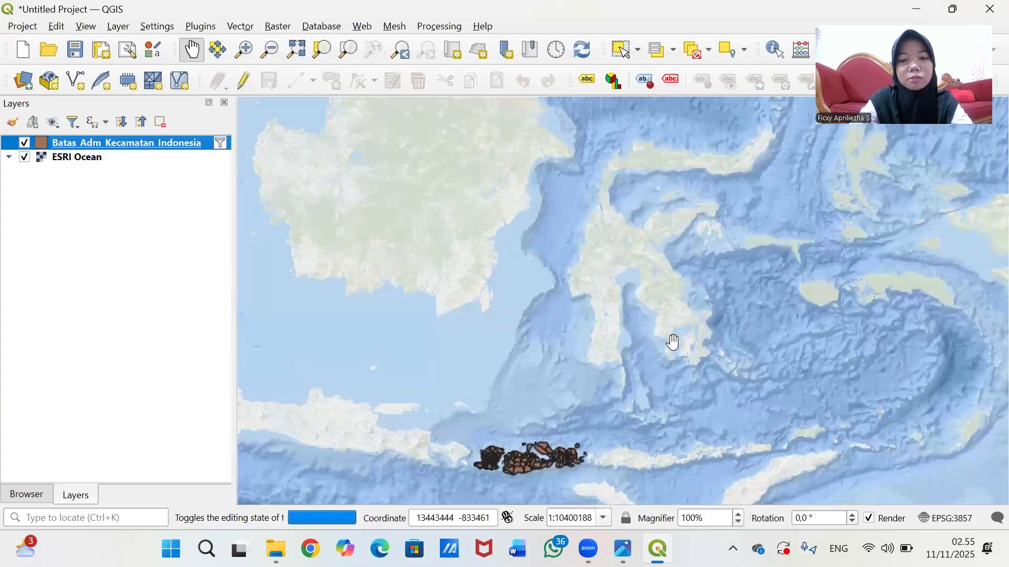
pyautogui.scroll(1, 672, 345)
pyautogui.moveTo(613, 354); pyautogui.dragTo(666, 353)
pyautogui.scroll(1, 682, 353)
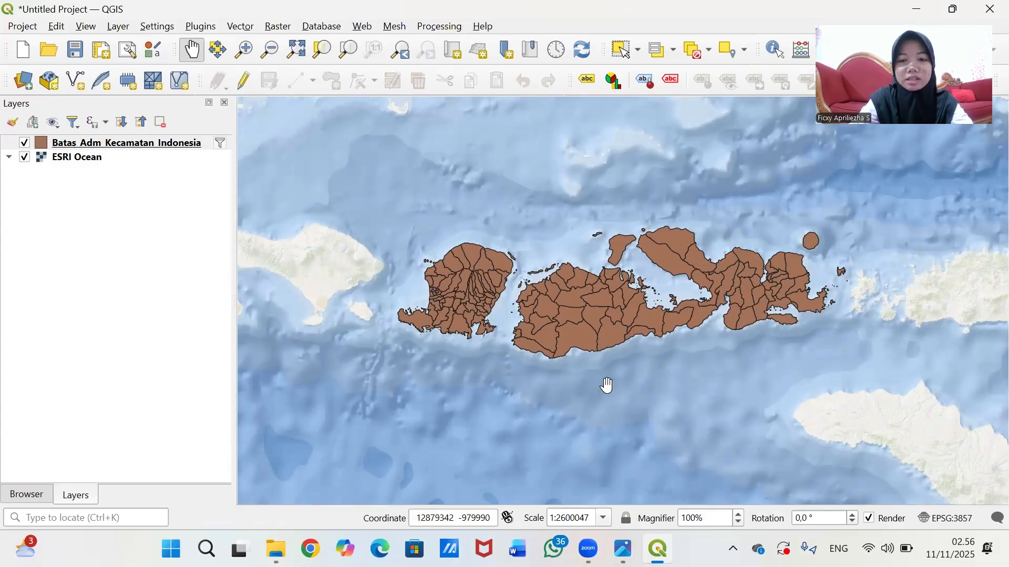
pyautogui.click(132, 145)
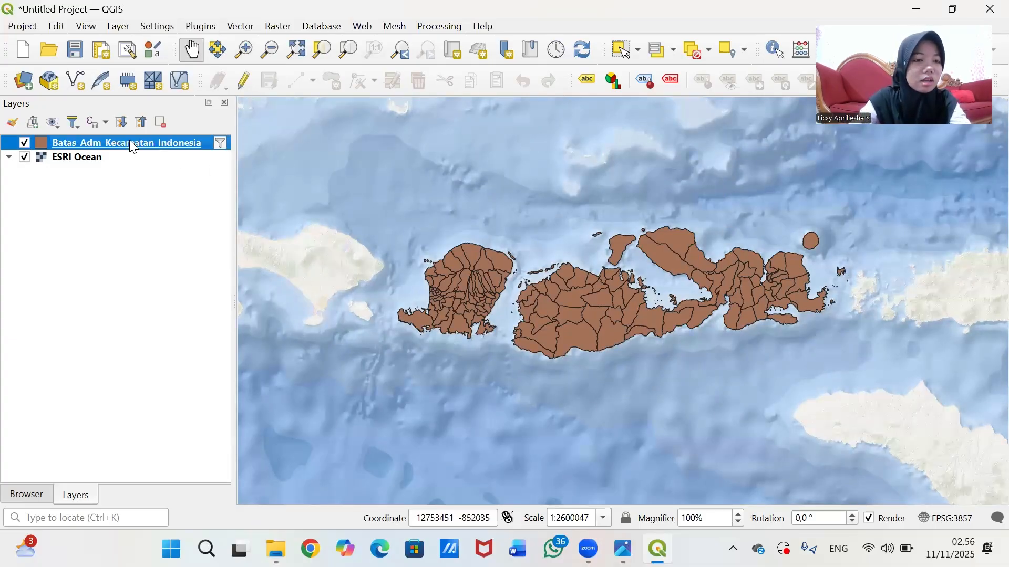
# - Save the filtered layer's features as an ESRI Shapefile named 'Batas adm kecamatan ntb'
pyautogui.rightClick(158, 145)
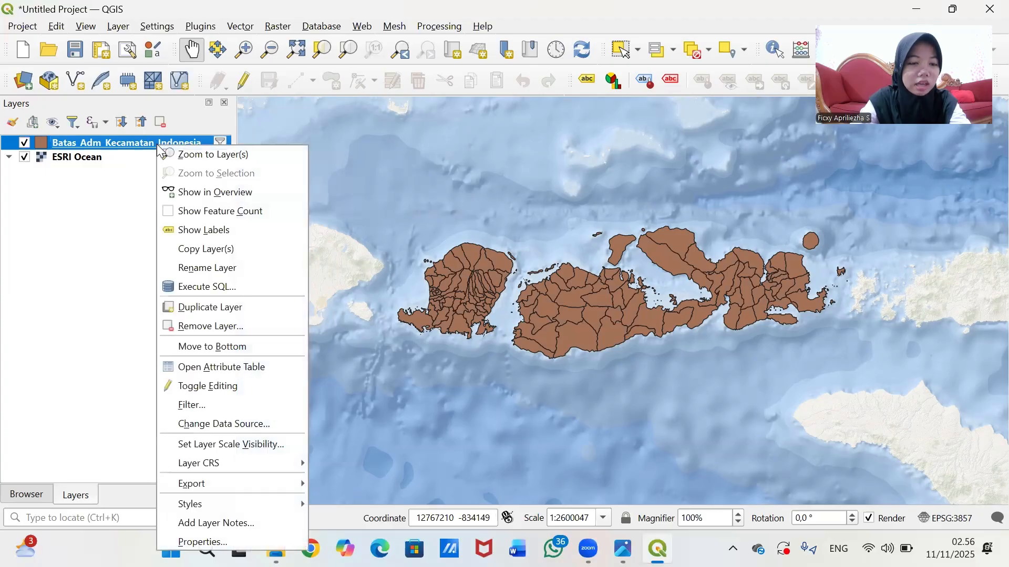
pyautogui.moveTo(253, 481)
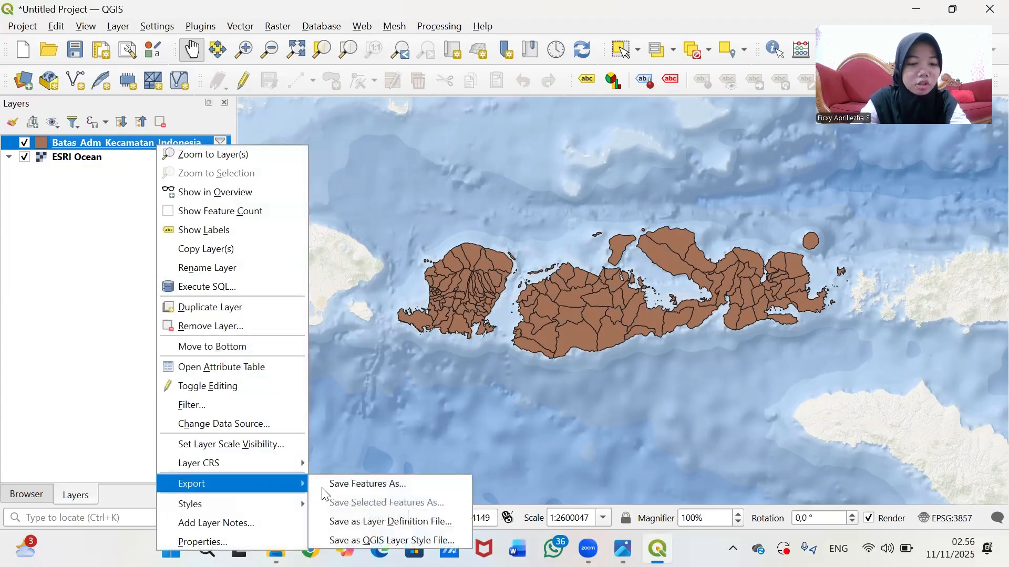
pyautogui.click(369, 487)
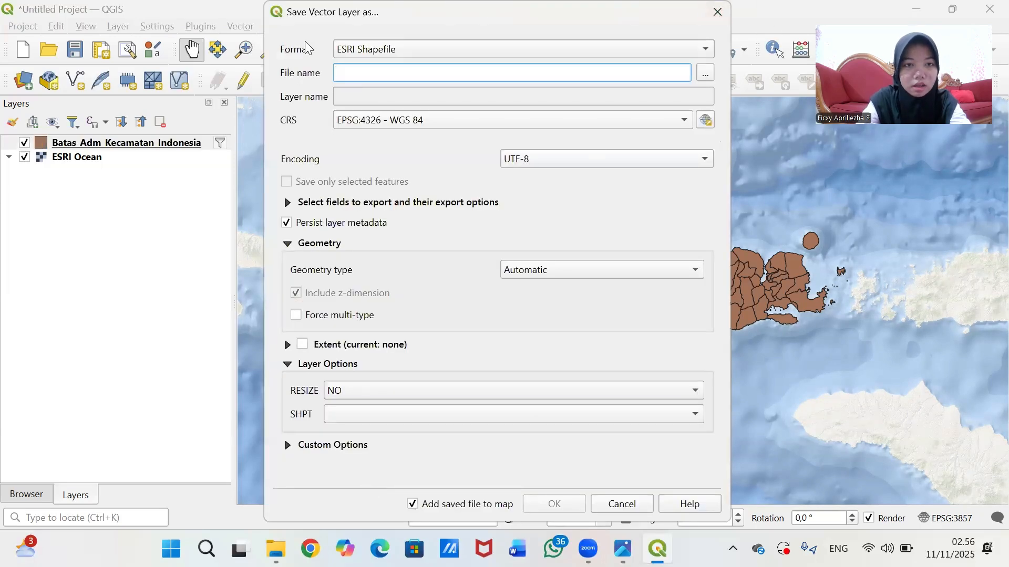
pyautogui.click(495, 47)
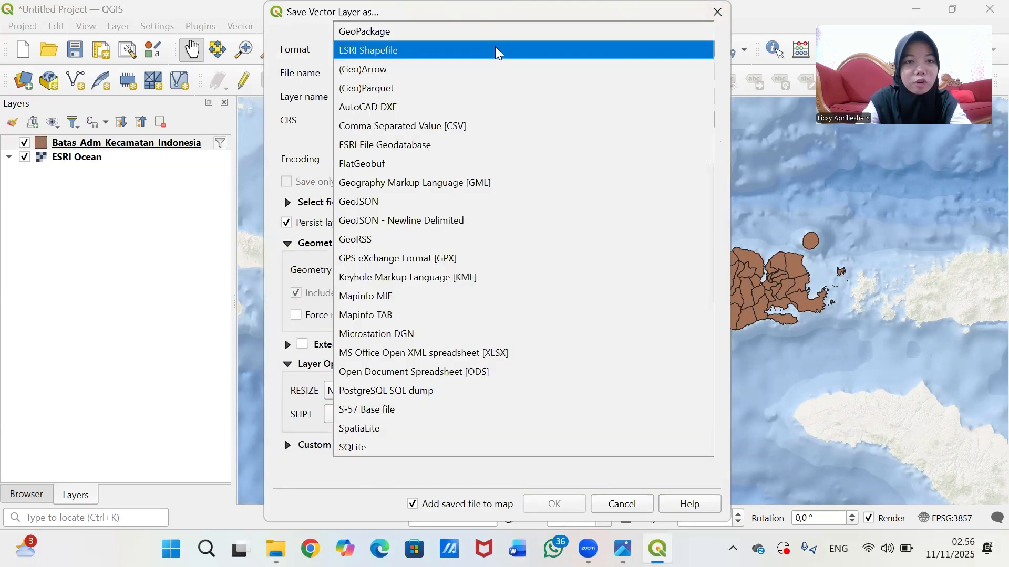
pyautogui.click(498, 50)
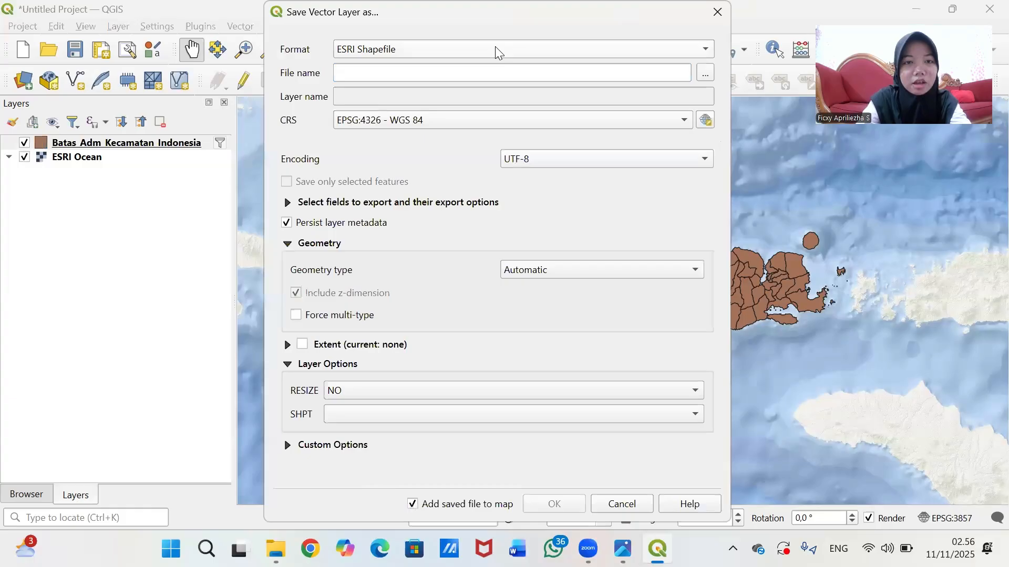
pyautogui.click(413, 73)
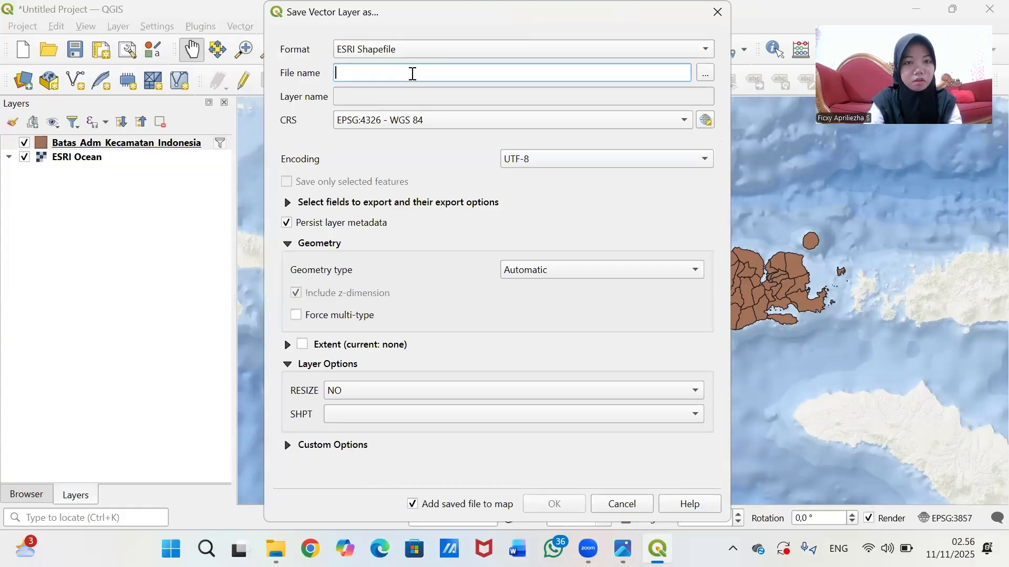
pyautogui.write('Batas kecamatan')
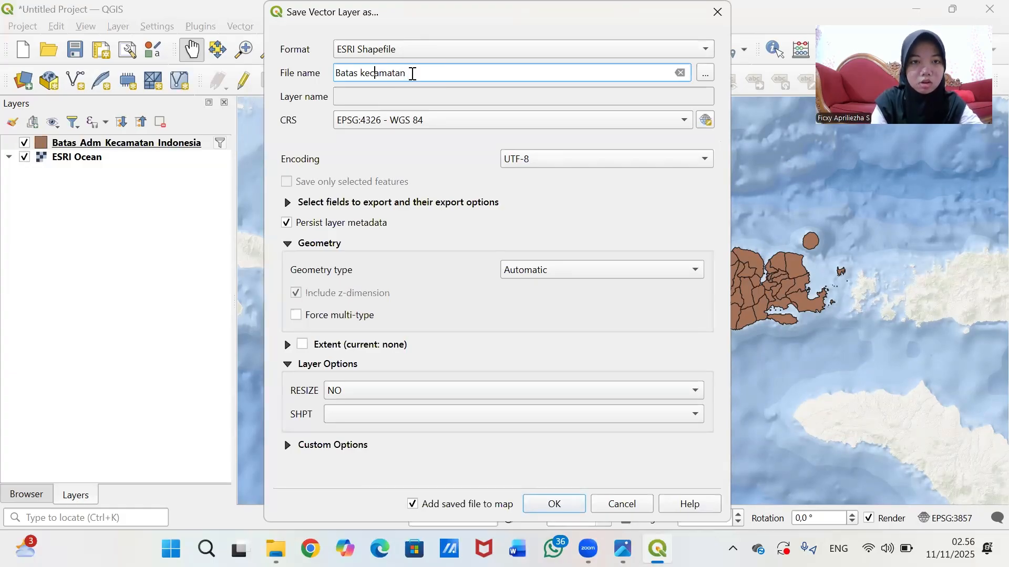
pyautogui.write('adm')
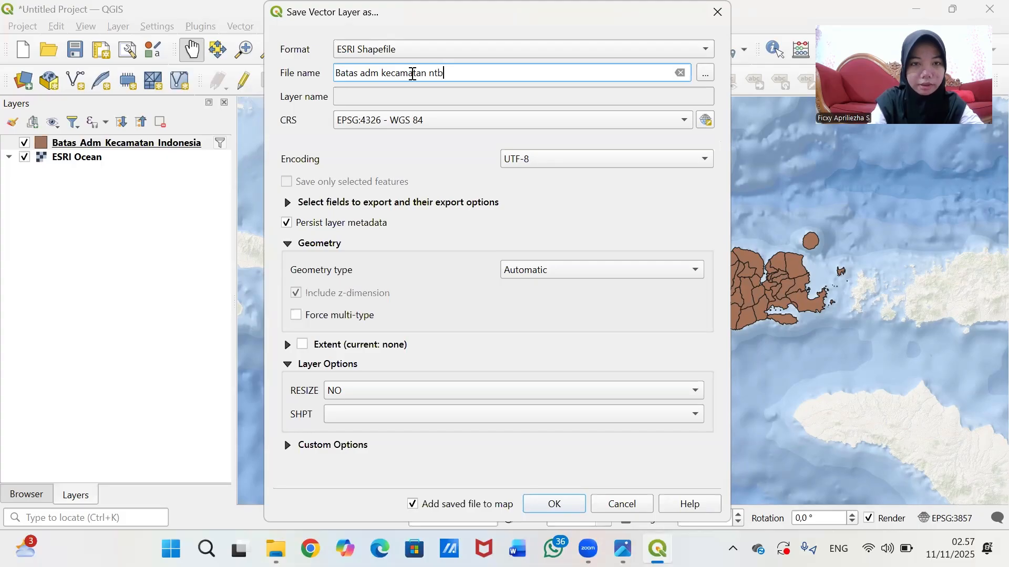
pyautogui.click(705, 120)
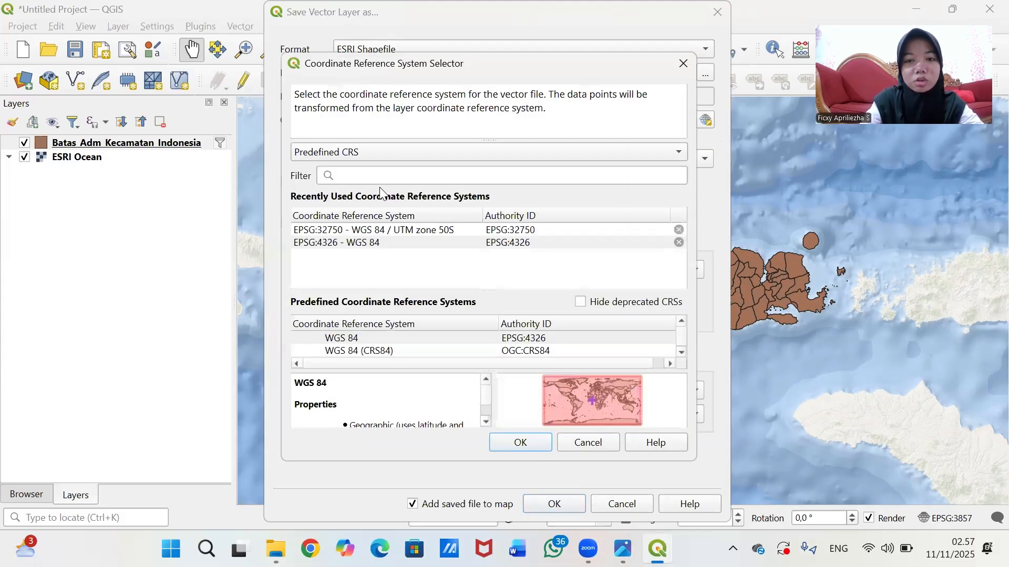
# - Set the export CRS to EPSG:32750 - WGS 84 / UTM zone 50S, found by searching '50s'
pyautogui.click(395, 175)
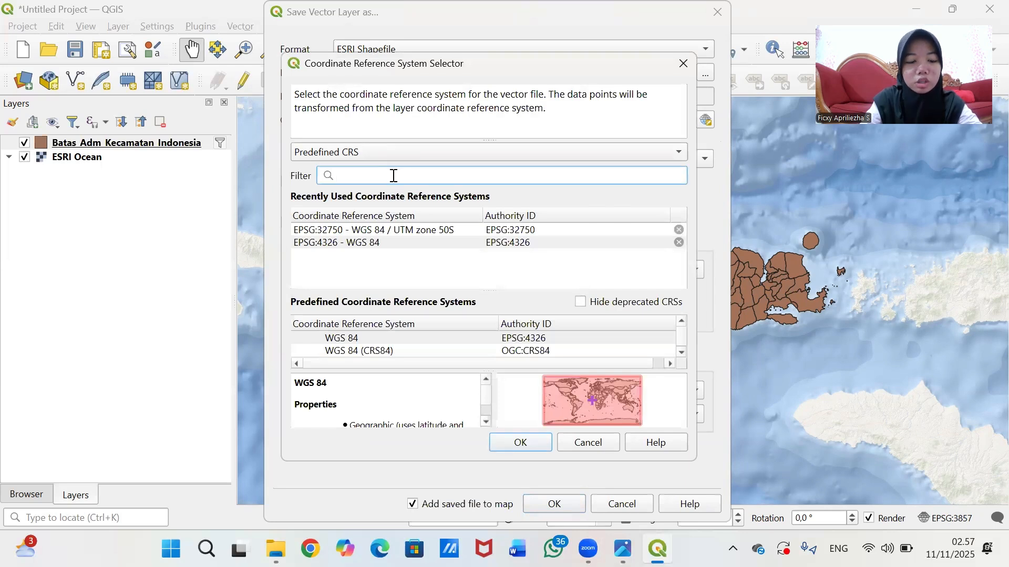
pyautogui.write('50s')
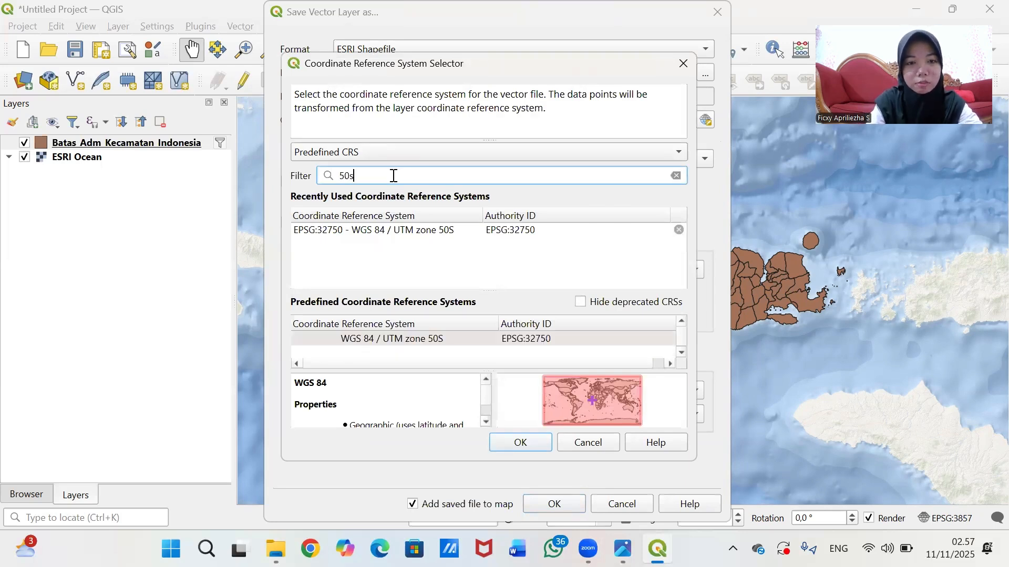
pyautogui.click(452, 339)
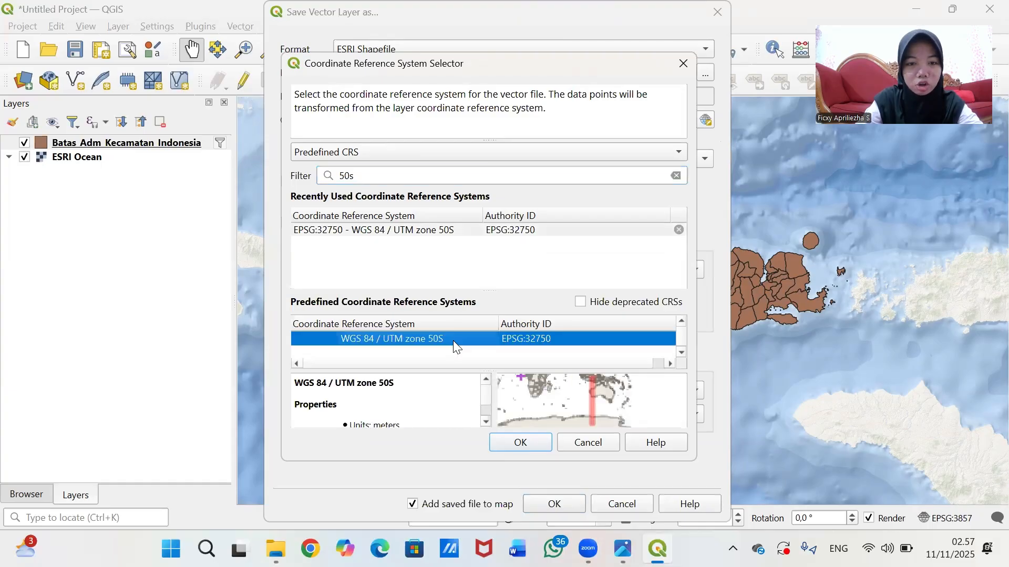
pyautogui.scroll(2, 590, 402)
pyautogui.scroll(3, 590, 402)
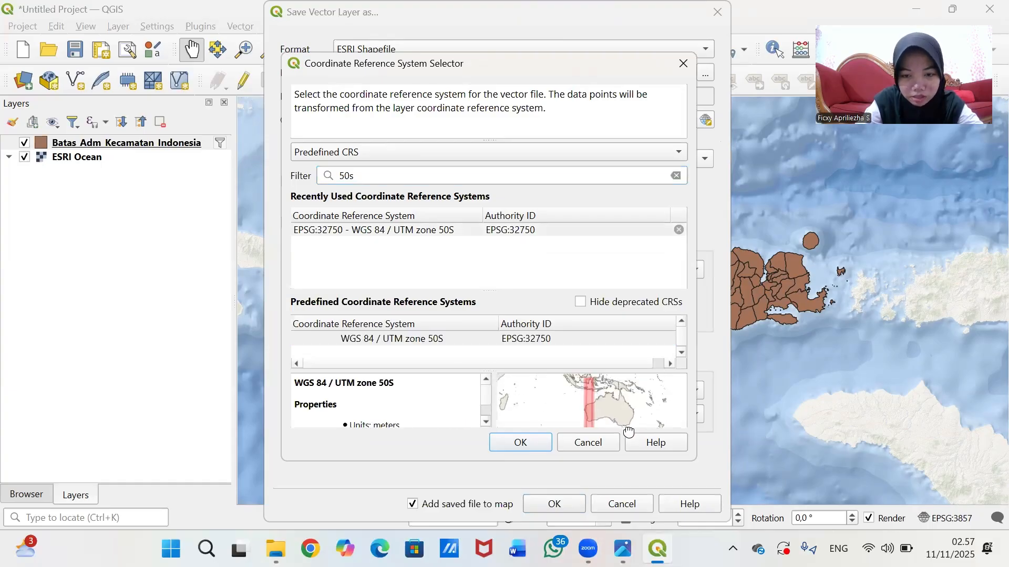
pyautogui.scroll(-3, 657, 432)
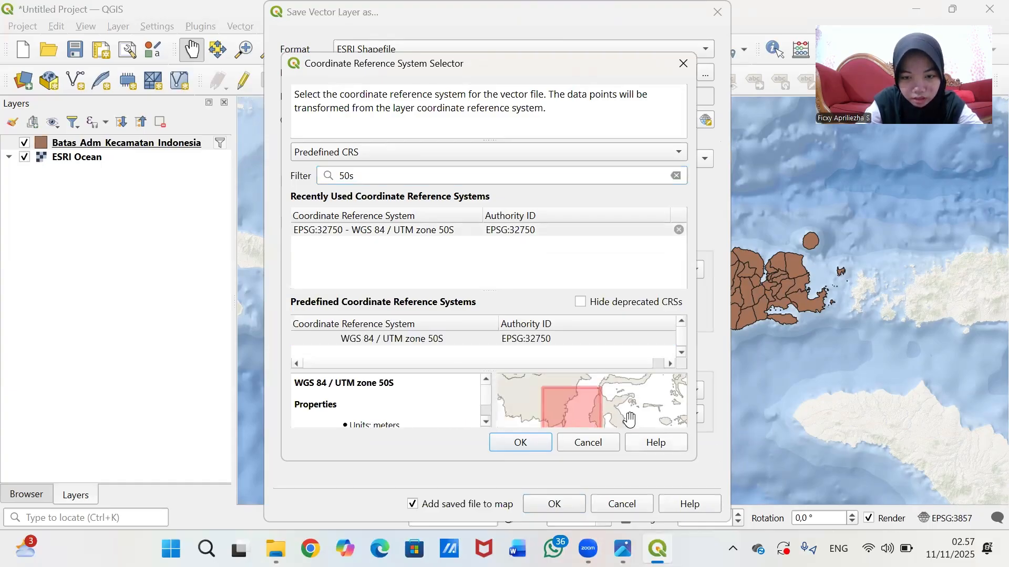
pyautogui.scroll(4, 632, 403)
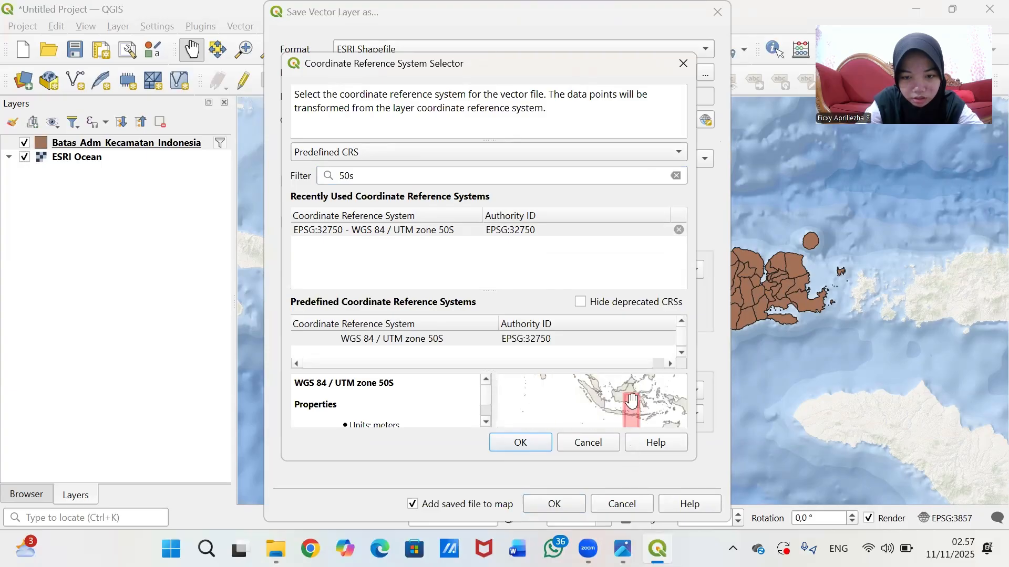
pyautogui.scroll(3, 614, 404)
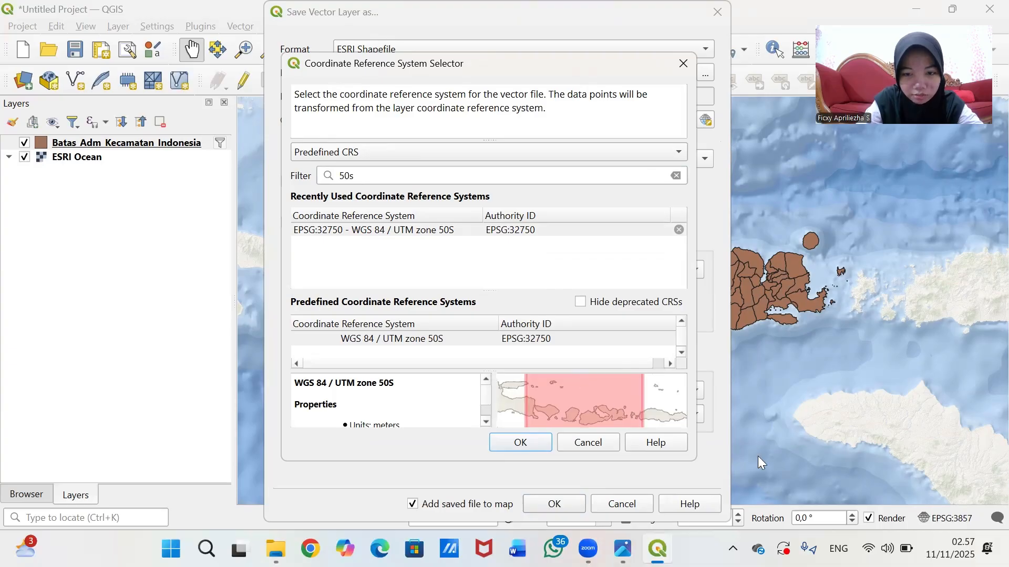
pyautogui.click(492, 341)
pyautogui.click(532, 447)
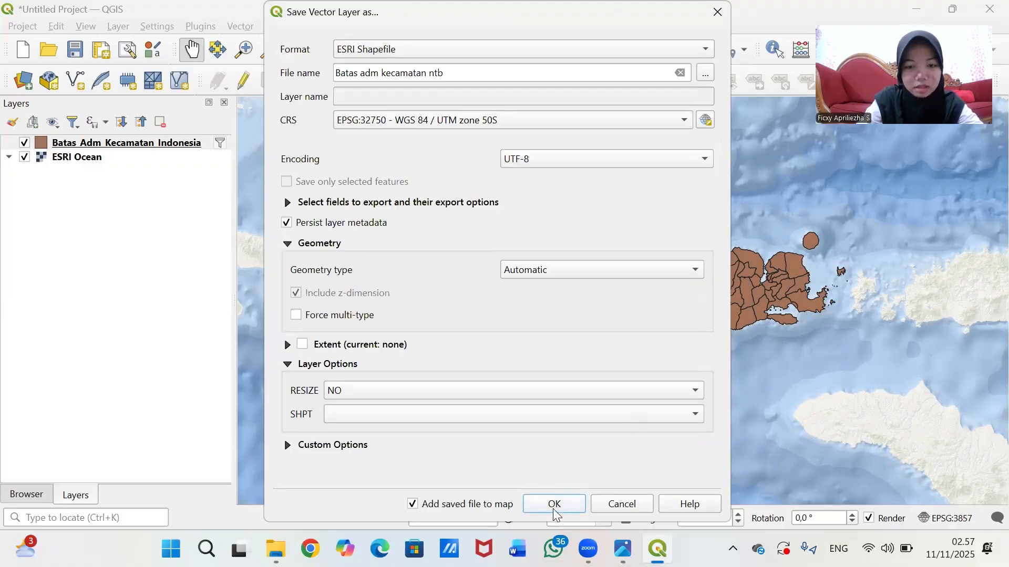
# - Export Batas adm kecamatan ntb.shp to the map and recentre the view on the NTB islands
pyautogui.click(555, 508)
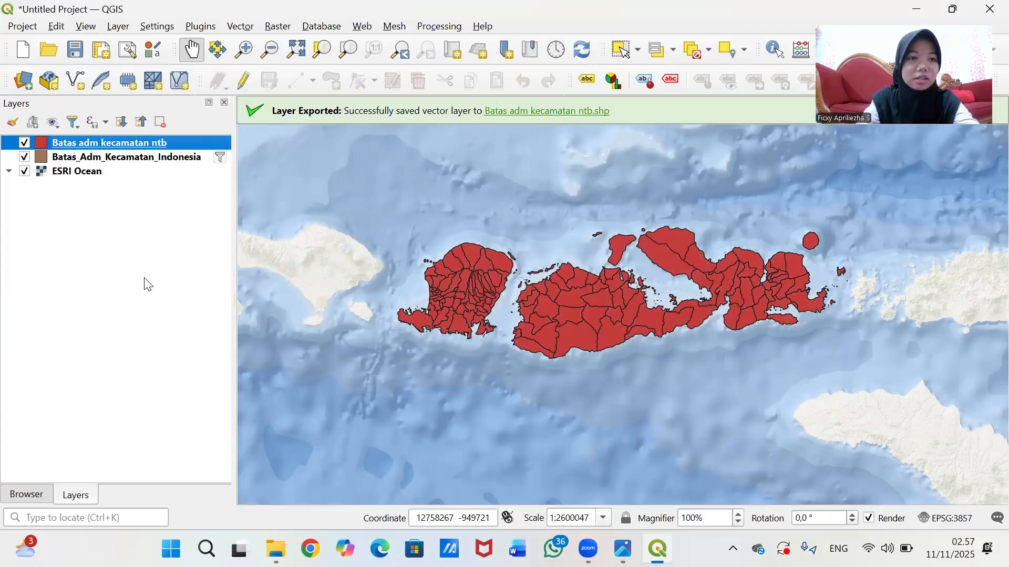
pyautogui.moveTo(631, 314); pyautogui.dragTo(487, 318)
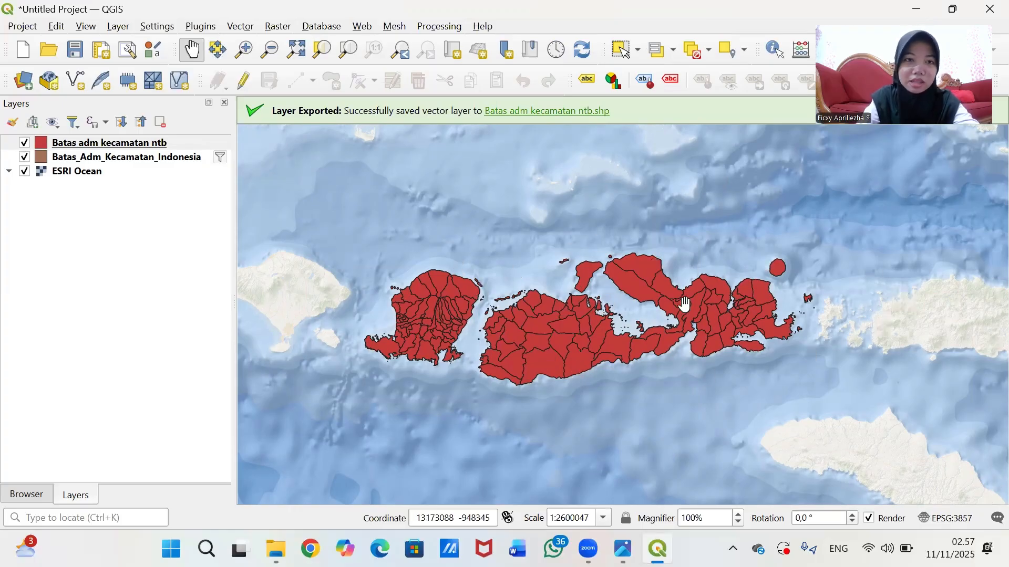
# - Dissolve the Batas adm kecamatan ntb layer by nama_kab into a temporary Dissolved layer
pyautogui.click(241, 29)
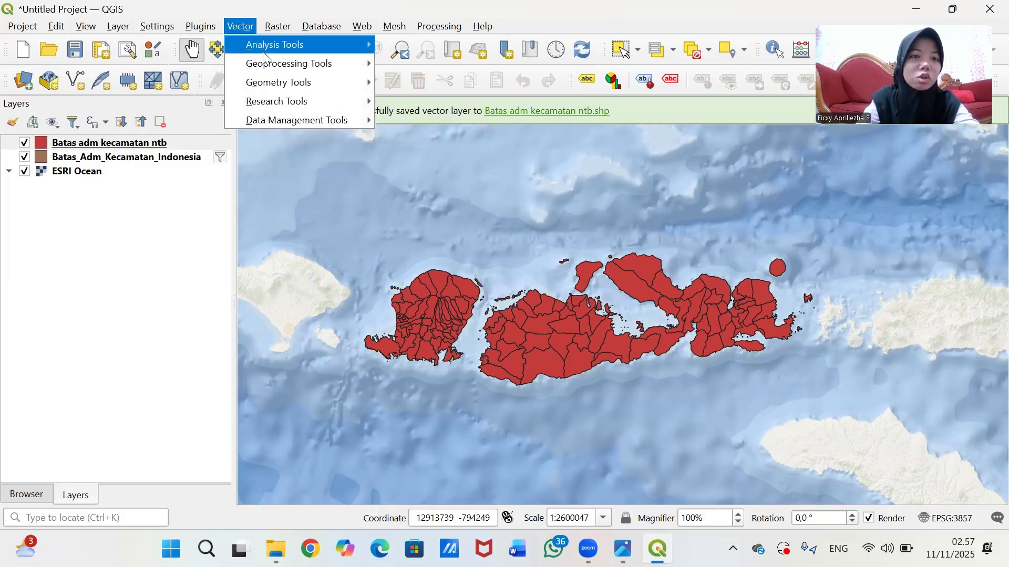
pyautogui.moveTo(273, 69)
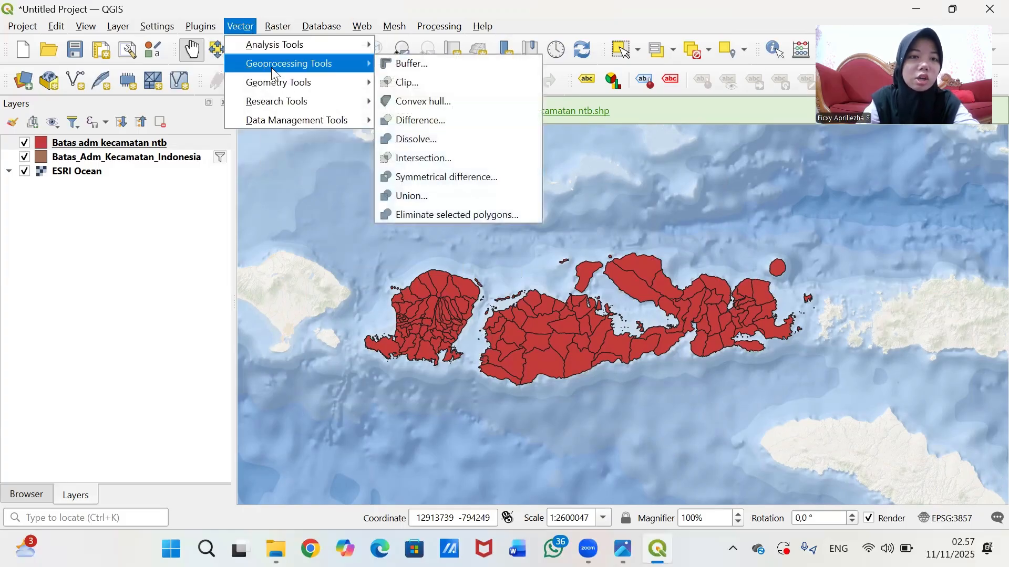
pyautogui.click(401, 136)
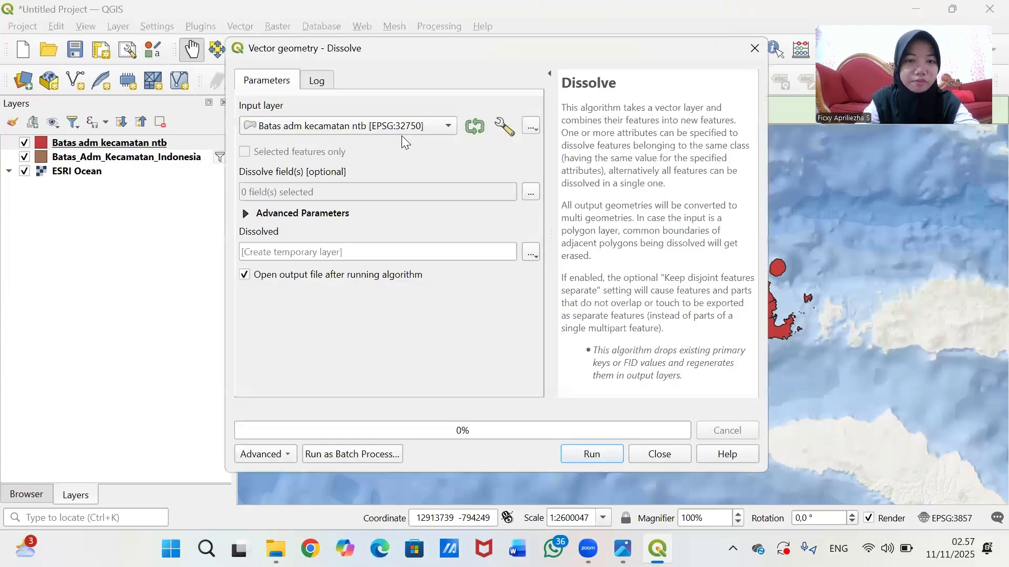
pyautogui.click(439, 127)
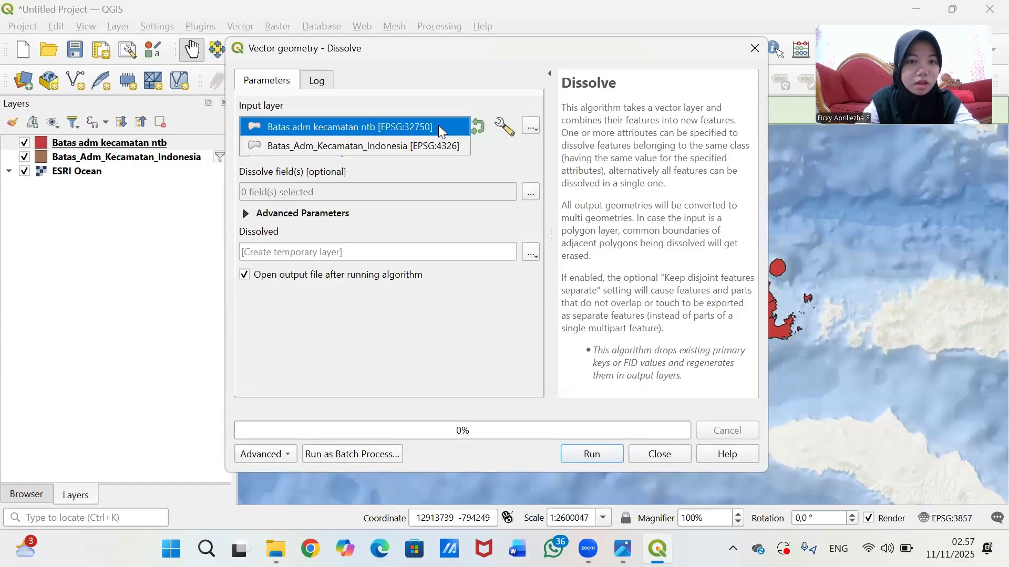
pyautogui.click(439, 127)
pyautogui.click(439, 127)
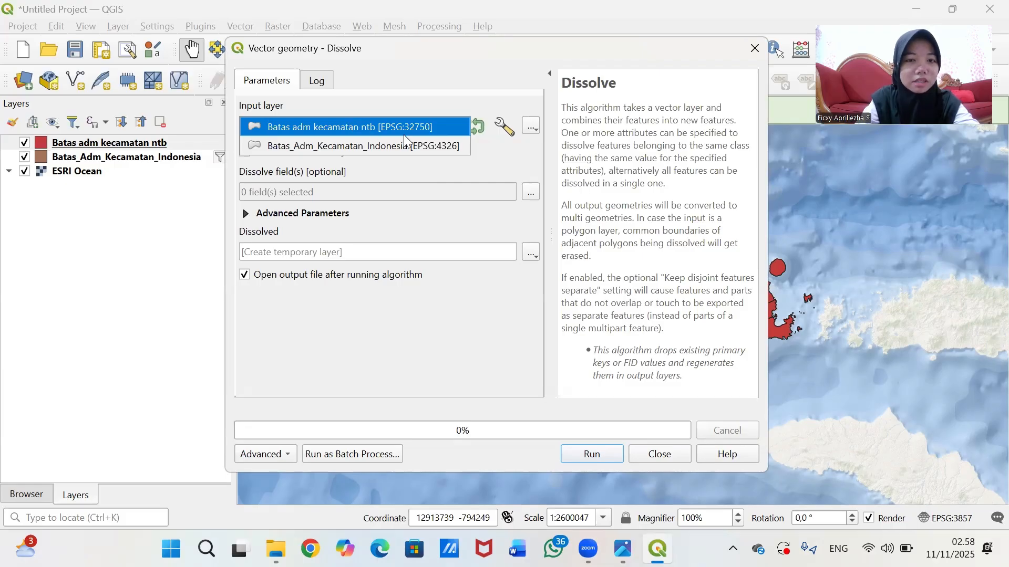
pyautogui.click(374, 131)
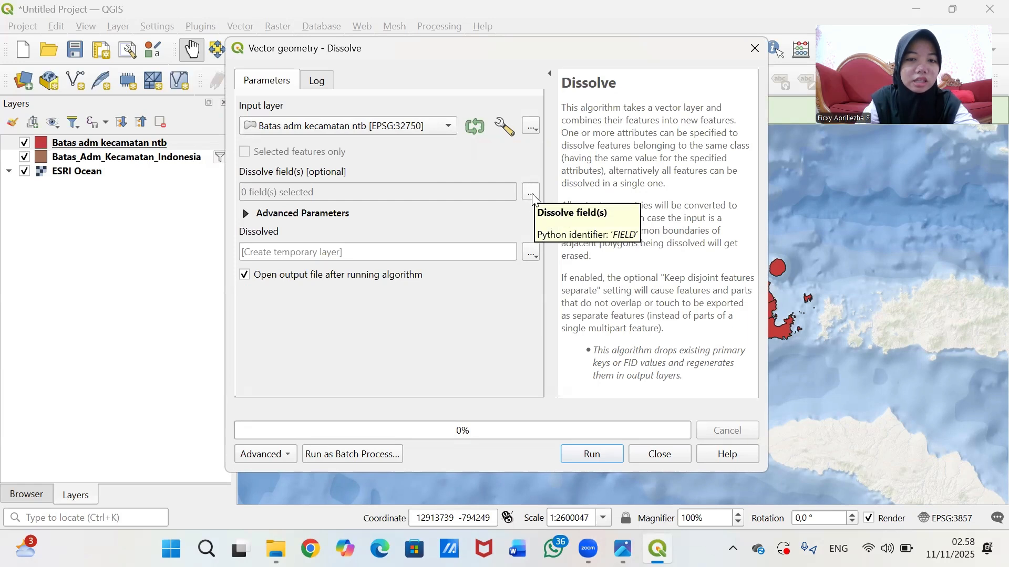
pyautogui.click(531, 194)
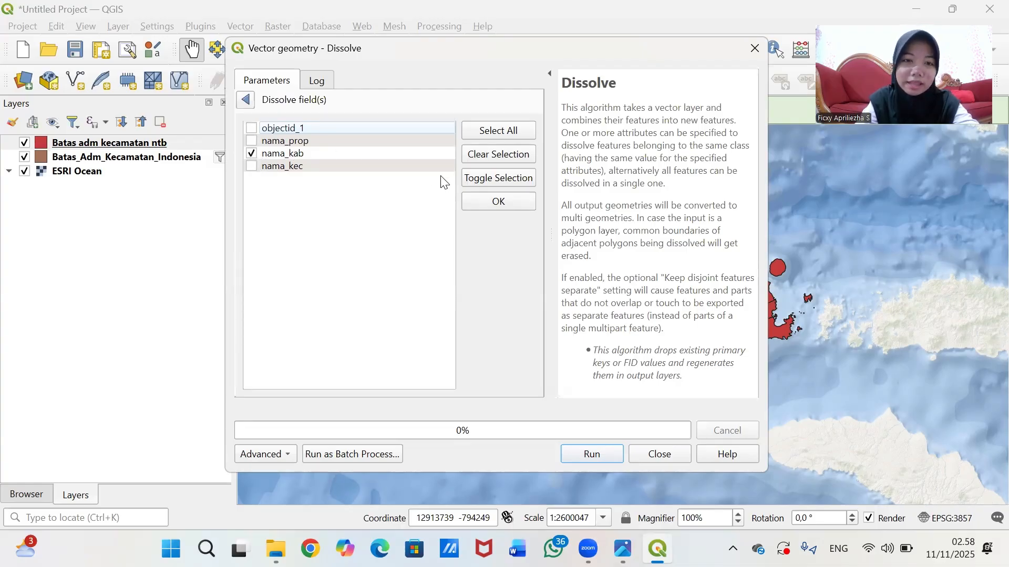
pyautogui.click(489, 201)
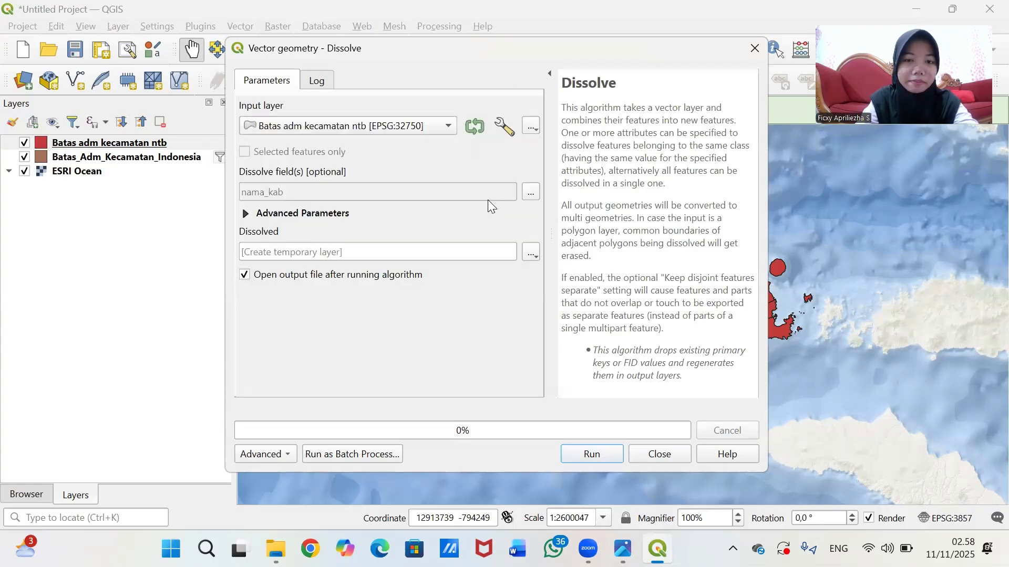
pyautogui.click(599, 460)
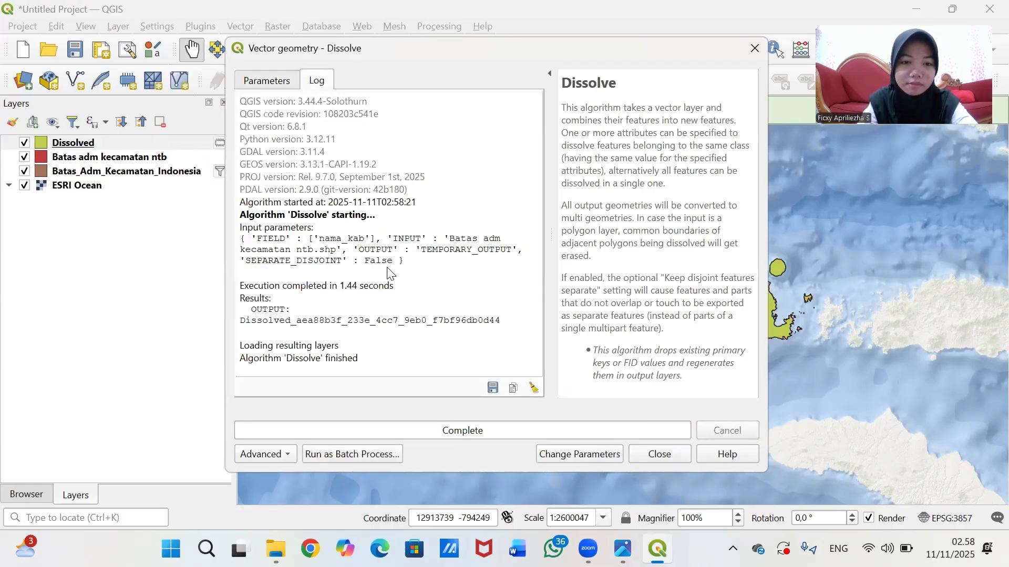
# - Close the Dissolve tool, pan to the green kabupaten polygons, and bring up the Dissolved layer's context menu
pyautogui.click(674, 455)
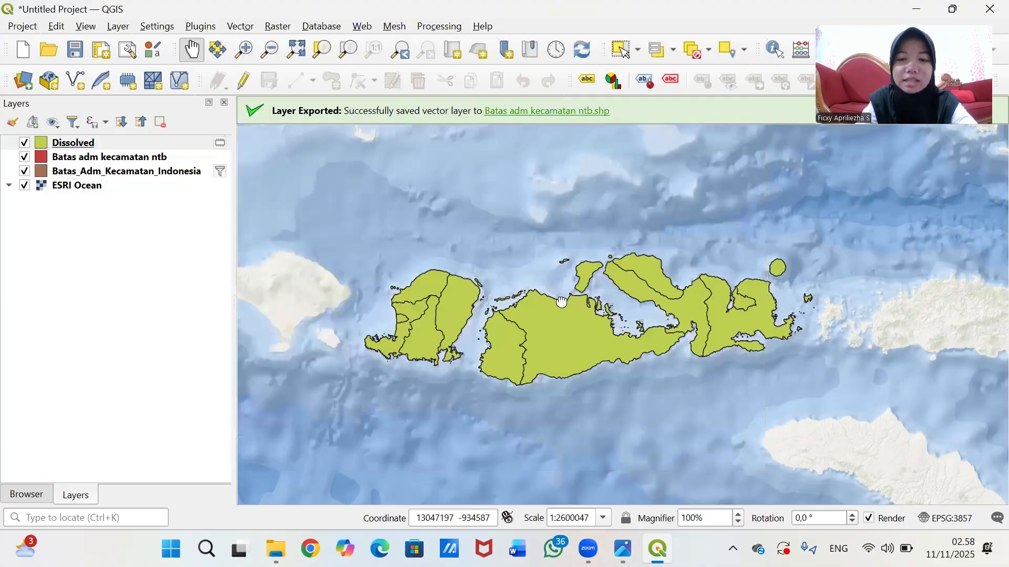
pyautogui.moveTo(633, 300); pyautogui.dragTo(654, 312)
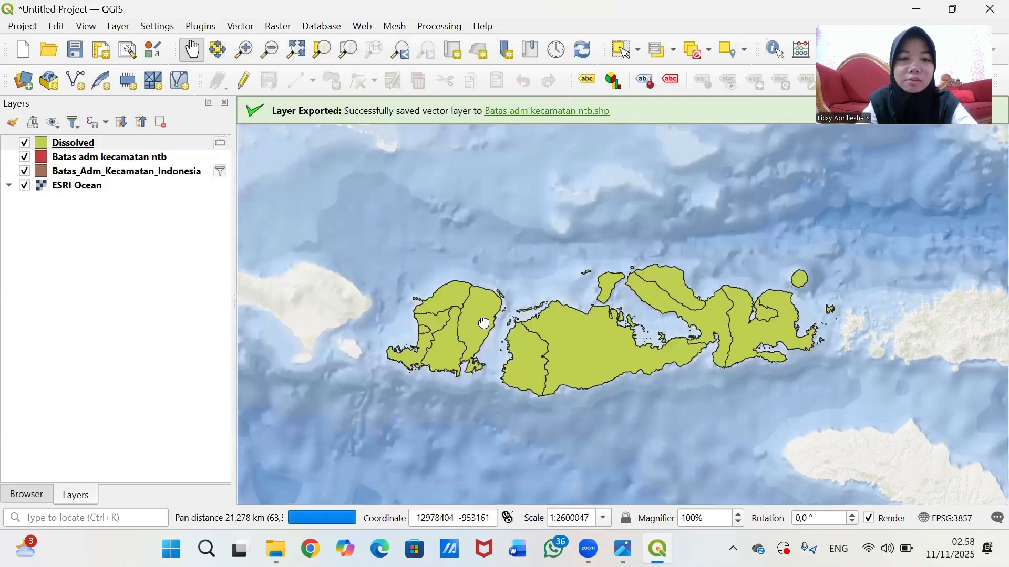
pyautogui.moveTo(484, 323); pyautogui.dragTo(490, 316)
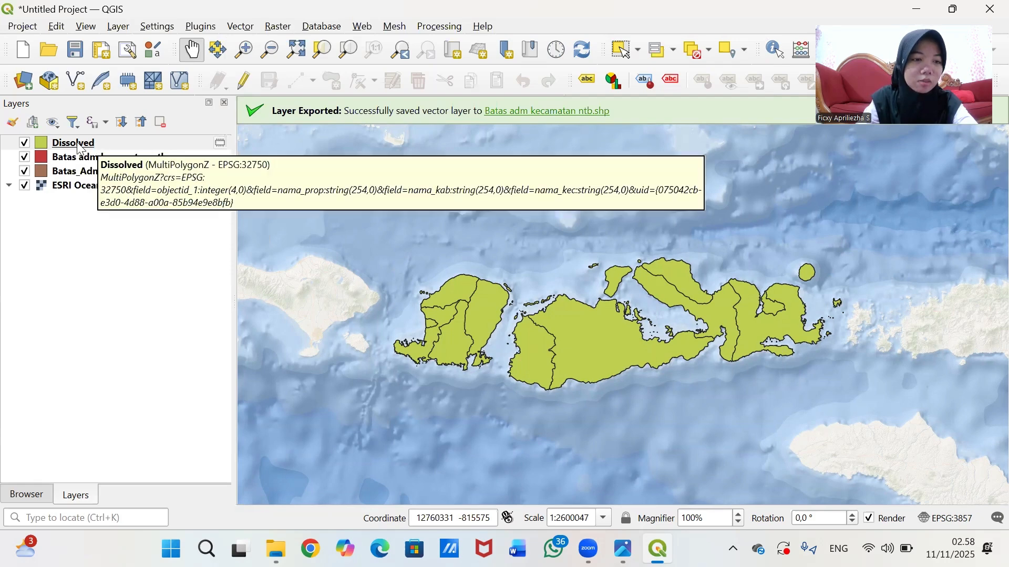
pyautogui.rightClick(79, 149)
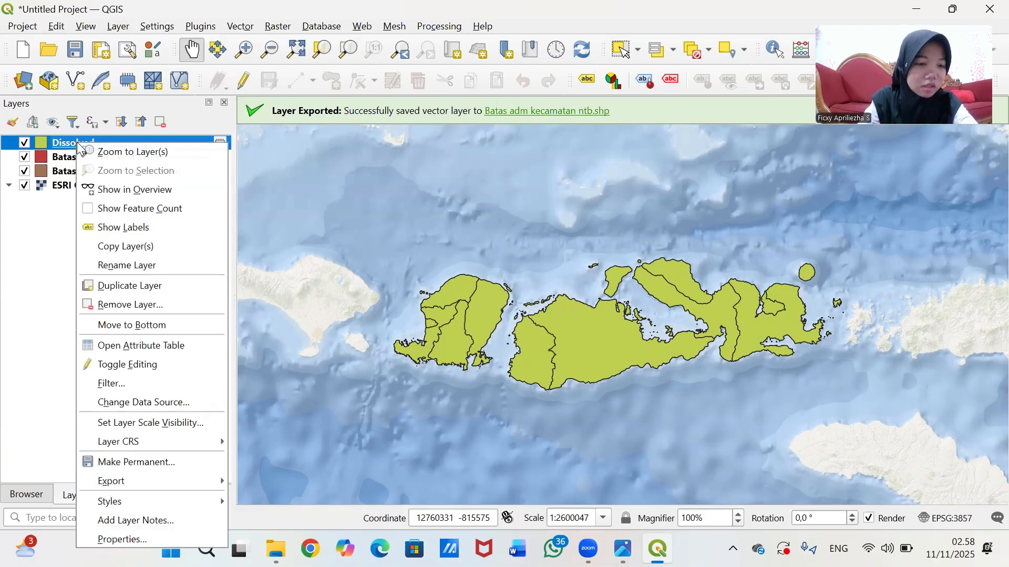
# - Open the Dissolved attribute table listing 10 kabupaten and switch on editing
pyautogui.click(145, 349)
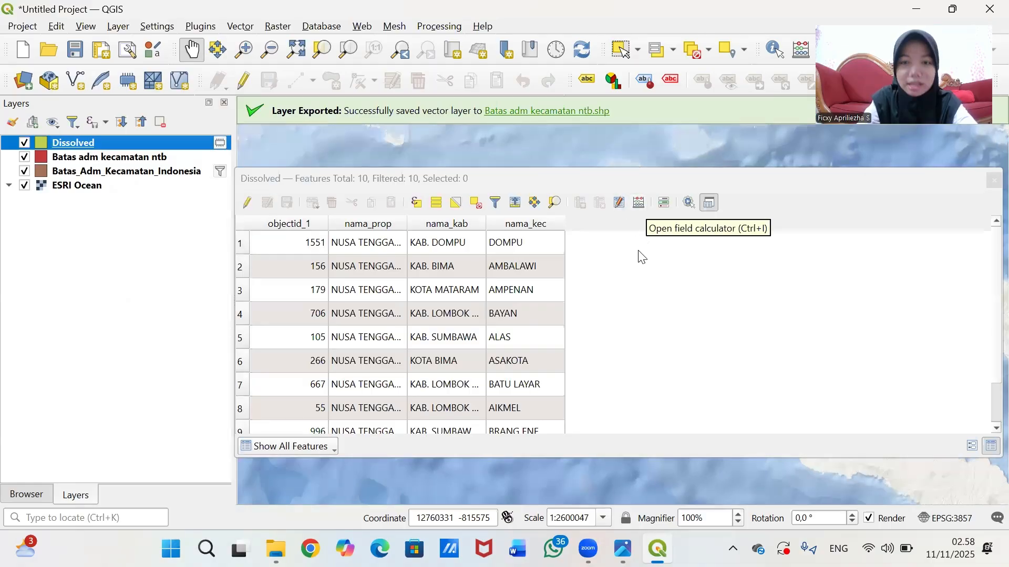
pyautogui.click(639, 206)
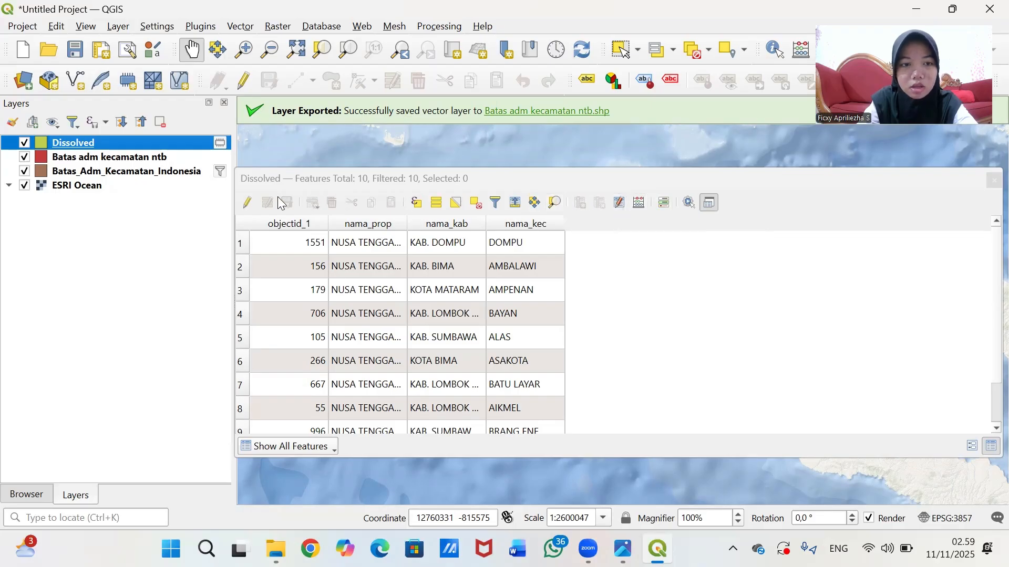
pyautogui.click(248, 203)
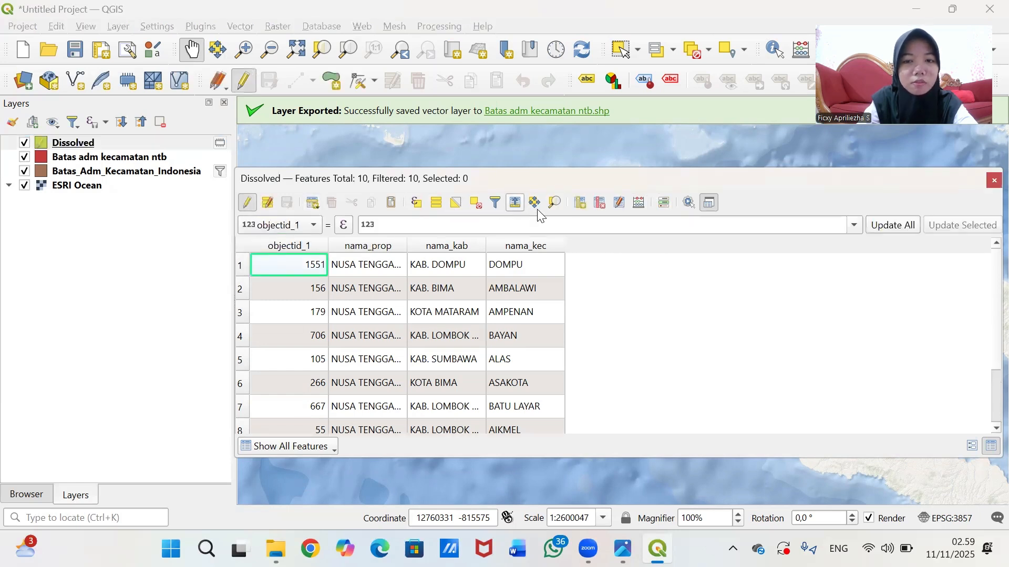
# - Add a whole-number (integer) Kepadatan field to the Dissolved attribute table
pyautogui.click(580, 203)
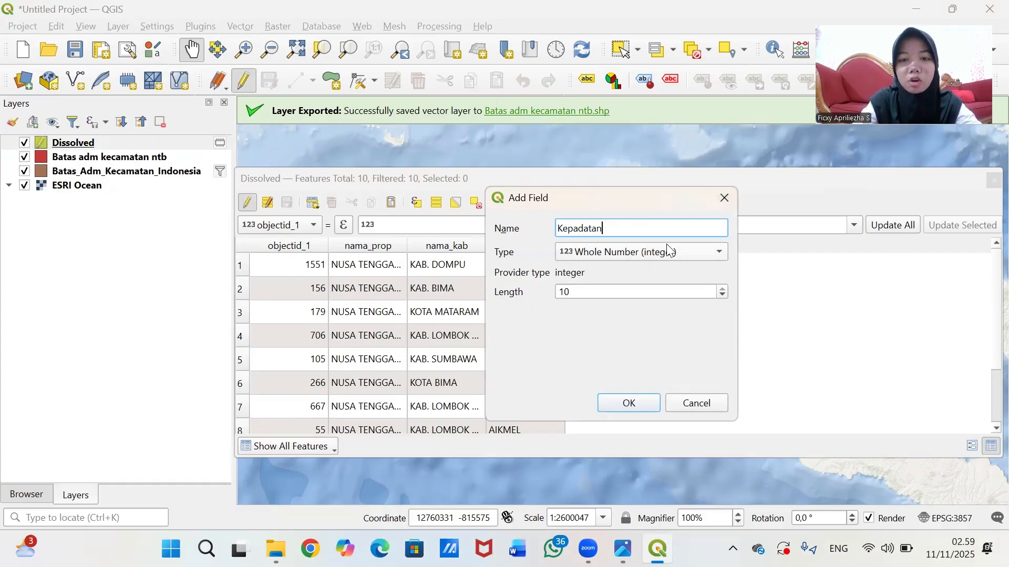
pyautogui.click(688, 253)
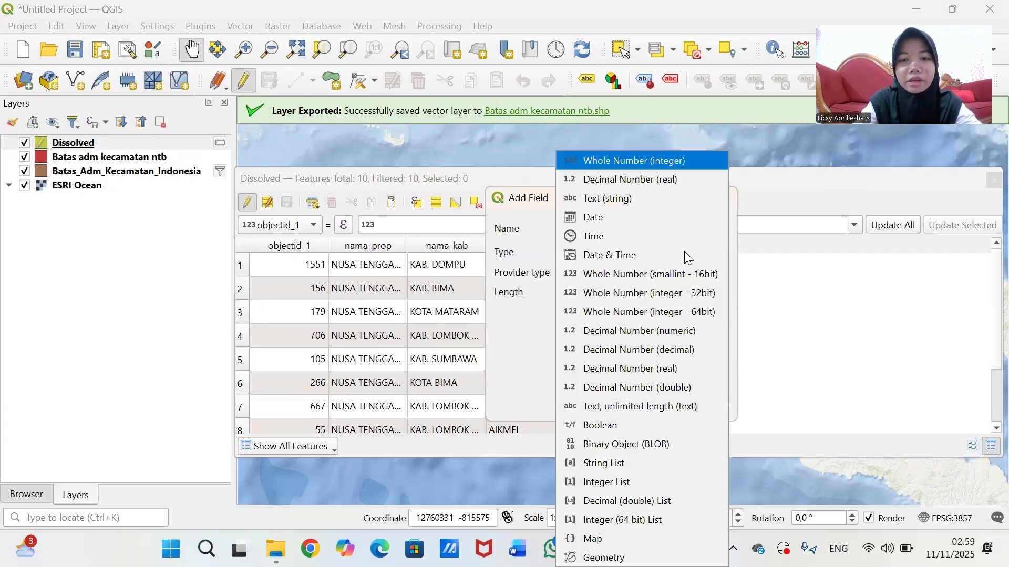
pyautogui.click(663, 163)
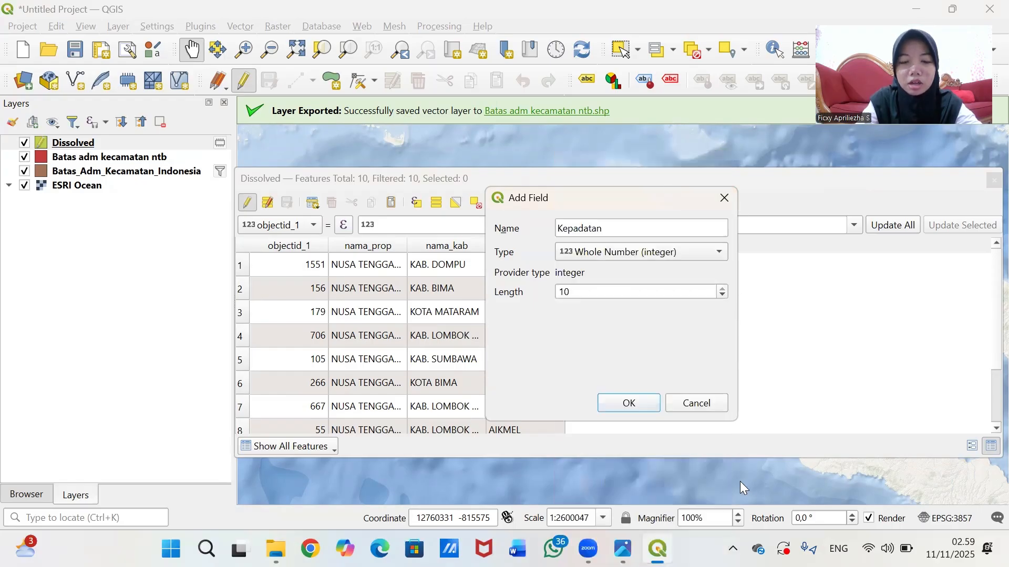
pyautogui.click(628, 404)
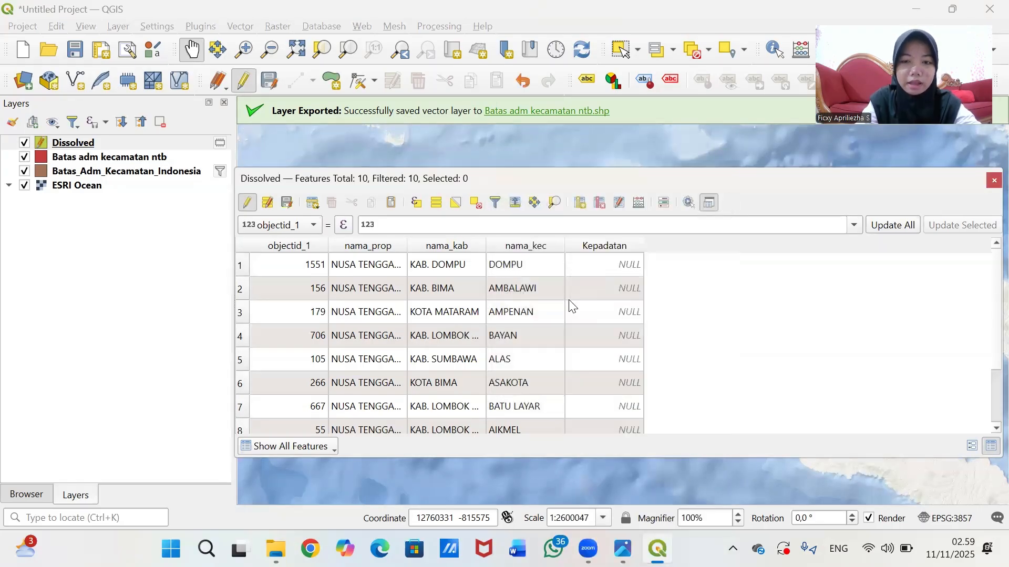
pyautogui.scroll(-1, 648, 338)
pyautogui.scroll(1, 616, 335)
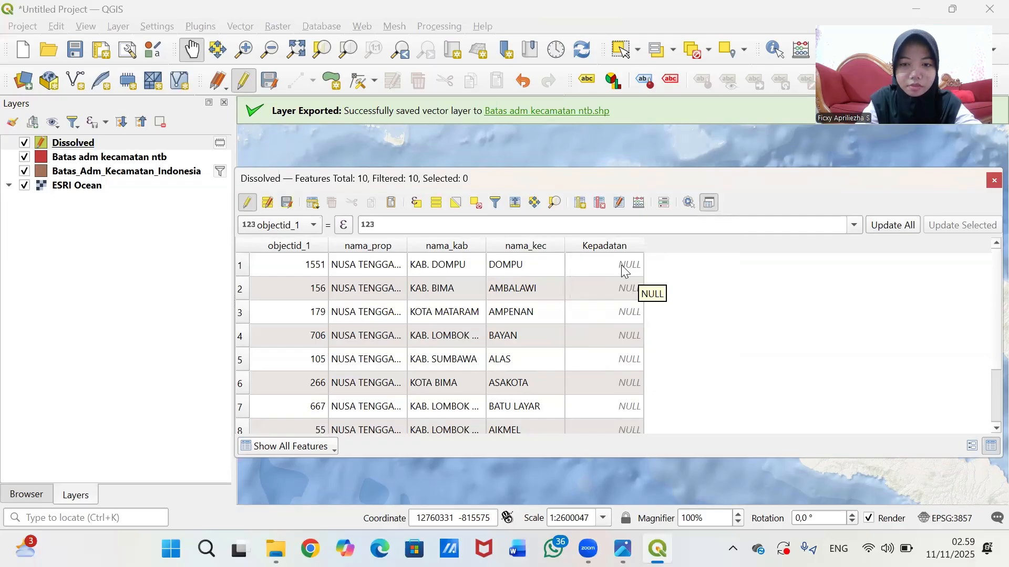
# - Begin editing KAB. DOMPU's Kepadatan cell and bring up the BPS population screenshot in Photos
pyautogui.doubleClick(601, 265)
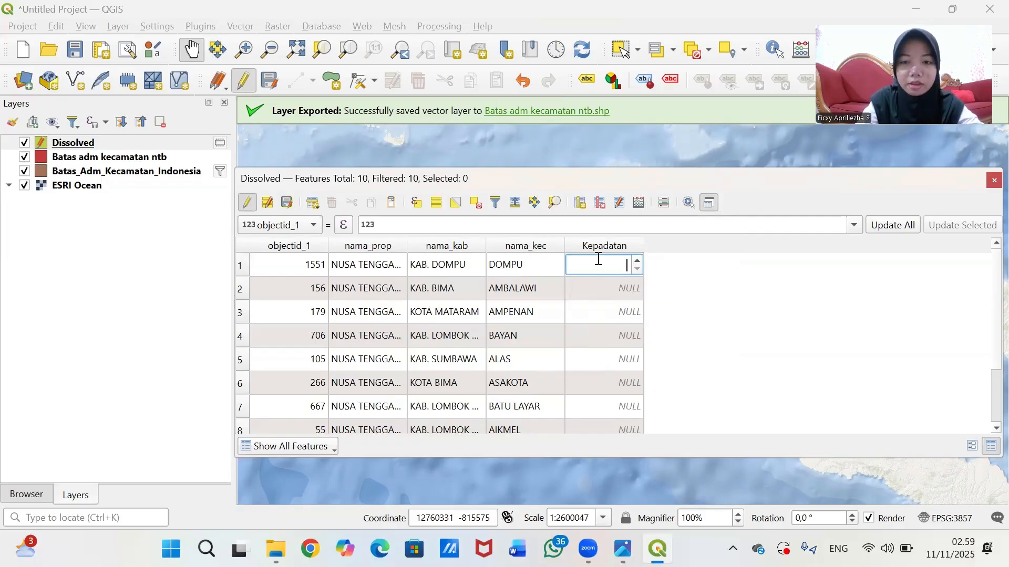
pyautogui.moveTo(622, 549)
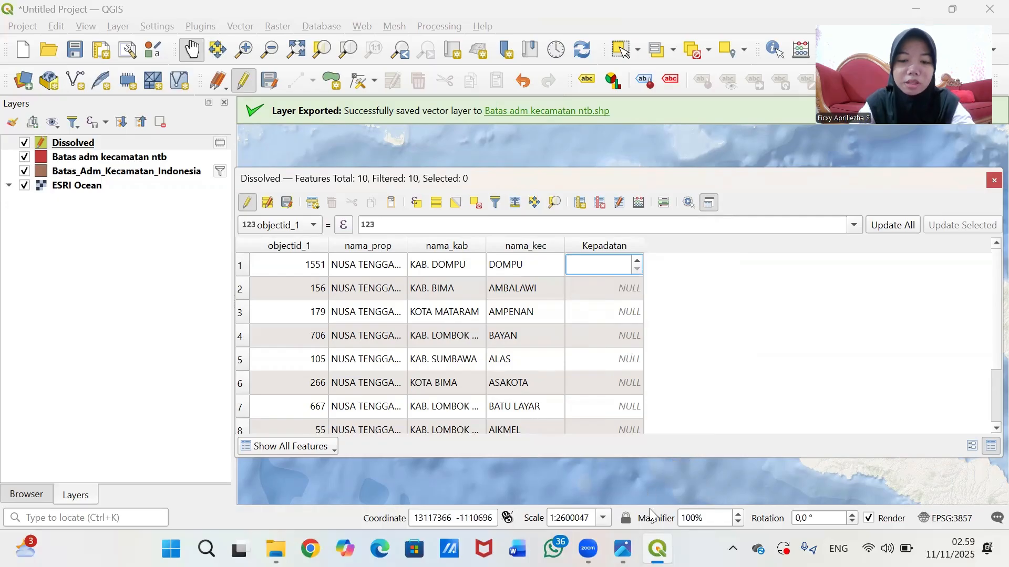
pyautogui.click(622, 549)
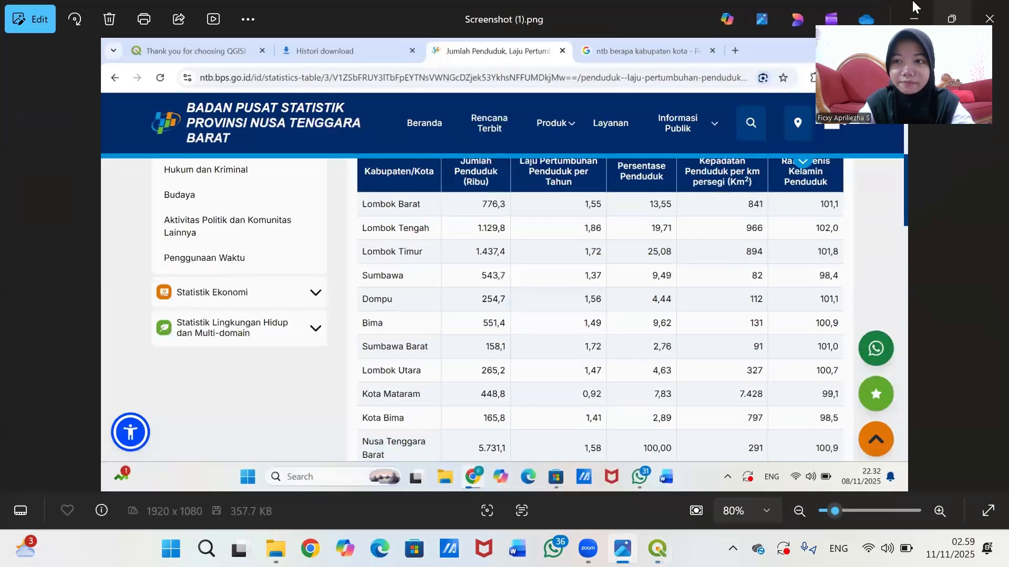
# - Narrow the Photos screenshot window to the left and move the QGIS attribute table up and right beside it
pyautogui.click(952, 17)
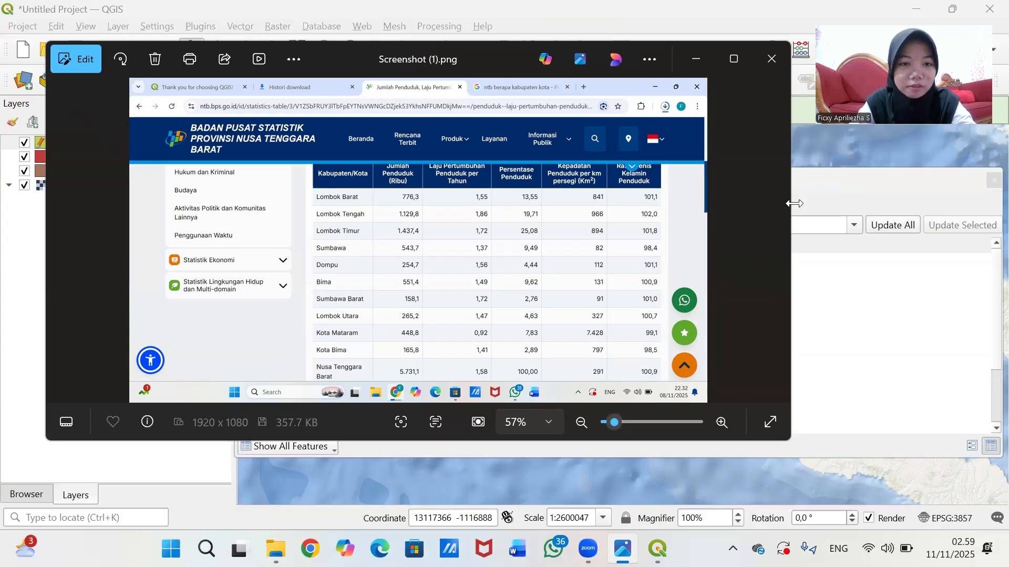
pyautogui.moveTo(793, 204); pyautogui.dragTo(319, 217)
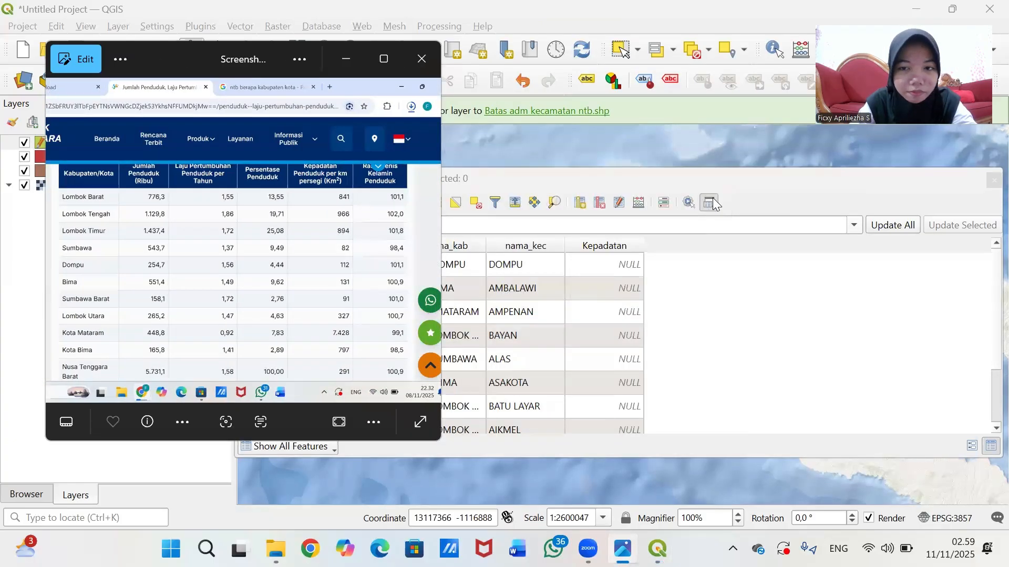
pyautogui.click(728, 176)
pyautogui.moveTo(728, 175); pyautogui.dragTo(777, 161)
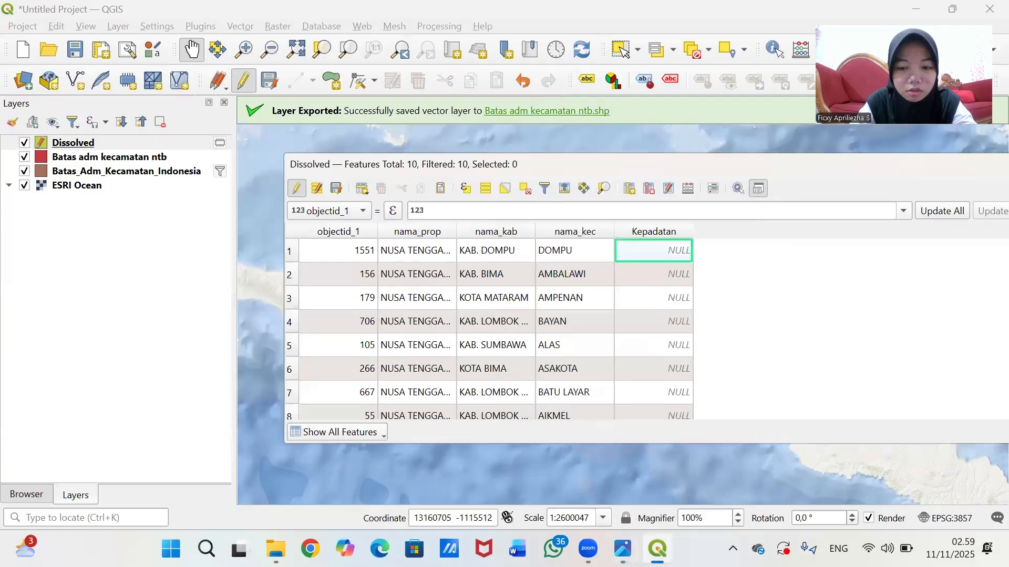
# - Enter Kepadatan 112 for KAB. DOMPU and 131 for KAB. BIMA, checking the screenshot
pyautogui.click(623, 549)
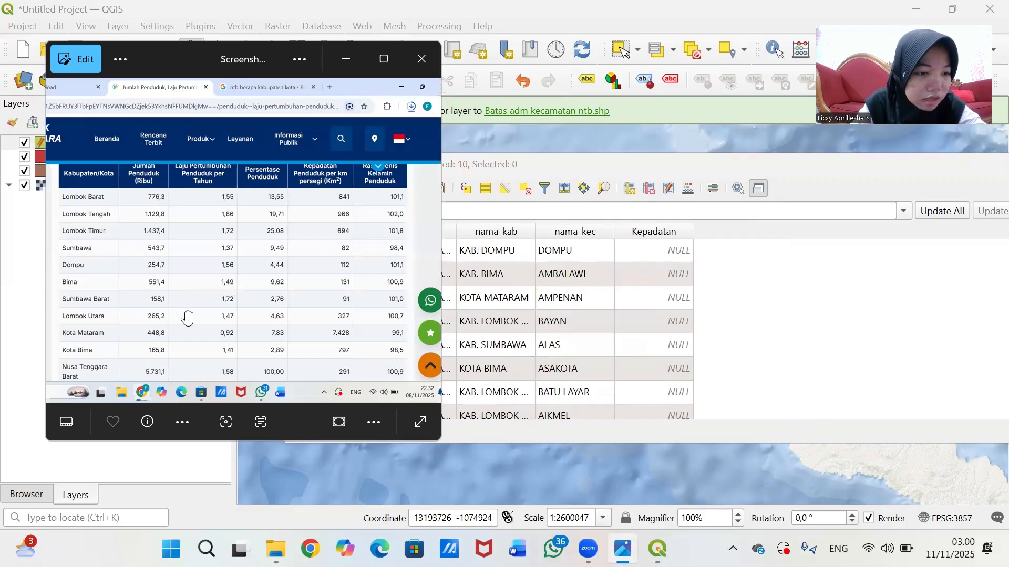
pyautogui.scroll(-1, 677, 297)
pyautogui.scroll(1, 665, 297)
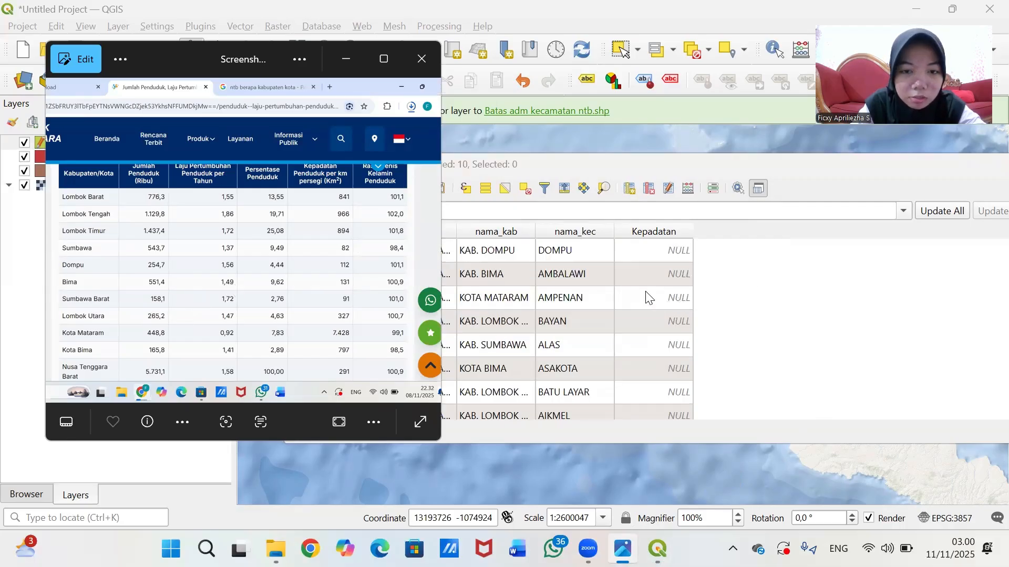
pyautogui.doubleClick(655, 250)
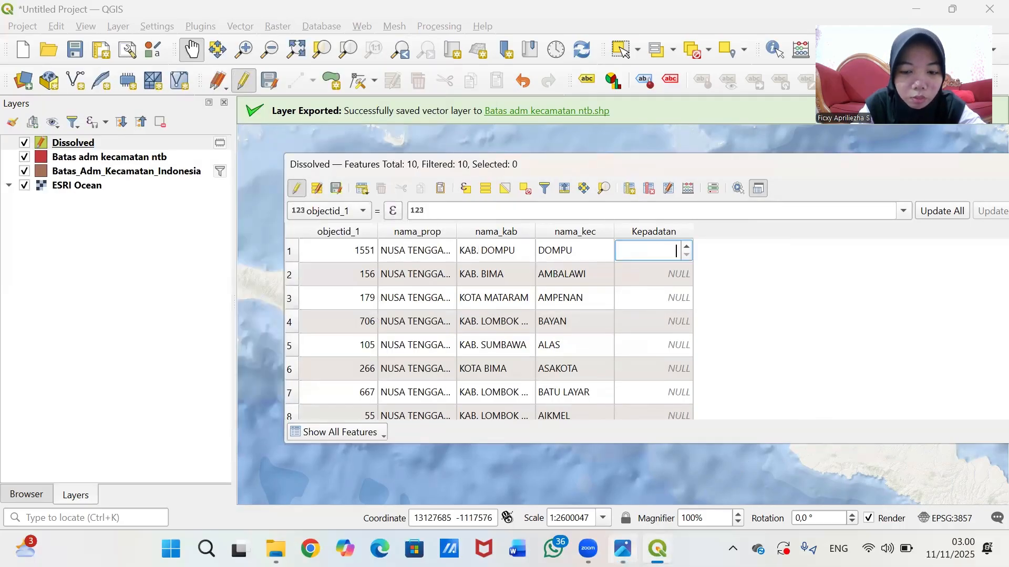
pyautogui.click(622, 549)
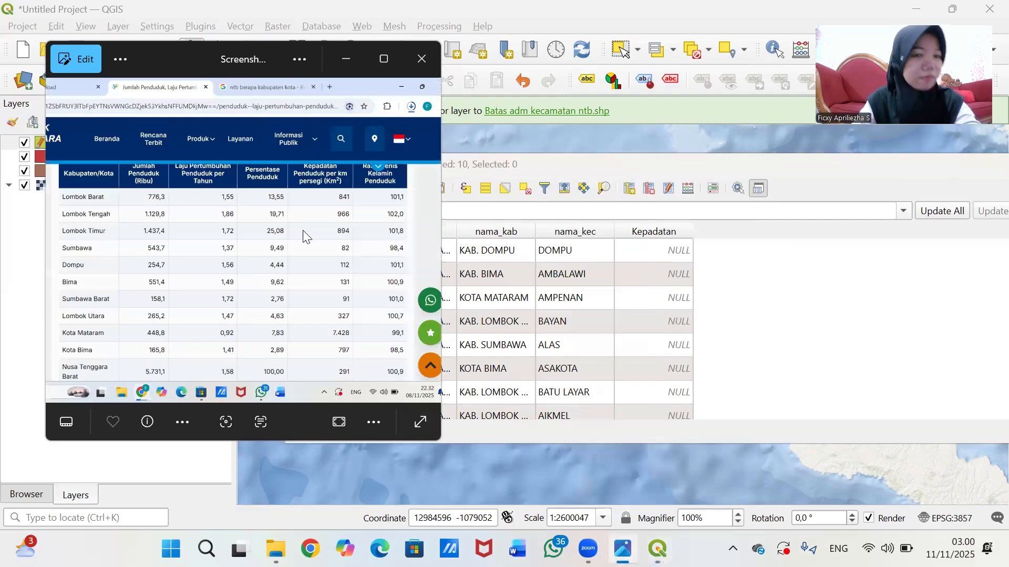
pyautogui.click(343, 60)
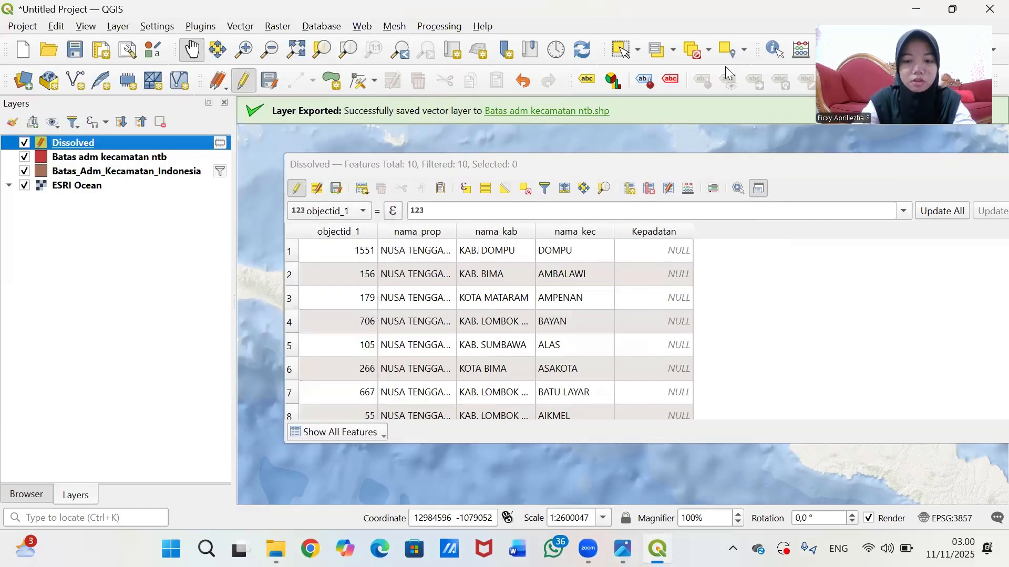
pyautogui.click(622, 549)
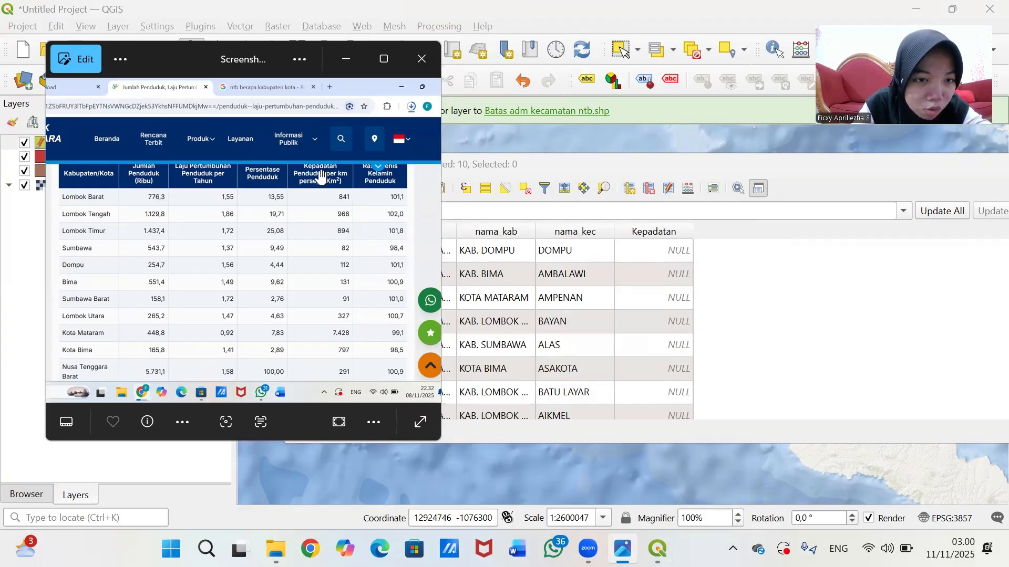
pyautogui.doubleClick(663, 256)
pyautogui.doubleClick(657, 273)
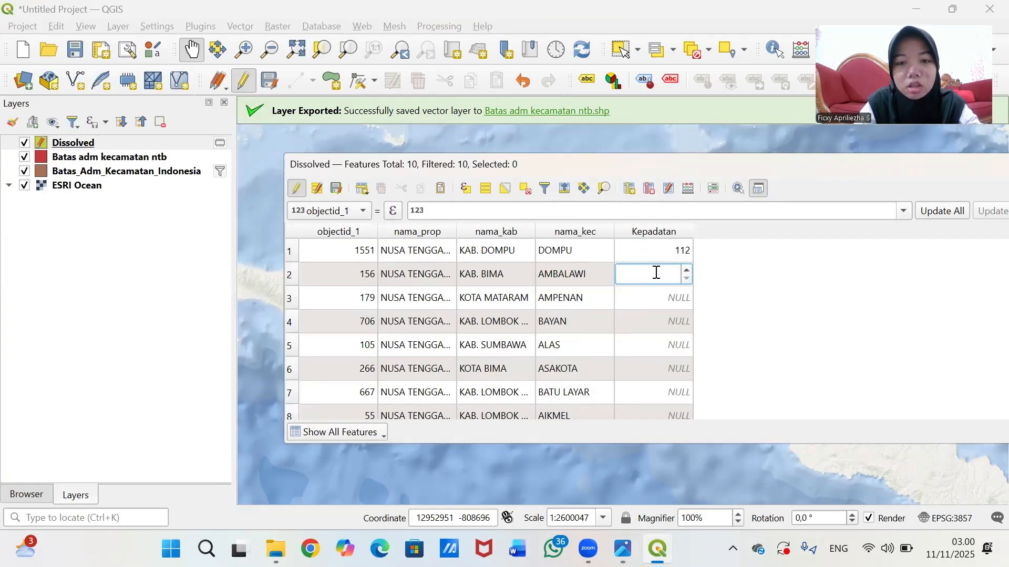
pyautogui.click(623, 549)
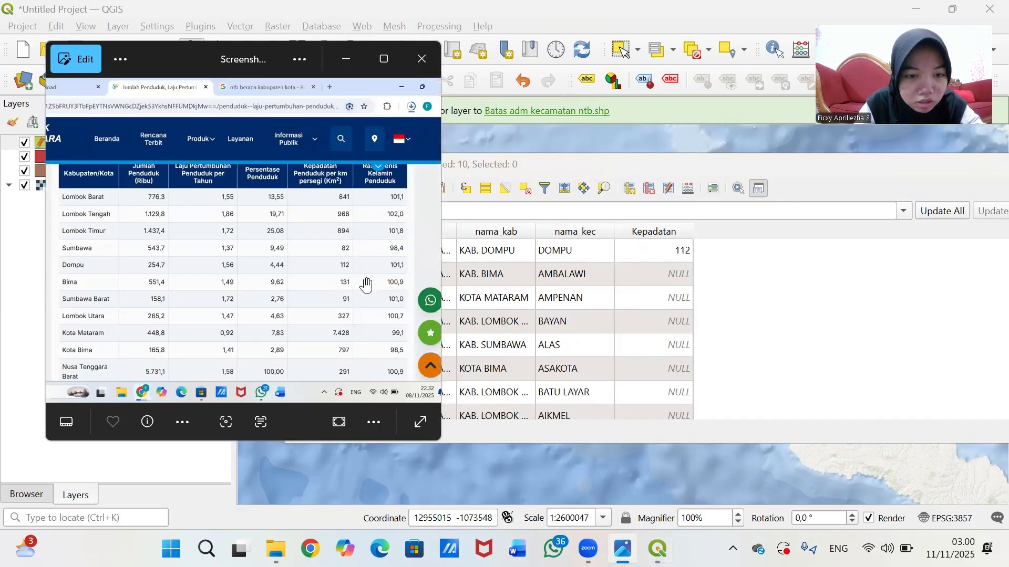
pyautogui.click(644, 272)
pyautogui.write('131')
# - Enter Kepadatan 7428 for KOTA MATARAM and widen the nama_kab column
pyautogui.doubleClick(670, 293)
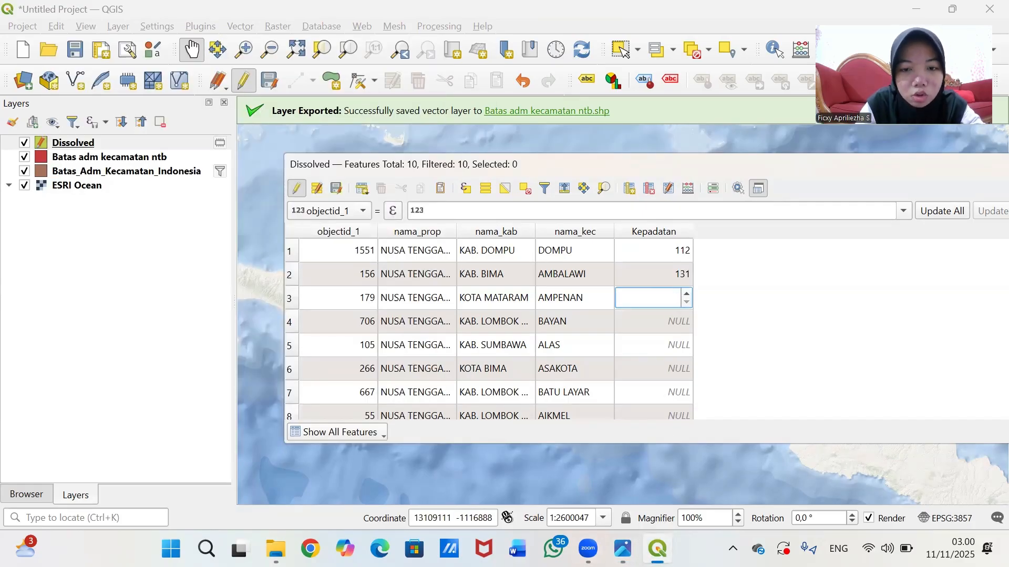
pyautogui.click(625, 542)
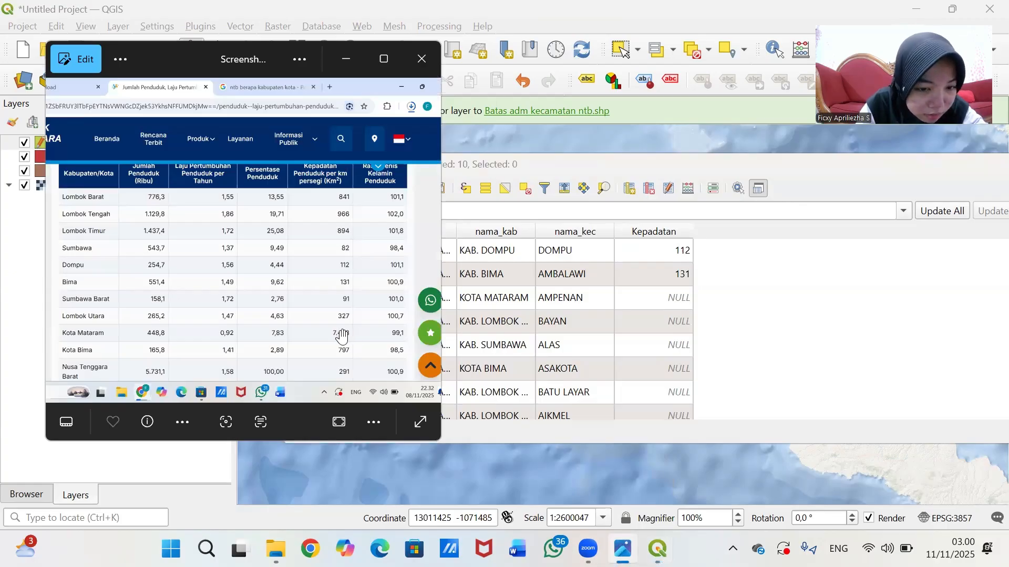
pyautogui.click(673, 298)
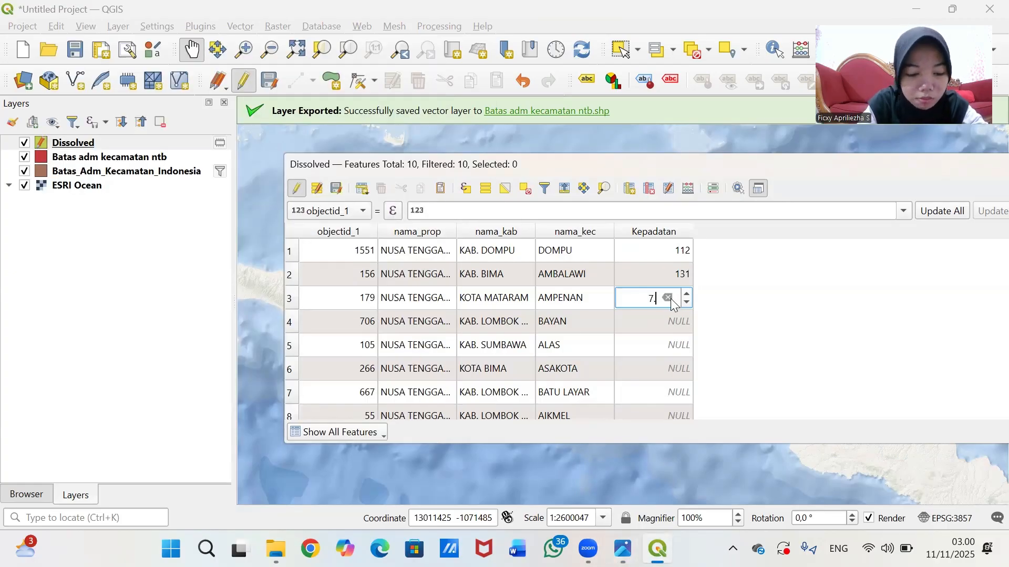
pyautogui.write('7428')
pyautogui.doubleClick(671, 321)
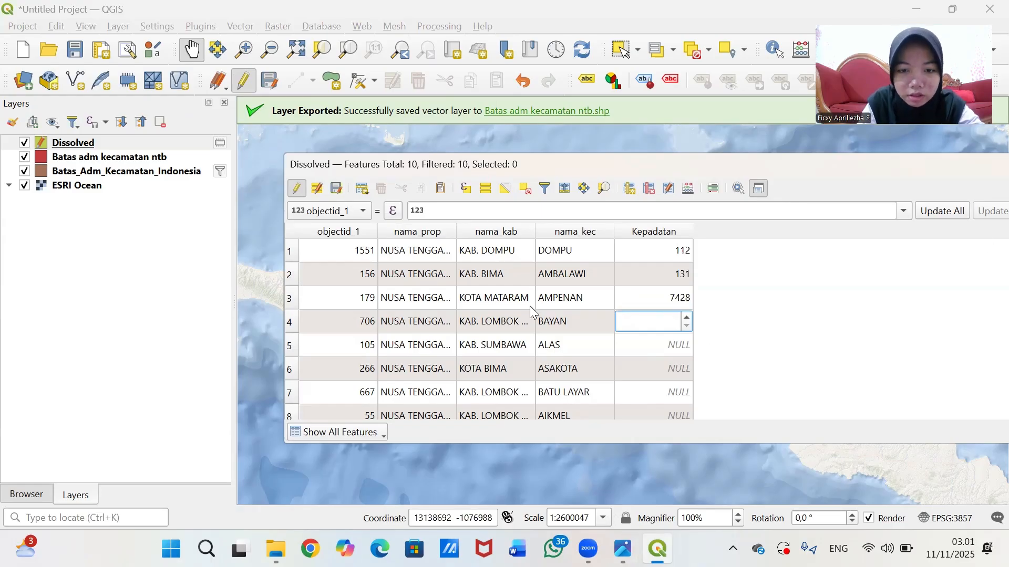
pyautogui.moveTo(541, 235); pyautogui.dragTo(581, 232)
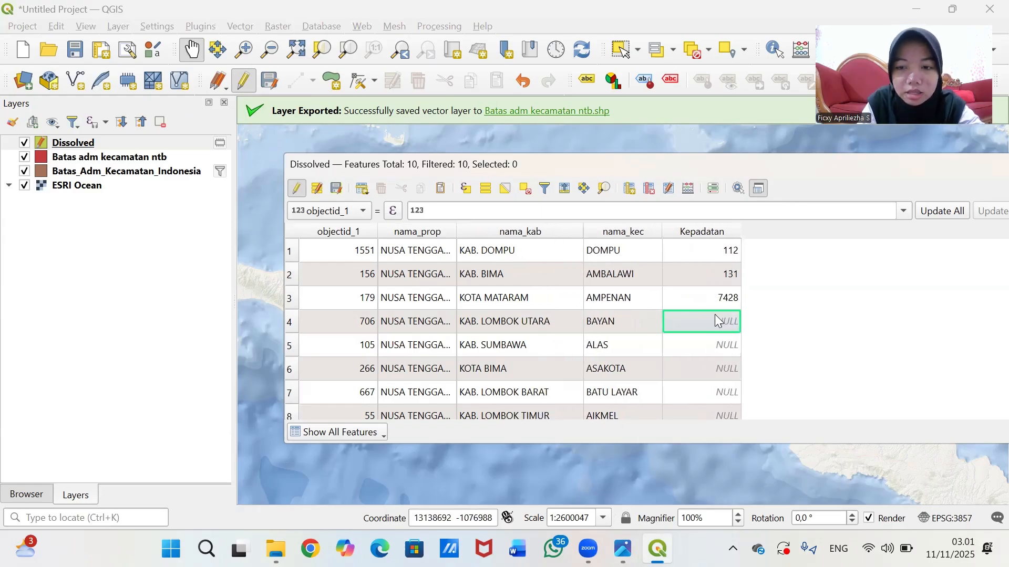
# - Enter Kepadatan 327 for Lombok Utara and 882 for Sumbawa from the screenshot
pyautogui.click(622, 549)
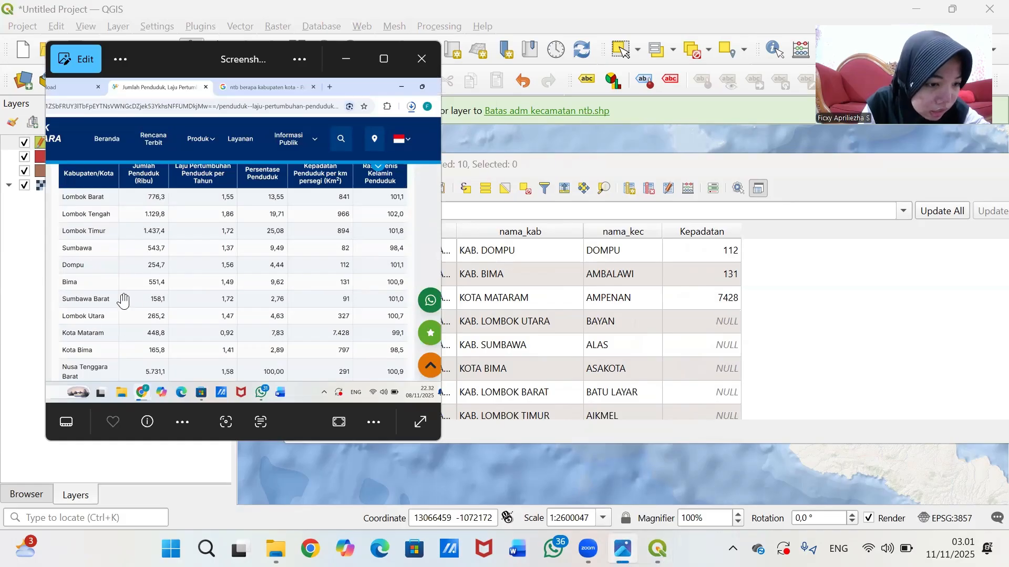
pyautogui.click(692, 324)
pyautogui.write('3')
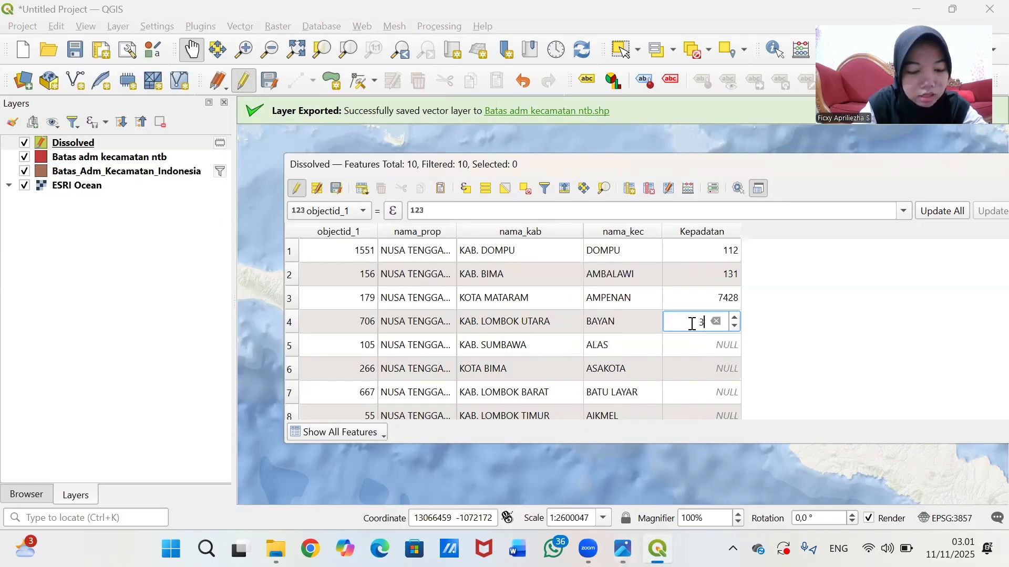
pyautogui.write('27')
pyautogui.click(688, 346)
pyautogui.click(622, 549)
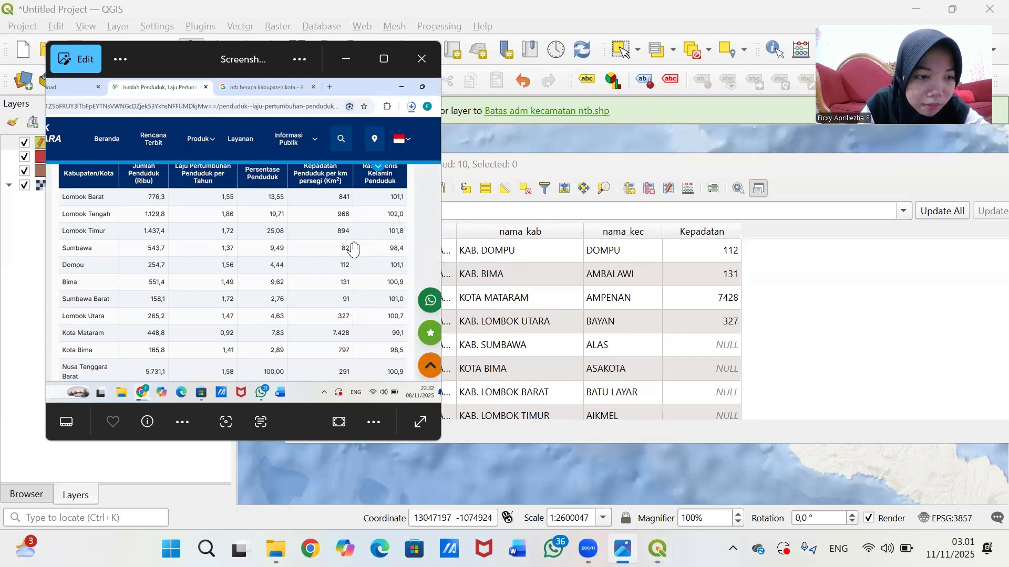
pyautogui.click(716, 348)
pyautogui.write('8')
pyautogui.write('82')
pyautogui.click(715, 364)
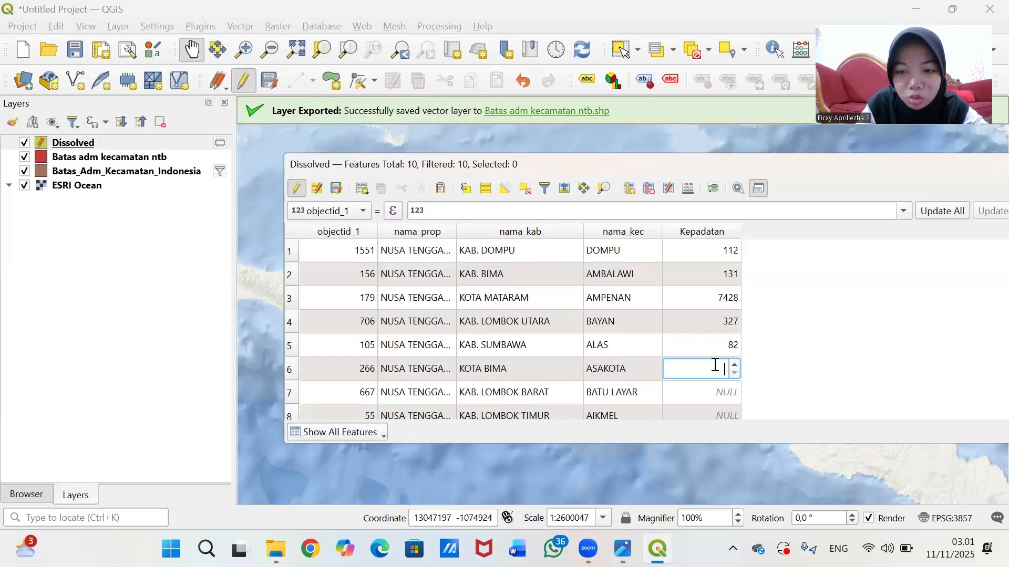
# - Enter Kepadatan 797 for Kota Bima and 841 for Lombok Barat
pyautogui.scroll(-1, 837, 344)
pyautogui.click(58, 289)
pyautogui.hotkey('alt', 'Tab')
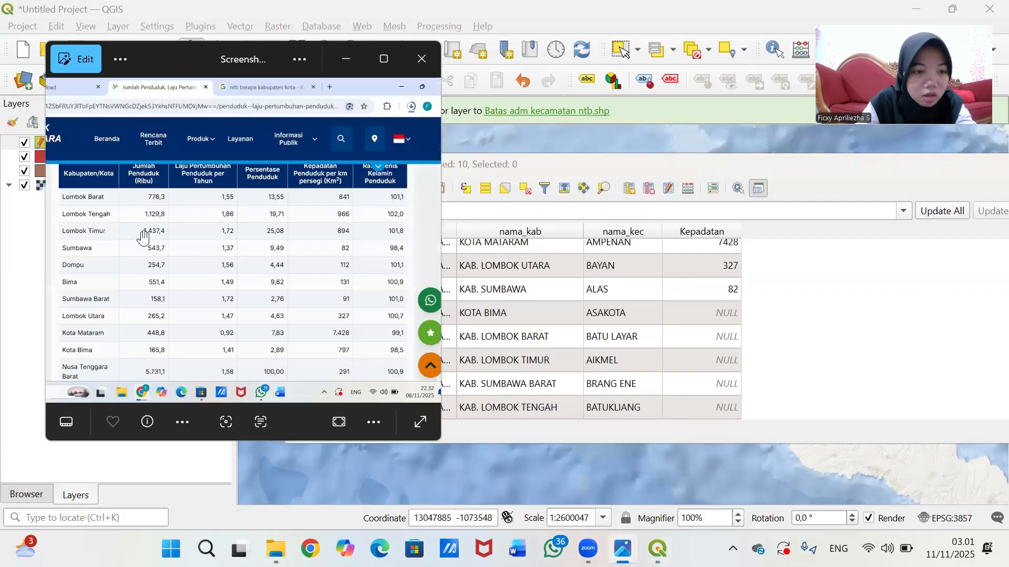
pyautogui.scroll(1, 666, 315)
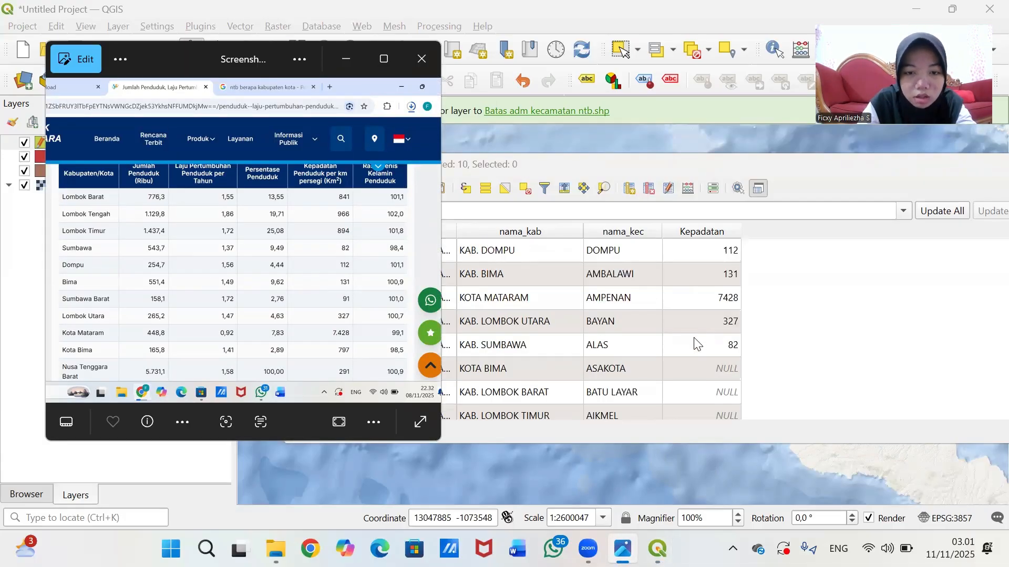
pyautogui.scroll(-1, 698, 342)
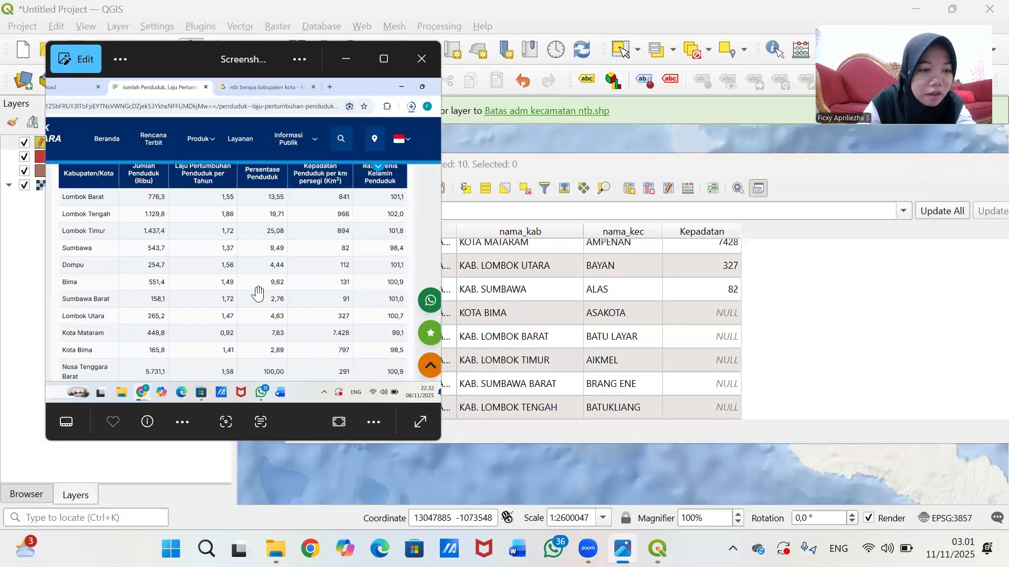
pyautogui.click(713, 315)
pyautogui.write('797')
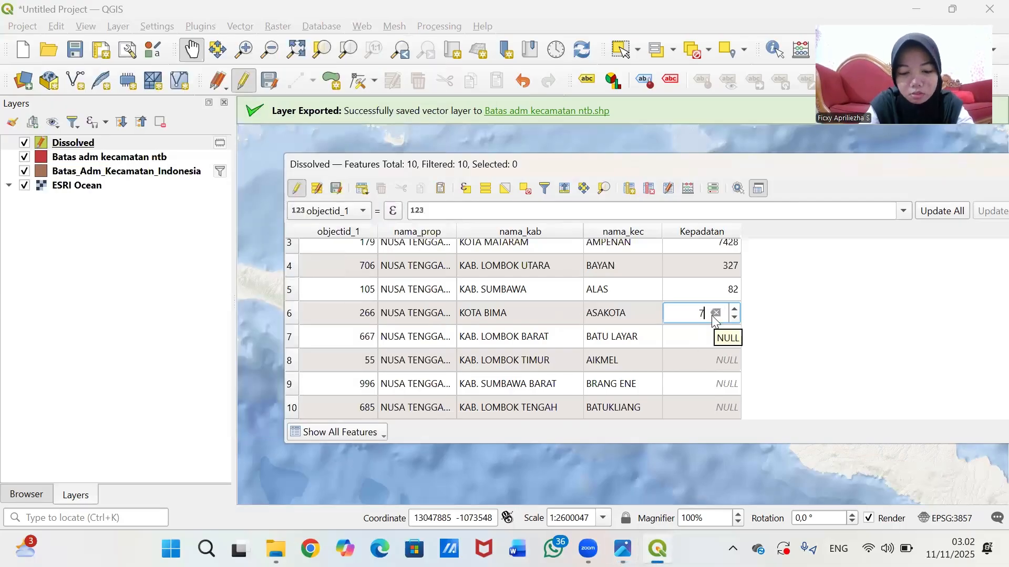
pyautogui.click(696, 336)
pyautogui.hotkey('alt', 'Tab')
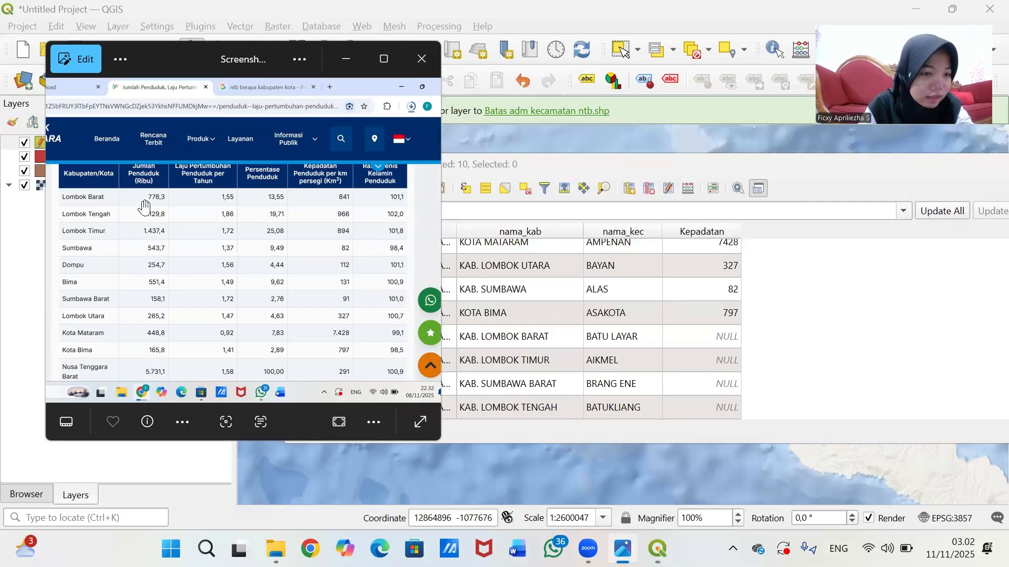
pyautogui.click(717, 331)
pyautogui.write('841')
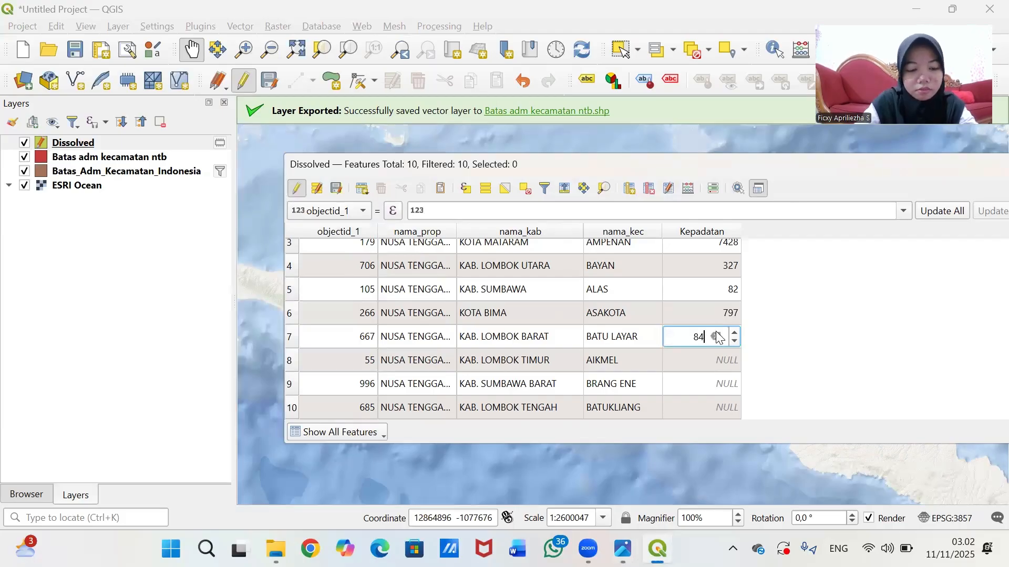
# - Enter Kepadatan 894 for Lombok Timur
pyautogui.click(723, 362)
pyautogui.click(623, 549)
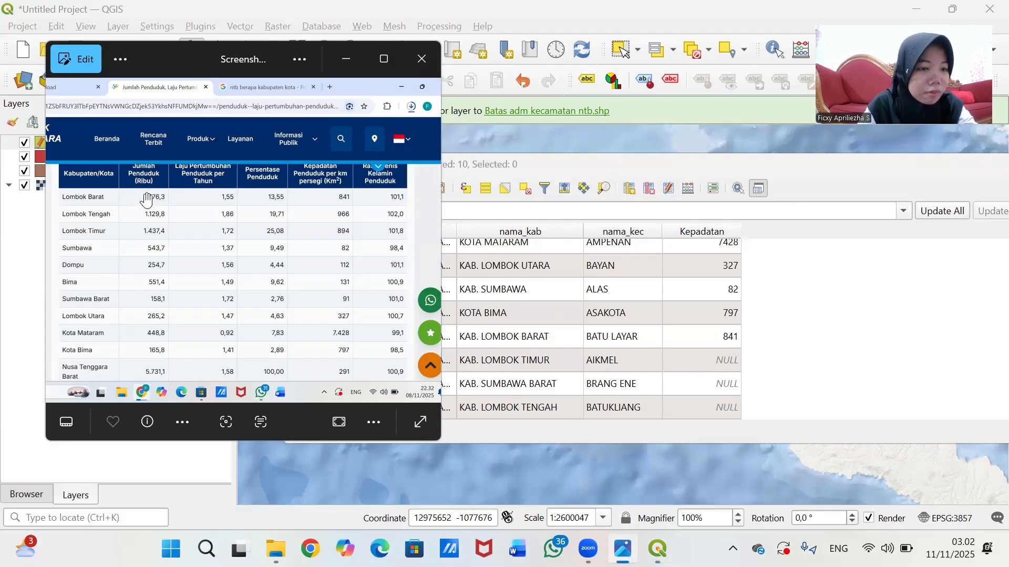
pyautogui.click(719, 364)
pyautogui.write('894')
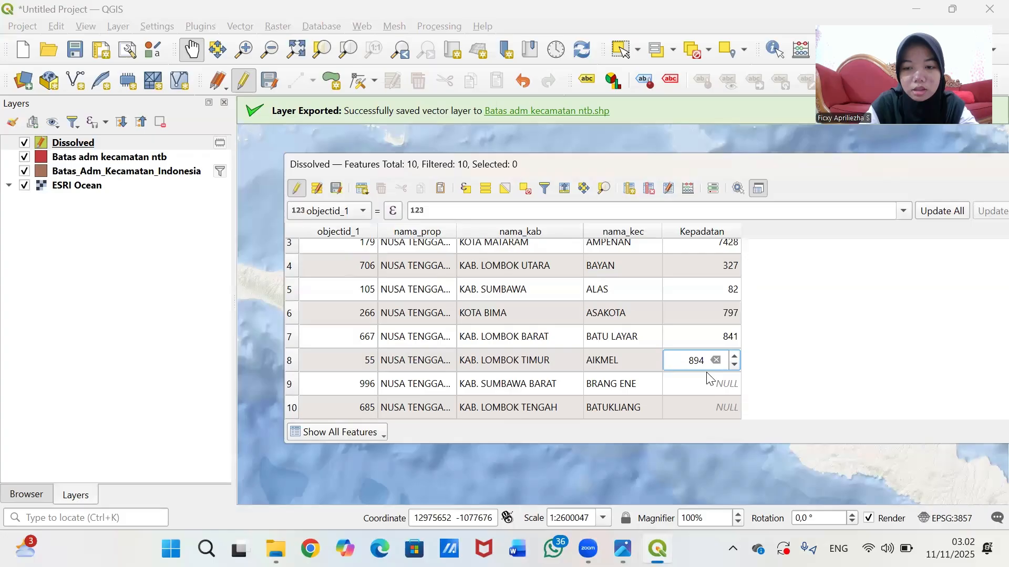
pyautogui.click(724, 384)
# - Enter Kepadatan 91 for Sumbawa Barat and 966 for Lombok Tengah
pyautogui.click(623, 549)
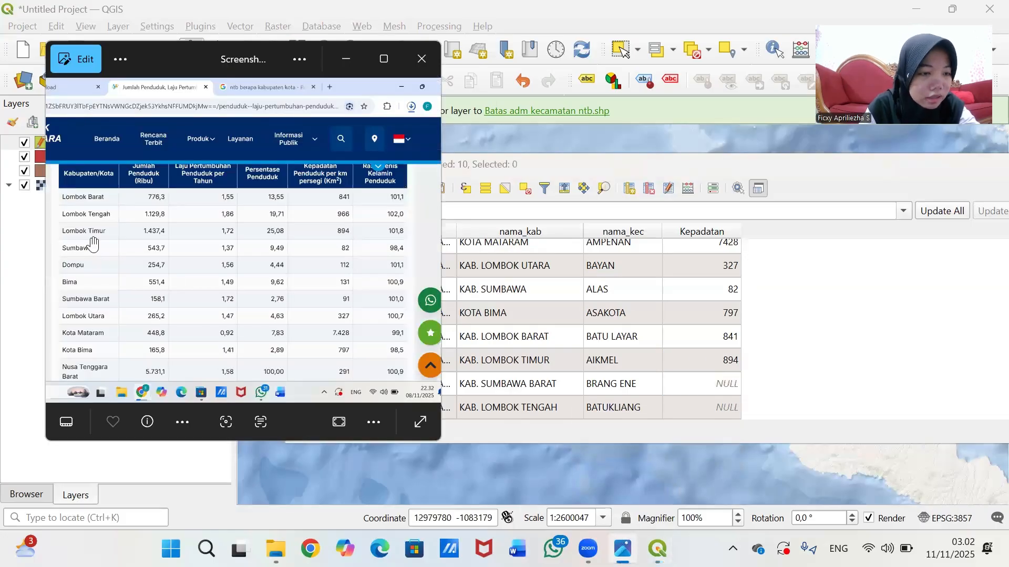
pyautogui.click(722, 385)
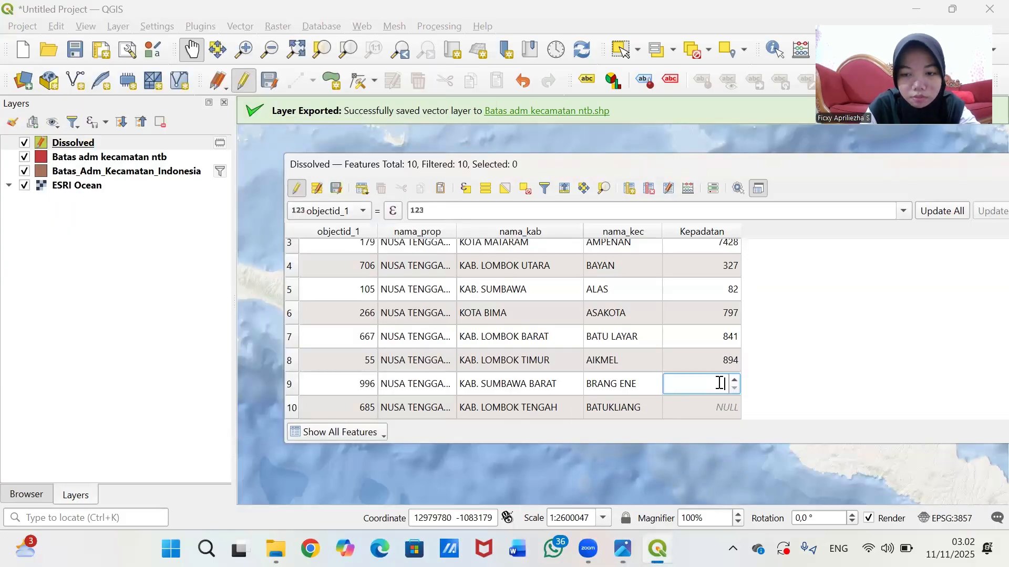
pyautogui.write('91')
pyautogui.click(693, 407)
pyautogui.click(622, 549)
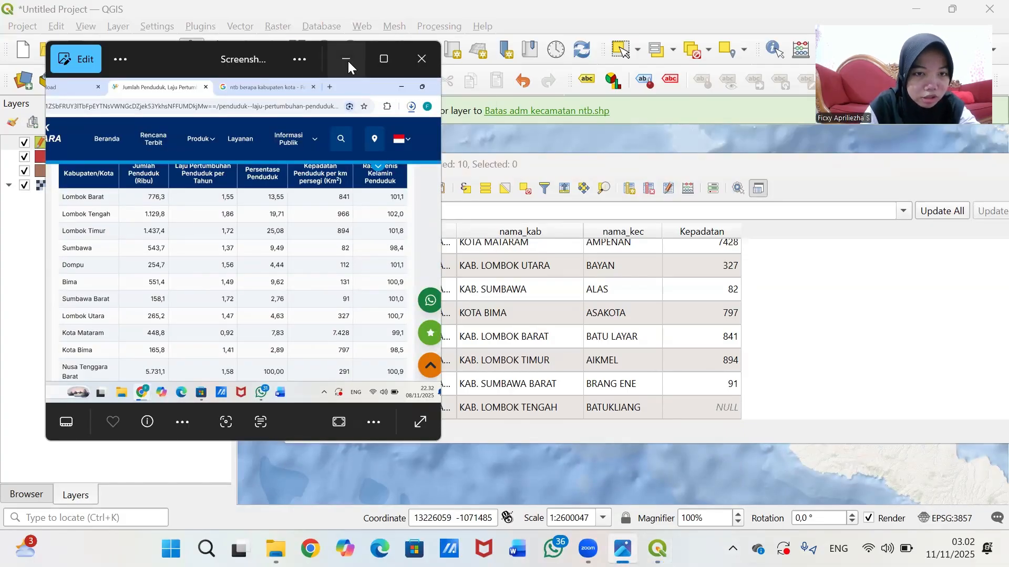
pyautogui.click(709, 409)
pyautogui.write('966')
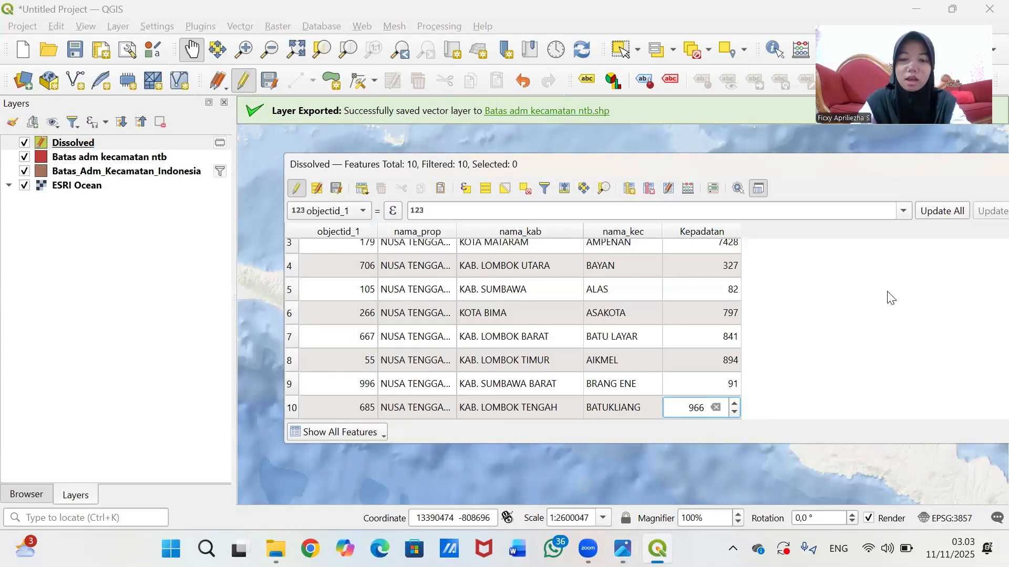
pyautogui.press('Return')
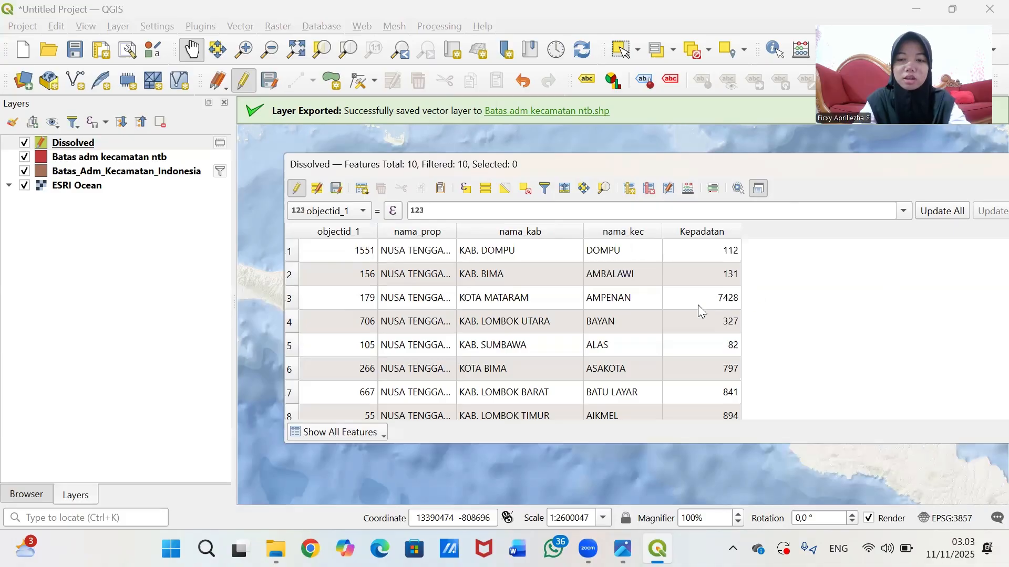
# - Save the Kepadatan edits, turn off editing, and close the Dissolved attribute table
pyautogui.click(337, 190)
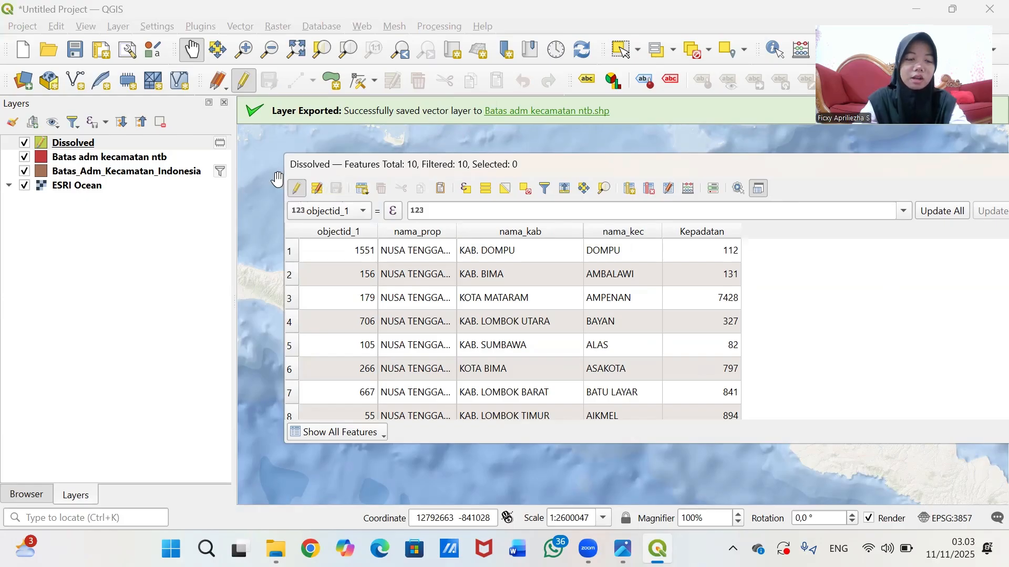
pyautogui.click(298, 189)
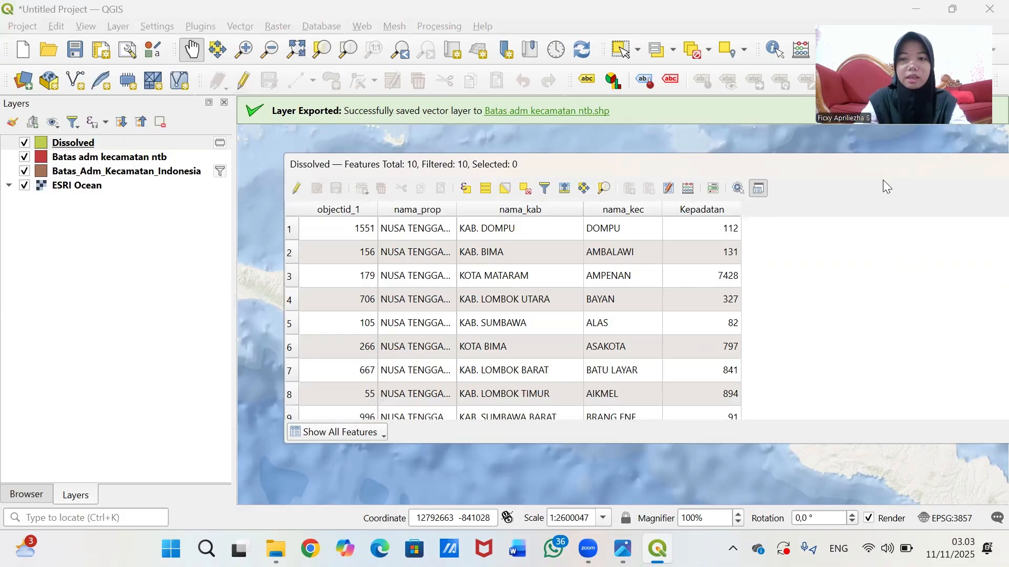
pyautogui.moveTo(706, 175); pyautogui.dragTo(648, 179)
pyautogui.click(985, 172)
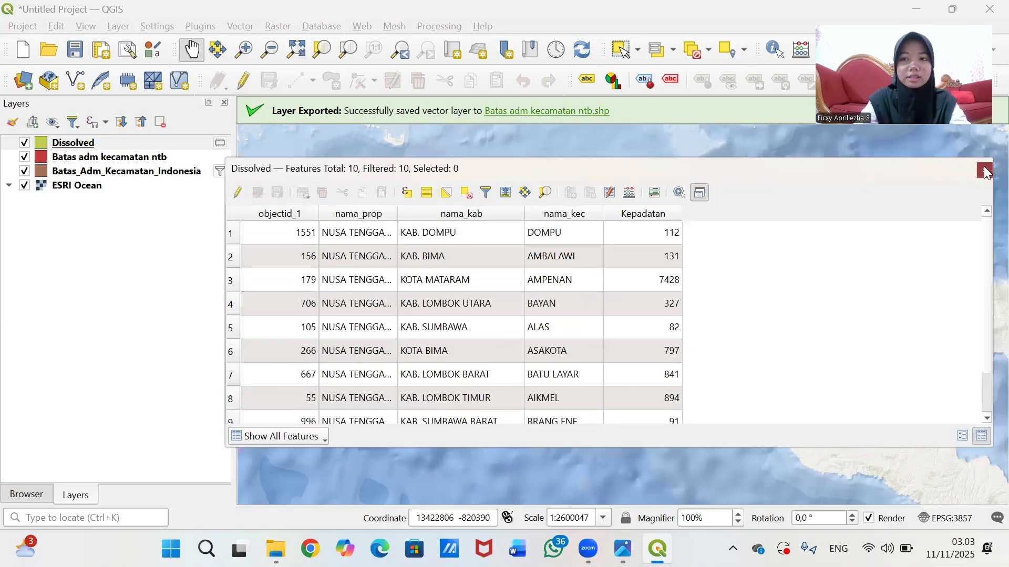
pyautogui.doubleClick(92, 138)
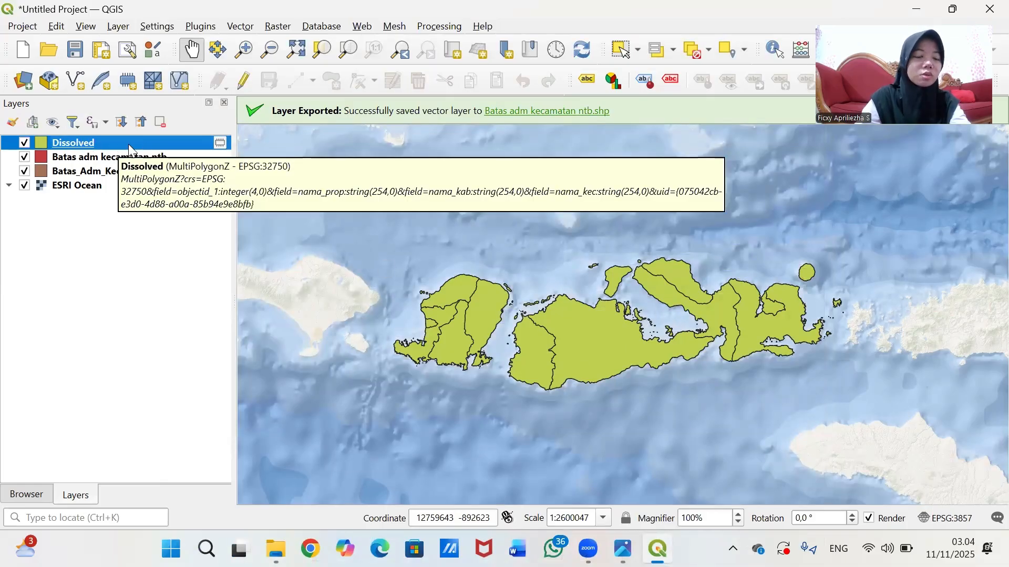
# - In the Dissolved layer's Properties, set Symbology to Graduated with Kepadatan as the value field
pyautogui.rightClick(103, 141)
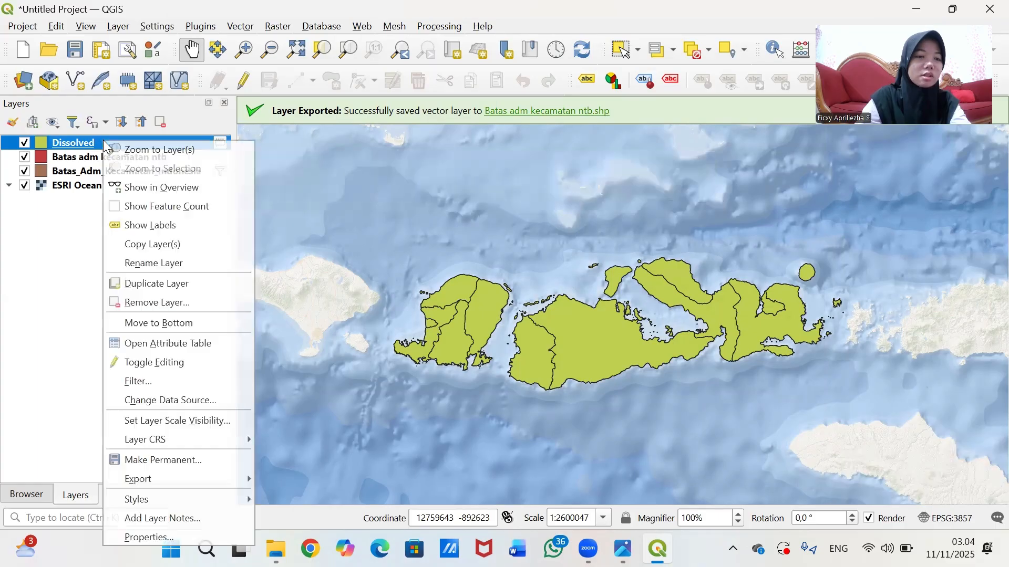
pyautogui.click(149, 538)
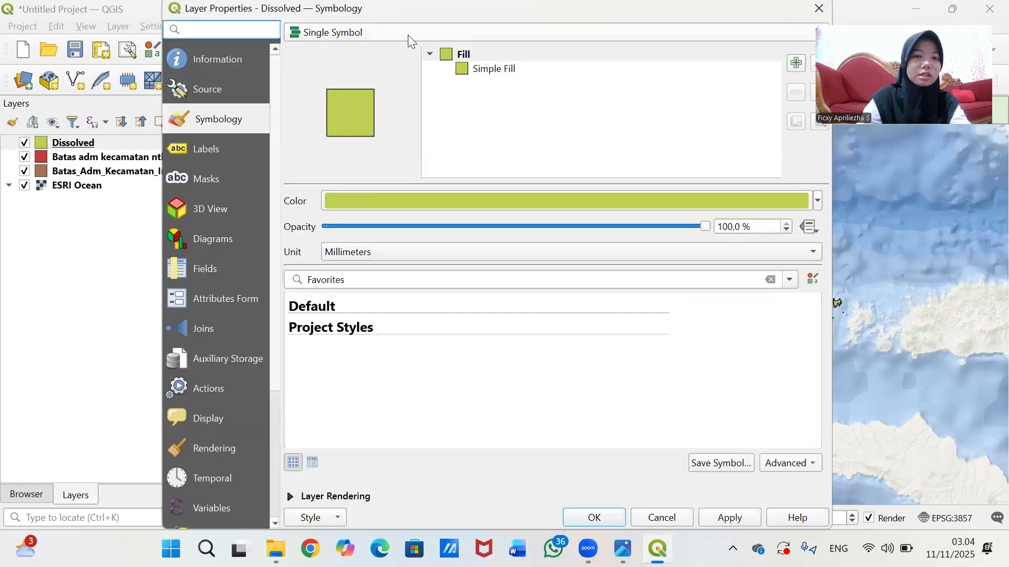
pyautogui.click(440, 29)
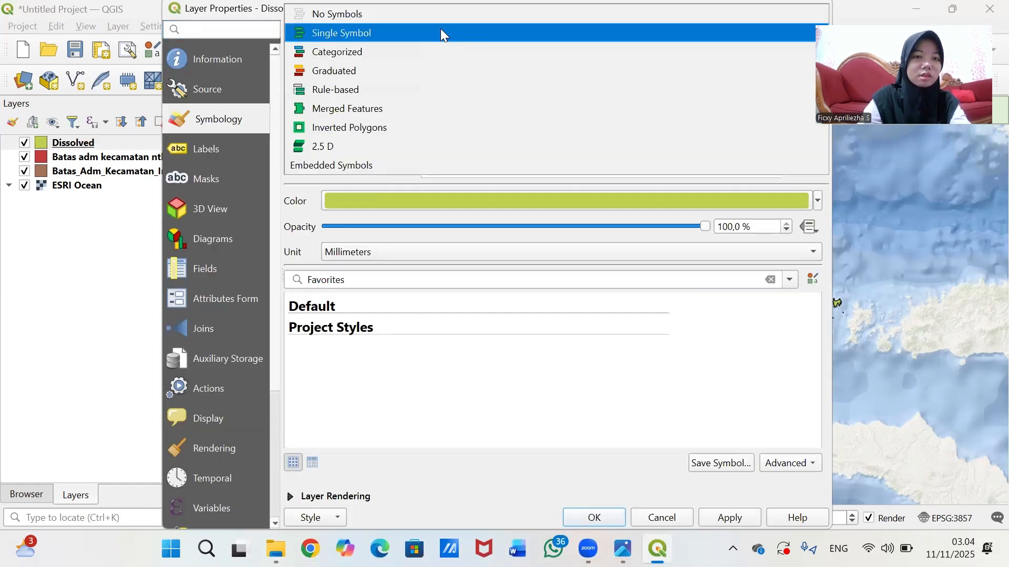
pyautogui.click(428, 67)
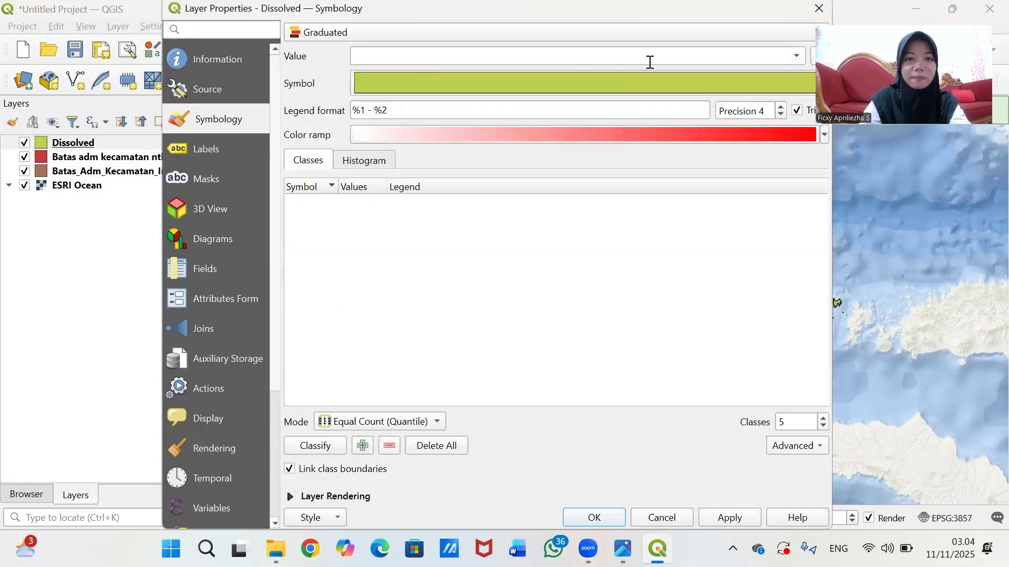
pyautogui.click(598, 57)
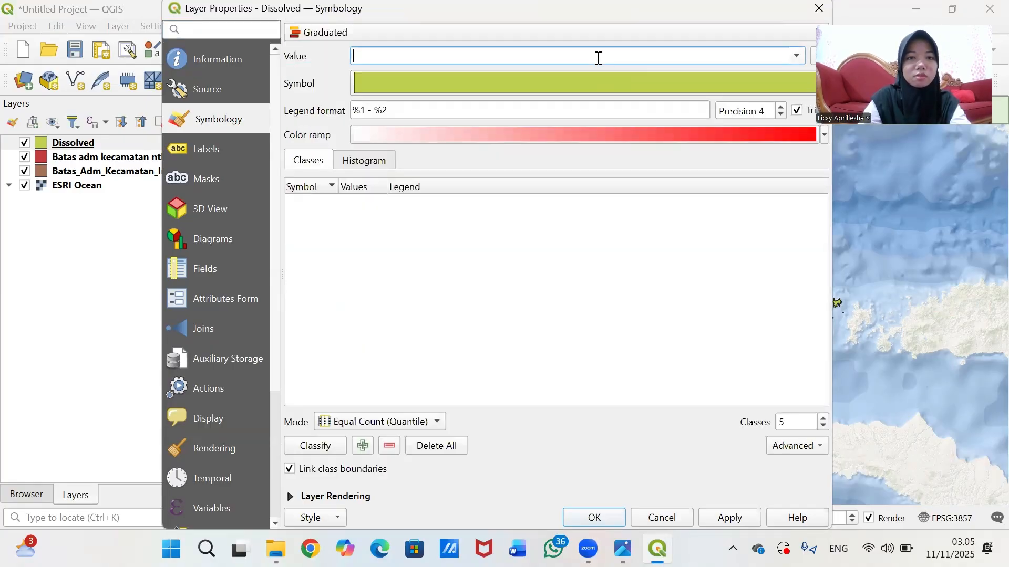
pyautogui.click(797, 56)
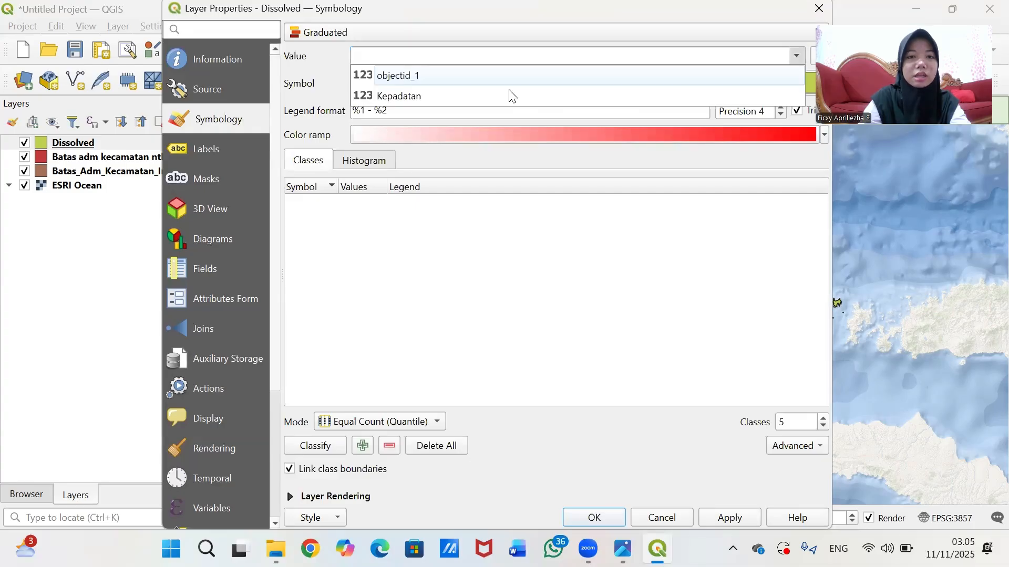
pyautogui.click(510, 94)
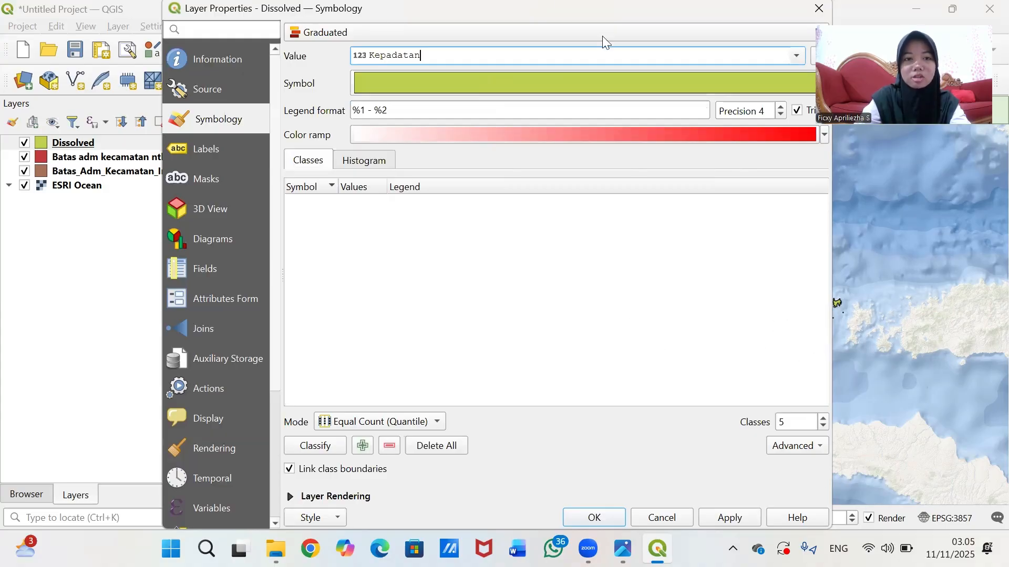
pyautogui.click(553, 95)
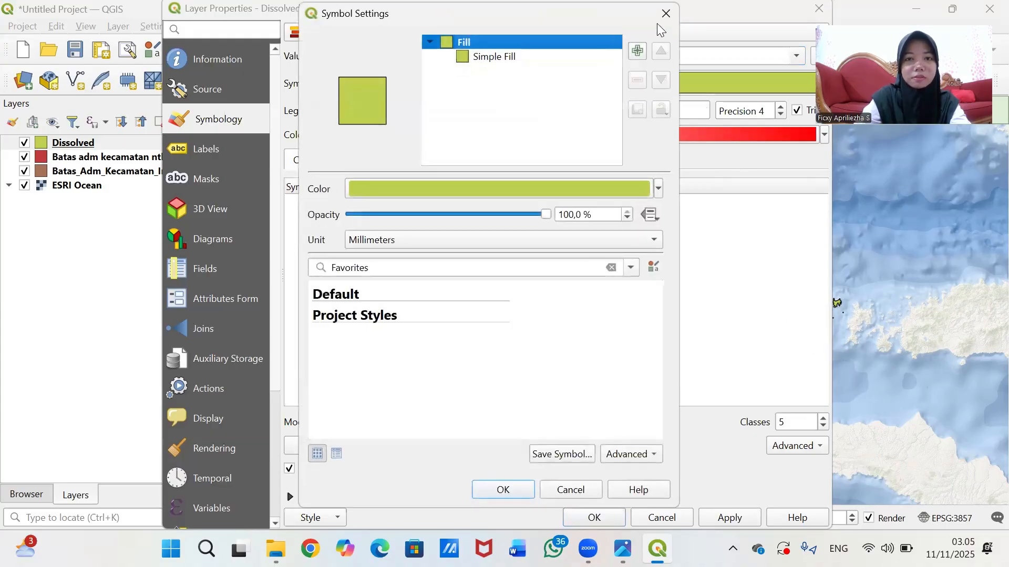
pyautogui.click(665, 14)
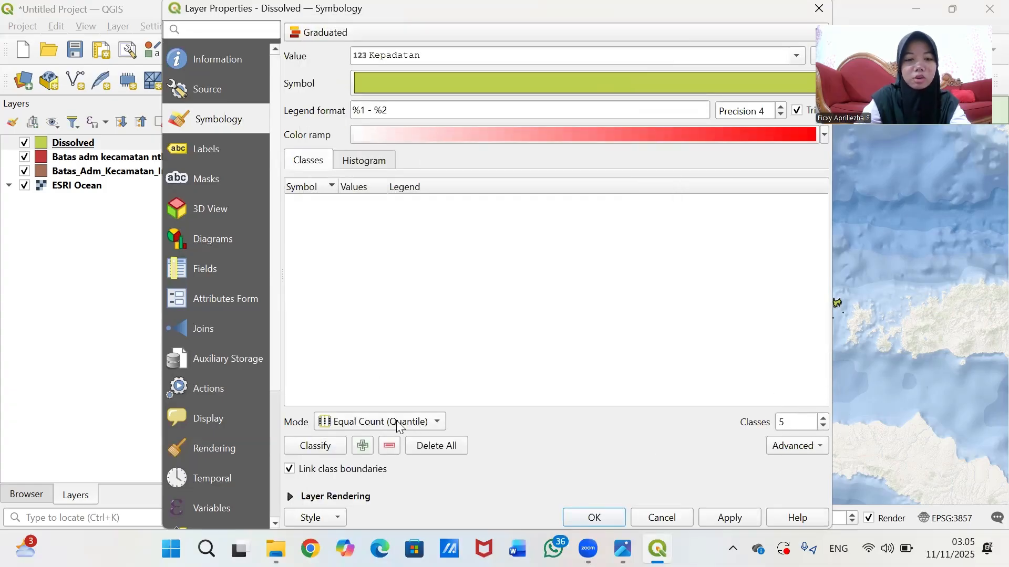
# - Classify Kepadatan into five classes and relabel the first class 'Sangat rendah (82 - 108)'
pyautogui.click(320, 449)
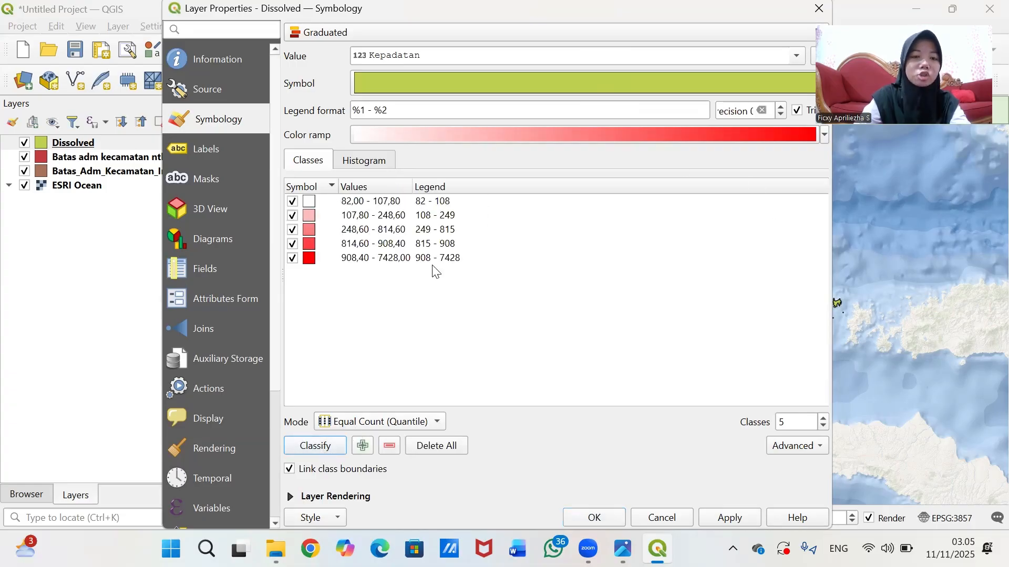
pyautogui.click(443, 229)
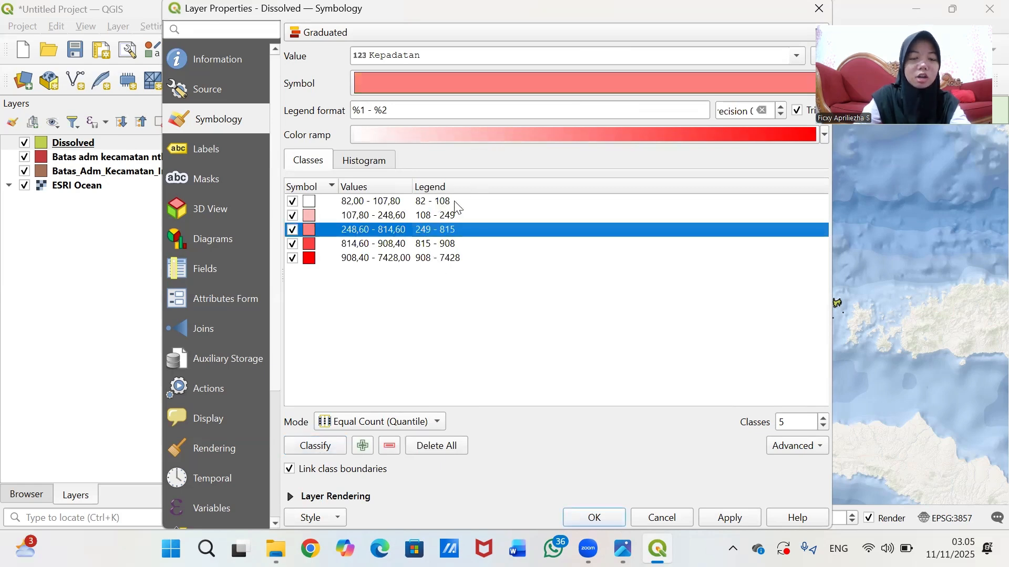
pyautogui.click(424, 204)
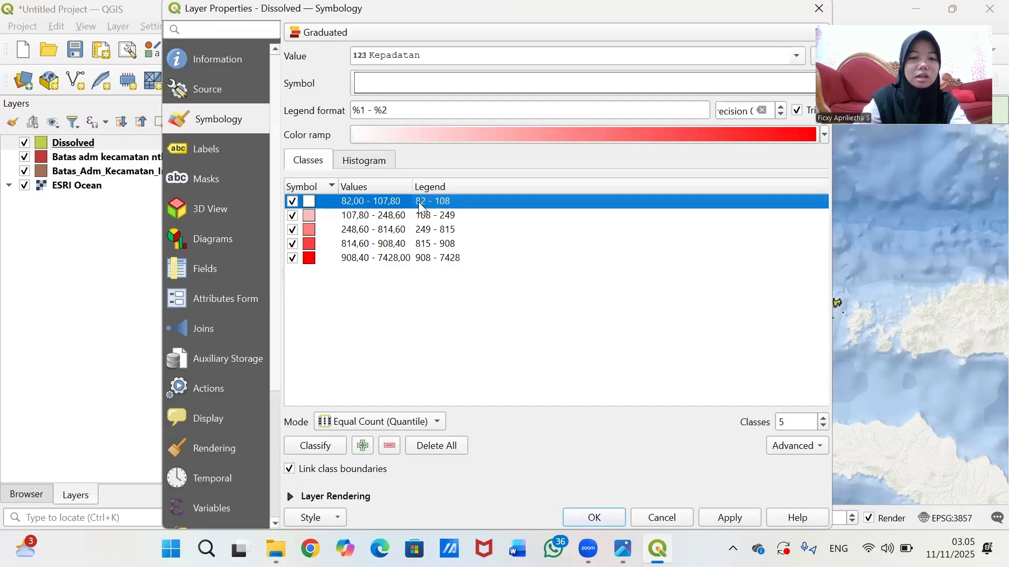
pyautogui.click(419, 203)
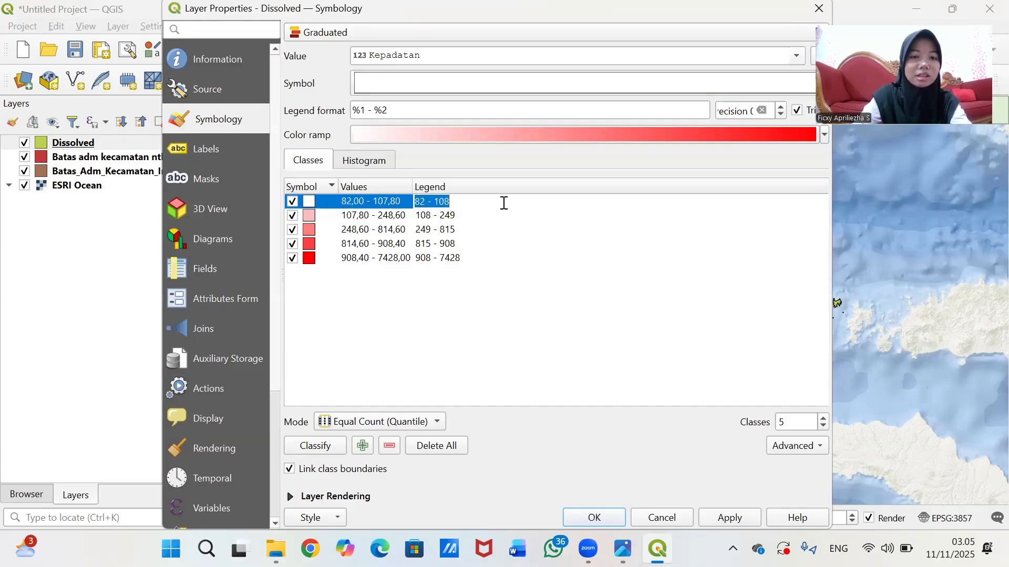
pyautogui.press('Return')
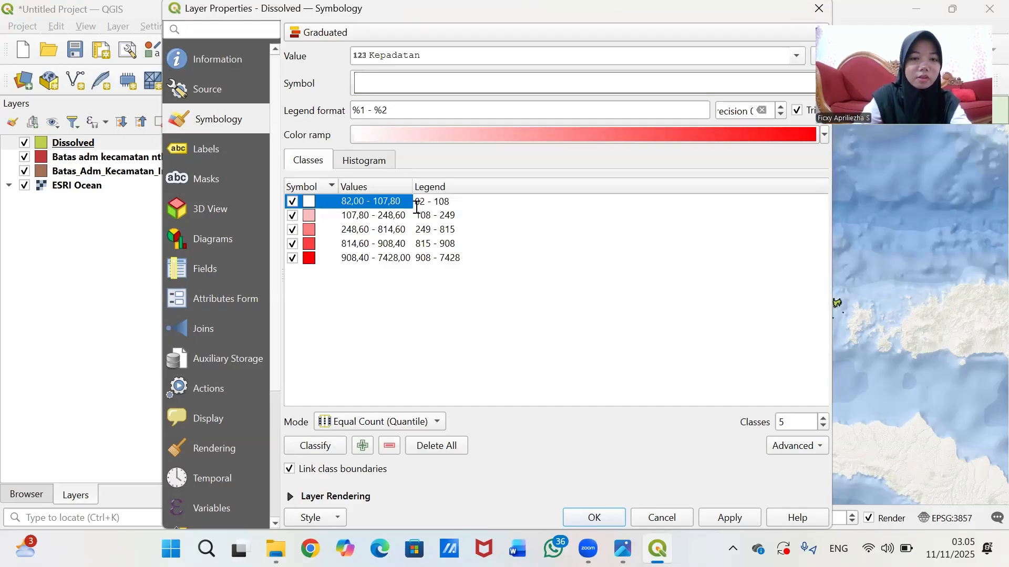
pyautogui.write('s')
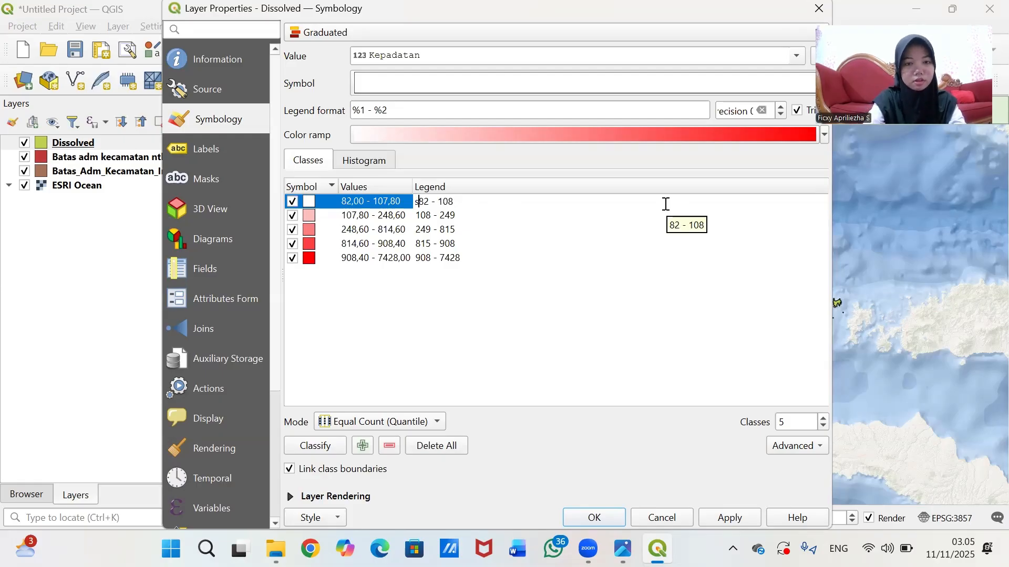
pyautogui.write('anga')
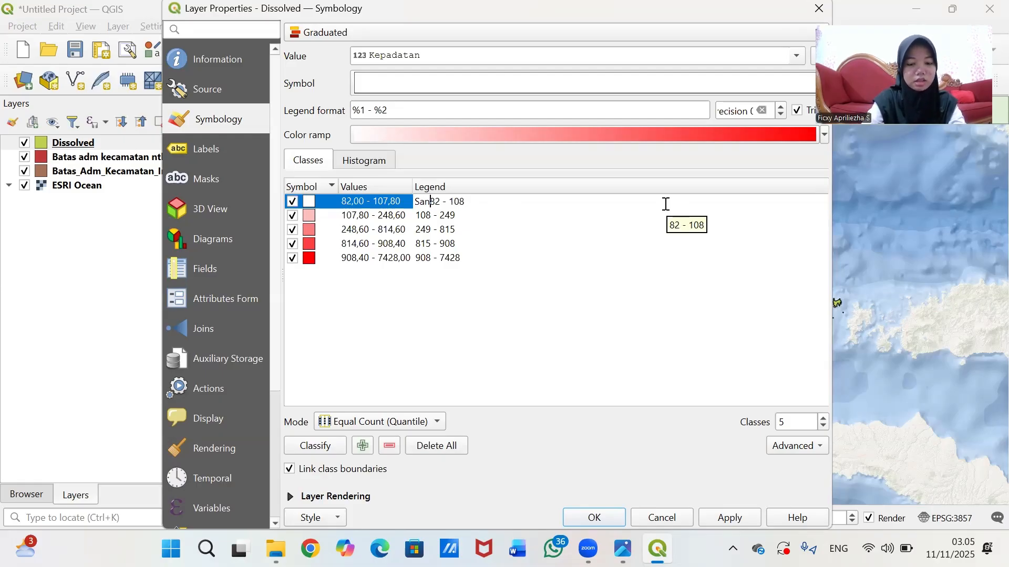
pyautogui.write('t r')
pyautogui.write('endah ')
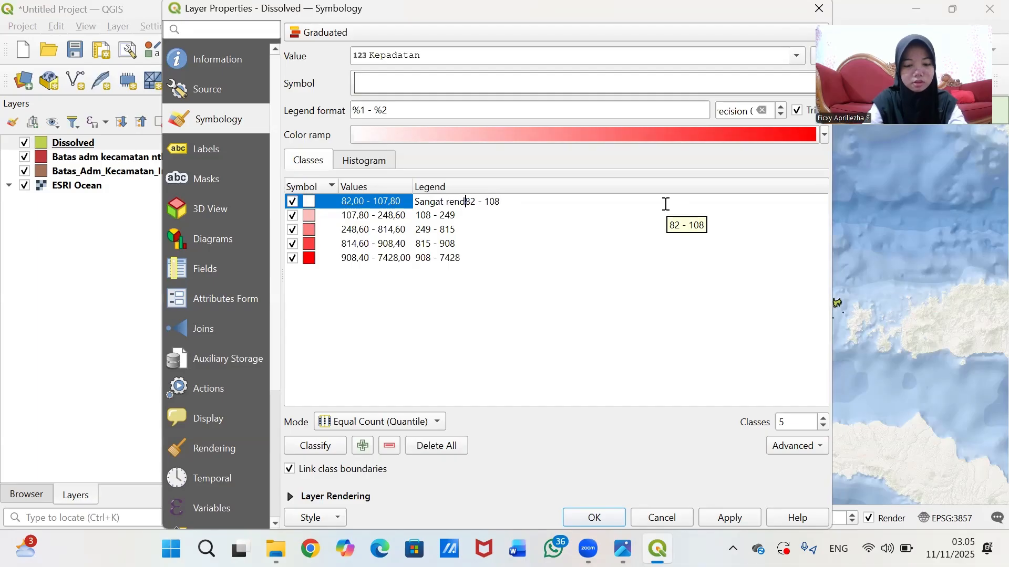
pyautogui.write('(82 - 108')
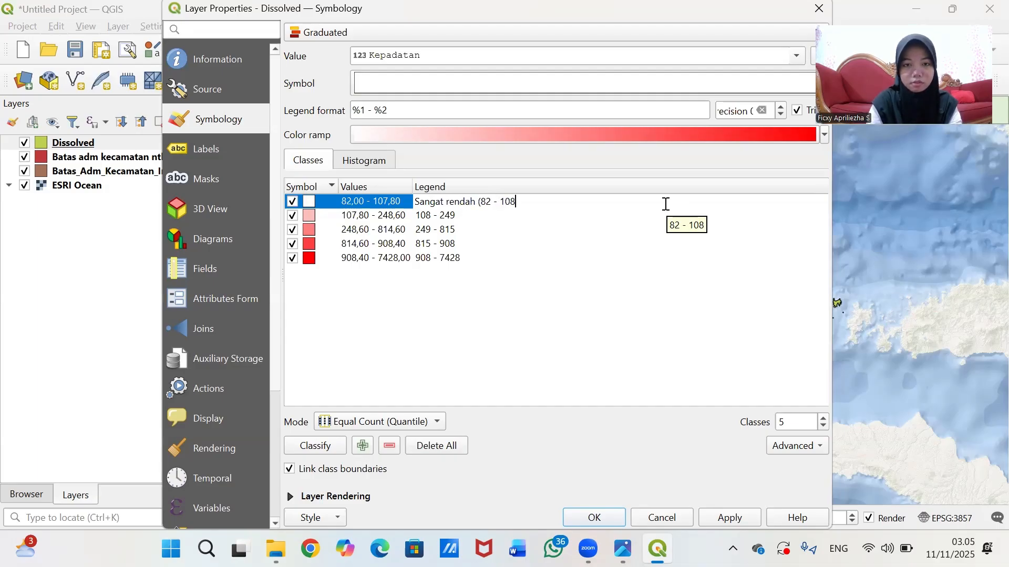
pyautogui.write(')')
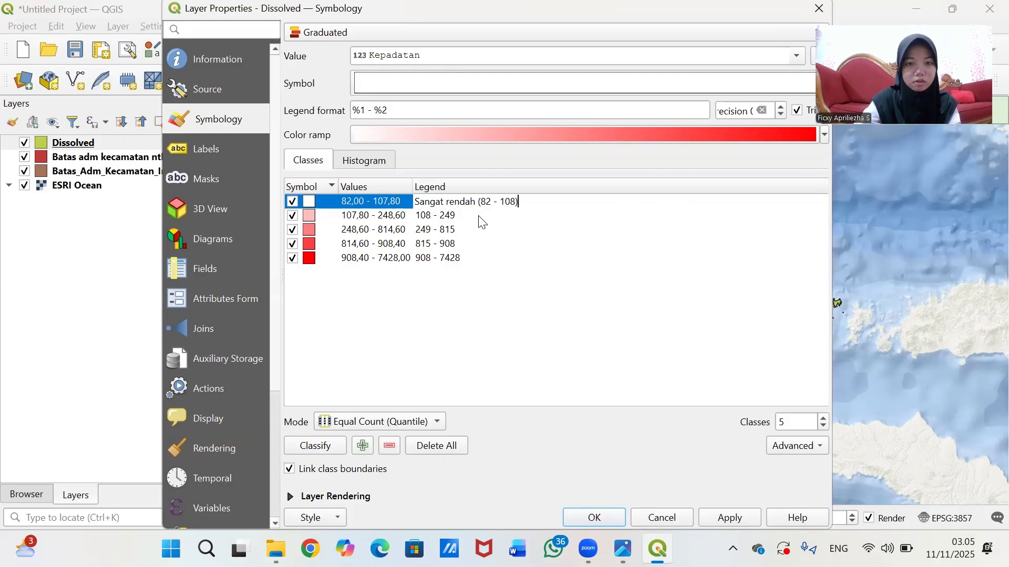
pyautogui.click(465, 217)
# - Relabel the second class's legend as 'Rendah (108 - 249)'
pyautogui.click(463, 216)
pyautogui.press('Home')
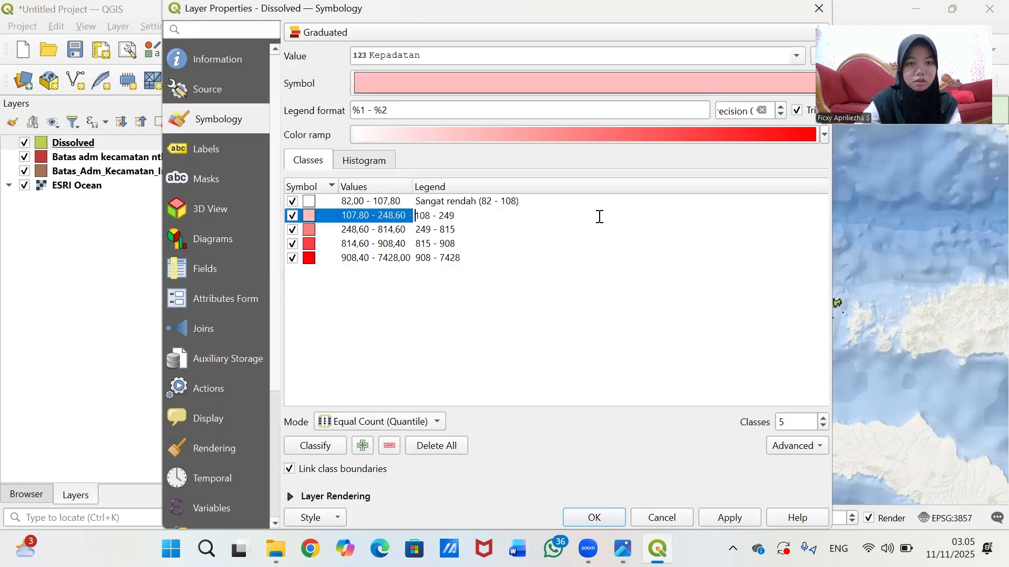
pyautogui.write('Re')
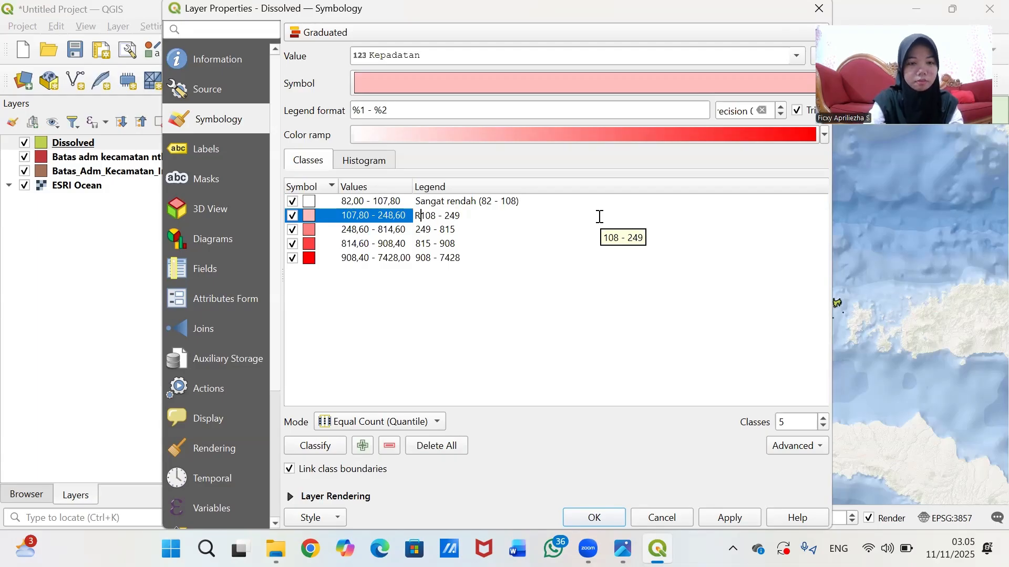
pyautogui.write('ndah ')
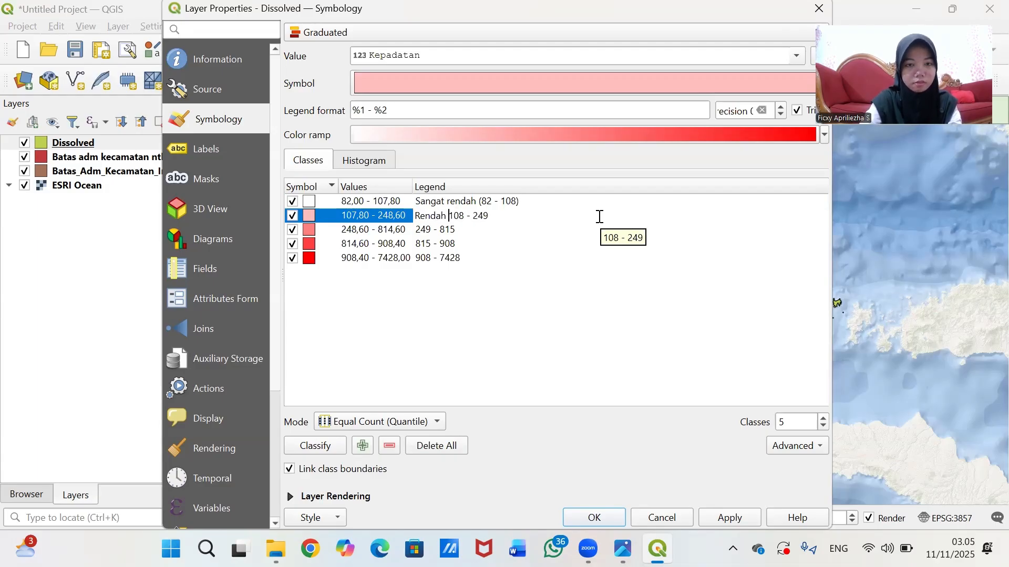
pyautogui.write('(')
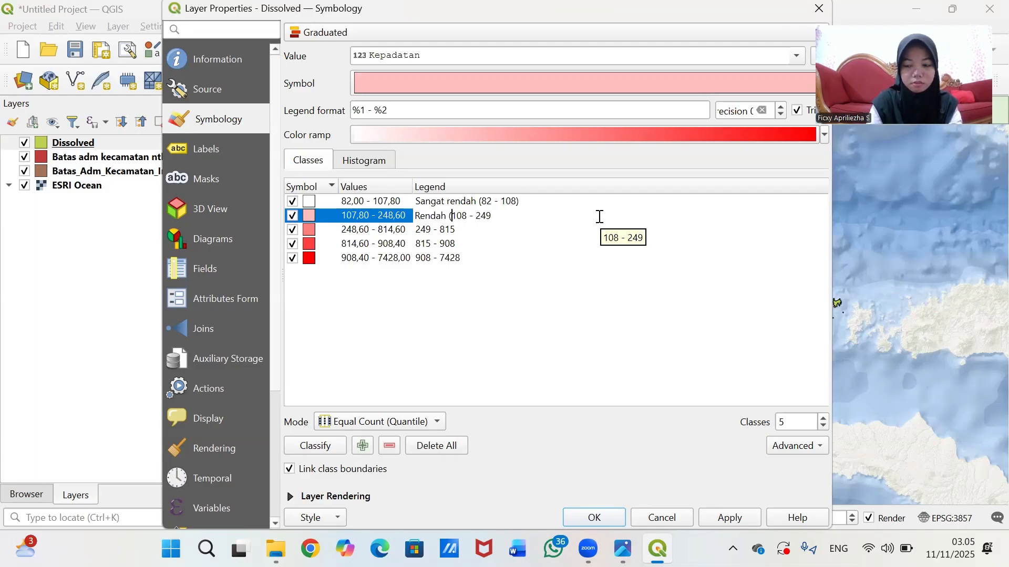
pyautogui.press('Right')
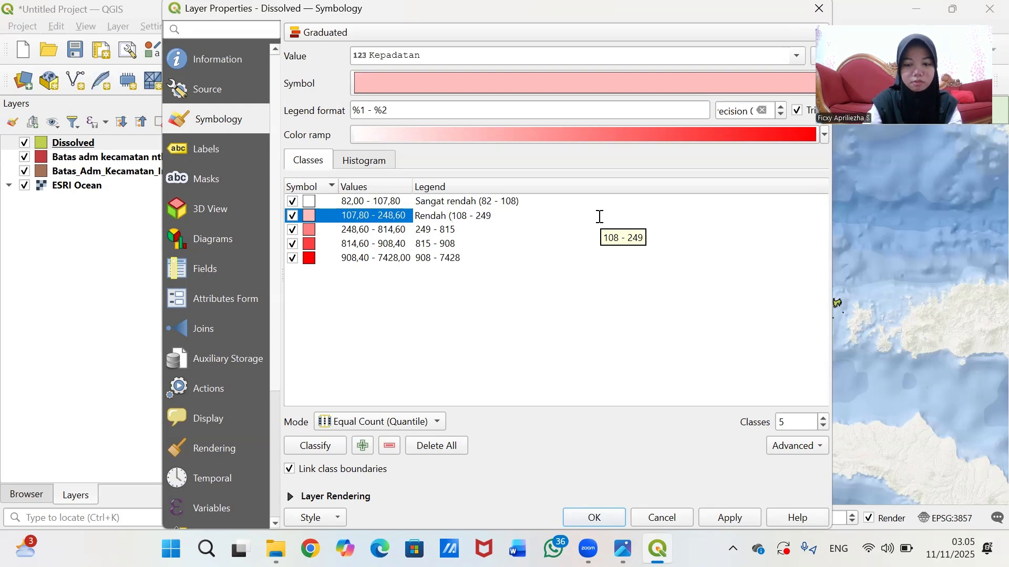
# - Rename the third density class's legend label to 'Sedang (249 - 815)'
pyautogui.click(419, 235)
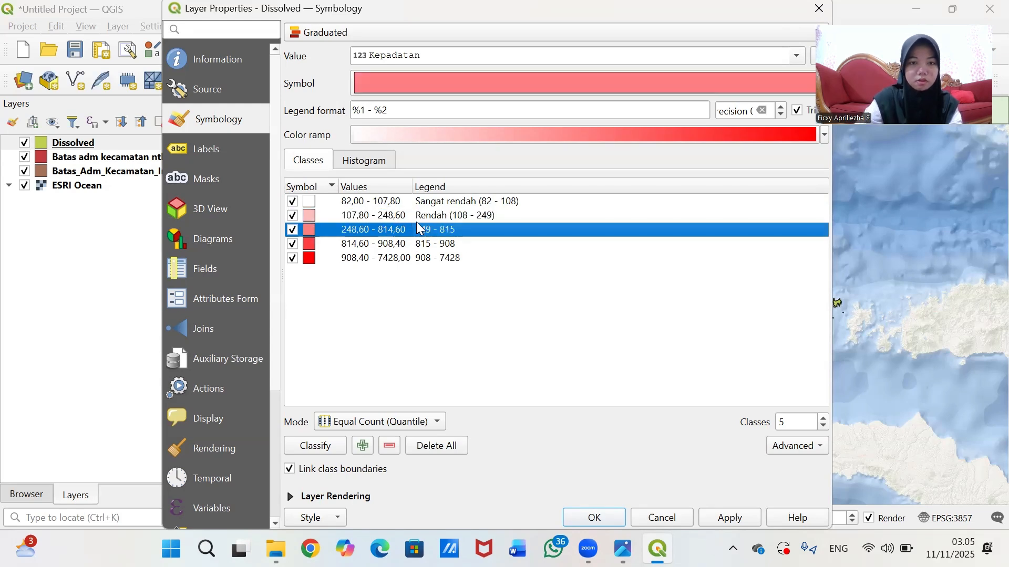
pyautogui.doubleClick(421, 239)
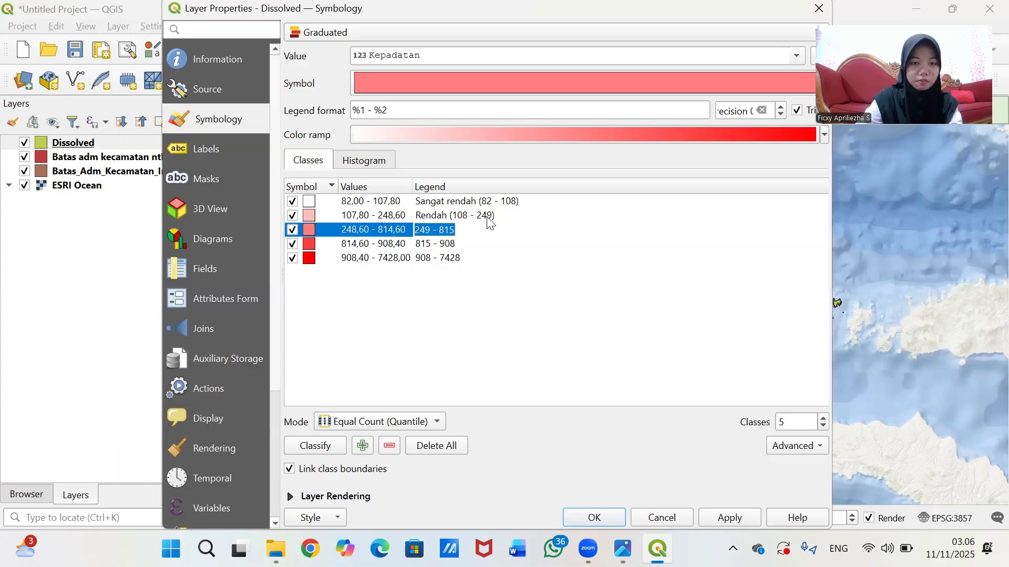
pyautogui.press('Left')
pyautogui.press('Left')
pyautogui.press('Left')
pyautogui.press('Left')
pyautogui.press('Left')
pyautogui.press('Left')
pyautogui.press('Left')
pyautogui.press('Left')
pyautogui.press('Left')
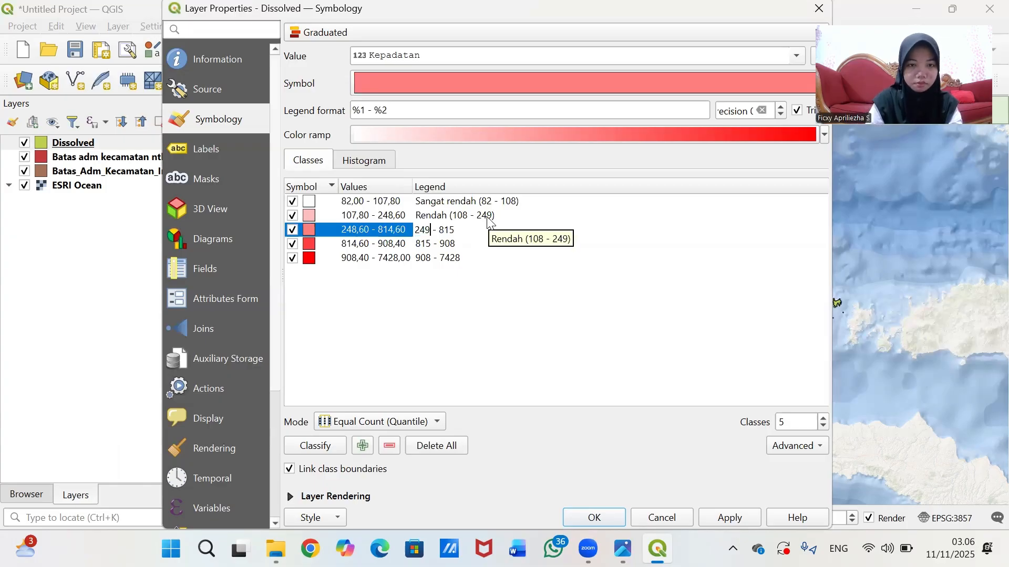
pyautogui.write('Pad')
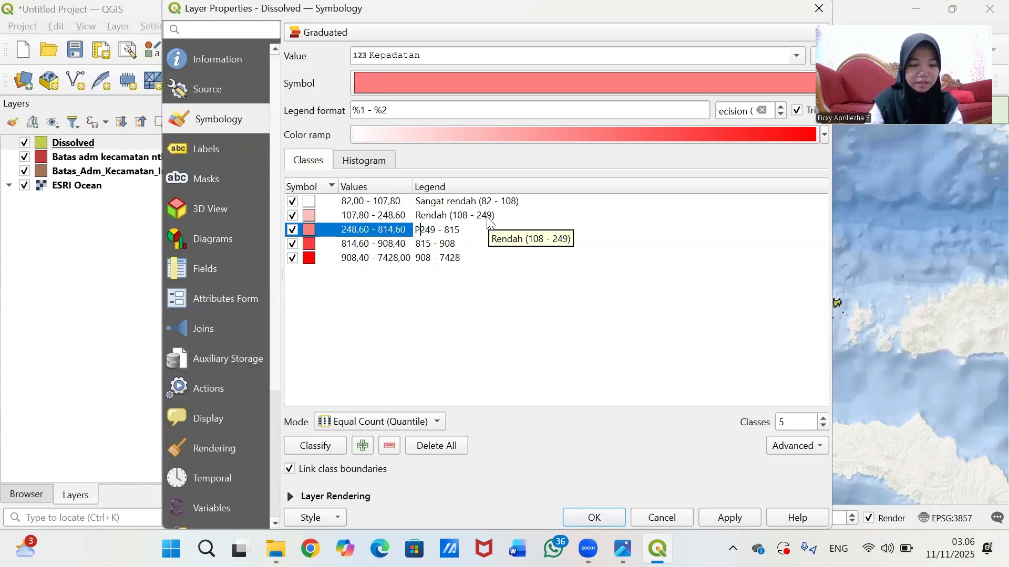
pyautogui.press('BackSpace')
pyautogui.press('BackSpace')
pyautogui.press('BackSpace')
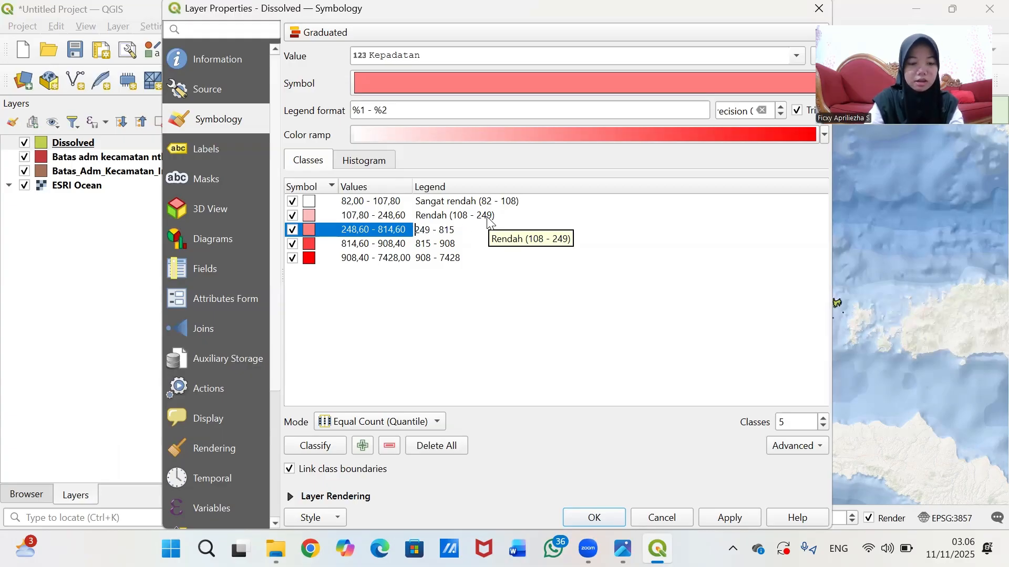
pyautogui.write('se')
pyautogui.press('BackSpace')
pyautogui.press('BackSpace')
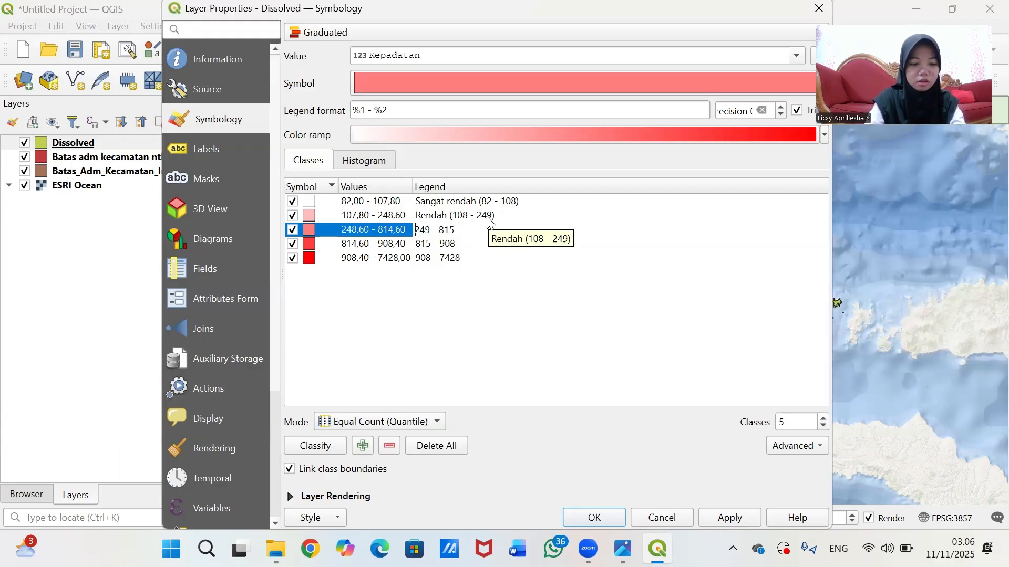
pyautogui.write('Sedang ')
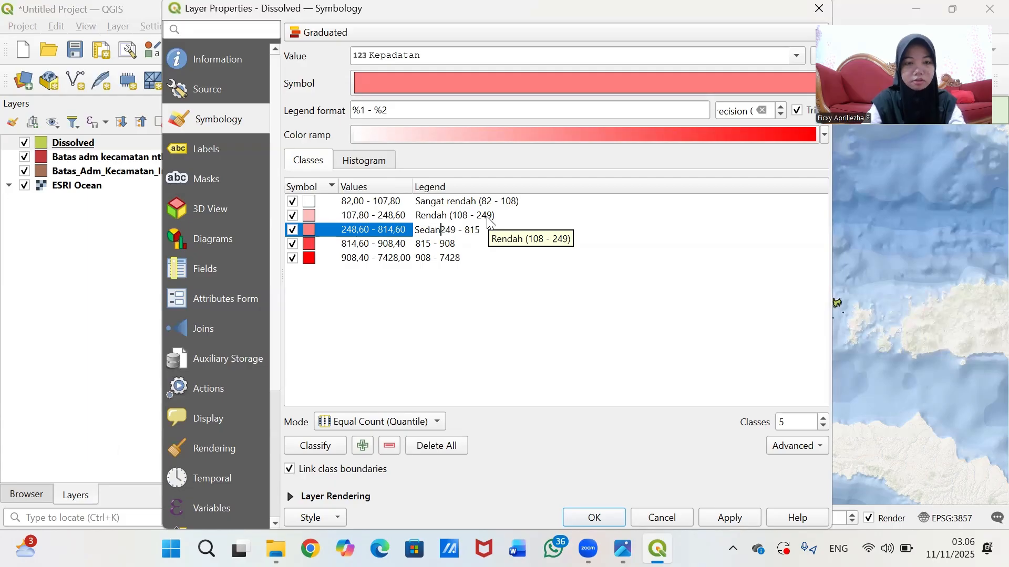
pyautogui.write('(')
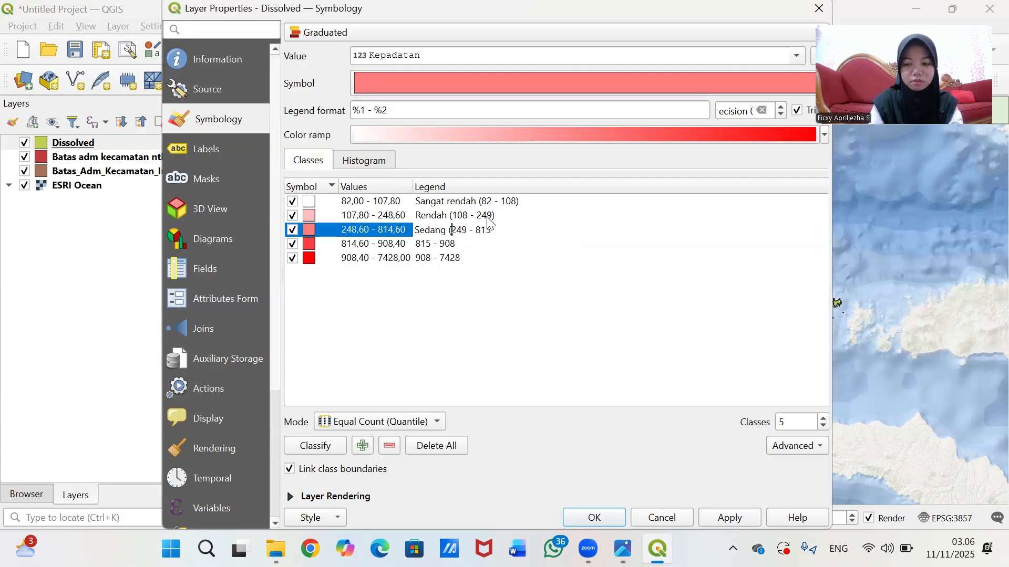
pyautogui.press('Right')
pyautogui.press('Right')
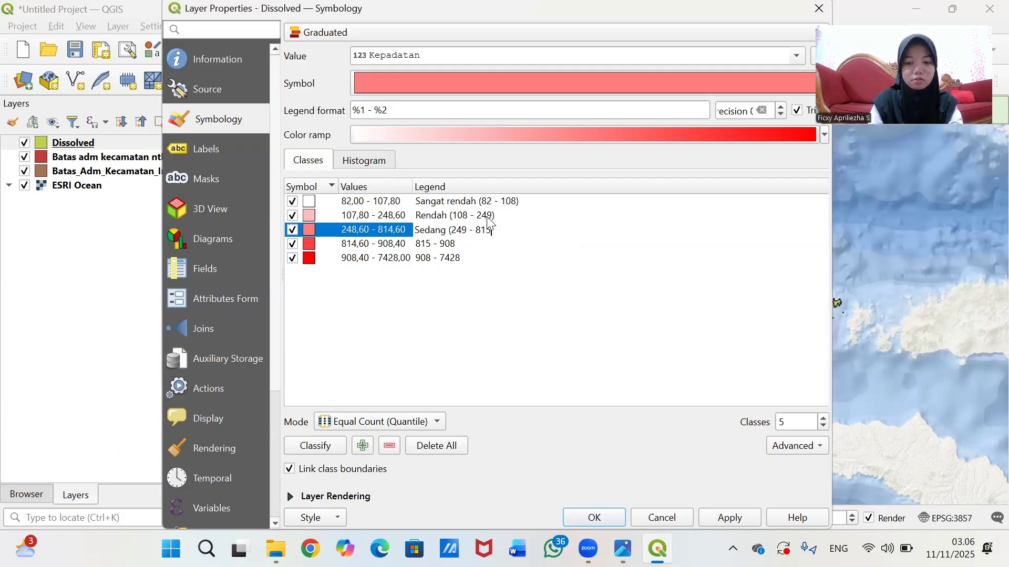
pyautogui.write(')')
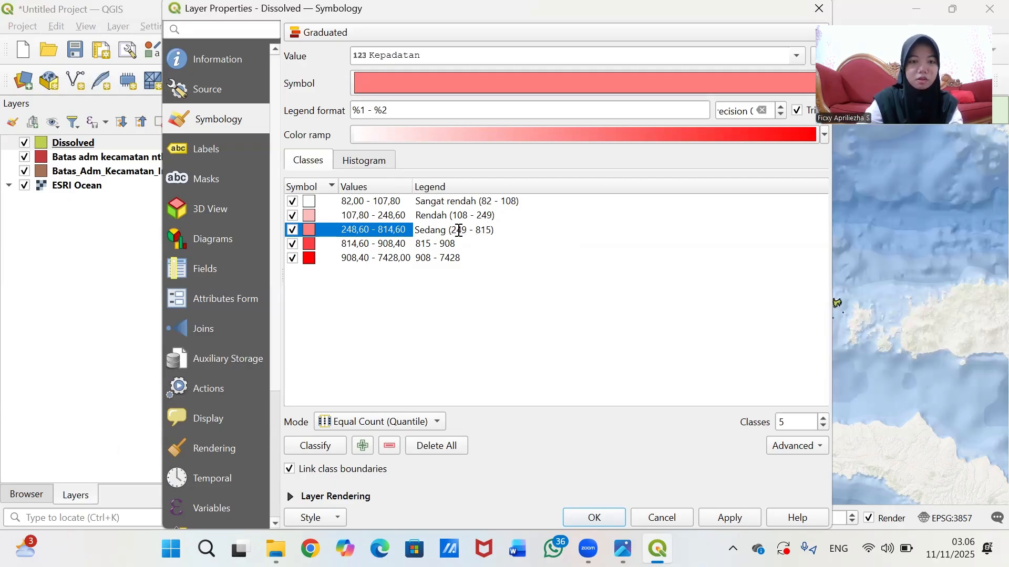
# - Rename the fourth density class's legend label to 'Padat (815 - 908)'
pyautogui.click(433, 244)
pyautogui.click(432, 244)
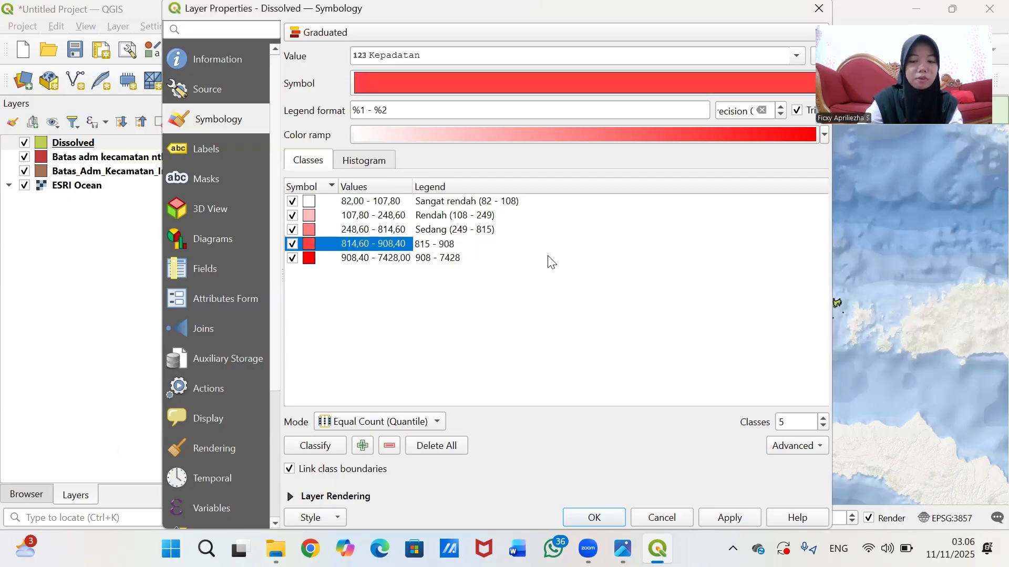
pyautogui.write('p')
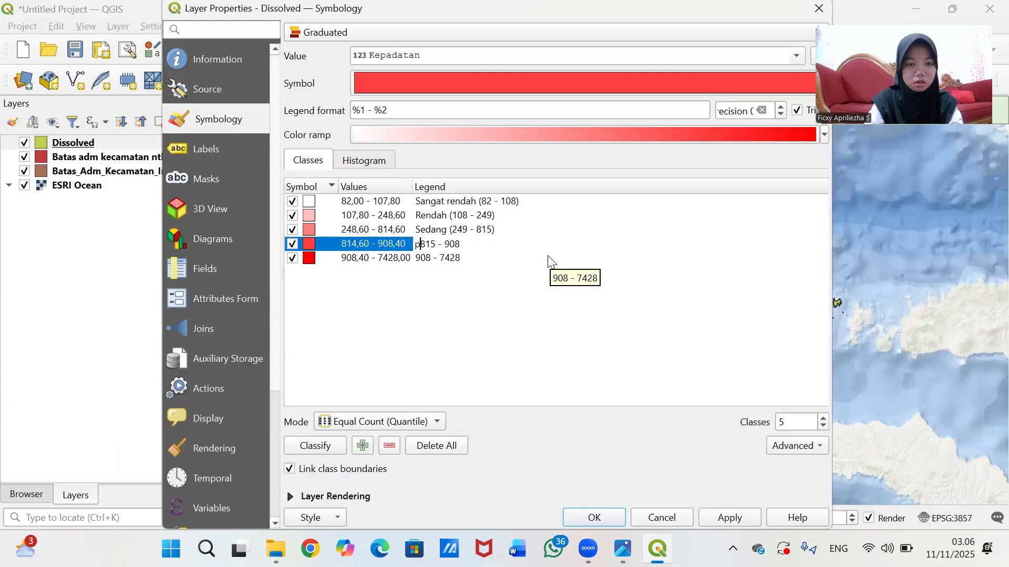
pyautogui.press('BackSpace')
pyautogui.write('P')
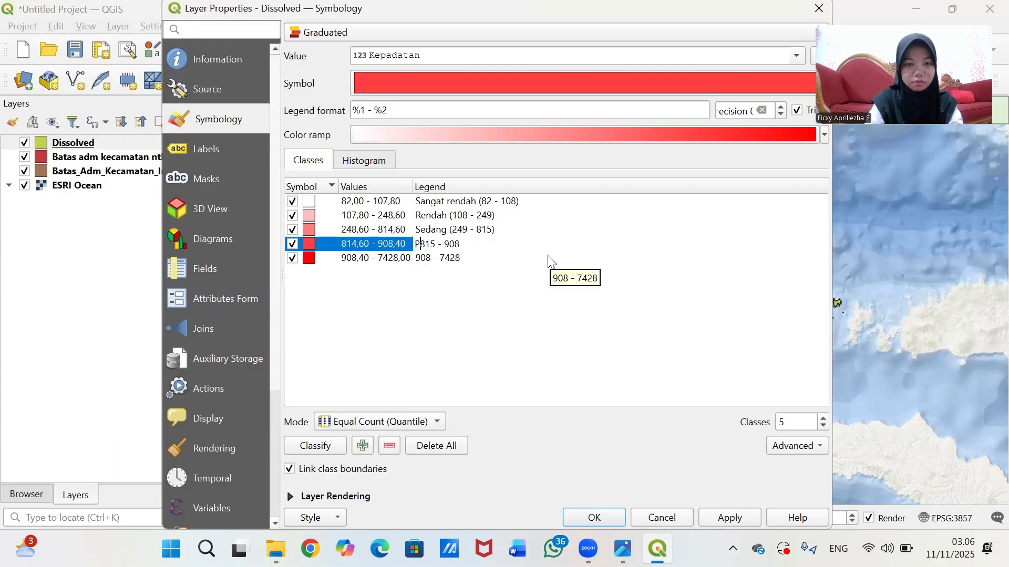
pyautogui.write('adat ')
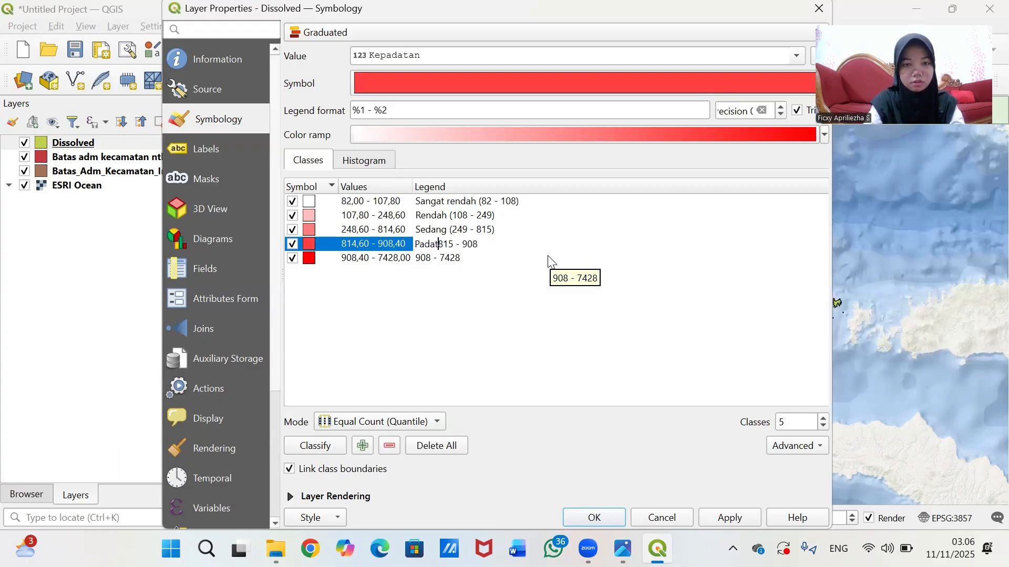
pyautogui.write('(')
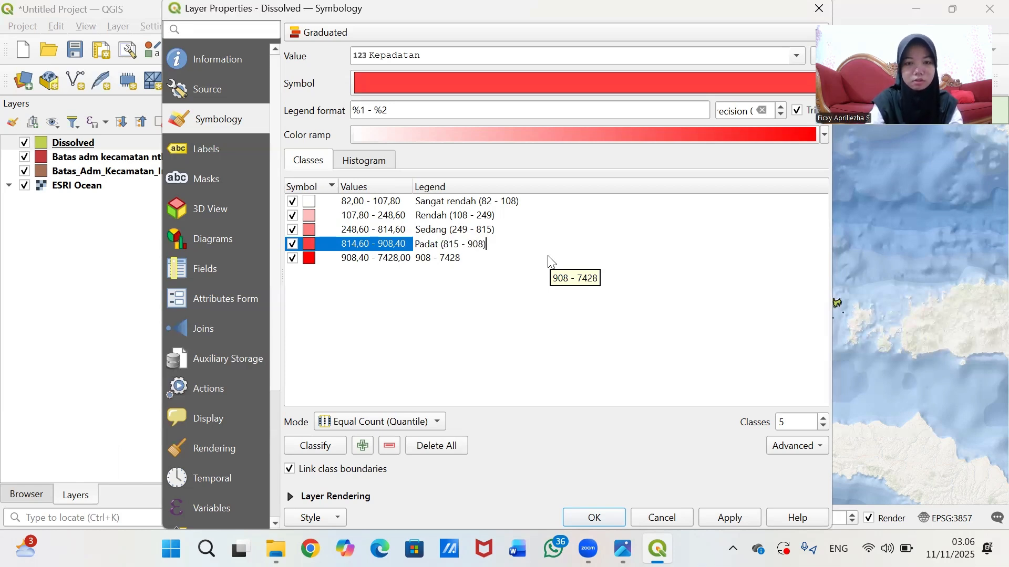
pyautogui.doubleClick(427, 258)
# - Label the fifth density class 'Sangat Padat (908 - 7428)'
pyautogui.press('Home')
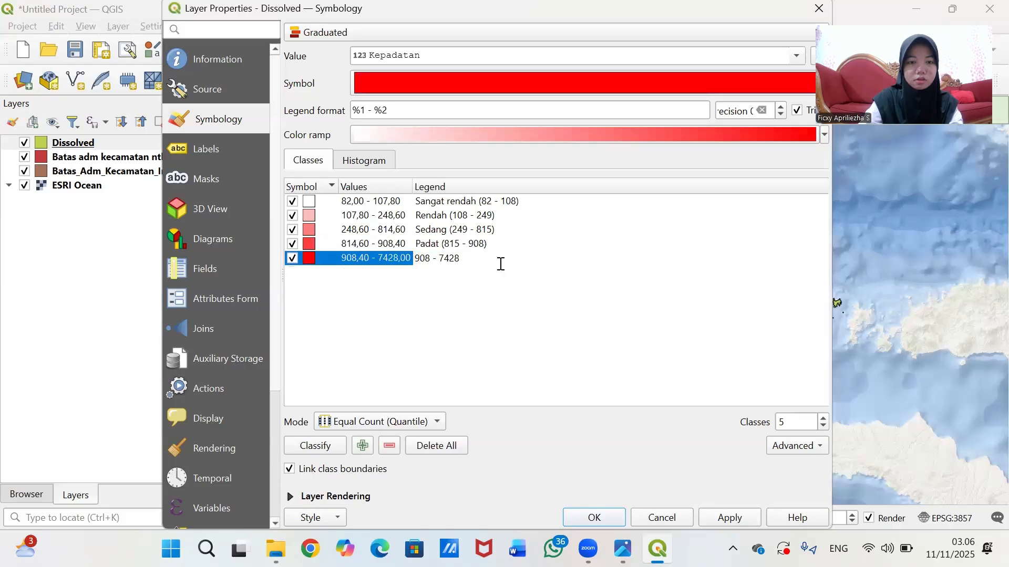
pyautogui.write('s')
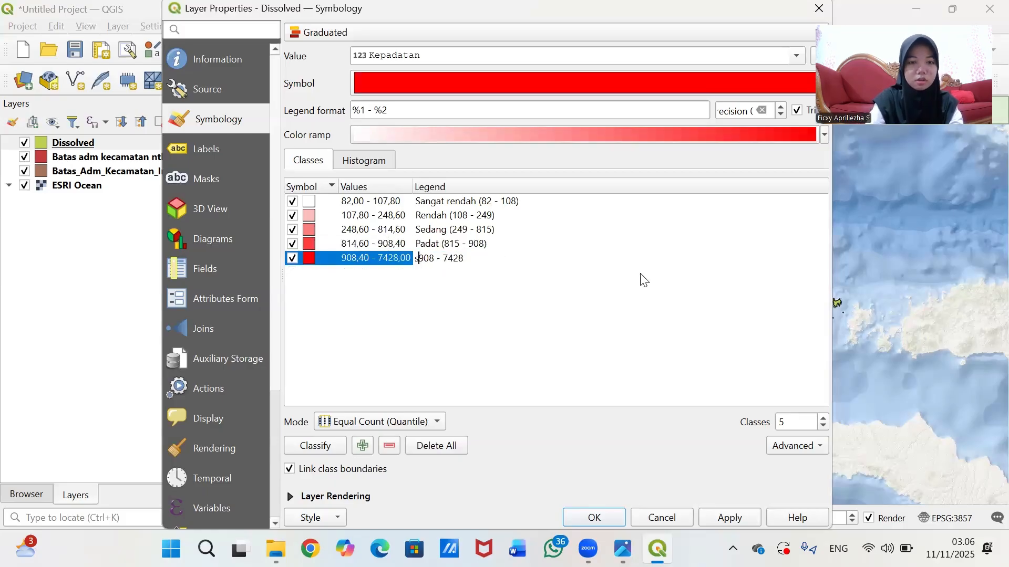
pyautogui.press('BackSpace')
pyautogui.write('S')
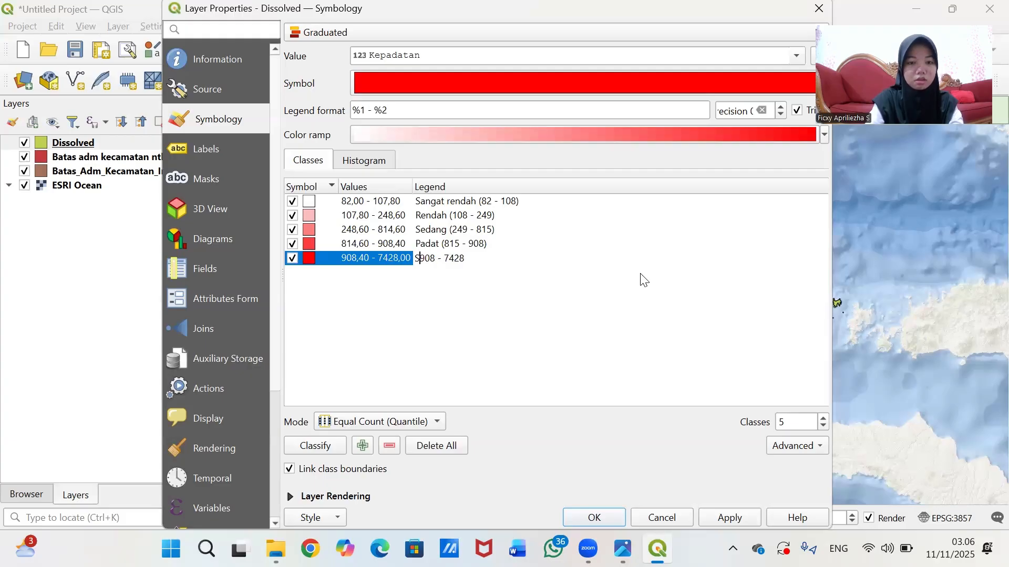
pyautogui.write('angat Padat ')
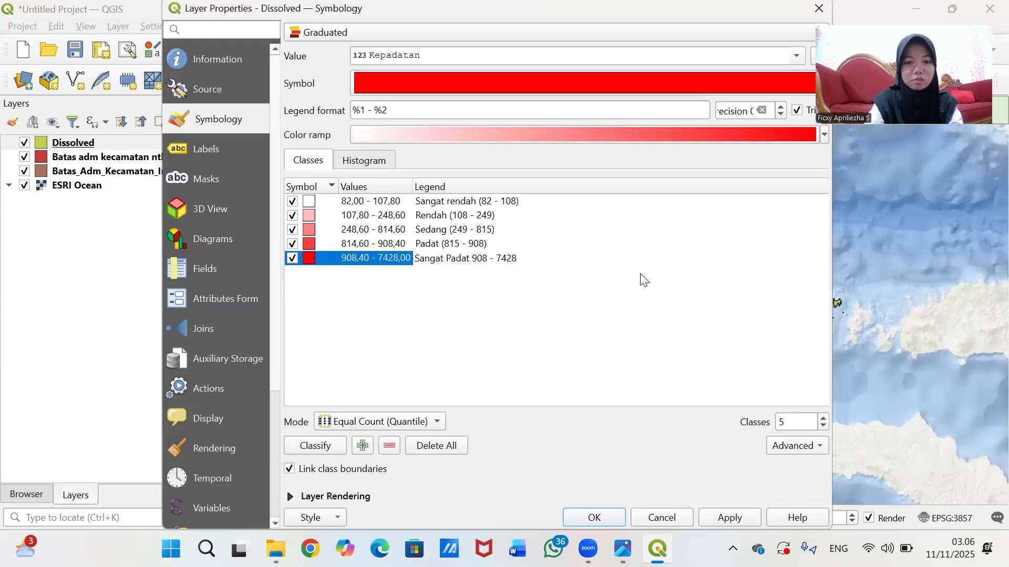
pyautogui.write('(')
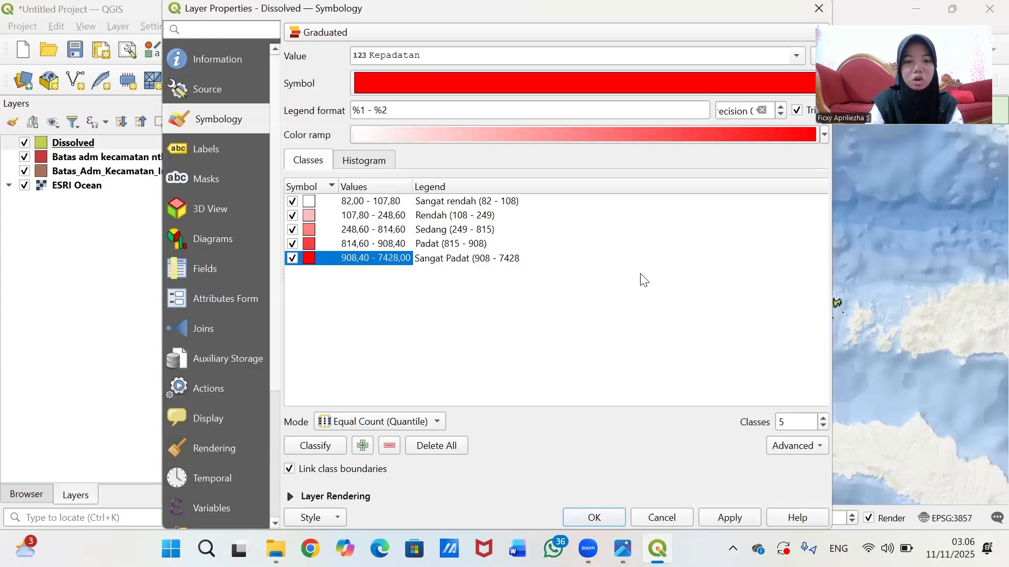
pyautogui.write(')')
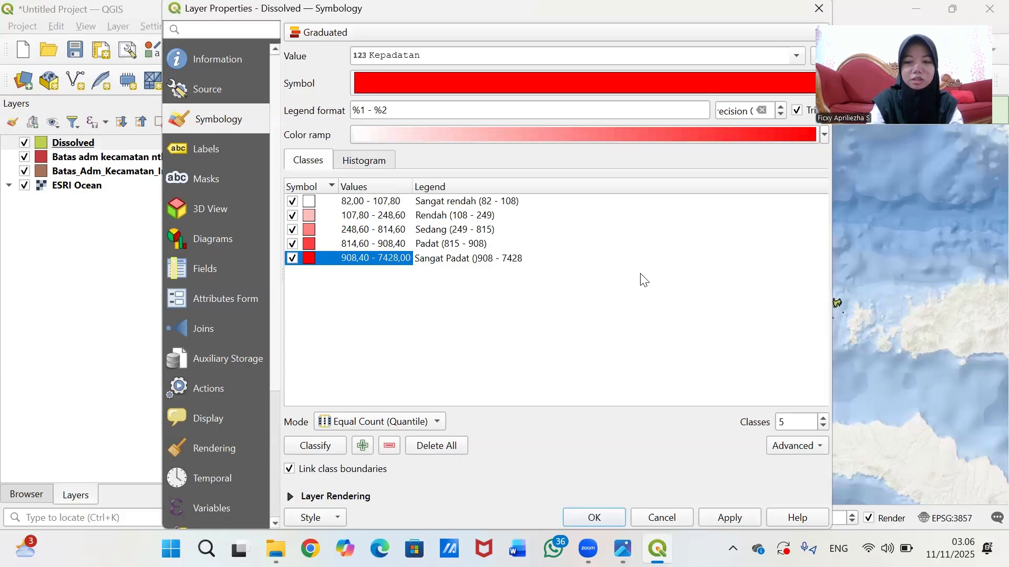
pyautogui.press('BackSpace')
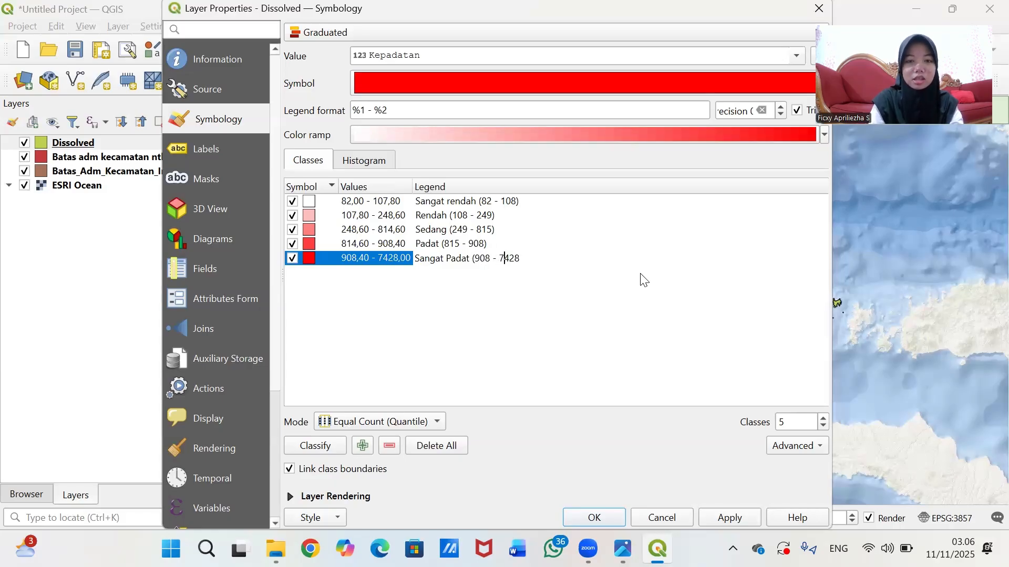
pyautogui.write(')')
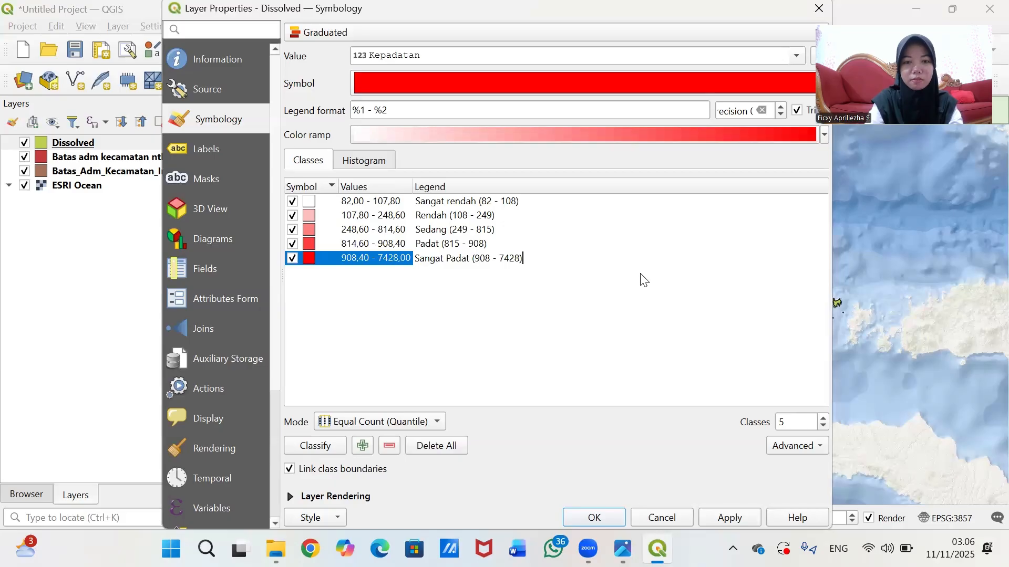
pyautogui.click(424, 247)
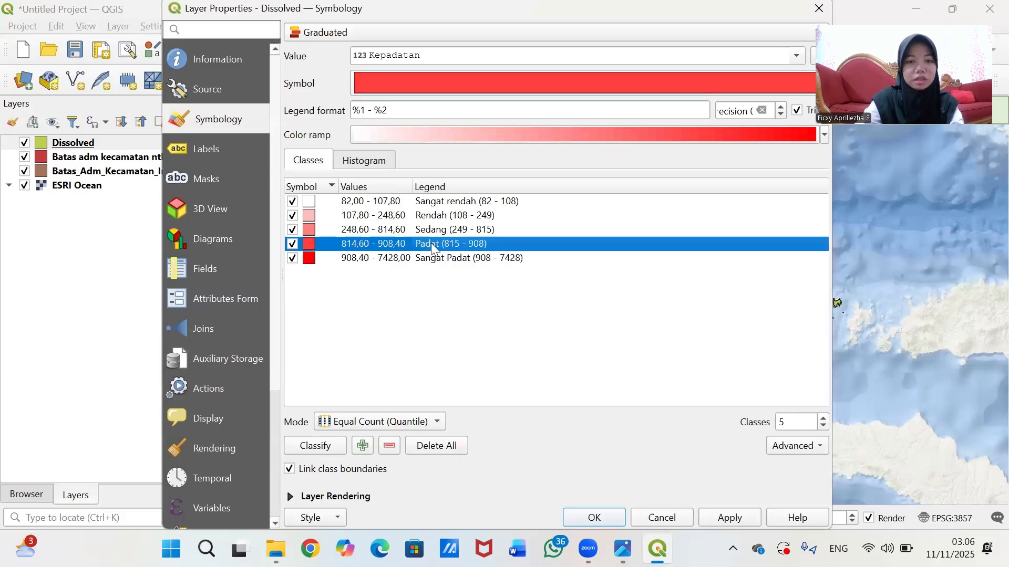
# - Change the fourth class label from Padat to 'Tinggi (815 - 908)'
pyautogui.doubleClick(441, 243)
pyautogui.click(443, 244)
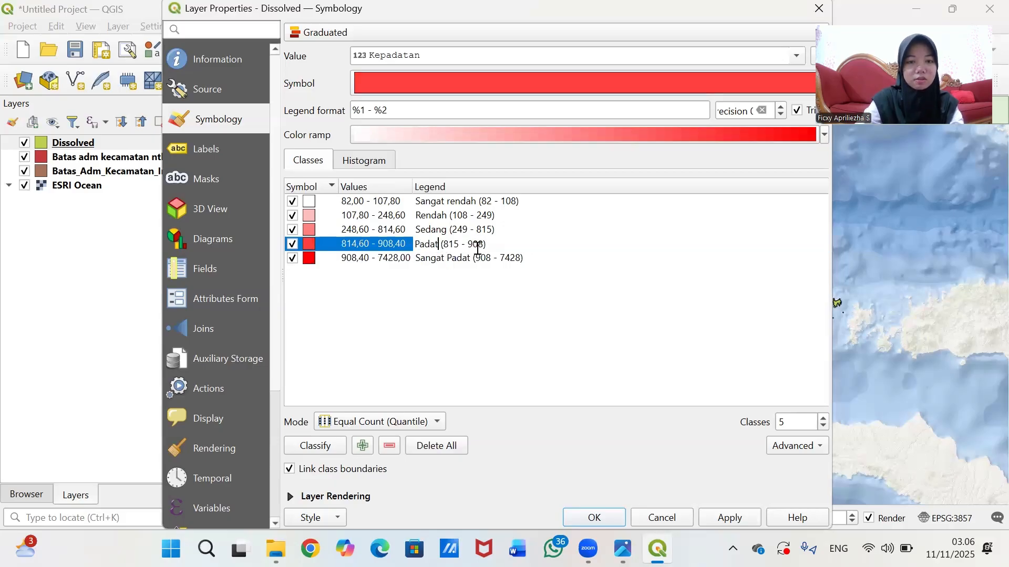
pyautogui.press('BackSpace')
pyautogui.press('BackSpace')
pyautogui.press('BackSpace')
pyautogui.press('BackSpace')
pyautogui.press('BackSpace')
pyautogui.press('BackSpace')
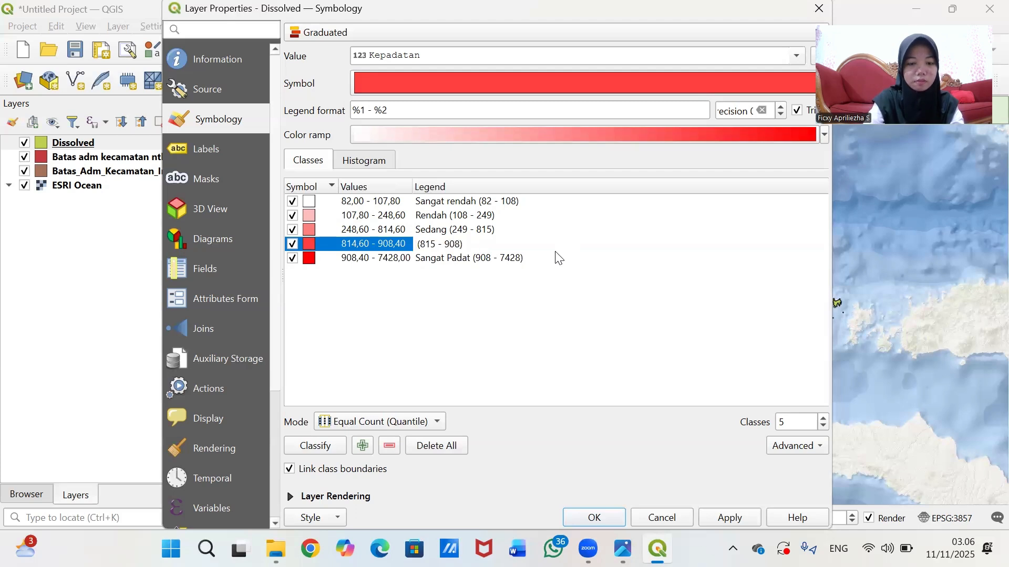
pyautogui.write('T ')
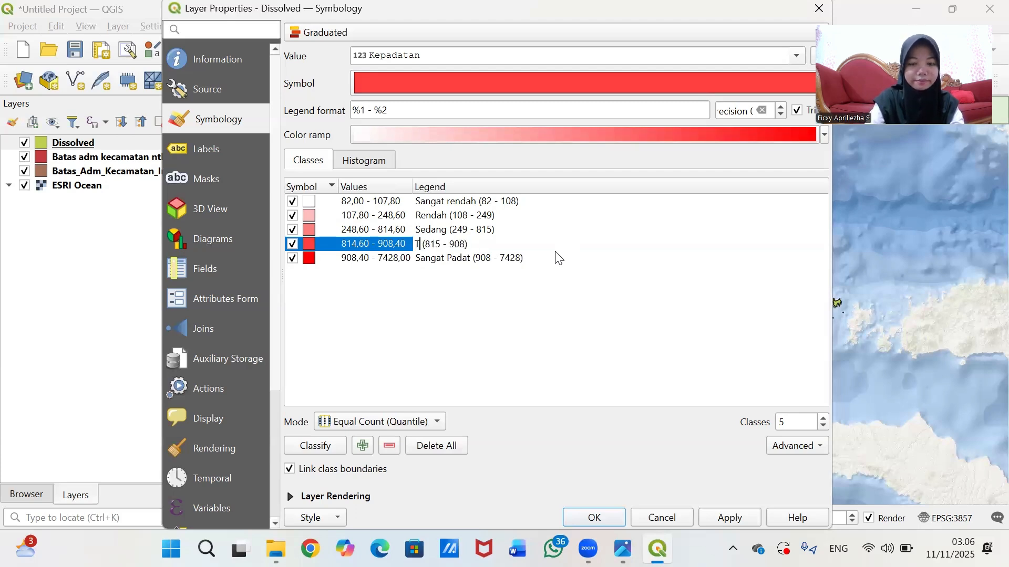
pyautogui.write('inggi')
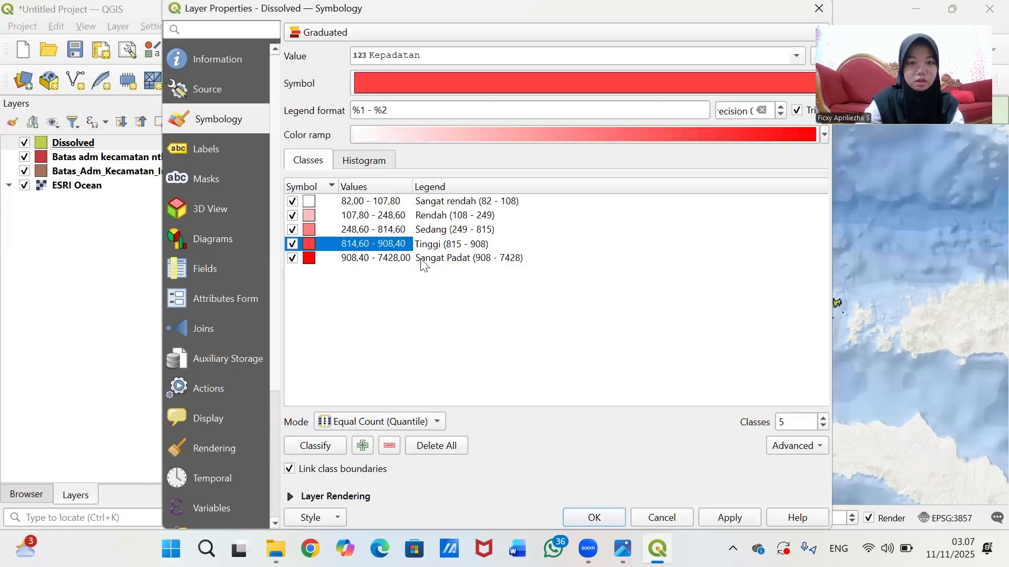
# - Change the fifth class label from Sangat Padat to 'Sangat Tinggi (908 - 7428)'
pyautogui.doubleClick(462, 259)
pyautogui.click(467, 259)
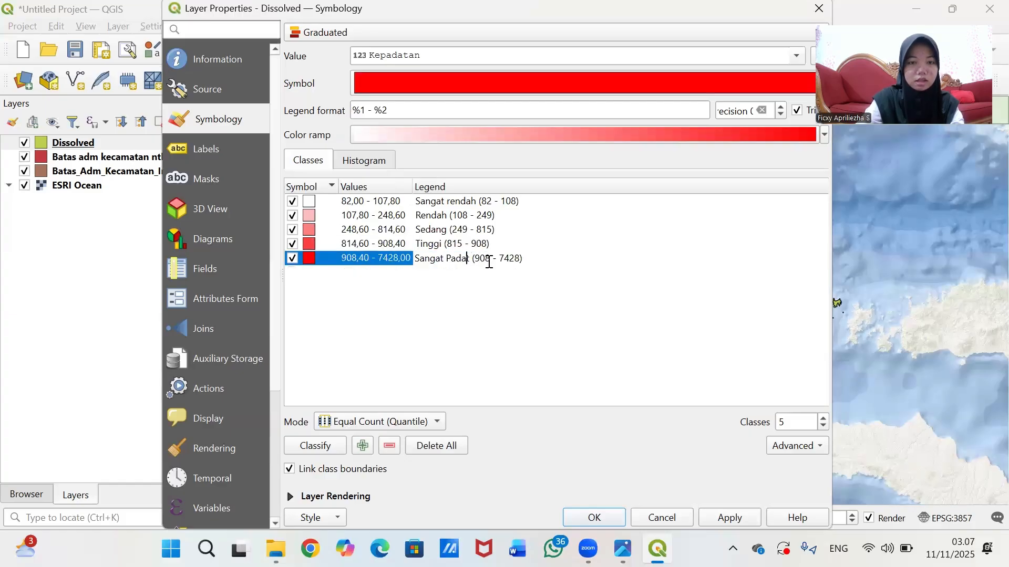
pyautogui.press('BackSpace')
pyautogui.press('BackSpace')
pyautogui.press('BackSpace')
pyautogui.press('BackSpace')
pyautogui.press('BackSpace')
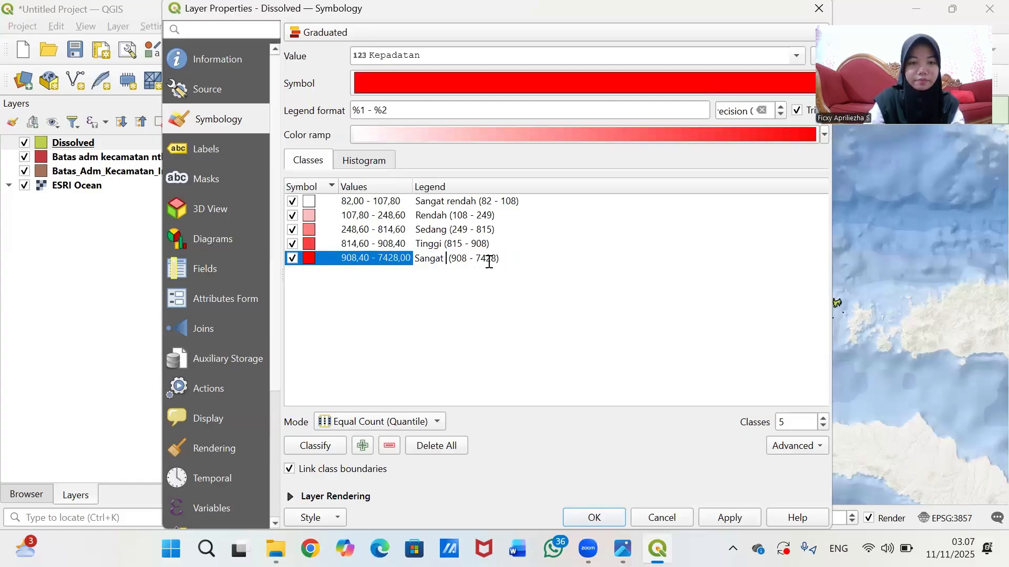
pyautogui.write('t')
pyautogui.press('BackSpace')
pyautogui.write('Tin')
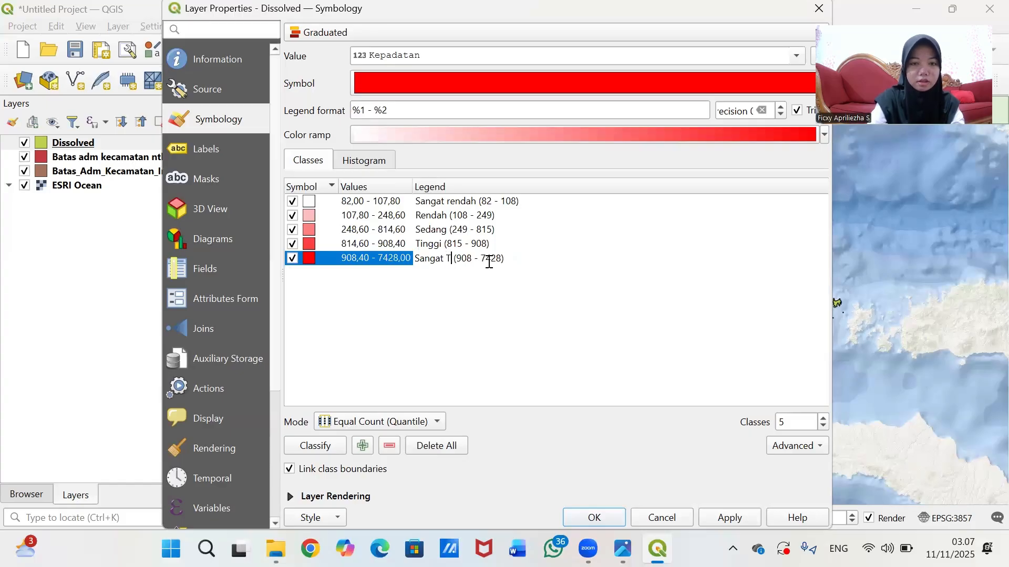
pyautogui.write('ggi')
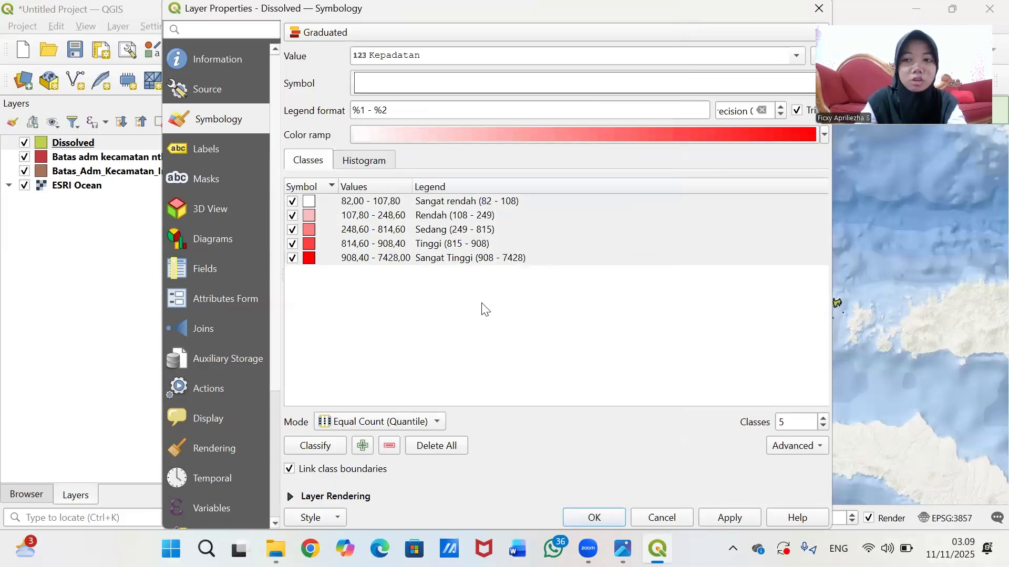
# - Give all five Kepadatan classes a 0,2 mm Dash Dot Dot Line outline and apply it
pyautogui.moveTo(457, 297); pyautogui.dragTo(375, 202)
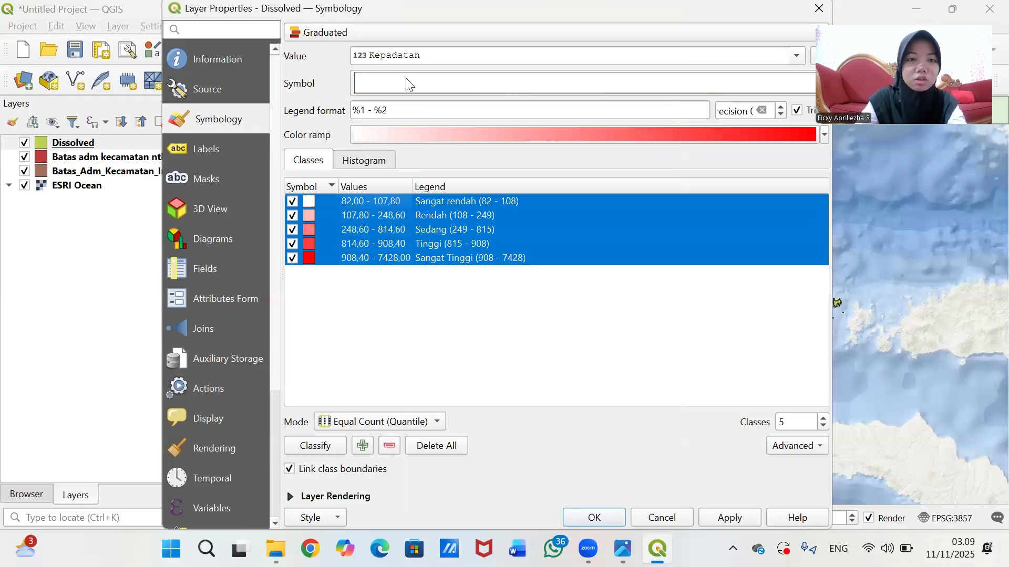
pyautogui.click(484, 84)
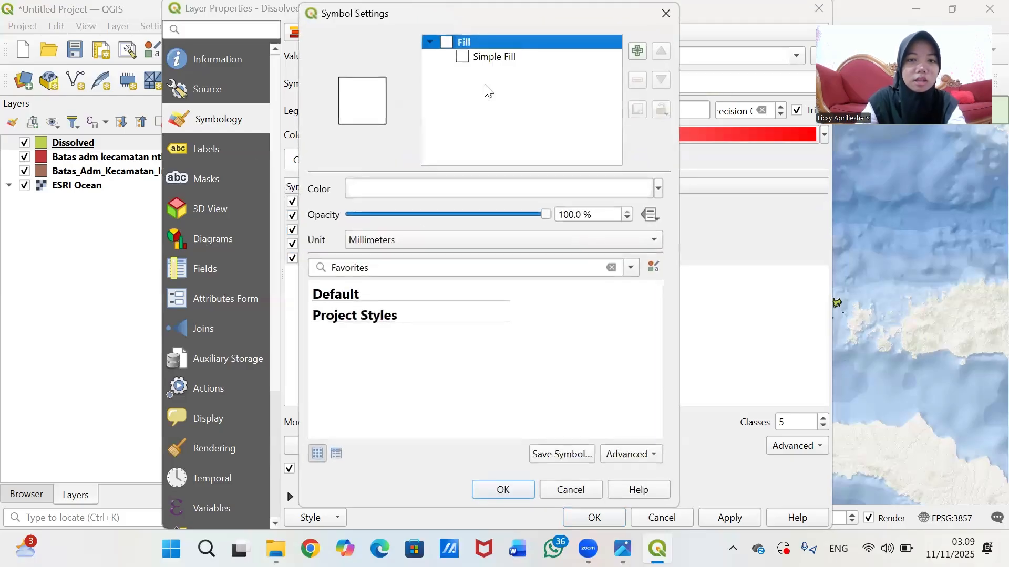
pyautogui.click(497, 59)
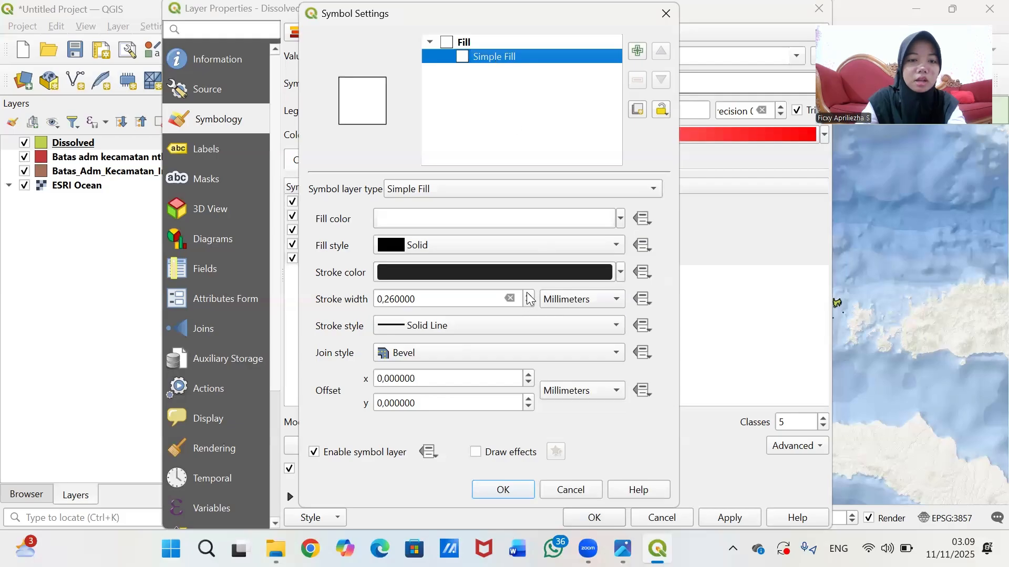
pyautogui.click(419, 328)
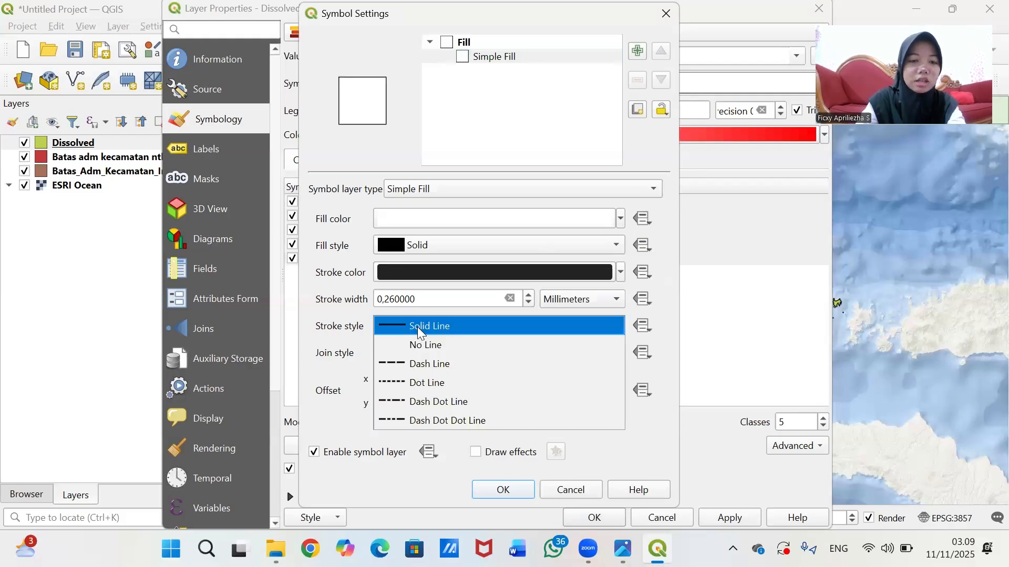
pyautogui.click(444, 422)
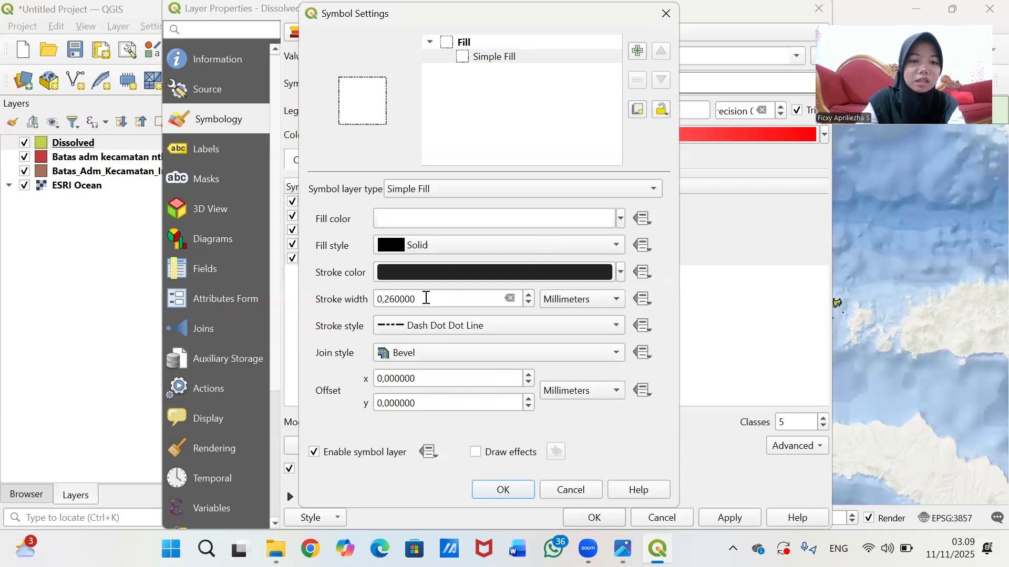
pyautogui.moveTo(426, 298); pyautogui.dragTo(355, 310)
pyautogui.write('0,2')
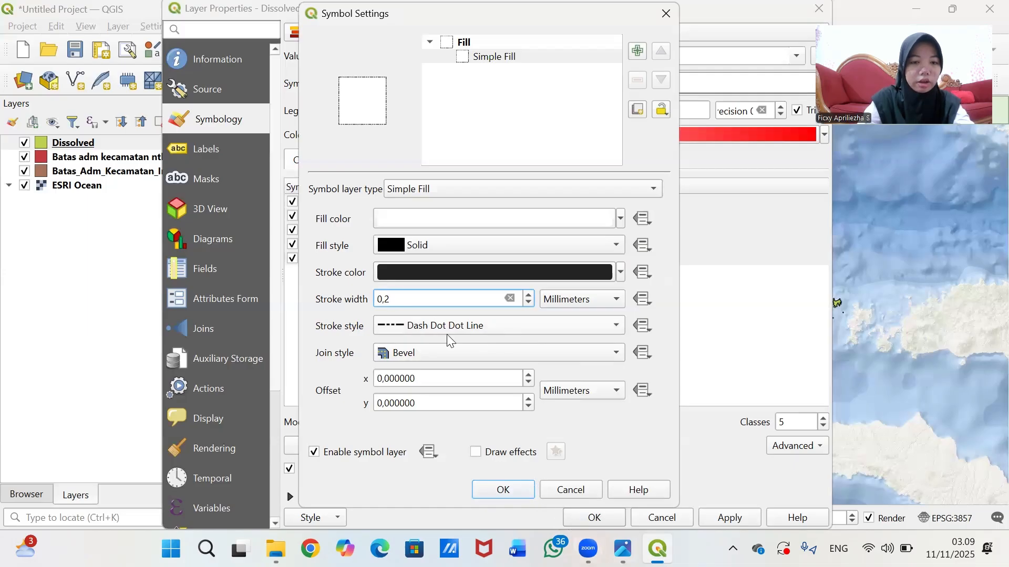
pyautogui.click(513, 486)
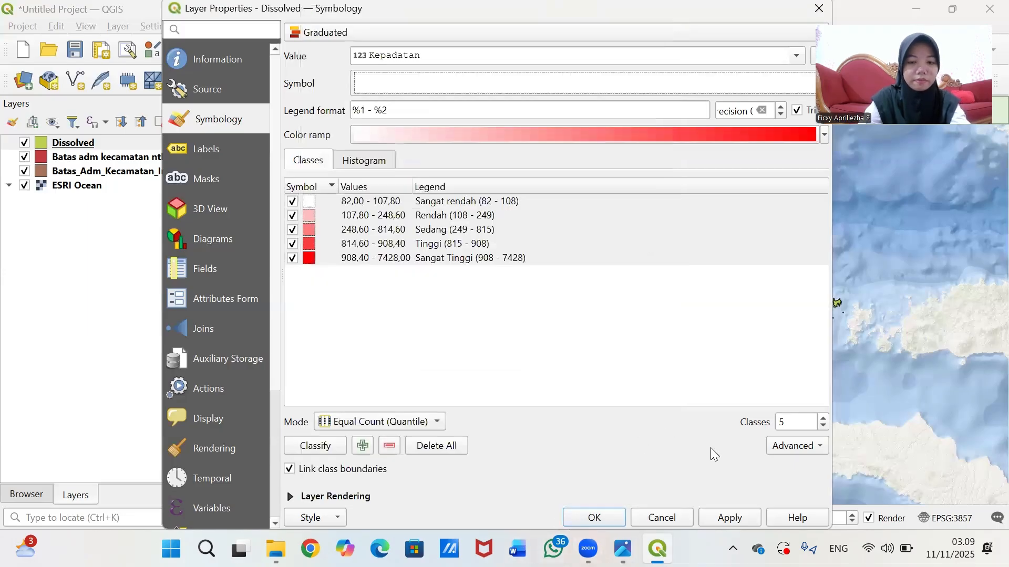
pyautogui.click(726, 520)
# - Enable Single Labels on the Dissolved layer with Times New Roman as the font
pyautogui.click(616, 514)
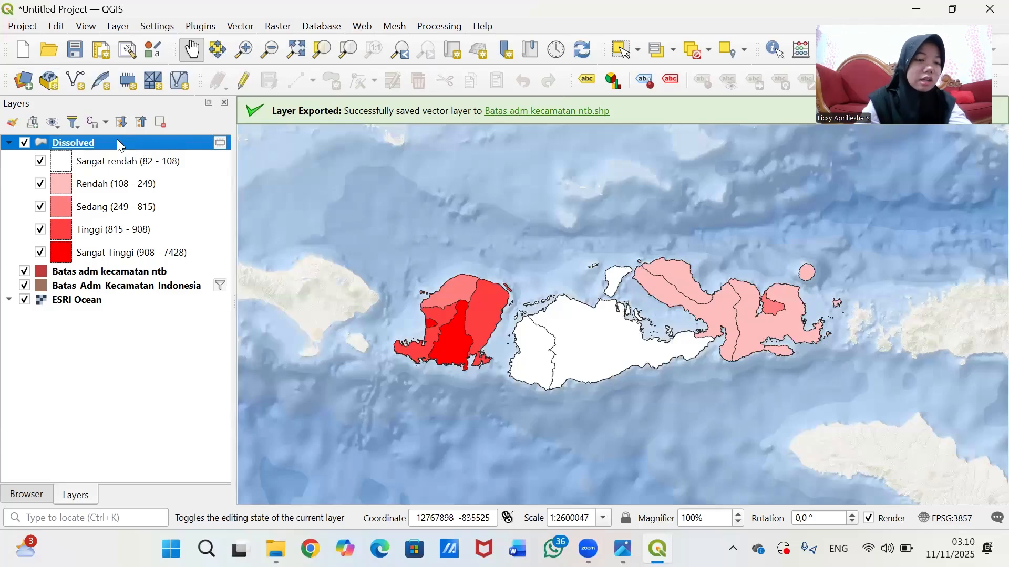
pyautogui.rightClick(119, 145)
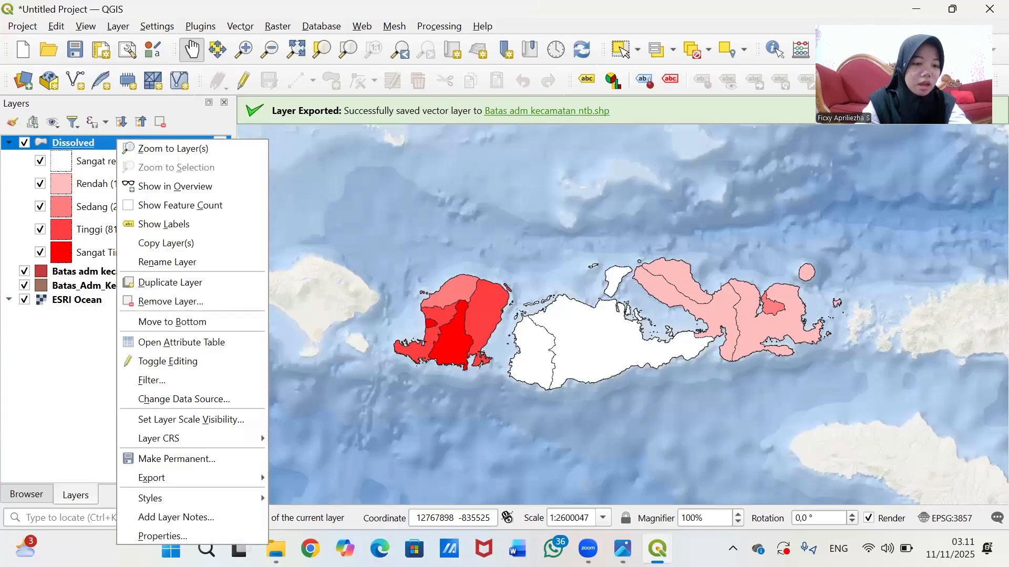
pyautogui.click(175, 536)
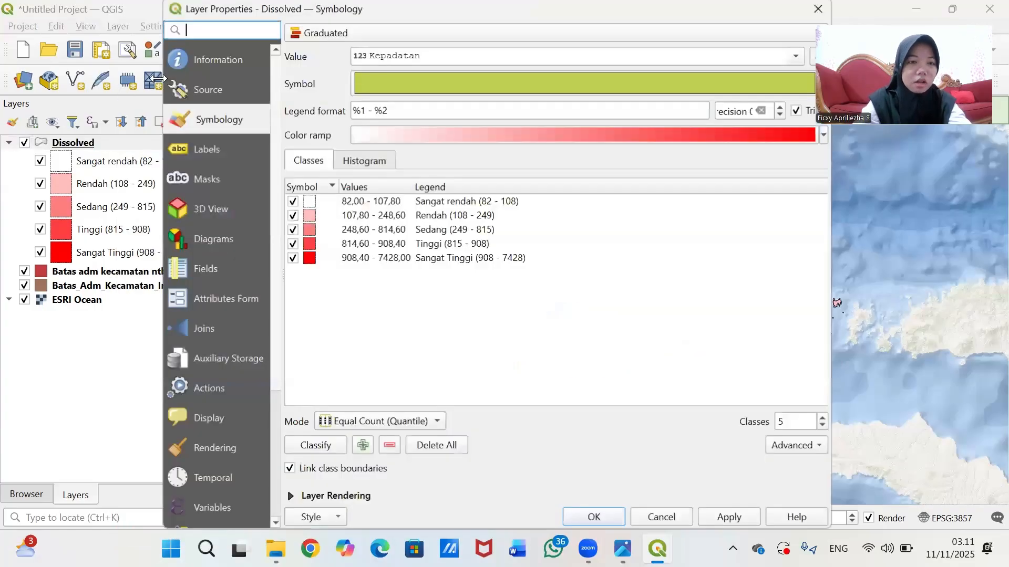
pyautogui.click(215, 137)
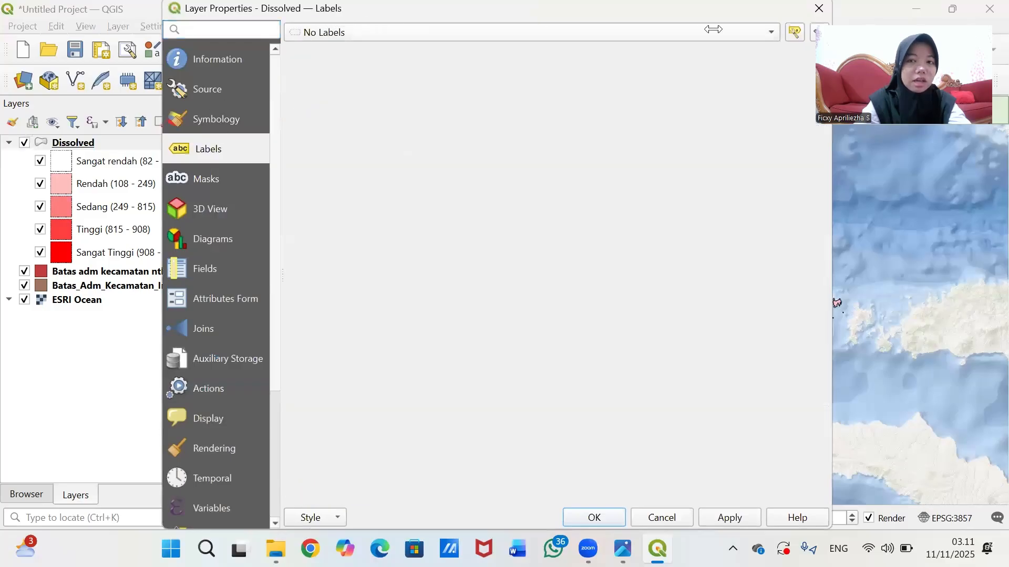
pyautogui.click(695, 32)
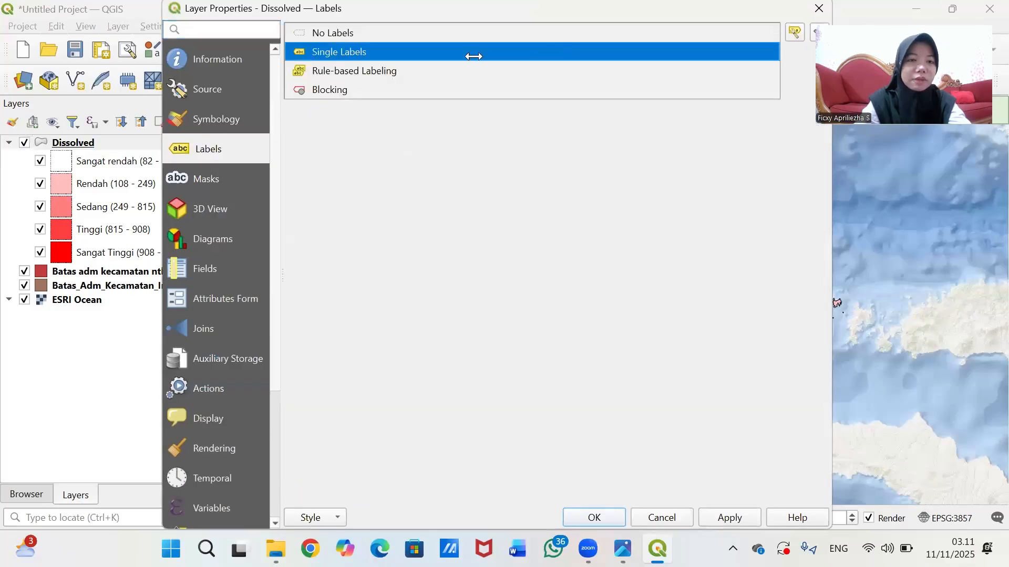
pyautogui.click(415, 51)
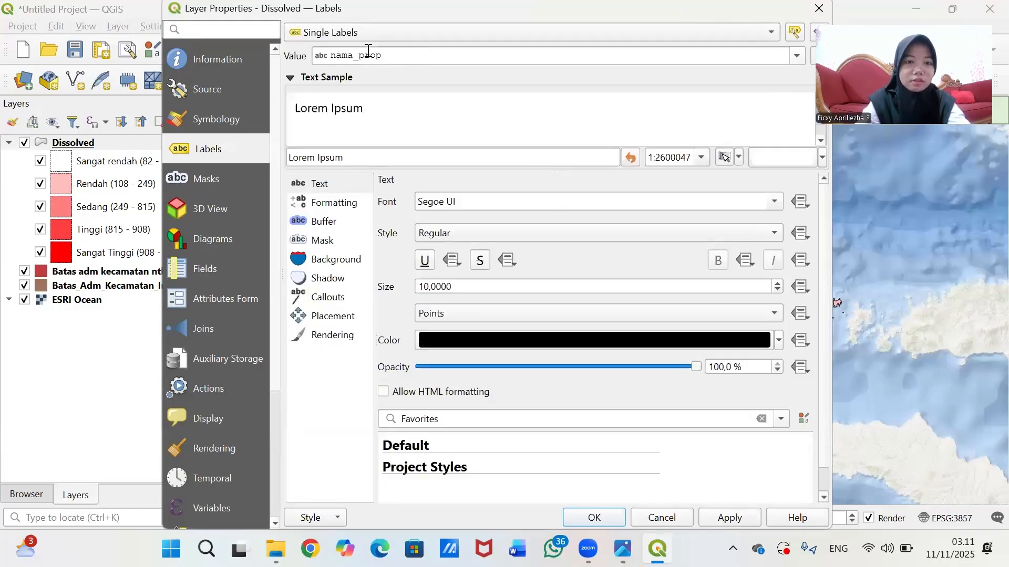
pyautogui.click(471, 200)
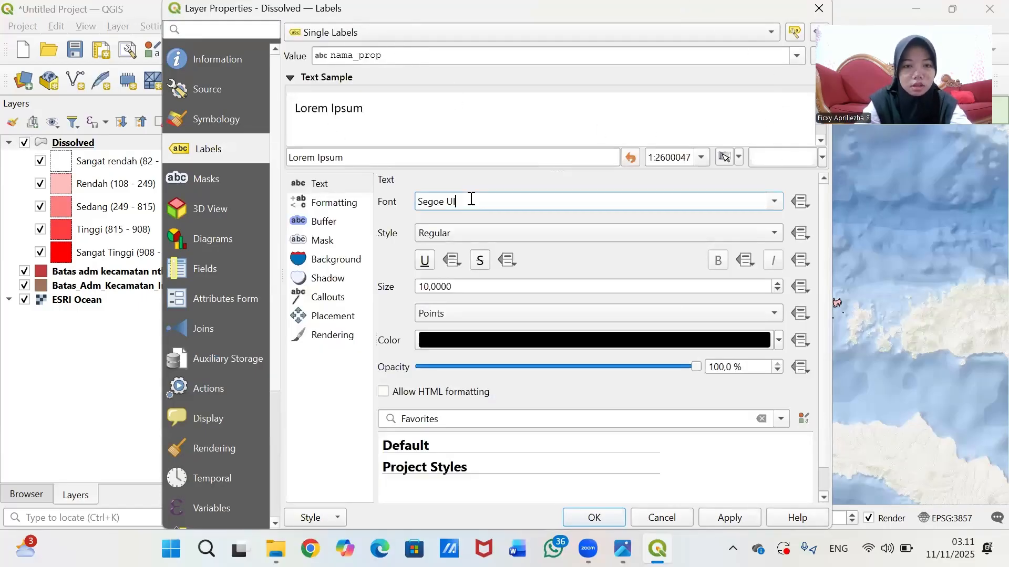
pyautogui.press('BackSpace')
pyautogui.press('BackSpace')
pyautogui.press('BackSpace')
pyautogui.press('BackSpace')
pyautogui.press('BackSpace')
pyautogui.press('BackSpace')
pyautogui.press('BackSpace')
pyautogui.press('BackSpace')
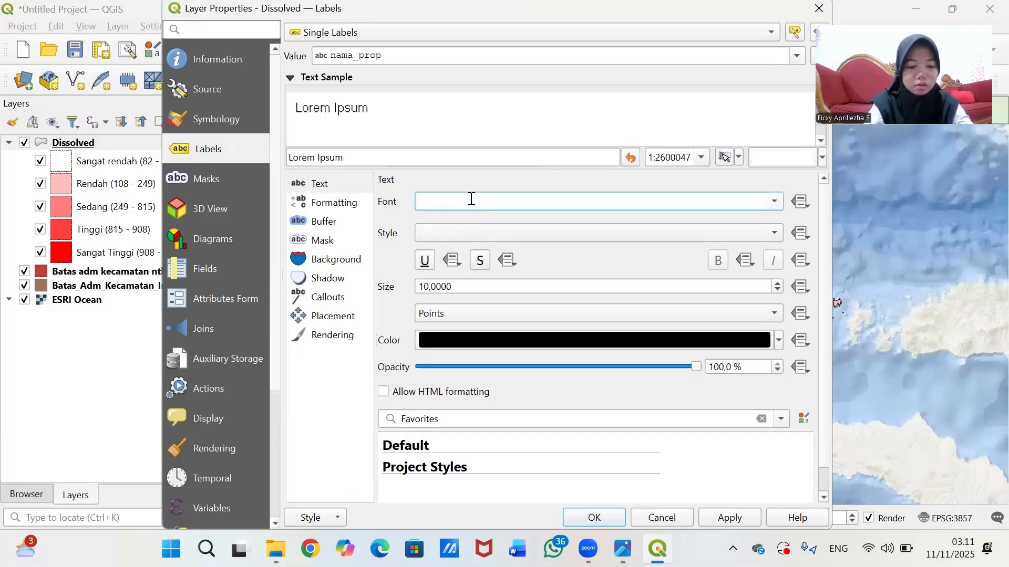
pyautogui.write('Tahoma')
pyautogui.press('BackSpace')
pyautogui.press('BackSpace')
pyautogui.press('BackSpace')
pyautogui.press('BackSpace')
pyautogui.press('BackSpace')
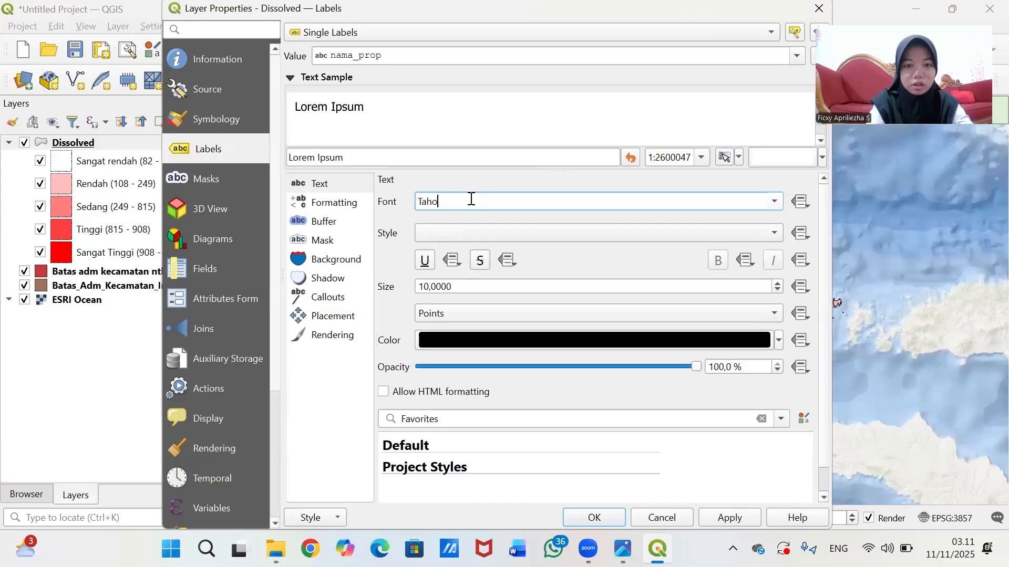
pyautogui.write('imes New Roman')
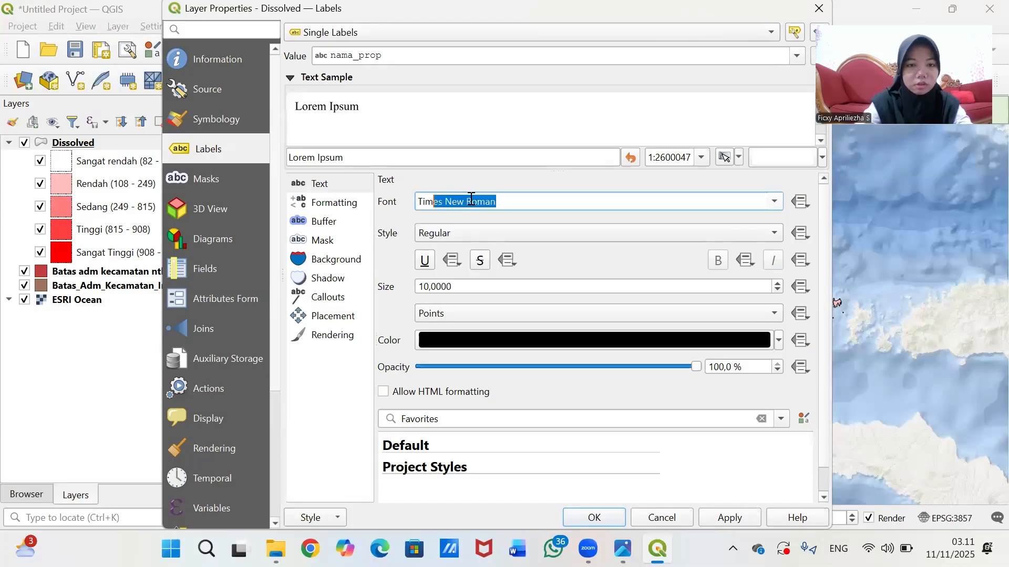
pyautogui.click(398, 299)
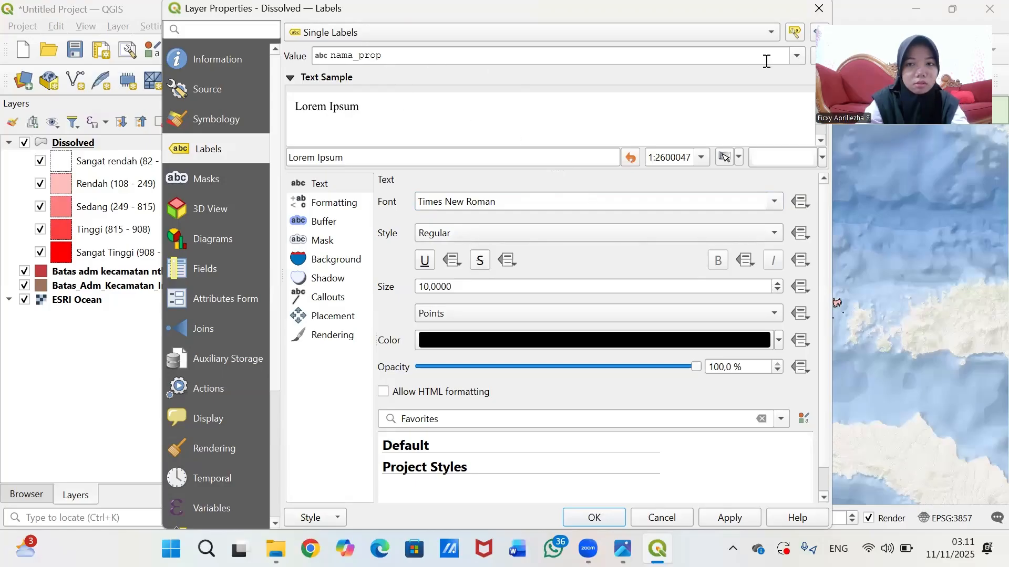
# - Label by the nama_kab field at size 5, apply, and close the properties
pyautogui.click(797, 55)
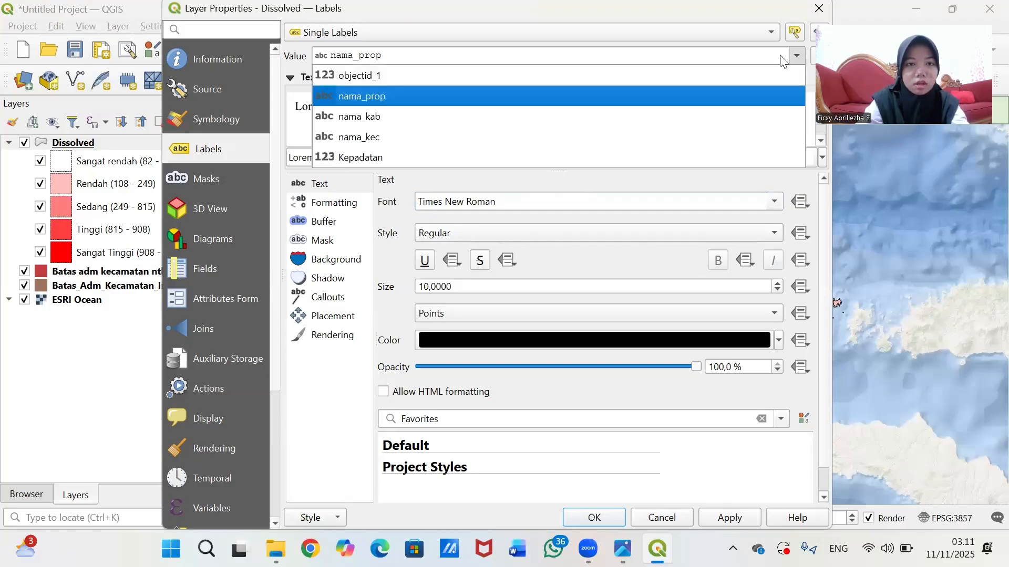
pyautogui.click(411, 118)
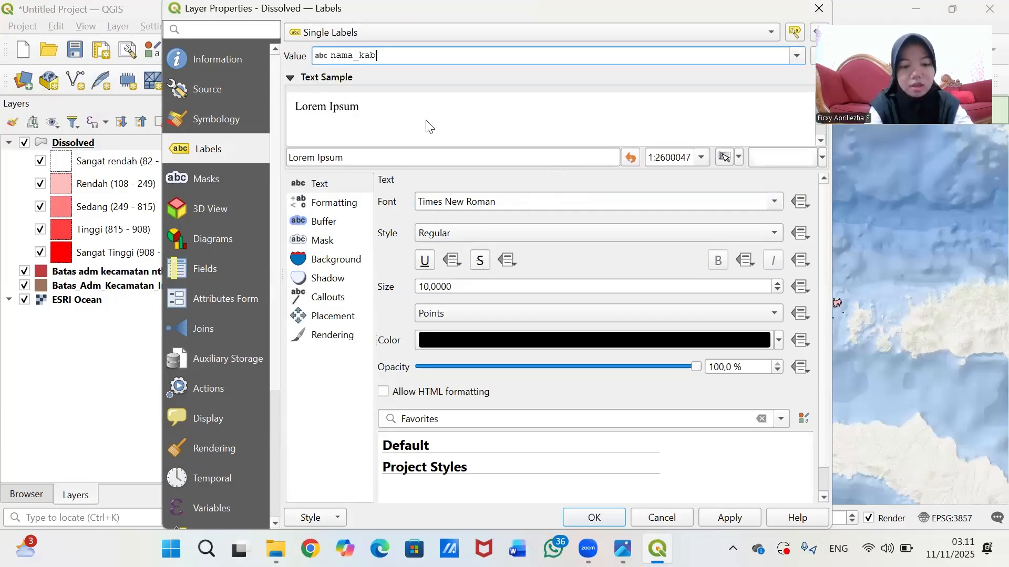
pyautogui.click(429, 287)
pyautogui.press('BackSpace')
pyautogui.press('BackSpace')
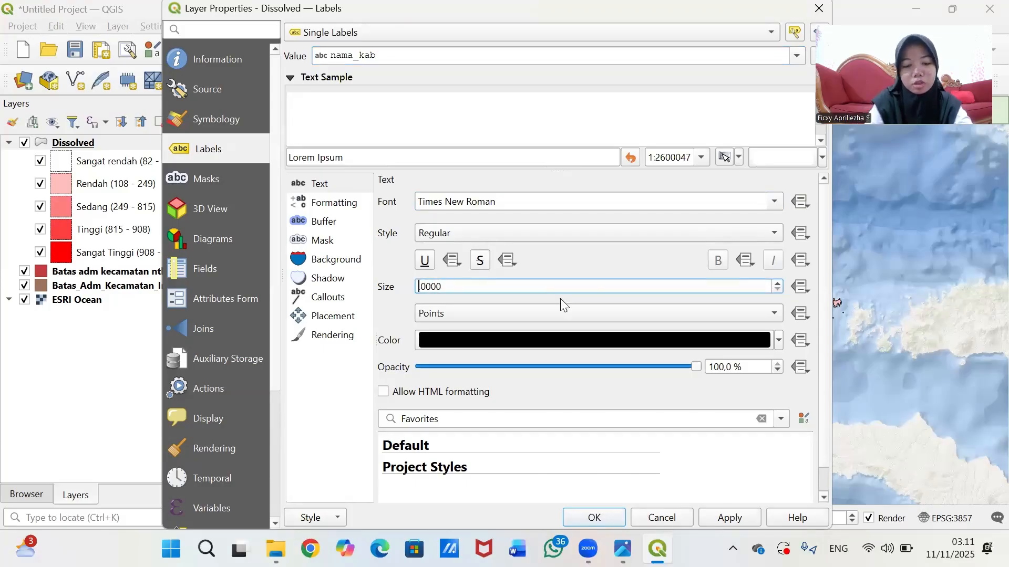
pyautogui.write('5')
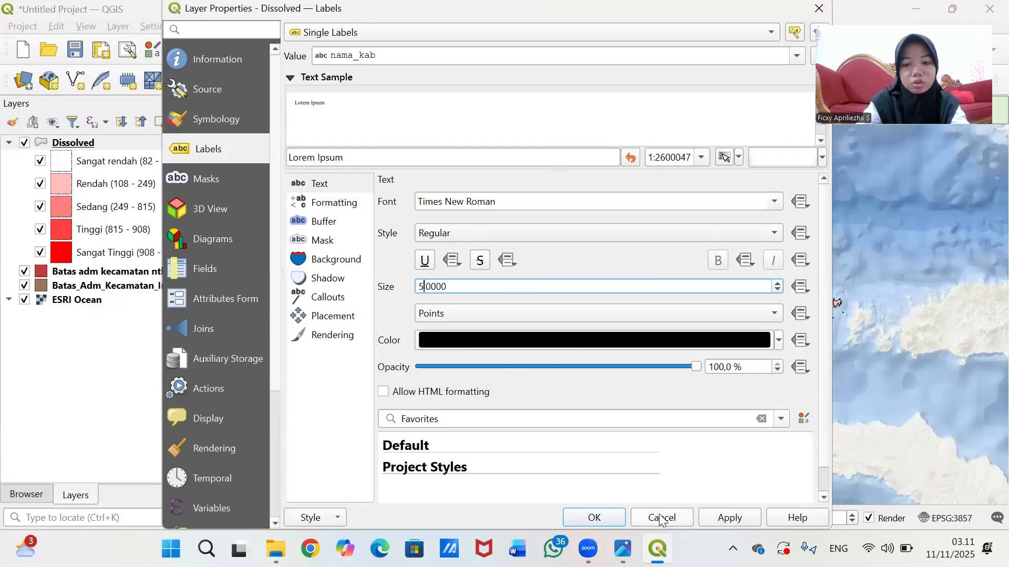
pyautogui.click(725, 520)
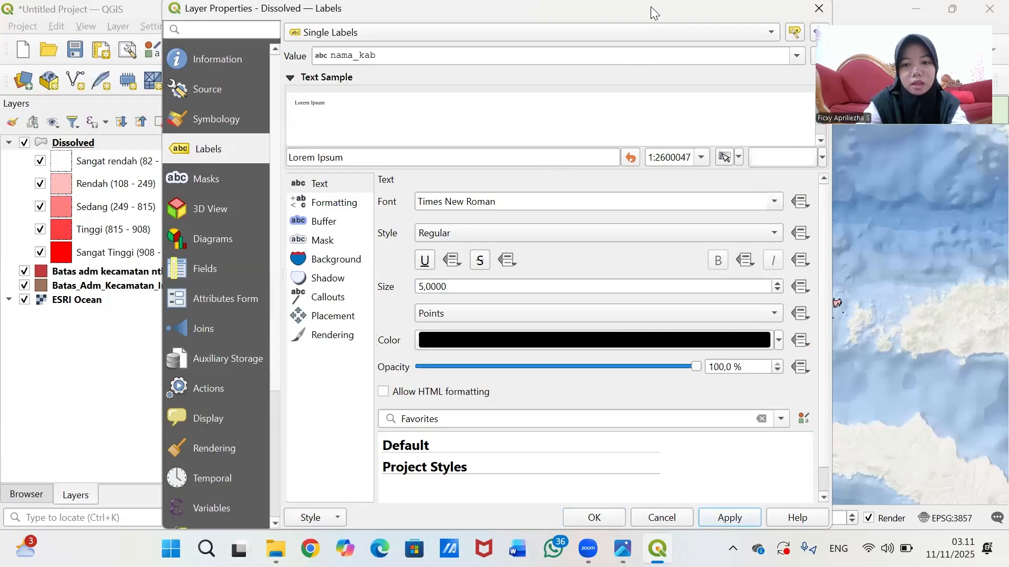
pyautogui.moveTo(651, 6); pyautogui.dragTo(654, 10)
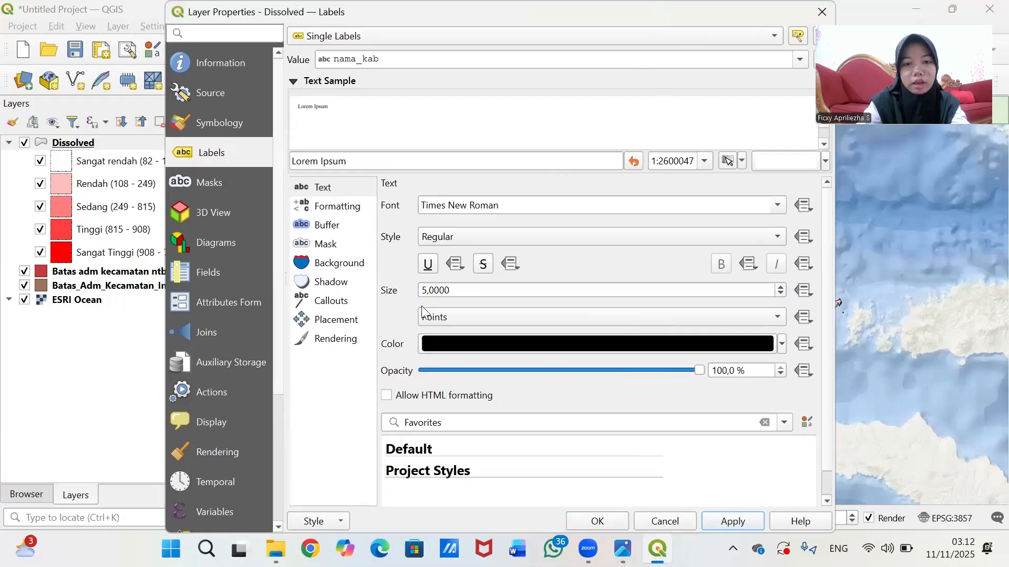
pyautogui.click(599, 521)
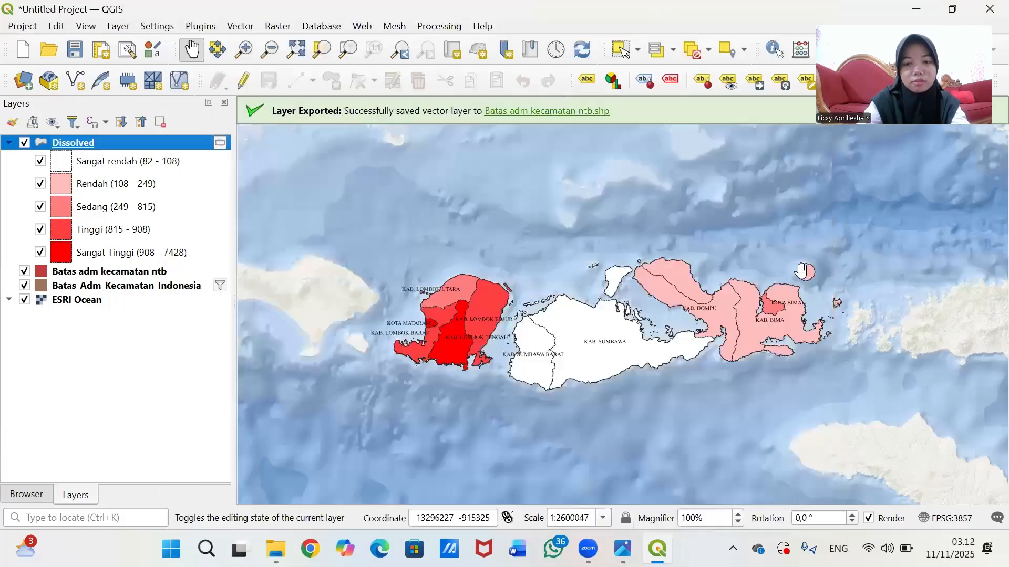
# - Zoom and pan the map so Lombok and Sumbawa sit centred and fully visible
pyautogui.scroll(1, 696, 281)
pyautogui.scroll(-1, 704, 284)
pyautogui.moveTo(635, 337); pyautogui.dragTo(657, 349)
pyautogui.scroll(1, 736, 353)
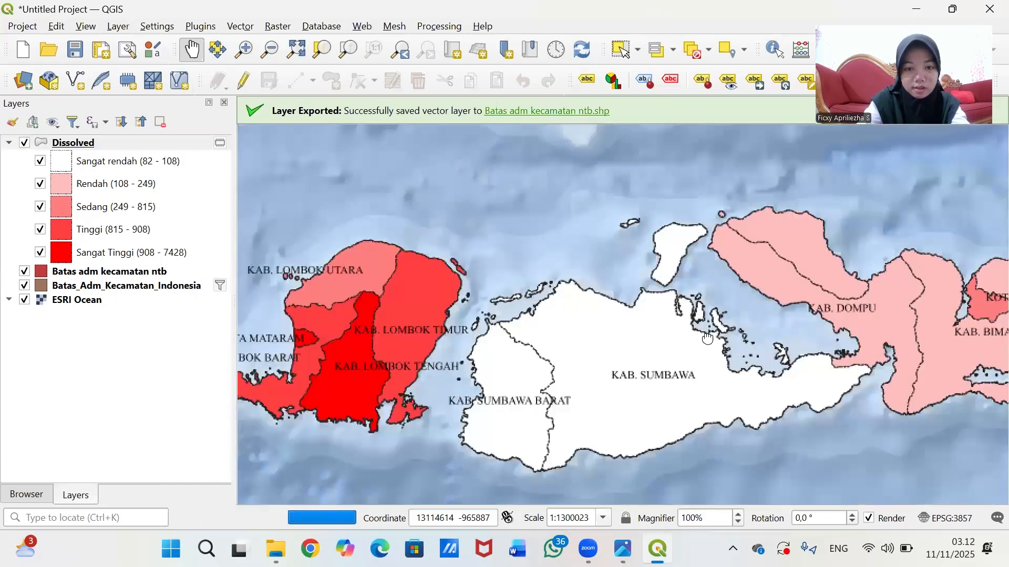
pyautogui.moveTo(767, 362); pyautogui.dragTo(707, 339)
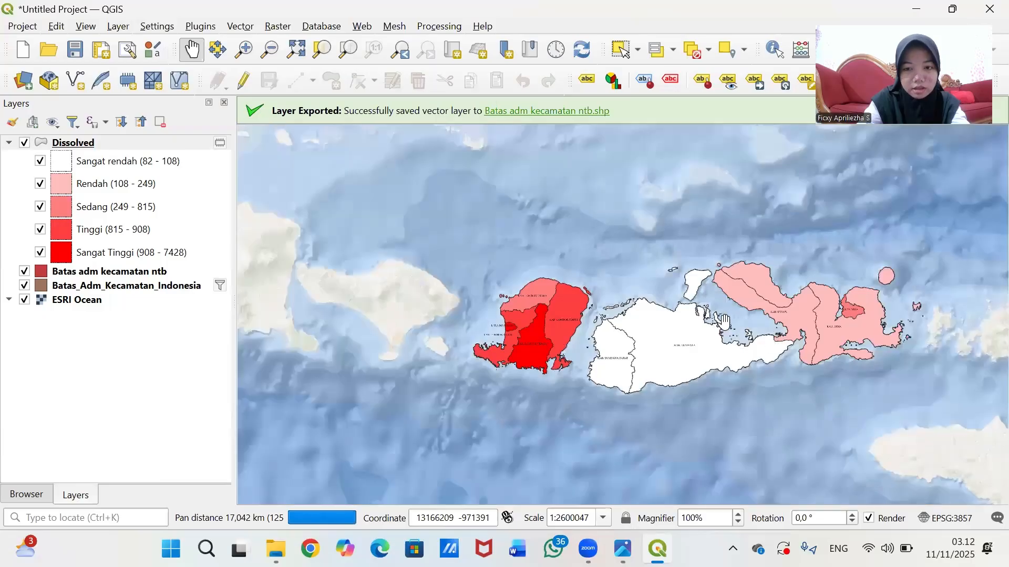
pyautogui.moveTo(760, 325); pyautogui.dragTo(716, 340)
pyautogui.scroll(1, 704, 350)
pyautogui.scroll(-1, 776, 329)
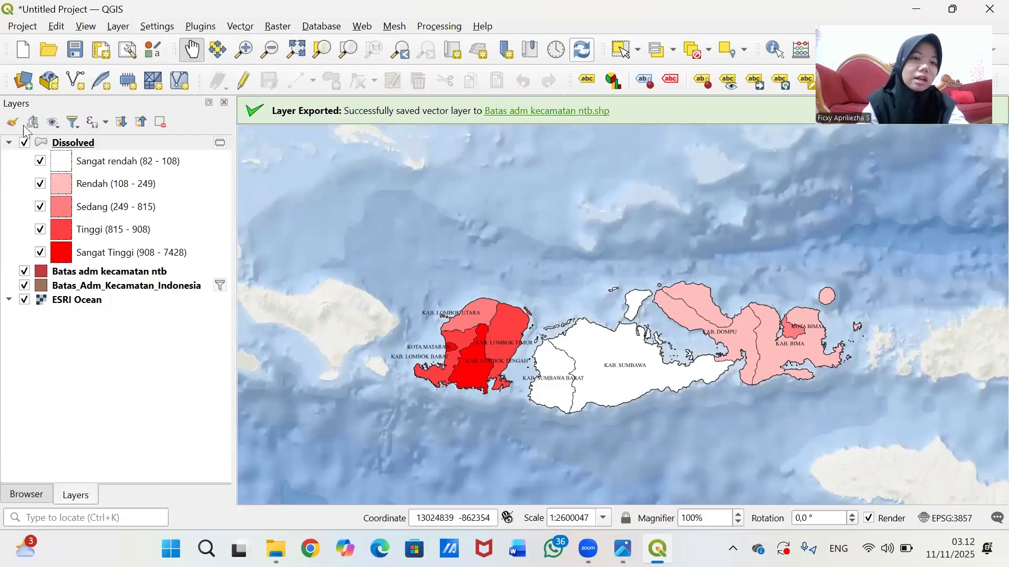
# - From the Project menu, create a print layout titled 'Peta Kepdatan penduduk ntb'
pyautogui.click(22, 27)
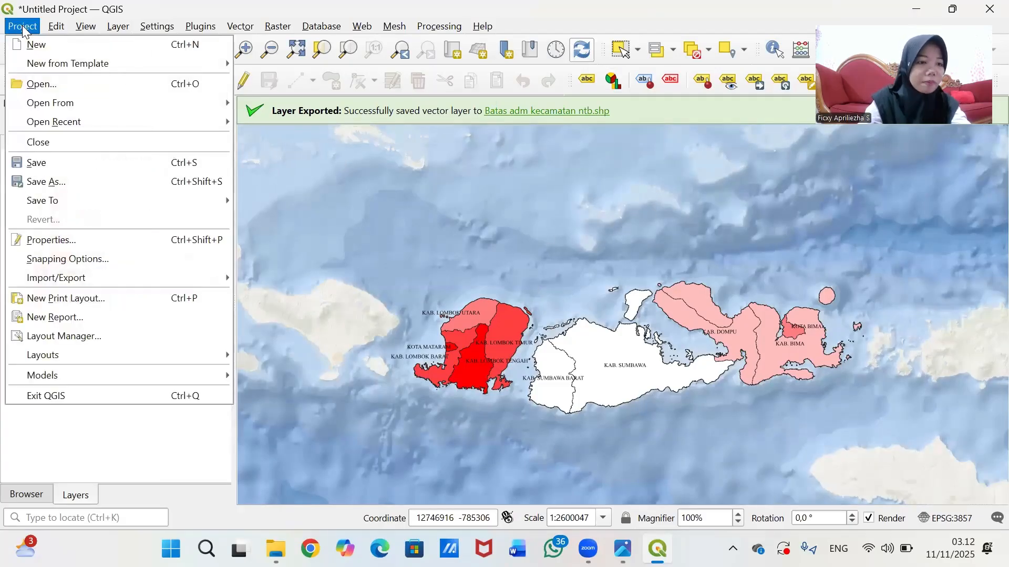
pyautogui.click(129, 306)
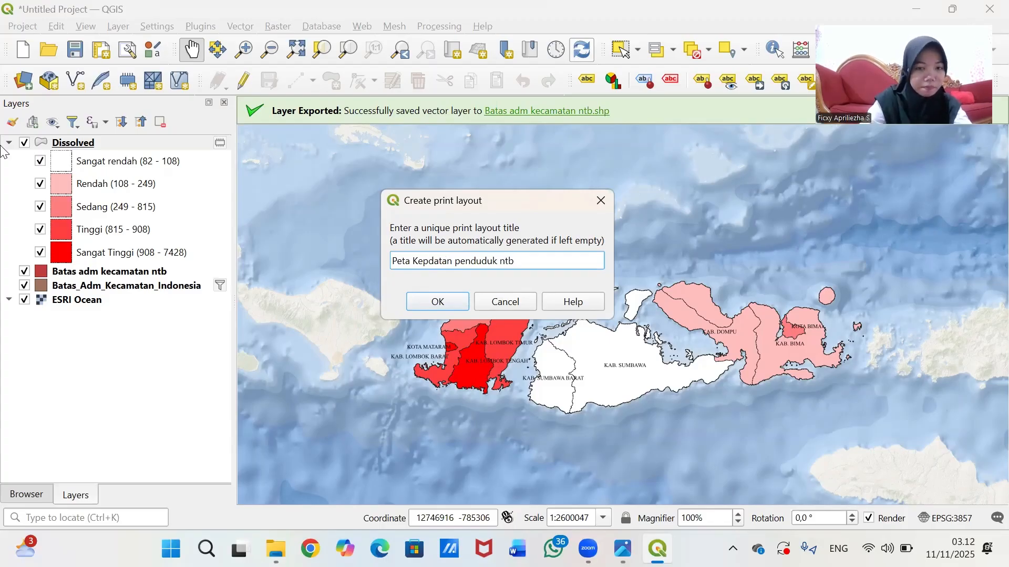
pyautogui.click(445, 302)
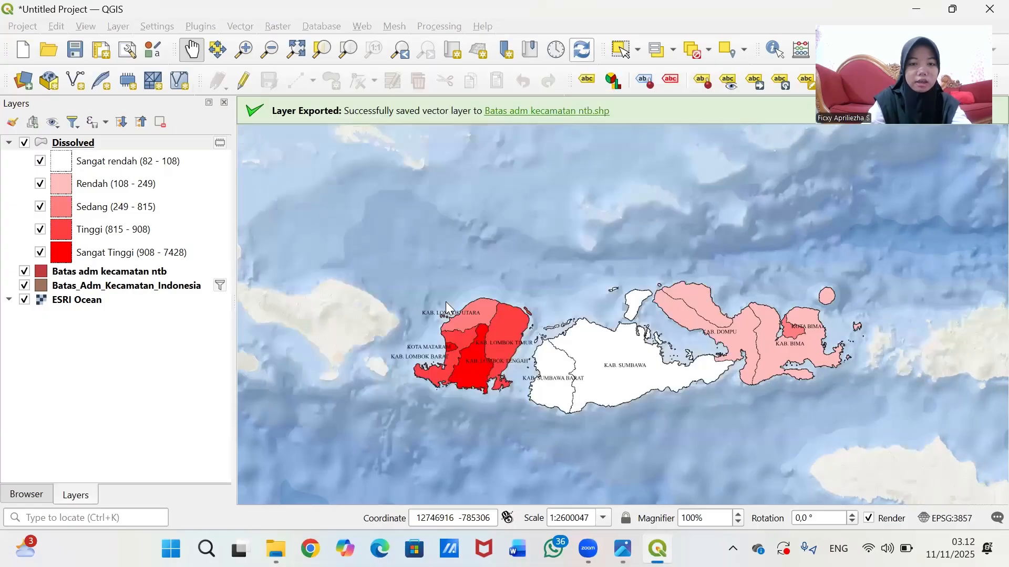
# - Maximize the layout window, zoom to the page, enable the Atlas panel, and undock Items
pyautogui.click(383, 15)
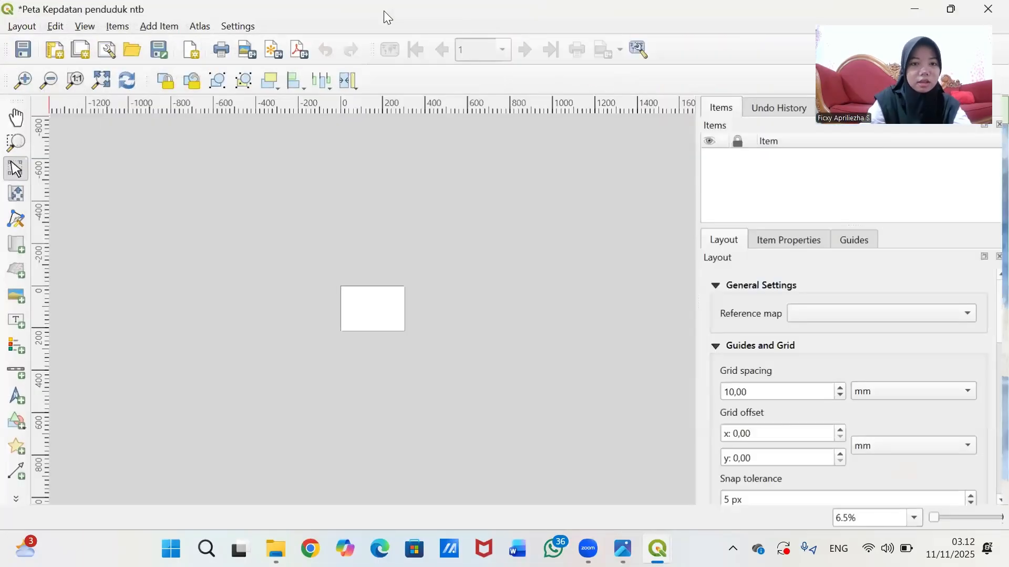
pyautogui.scroll(3, 406, 350)
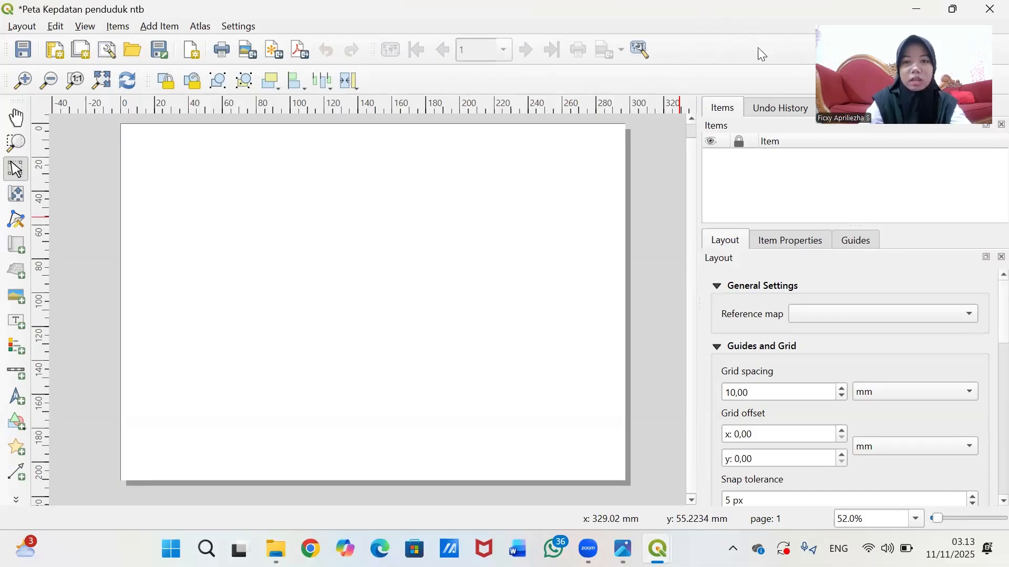
pyautogui.rightClick(713, 50)
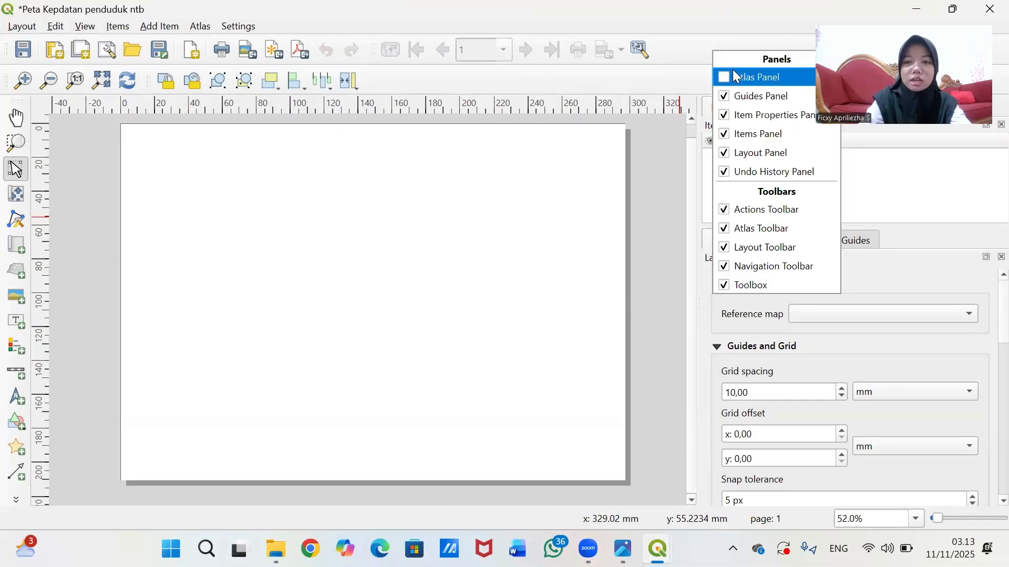
pyautogui.click(721, 76)
pyautogui.rightClick(709, 38)
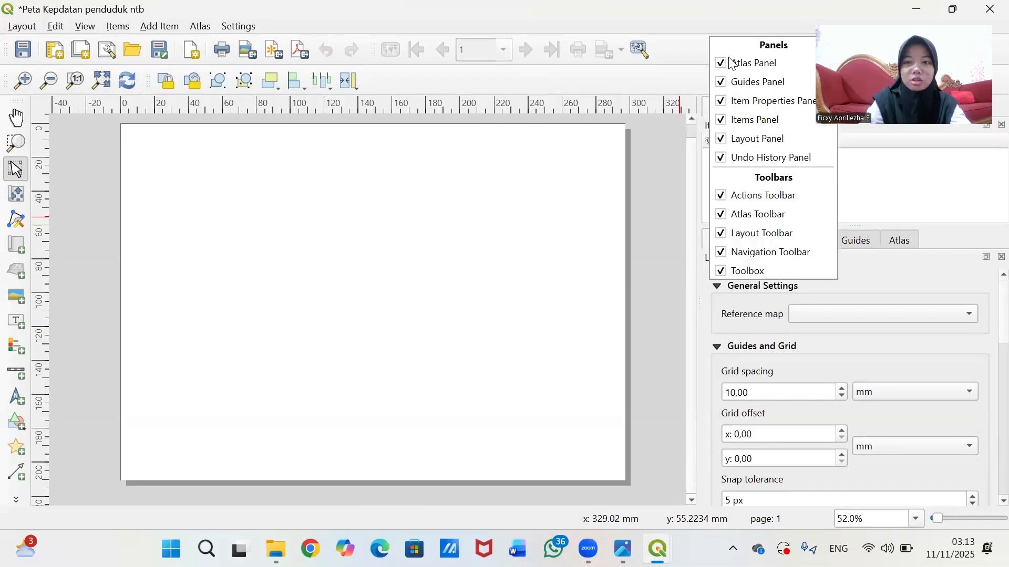
pyautogui.click(706, 7)
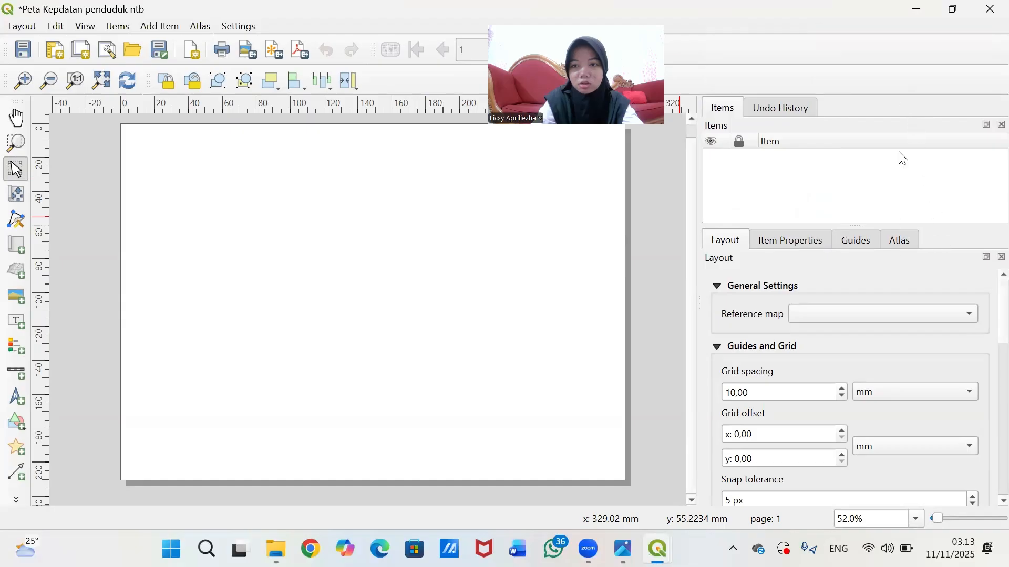
pyautogui.moveTo(871, 128); pyautogui.dragTo(872, 194)
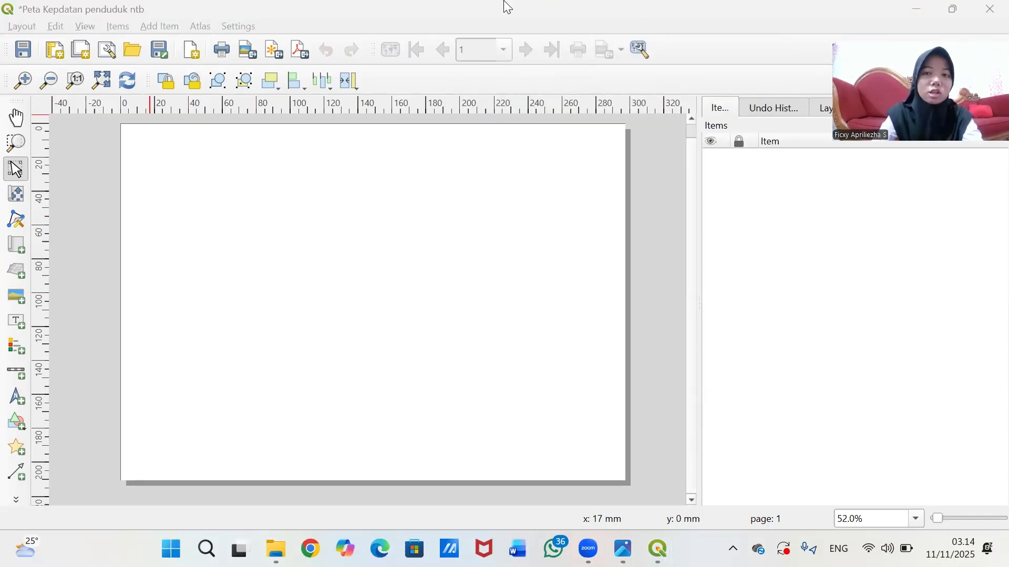
# - Turn on Snap to Grid in the layout's View menu
pyautogui.click(84, 27)
pyautogui.moveTo(116, 29)
pyautogui.moveTo(85, 26)
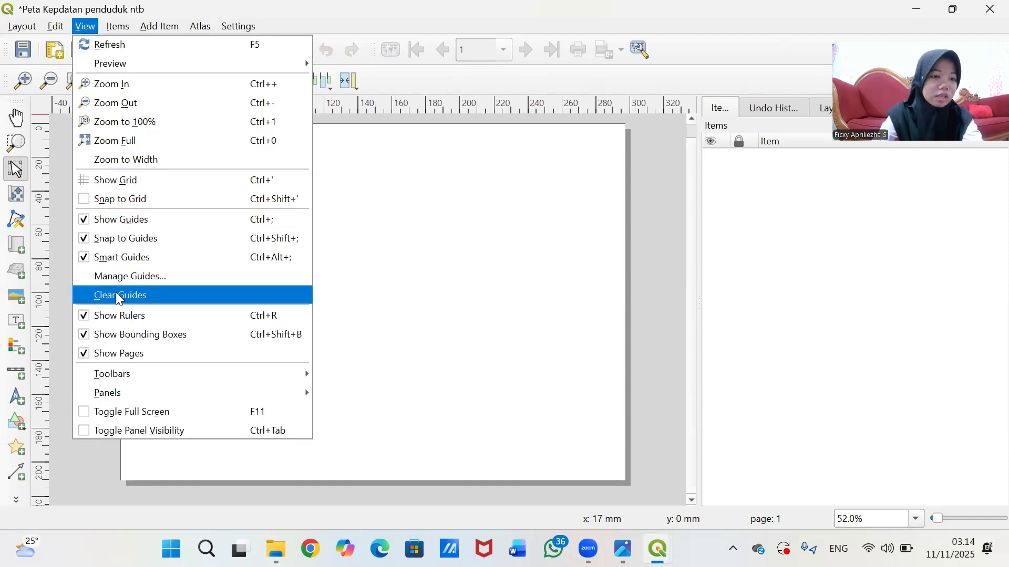
pyautogui.click(87, 201)
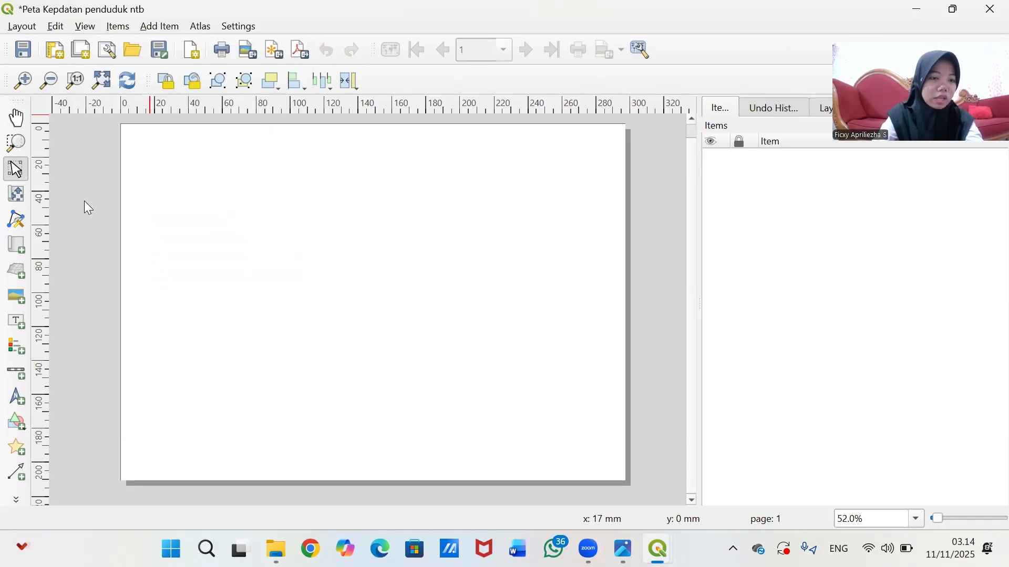
# - Turn on Show Grid so a dotted grid appears on the page
pyautogui.click(80, 31)
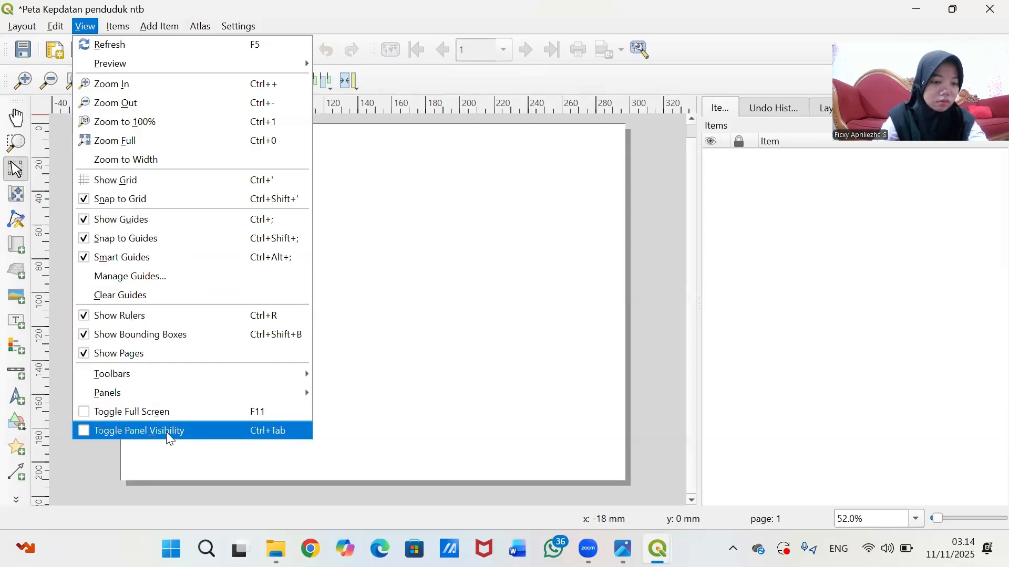
pyautogui.click(454, 162)
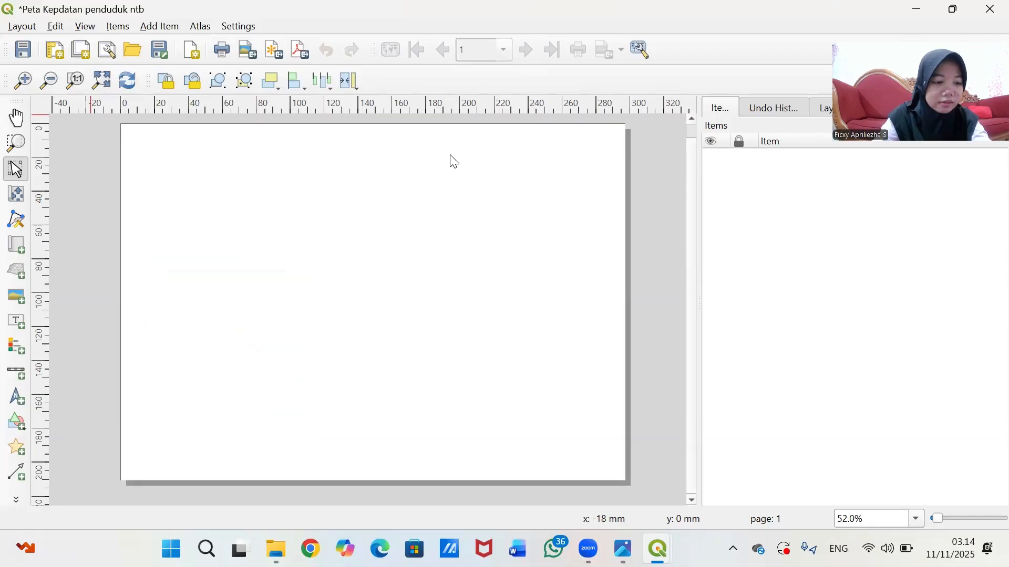
pyautogui.click(84, 26)
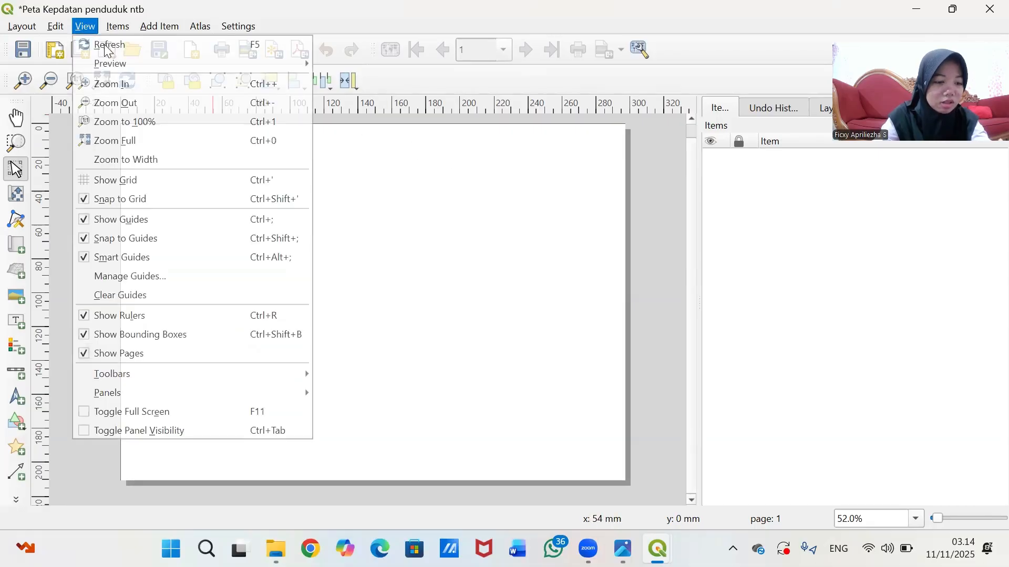
pyautogui.click(162, 181)
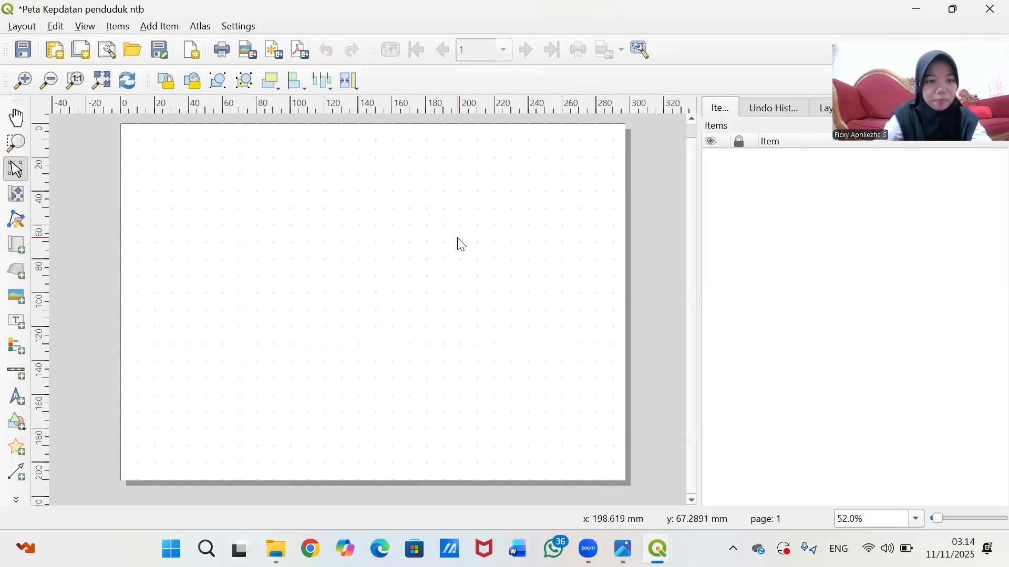
# - Draw a rectangle border frame, about 282 × 193 mm, just inside the page edges
pyautogui.click(18, 429)
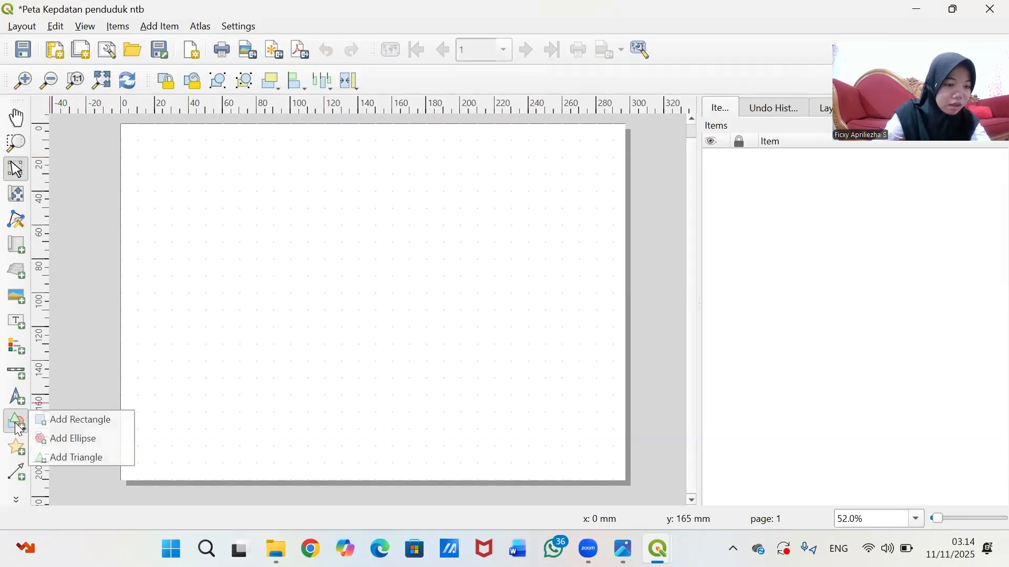
pyautogui.click(53, 423)
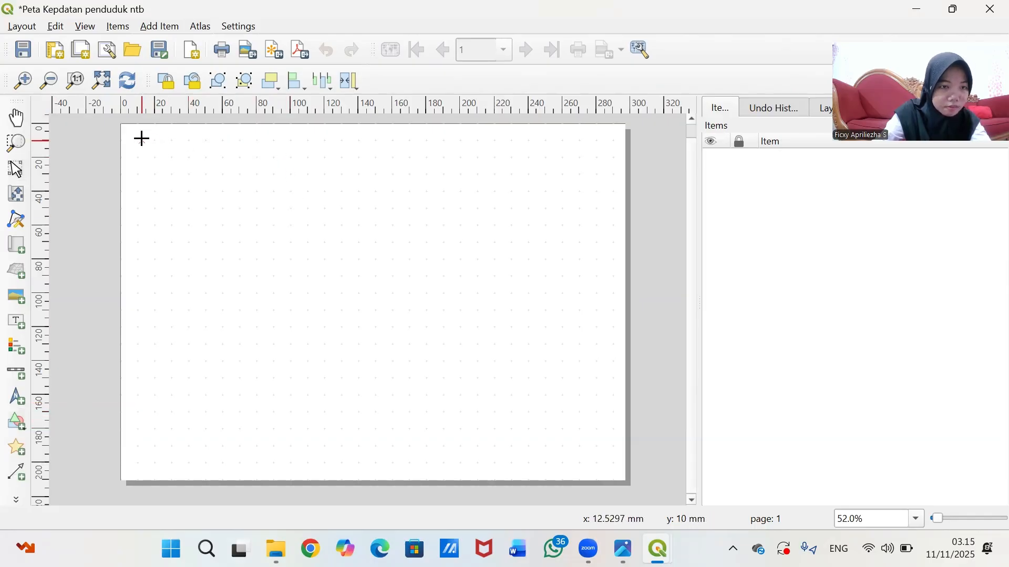
pyautogui.moveTo(140, 139); pyautogui.dragTo(610, 468)
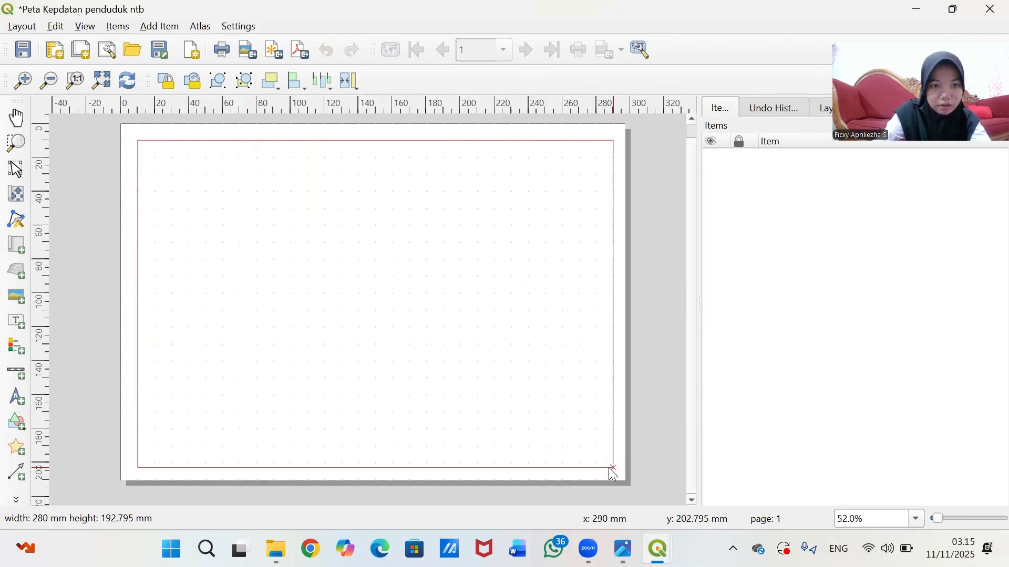
pyautogui.moveTo(613, 473); pyautogui.dragTo(613, 472)
pyautogui.moveTo(495, 392); pyautogui.dragTo(489, 391)
pyautogui.click(669, 344)
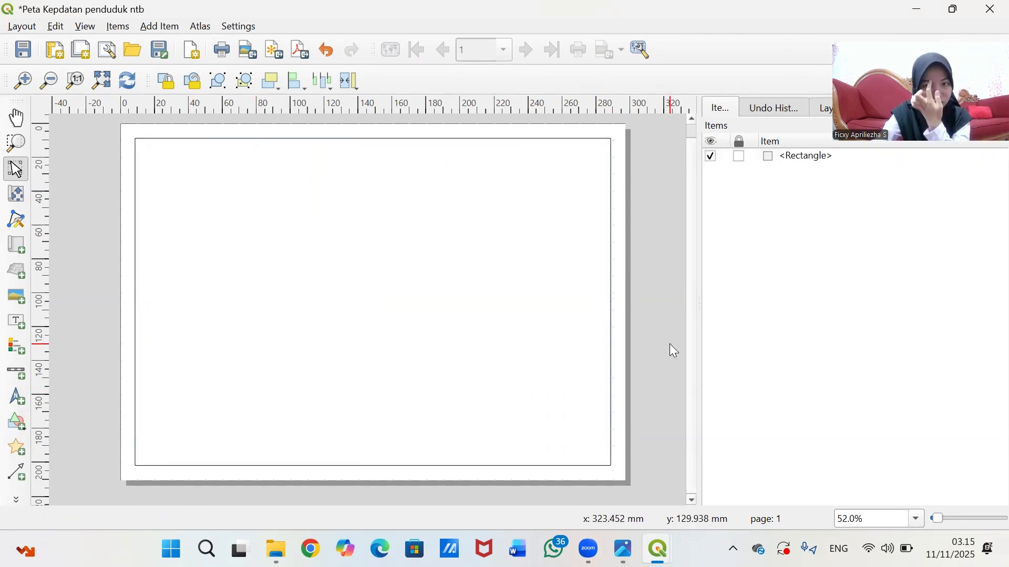
pyautogui.click(609, 303)
pyautogui.moveTo(599, 303); pyautogui.dragTo(613, 302)
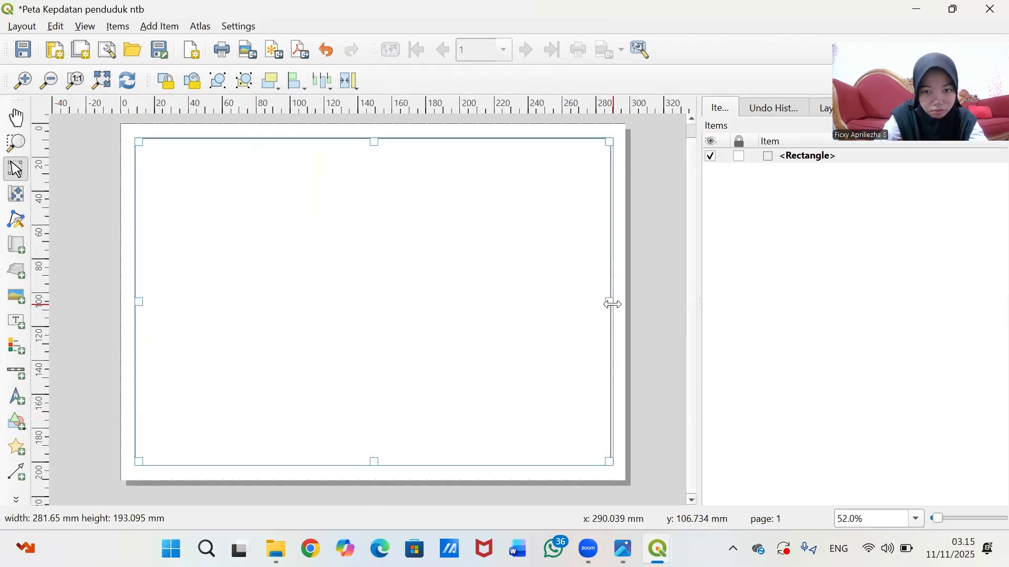
pyautogui.click(629, 302)
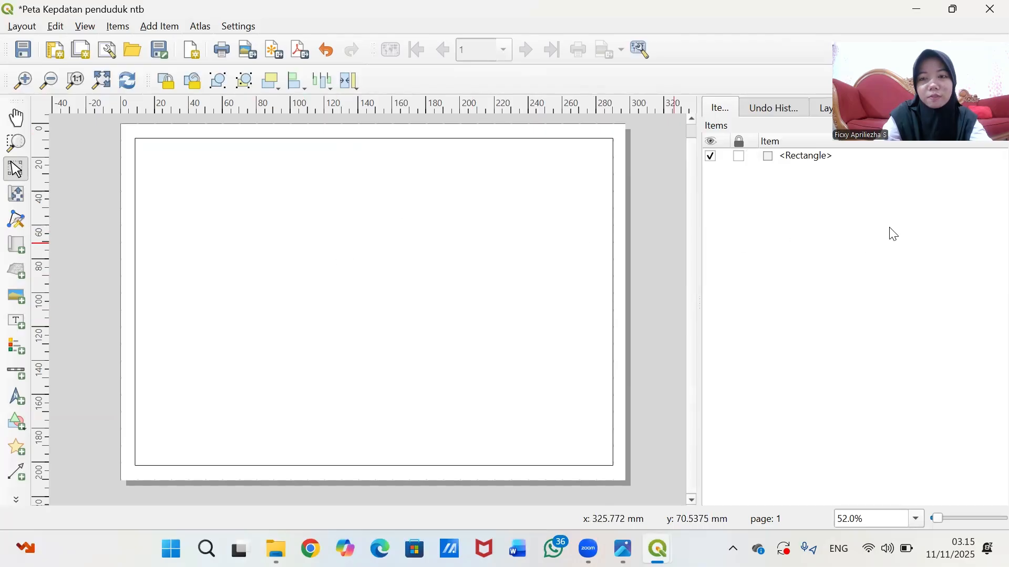
# - Lock the border rectangle, deselect it, and choose the rectangle shape tool
pyautogui.click(745, 160)
pyautogui.click(761, 221)
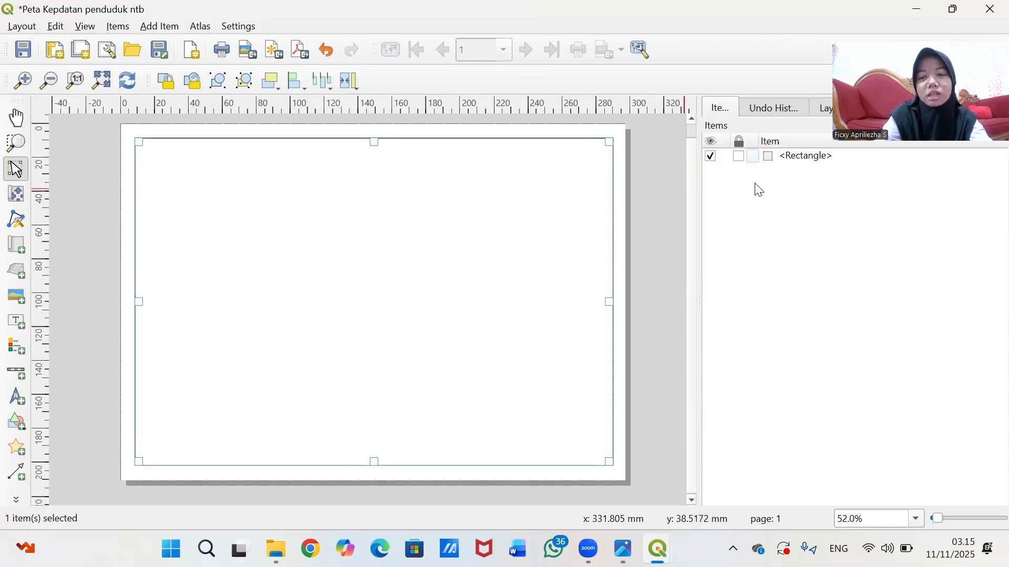
pyautogui.click(742, 157)
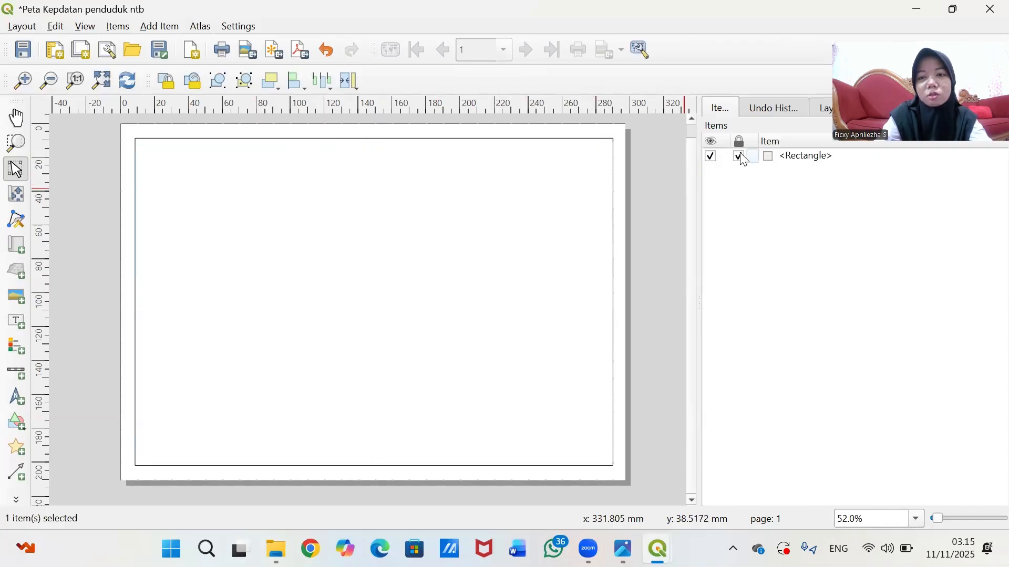
pyautogui.click(419, 259)
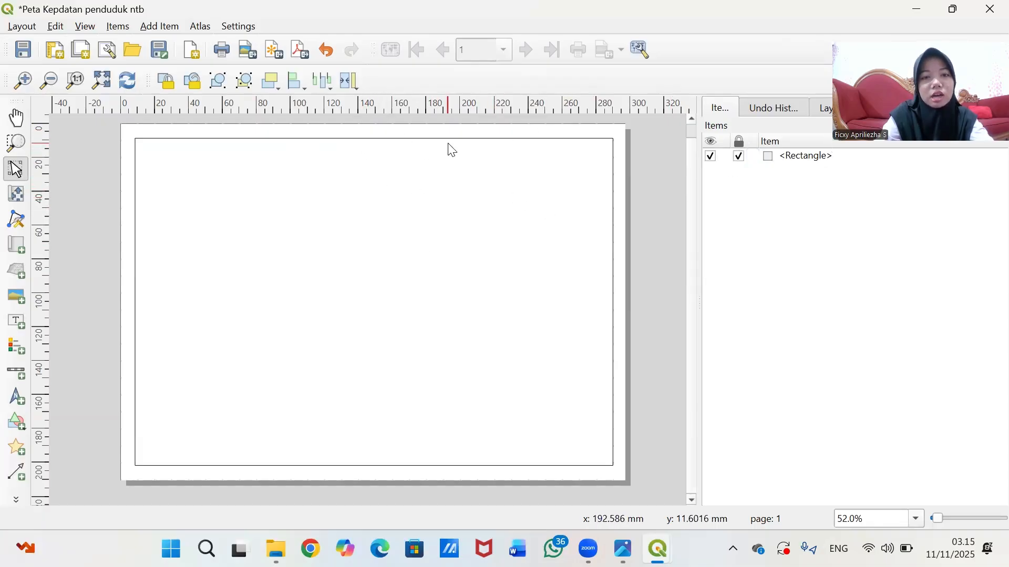
pyautogui.moveTo(449, 143); pyautogui.dragTo(644, 200)
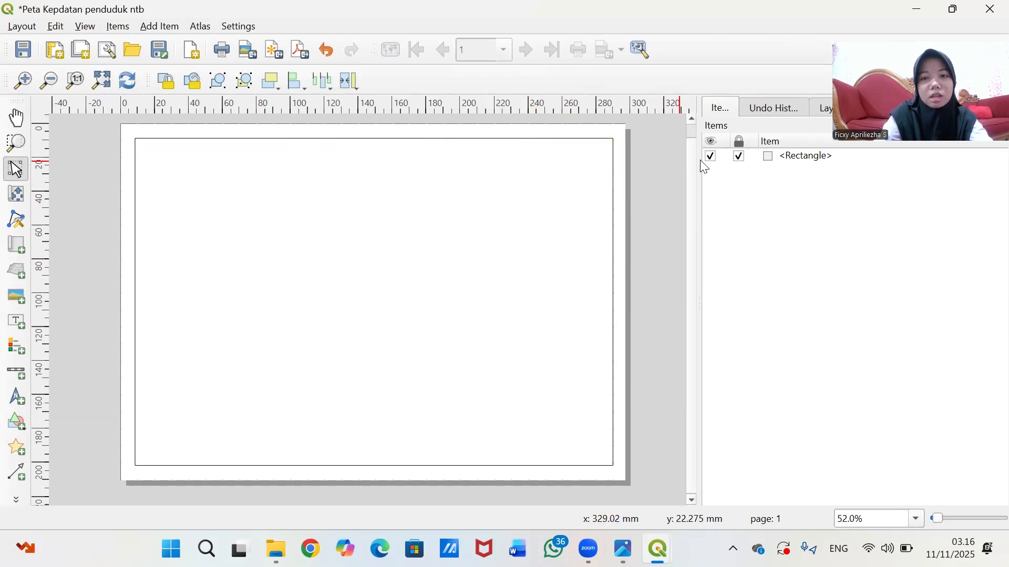
pyautogui.click(742, 158)
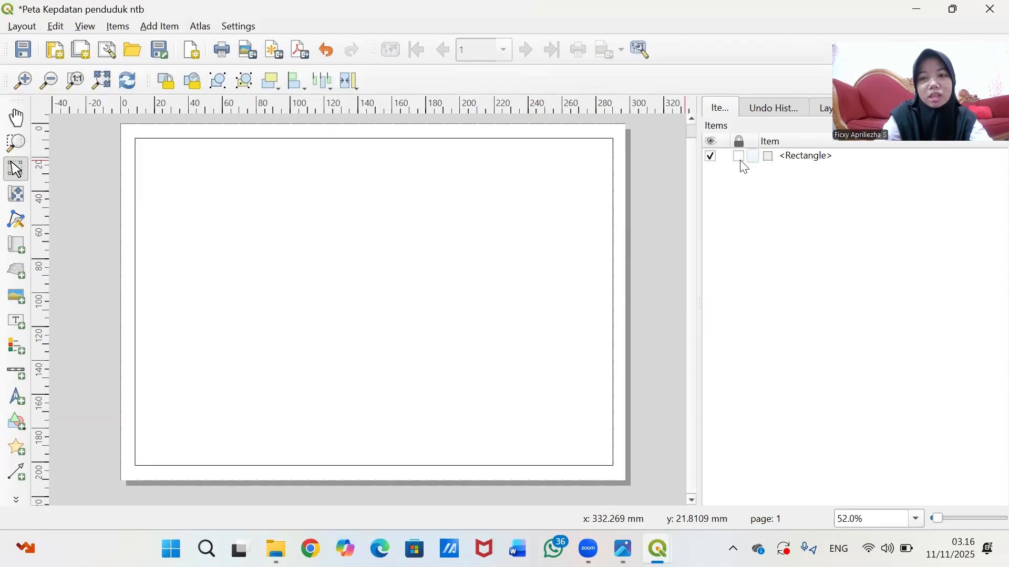
pyautogui.click(541, 203)
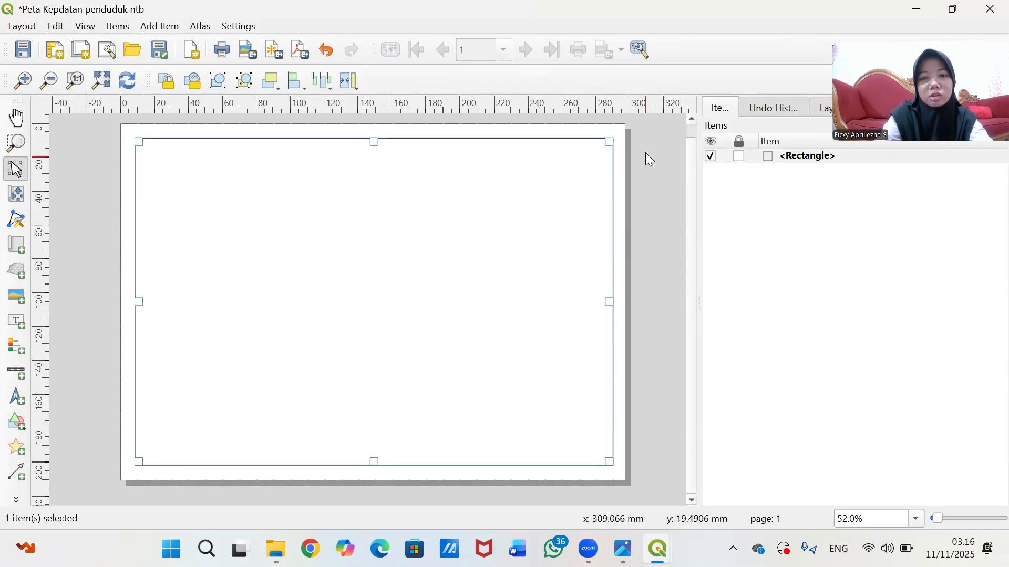
pyautogui.click(736, 158)
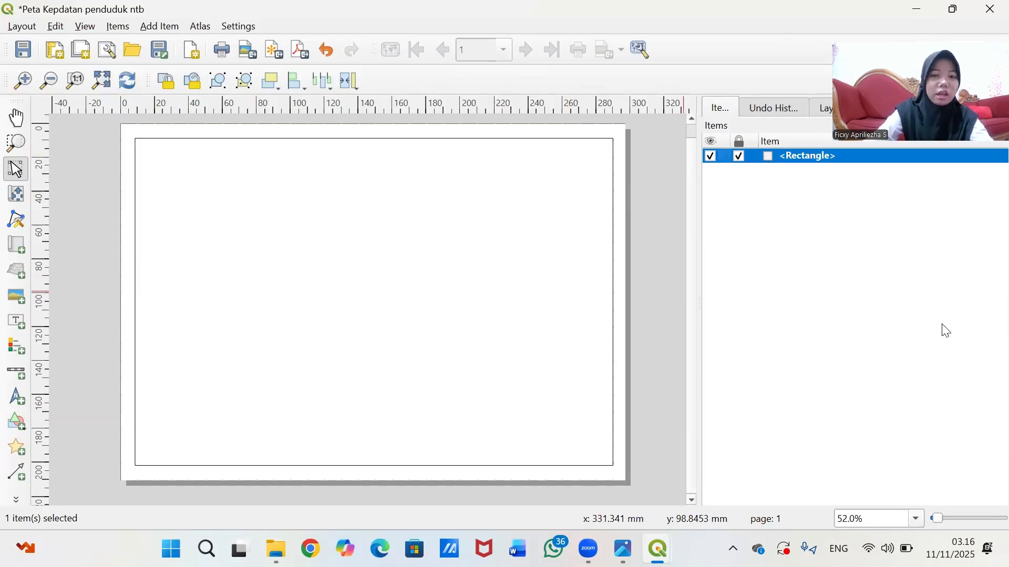
pyautogui.click(812, 313)
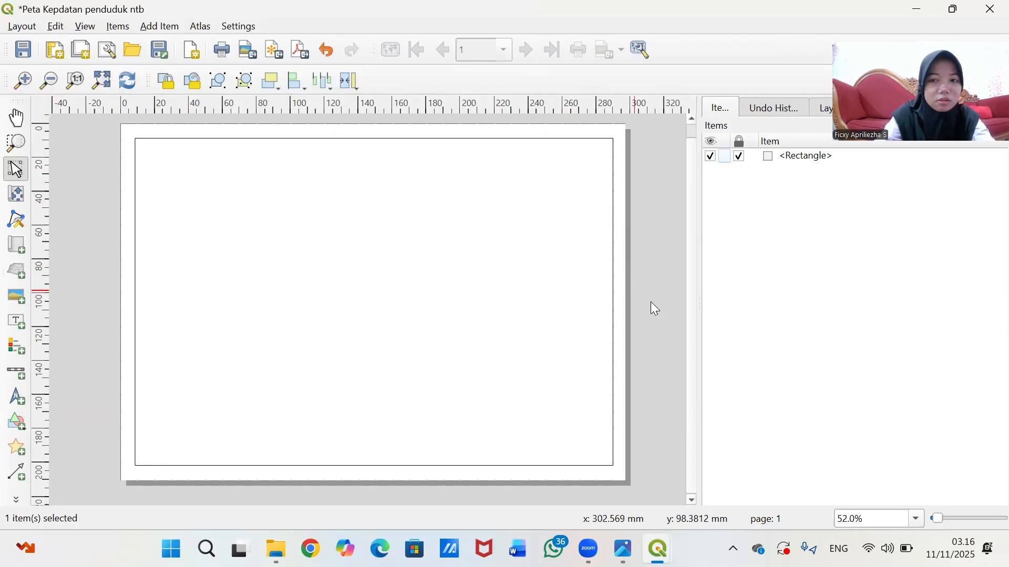
pyautogui.click(15, 424)
# - Draw a rectangle over the page's left side, extending its top-left corner to the border
pyautogui.click(79, 418)
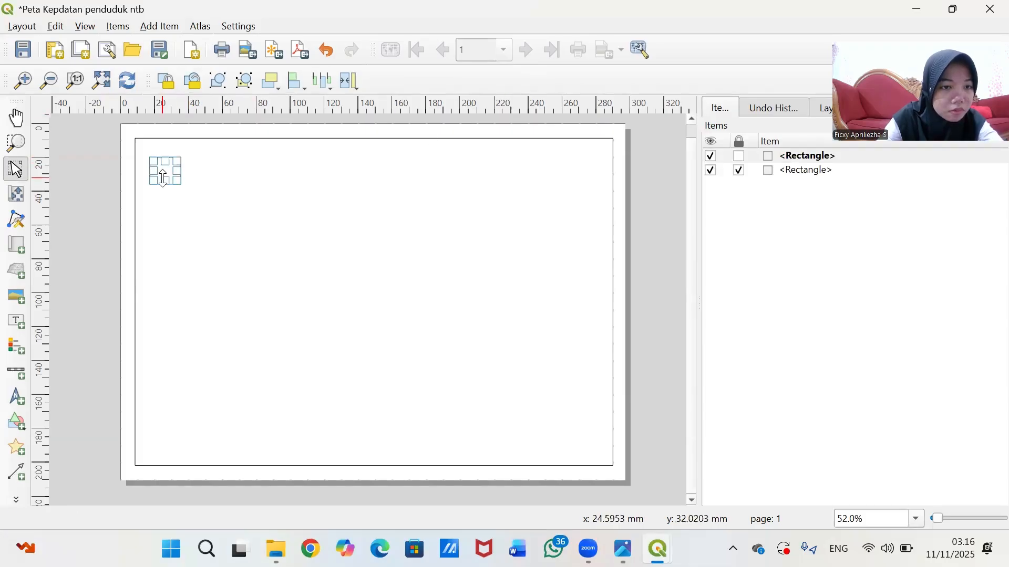
pyautogui.moveTo(181, 184); pyautogui.dragTo(441, 449)
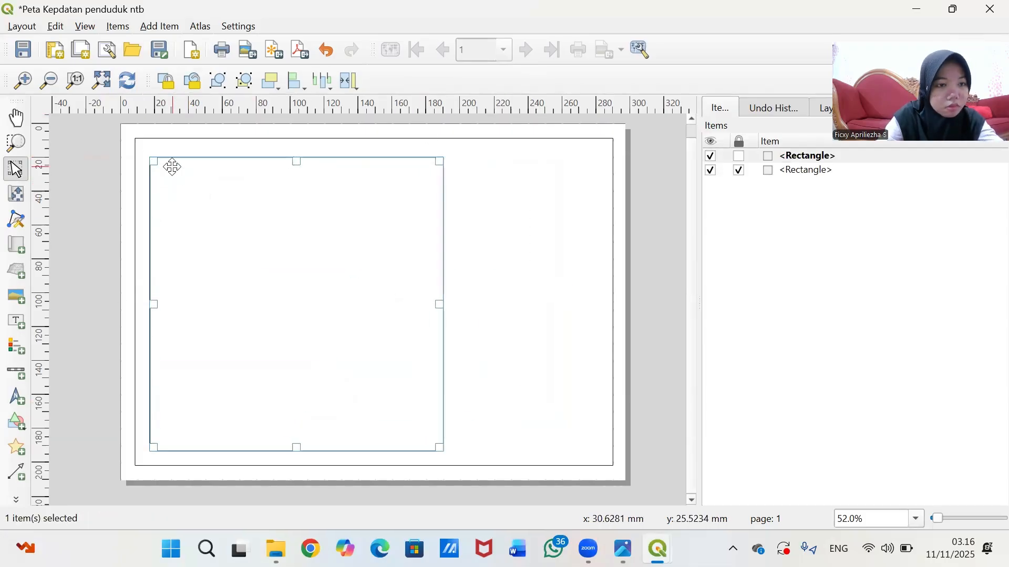
pyautogui.moveTo(153, 161); pyautogui.dragTo(149, 154)
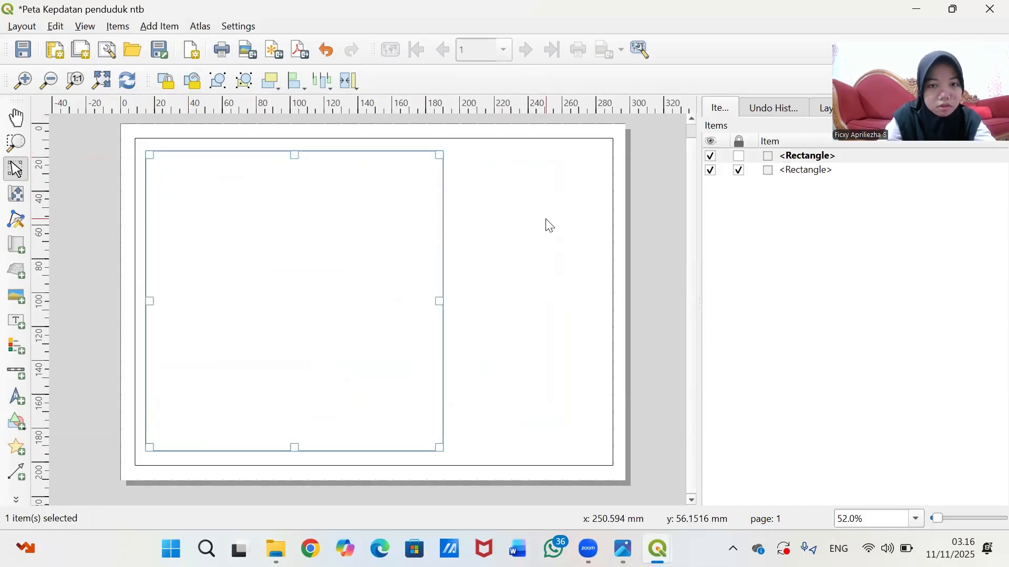
# - Fine-tune the rectangle's top and bottom edges so it fits inside the border frame
pyautogui.click(546, 220)
pyautogui.click(269, 390)
pyautogui.moveTo(295, 449); pyautogui.dragTo(294, 454)
pyautogui.click(483, 394)
pyautogui.click(365, 403)
pyautogui.click(478, 337)
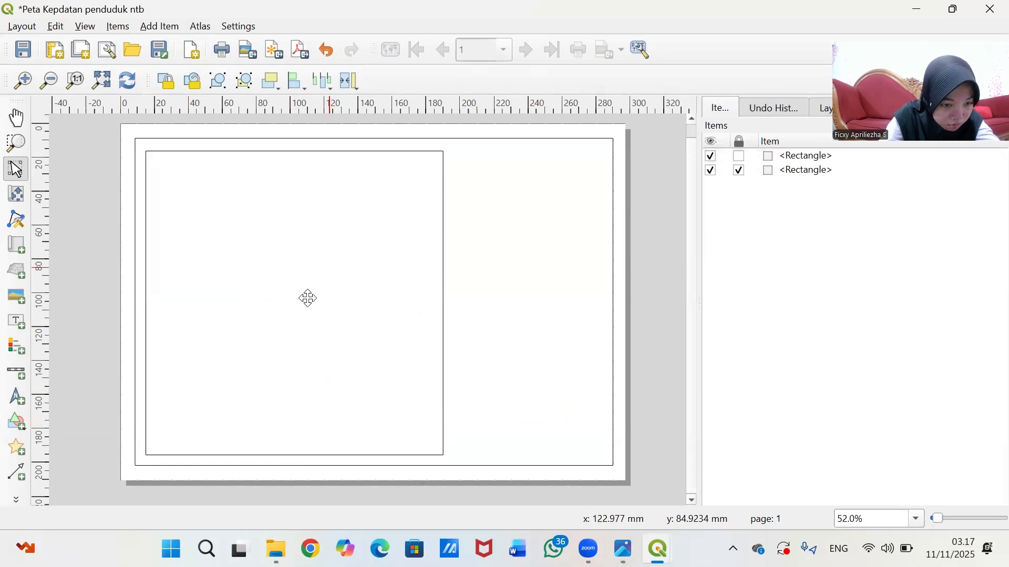
pyautogui.click(308, 295)
pyautogui.moveTo(294, 155); pyautogui.dragTo(293, 152)
pyautogui.click(503, 250)
pyautogui.click(331, 358)
pyautogui.moveTo(292, 450)
pyautogui.mouseDown()
pyautogui.moveTo(306, 451)
pyautogui.moveTo(293, 456)
pyautogui.mouseUp()
pyautogui.click(496, 400)
pyautogui.click(320, 306)
pyautogui.click(495, 382)
pyautogui.click(399, 391)
pyautogui.moveTo(292, 400); pyautogui.dragTo(293, 399)
pyautogui.click(518, 384)
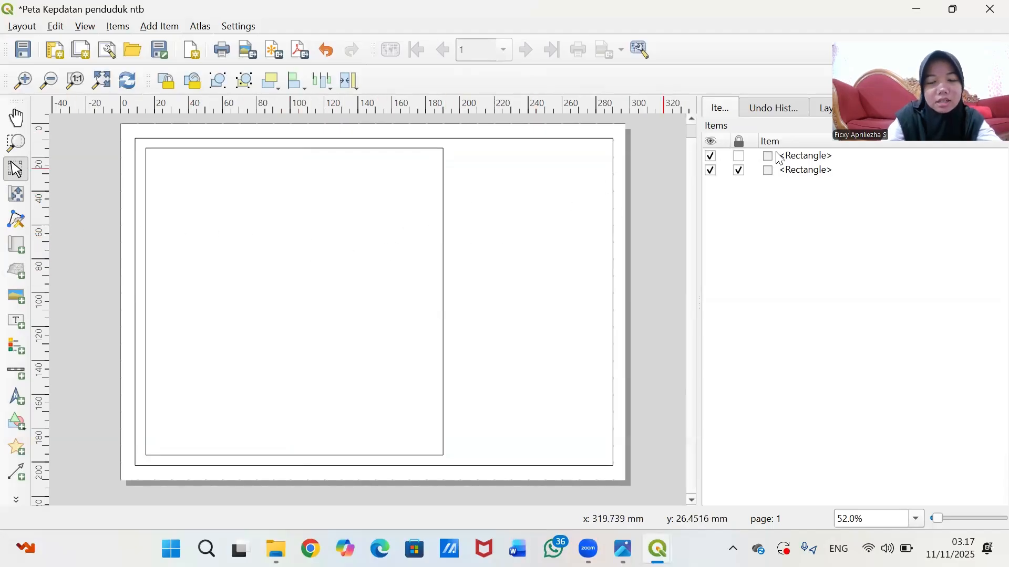
# - Copy the left rectangle
pyautogui.click(373, 254)
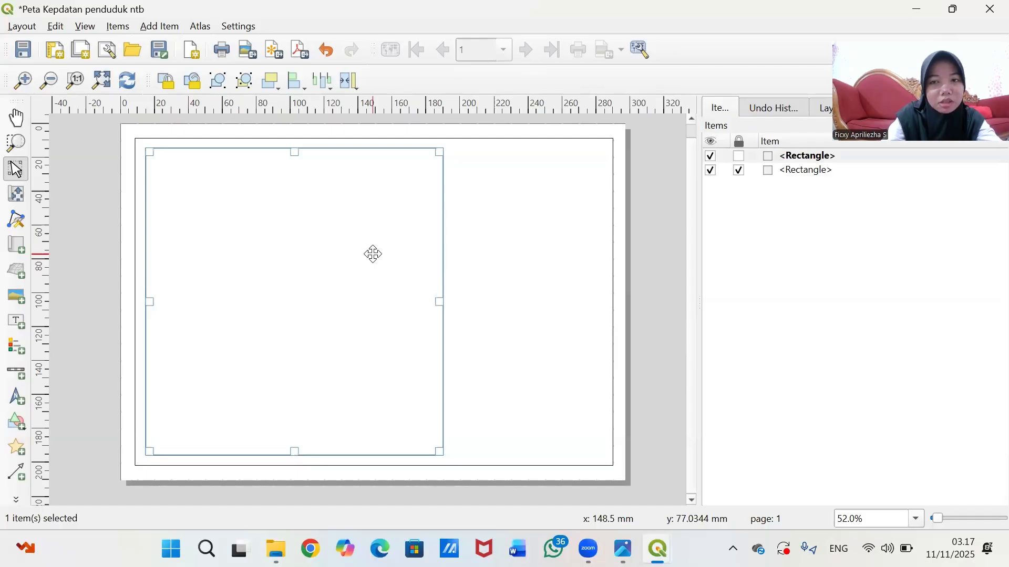
pyautogui.rightClick(373, 254)
pyautogui.click(426, 303)
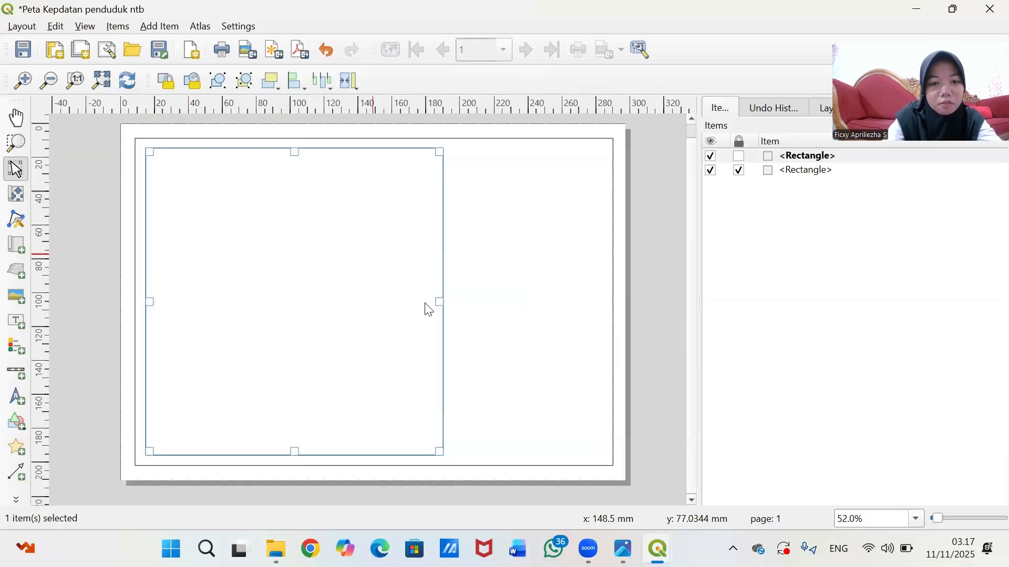
# - Paste a copy of the rectangle and move it toward the page's right side
pyautogui.rightClick(544, 274)
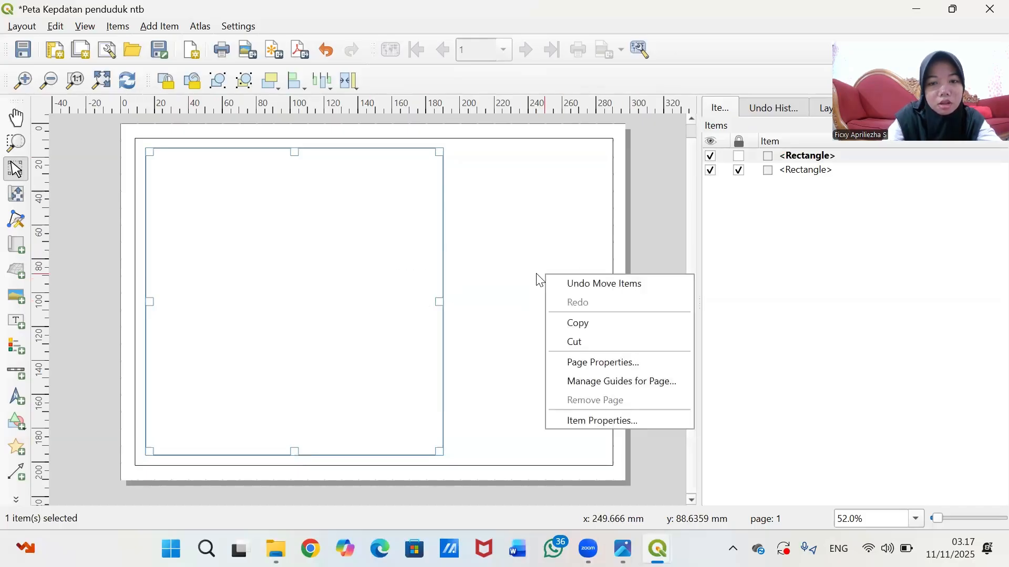
pyautogui.rightClick(665, 220)
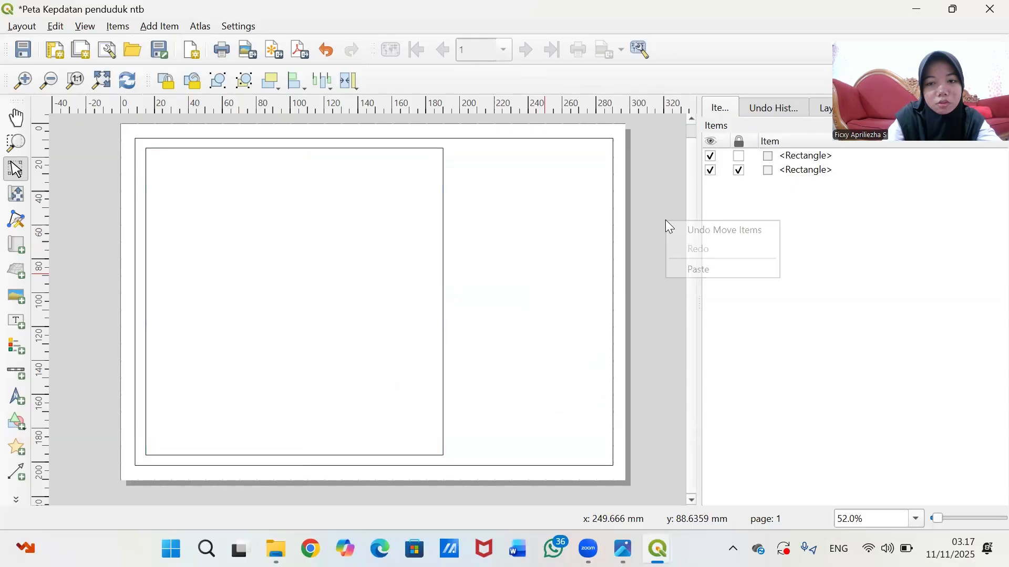
pyautogui.click(716, 265)
pyautogui.moveTo(658, 274); pyautogui.dragTo(455, 232)
pyautogui.scroll(1, 646, 216)
pyautogui.scroll(-2, 625, 209)
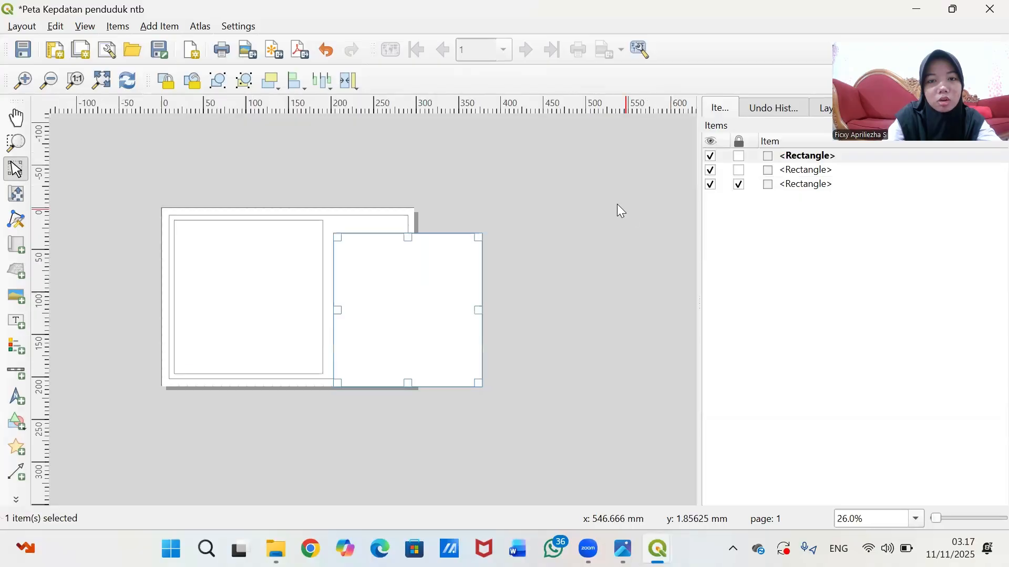
pyautogui.scroll(1, 617, 204)
pyautogui.click(631, 204)
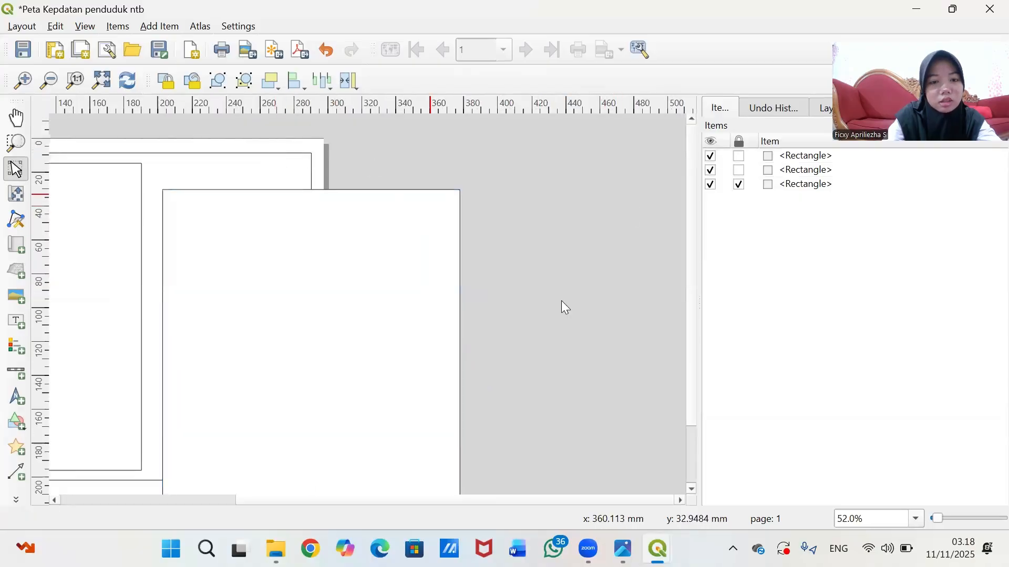
# - Position the copied rectangle beside the left panel and narrow its right edge to fit the border
pyautogui.moveTo(274, 497); pyautogui.dragTo(84, 493)
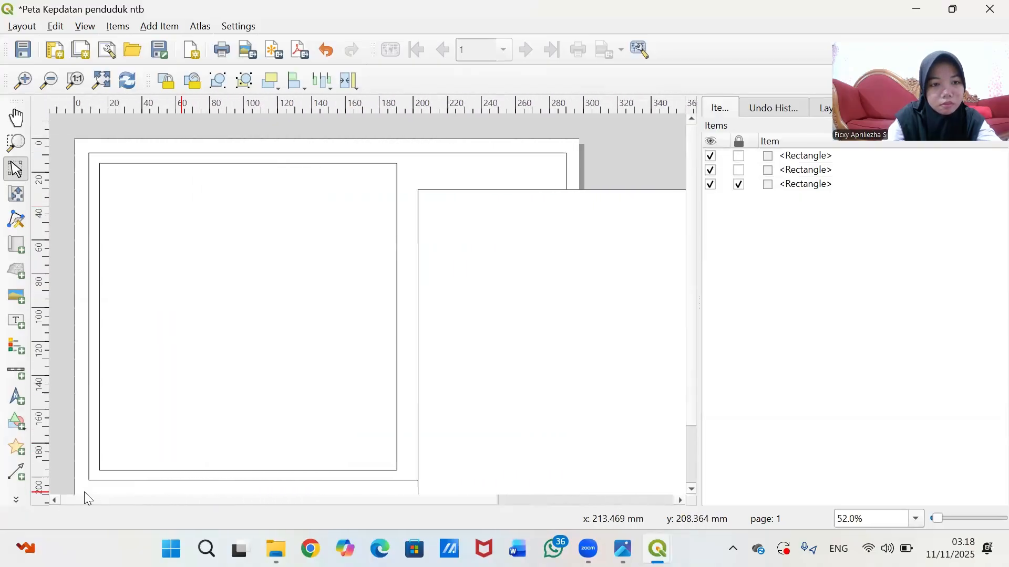
pyautogui.moveTo(506, 383); pyautogui.dragTo(493, 356)
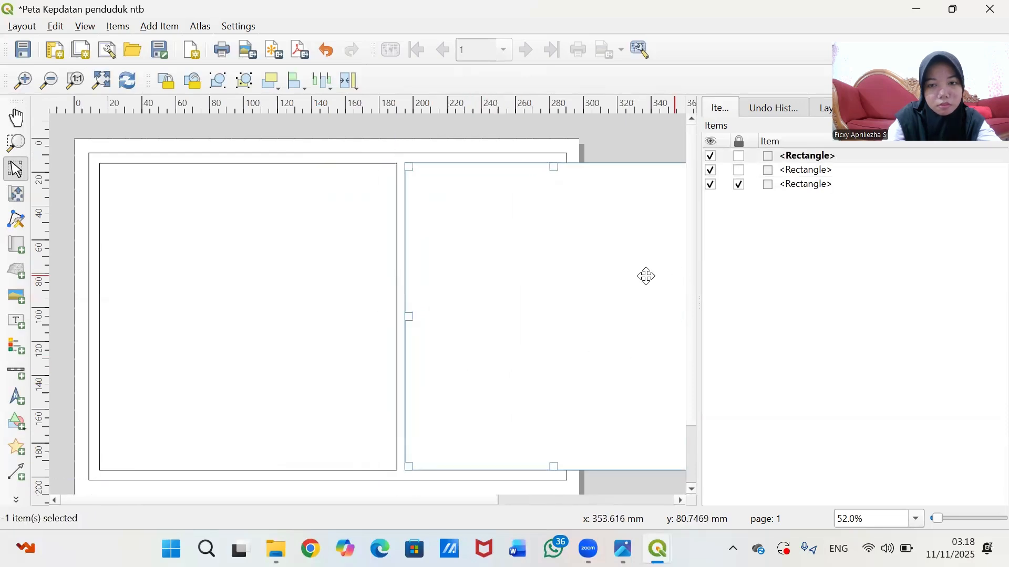
pyautogui.moveTo(481, 501); pyautogui.dragTo(523, 500)
pyautogui.moveTo(651, 317); pyautogui.dragTo(505, 327)
pyautogui.click(624, 326)
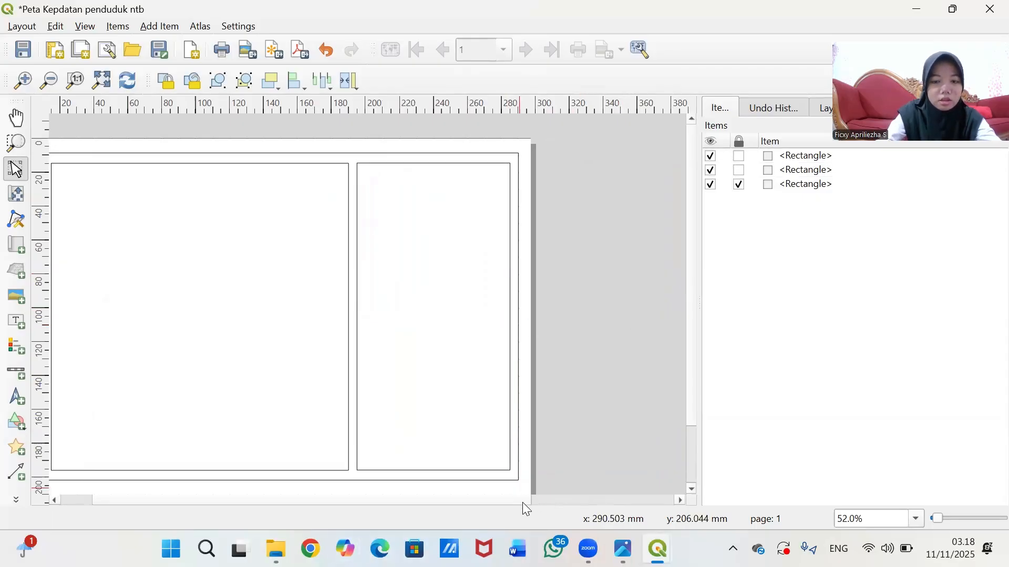
# - Lock the rectangles in place from the Items panel
pyautogui.hscroll(3, 522, 504)
pyautogui.moveTo(271, 504); pyautogui.dragTo(115, 503)
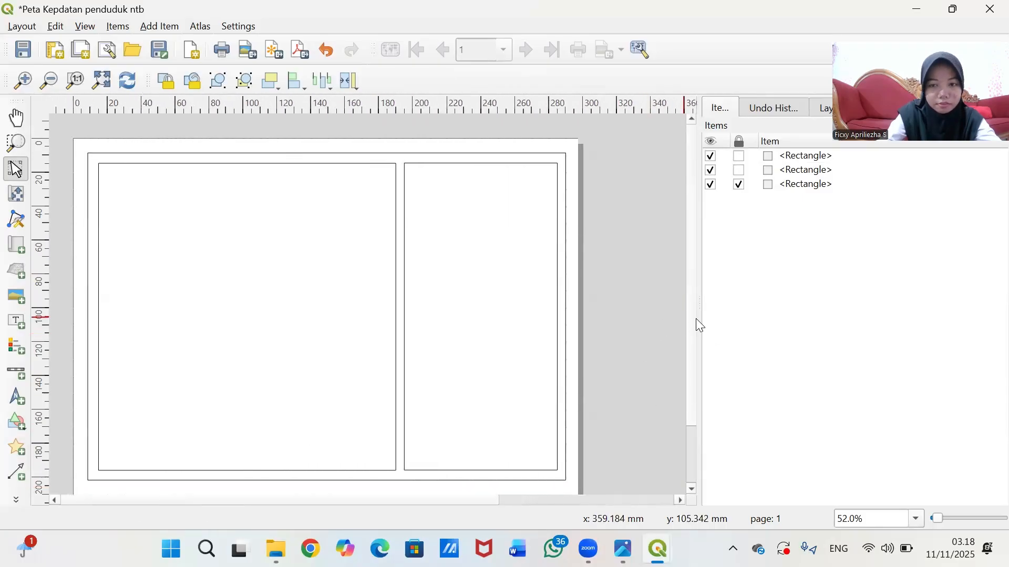
pyautogui.scroll(-2, 690, 326)
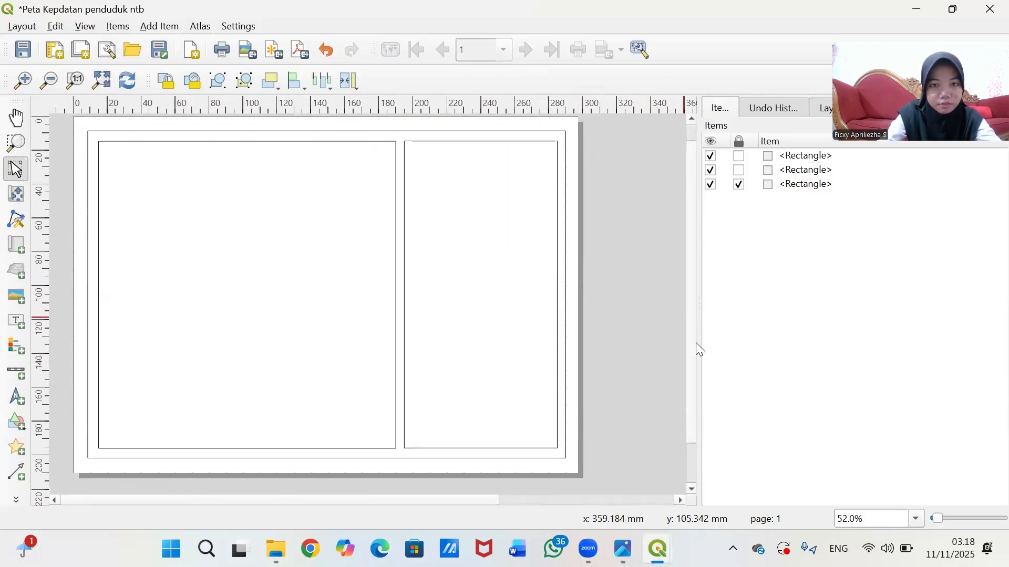
pyautogui.click(740, 157)
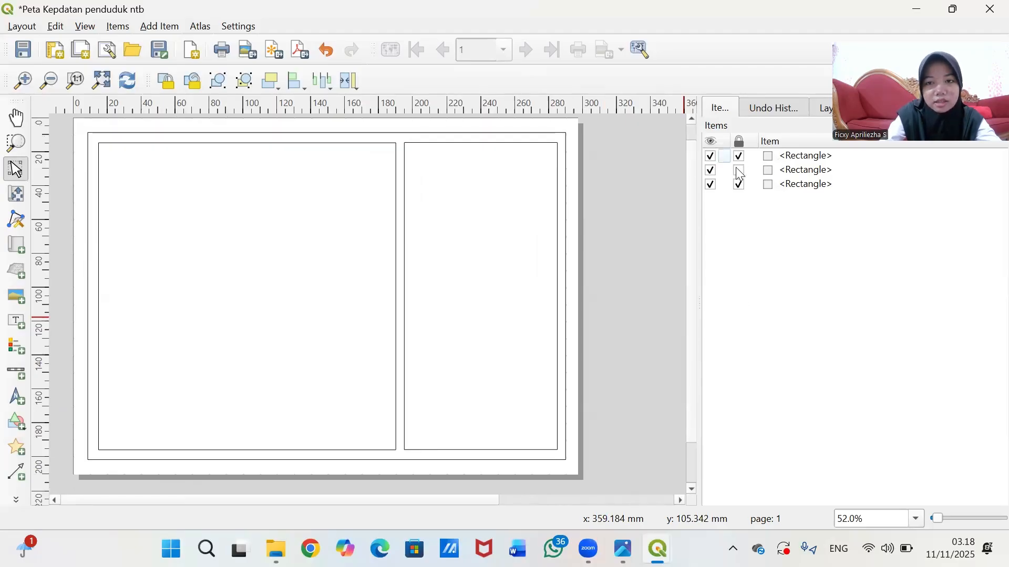
pyautogui.click(740, 171)
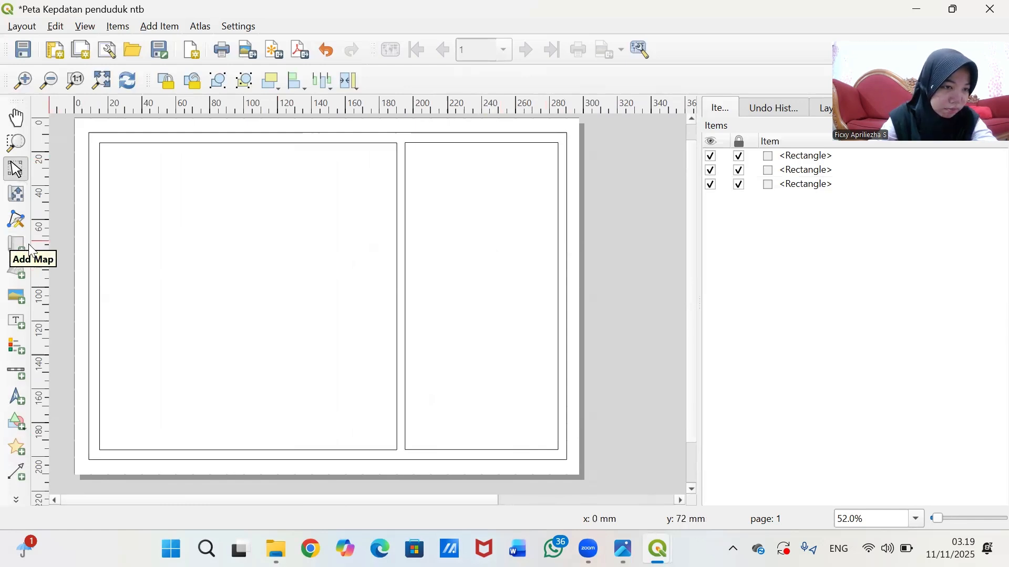
# - Draw a Map 1 frame showing the NTB density map inside the left panel and nudge it into alignment
pyautogui.click(16, 255)
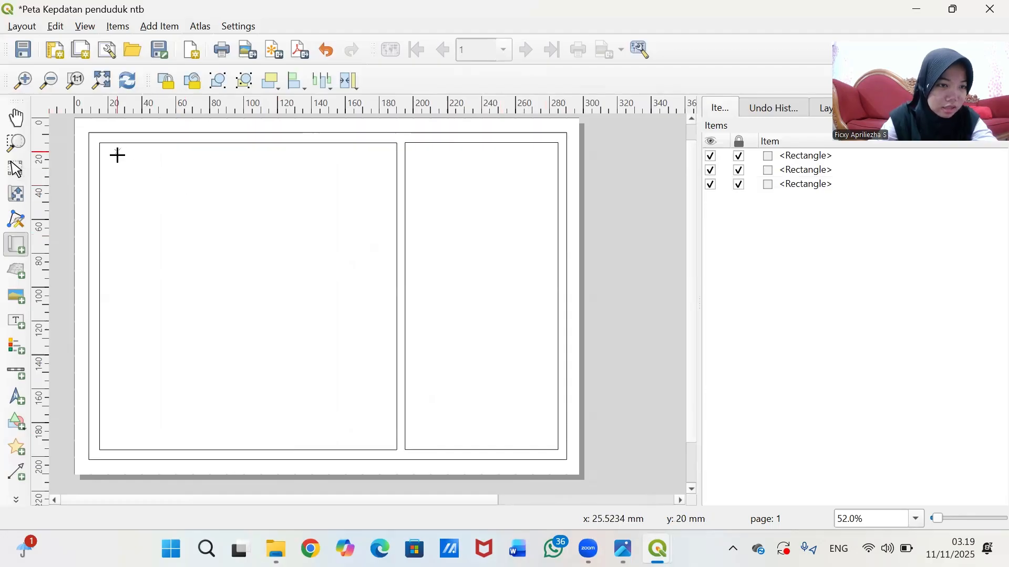
pyautogui.moveTo(114, 160); pyautogui.dragTo(382, 435)
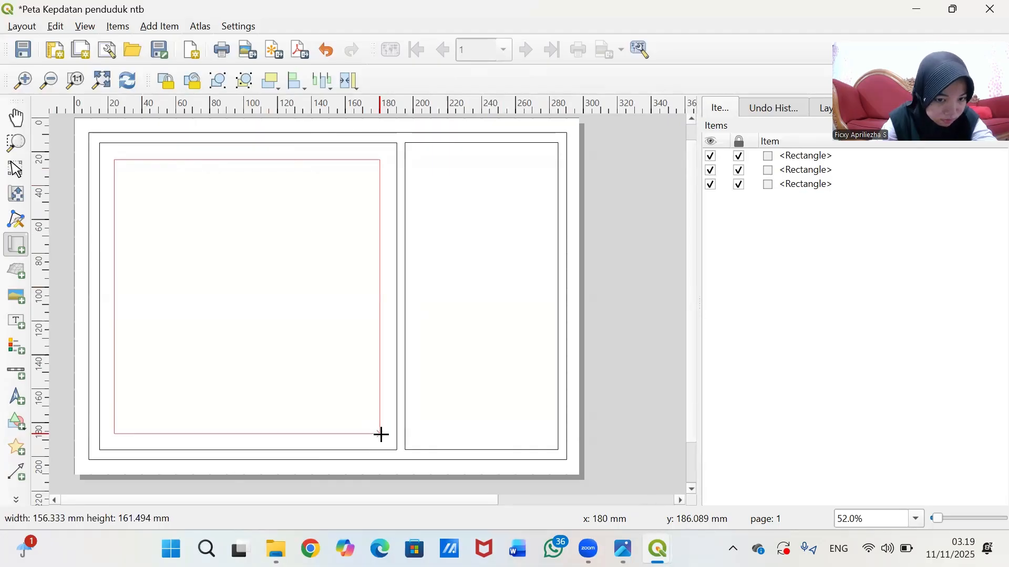
pyautogui.moveTo(382, 435); pyautogui.dragTo(384, 432)
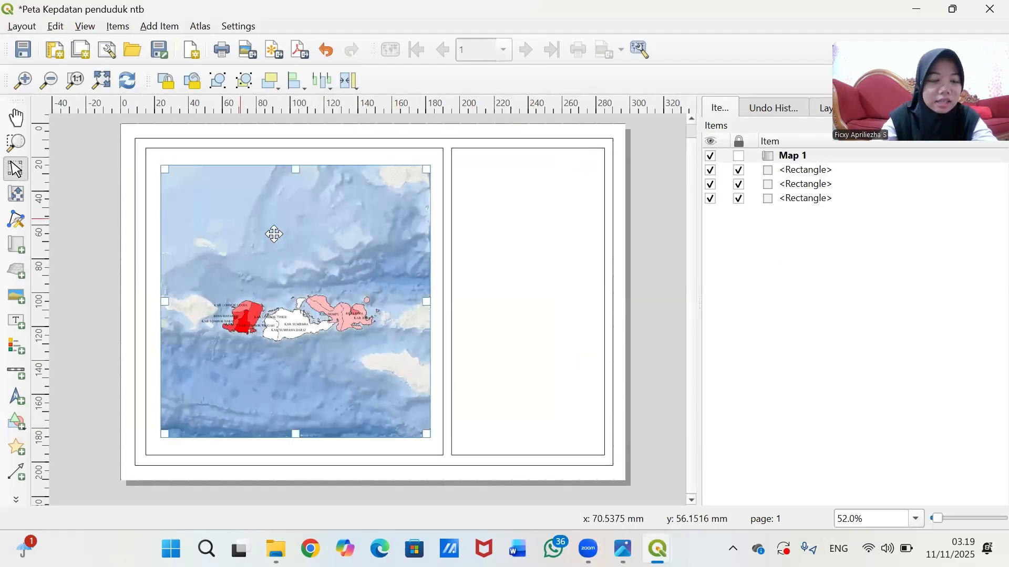
pyautogui.moveTo(297, 303); pyautogui.dragTo(296, 304)
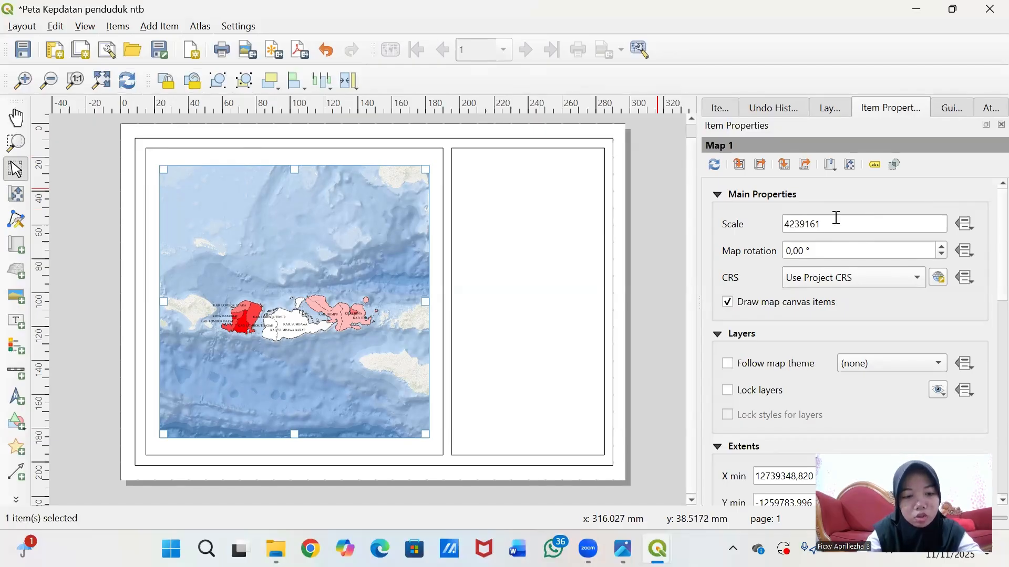
# - Change Map 1's scale from 4239161 to 2000000
pyautogui.moveTo(836, 217); pyautogui.dragTo(786, 221)
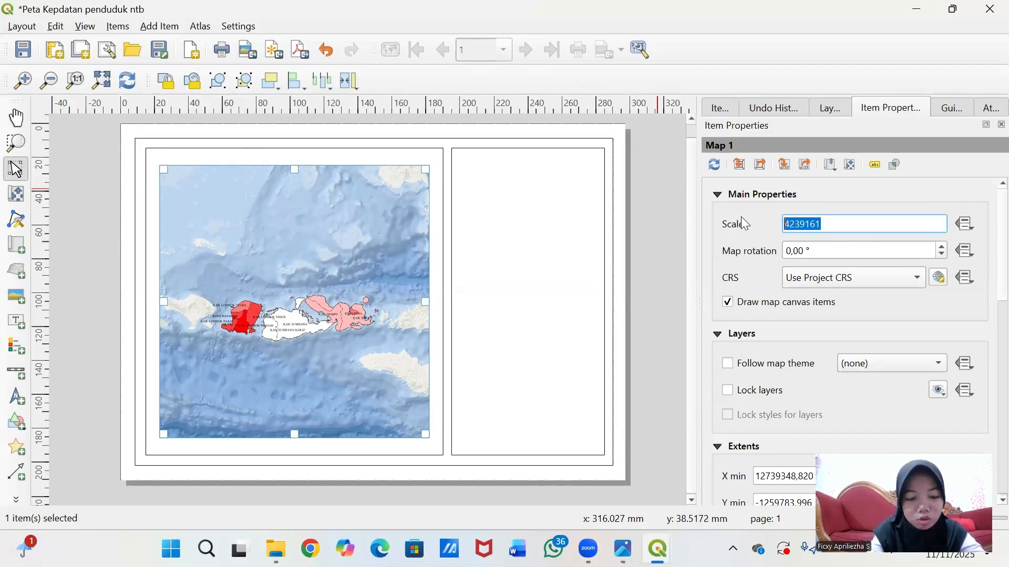
pyautogui.write('20000')
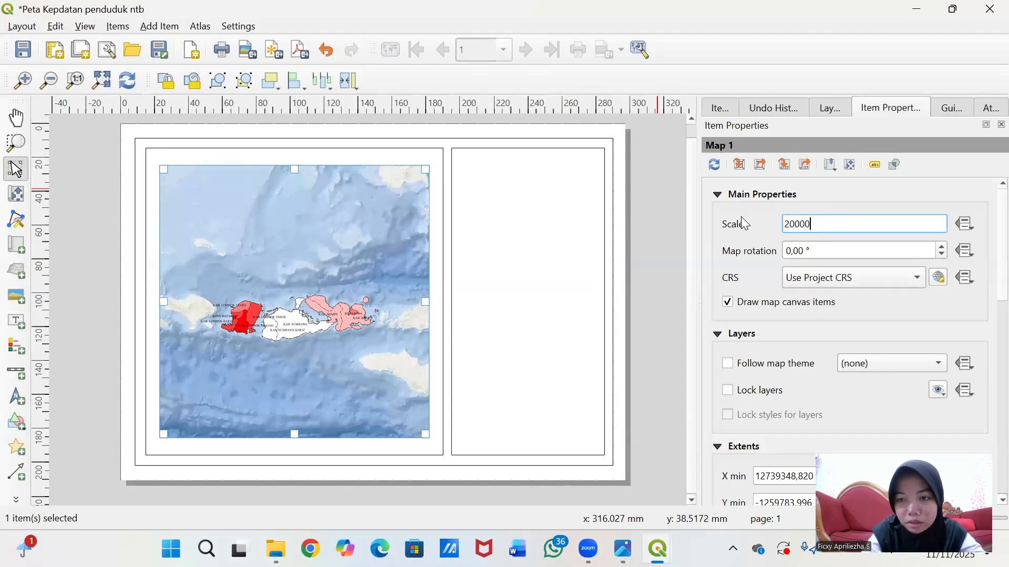
pyautogui.write('00')
pyautogui.press('Return')
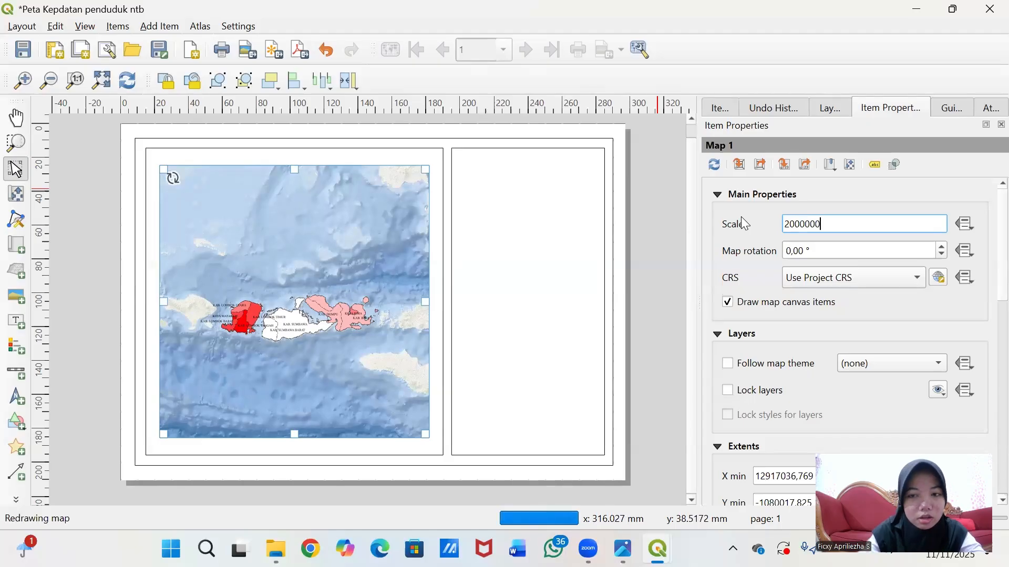
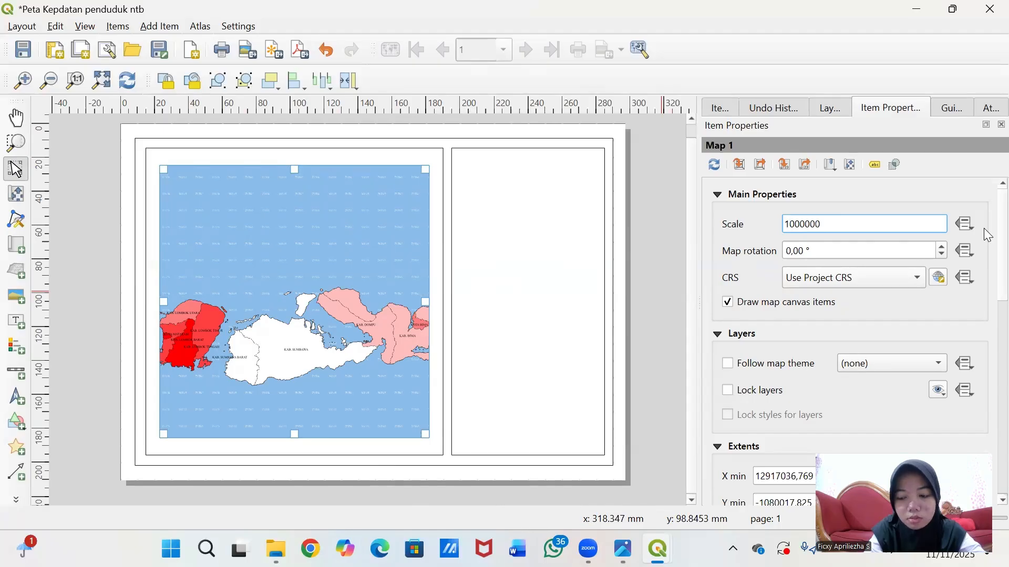
# - Try map scales 1000000 and 4000000, then settle on 3000000 for Map 1
pyautogui.press('Return')
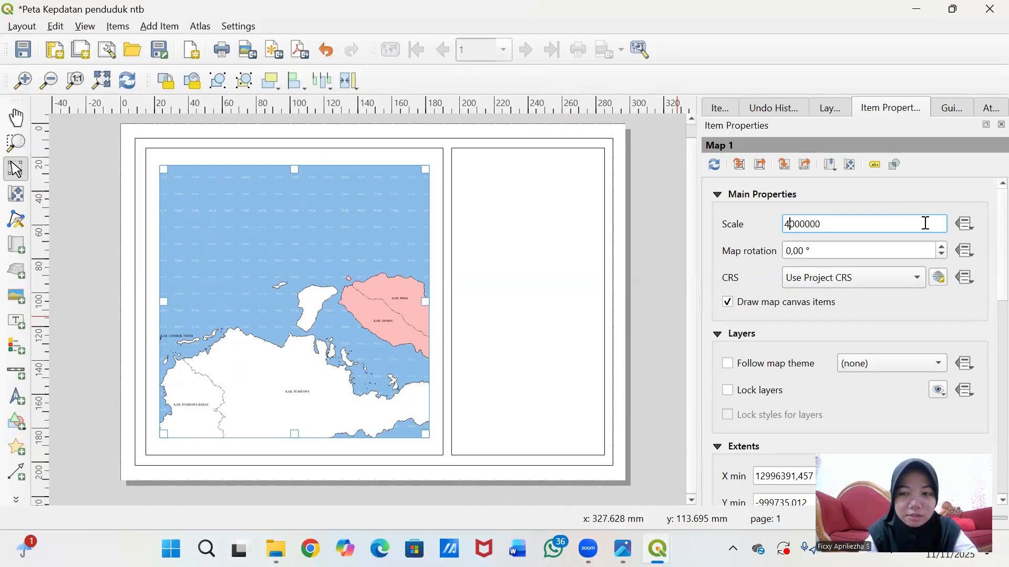
pyautogui.press('Return')
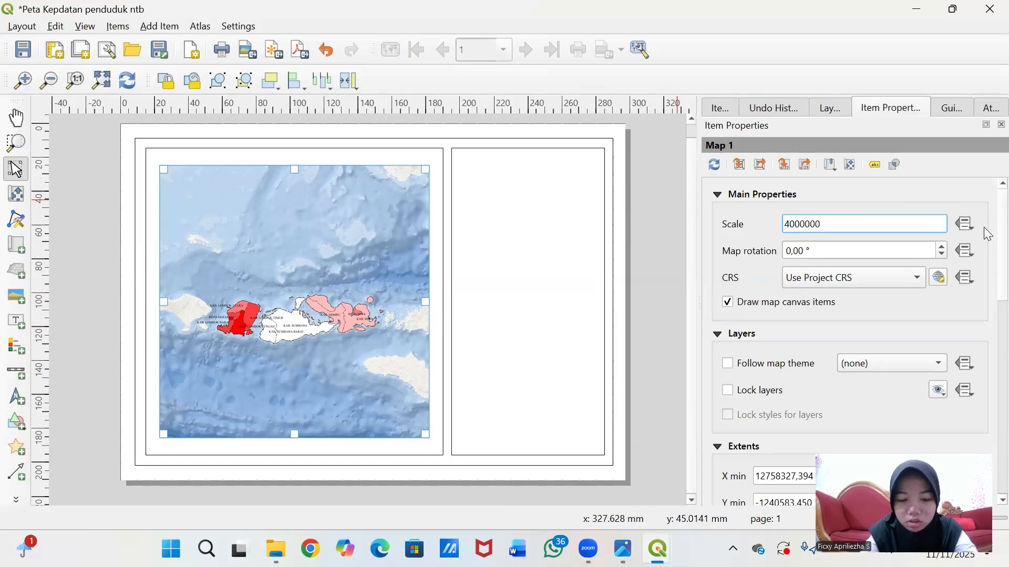
pyautogui.press('Return')
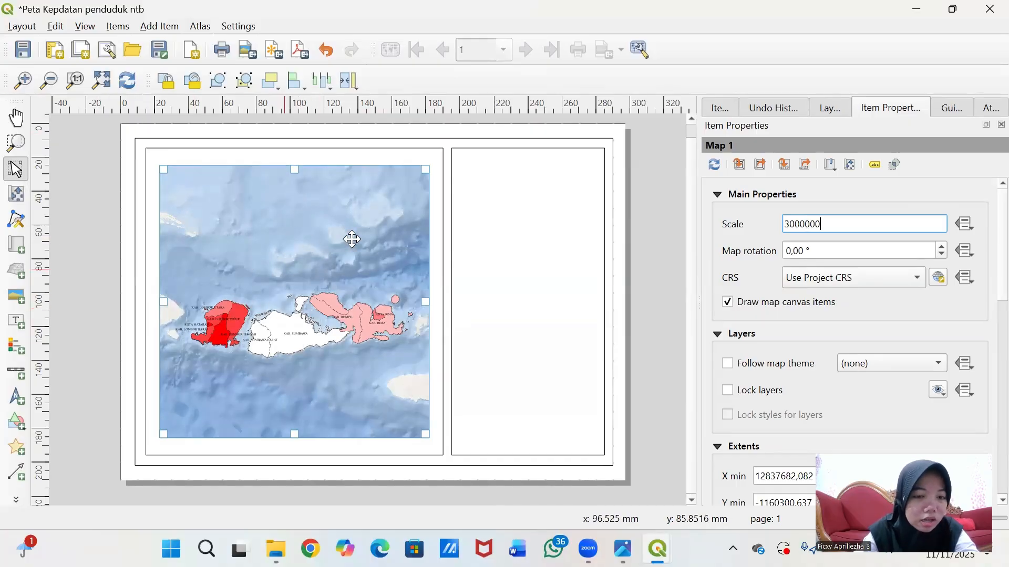
# - Move the NTB islands slightly upward within Map 1 using Move Item Content
pyautogui.click(16, 194)
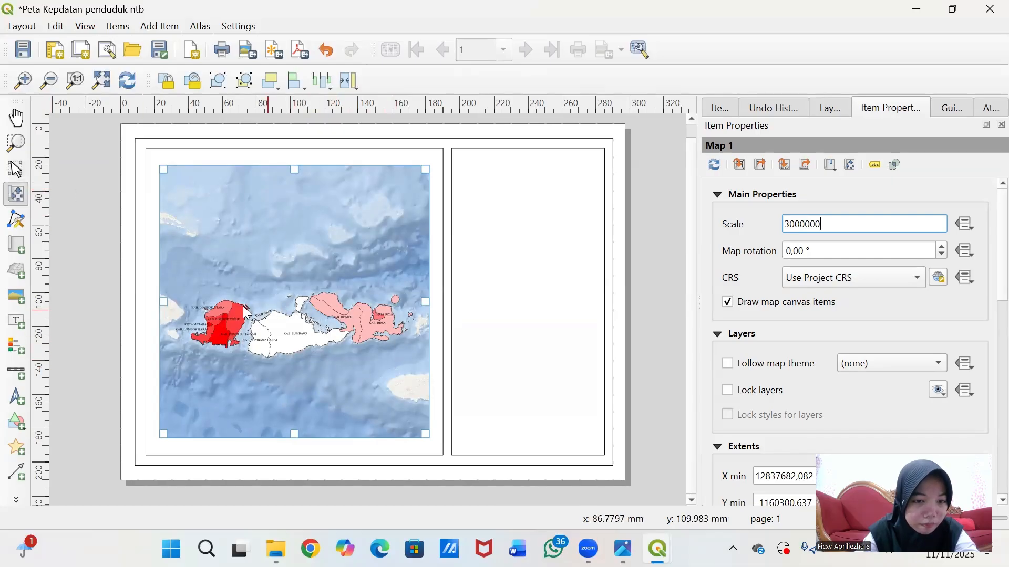
pyautogui.moveTo(343, 362); pyautogui.dragTo(342, 355)
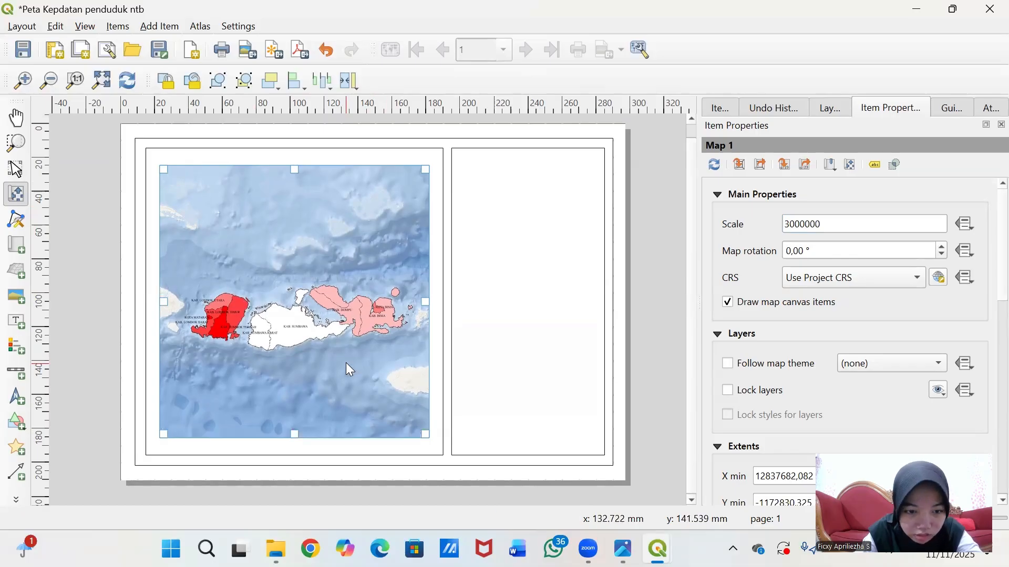
pyautogui.moveTo(345, 362); pyautogui.dragTo(345, 361)
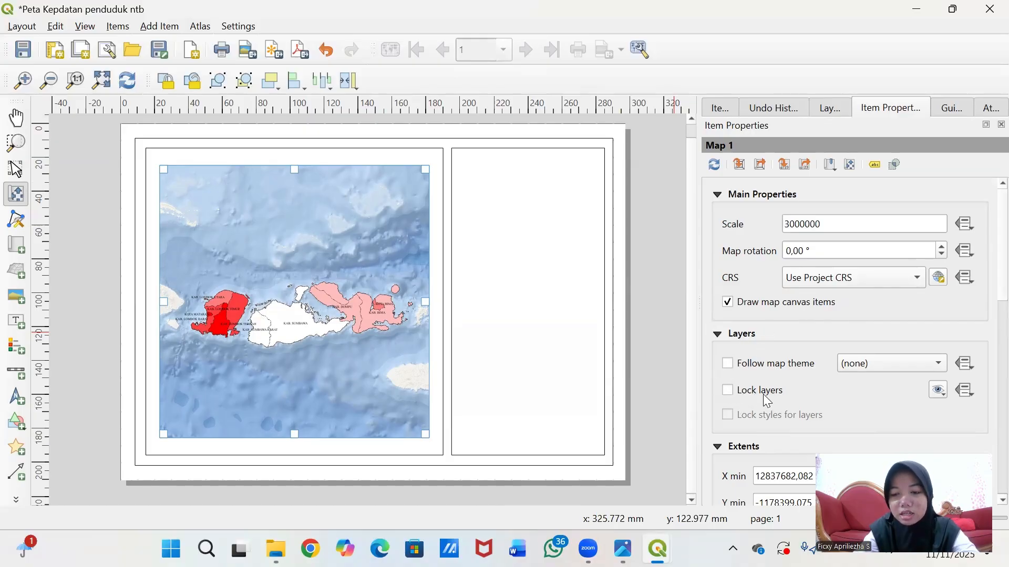
# - Tick Lock layers and Lock styles for layers on Map 1
pyautogui.scroll(-1, 765, 395)
pyautogui.click(731, 343)
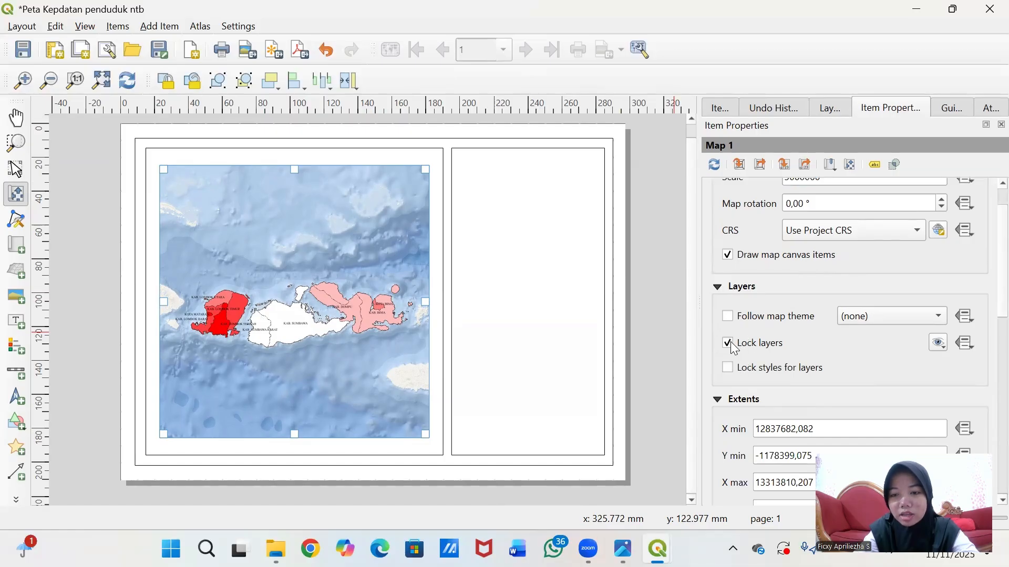
pyautogui.click(729, 371)
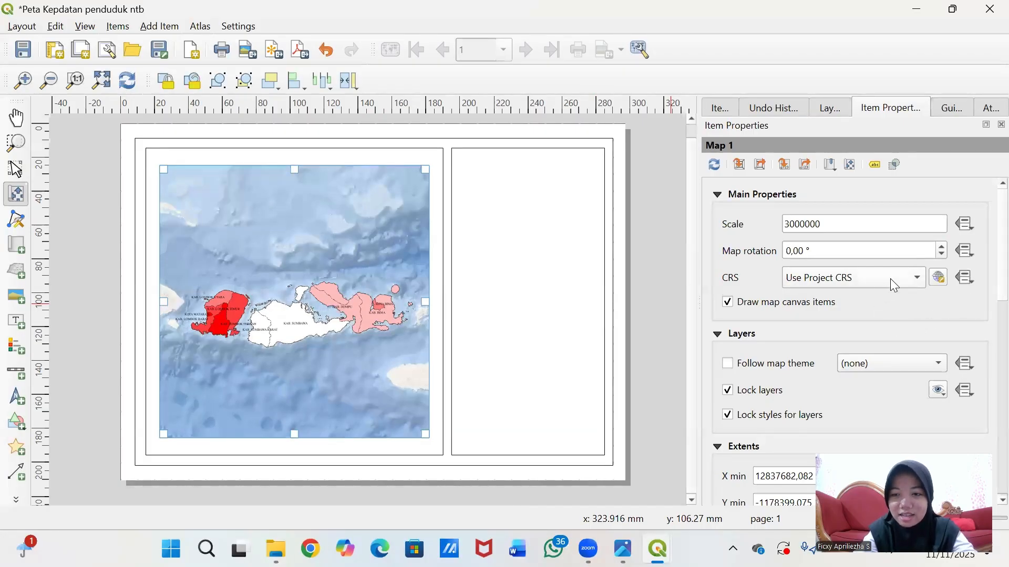
pyautogui.scroll(-5, 818, 289)
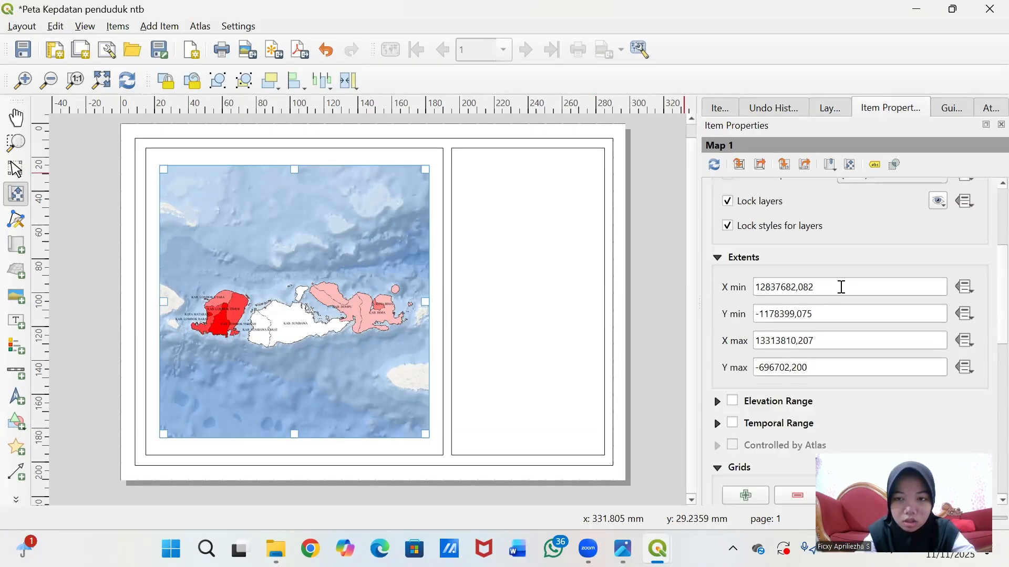
pyautogui.scroll(-4, 820, 295)
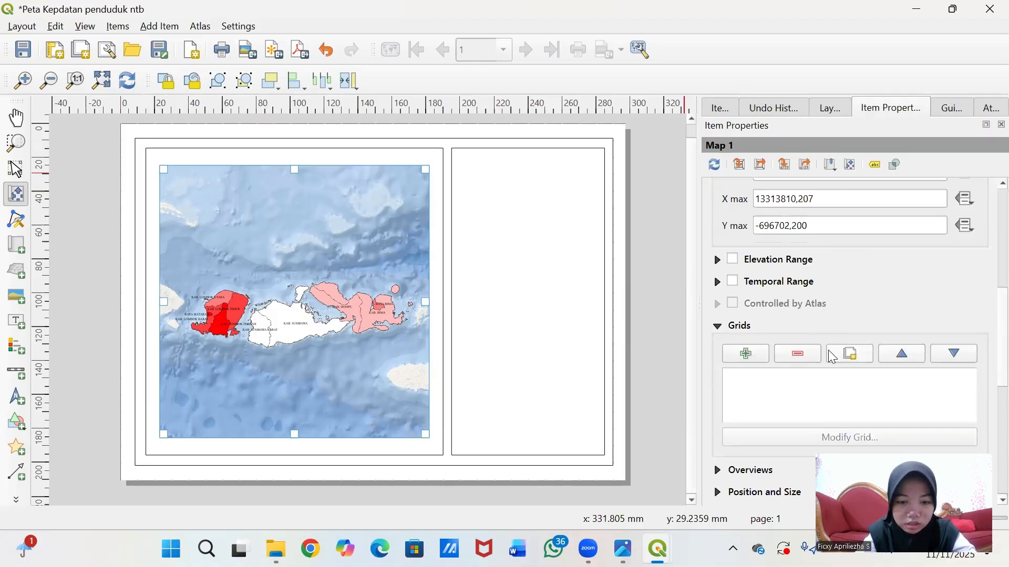
# - Add Grid 1 to the map and bring up its coordinate system options
pyautogui.click(751, 354)
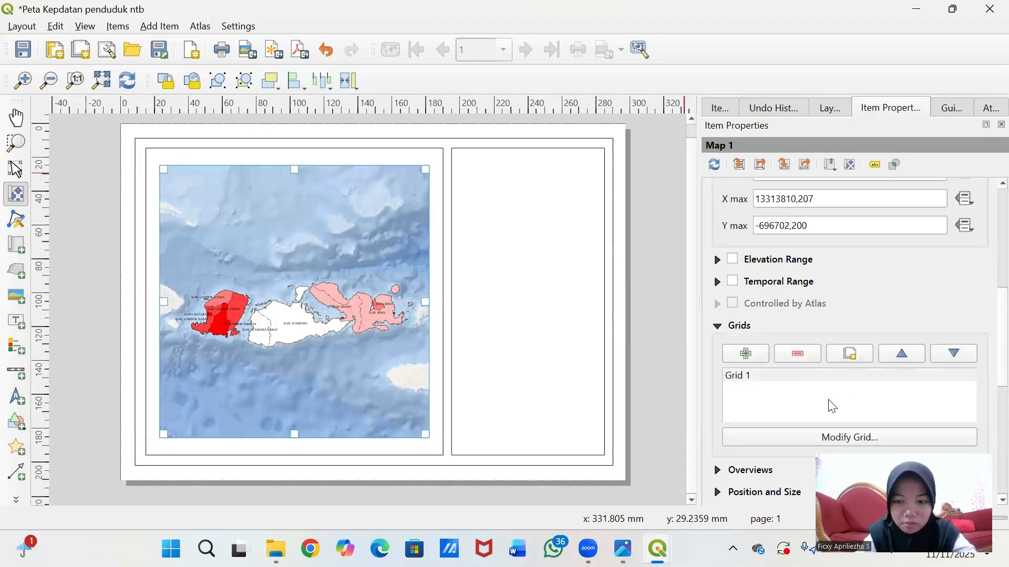
pyautogui.click(815, 378)
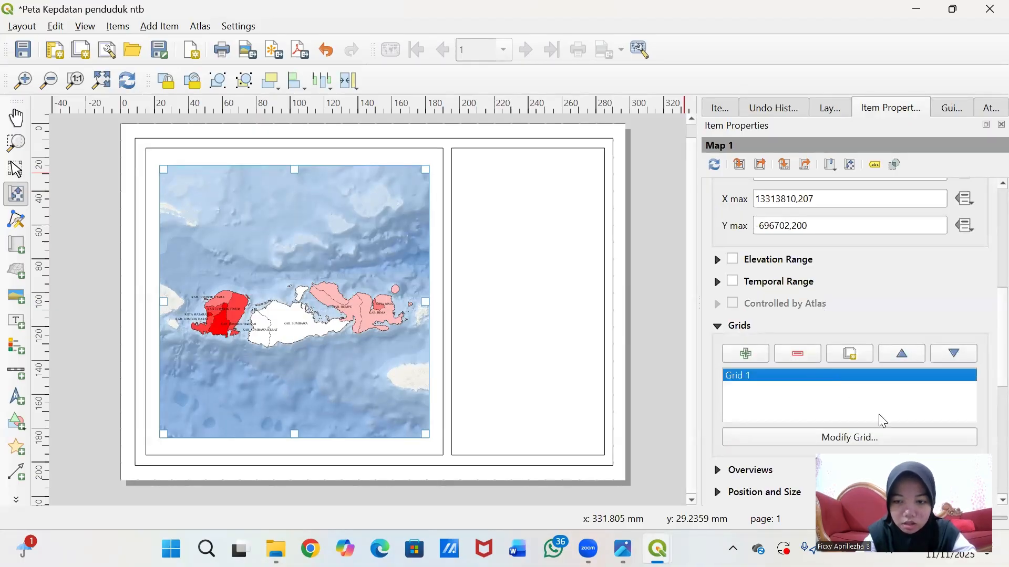
pyautogui.click(856, 438)
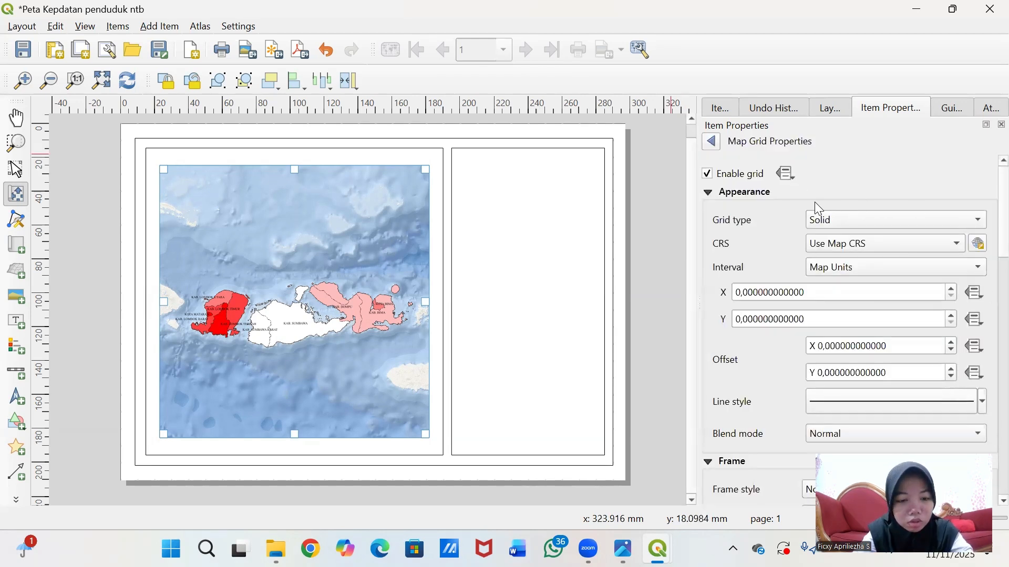
pyautogui.click(740, 292)
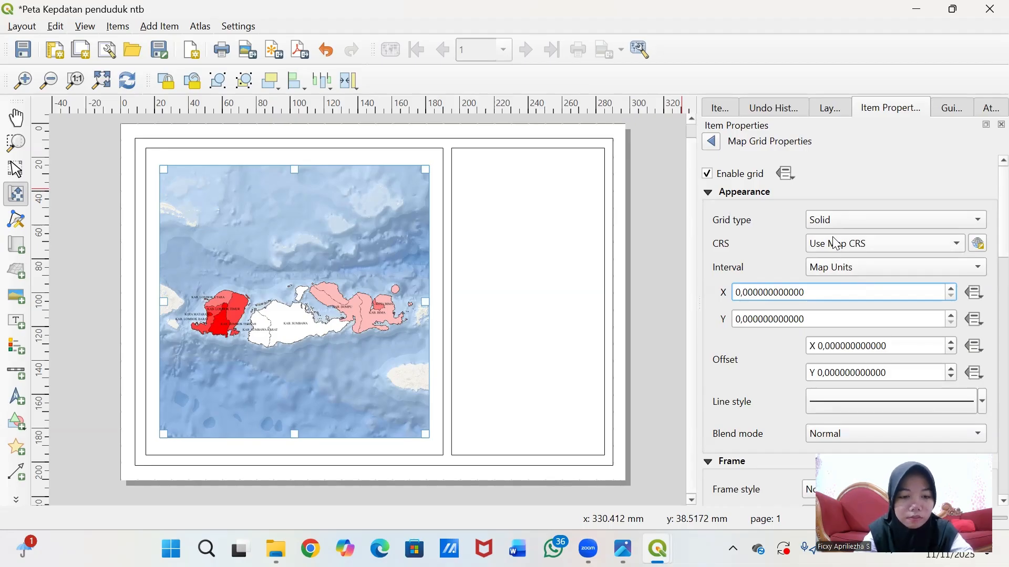
pyautogui.click(976, 247)
pyautogui.click(785, 163)
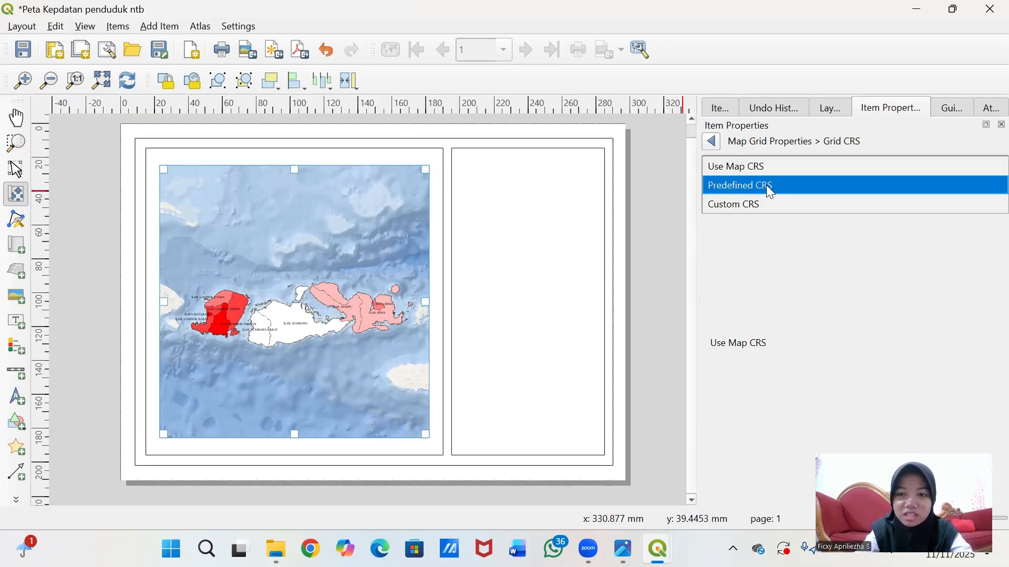
# - Give Grid 1 the predefined EPSG:4326 - WGS 84 coordinate system
pyautogui.click(766, 186)
pyautogui.click(785, 188)
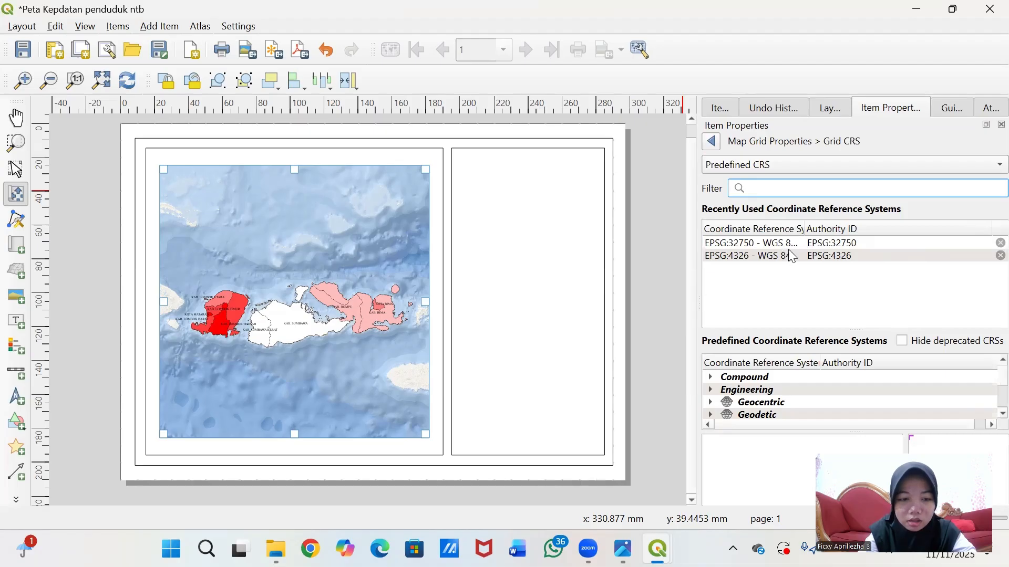
pyautogui.click(850, 259)
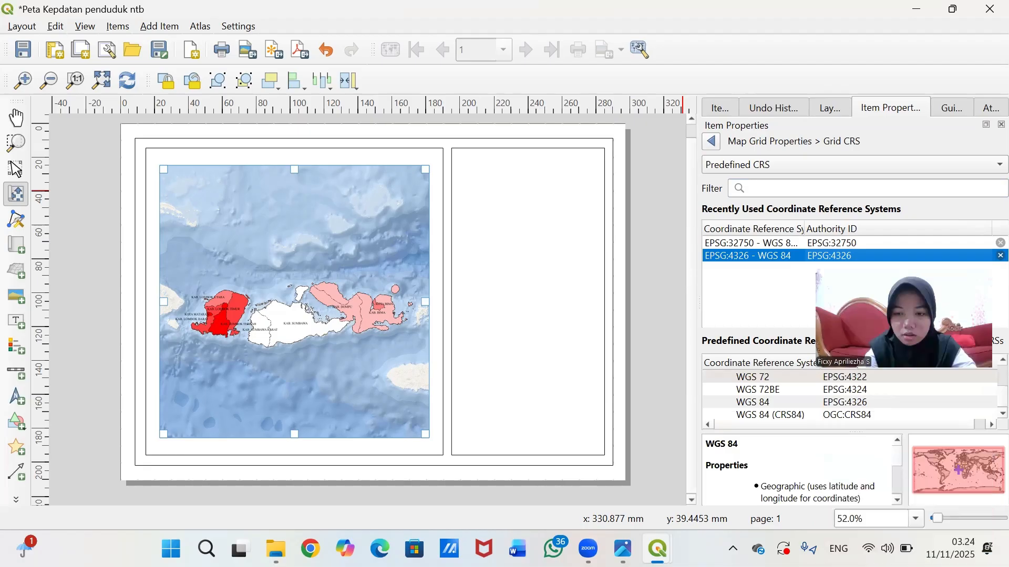
pyautogui.moveTo(949, 339); pyautogui.dragTo(940, 525)
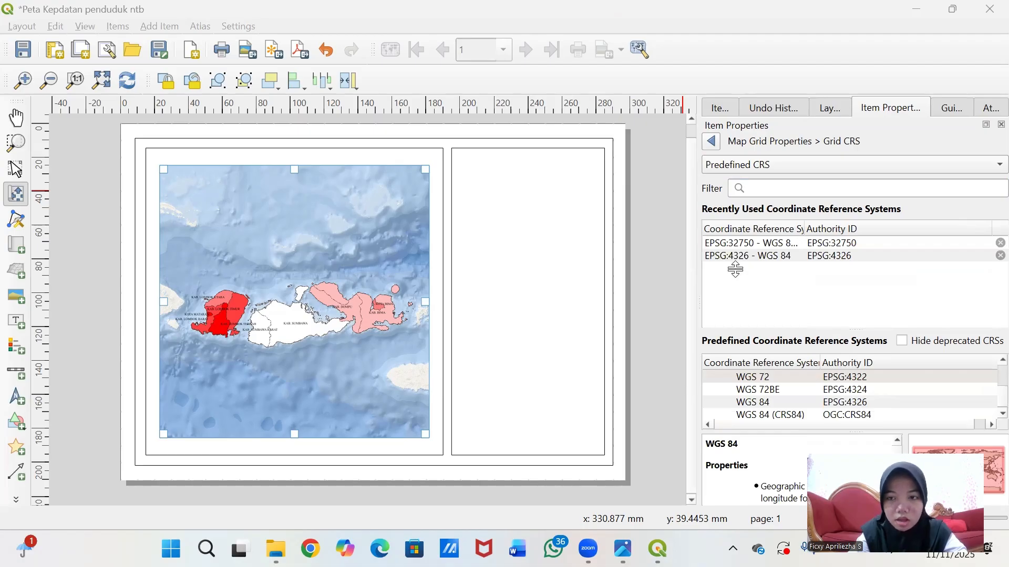
pyautogui.click(767, 253)
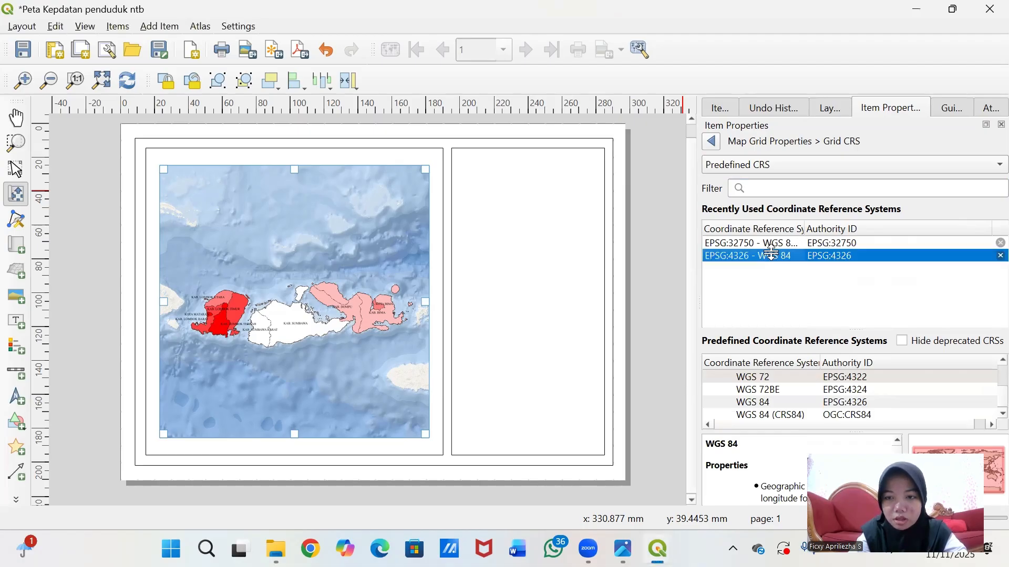
pyautogui.click(711, 141)
# - Set the grid frame style to interior and exterior ticks
pyautogui.scroll(-3, 944, 297)
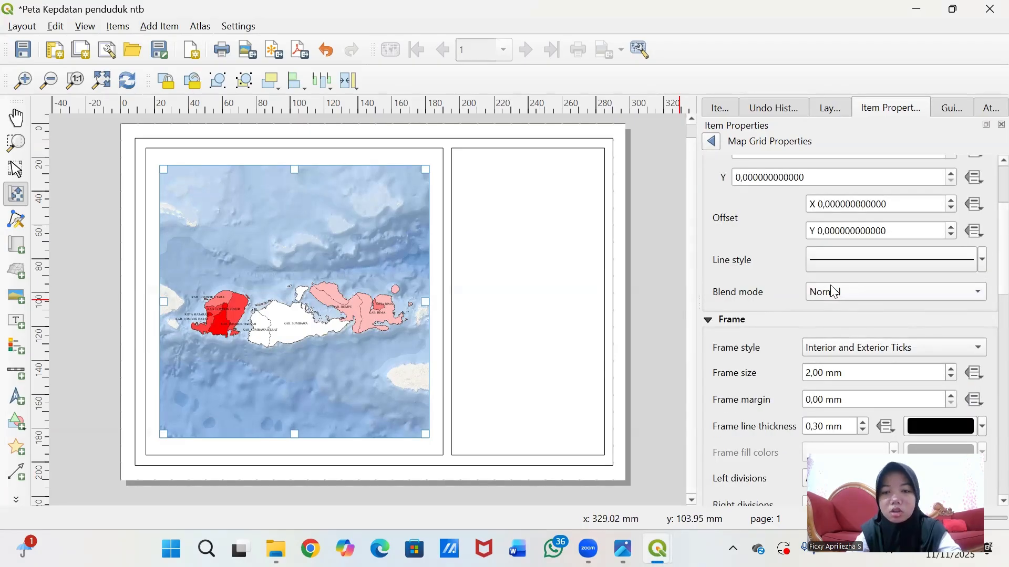
pyautogui.scroll(2, 810, 240)
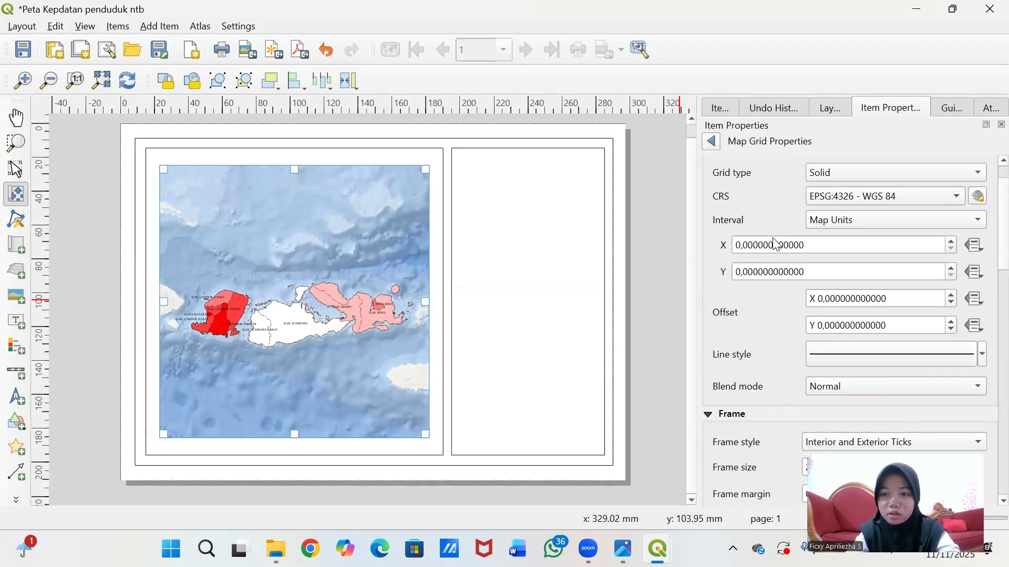
pyautogui.scroll(-1, 730, 317)
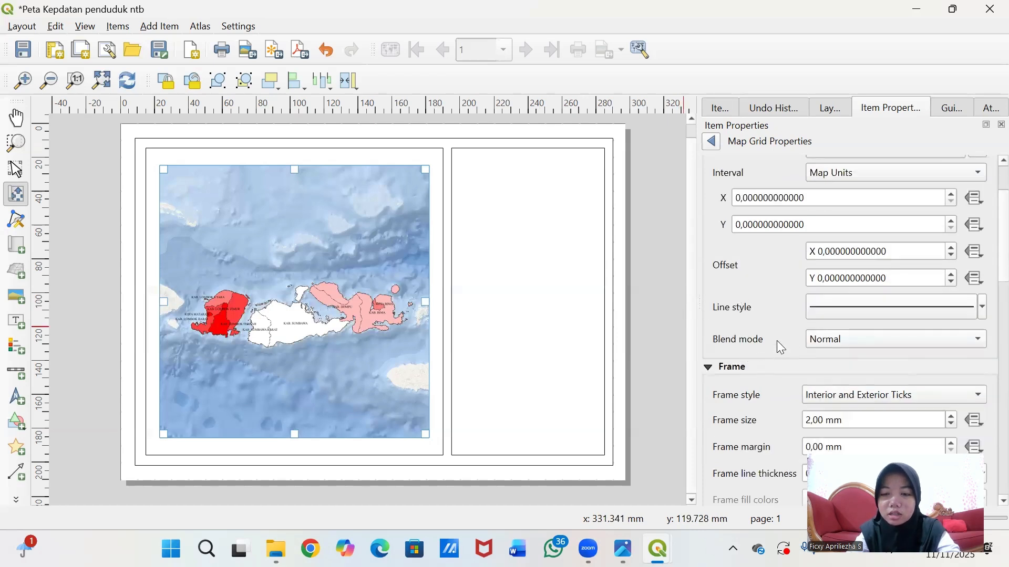
pyautogui.scroll(-1, 743, 331)
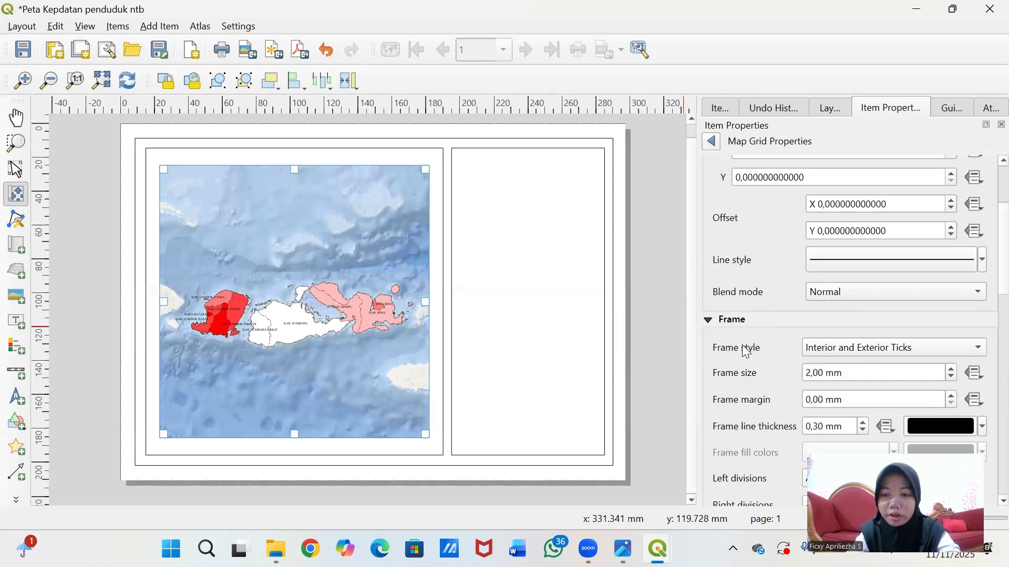
pyautogui.scroll(-1, 746, 351)
pyautogui.click(886, 303)
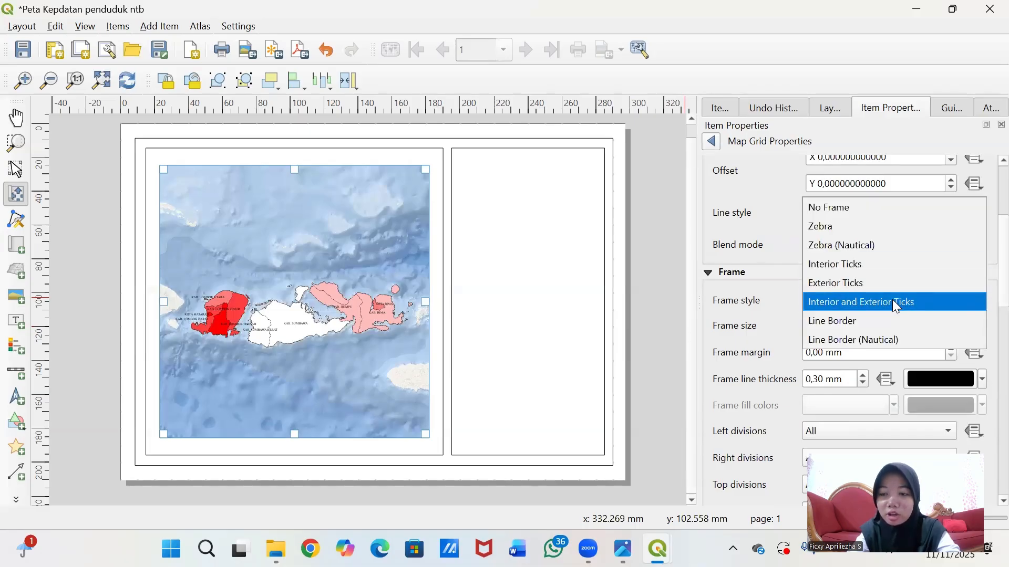
pyautogui.click(892, 302)
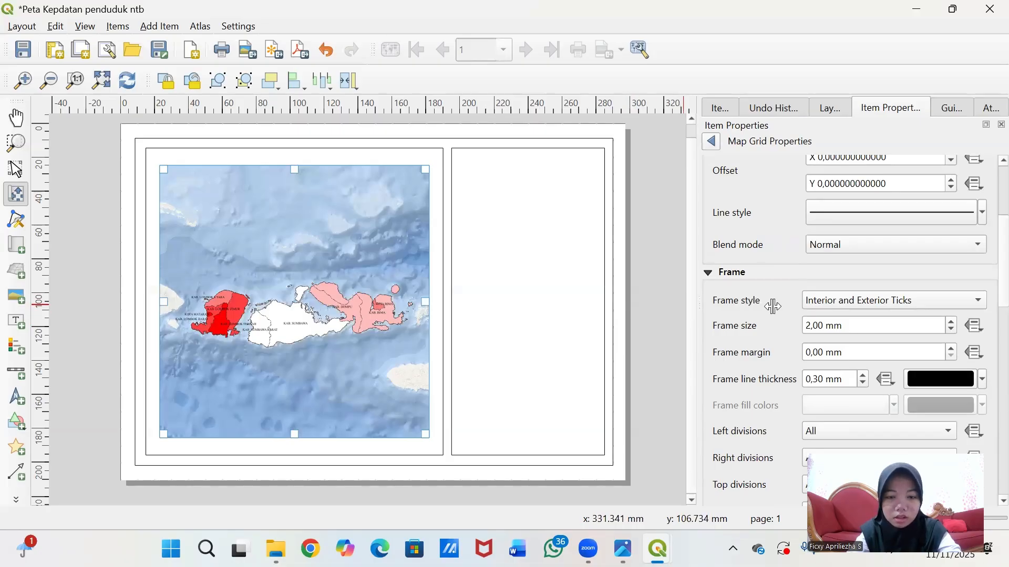
# - Turn on grid coordinate labels in 'Degree, Minute, Second with Suffix' format
pyautogui.scroll(-10, 773, 307)
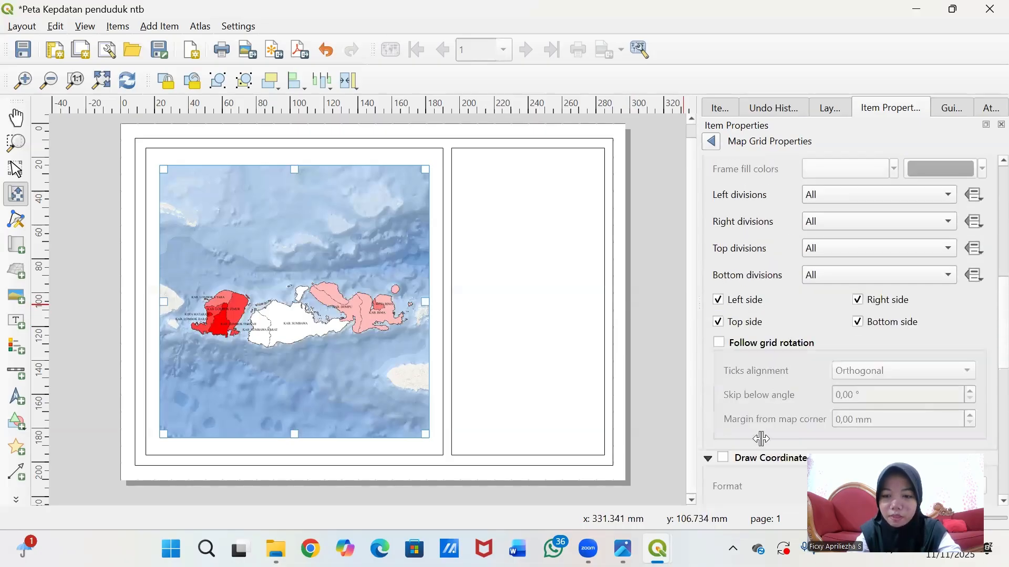
pyautogui.scroll(-3, 751, 436)
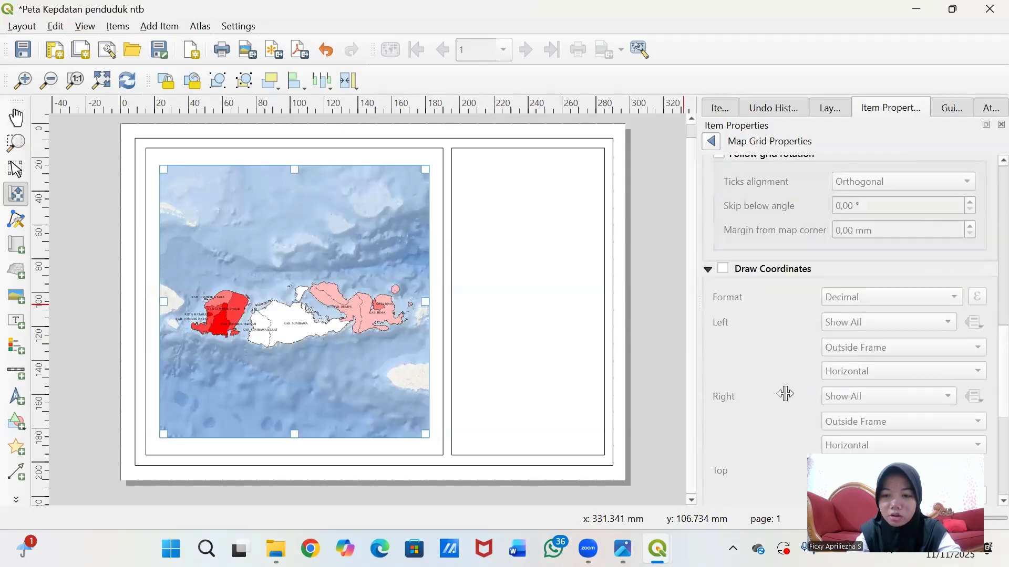
pyautogui.click(722, 268)
pyautogui.click(930, 295)
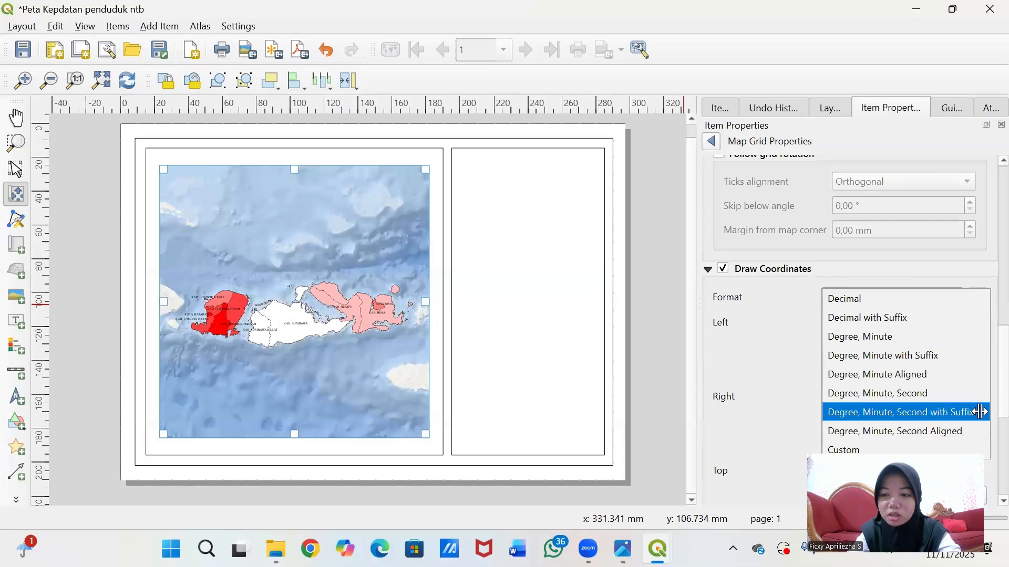
pyautogui.click(958, 412)
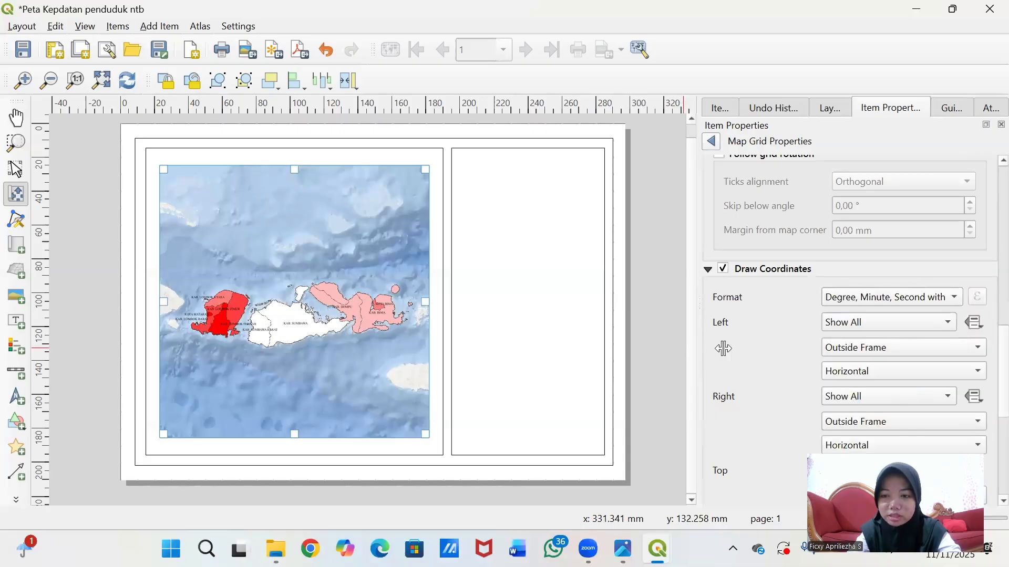
pyautogui.scroll(-6, 778, 349)
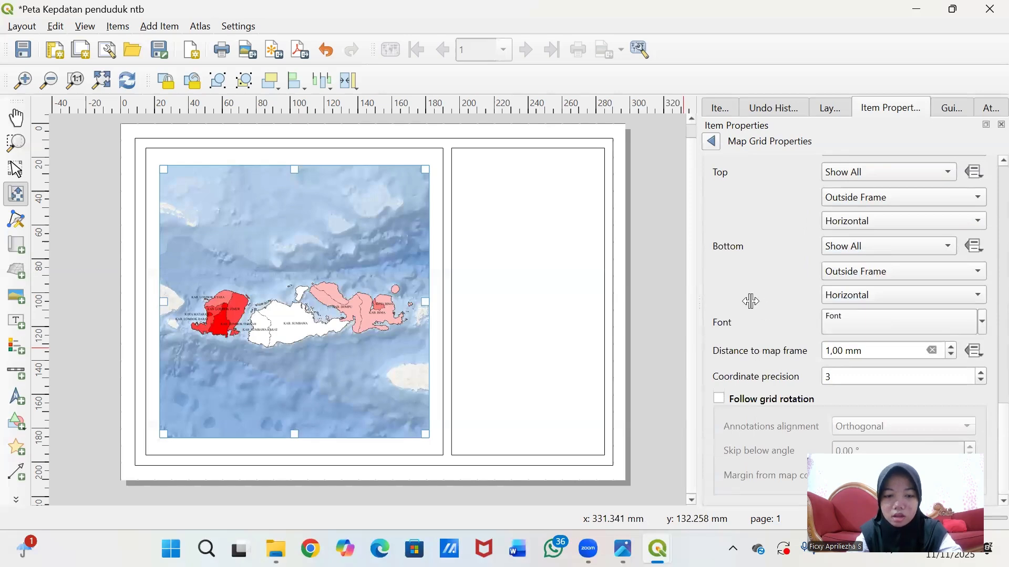
pyautogui.scroll(5, 787, 305)
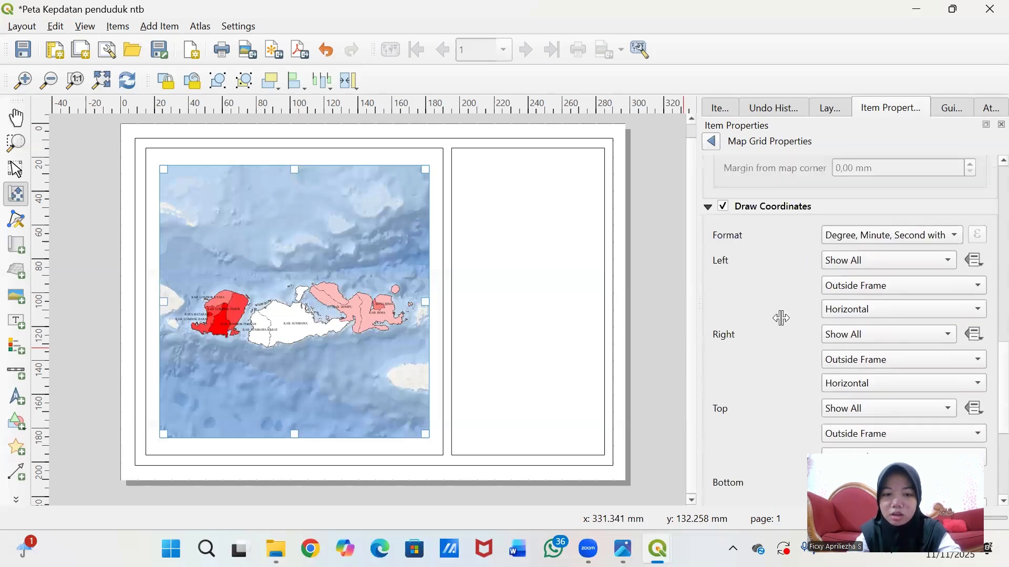
pyautogui.scroll(5, 787, 318)
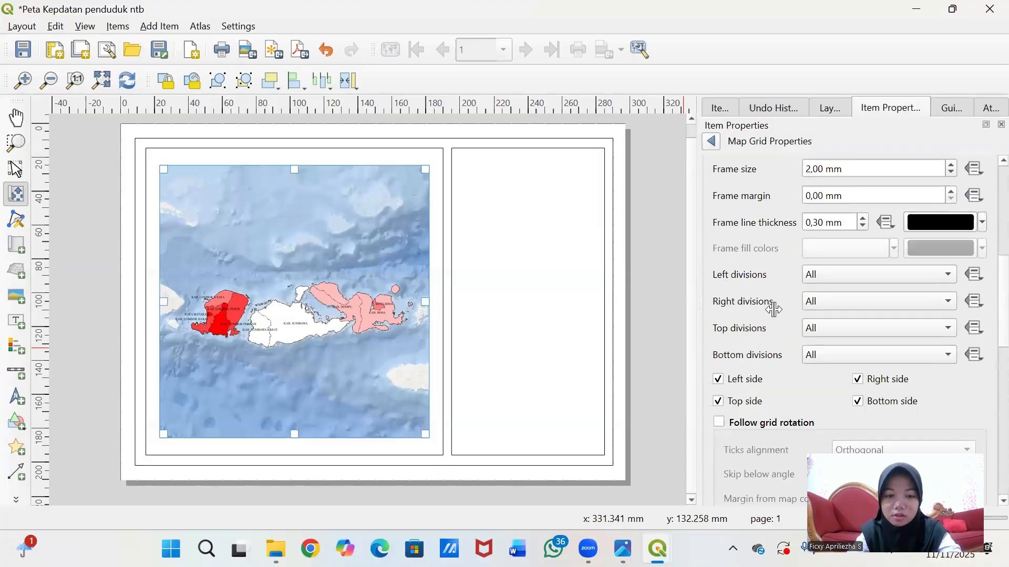
pyautogui.scroll(10, 774, 310)
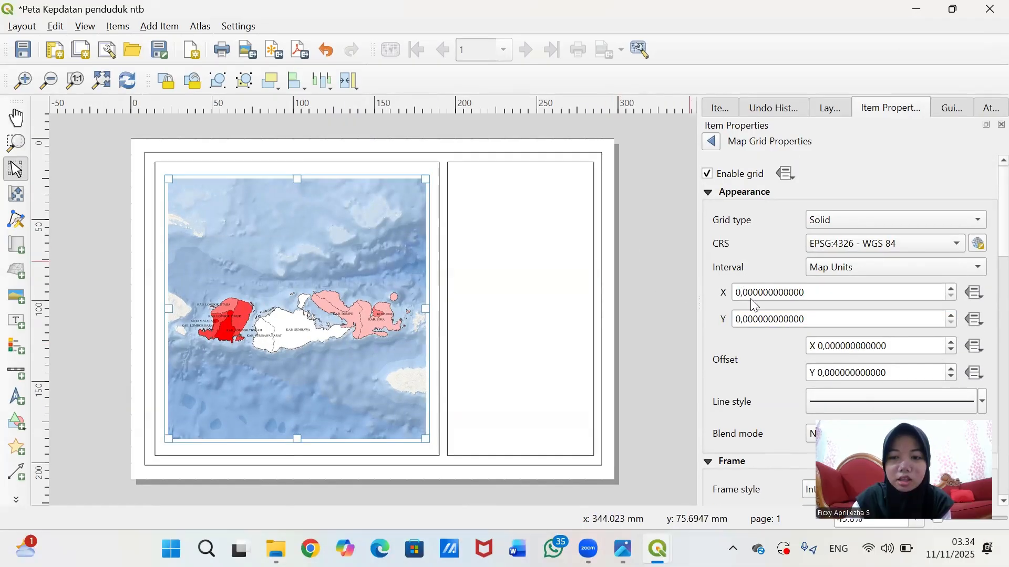
# - Change Grid 1's X and Y intervals to 1 map unit each
pyautogui.click(743, 293)
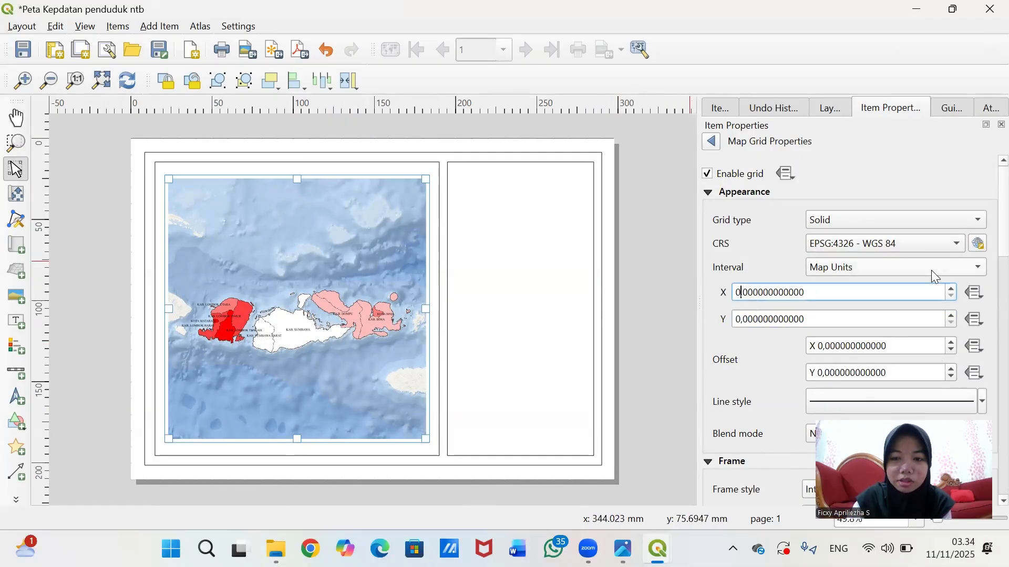
pyautogui.press('BackSpace')
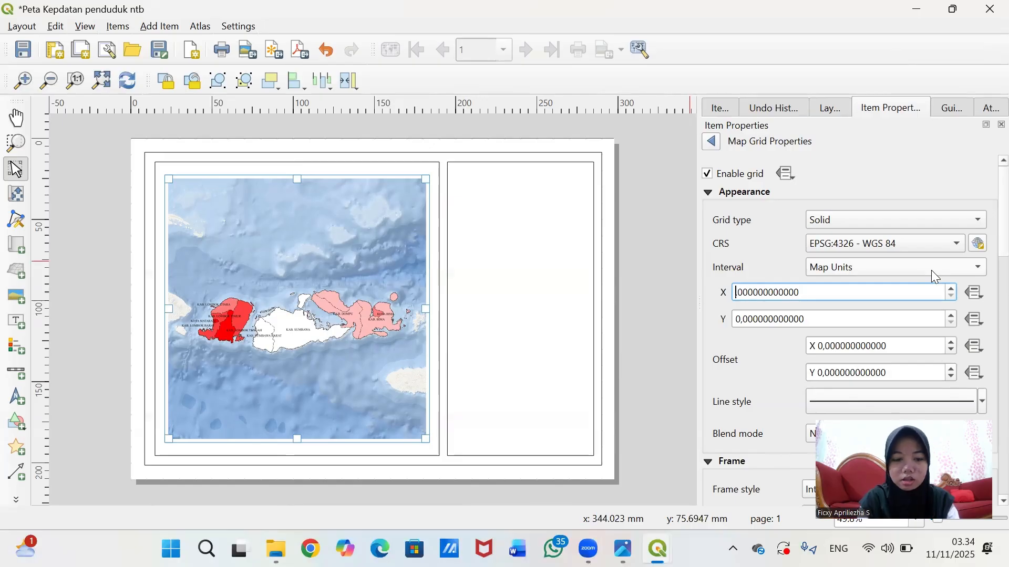
pyautogui.write('1')
pyautogui.click(739, 323)
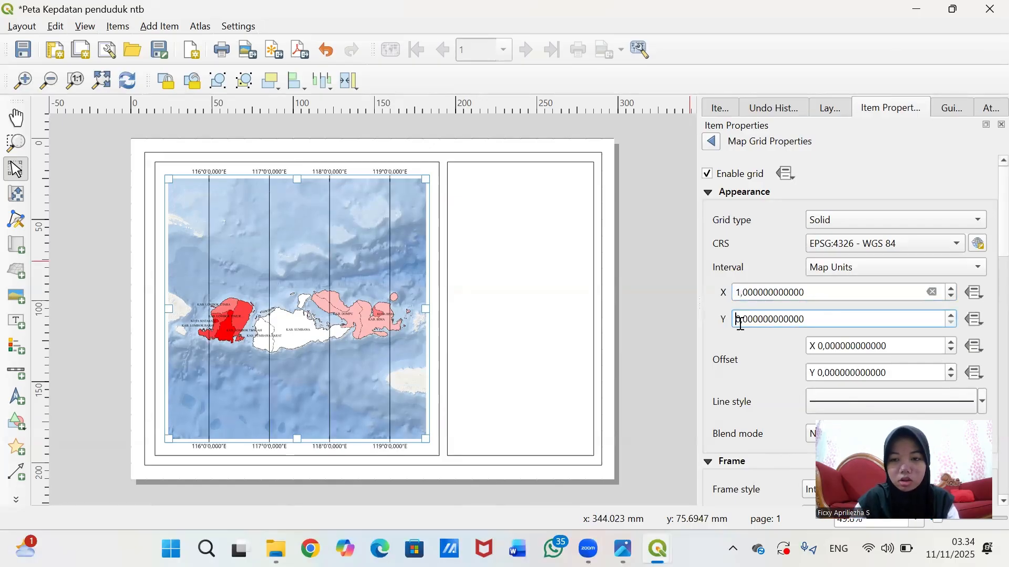
pyautogui.press('BackSpace')
pyautogui.write('1')
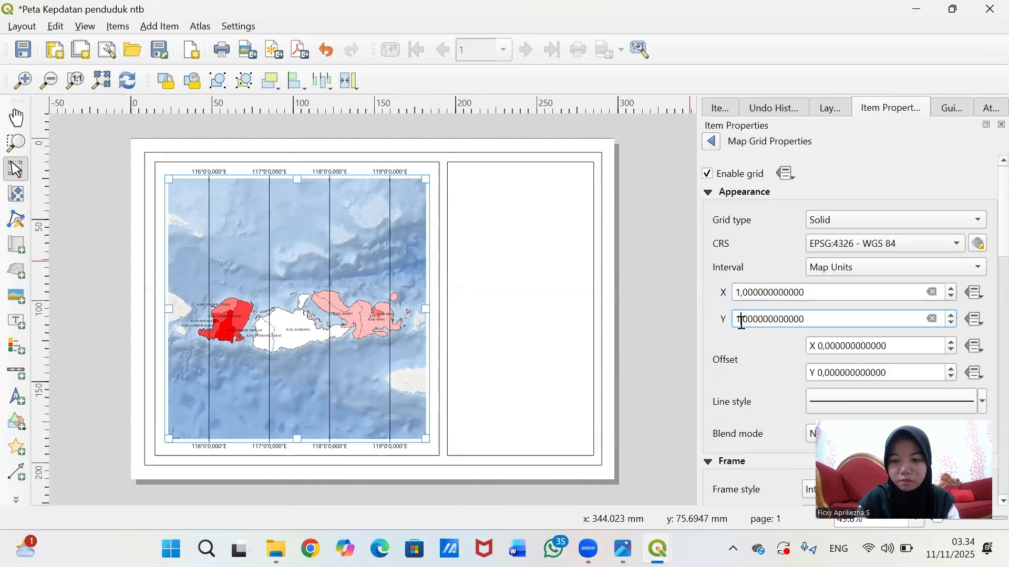
pyautogui.press('Return')
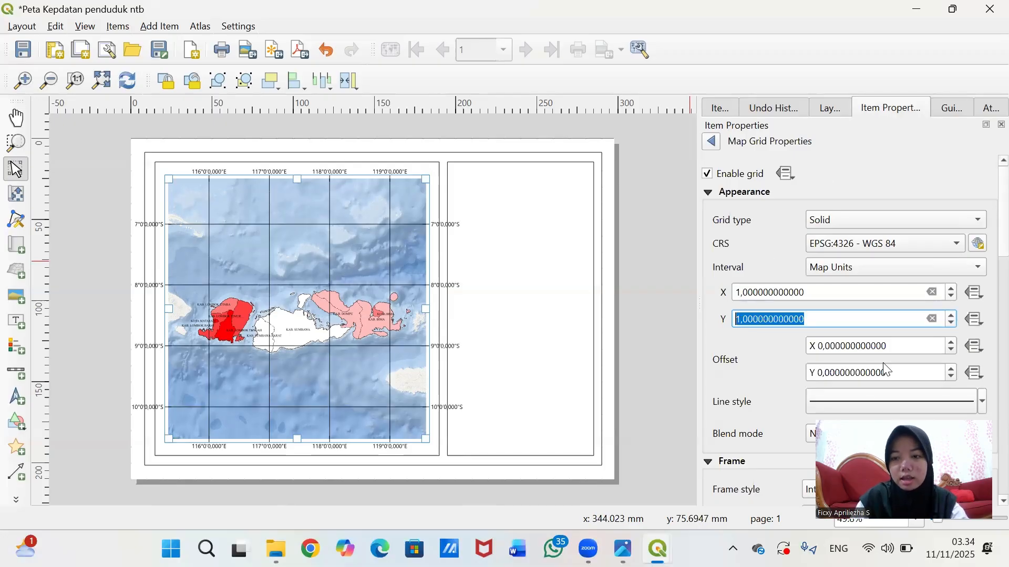
pyautogui.click(770, 356)
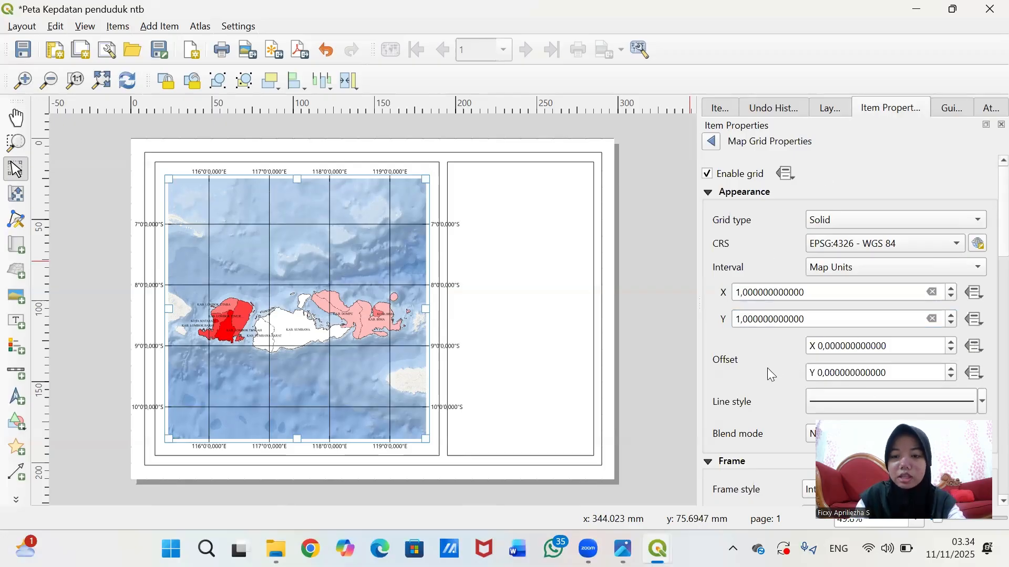
pyautogui.scroll(-2, 767, 368)
# - Color the grid's Simple Line dark blue
pyautogui.click(854, 351)
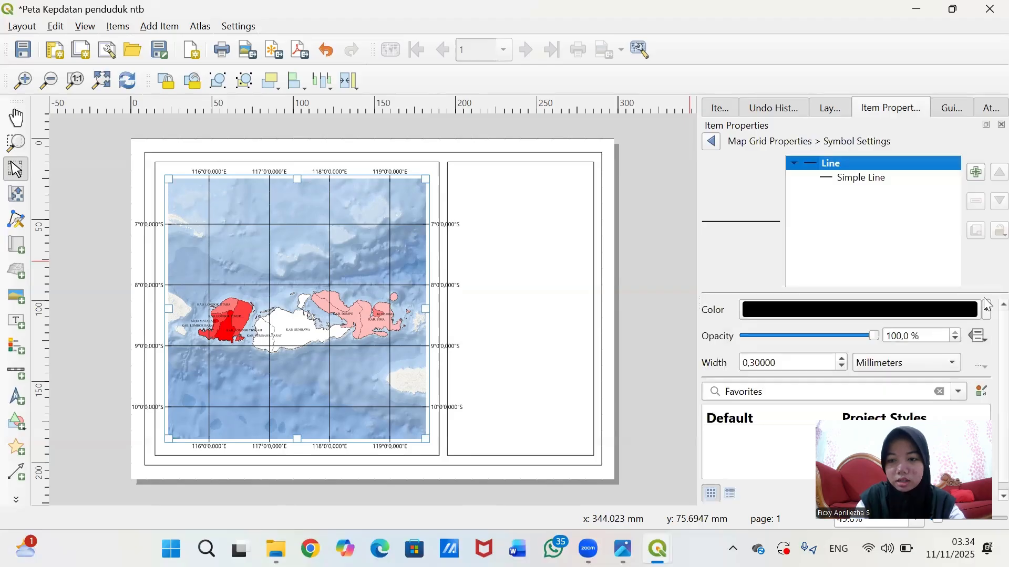
pyautogui.click(878, 180)
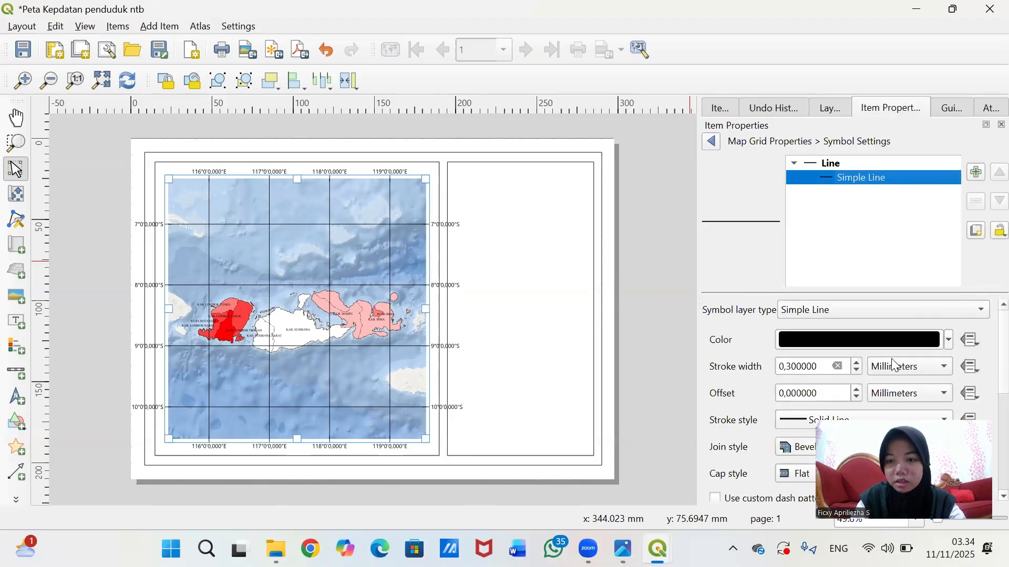
pyautogui.scroll(-1, 882, 348)
pyautogui.scroll(1, 904, 336)
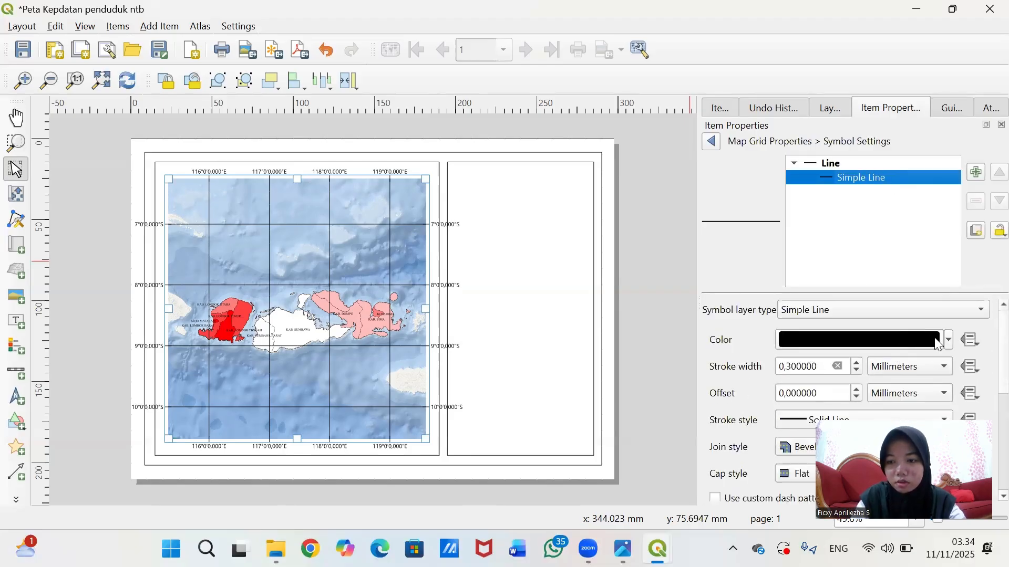
pyautogui.click(949, 340)
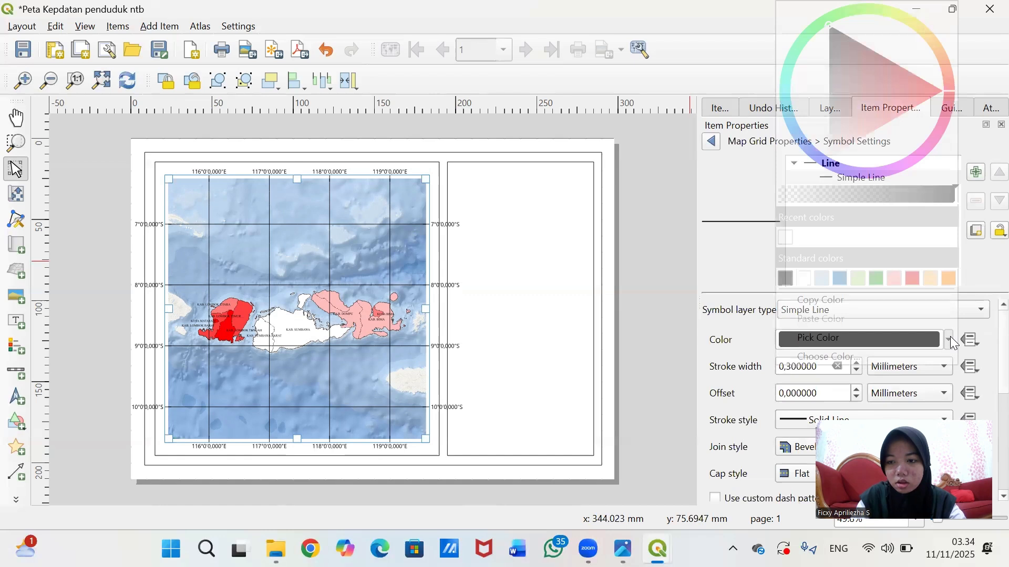
pyautogui.click(840, 280)
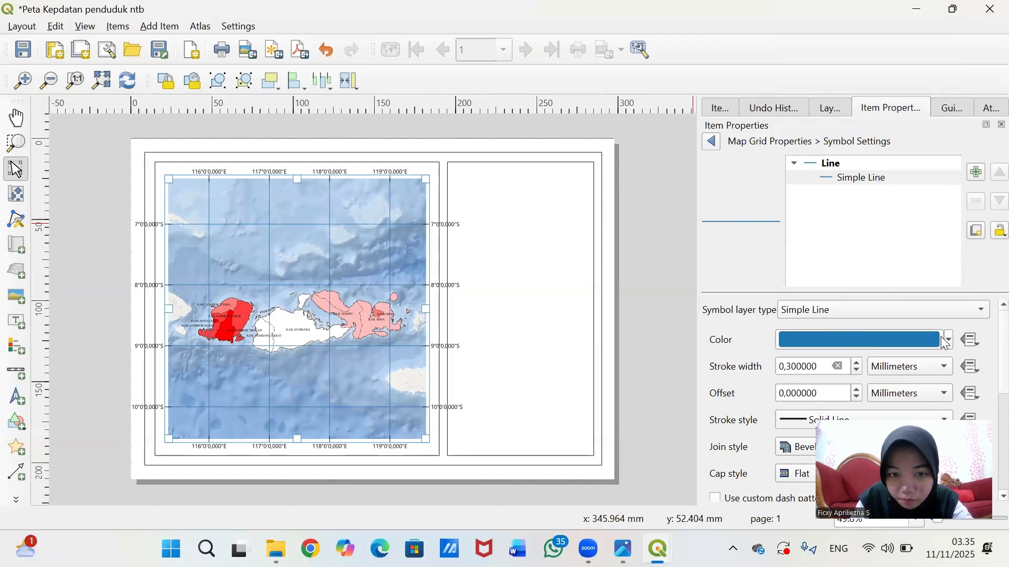
pyautogui.click(948, 340)
pyautogui.click(842, 276)
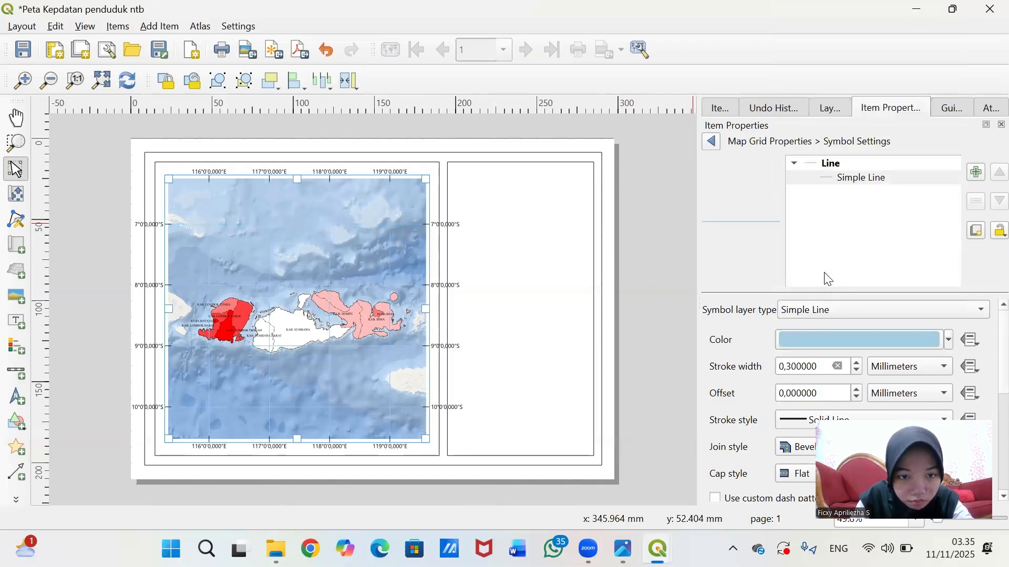
pyautogui.click(948, 341)
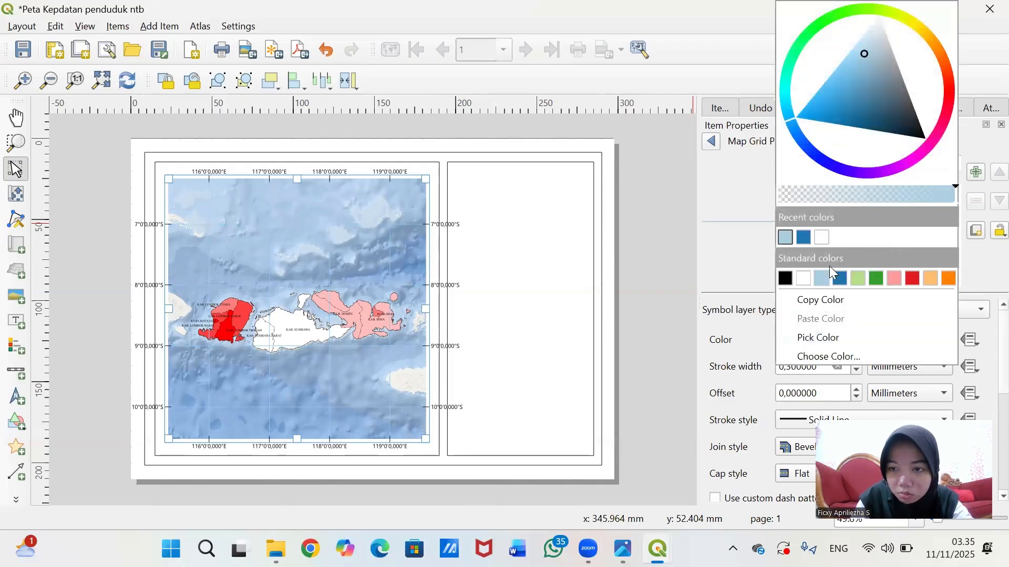
pyautogui.click(806, 241)
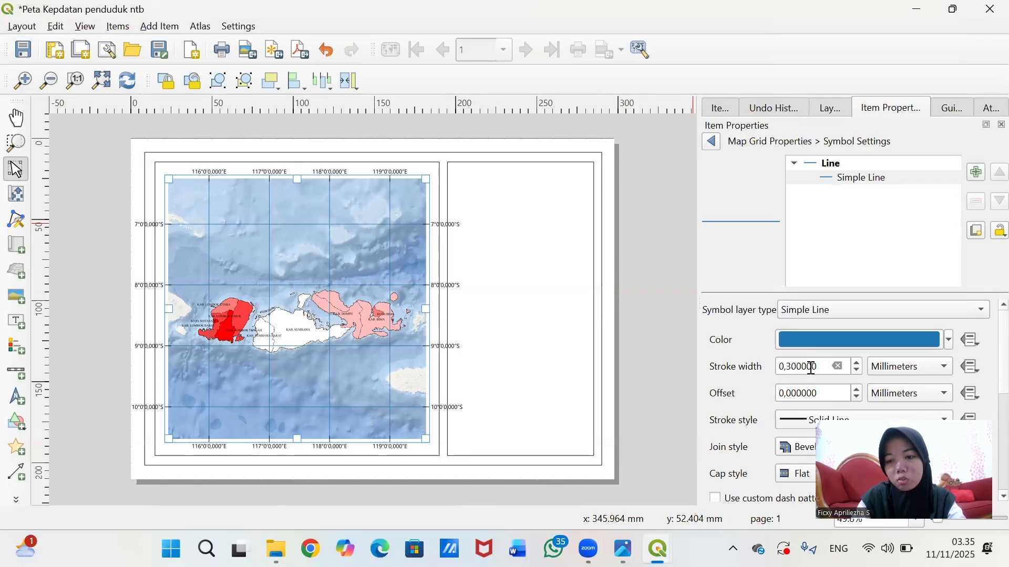
# - Set the grid line stroke width to 0,1 mm
pyautogui.moveTo(820, 368); pyautogui.dragTo(791, 369)
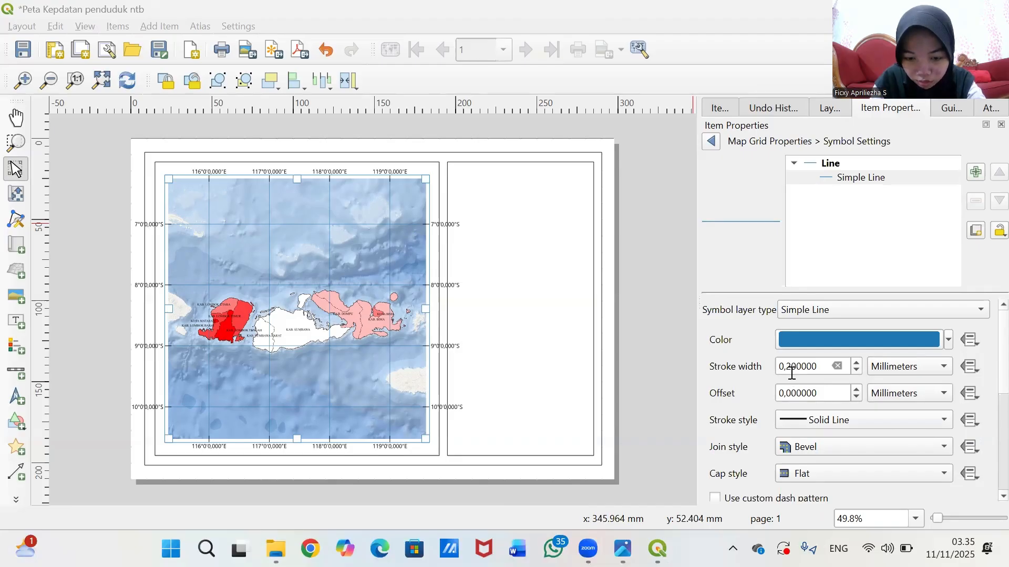
pyautogui.click(792, 366)
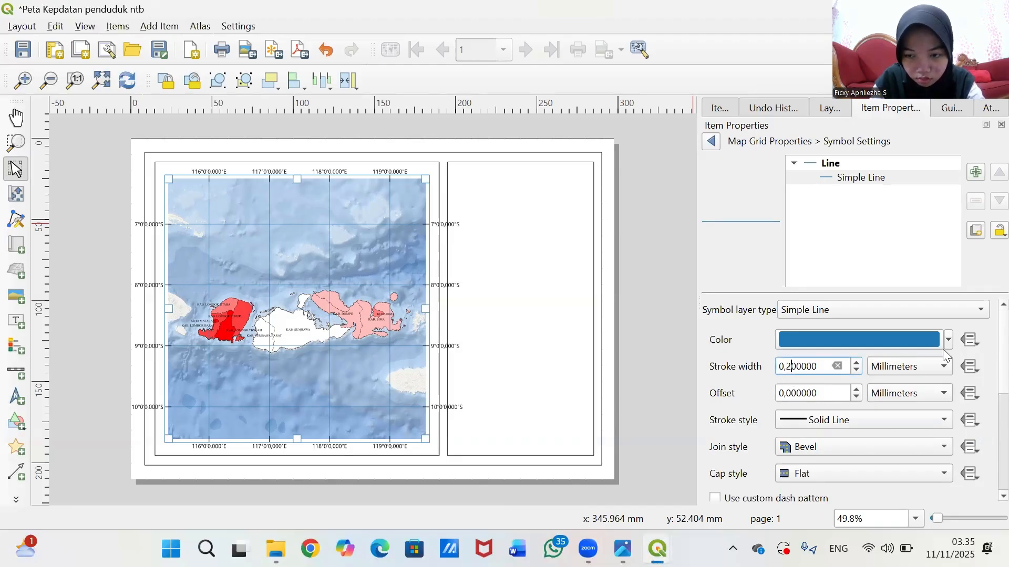
pyautogui.press('Delete')
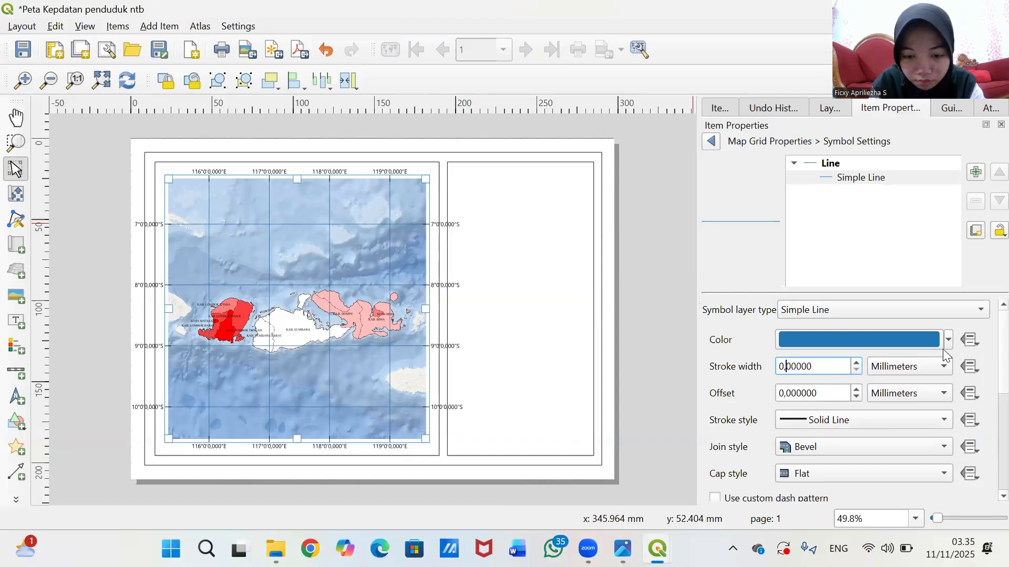
pyautogui.write('1')
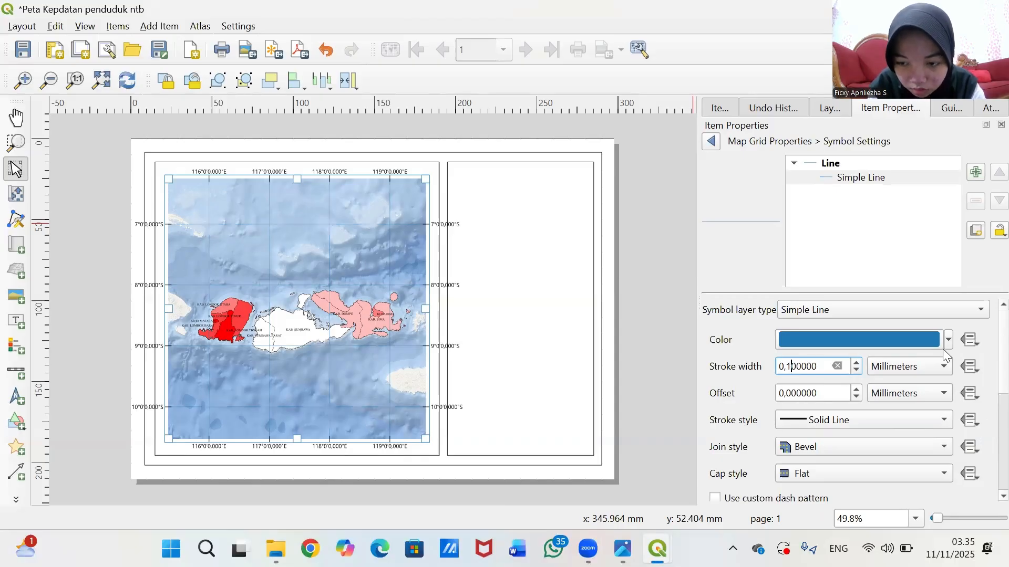
pyautogui.press('End')
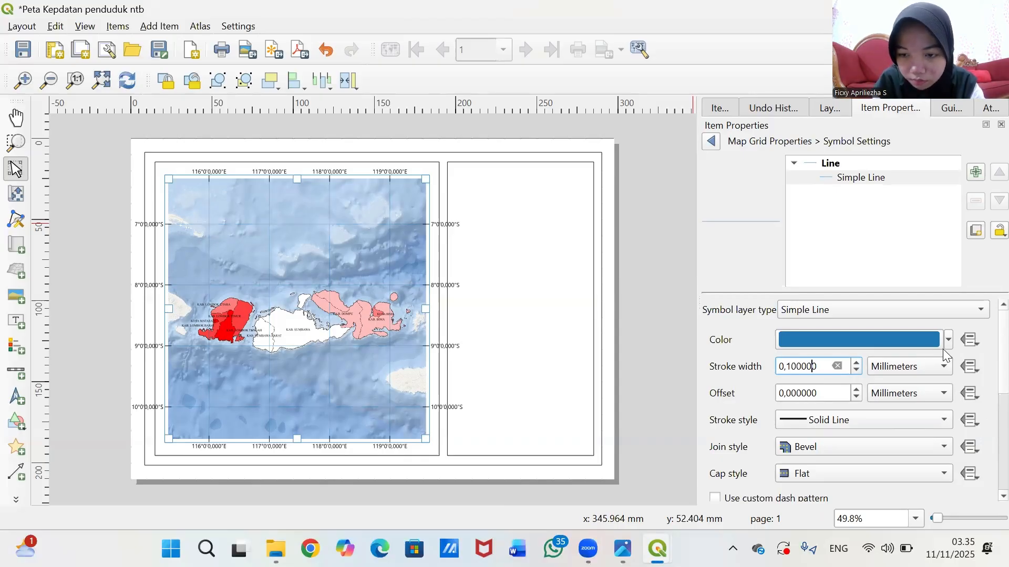
pyautogui.press('BackSpace')
pyautogui.press('BackSpace')
pyautogui.press('BackSpace')
pyautogui.press('BackSpace')
pyautogui.press('BackSpace')
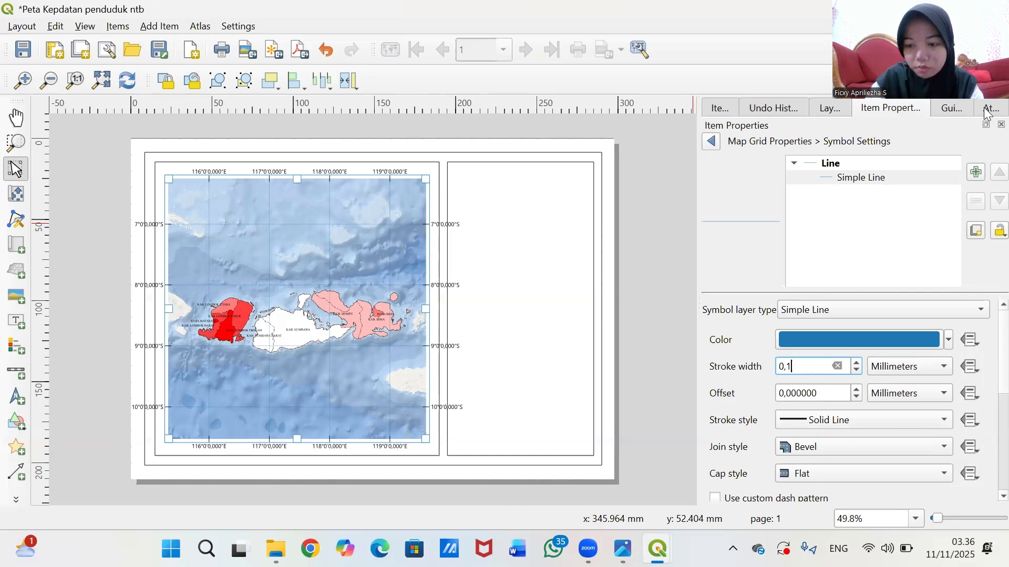
pyautogui.click(712, 142)
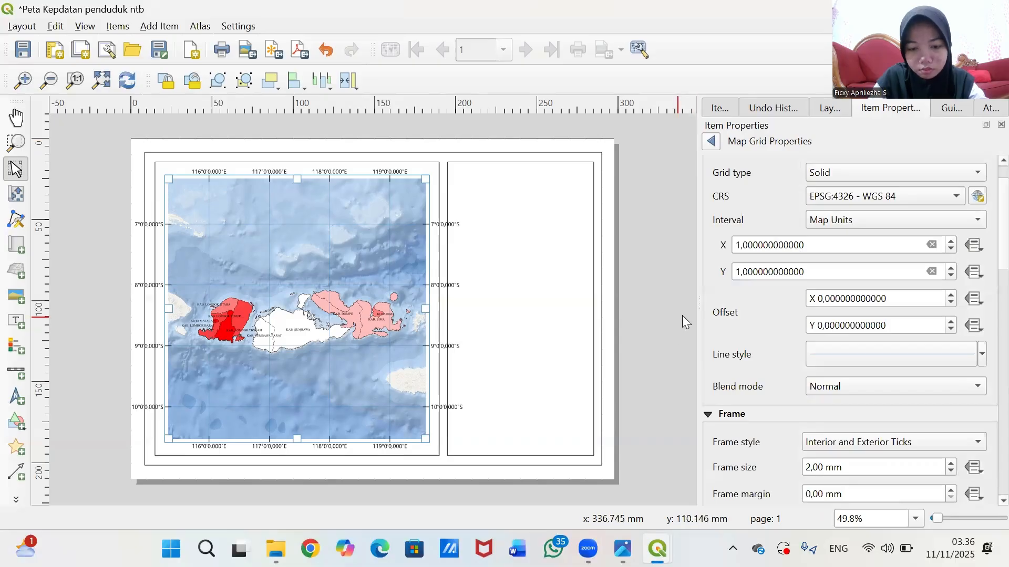
# - Make the grid frame lines 0,10 mm thick and dark blue
pyautogui.scroll(-3, 751, 326)
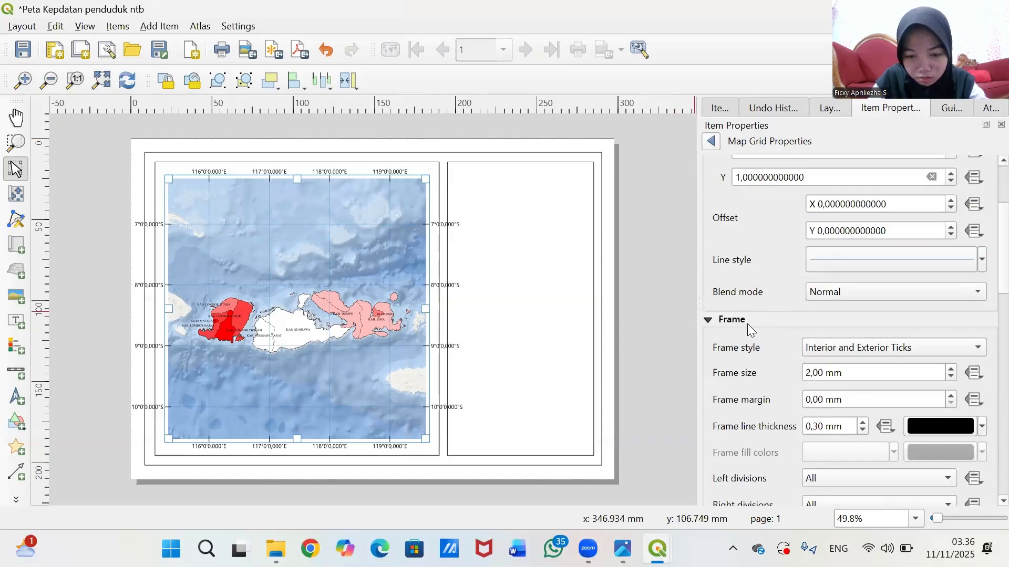
pyautogui.scroll(-1, 747, 324)
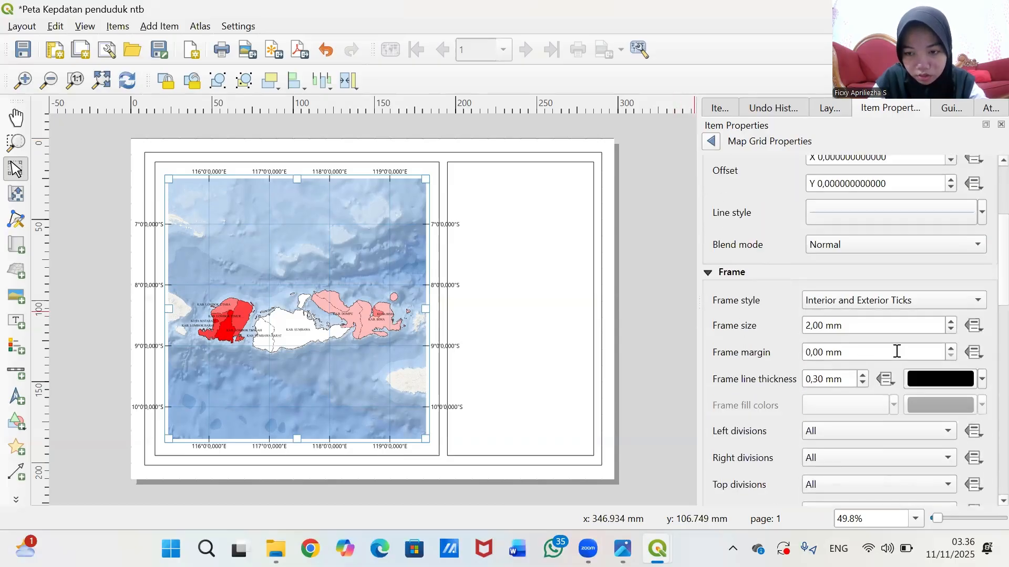
pyautogui.scroll(-2, 759, 349)
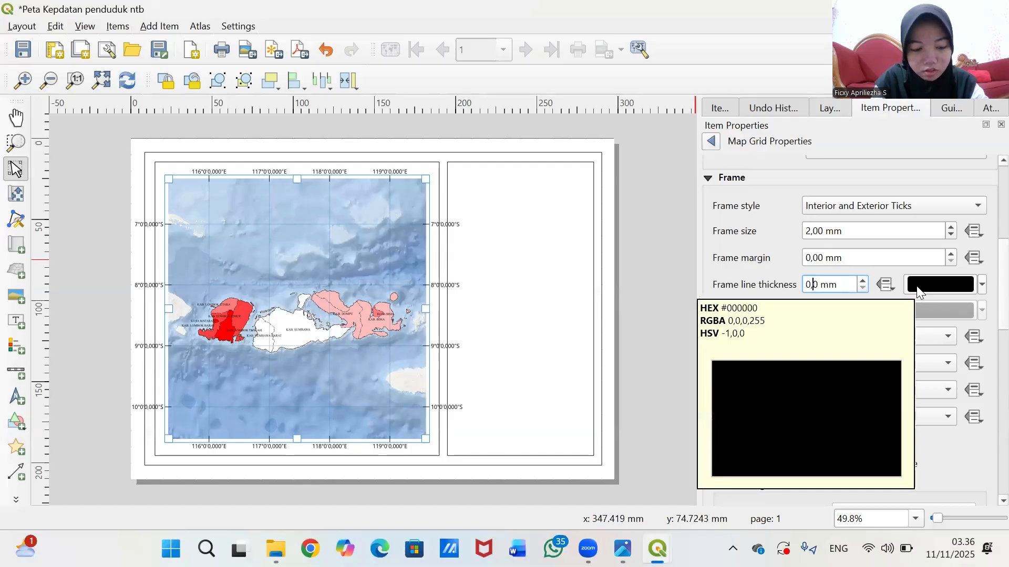
pyautogui.press('BackSpace')
pyautogui.write('1')
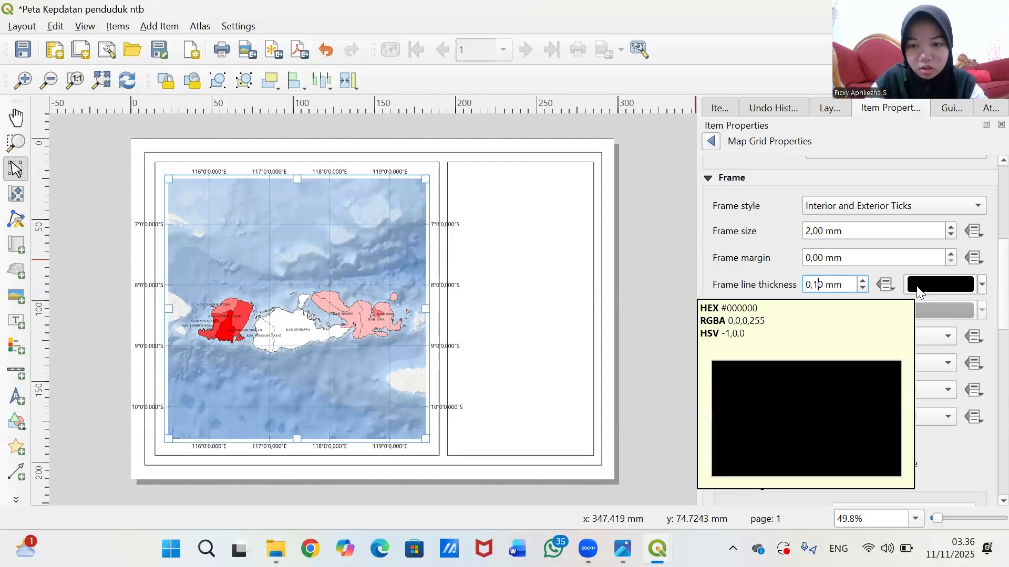
pyautogui.click(981, 284)
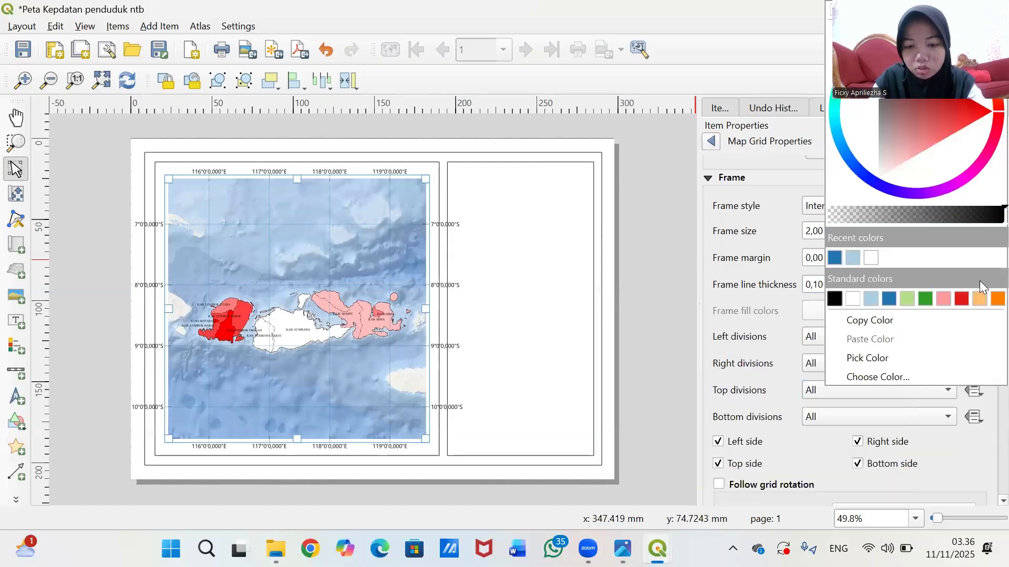
pyautogui.click(835, 258)
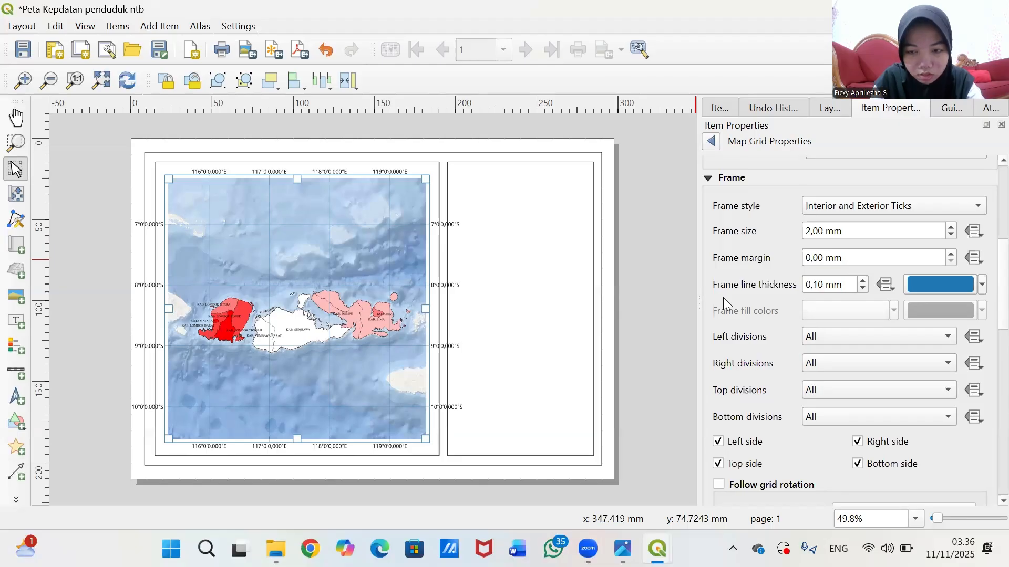
# - Orient left-side coordinate labels Vertical Ascending and right-side labels Vertical Descending
pyautogui.scroll(-3, 797, 314)
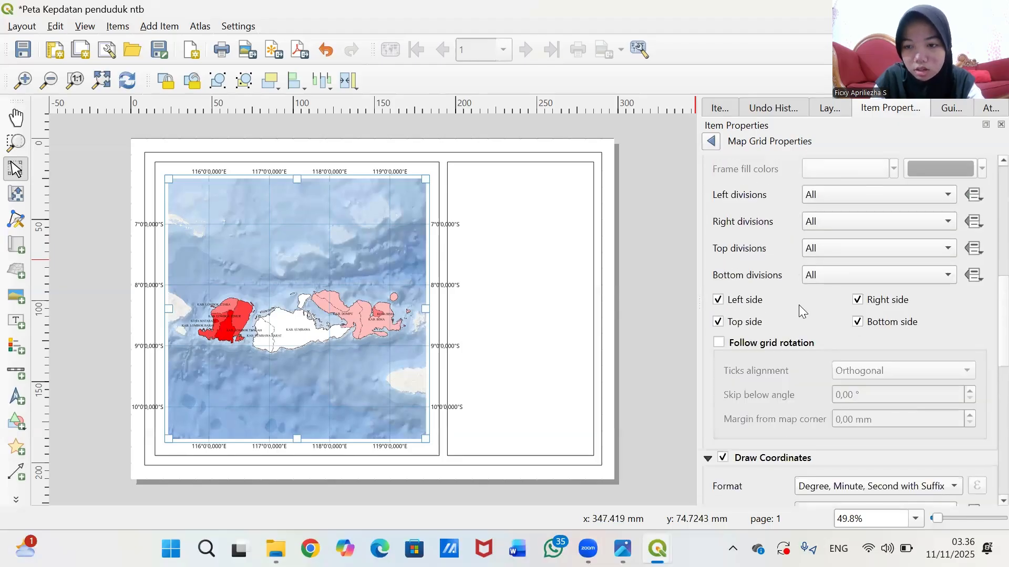
pyautogui.scroll(1, 799, 333)
pyautogui.scroll(-1, 833, 327)
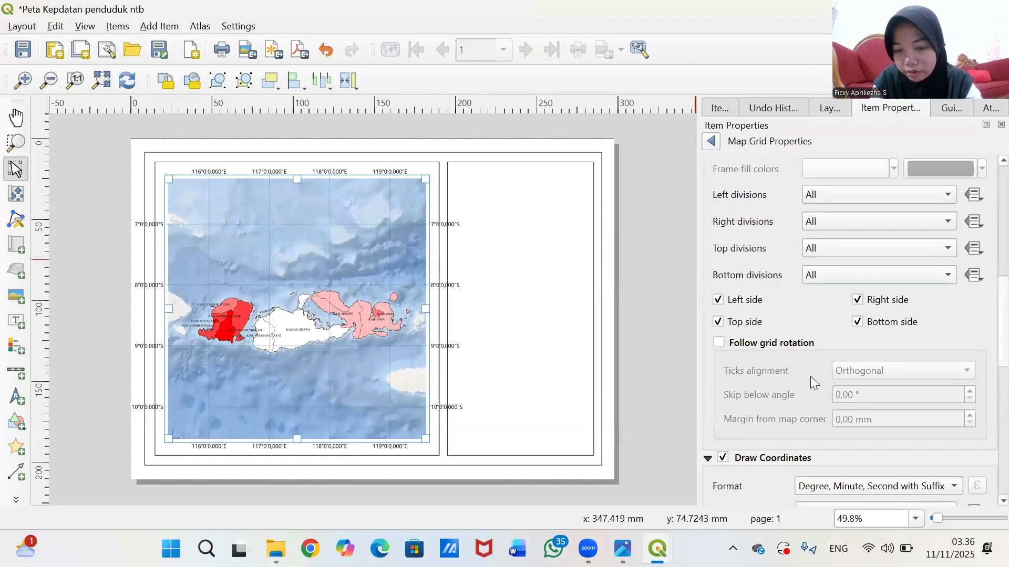
pyautogui.scroll(1, 796, 345)
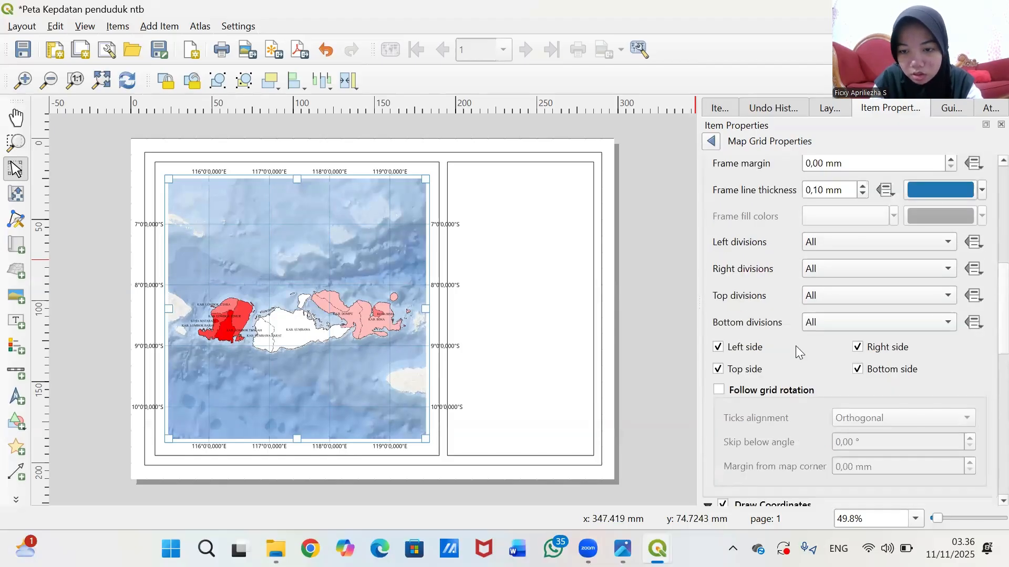
pyautogui.scroll(-6, 761, 408)
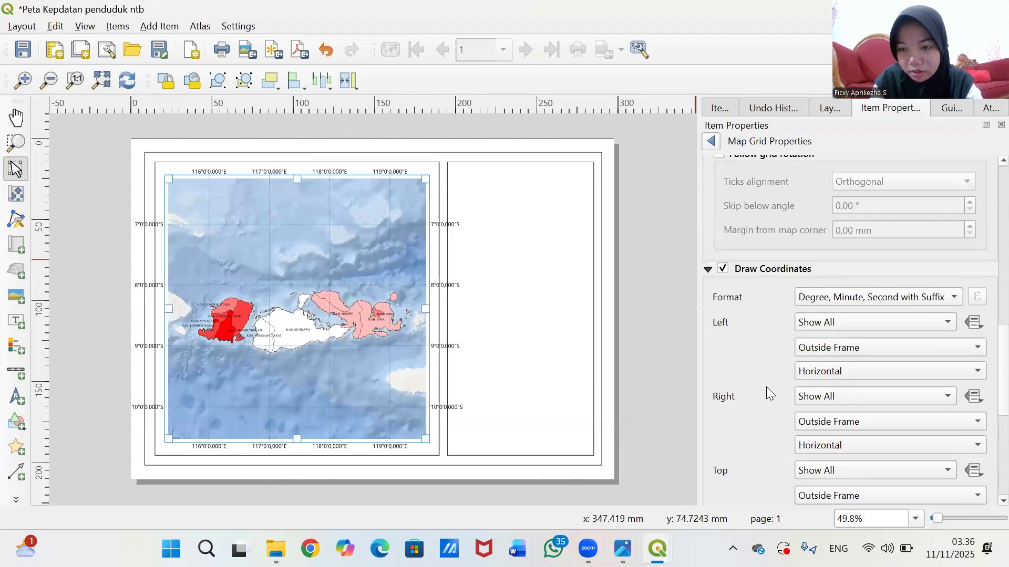
pyautogui.scroll(-1, 761, 376)
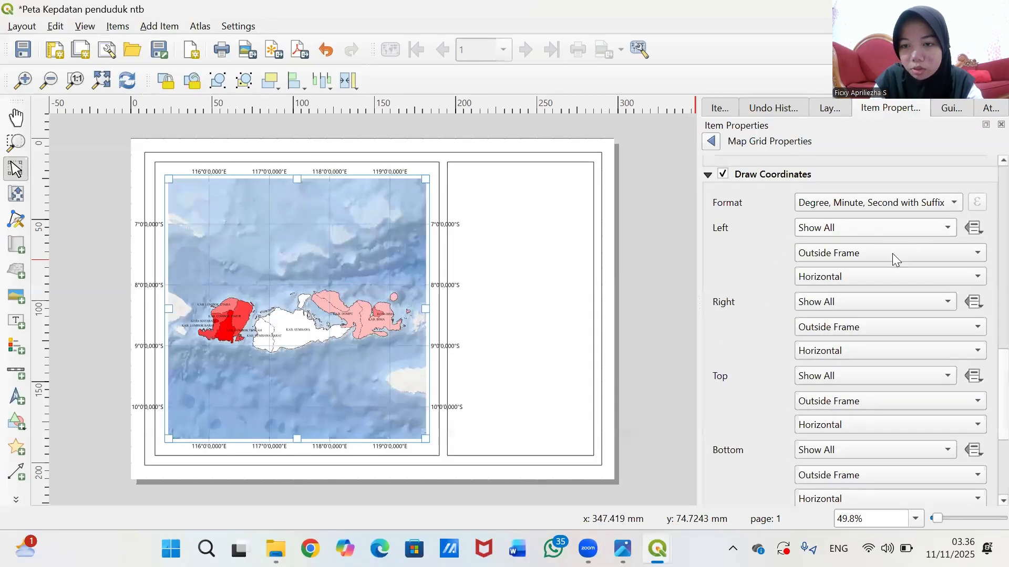
pyautogui.click(853, 277)
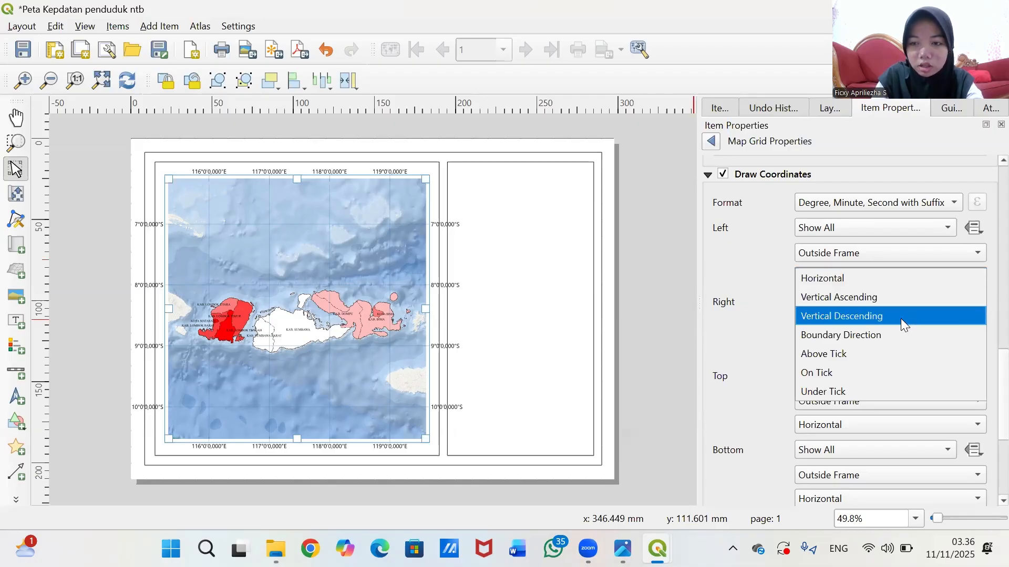
pyautogui.click(869, 296)
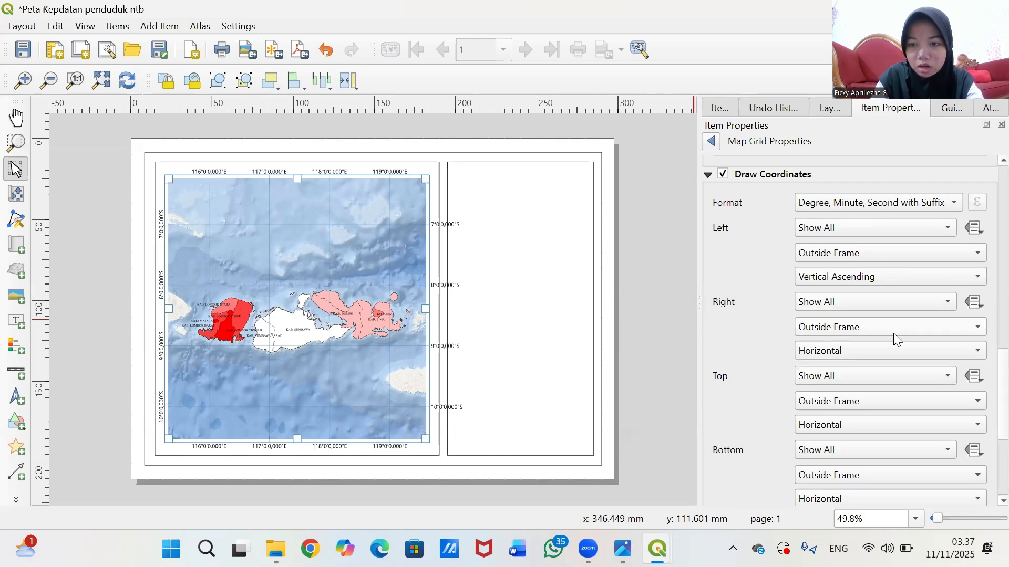
pyautogui.click(872, 350)
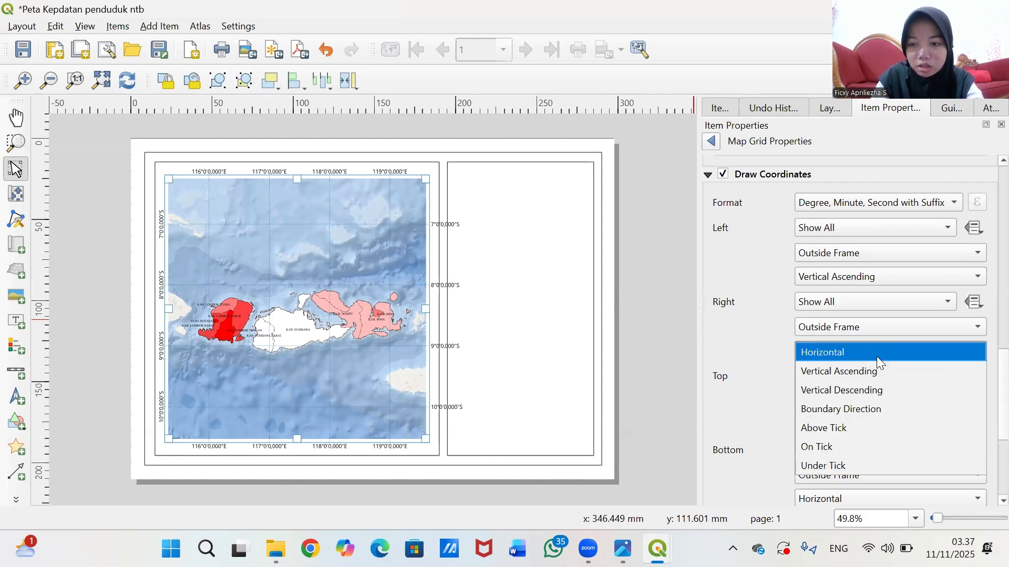
pyautogui.click(879, 389)
pyautogui.scroll(-3, 741, 348)
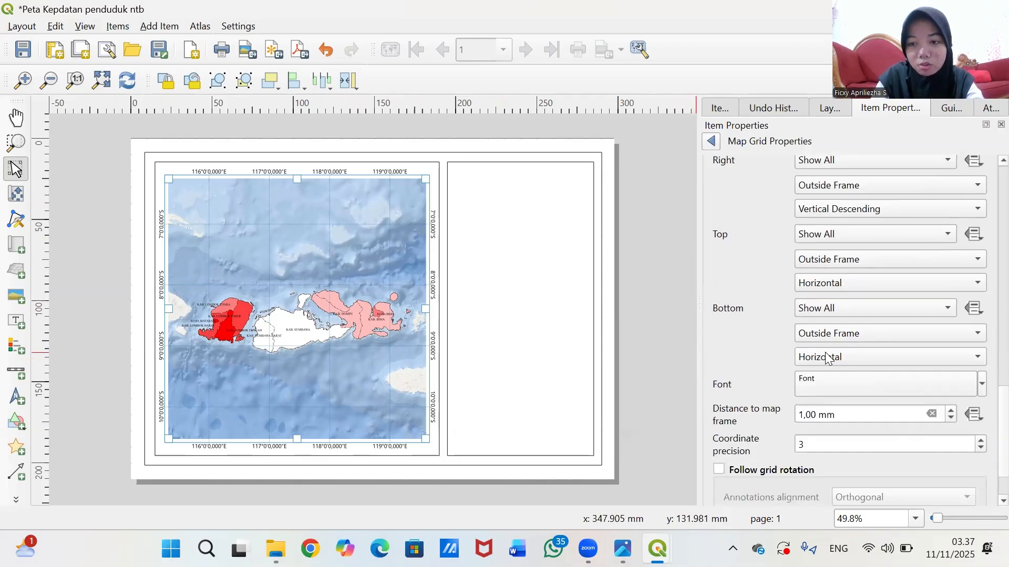
# - Set the grid coordinate label font to Times New Roman
pyautogui.click(849, 385)
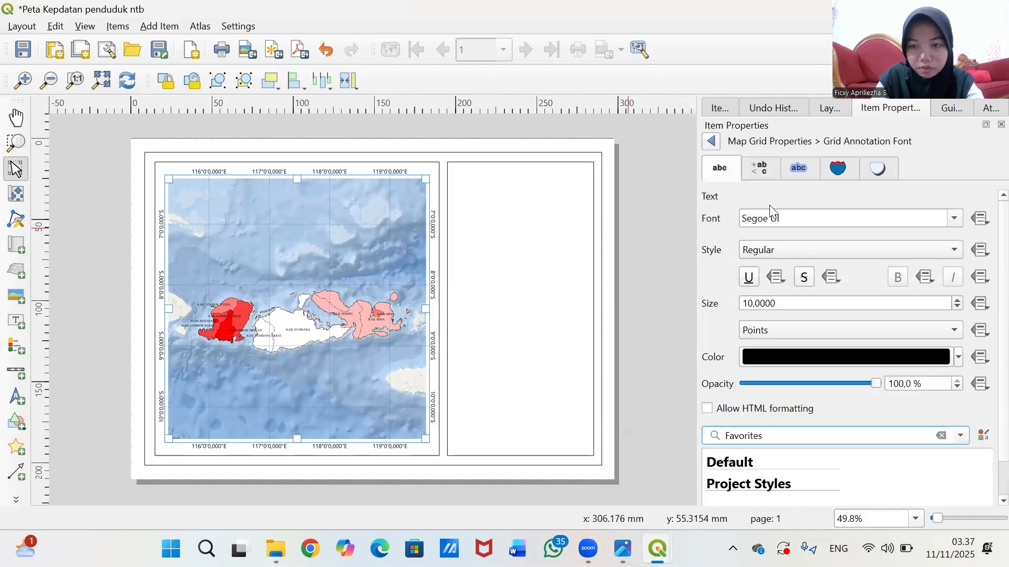
pyautogui.click(803, 212)
pyautogui.press('BackSpace')
pyautogui.press('BackSpace')
pyautogui.press('BackSpace')
pyautogui.press('BackSpace')
pyautogui.press('BackSpace')
pyautogui.press('BackSpace')
pyautogui.press('BackSpace')
pyautogui.press('BackSpace')
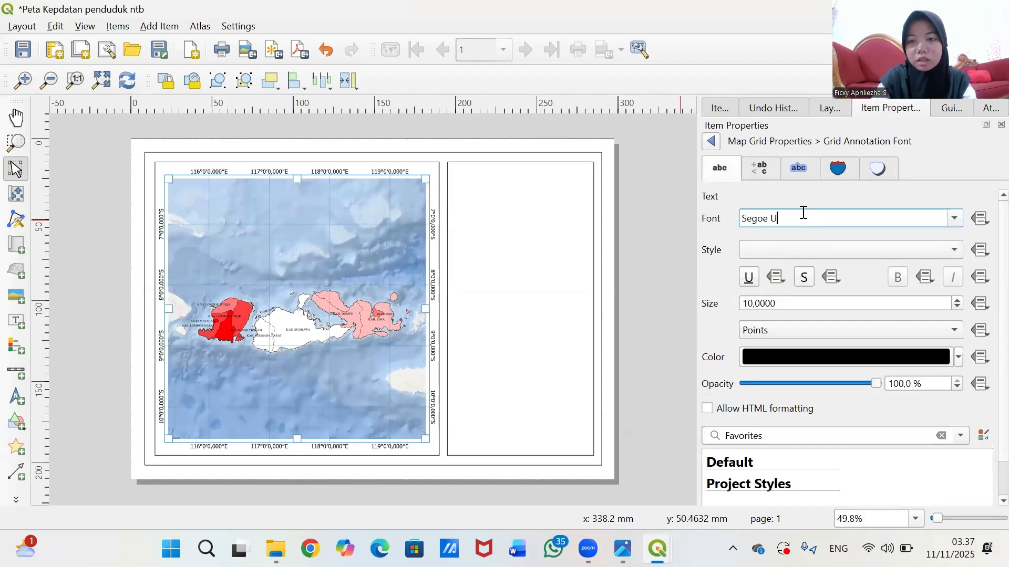
pyautogui.write('Tahoma')
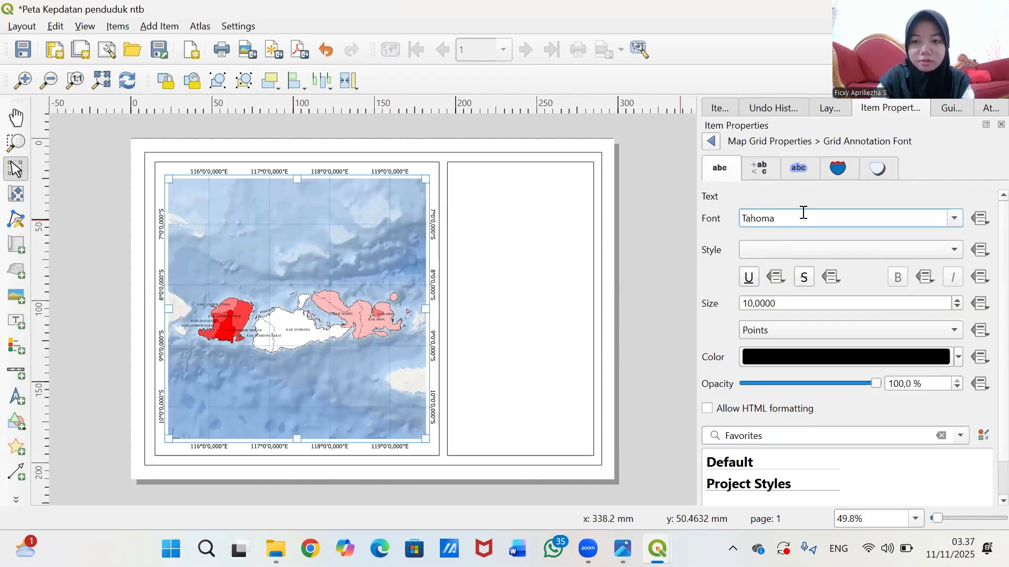
pyautogui.press('BackSpace')
pyautogui.press('BackSpace')
pyautogui.press('BackSpace')
pyautogui.press('BackSpace')
pyautogui.press('BackSpace')
pyautogui.press('BackSpace')
pyautogui.write('m')
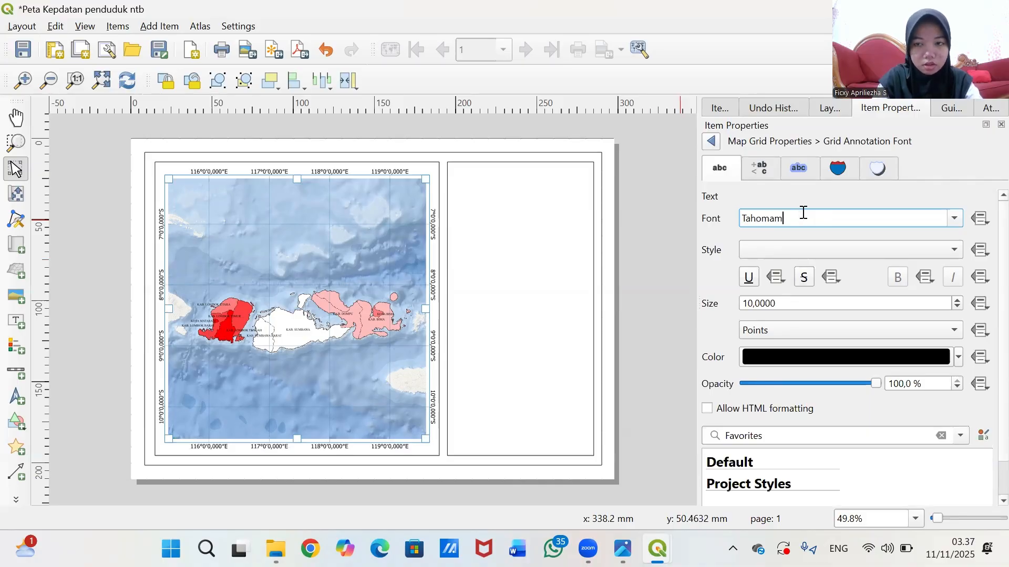
pyautogui.write('es')
pyautogui.press('BackSpace')
pyautogui.press('BackSpace')
pyautogui.press('BackSpace')
pyautogui.press('BackSpace')
pyautogui.press('BackSpace')
pyautogui.press('BackSpace')
pyautogui.press('BackSpace')
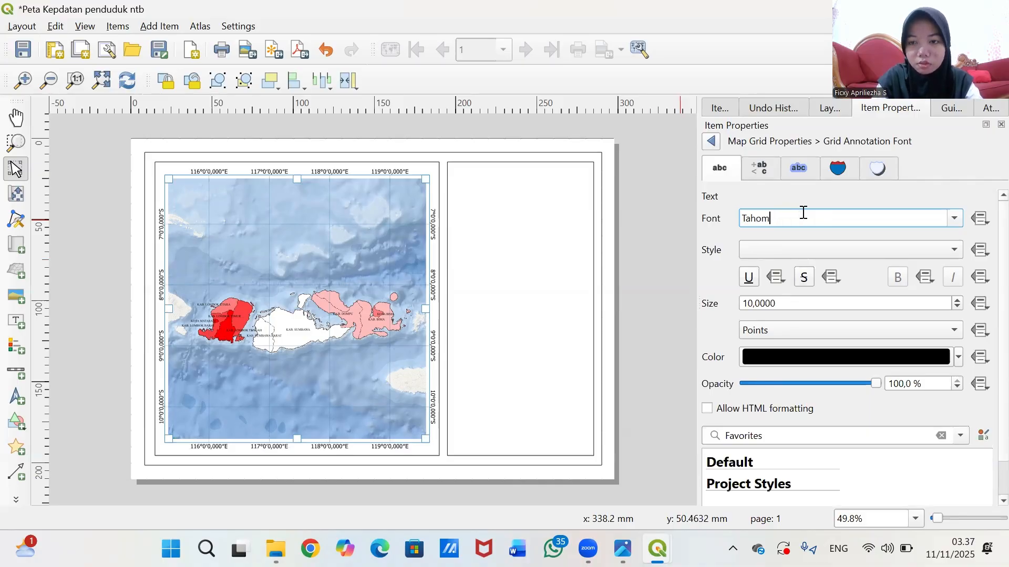
pyautogui.write('imes New Roman')
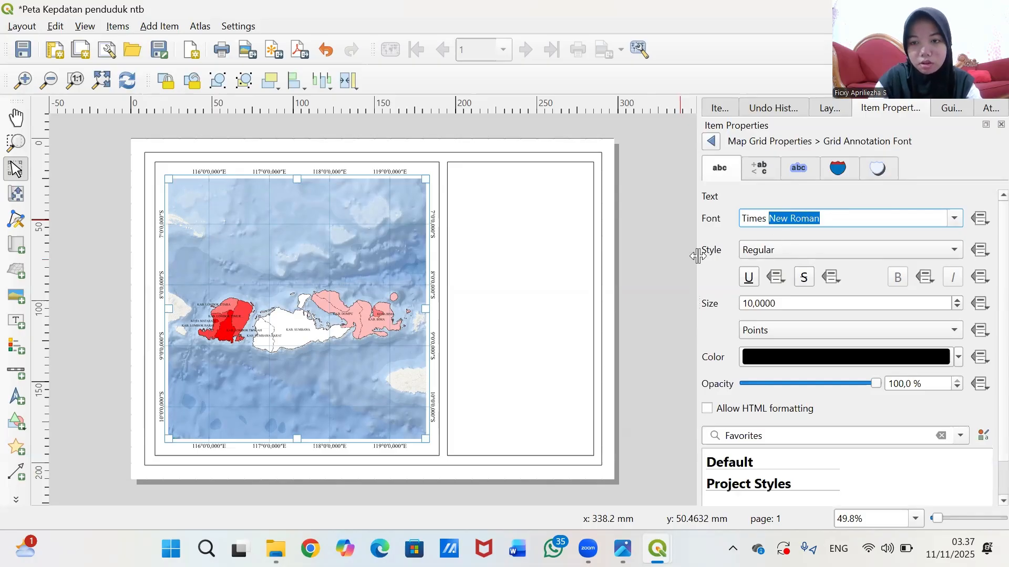
pyautogui.press('Return')
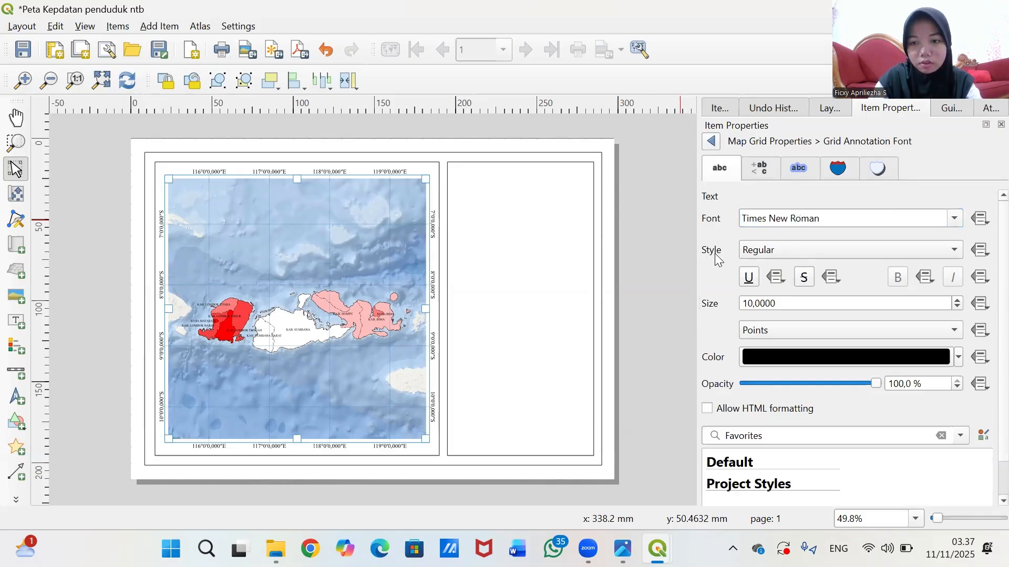
# - Make the coordinate labels size 6 and colour them blue
pyautogui.click(753, 305)
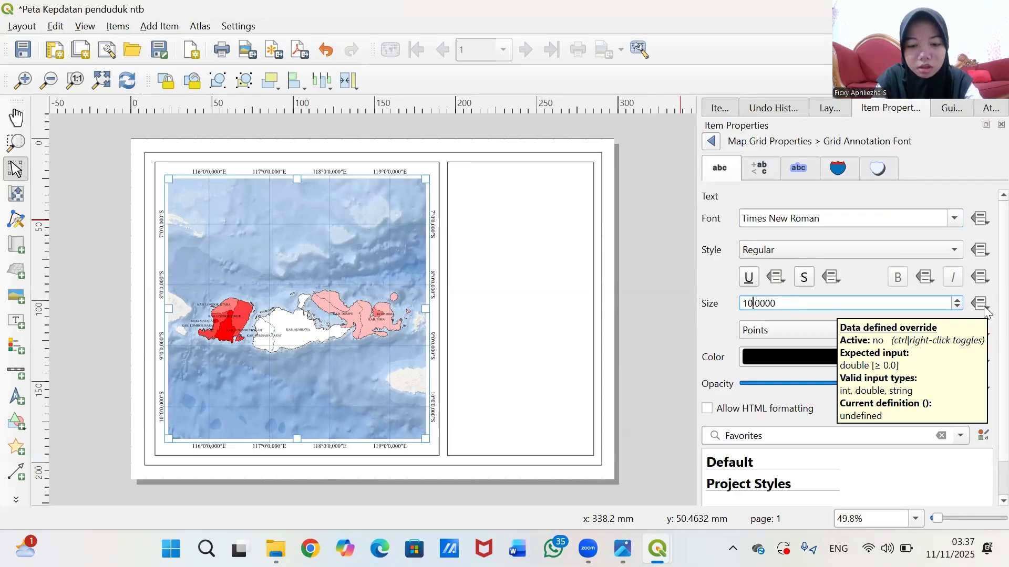
pyautogui.press('BackSpace')
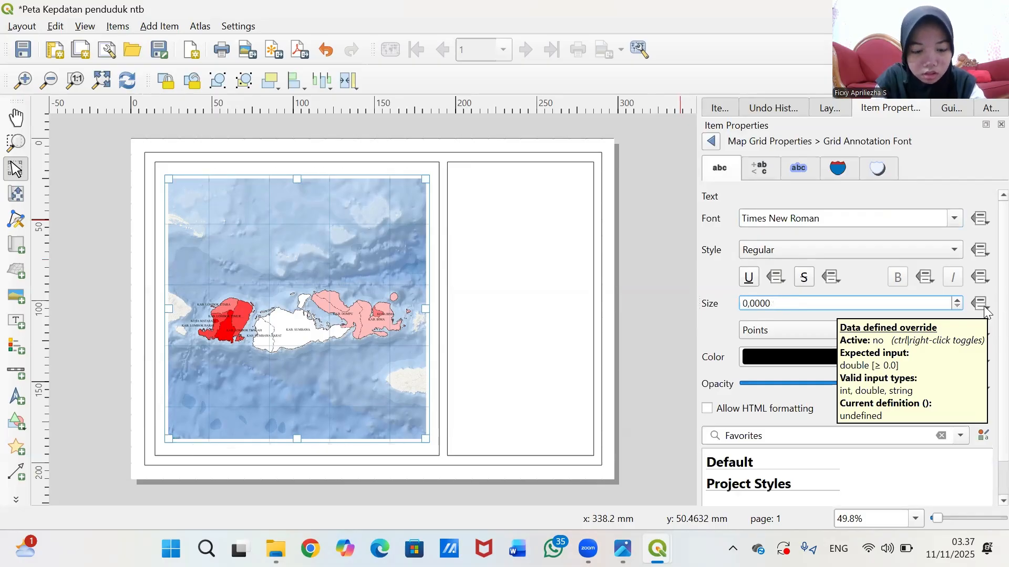
pyautogui.write('5')
pyautogui.press('BackSpace')
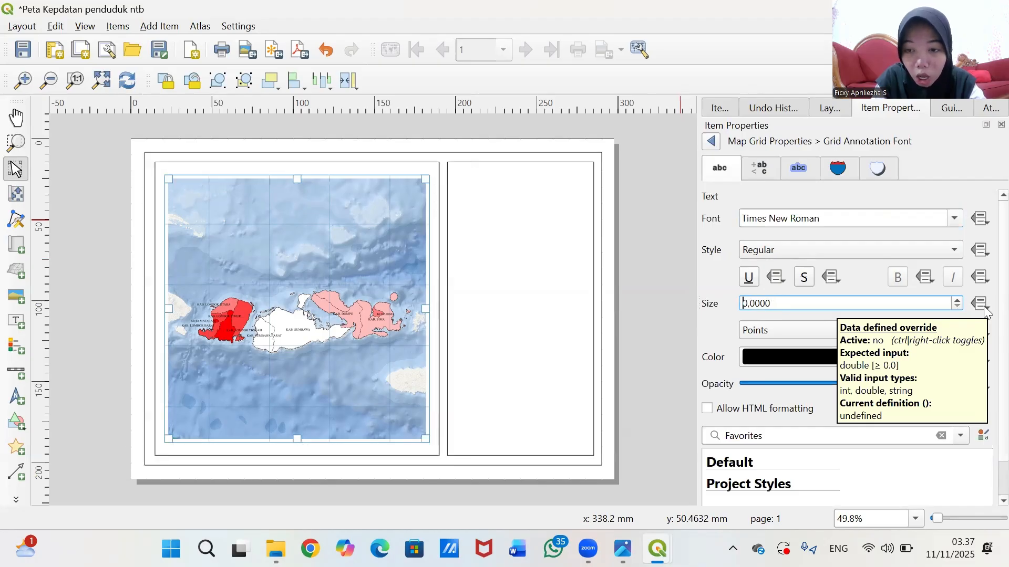
pyautogui.write('5')
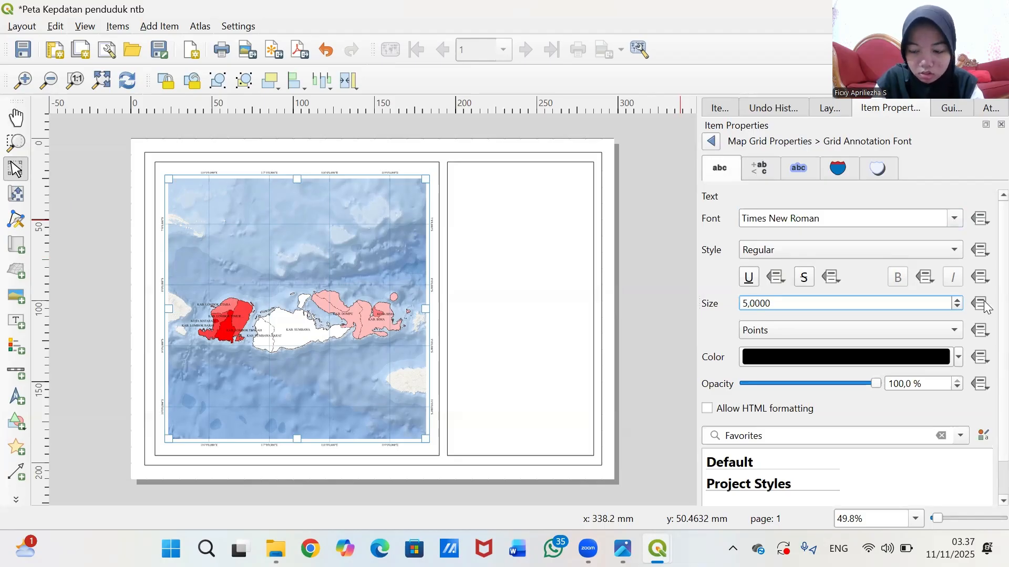
pyautogui.press('BackSpace')
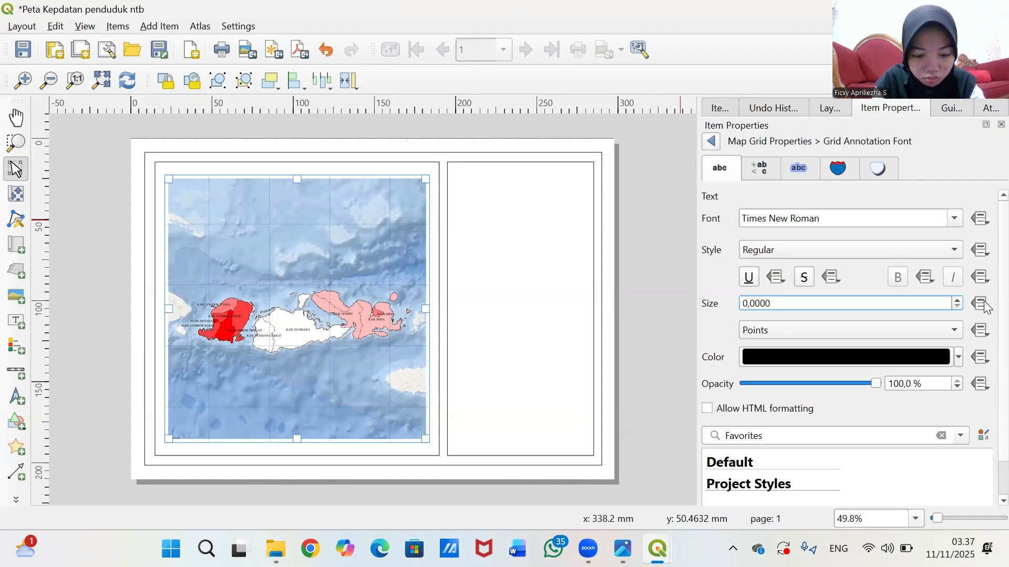
pyautogui.write('6')
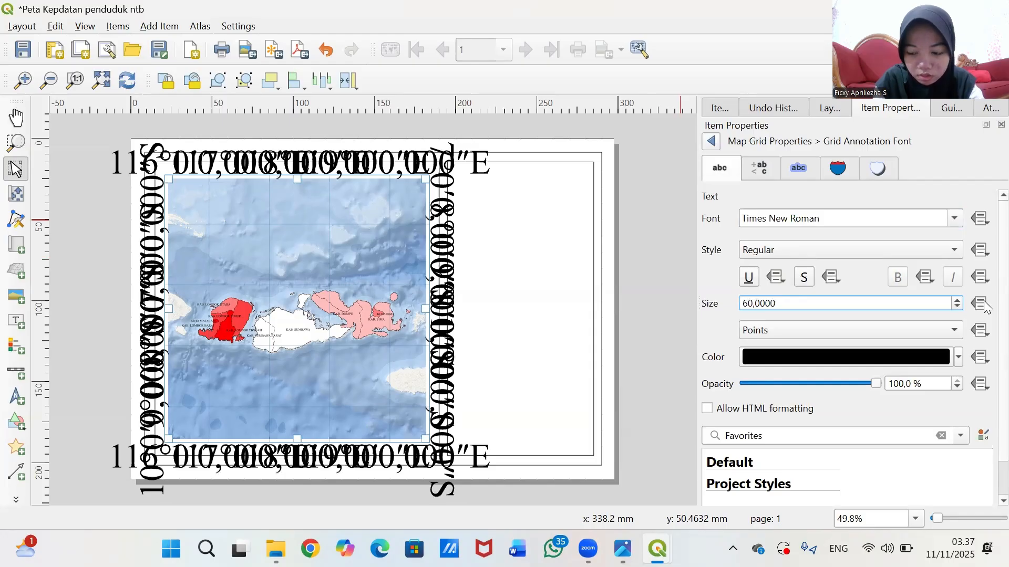
pyautogui.press('BackSpace')
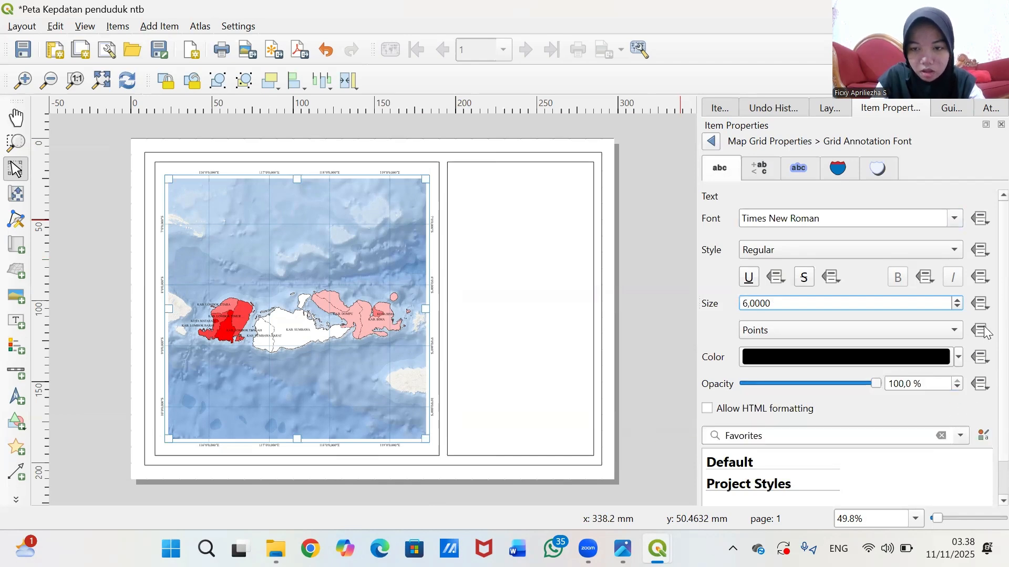
pyautogui.click(959, 358)
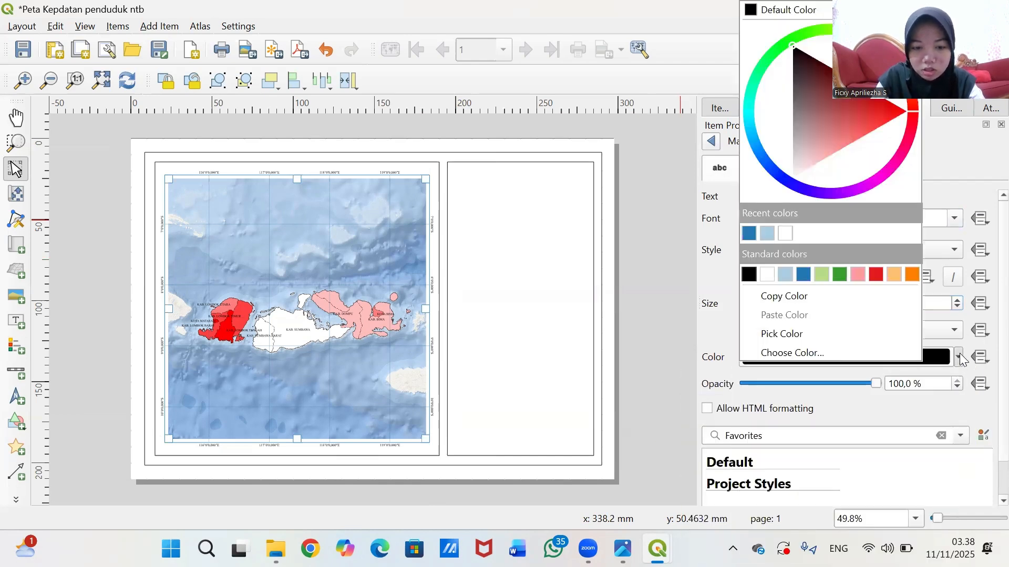
pyautogui.click(749, 232)
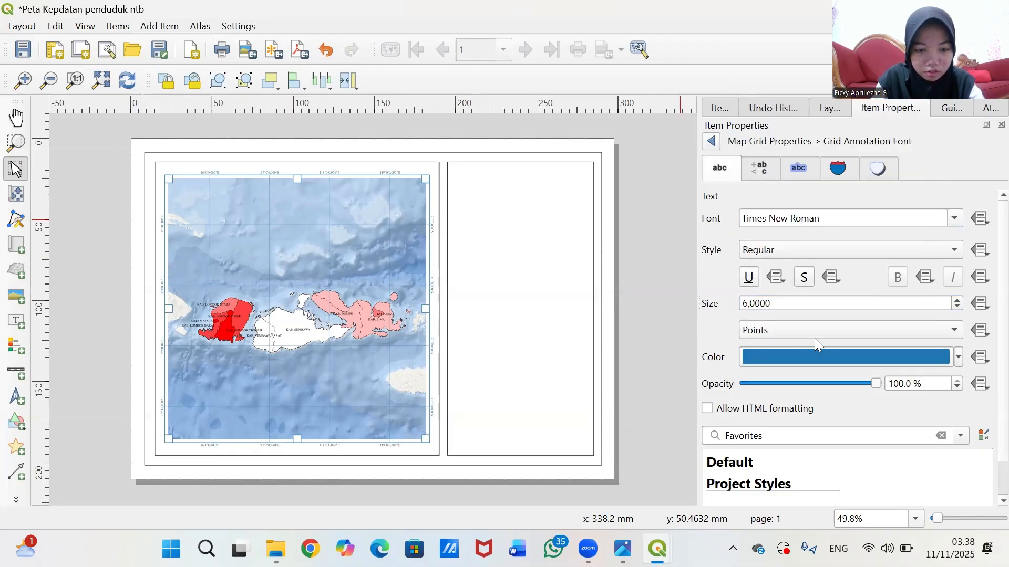
# - Set the grid labels' distance to map frame to 2,00 mm
pyautogui.click(712, 141)
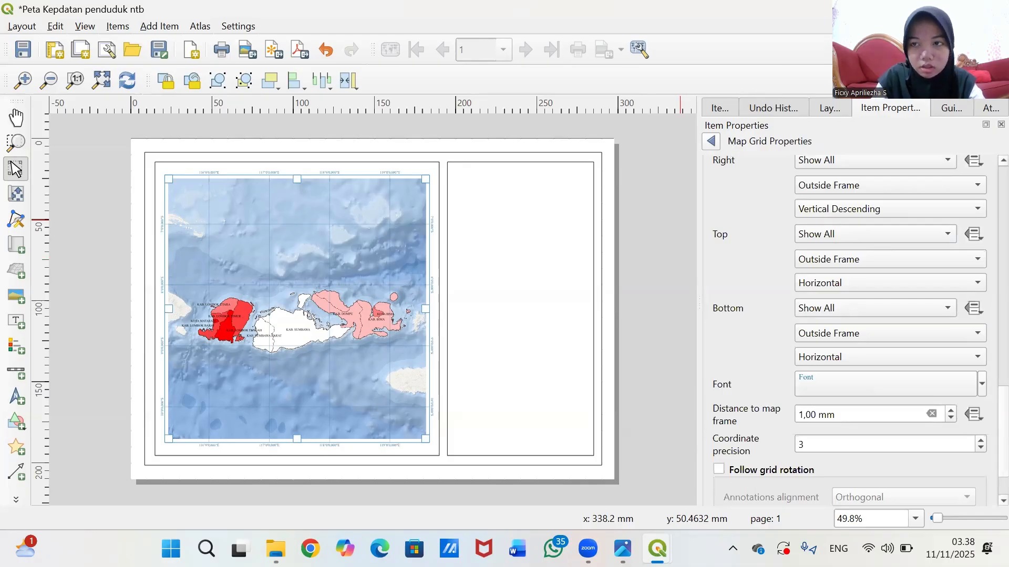
pyautogui.click(713, 112)
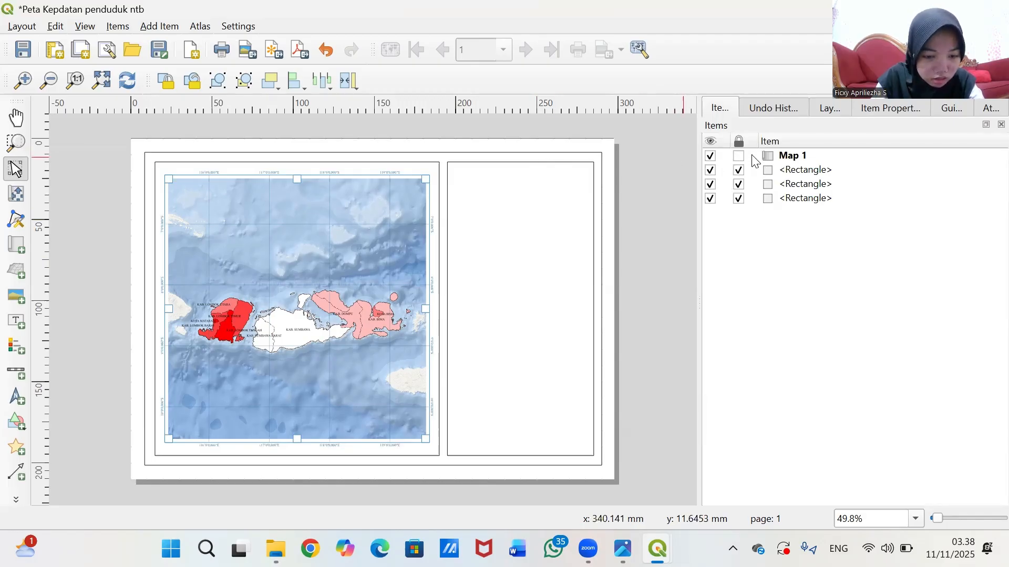
pyautogui.click(904, 108)
pyautogui.scroll(-1, 764, 329)
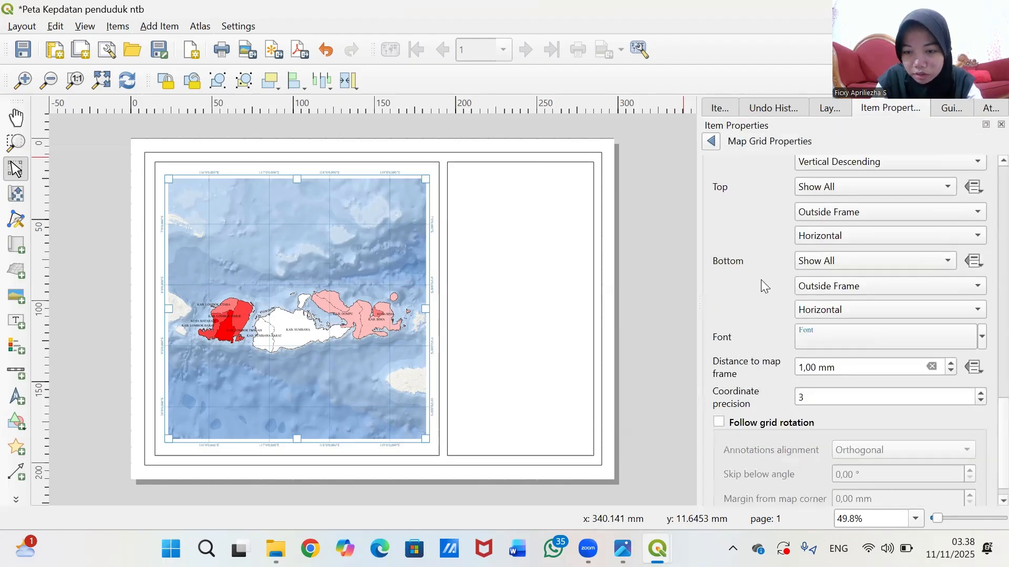
pyautogui.click(952, 366)
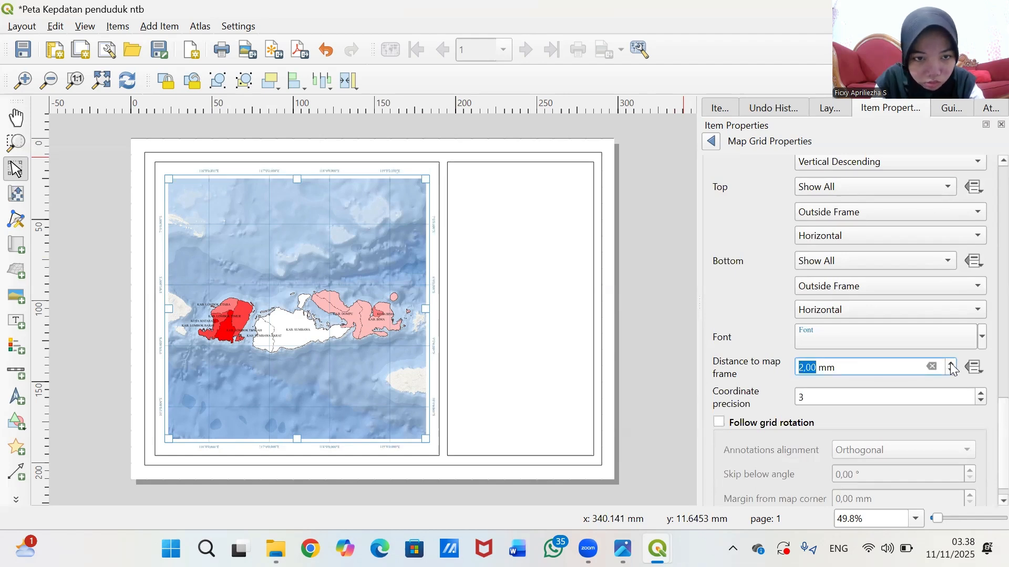
# - Narrow the map frame slightly and shift it a little to the right
pyautogui.click(390, 304)
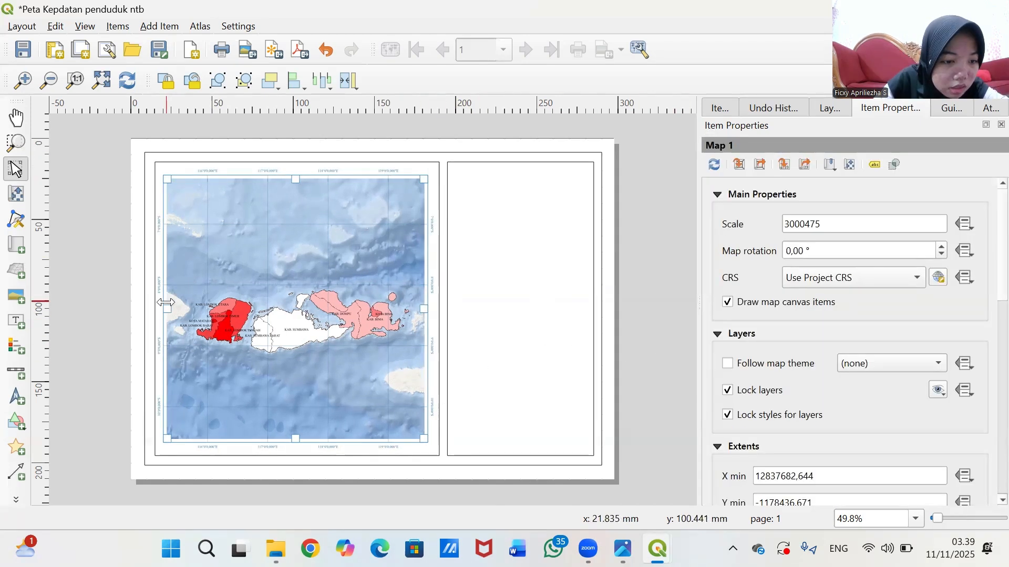
pyautogui.moveTo(167, 310); pyautogui.dragTo(168, 311)
pyautogui.moveTo(426, 309); pyautogui.dragTo(423, 309)
pyautogui.moveTo(338, 314); pyautogui.dragTo(344, 314)
pyautogui.click(692, 257)
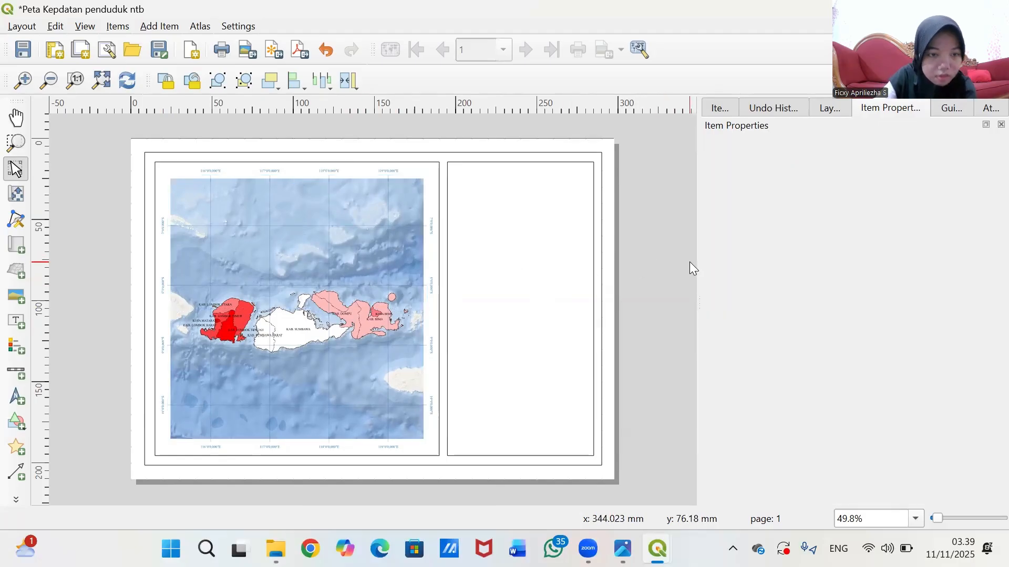
pyautogui.click(288, 279)
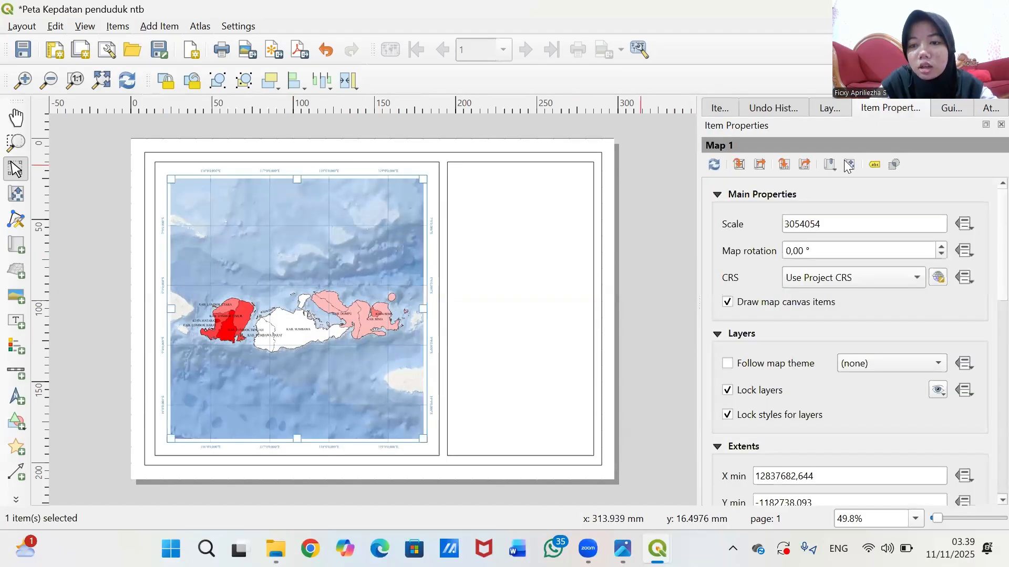
# - Set Map 1's scale to 3000000 and show the layout items list
pyautogui.click(833, 227)
pyautogui.press('BackSpace')
pyautogui.press('BackSpace')
pyautogui.press('BackSpace')
pyautogui.press('BackSpace')
pyautogui.press('BackSpace')
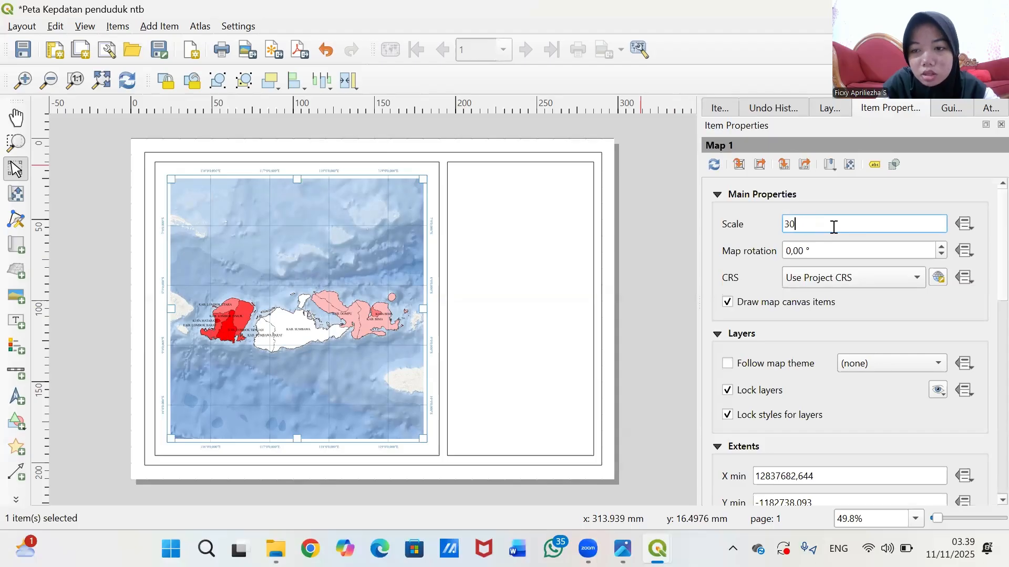
pyautogui.write('00000')
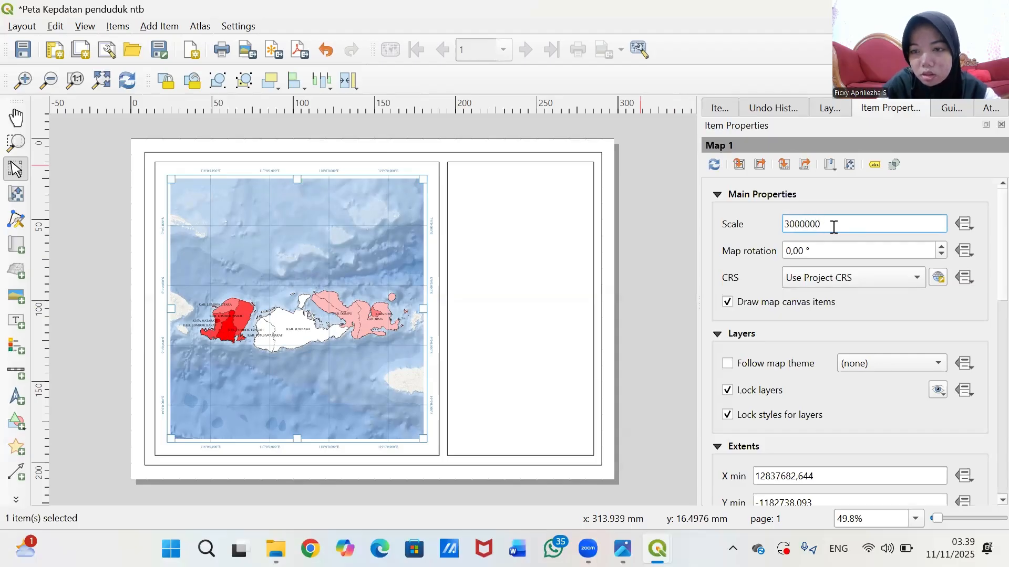
pyautogui.press('Return')
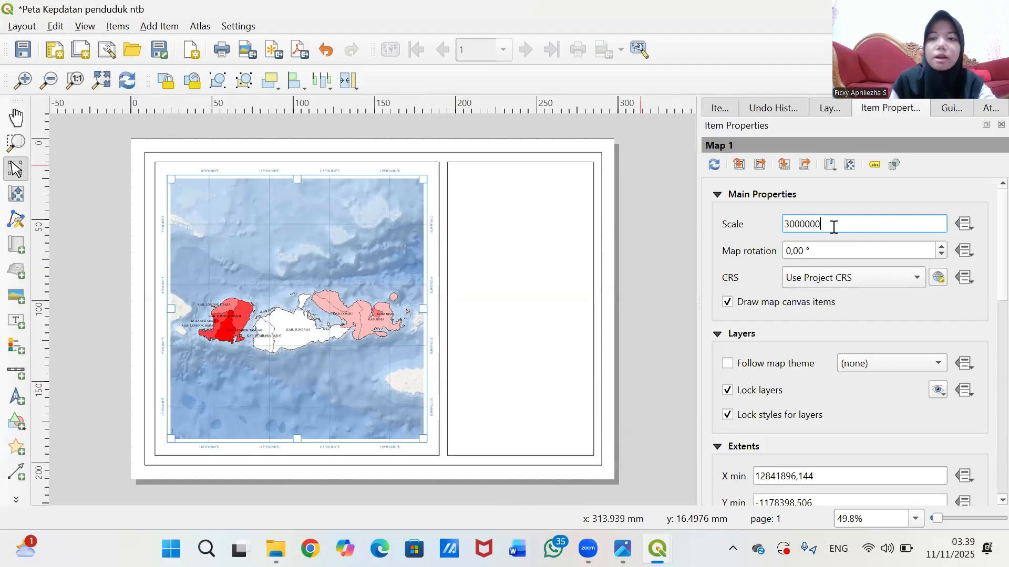
pyautogui.click(678, 257)
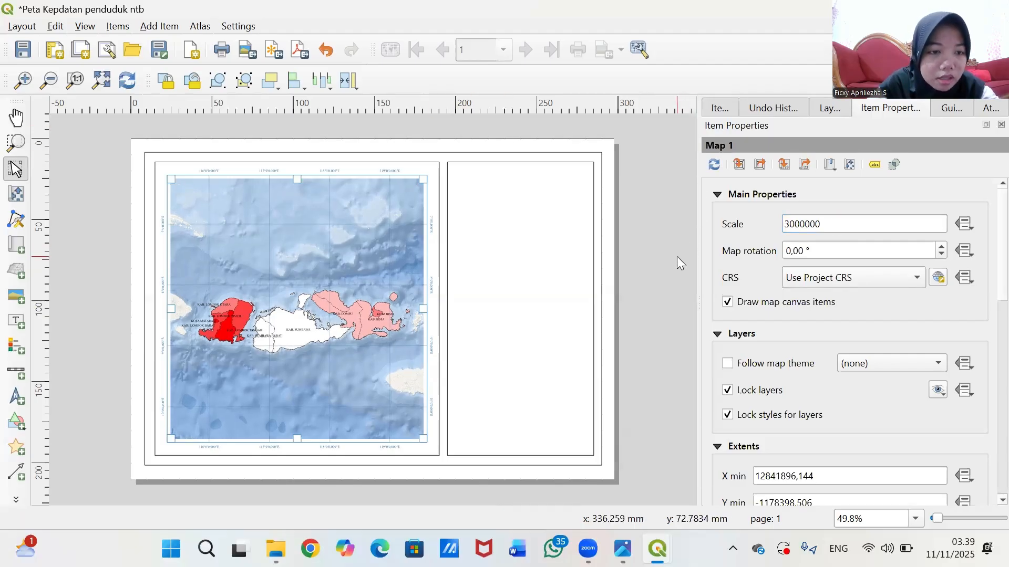
pyautogui.click(728, 106)
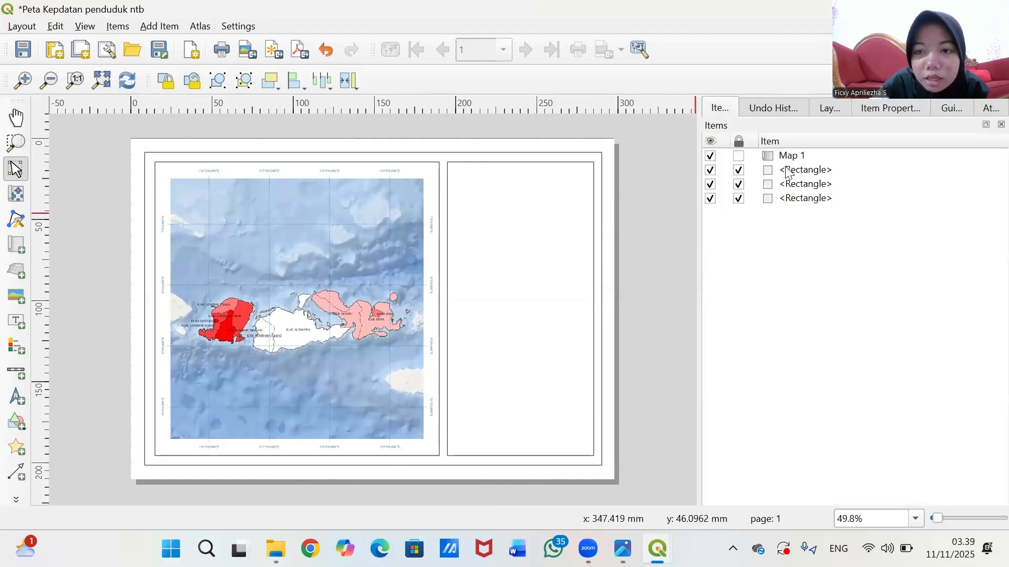
# - Lock Map 1 and draw a new text label box at the top of the right frame
pyautogui.click(738, 155)
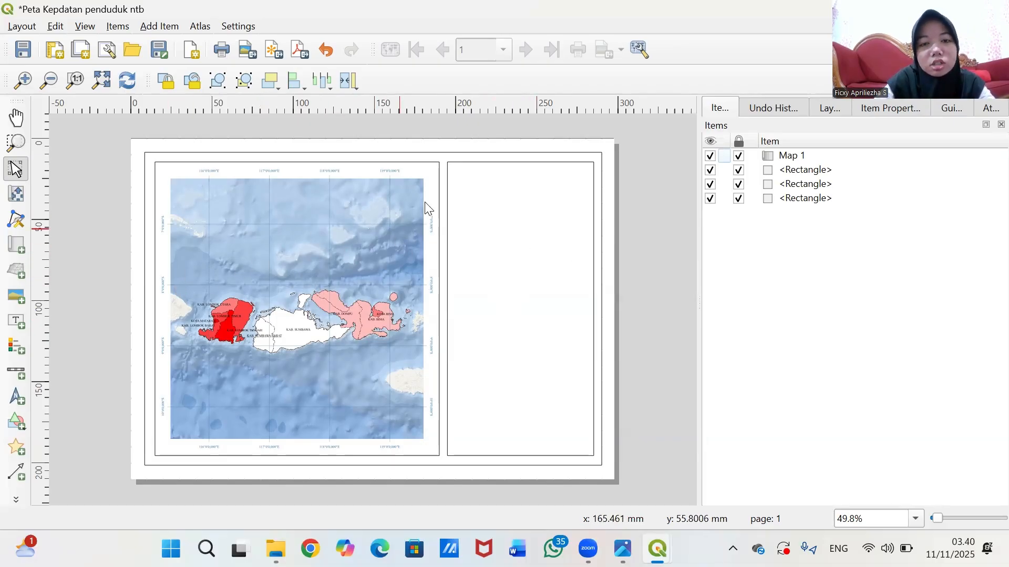
pyautogui.press('XF86AudioMute')
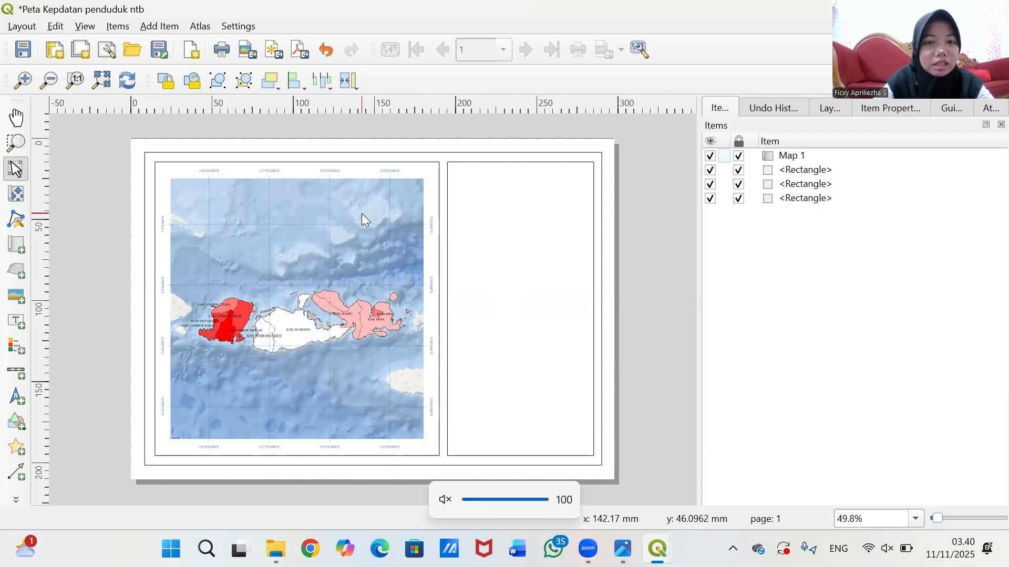
pyautogui.click(19, 321)
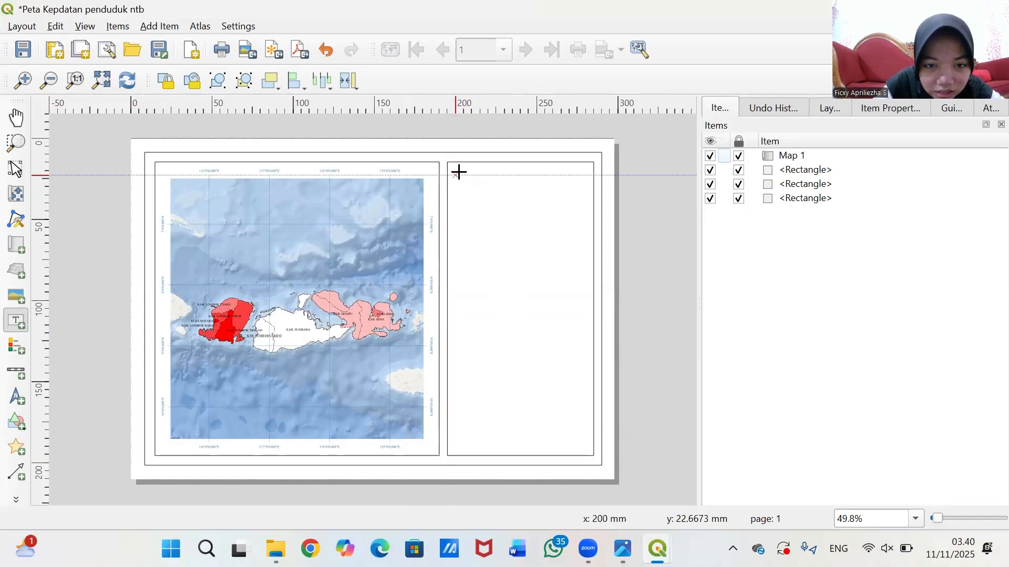
pyautogui.moveTo(456, 171); pyautogui.dragTo(585, 215)
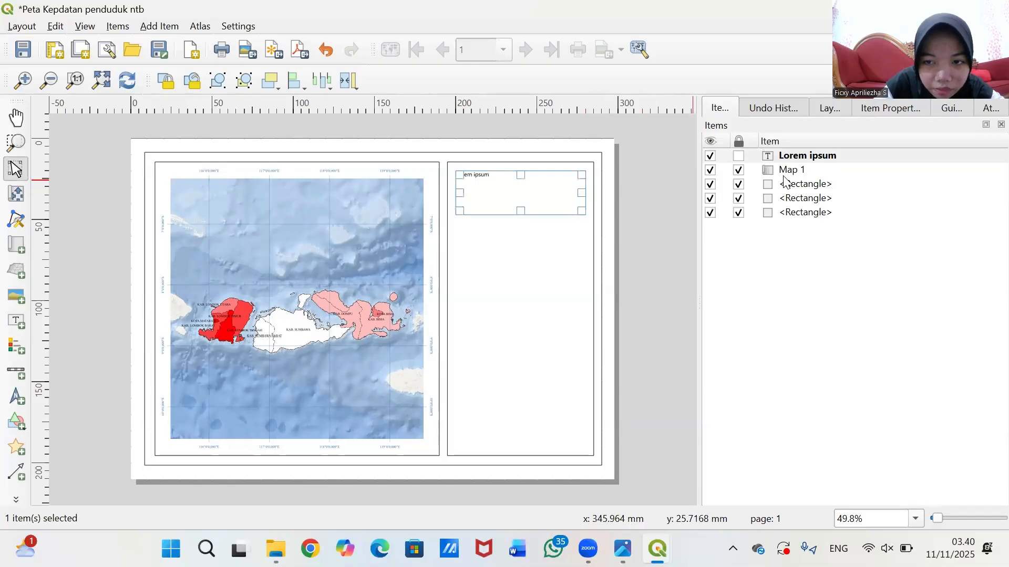
# - Replace the placeholder label text with 'Peta Kepadatan Penduduk'
pyautogui.click(871, 109)
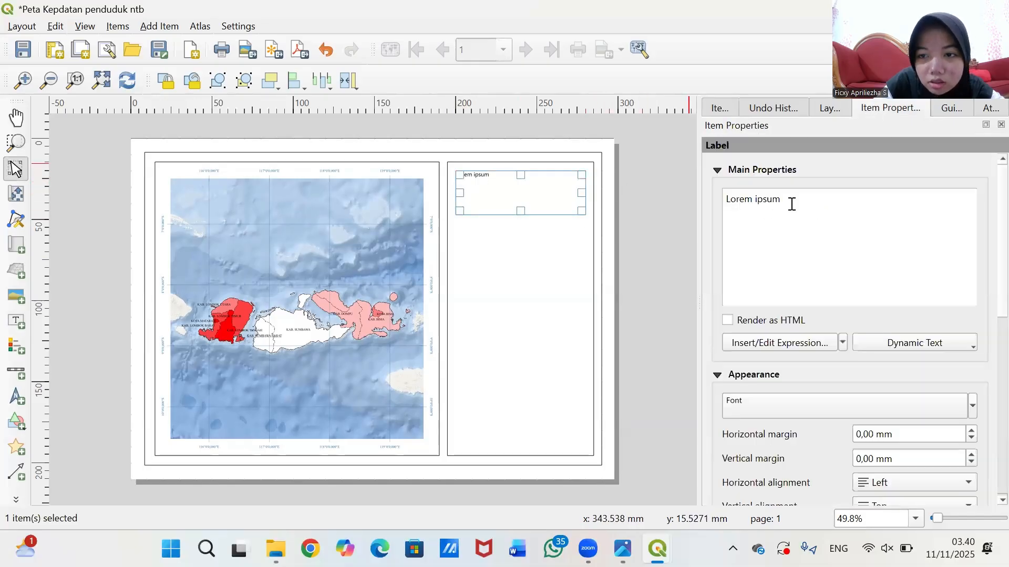
pyautogui.moveTo(790, 205); pyautogui.dragTo(698, 192)
pyautogui.press('BackSpace')
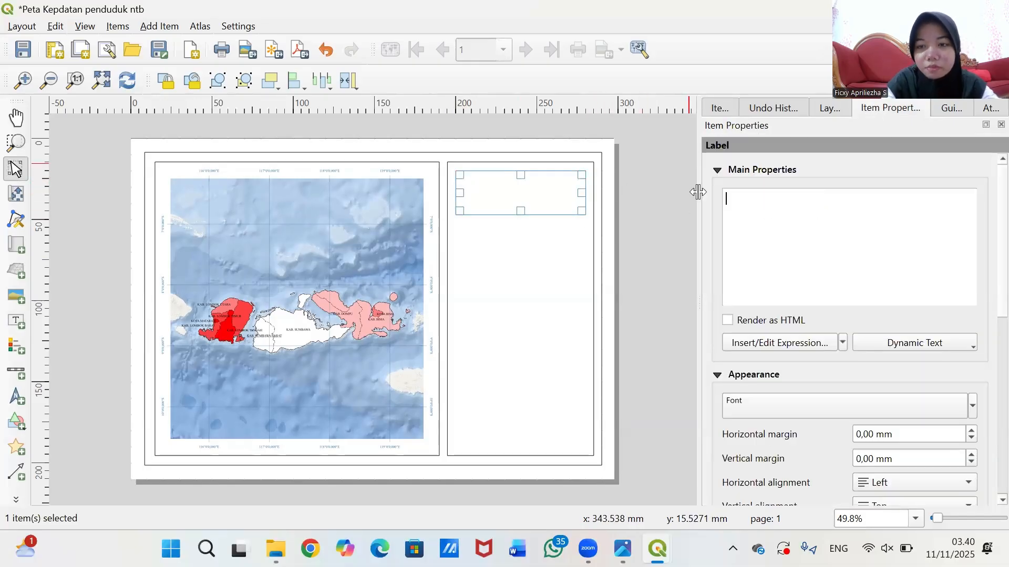
pyautogui.write('P')
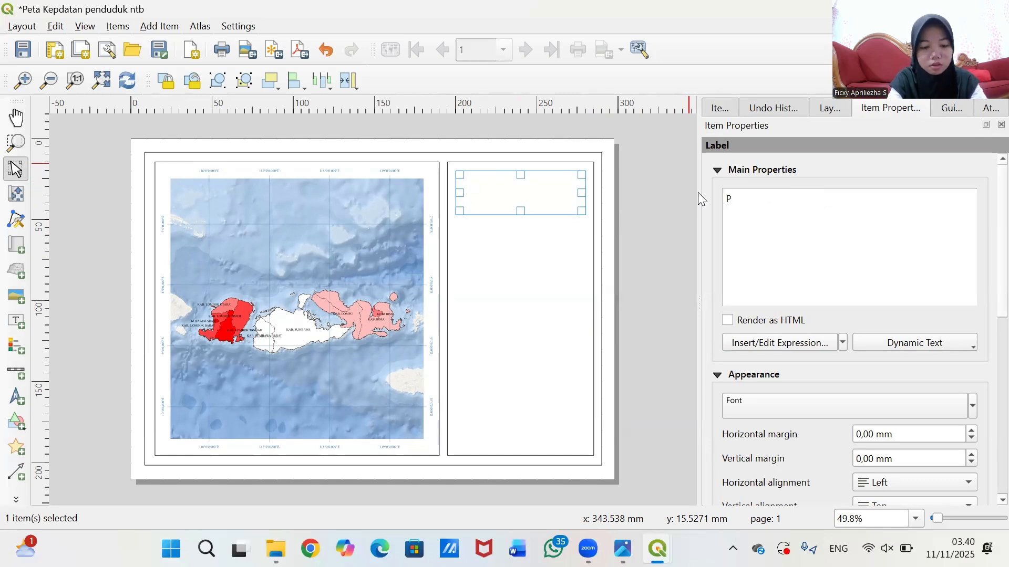
pyautogui.write('eta Ke')
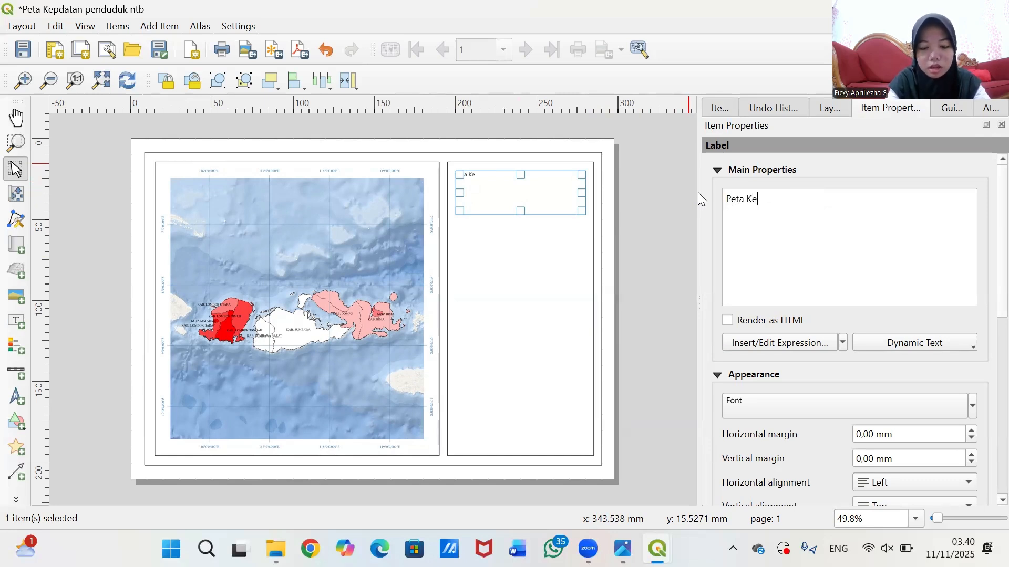
pyautogui.write('padatan Pern')
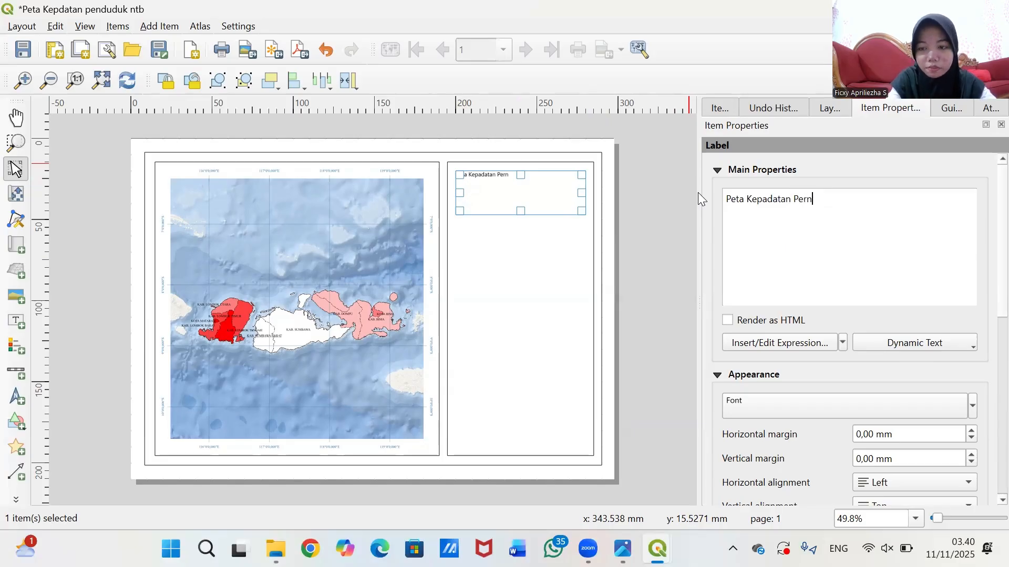
pyautogui.press('BackSpace')
pyautogui.press('BackSpace')
pyautogui.write('m')
pyautogui.press('BackSpace')
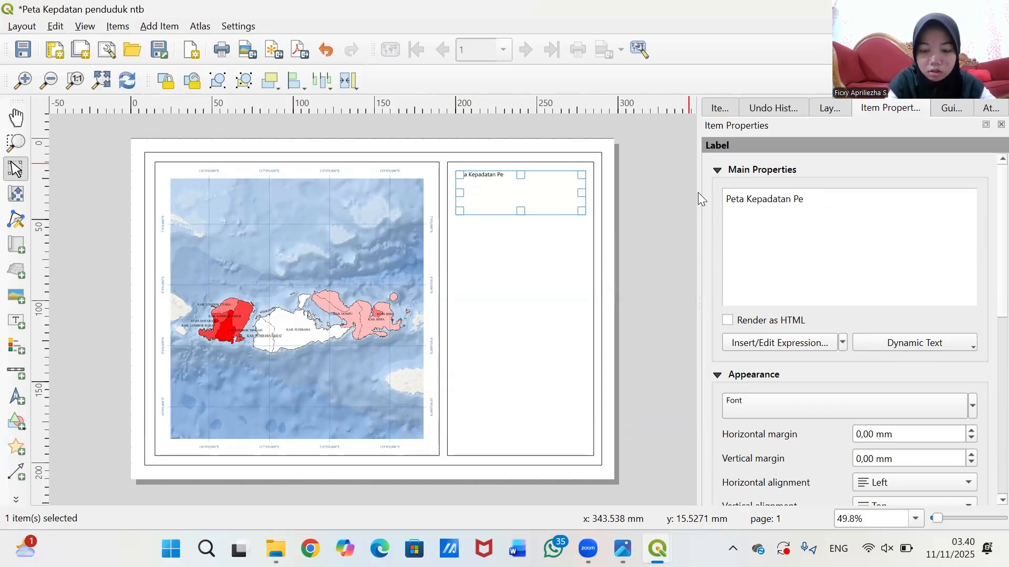
pyautogui.write('nduduk')
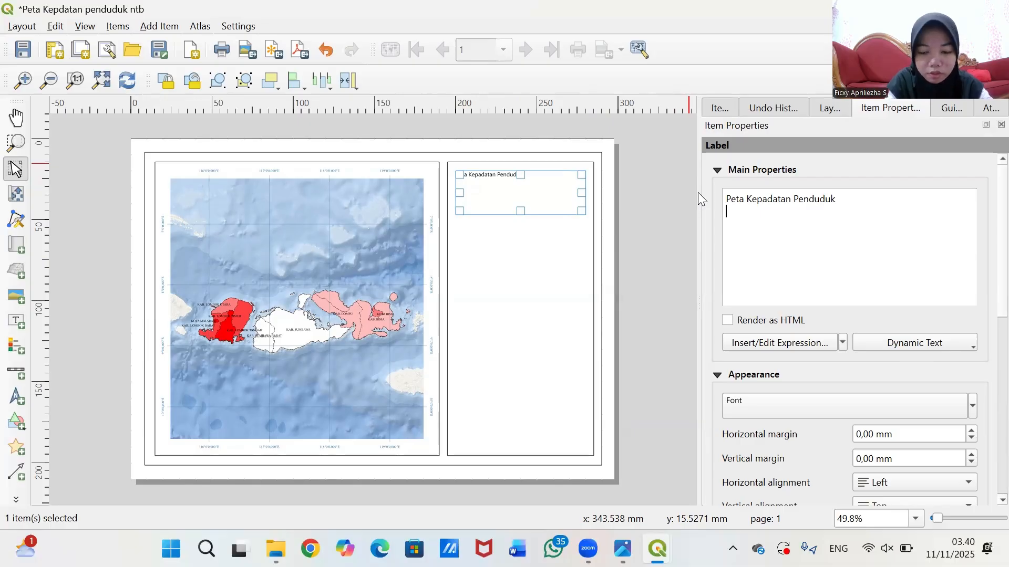
# - Add the lines 'Provinsi Nusa Tenggara Barat' and 'Tahun 2025' below it
pyautogui.press('Return')
pyautogui.write('Provinsi')
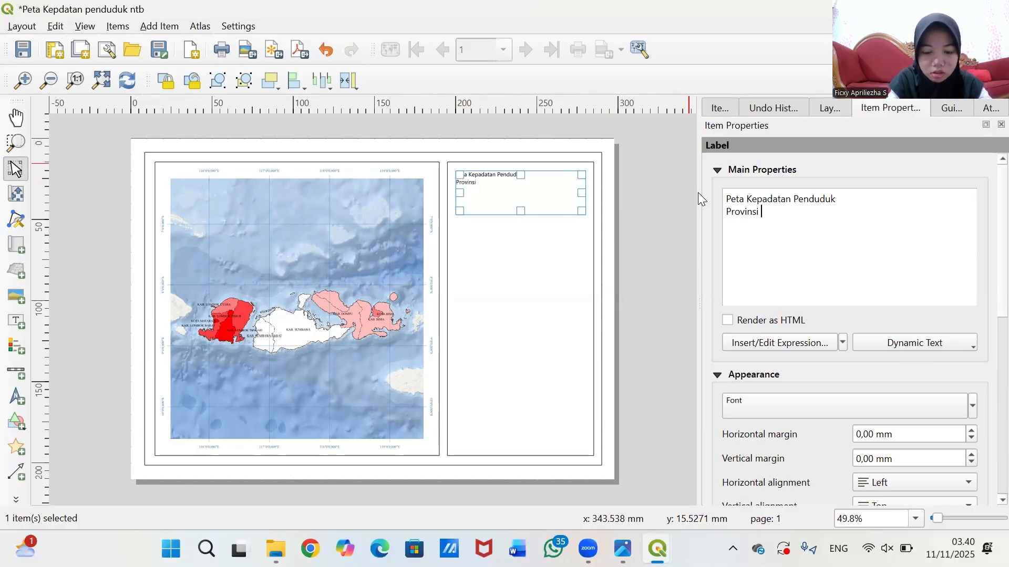
pyautogui.write(' Nusa ')
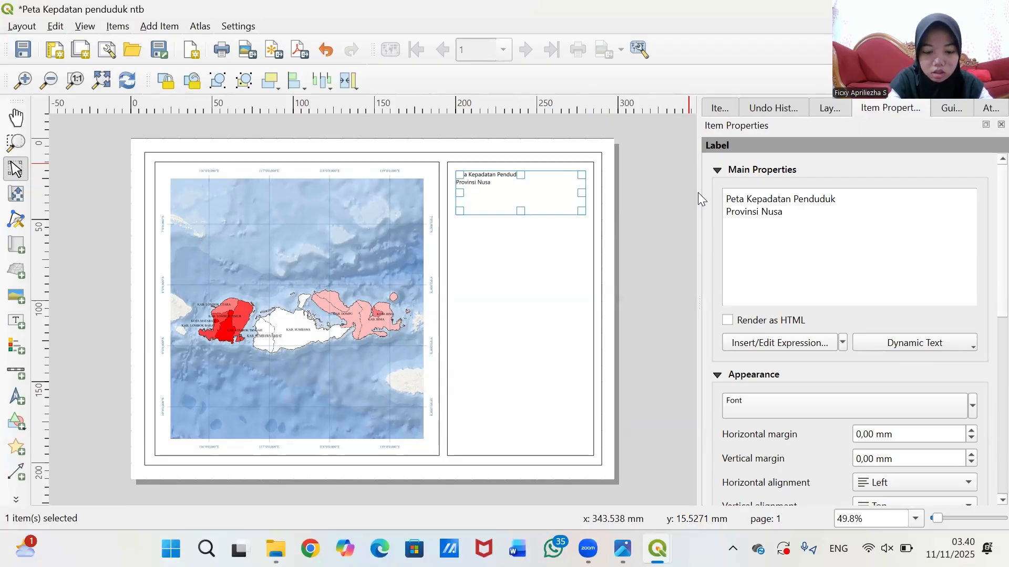
pyautogui.write('Tenggara')
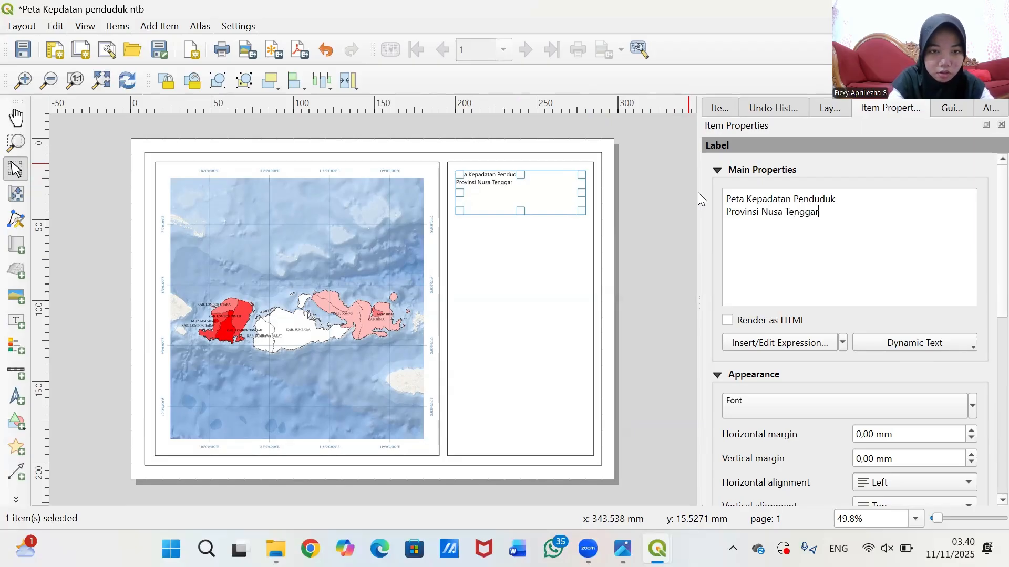
pyautogui.write('ara')
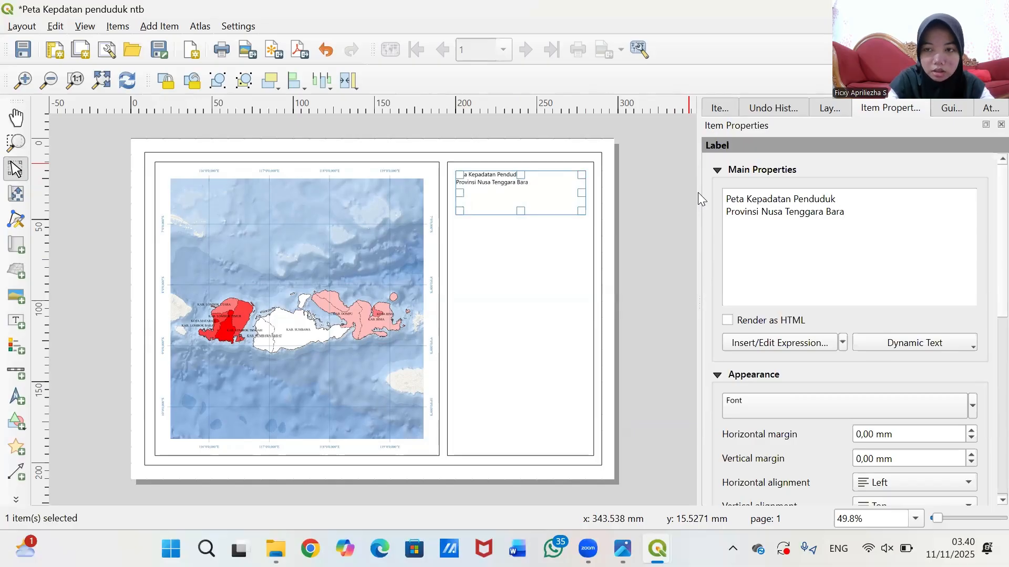
pyautogui.write('t')
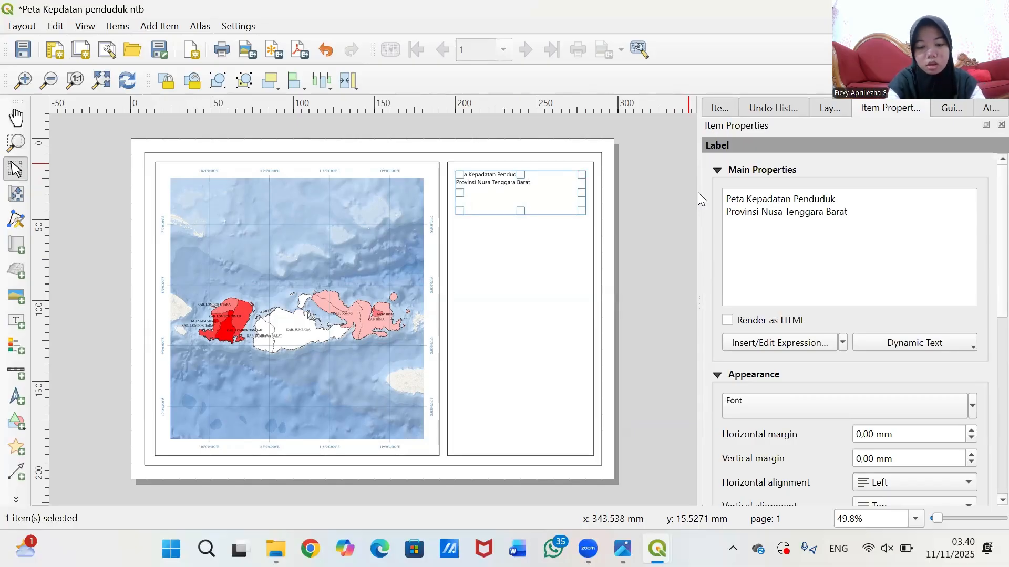
pyautogui.press('Return')
pyautogui.write('t ')
pyautogui.write('Tah')
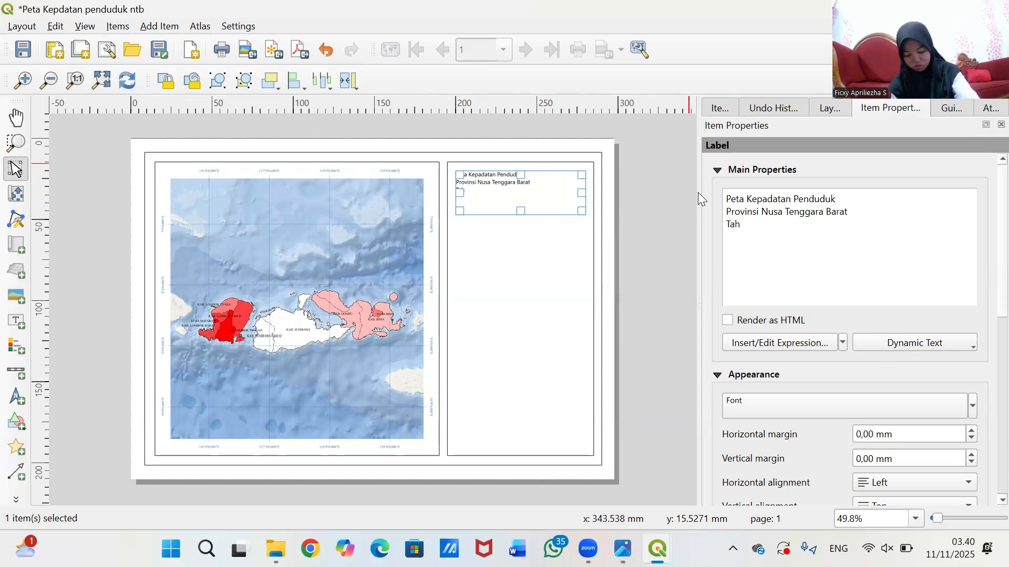
pyautogui.write('u')
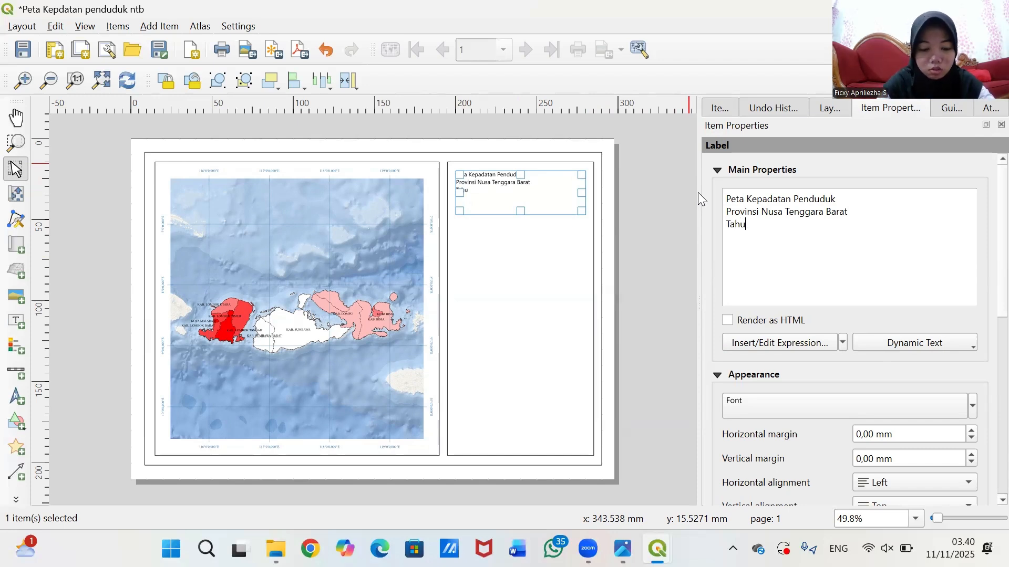
pyautogui.write('n 202')
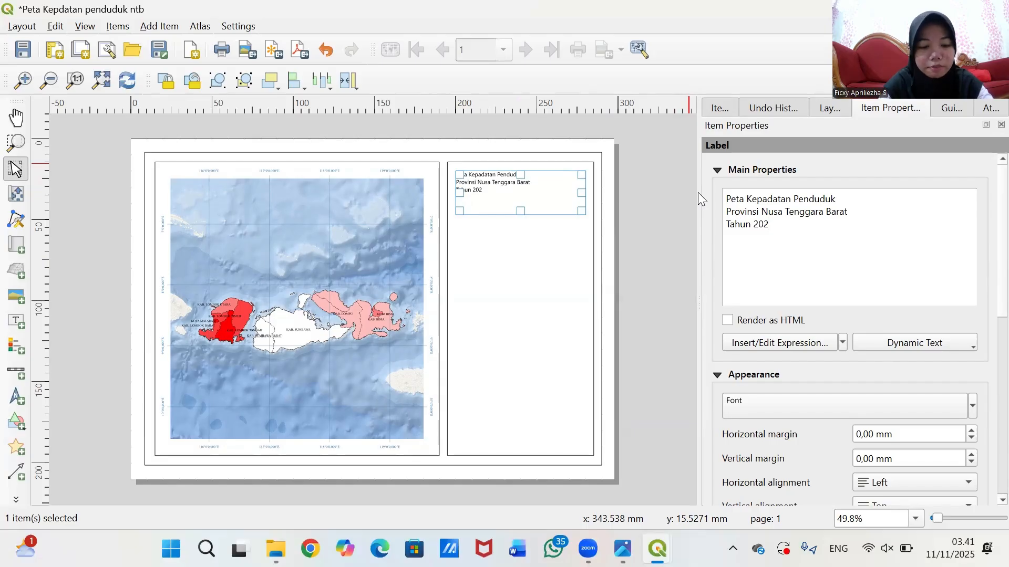
pyautogui.write('5')
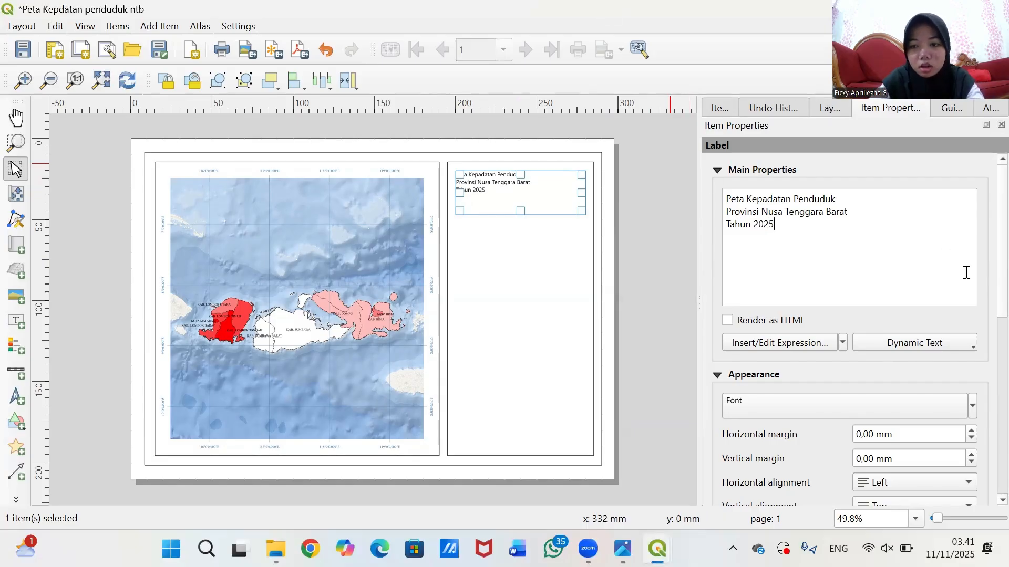
# - Set the title's vertical alignment to Vertical Center and horizontal alignment to Center
pyautogui.scroll(-2, 867, 374)
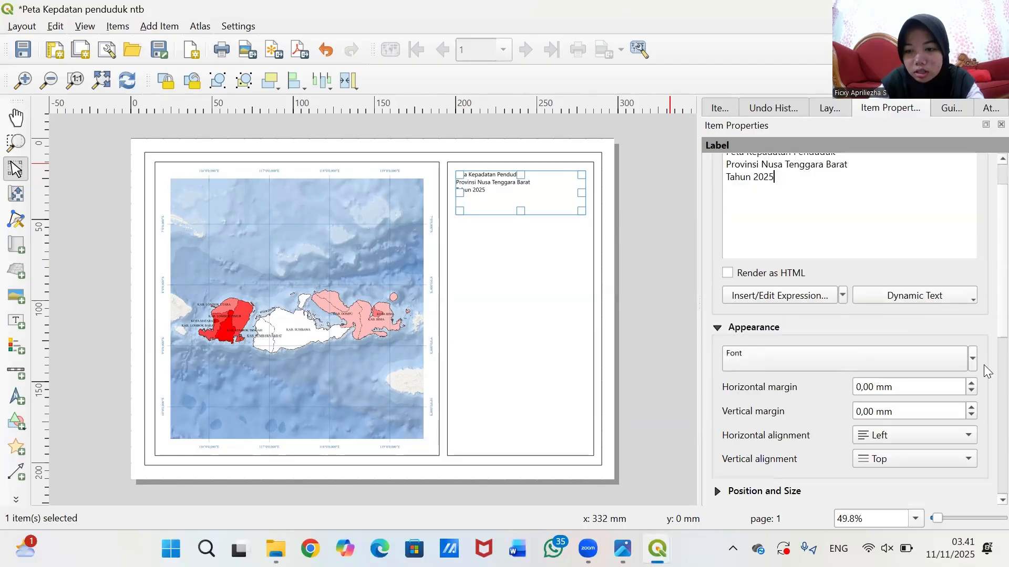
pyautogui.scroll(-2, 780, 438)
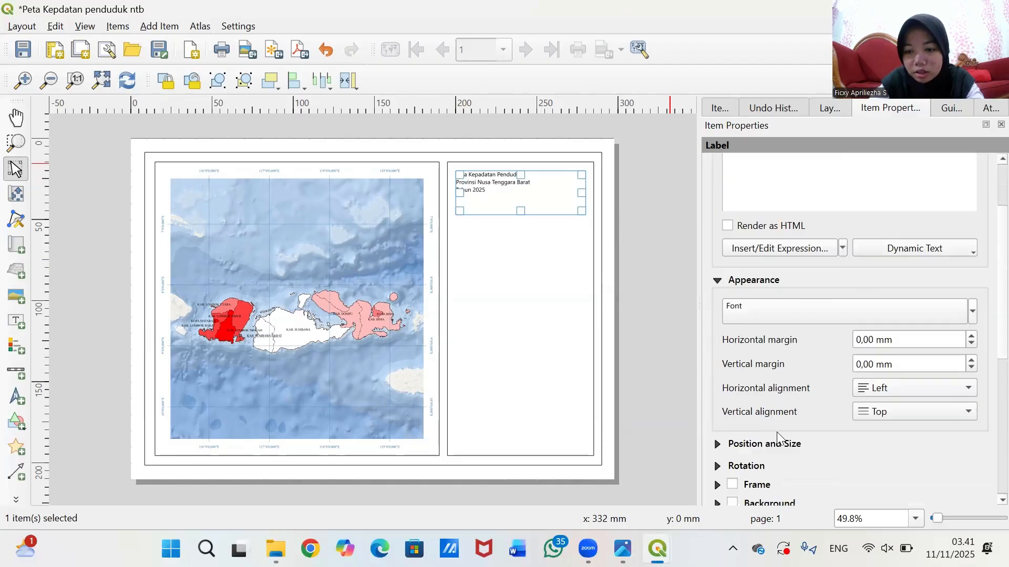
pyautogui.click(926, 415)
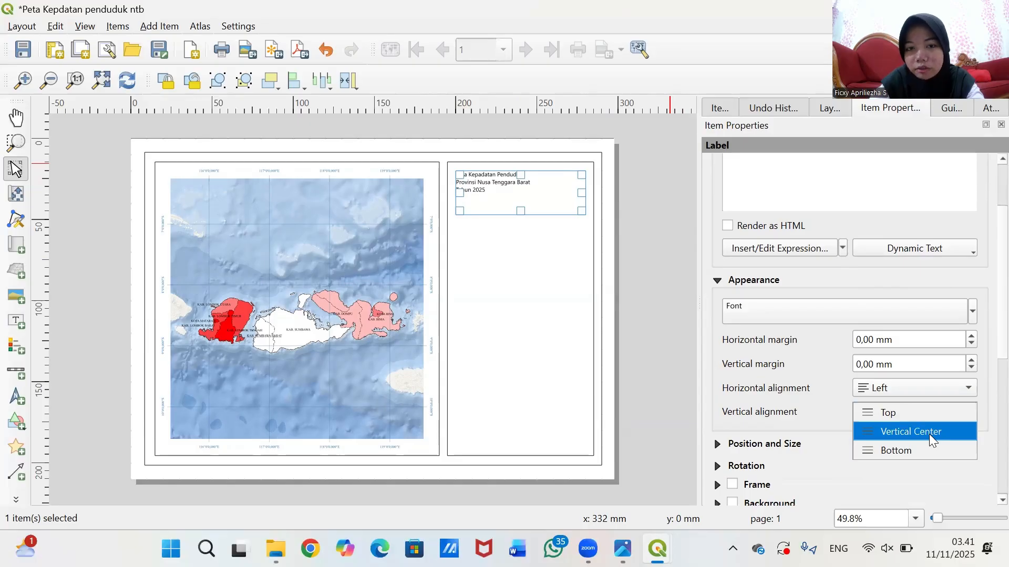
pyautogui.click(929, 432)
pyautogui.click(926, 416)
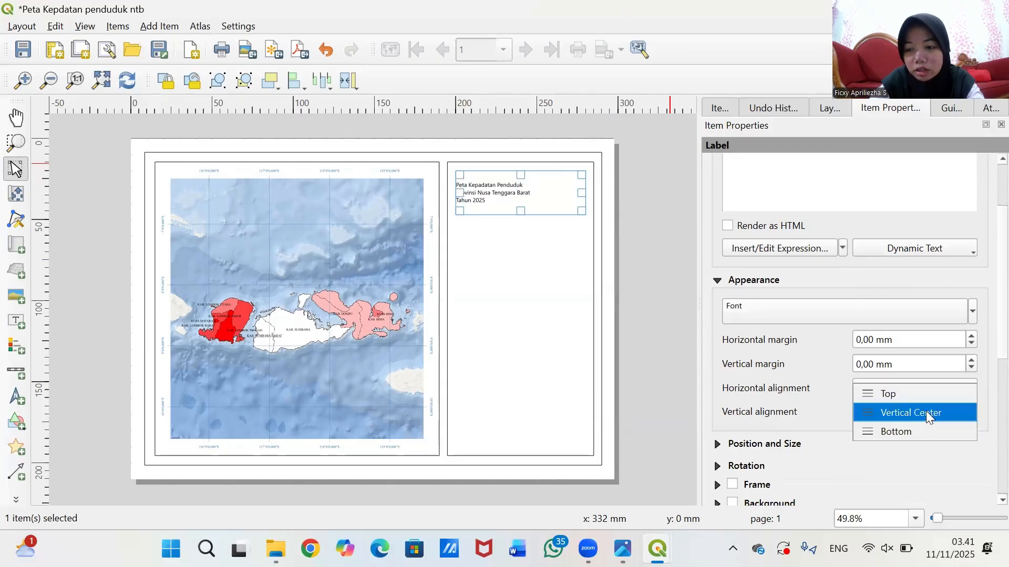
pyautogui.click(925, 411)
pyautogui.click(909, 387)
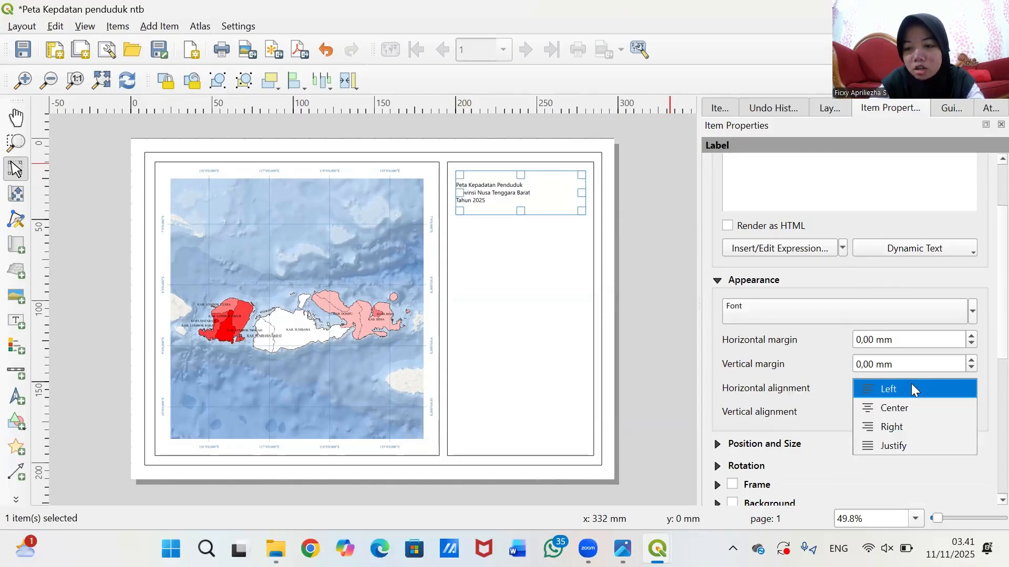
pyautogui.click(922, 409)
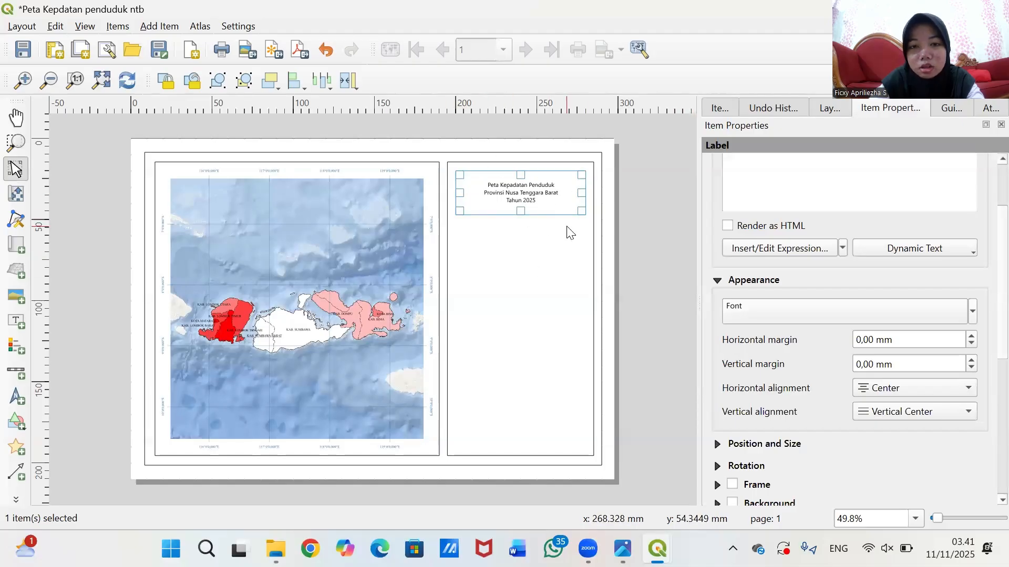
pyautogui.scroll(1, 568, 229)
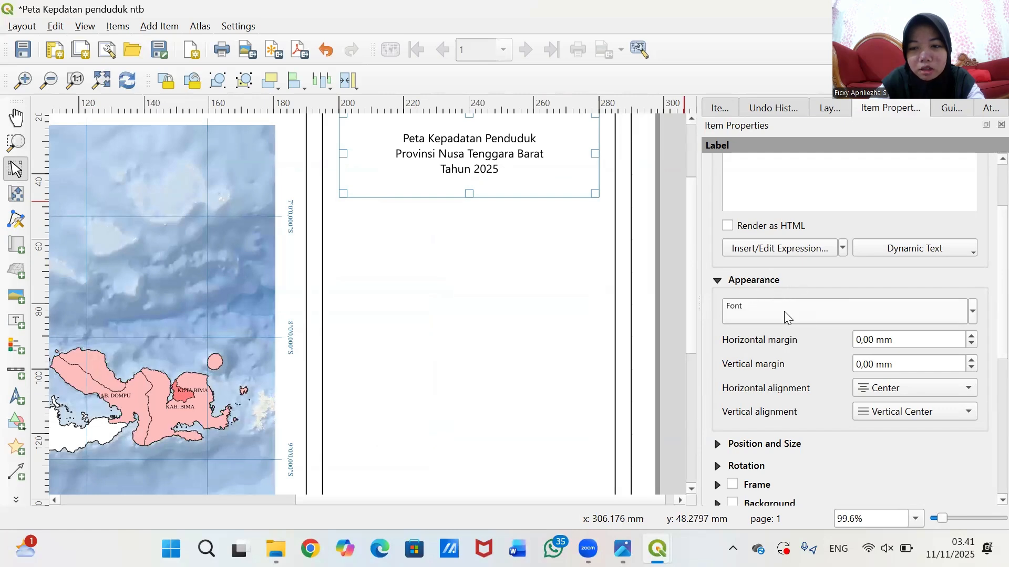
# - Set the title font to Times New Roman Bold at 12 points
pyautogui.click(762, 310)
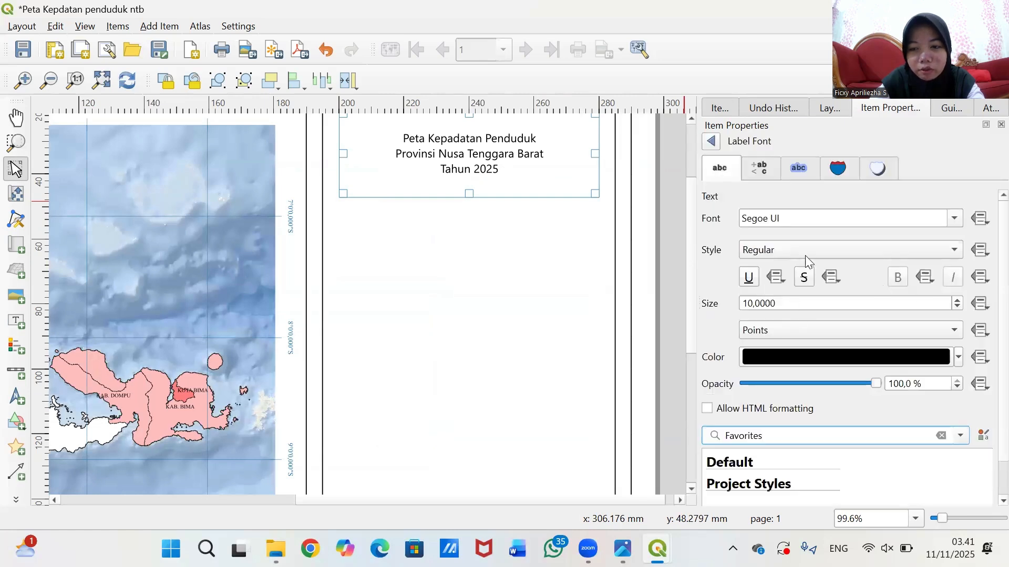
pyautogui.click(953, 222)
pyautogui.click(847, 218)
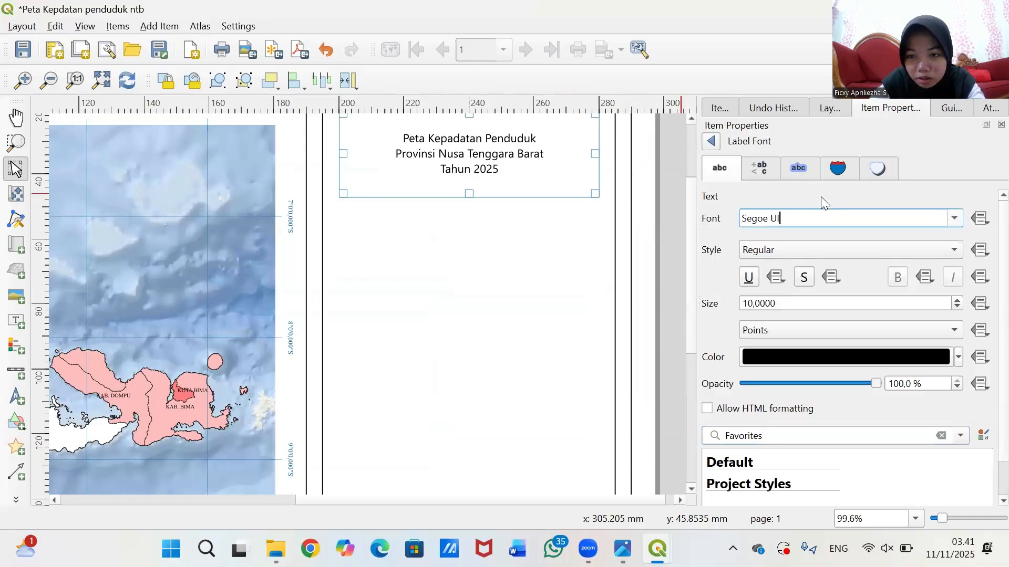
pyautogui.press('BackSpace')
pyautogui.press('BackSpace')
pyautogui.press('BackSpace')
pyautogui.press('BackSpace')
pyautogui.press('BackSpace')
pyautogui.press('BackSpace')
pyautogui.press('BackSpace')
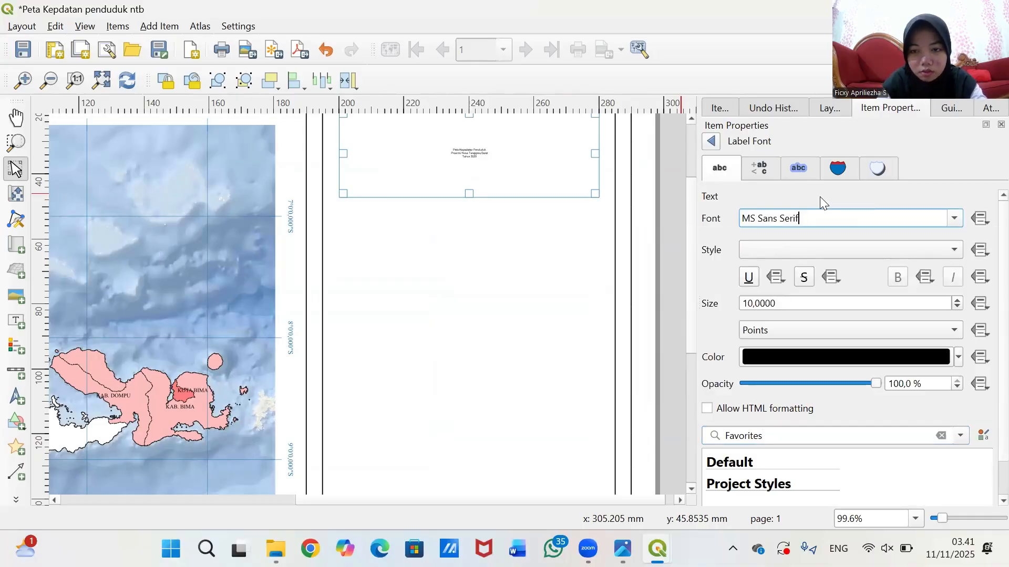
pyautogui.press('BackSpace')
pyautogui.press('BackSpace')
pyautogui.press('BackSpace')
pyautogui.press('BackSpace')
pyautogui.press('BackSpace')
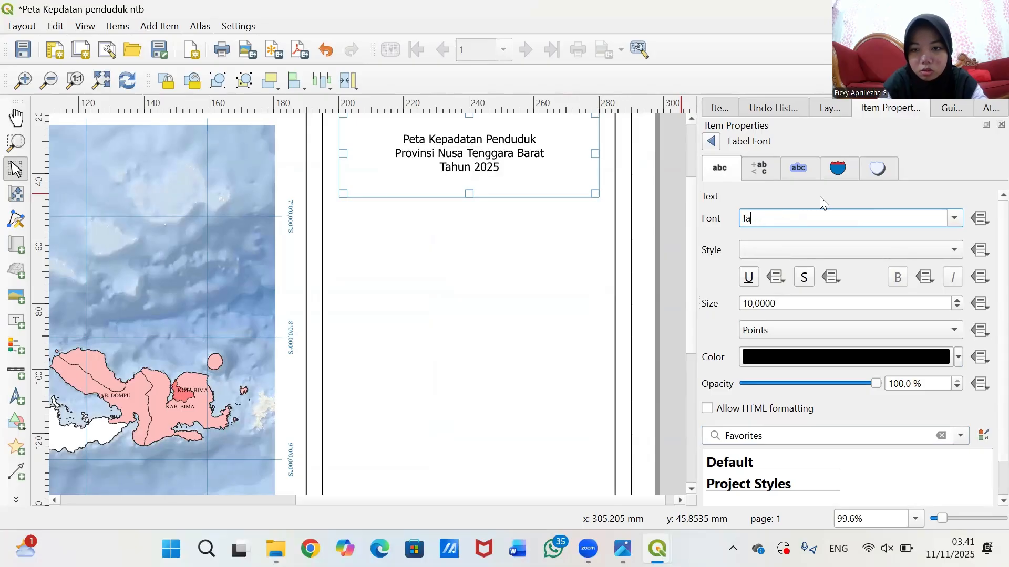
pyautogui.press('BackSpace')
pyautogui.press('BackSpace')
pyautogui.write('Times New Roman')
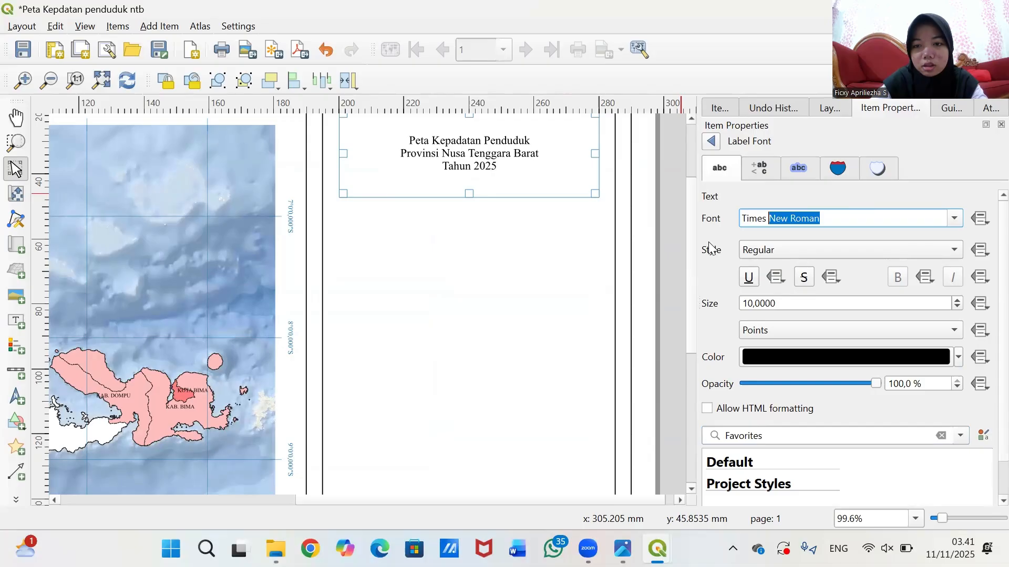
pyautogui.press('Return')
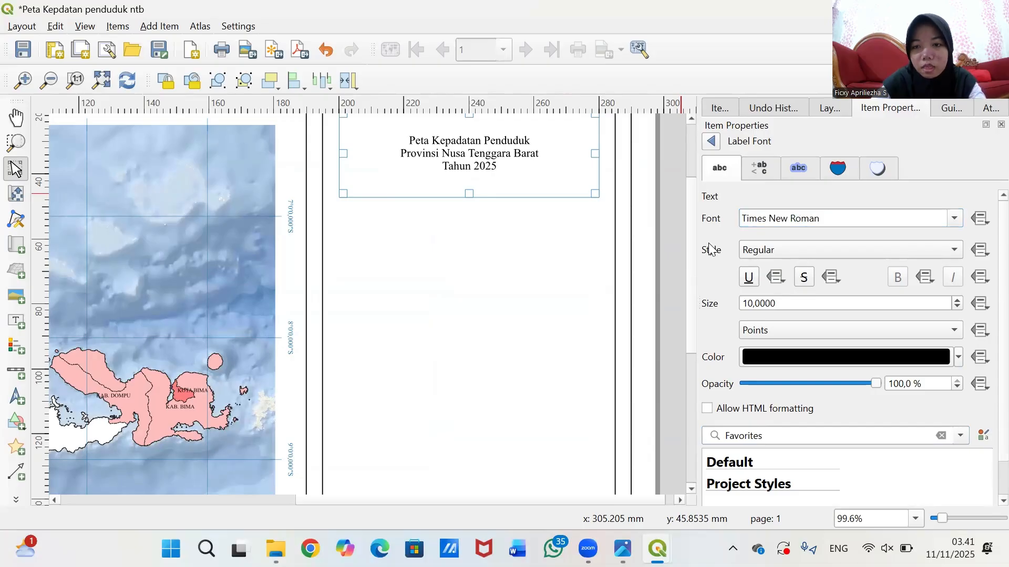
pyautogui.click(767, 250)
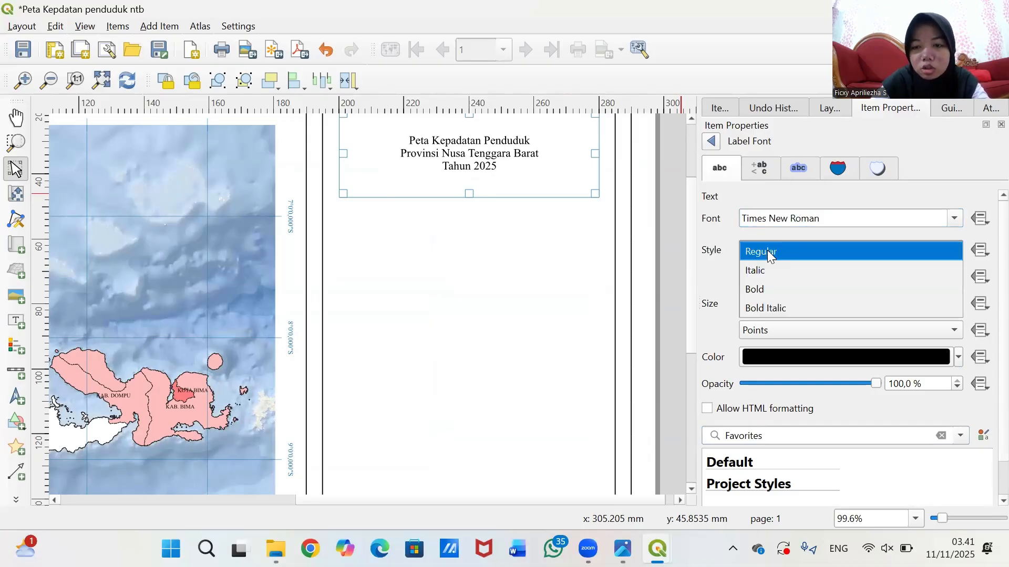
pyautogui.click(800, 288)
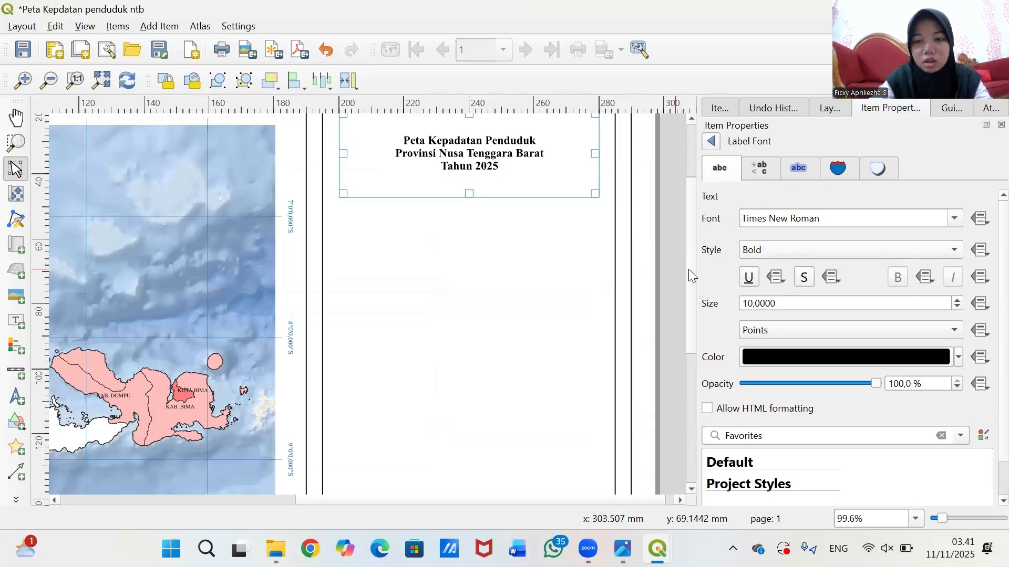
pyautogui.moveTo(690, 284); pyautogui.dragTo(695, 235)
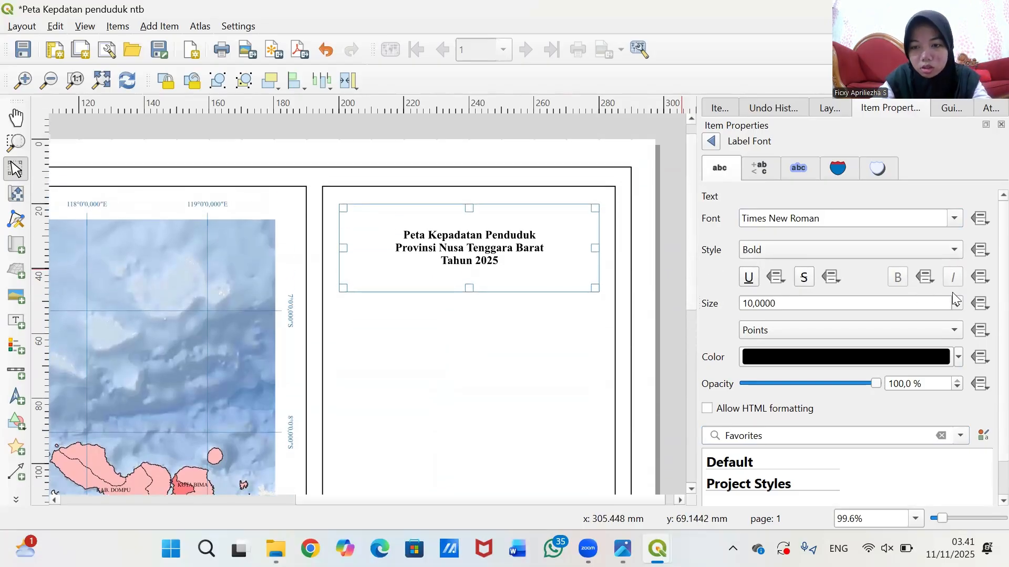
pyautogui.click(957, 300)
pyautogui.click(957, 300)
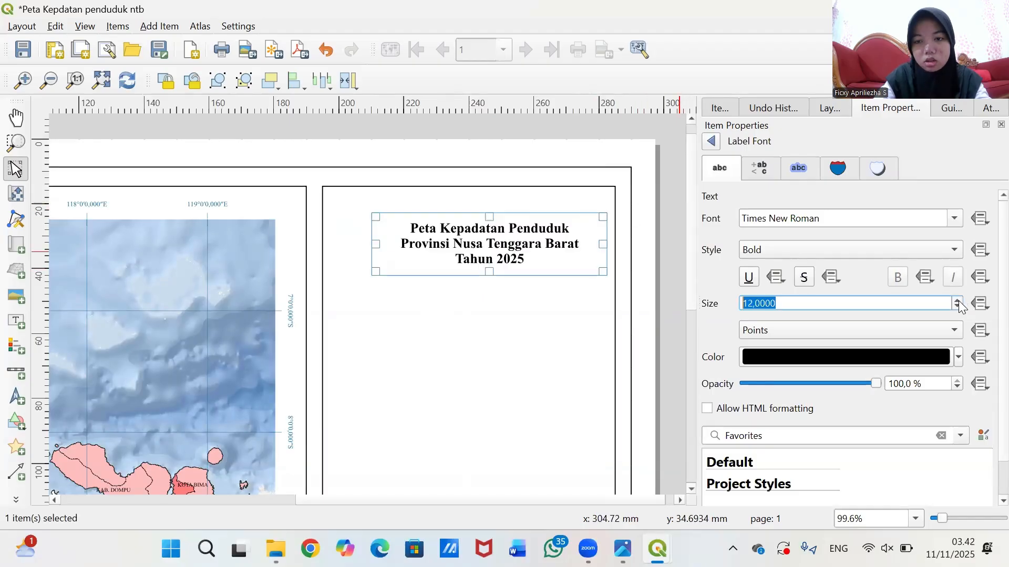
# - Move the title box up and left and narrow it so the text re-centres
pyautogui.click(656, 224)
pyautogui.click(511, 241)
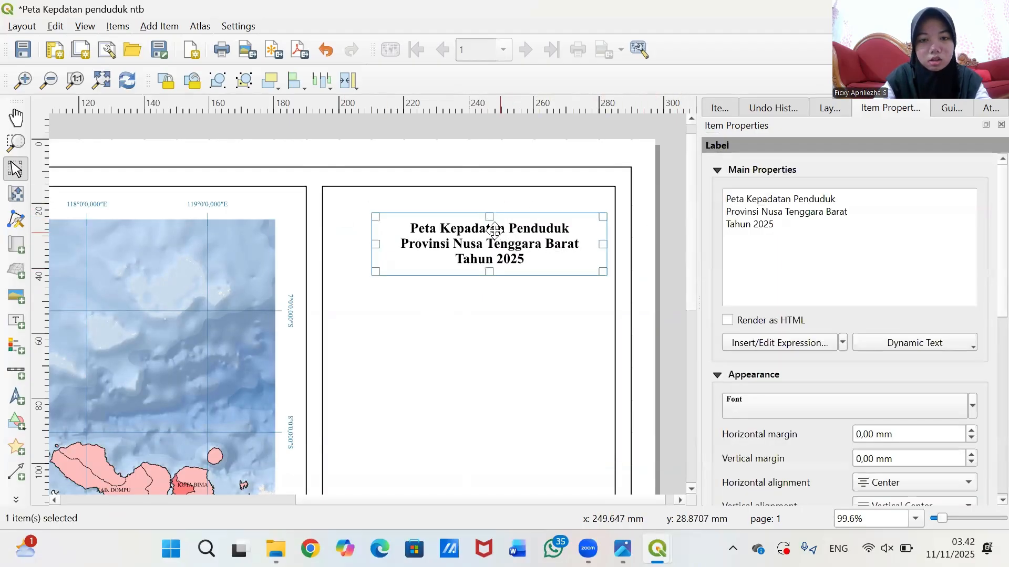
pyautogui.moveTo(510, 240); pyautogui.dragTo(486, 221)
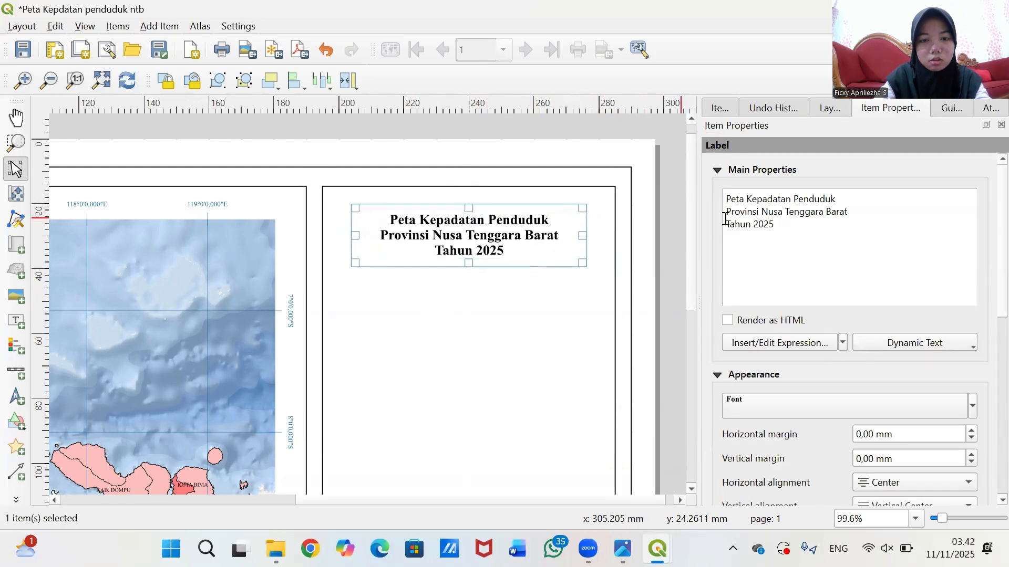
pyautogui.click(660, 229)
pyautogui.click(518, 229)
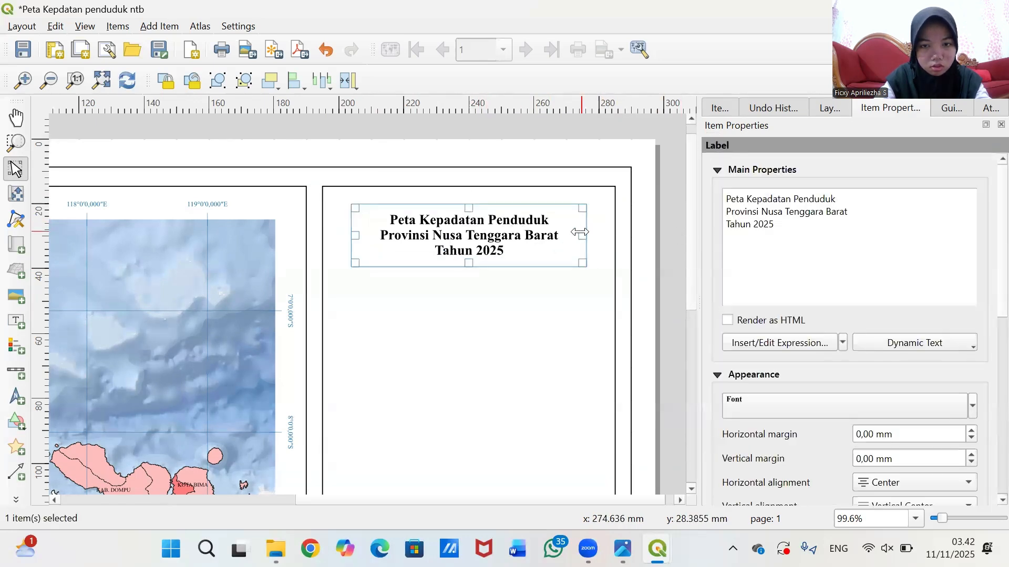
pyautogui.moveTo(581, 234); pyautogui.dragTo(578, 235)
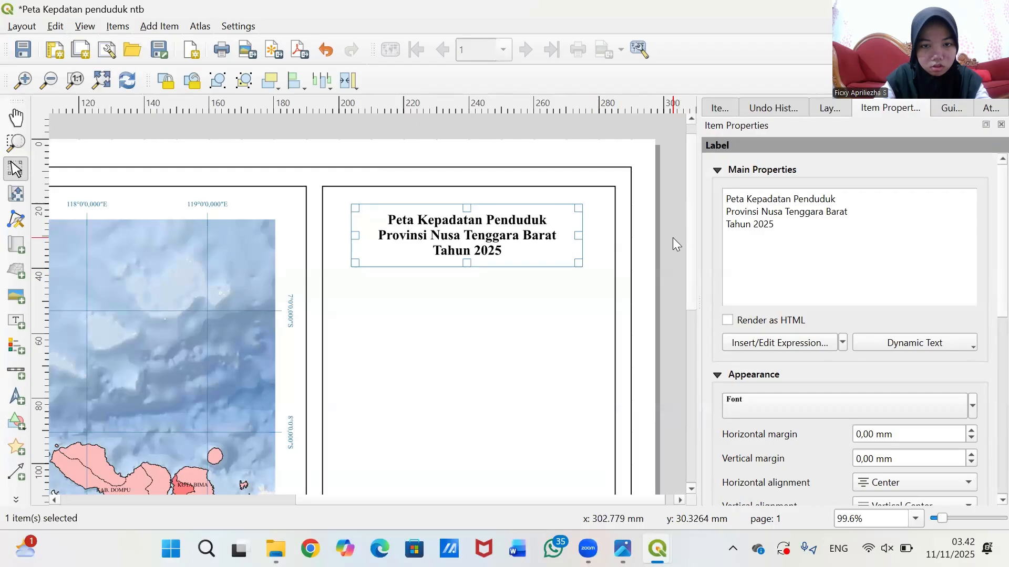
pyautogui.click(672, 237)
pyautogui.click(496, 237)
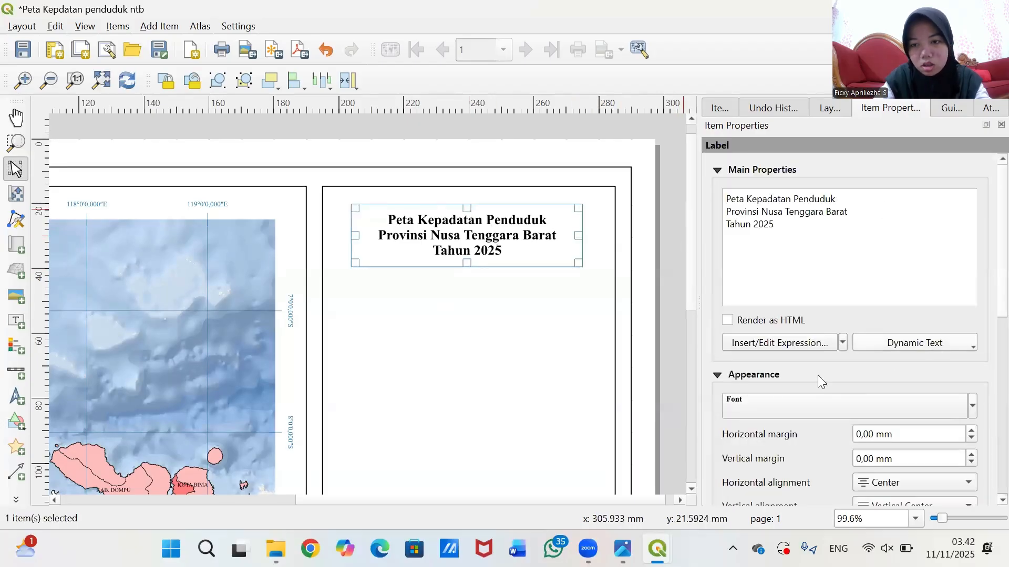
# - Raise the title font size to 14 points
pyautogui.click(784, 406)
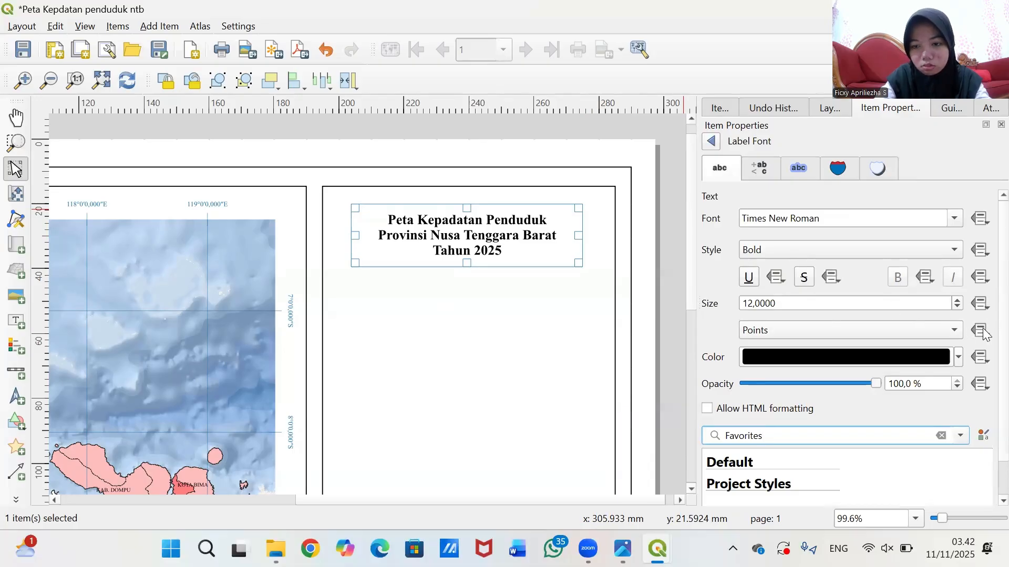
pyautogui.scroll(-1, 780, 409)
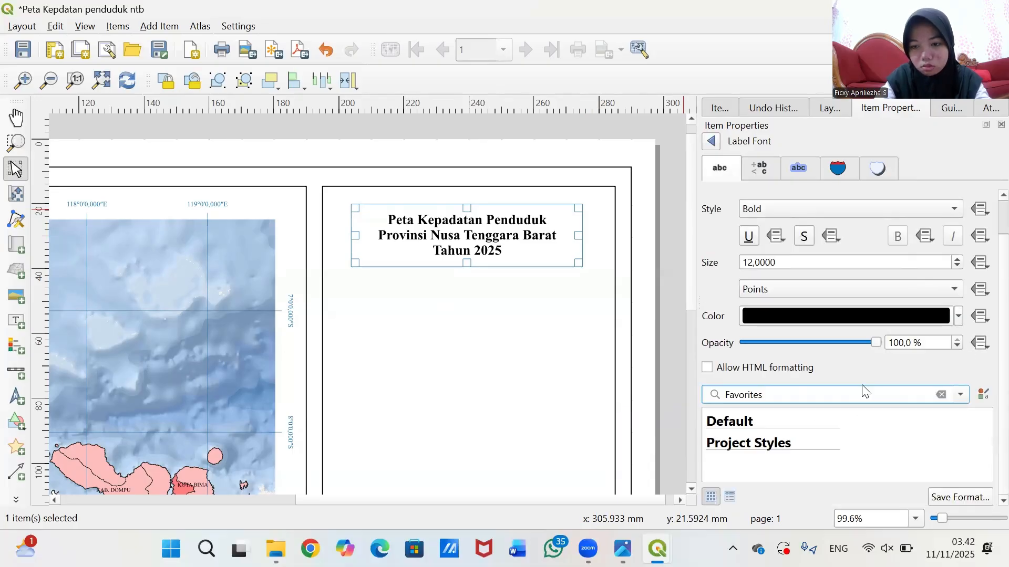
pyautogui.scroll(1, 874, 370)
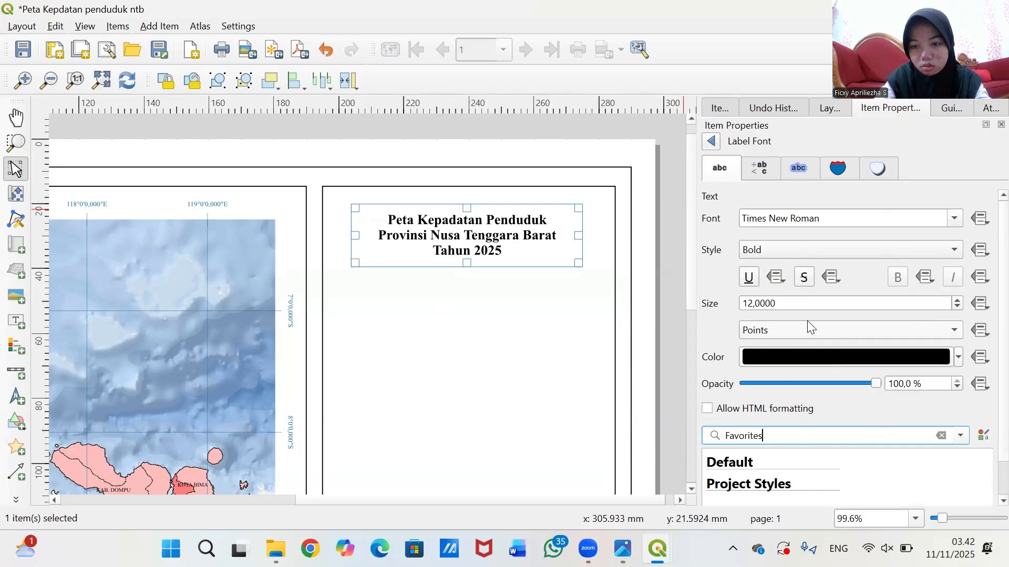
pyautogui.click(748, 303)
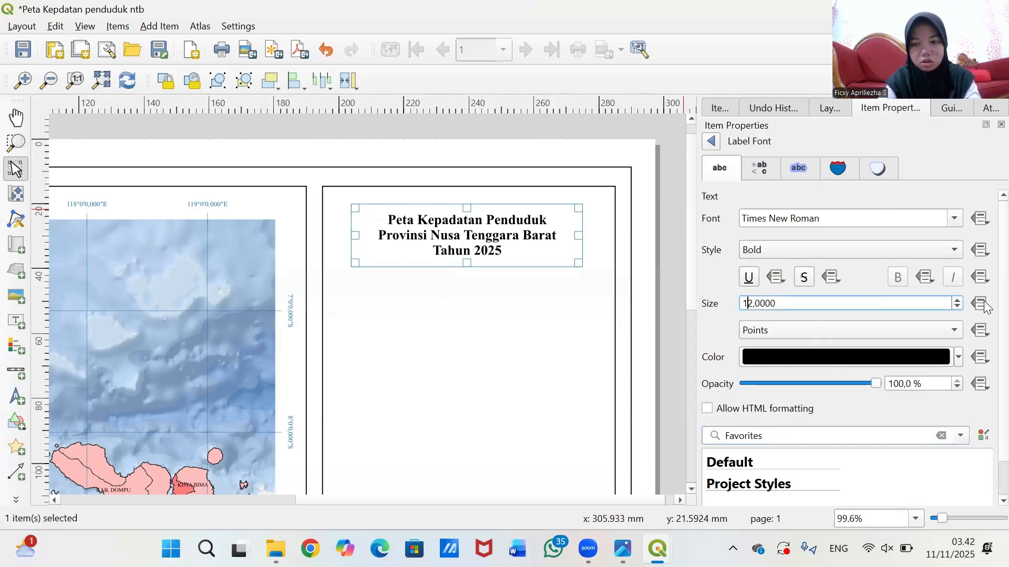
pyautogui.press('BackSpace')
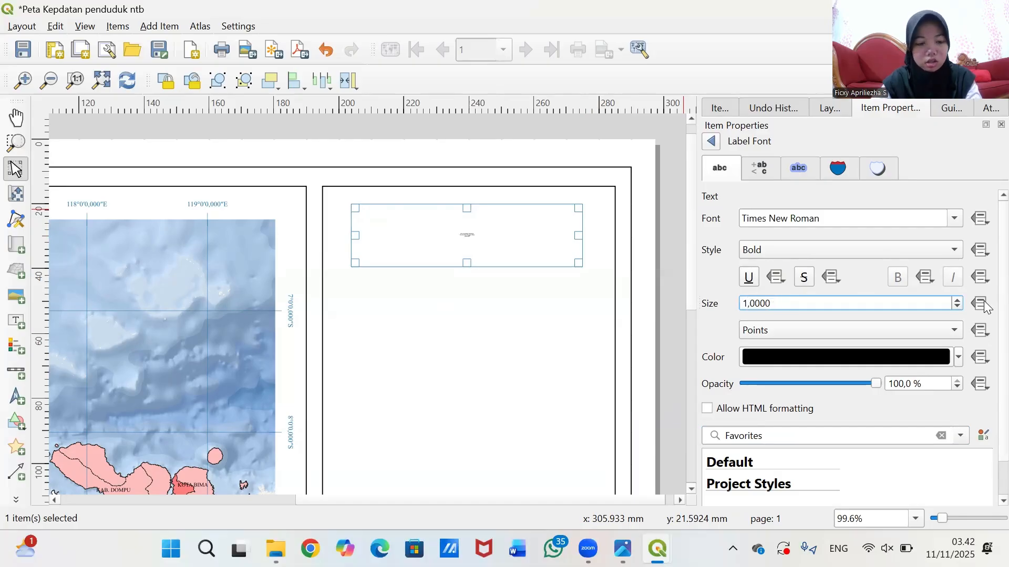
pyautogui.write('4')
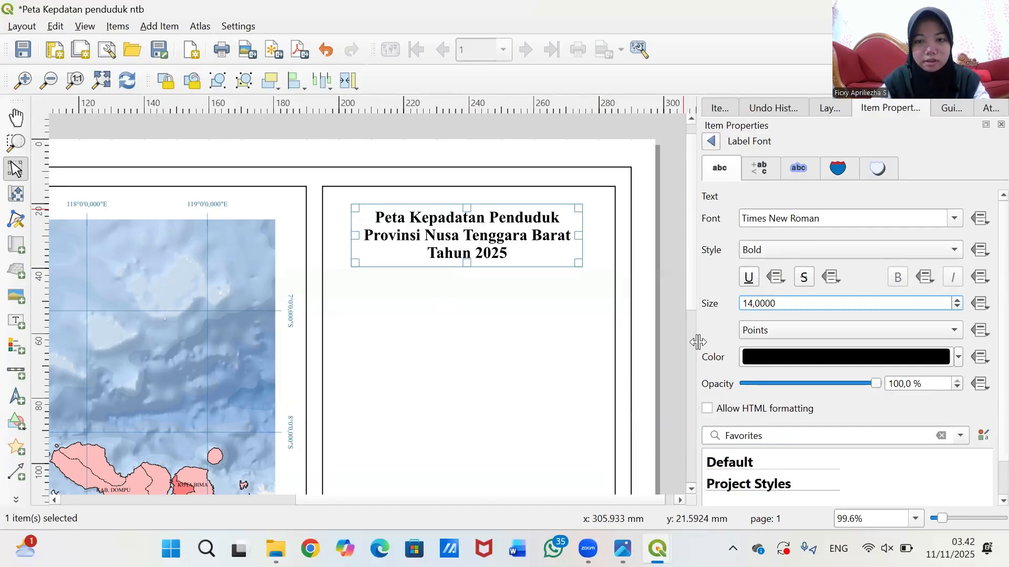
# - Nudge the title label slightly higher within the right frame
pyautogui.click(677, 345)
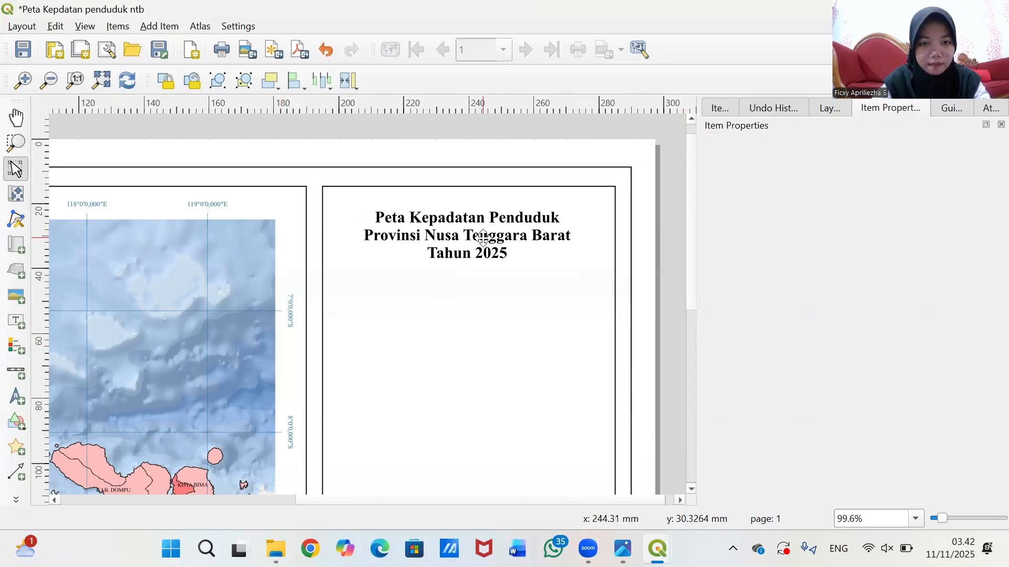
pyautogui.moveTo(482, 238)
pyautogui.mouseDown()
pyautogui.moveTo(500, 232)
pyautogui.moveTo(485, 234)
pyautogui.moveTo(485, 224)
pyautogui.mouseUp()
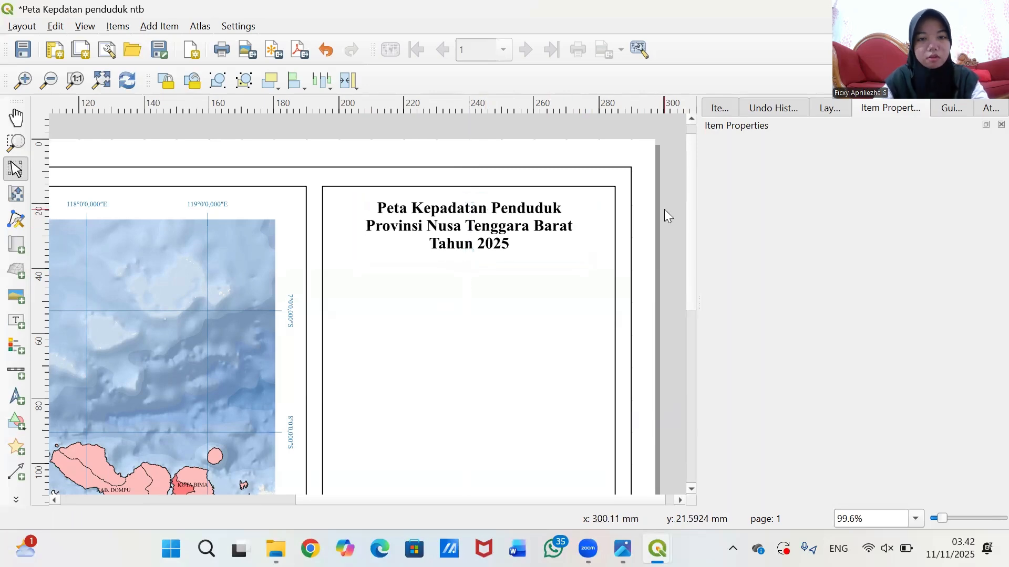
pyautogui.scroll(-1, 664, 209)
pyautogui.scroll(1, 660, 226)
pyautogui.click(634, 167)
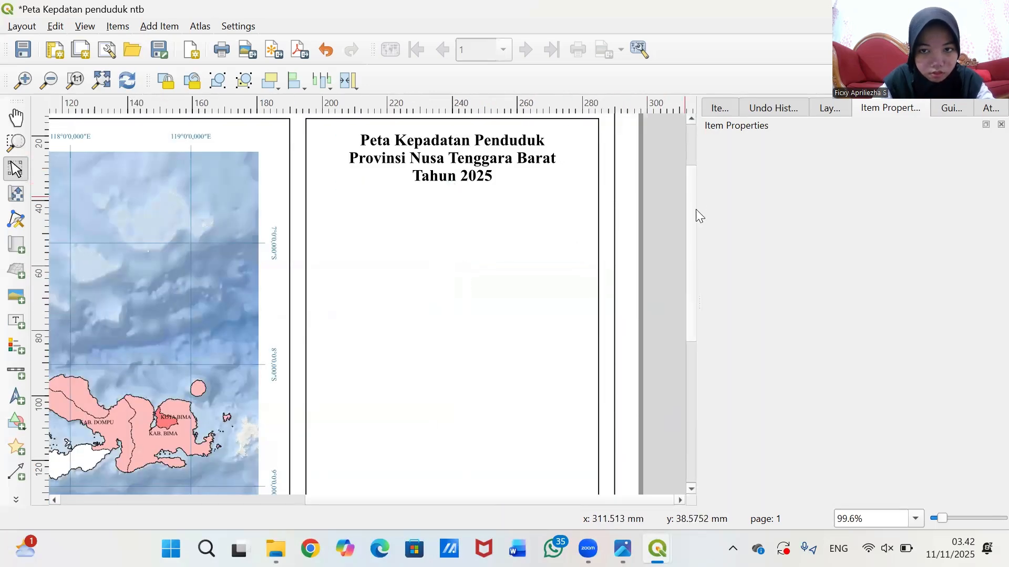
pyautogui.scroll(1, 691, 221)
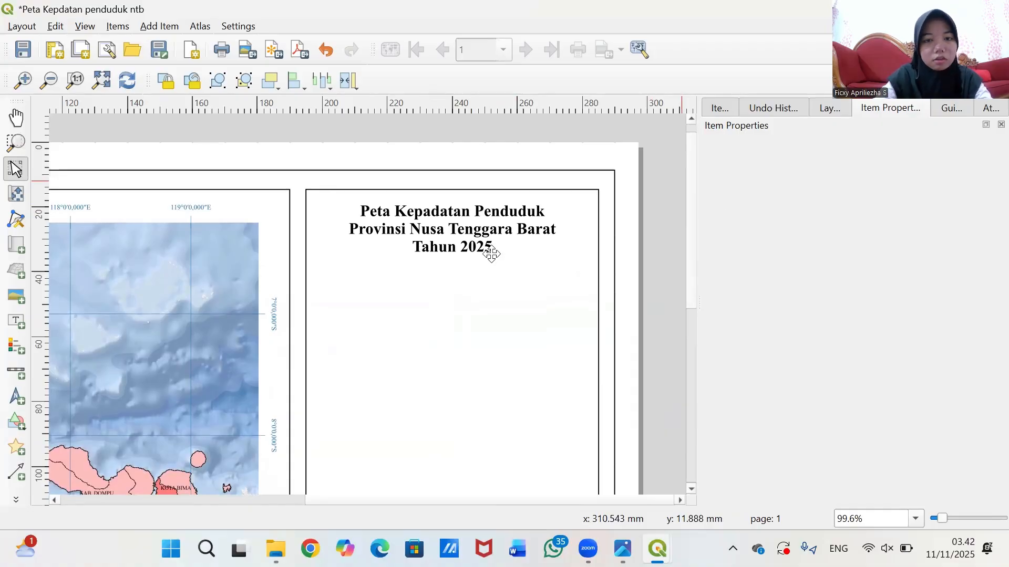
pyautogui.click(447, 230)
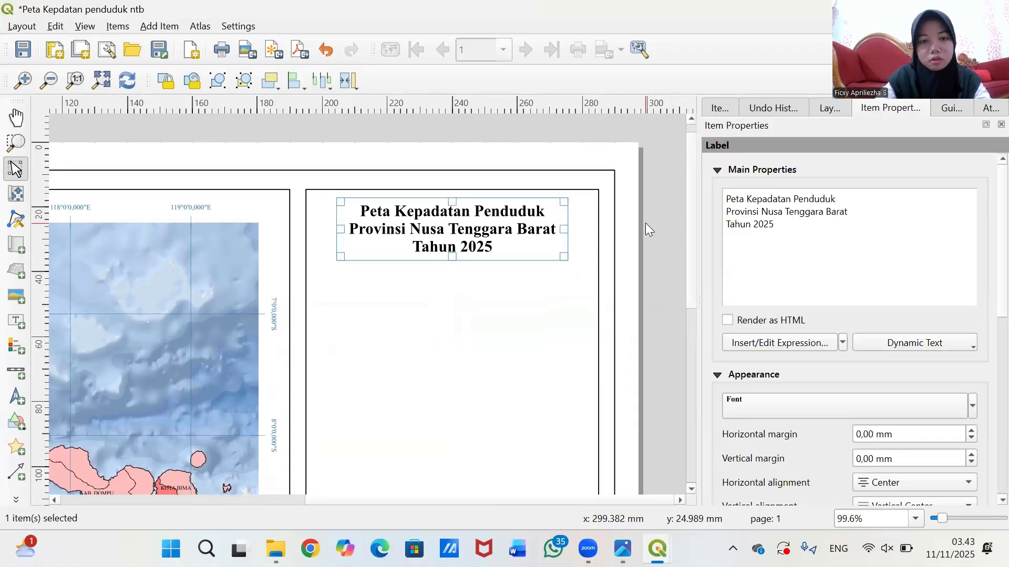
# - Retype the title in capitals: 'PETA KEPADATAN PENDUDUK / PROVINSI NUSA TENGGARA BARAT / TAHUN 2025'
pyautogui.hotkey('ctrl', 'a')
pyautogui.press('Delete')
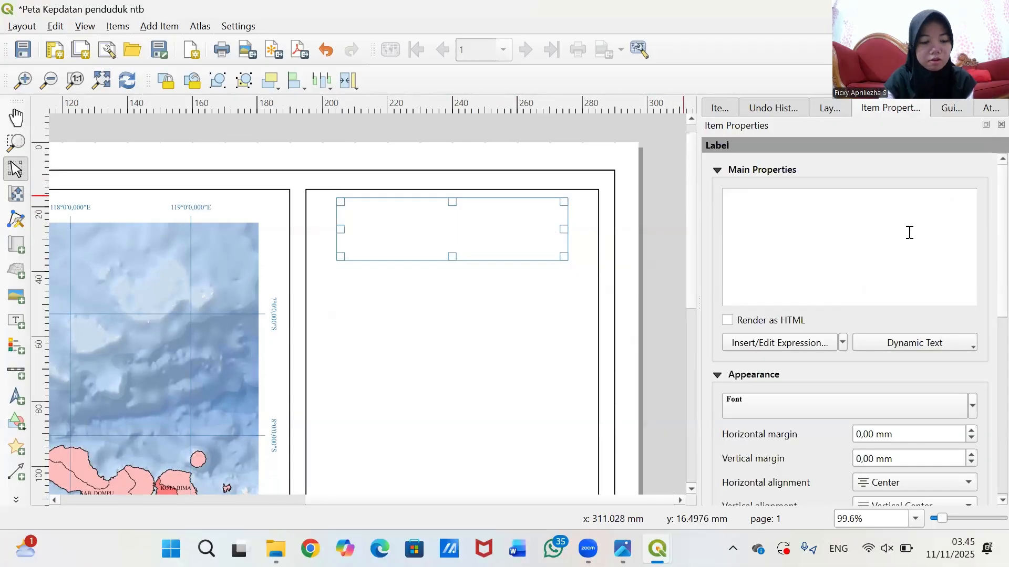
pyautogui.write('P')
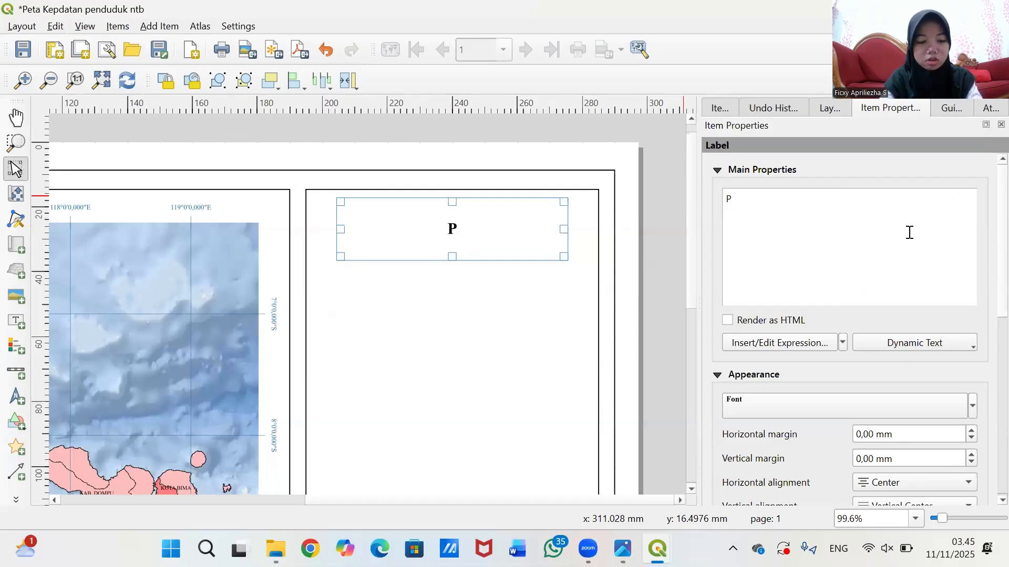
pyautogui.write('ETQA')
pyautogui.press('BackSpace')
pyautogui.press('BackSpace')
pyautogui.write('A')
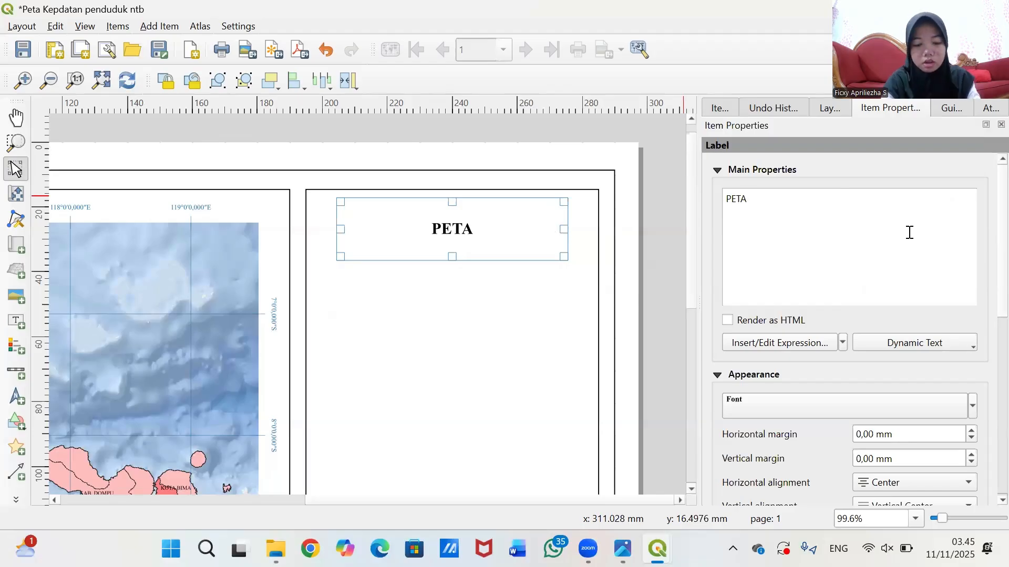
pyautogui.write(' KEPADATAN PENDUDUK')
pyautogui.press('Return')
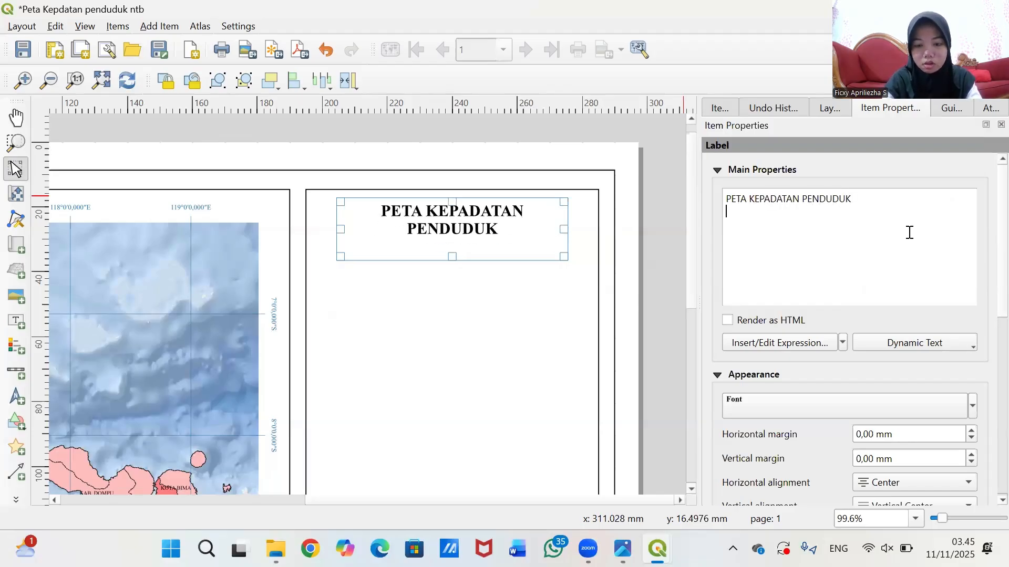
pyautogui.write('PROVINSI NUSA TENGGATA')
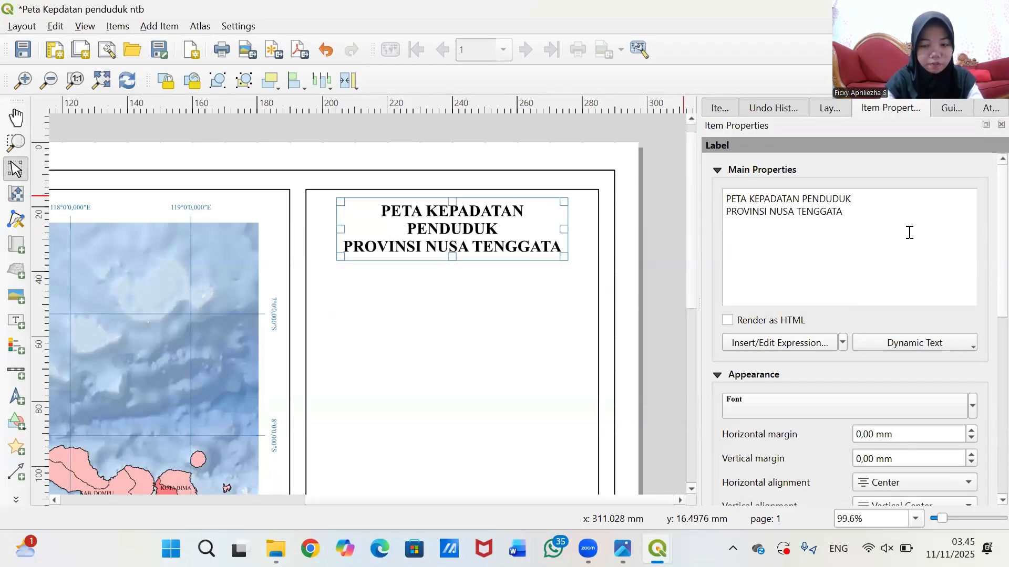
pyautogui.press('BackSpace')
pyautogui.press('BackSpace')
pyautogui.write('RA BARAT')
pyautogui.press('Return')
pyautogui.write('TAHUN 2025')
pyautogui.click(846, 406)
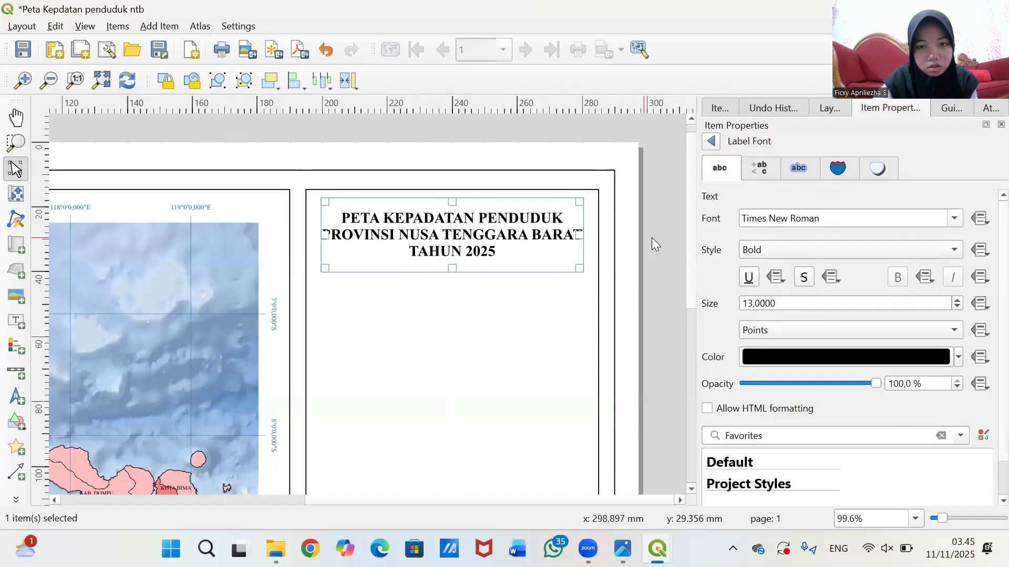
# - Reduce the title font size to 12 points
pyautogui.click(654, 238)
pyautogui.click(514, 232)
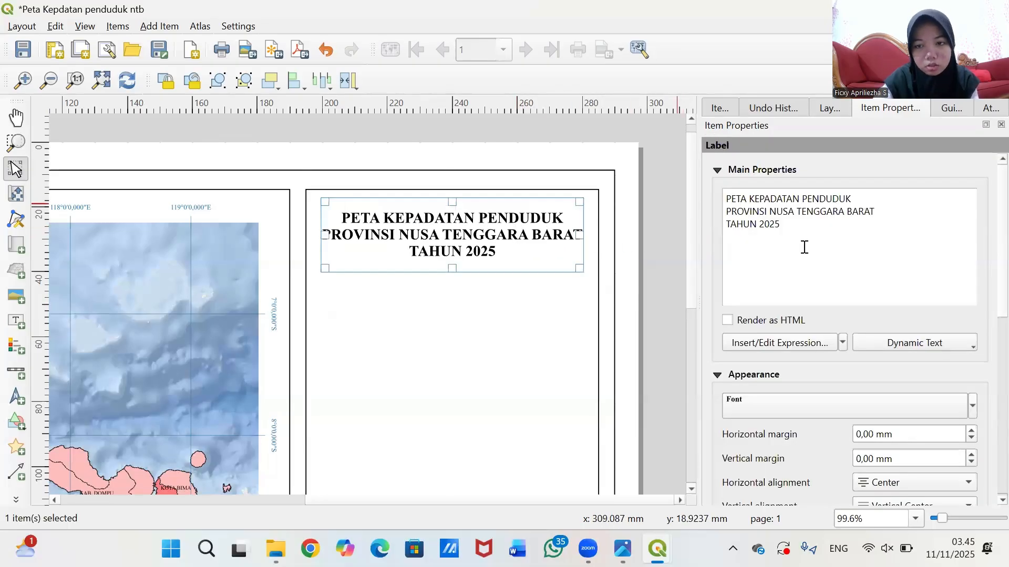
pyautogui.click(746, 406)
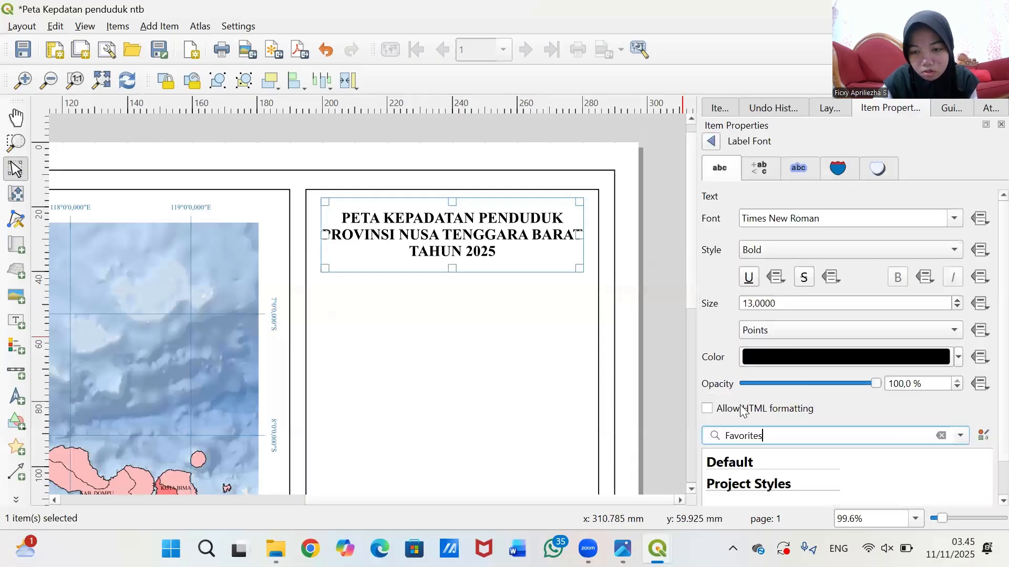
pyautogui.click(752, 303)
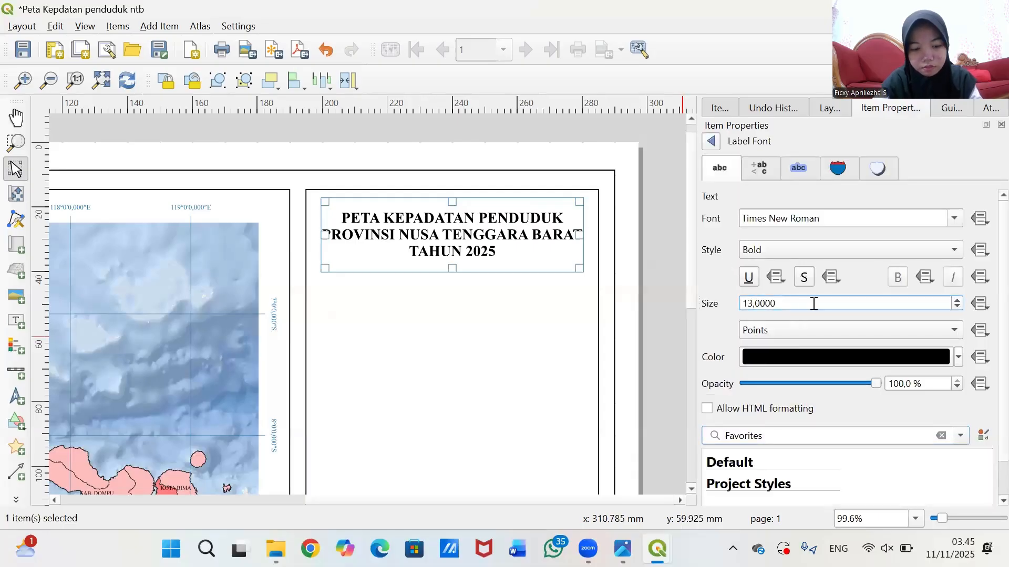
pyautogui.press('BackSpace')
pyautogui.write('2')
pyautogui.click(674, 242)
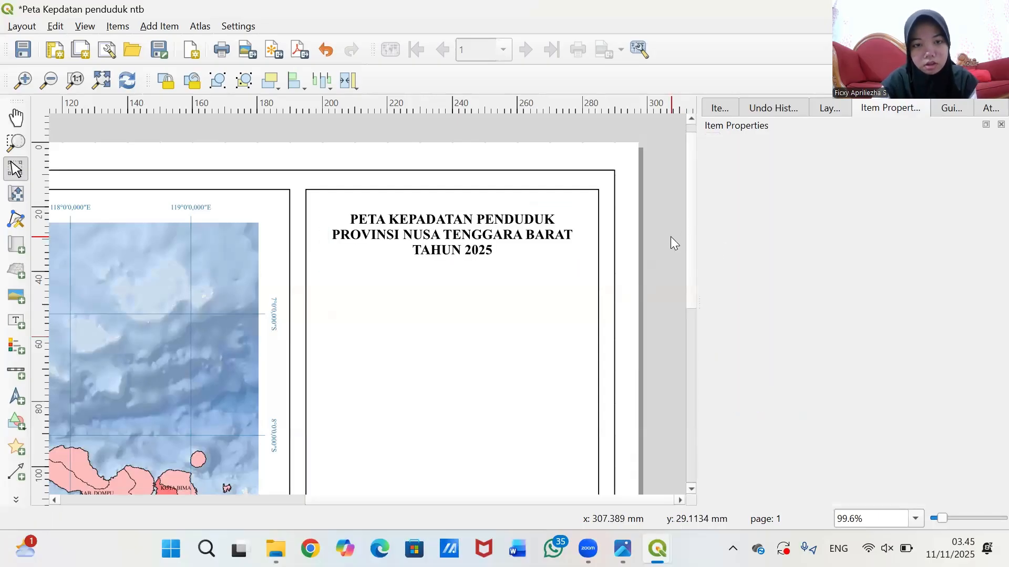
# - Snap the title box onto the centre guide and shorten it to fit the three lines
pyautogui.click(439, 233)
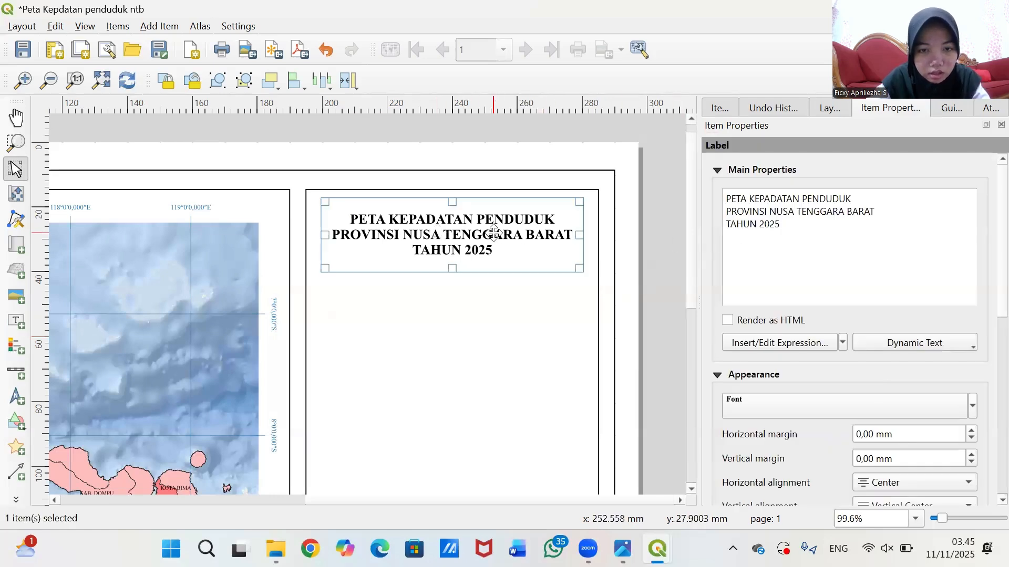
pyautogui.moveTo(497, 233); pyautogui.dragTo(504, 230)
pyautogui.moveTo(457, 269); pyautogui.dragTo(457, 254)
pyautogui.click(668, 251)
pyautogui.click(457, 248)
pyautogui.click(669, 242)
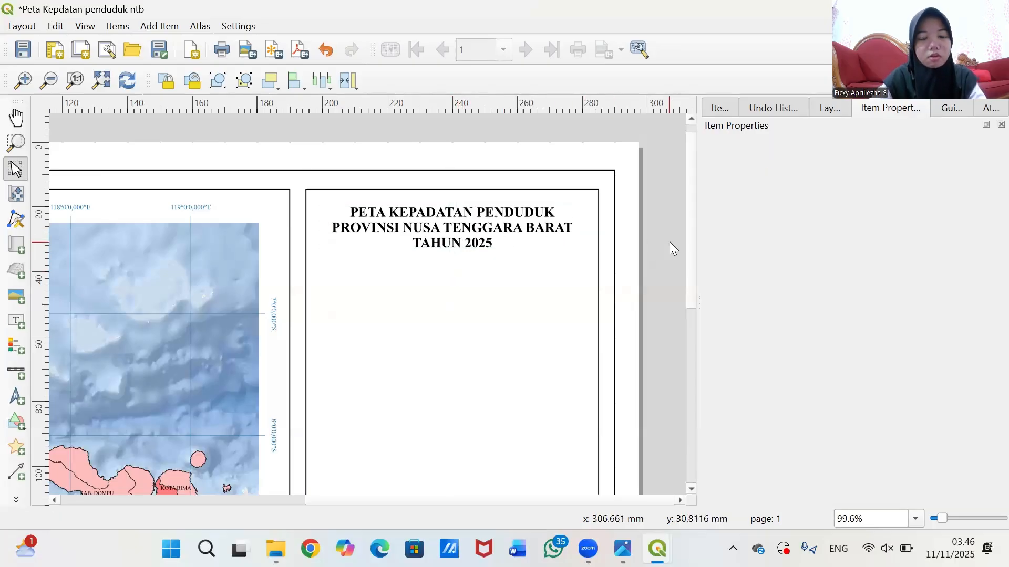
pyautogui.moveTo(690, 234); pyautogui.dragTo(683, 198)
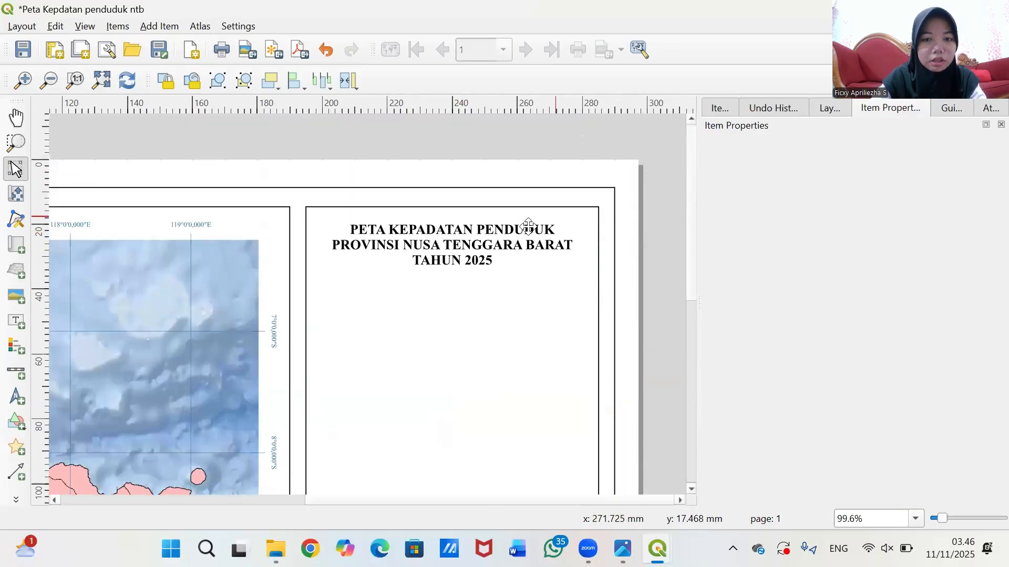
pyautogui.click(543, 249)
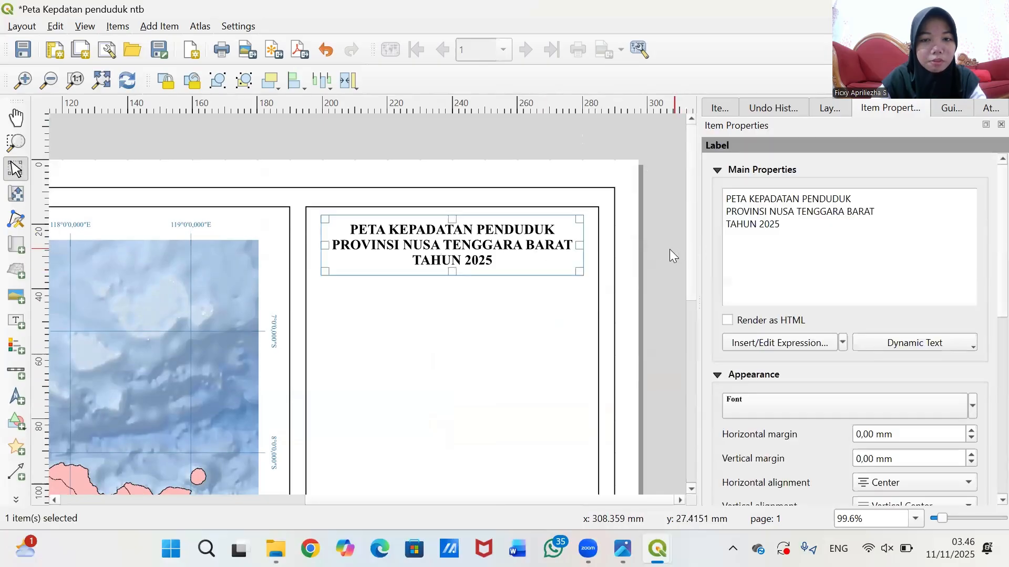
pyautogui.click(669, 249)
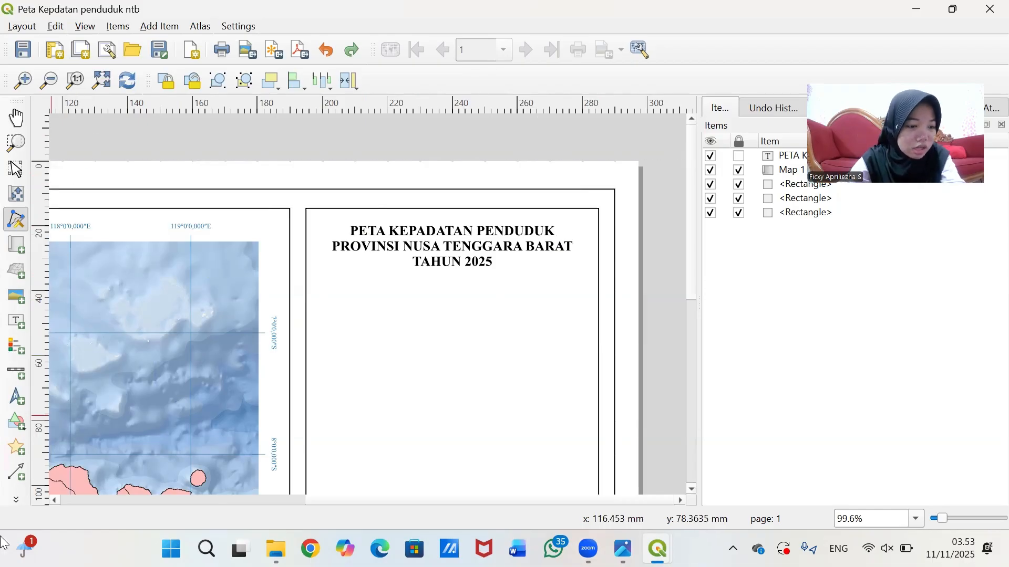
# - Draw a first divider polyline under the title, then undo it
pyautogui.click(16, 500)
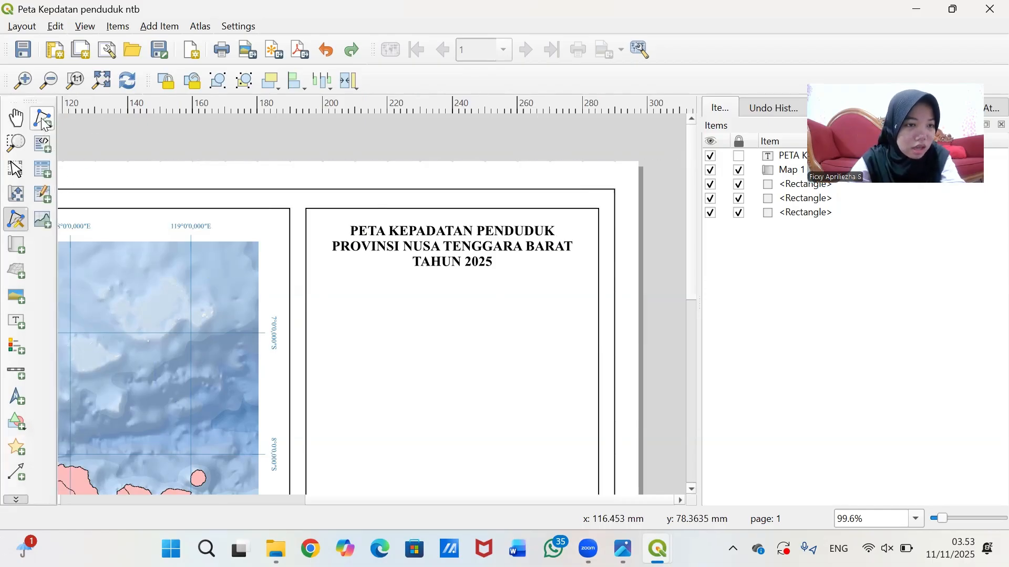
pyautogui.click(42, 120)
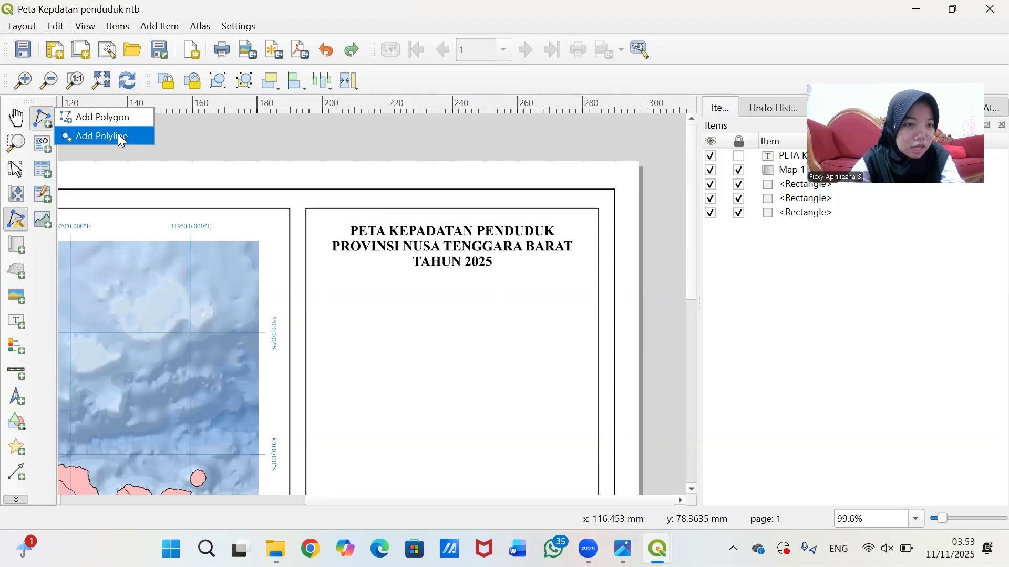
pyautogui.click(120, 140)
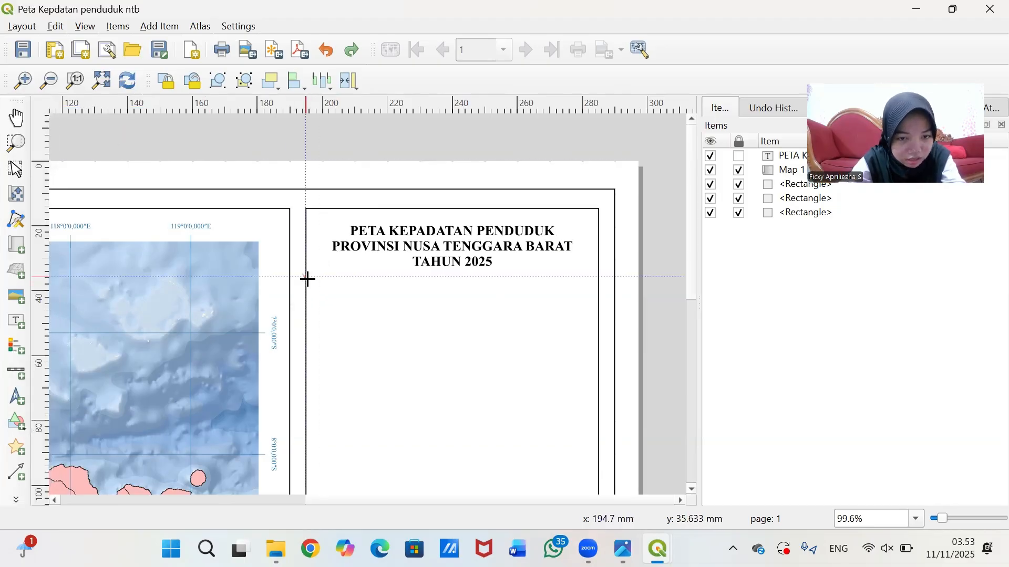
pyautogui.click(308, 277)
pyautogui.click(597, 276)
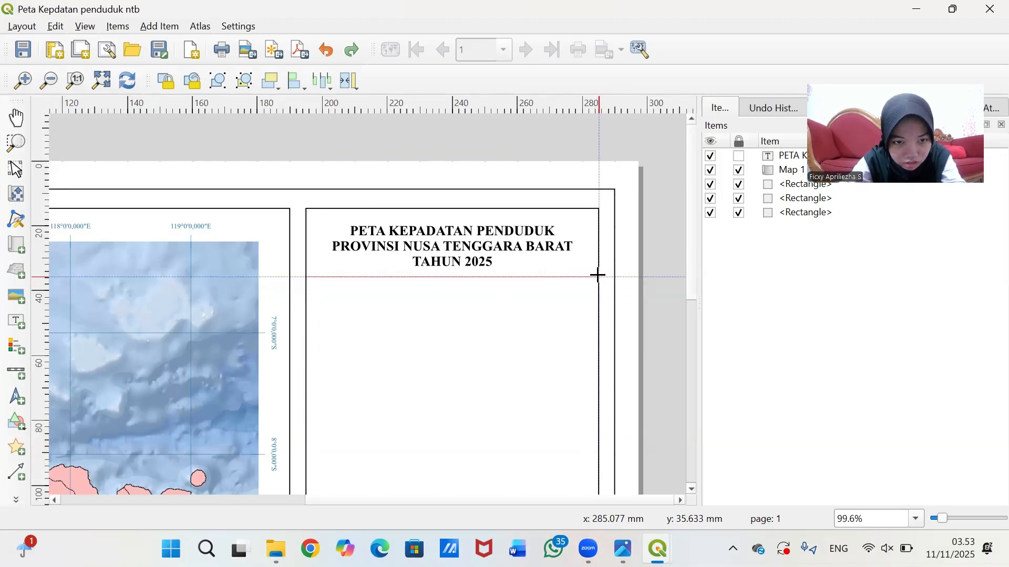
pyautogui.rightClick(596, 276)
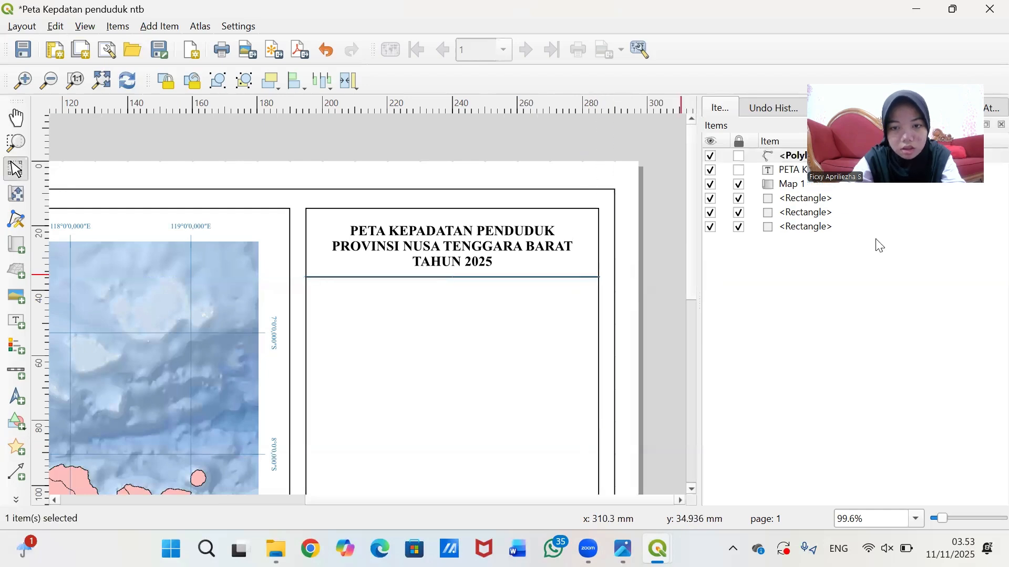
pyautogui.rightClick(582, 276)
pyautogui.click(628, 288)
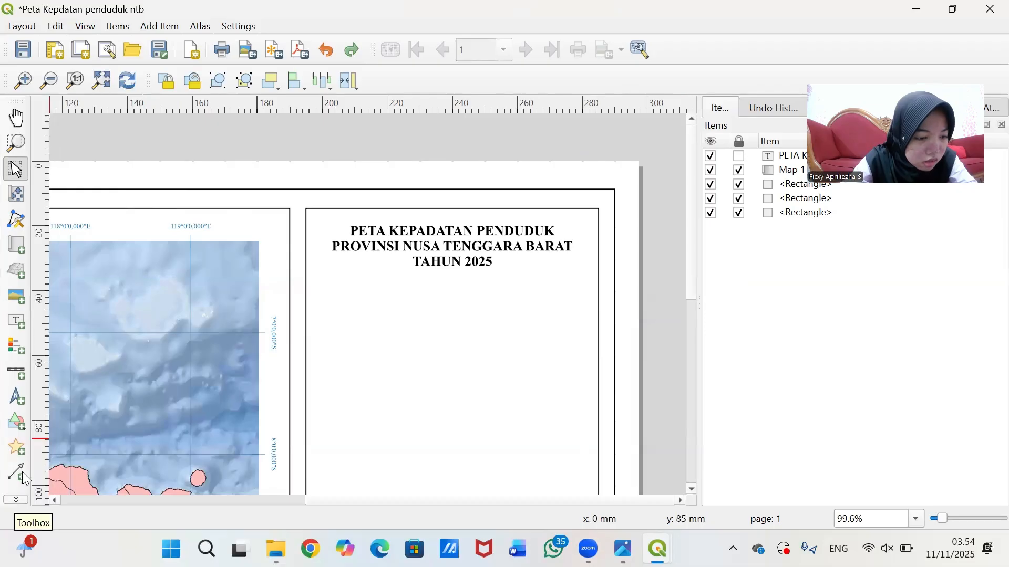
# - Redraw the horizontal divider polyline from the title box's right edge to its left edge
pyautogui.click(16, 499)
pyautogui.moveTo(19, 101); pyautogui.dragTo(21, 262)
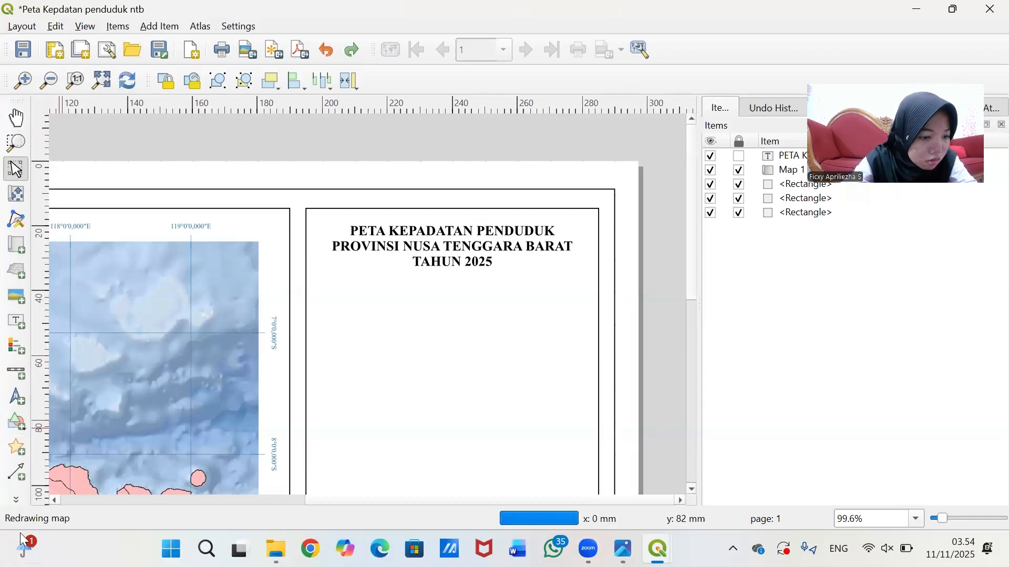
pyautogui.click(16, 499)
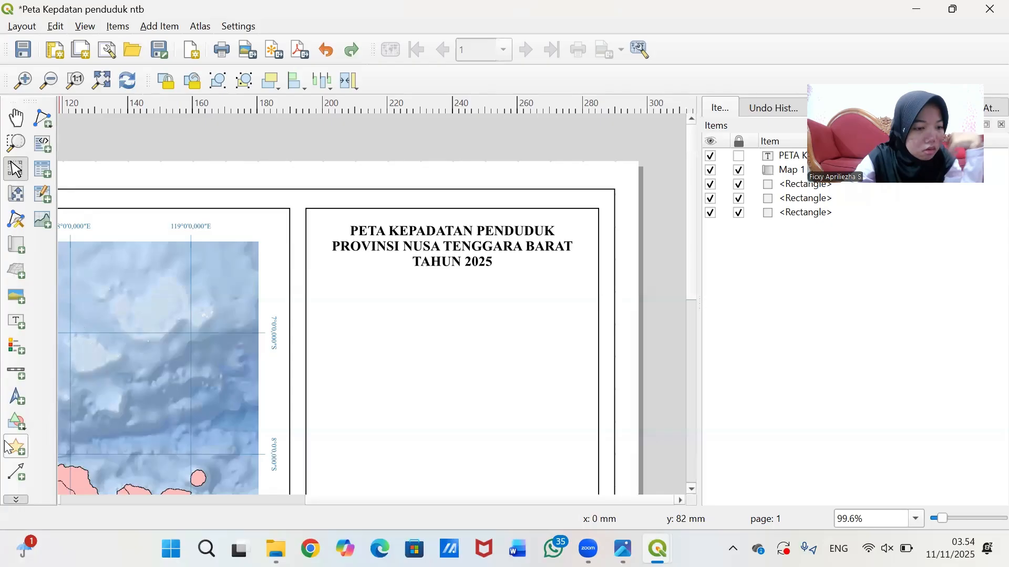
pyautogui.click(47, 123)
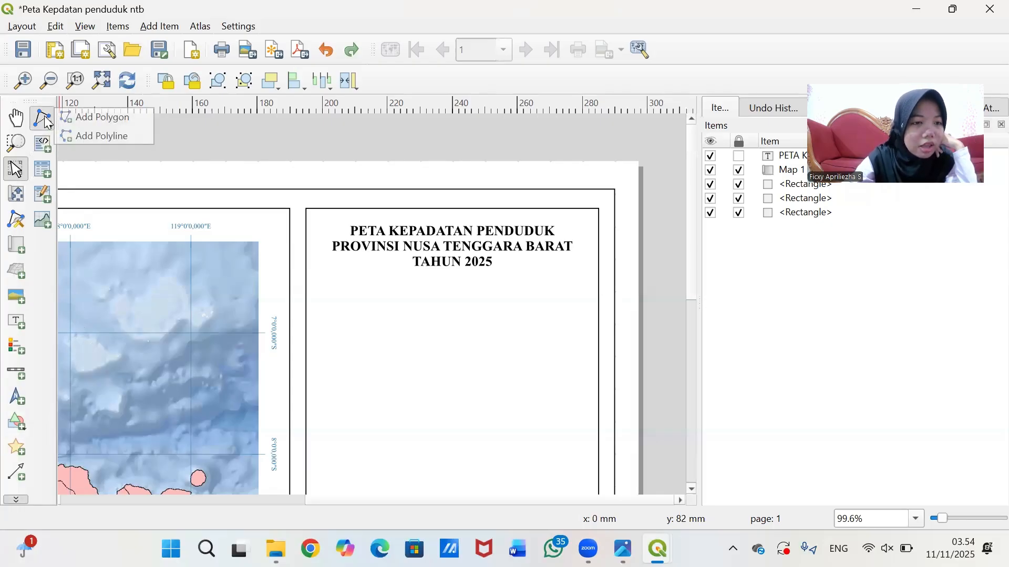
pyautogui.click(68, 136)
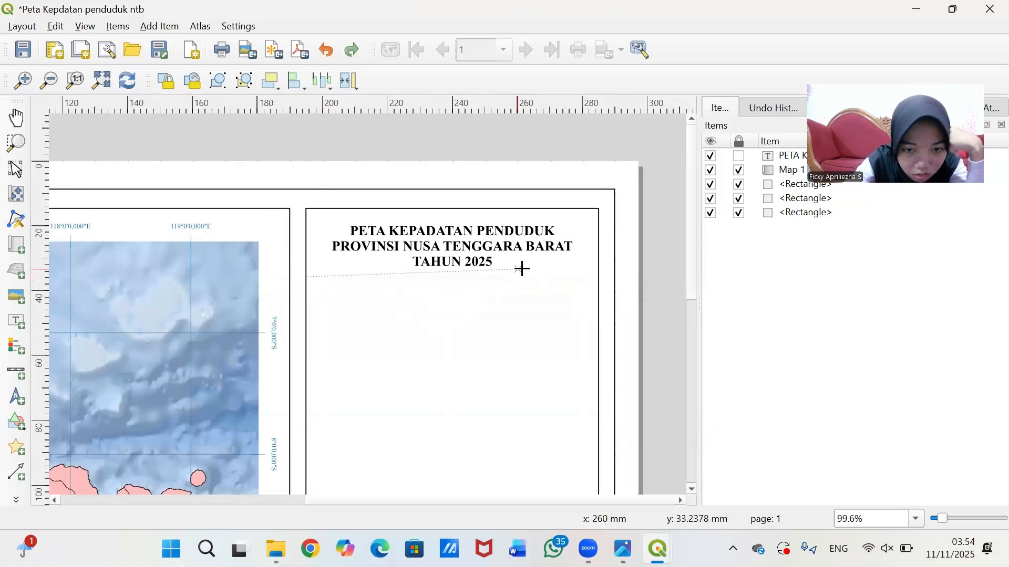
pyautogui.click(598, 277)
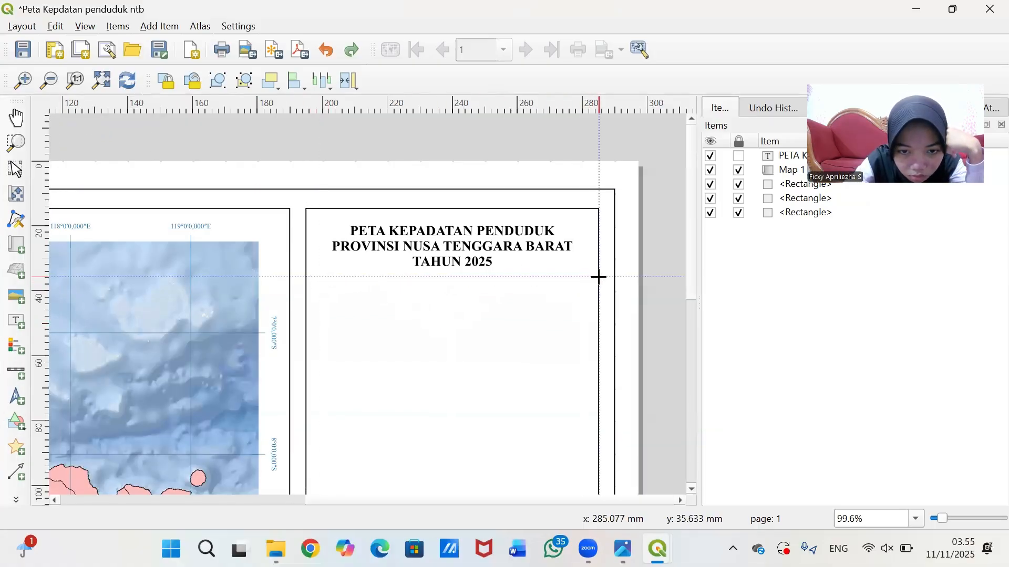
pyautogui.click(306, 276)
pyautogui.rightClick(306, 275)
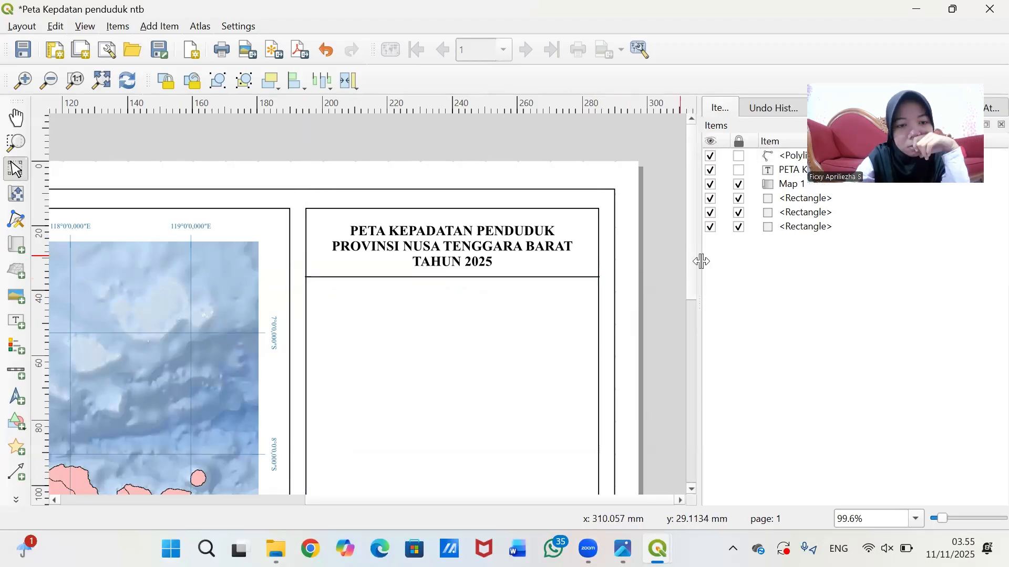
pyautogui.scroll(-3, 664, 272)
pyautogui.scroll(3, 664, 272)
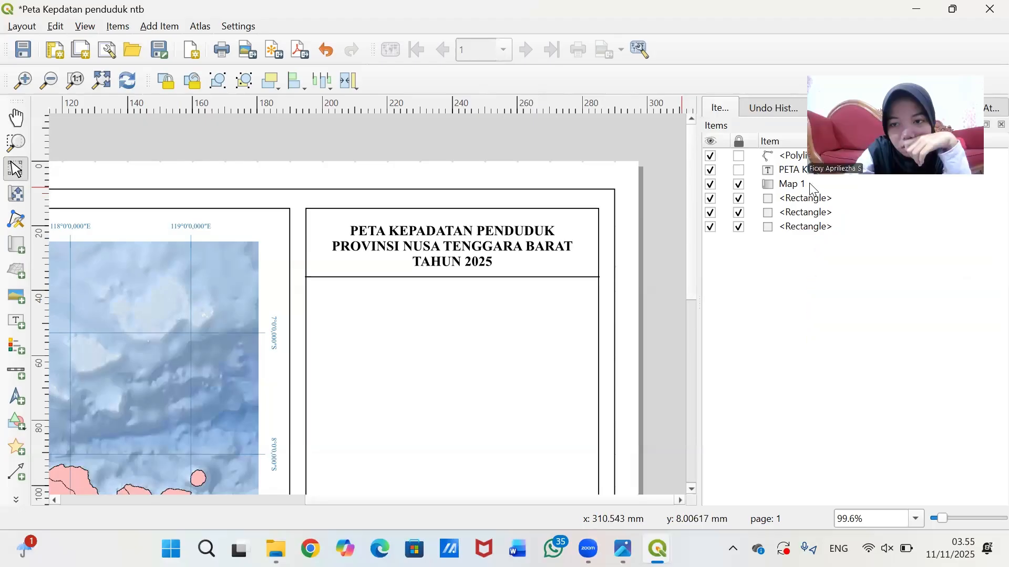
# - Set the divider line's symbol width to 0.1 mm
pyautogui.click(478, 277)
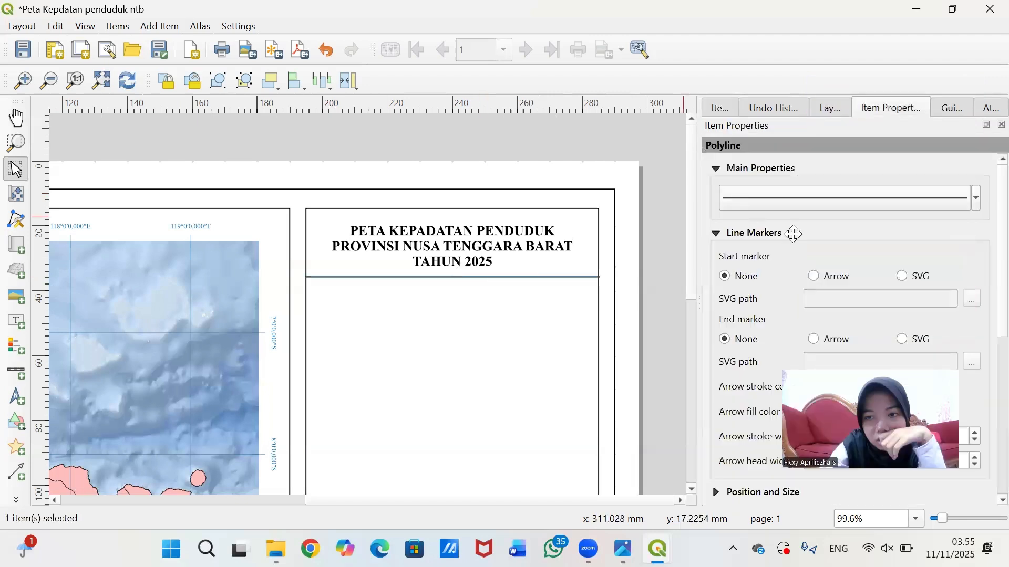
pyautogui.click(846, 199)
pyautogui.click(756, 366)
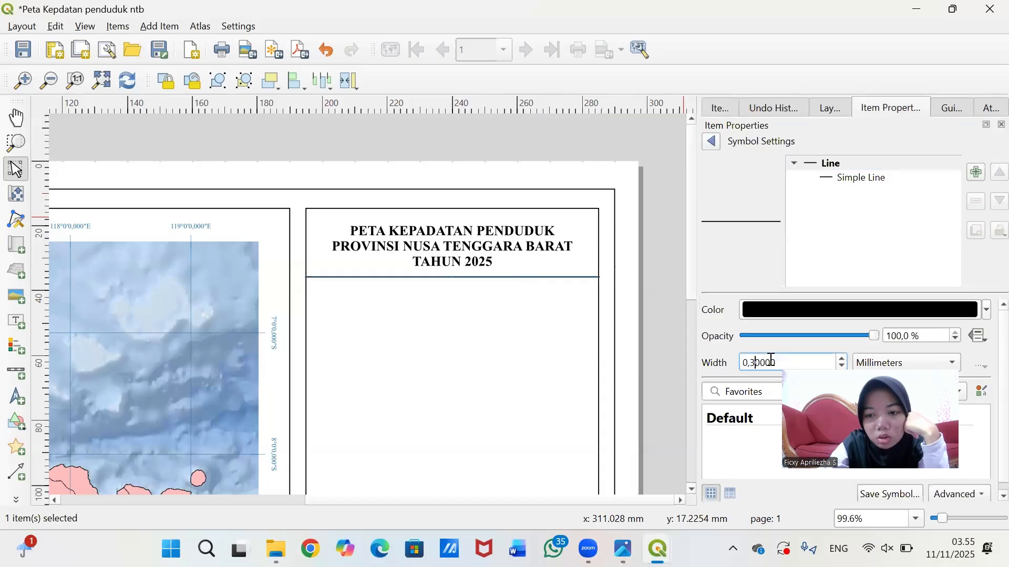
pyautogui.press('BackSpace')
pyautogui.write('1')
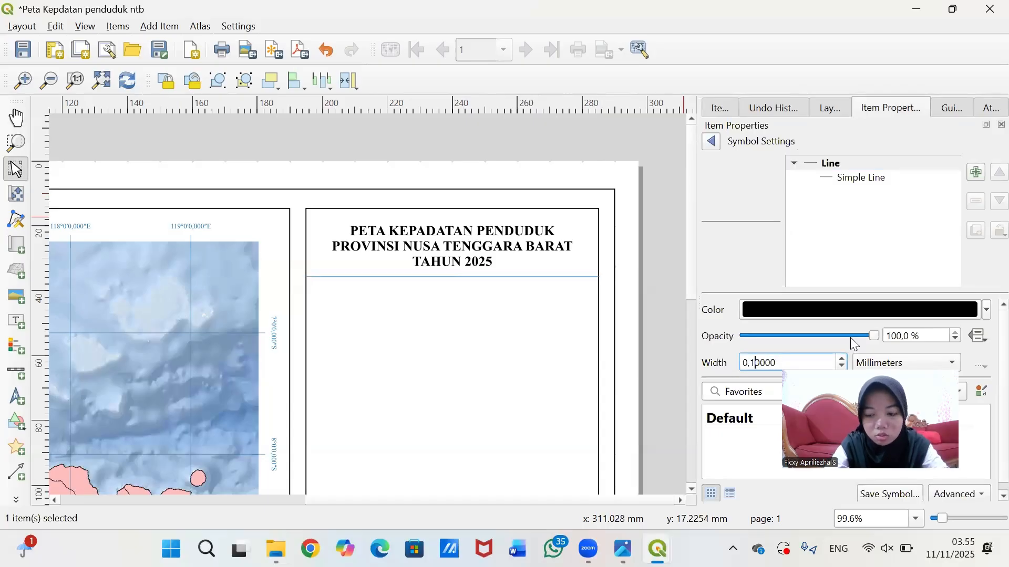
pyautogui.press('Return')
pyautogui.click(675, 148)
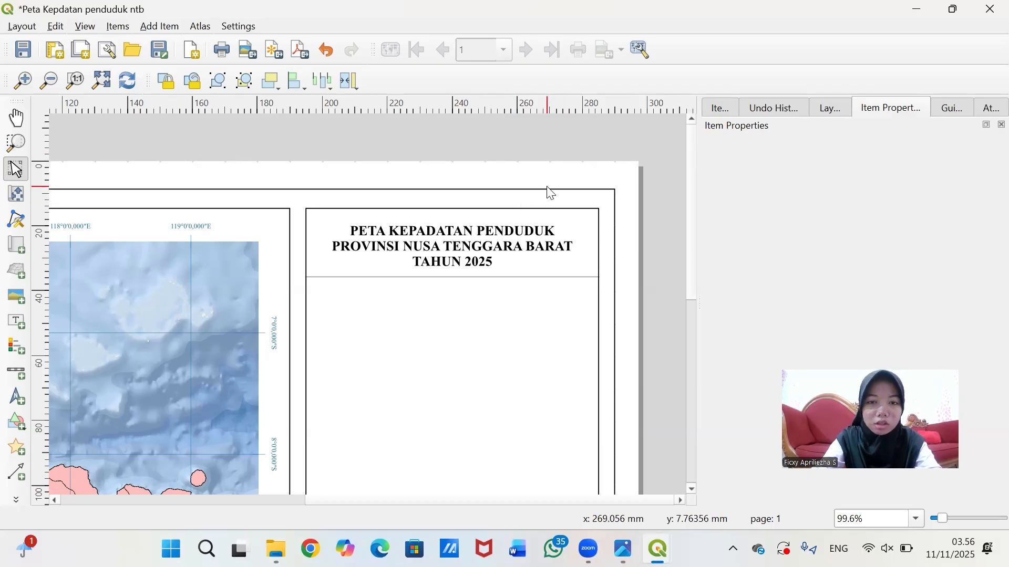
# - Unlock the rectangle framing the title in the Items list and select it
pyautogui.click(736, 110)
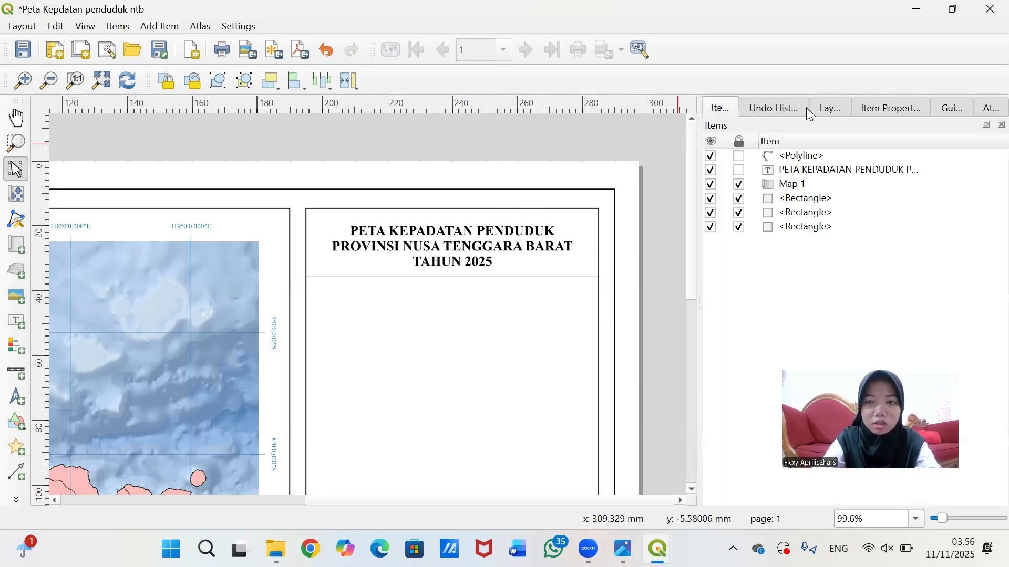
pyautogui.click(801, 169)
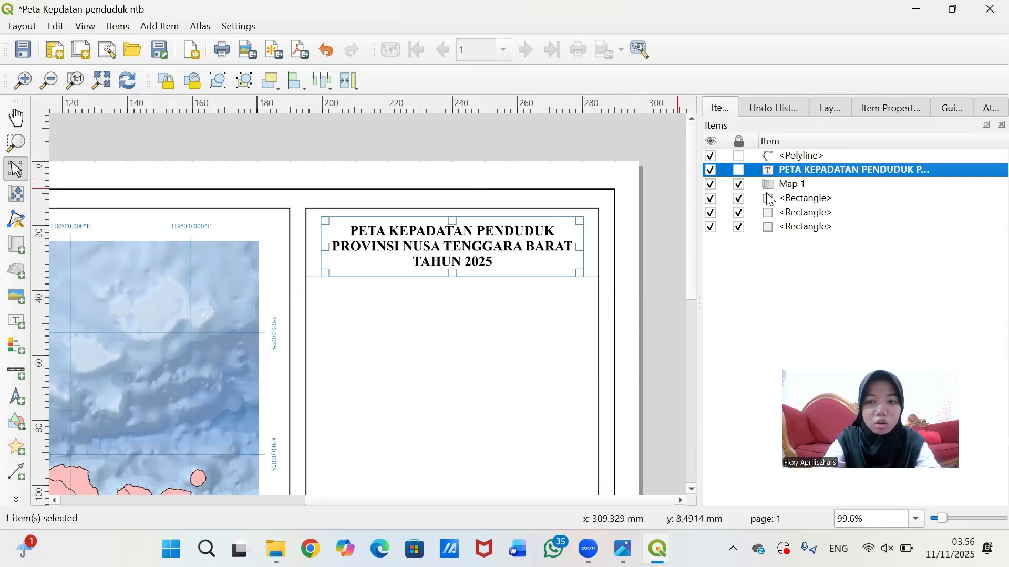
pyautogui.click(739, 198)
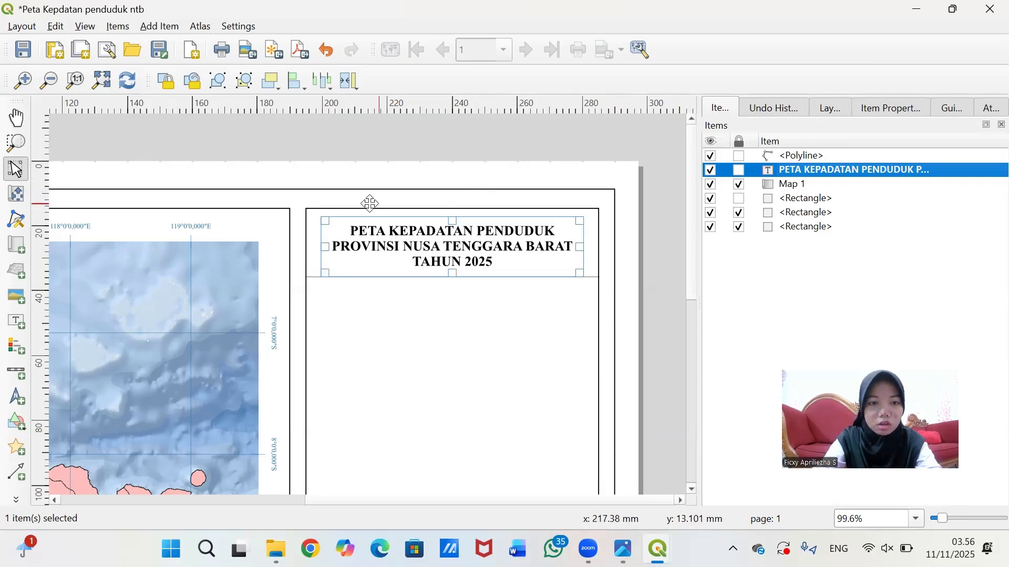
pyautogui.click(272, 216)
pyautogui.click(334, 210)
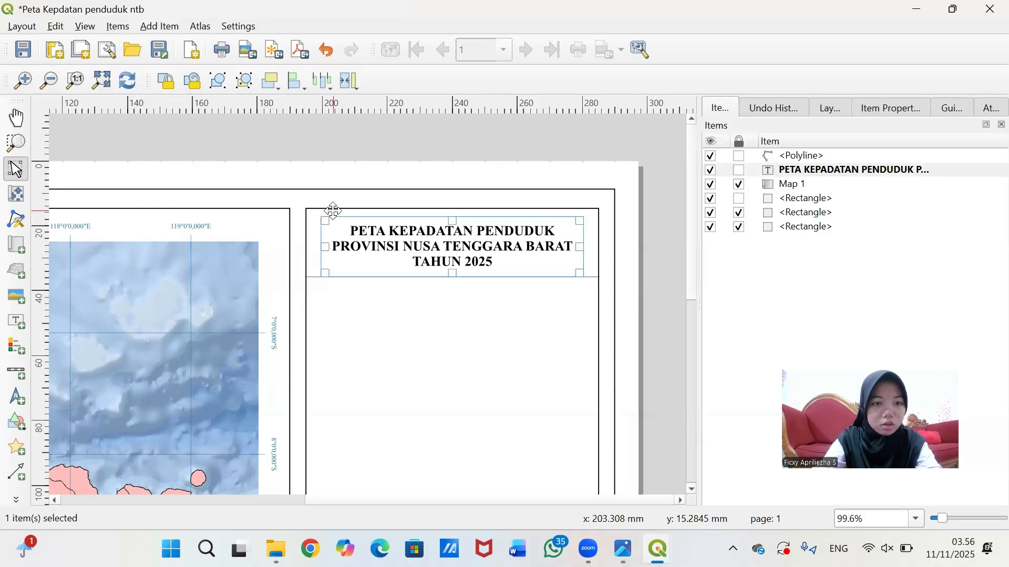
pyautogui.click(351, 304)
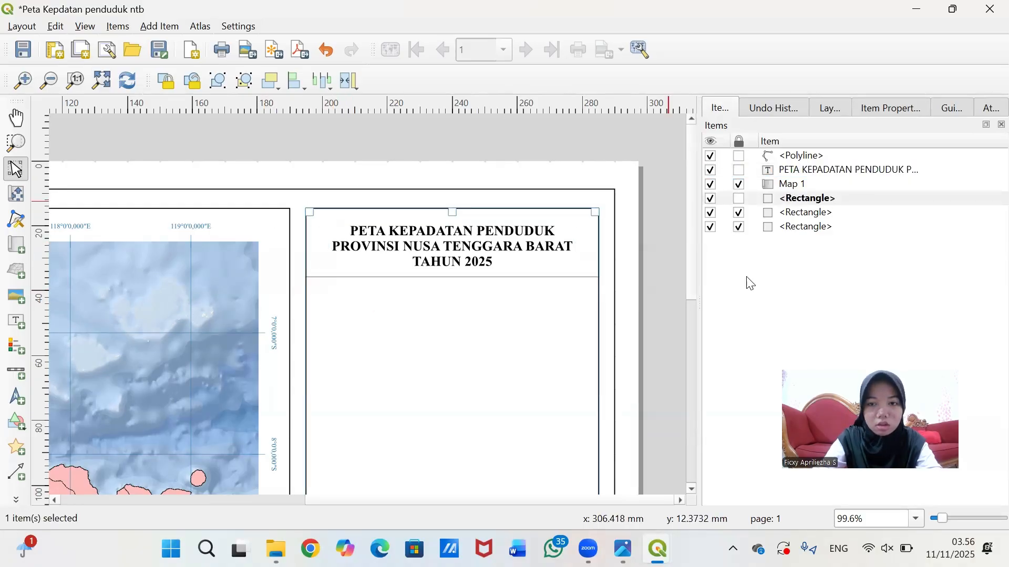
# - Set the title rectangle's fill opacity to 100% and its stroke width to 0.1 mm
pyautogui.click(879, 108)
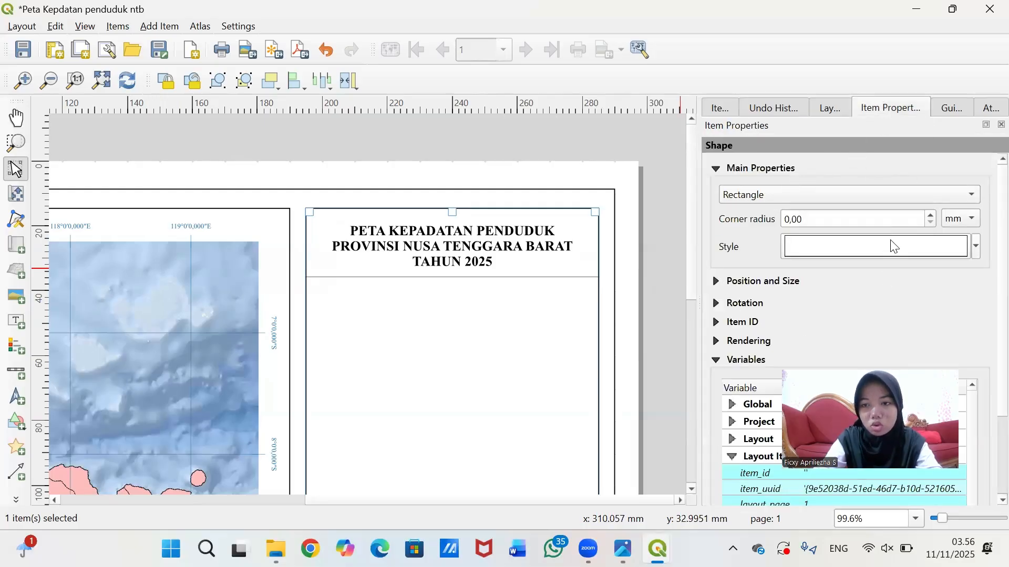
pyautogui.click(897, 253)
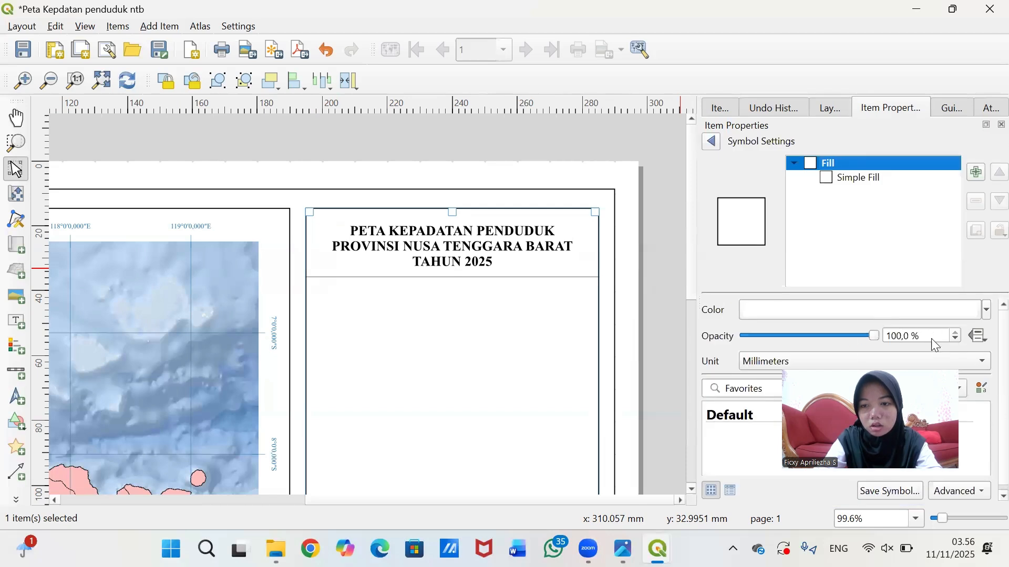
pyautogui.scroll(-1, 936, 345)
pyautogui.click(938, 336)
pyautogui.click(880, 184)
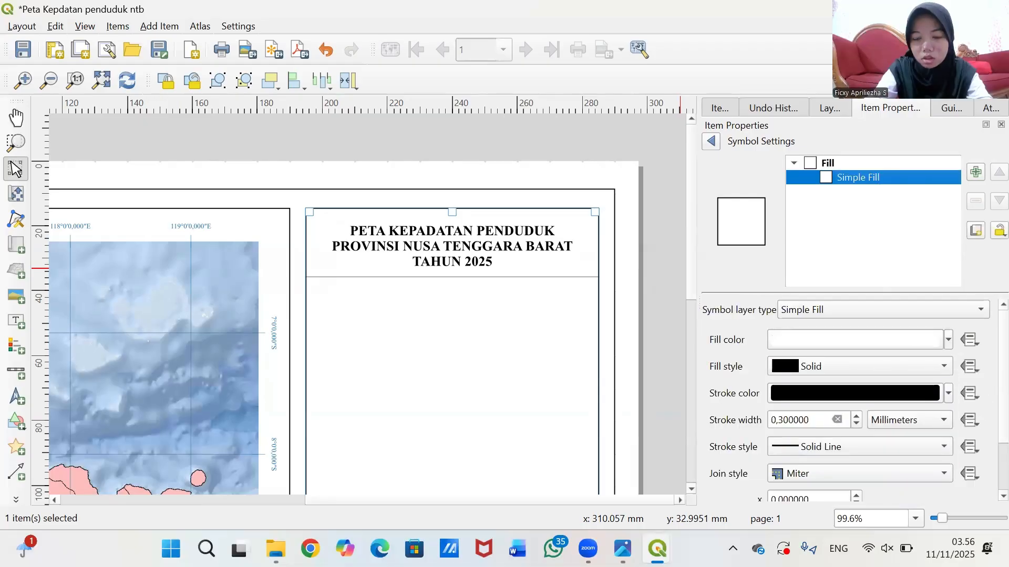
pyautogui.click(784, 421)
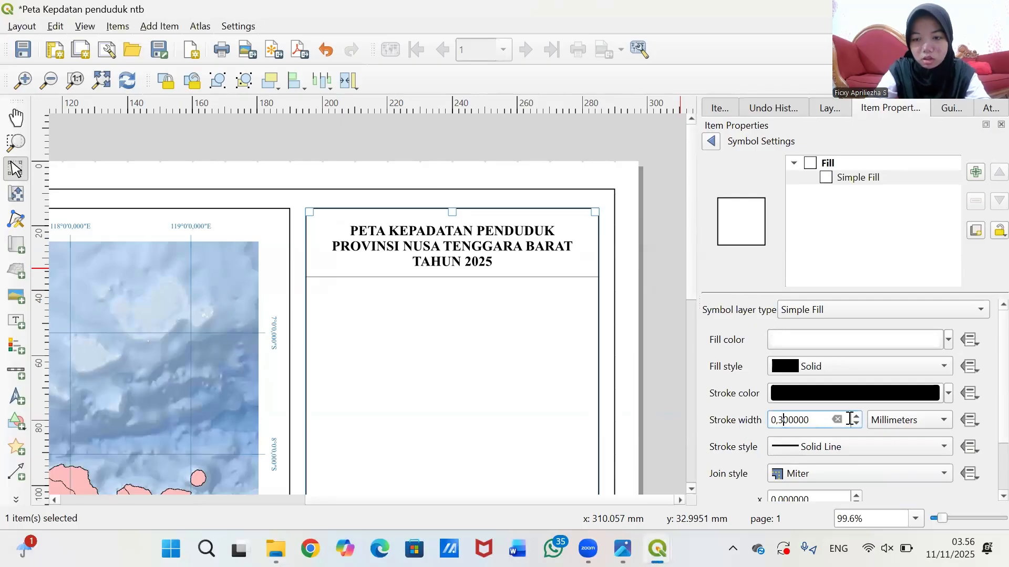
pyautogui.press('BackSpace')
pyautogui.write('1')
pyautogui.press('Return')
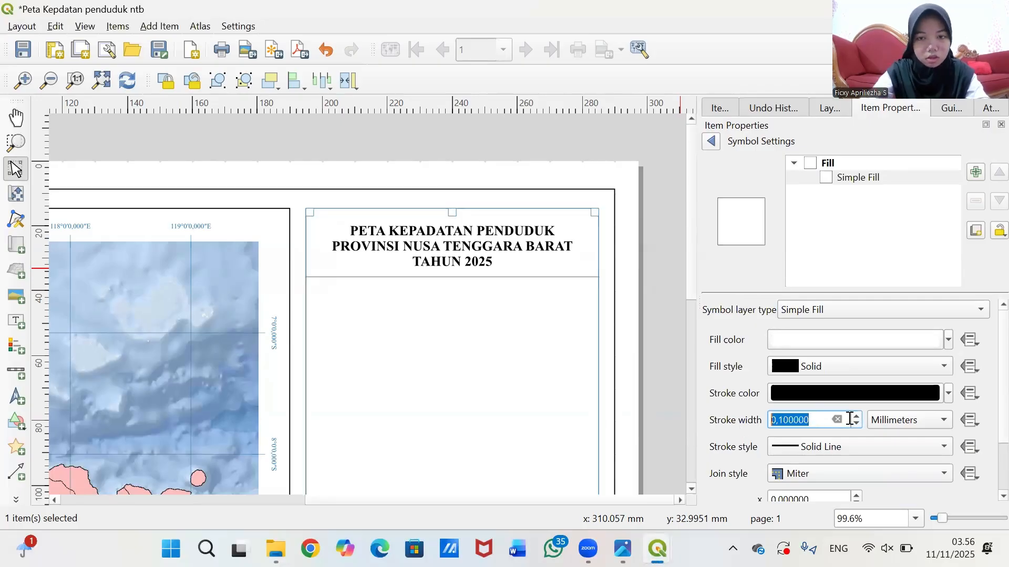
pyautogui.click(658, 304)
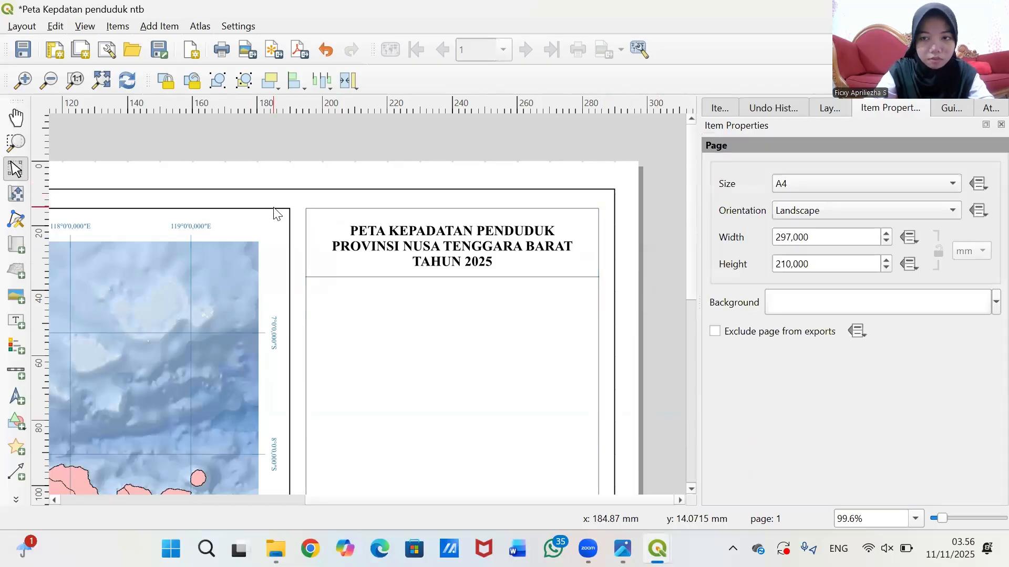
# - Lock the outer page frame, then unlock and select the map frame rectangle
pyautogui.click(724, 104)
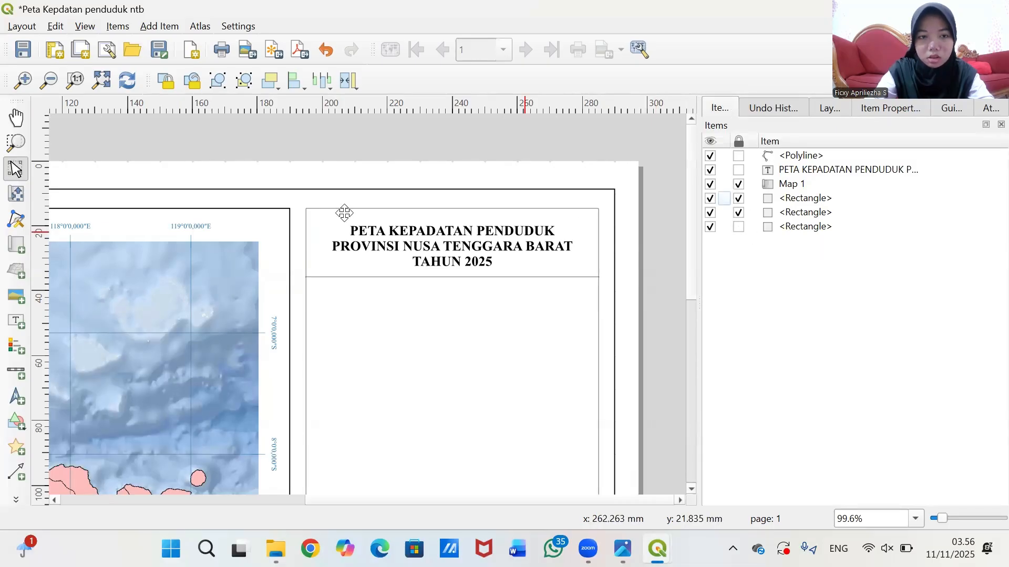
pyautogui.click(267, 221)
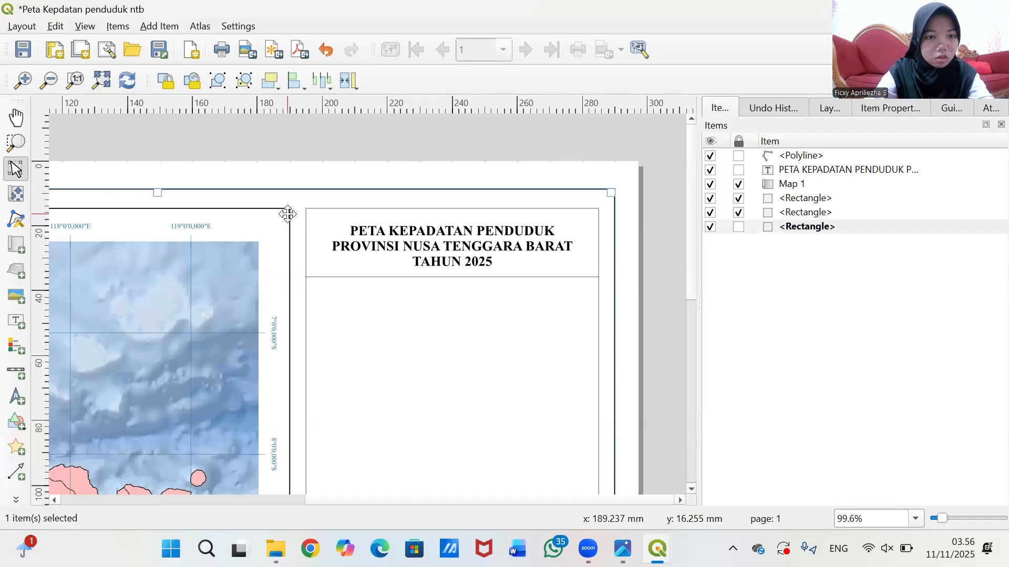
pyautogui.click(739, 227)
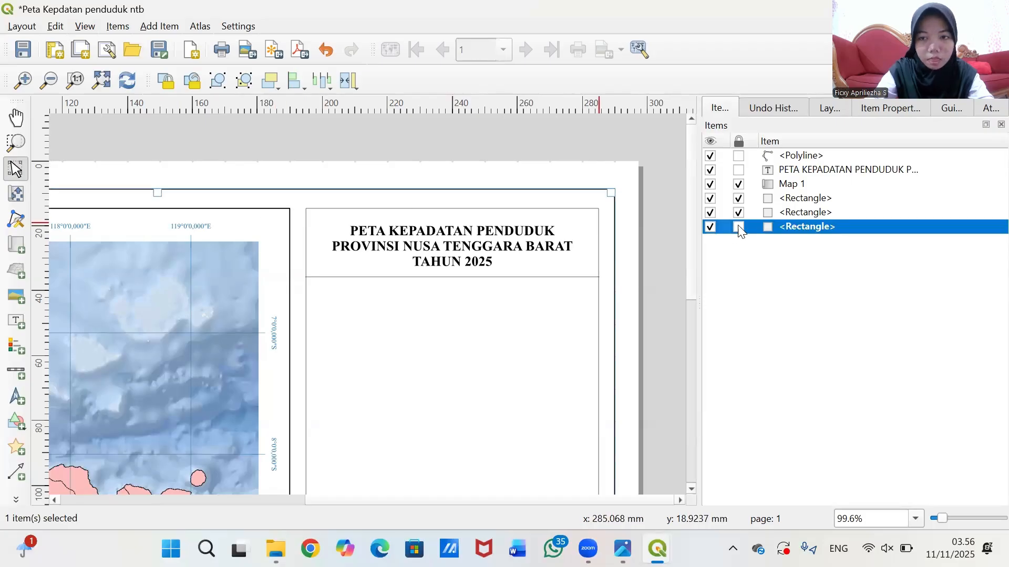
pyautogui.click(738, 214)
pyautogui.click(281, 216)
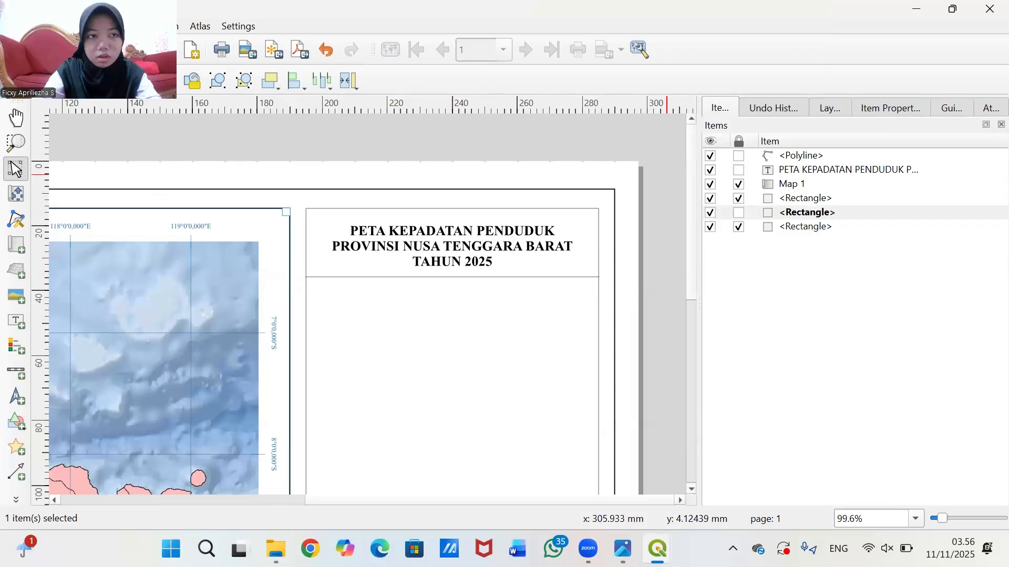
# - Set the map frame rectangle's simple fill stroke width to 0.1 mm
pyautogui.click(890, 108)
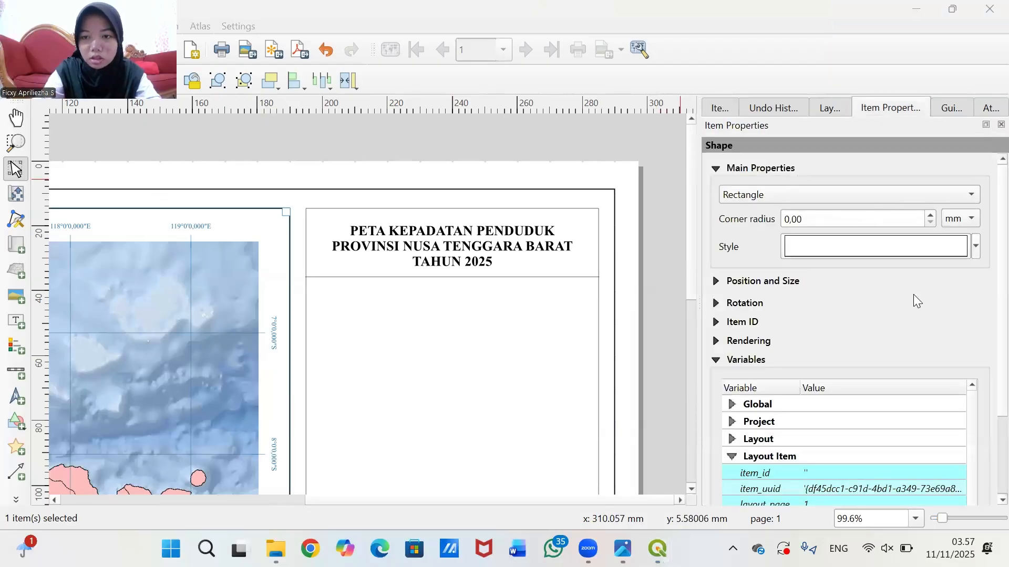
pyautogui.click(875, 255)
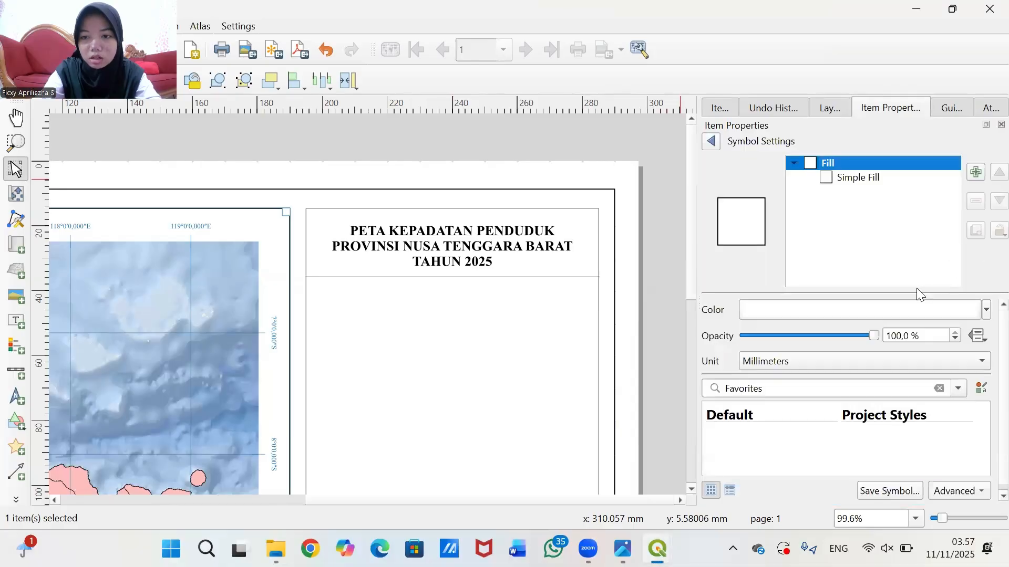
pyautogui.click(859, 179)
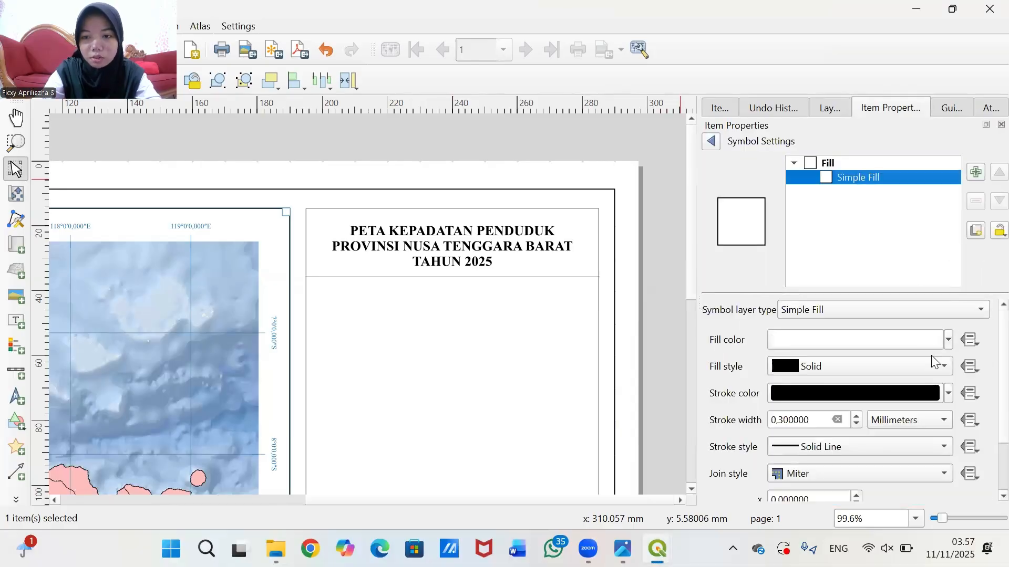
pyautogui.click(782, 423)
pyautogui.press('BackSpace')
pyautogui.write('1')
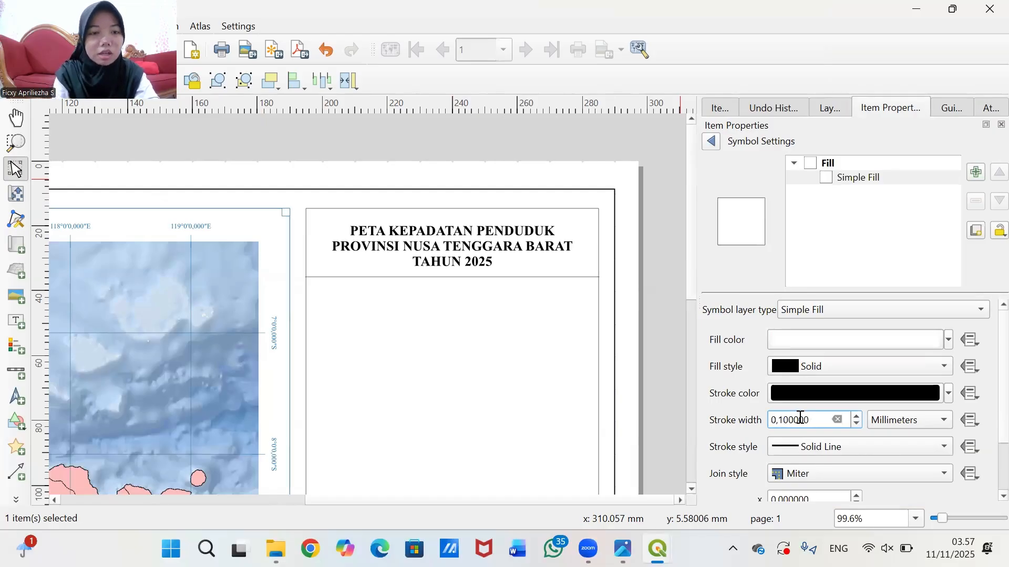
pyautogui.doubleClick(800, 418)
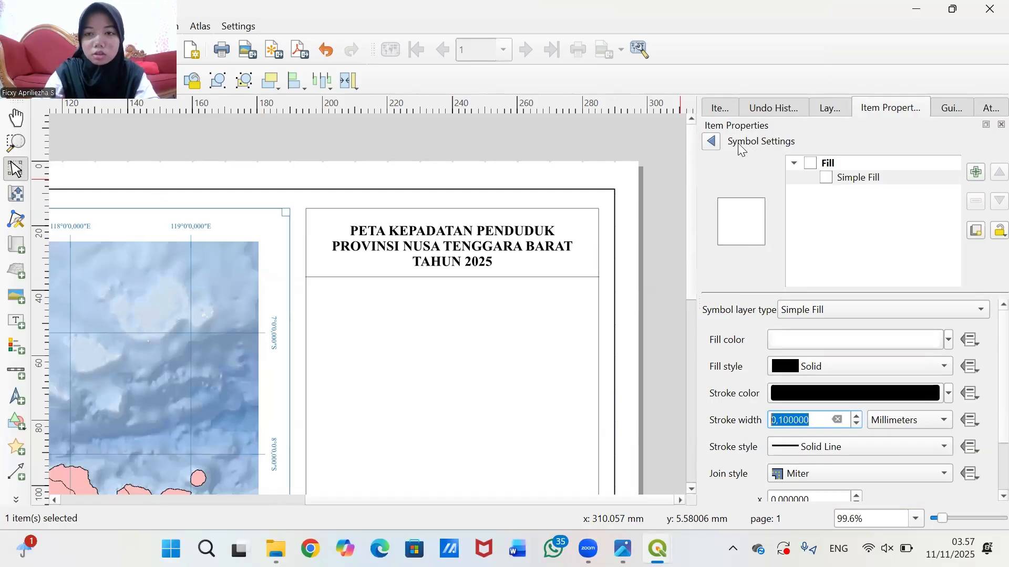
pyautogui.click(710, 148)
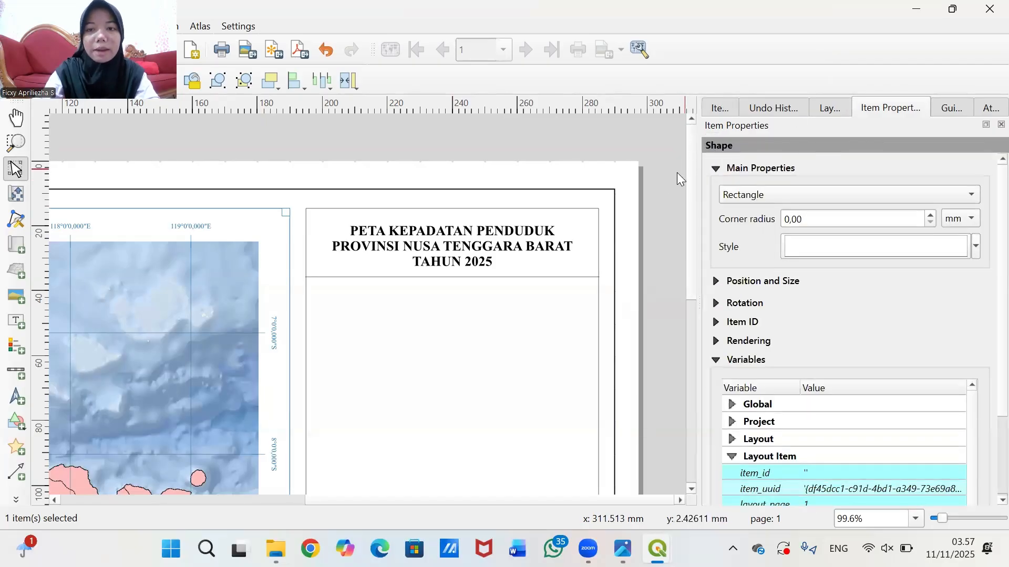
pyautogui.click(659, 192)
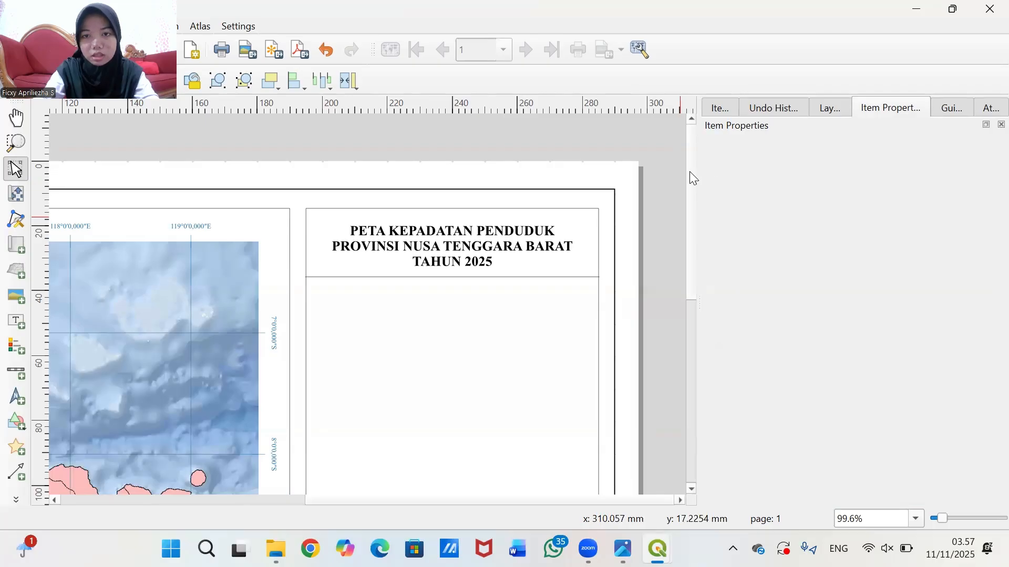
pyautogui.scroll(-5, 693, 179)
pyautogui.scroll(3, 698, 225)
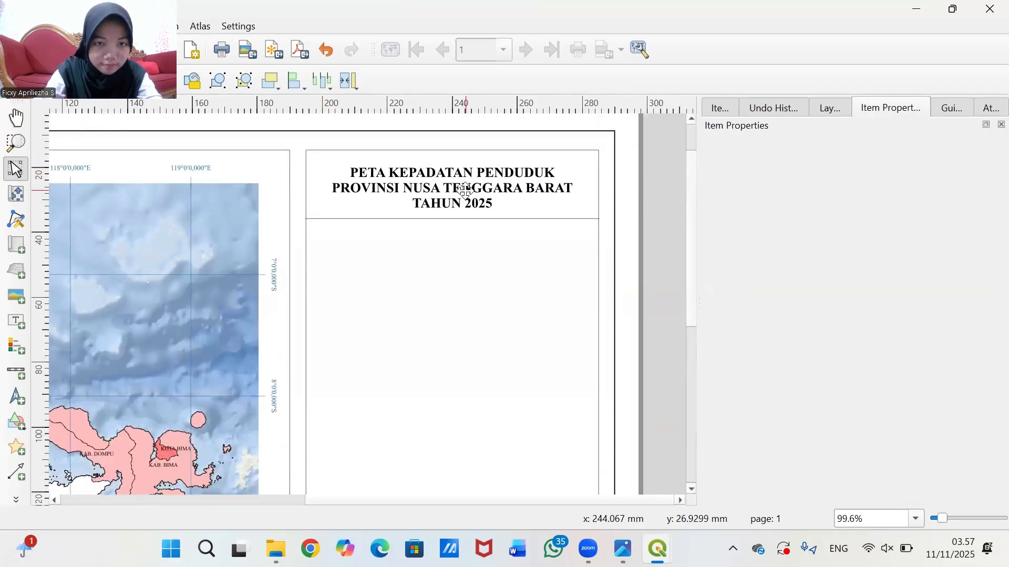
# - Select the divider line under the title and nudge it about 1.5 mm lower
pyautogui.moveTo(465, 189); pyautogui.dragTo(466, 187)
pyautogui.click(518, 218)
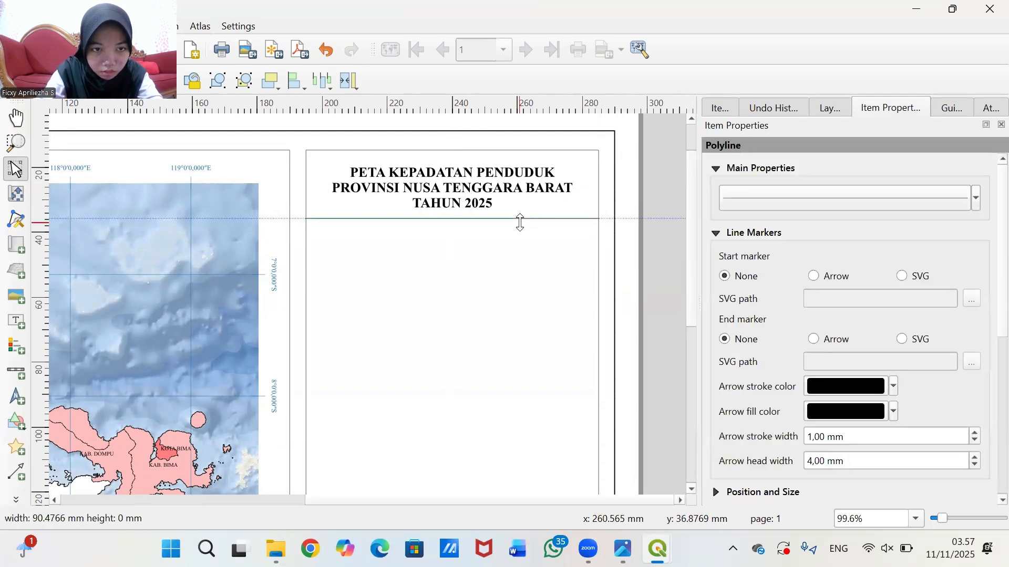
pyautogui.click(720, 108)
pyautogui.moveTo(585, 216); pyautogui.dragTo(585, 220)
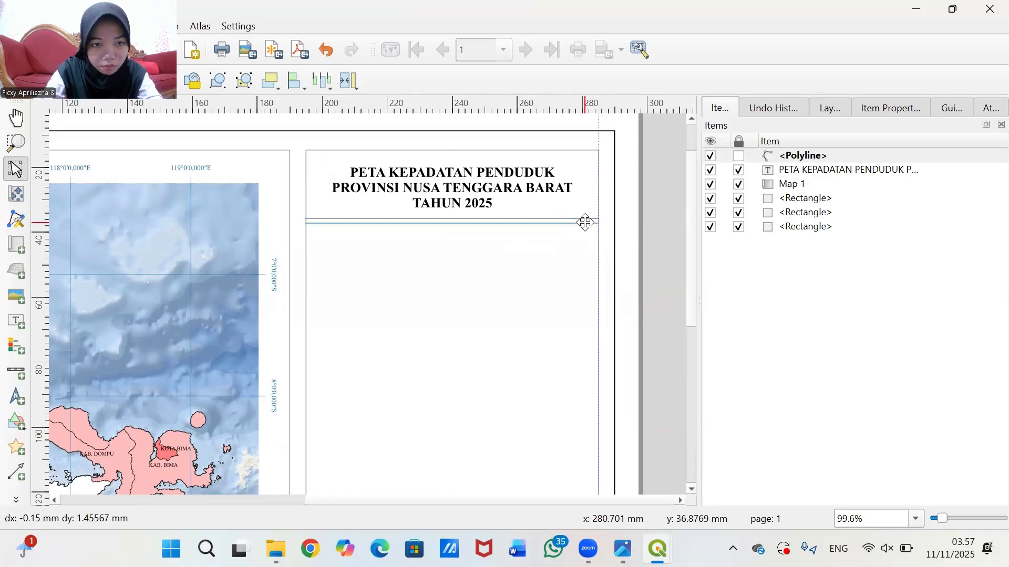
pyautogui.scroll(-1, 594, 239)
pyautogui.scroll(1, 594, 240)
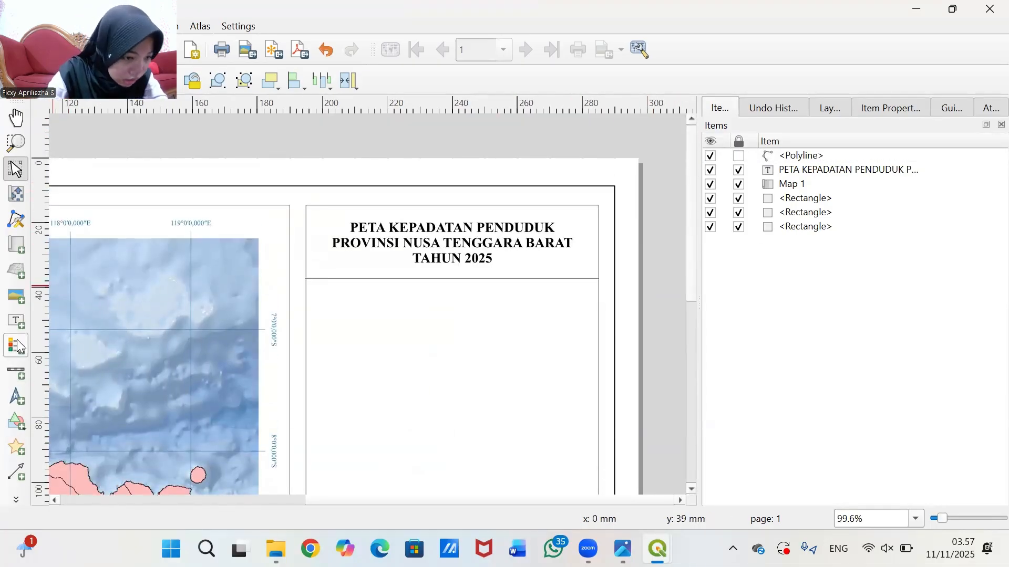
# - Add a north arrow below the title using the raster image image-Photoroom.png
pyautogui.click(18, 397)
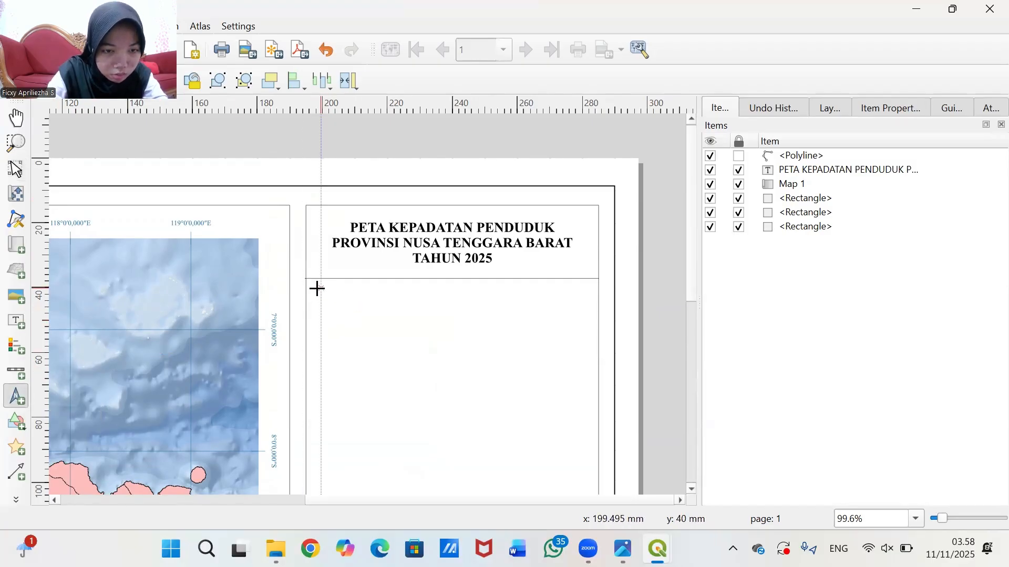
pyautogui.moveTo(317, 289); pyautogui.dragTo(387, 351)
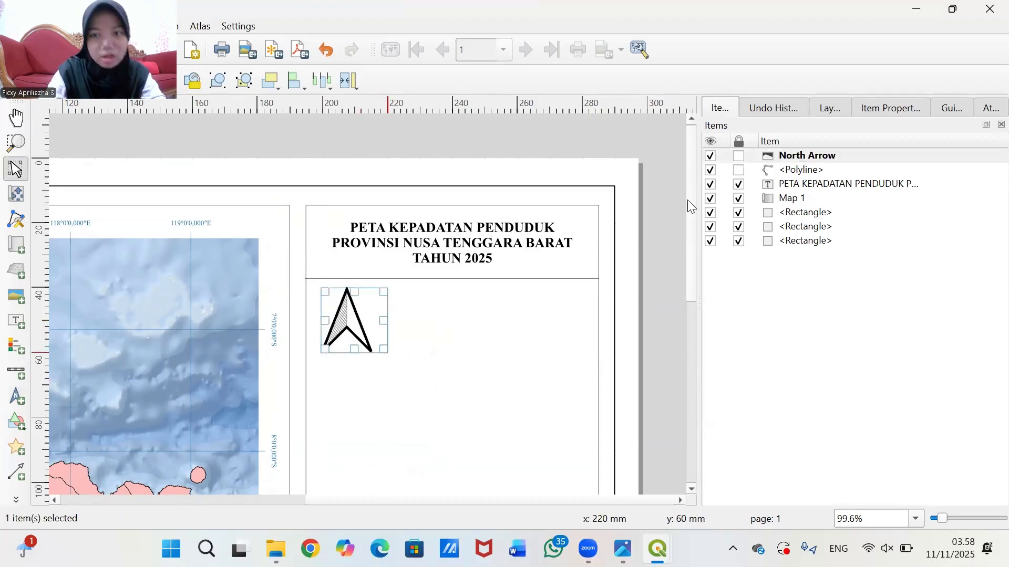
pyautogui.click(909, 109)
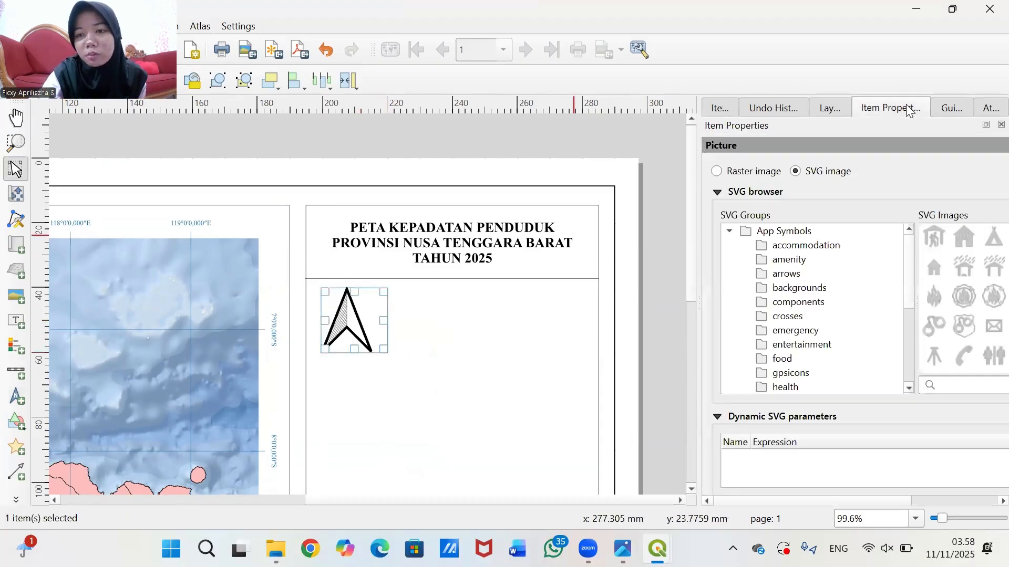
pyautogui.click(739, 177)
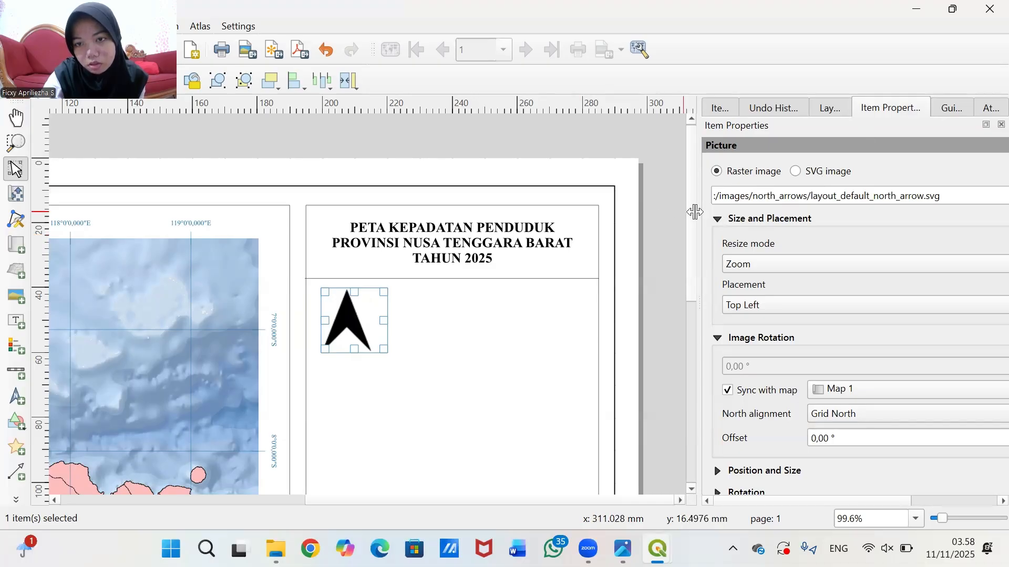
pyautogui.moveTo(697, 212); pyautogui.dragTo(614, 228)
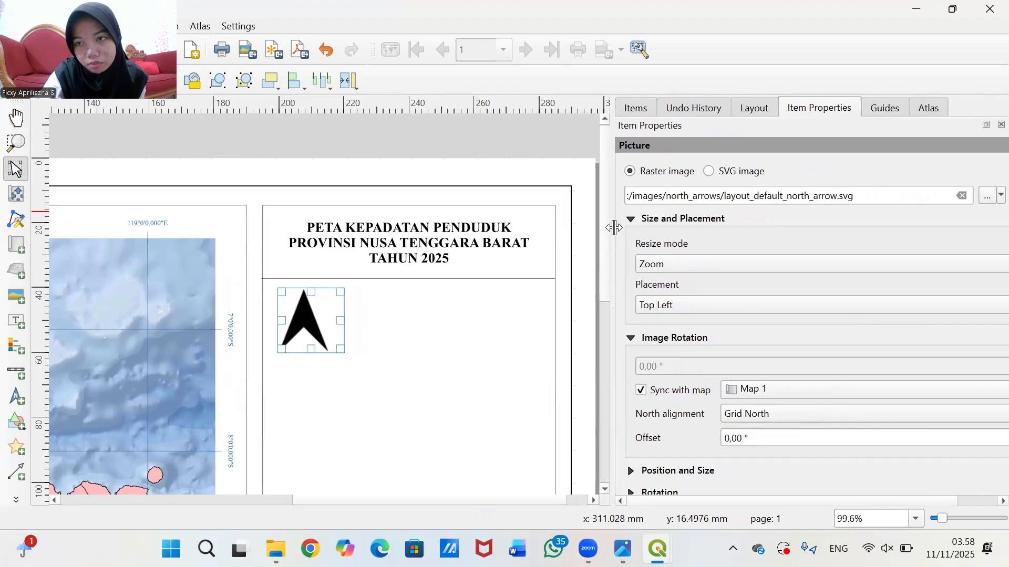
pyautogui.click(986, 201)
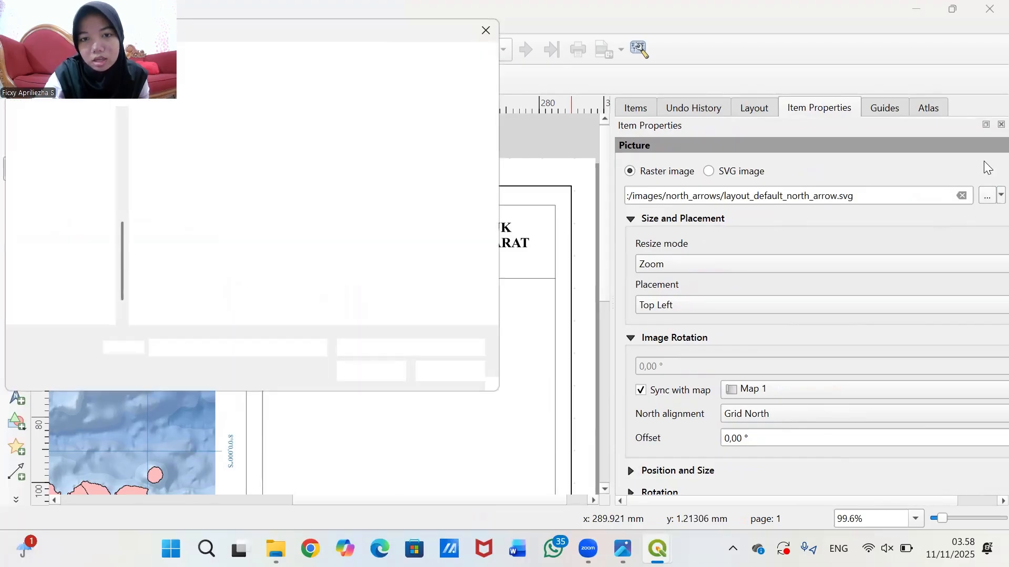
pyautogui.click(287, 158)
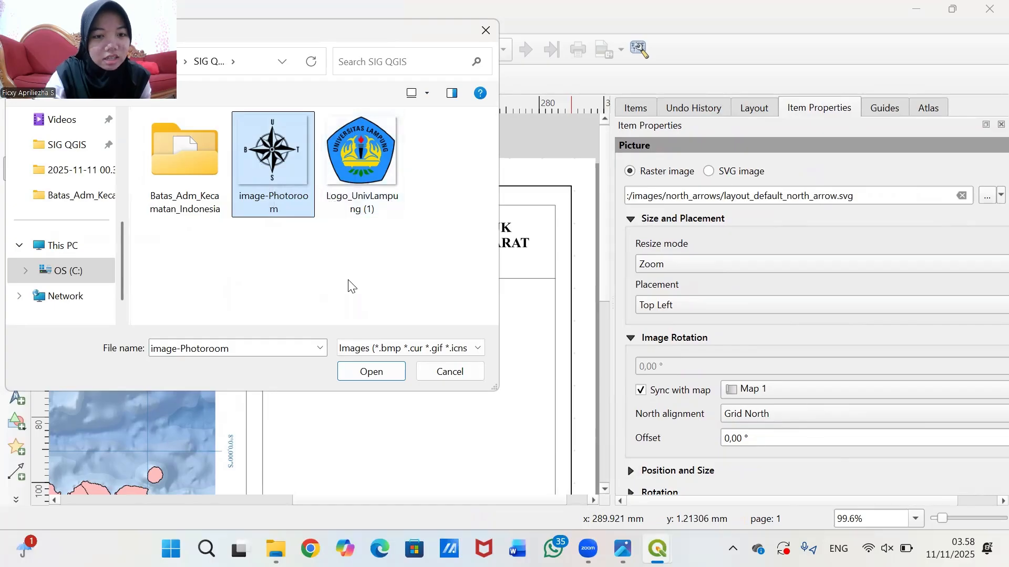
pyautogui.click(375, 376)
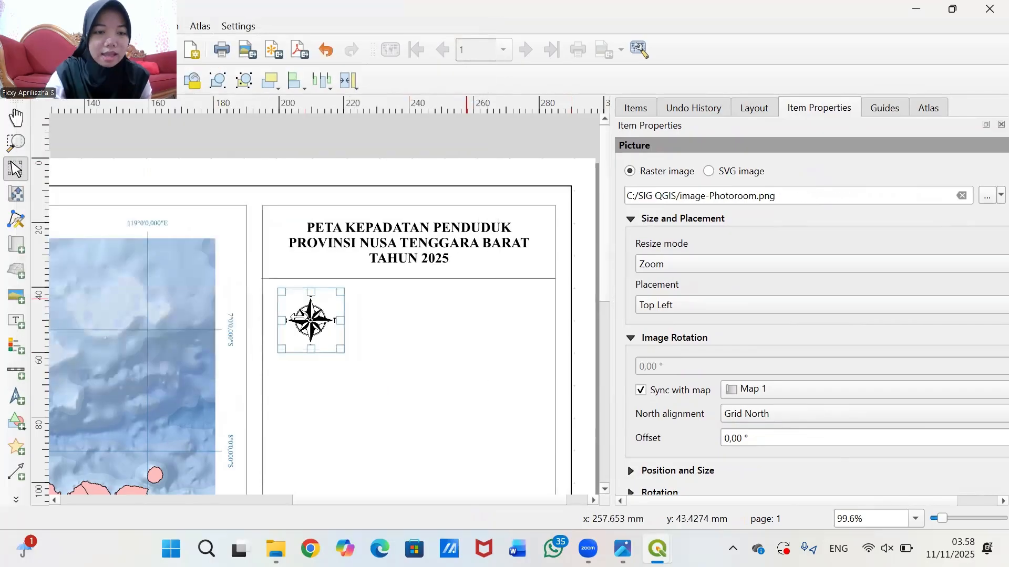
# - Enlarge the compass picture slightly and move it up-left under the divider
pyautogui.click(413, 331)
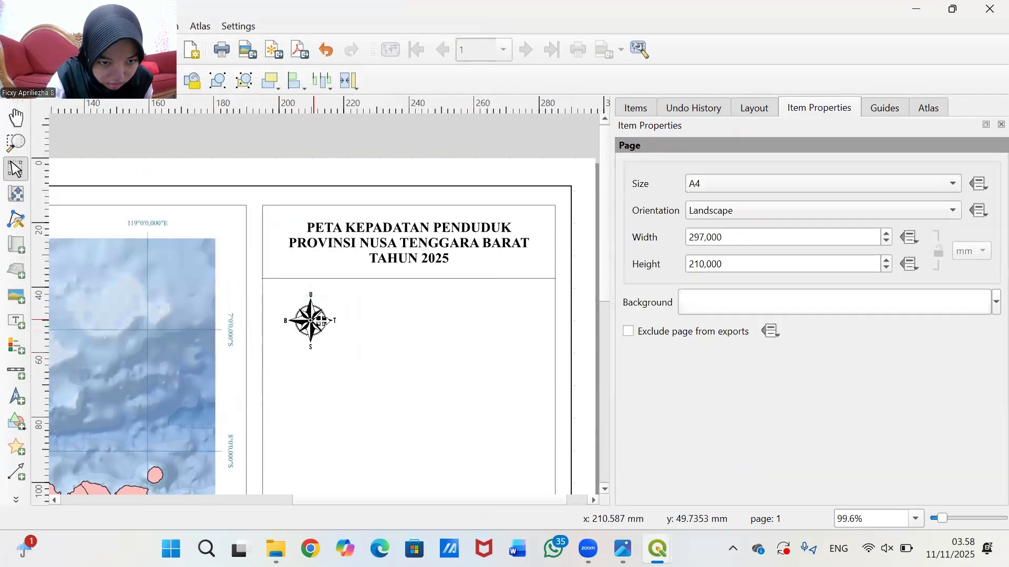
pyautogui.click(307, 320)
pyautogui.moveTo(345, 351); pyautogui.dragTo(349, 357)
pyautogui.click(366, 343)
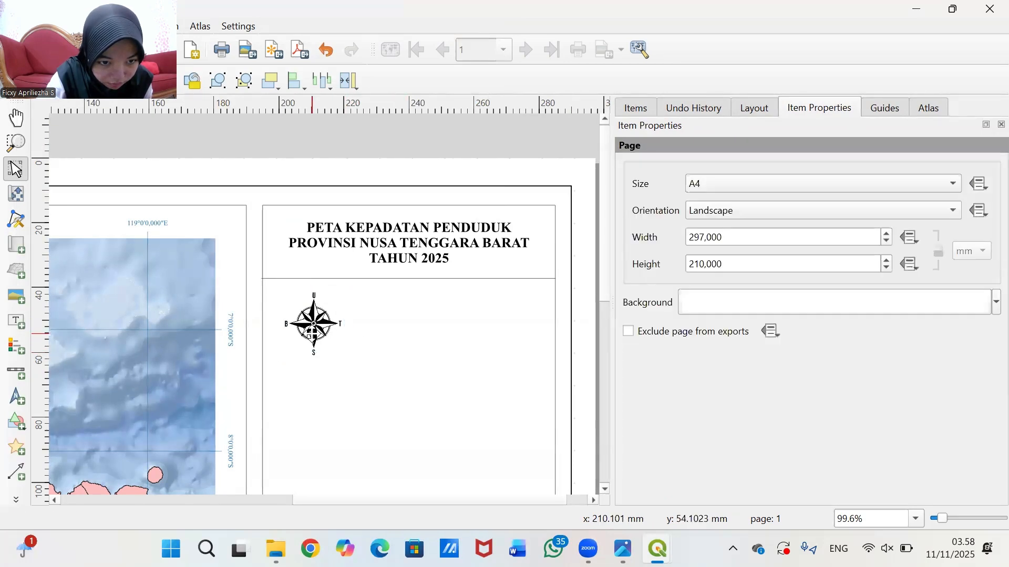
pyautogui.moveTo(307, 334); pyautogui.dragTo(330, 322)
pyautogui.click(371, 338)
pyautogui.click(446, 319)
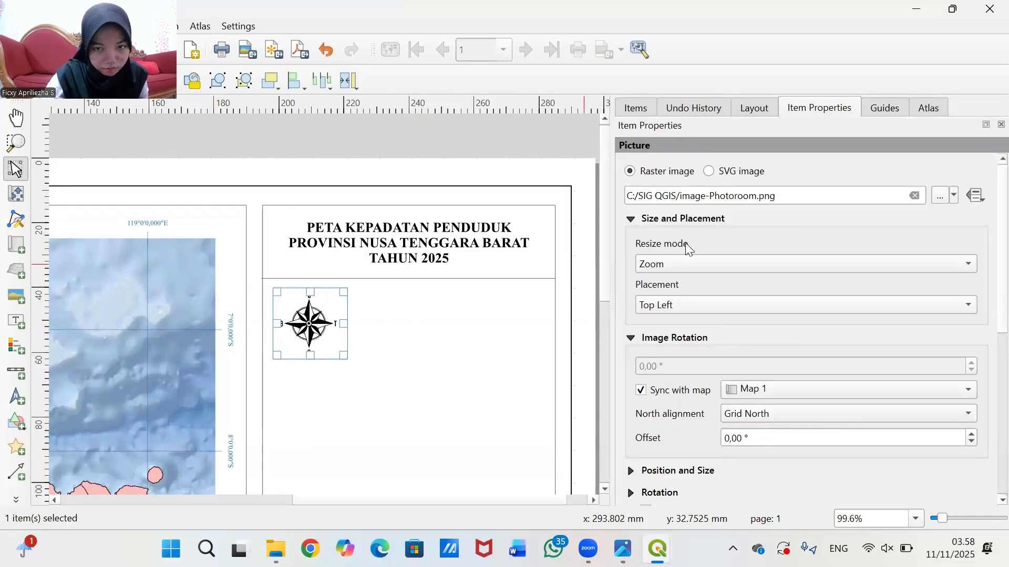
pyautogui.click(560, 145)
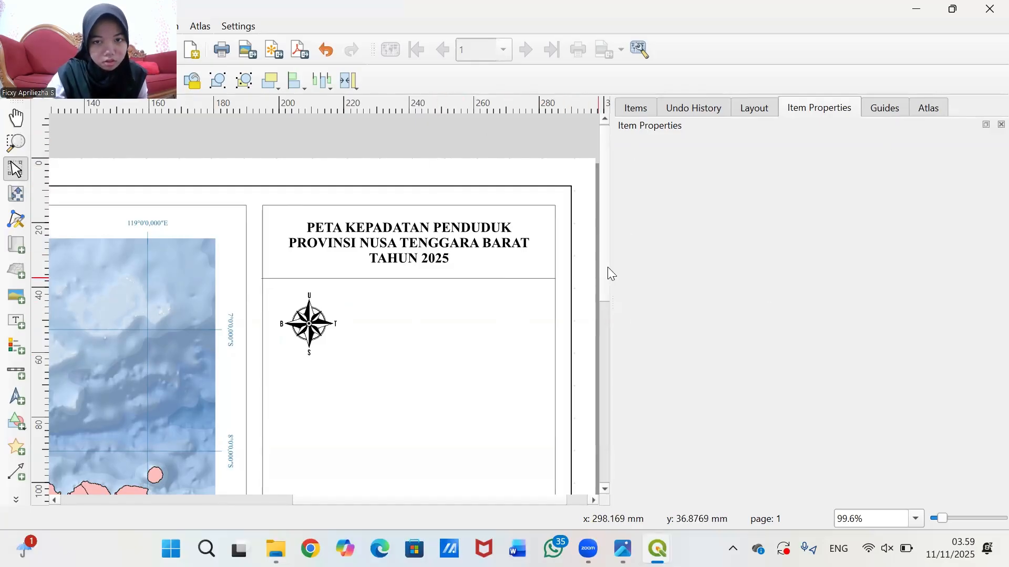
pyautogui.scroll(-3, 605, 216)
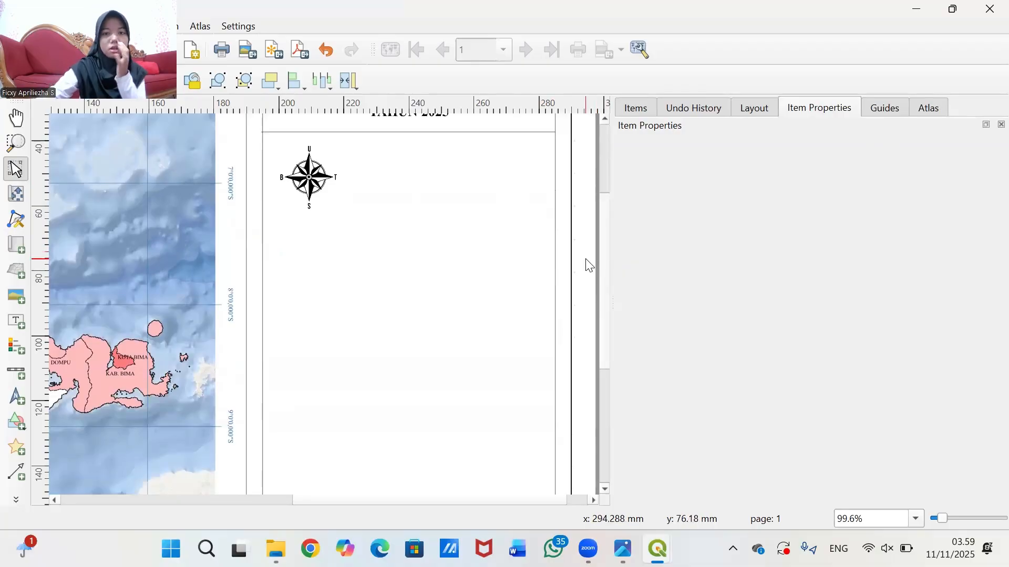
pyautogui.scroll(2, 602, 246)
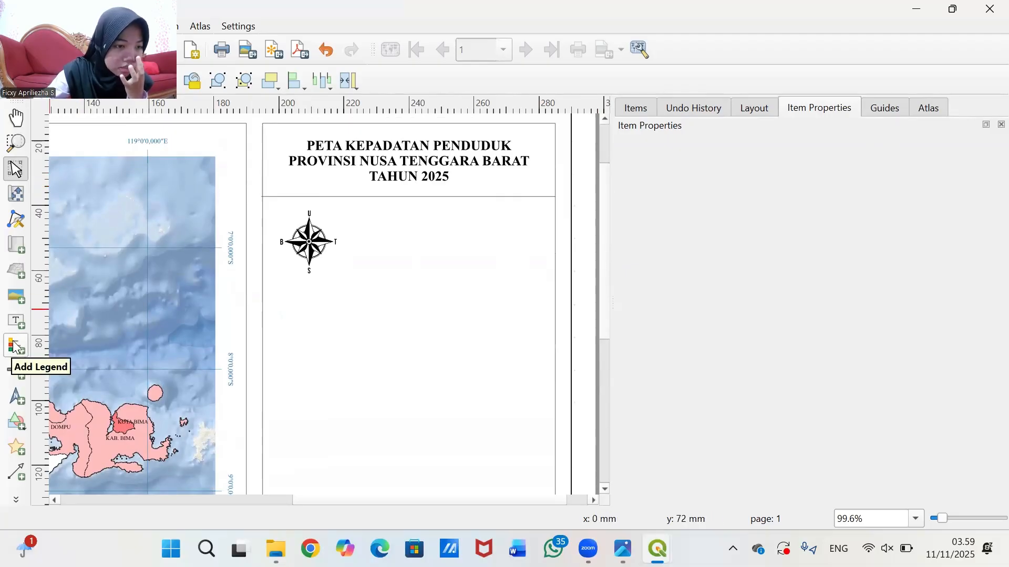
# - Add a Single Box scale bar linked to Map 1 beside the north arrow
pyautogui.click(16, 372)
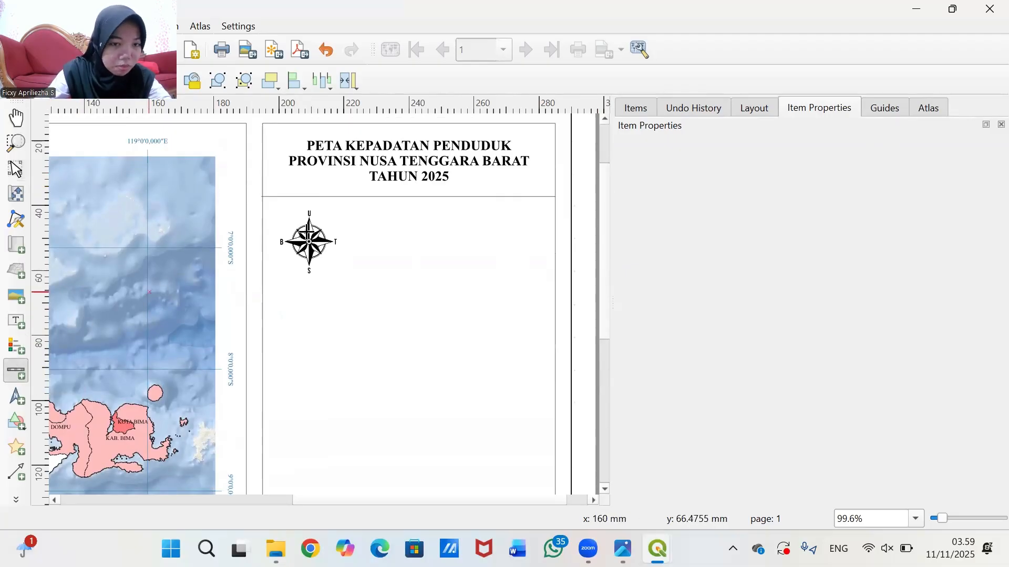
pyautogui.moveTo(347, 242); pyautogui.dragTo(542, 271)
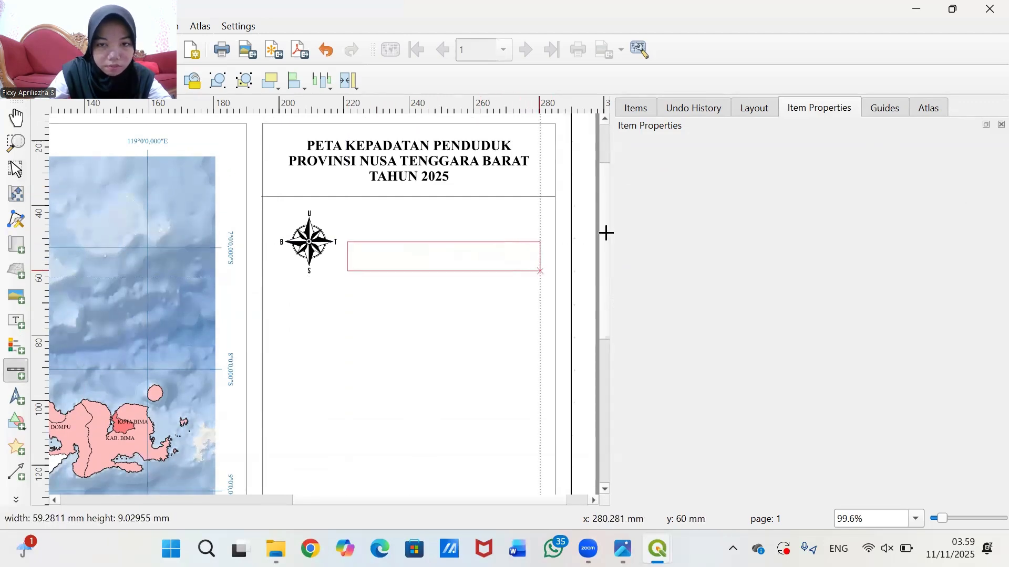
pyautogui.moveTo(605, 233); pyautogui.dragTo(606, 233)
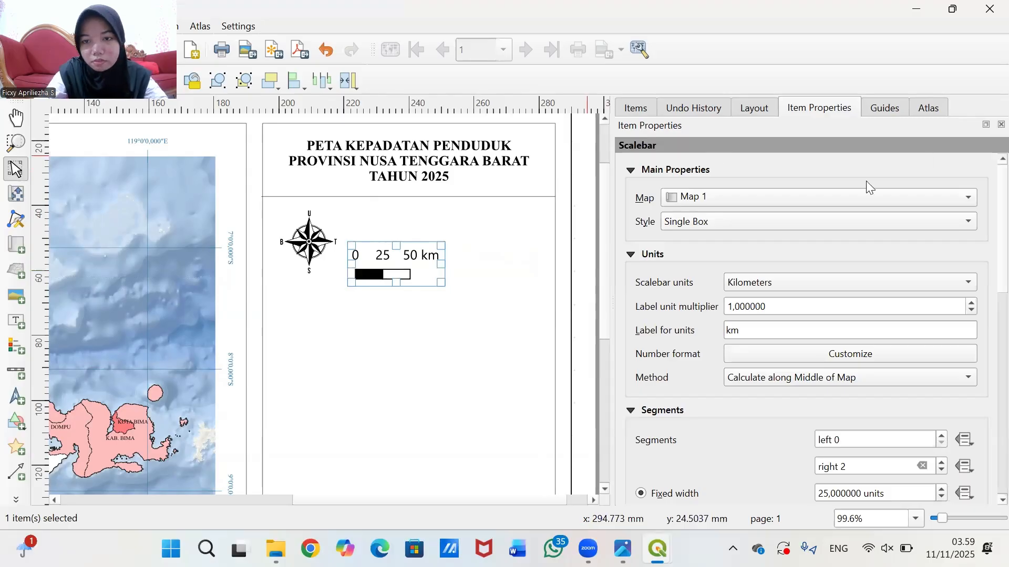
pyautogui.click(710, 222)
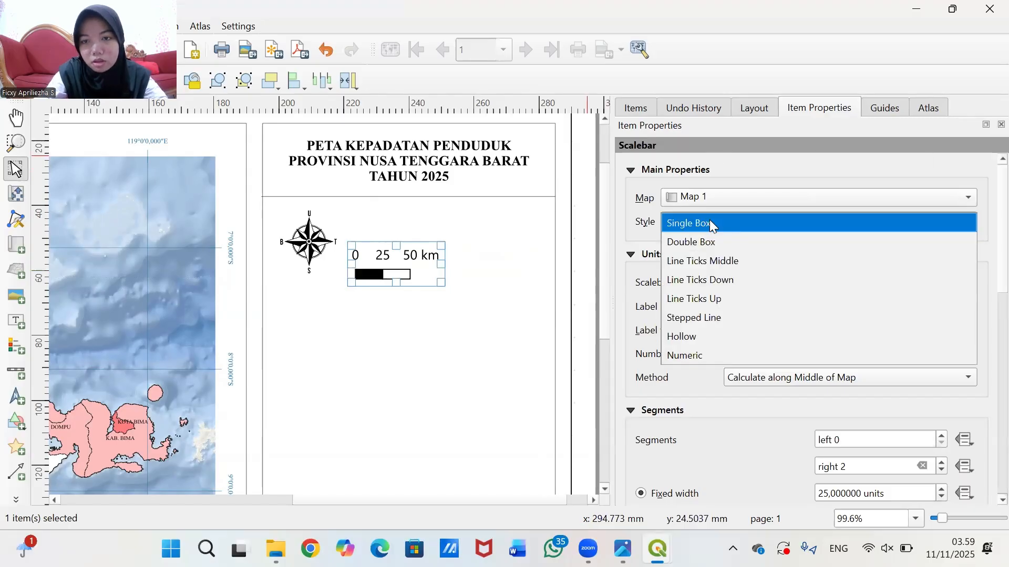
pyautogui.click(710, 223)
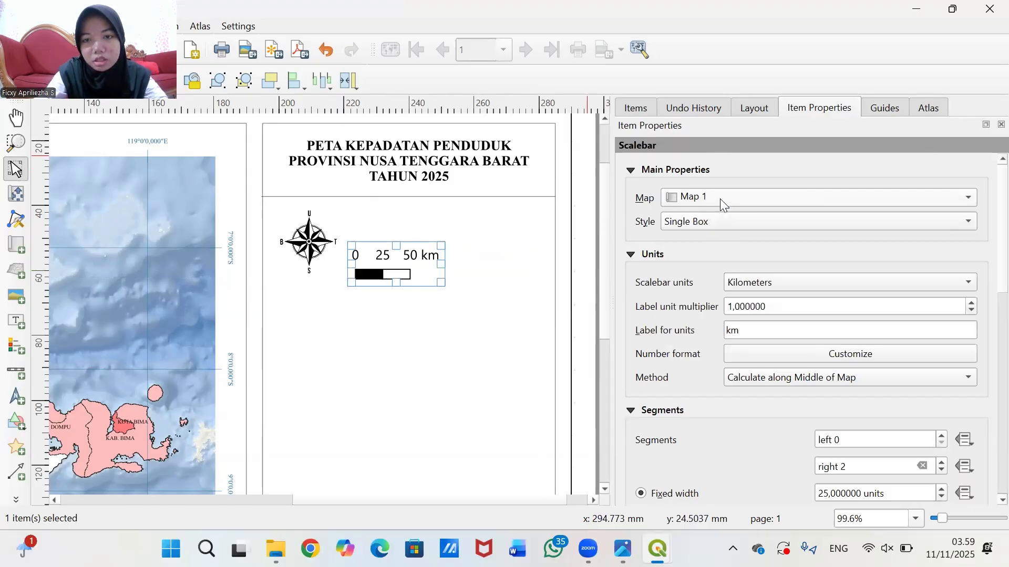
pyautogui.click(720, 199)
pyautogui.click(646, 263)
pyautogui.click(657, 255)
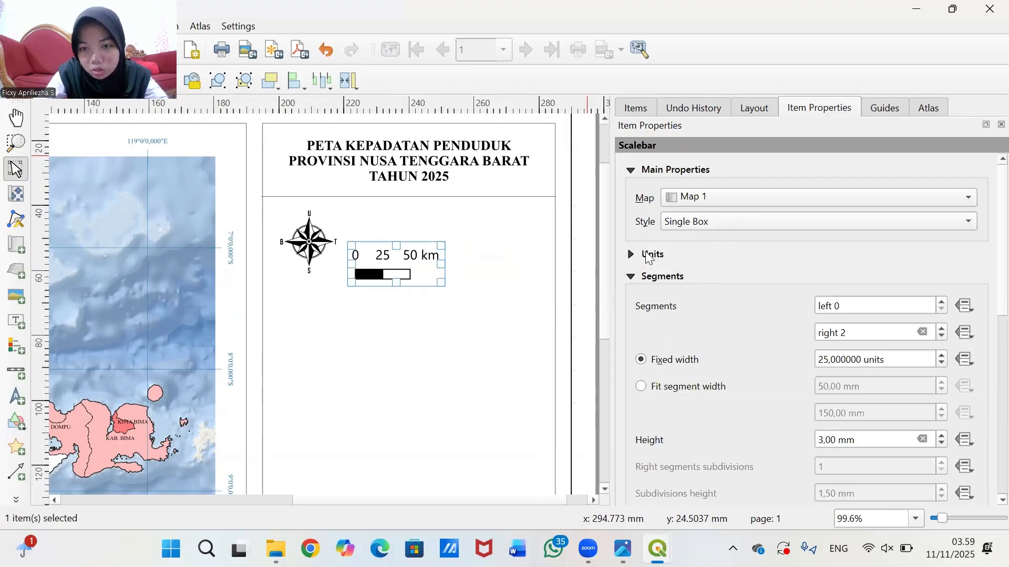
pyautogui.click(649, 257)
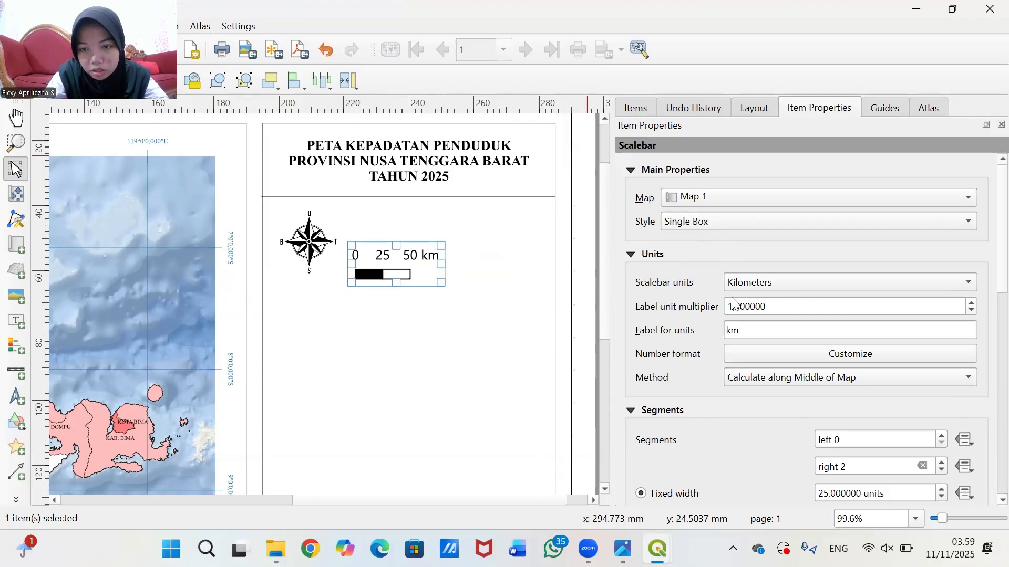
# - Revert the 30 km segment width and raise right segments to 4, reaching 100 km
pyautogui.scroll(-1, 673, 323)
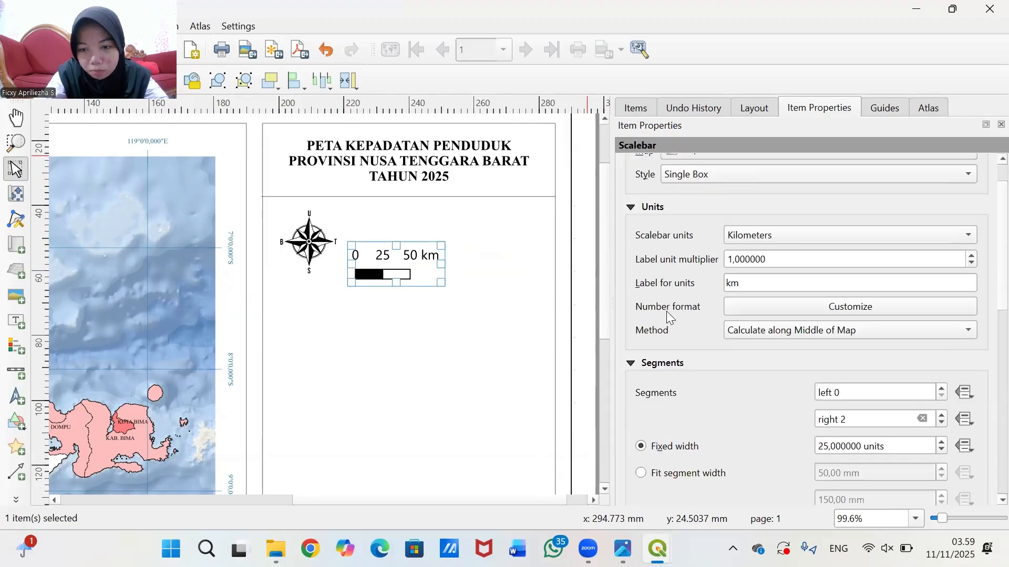
pyautogui.scroll(-1, 719, 413)
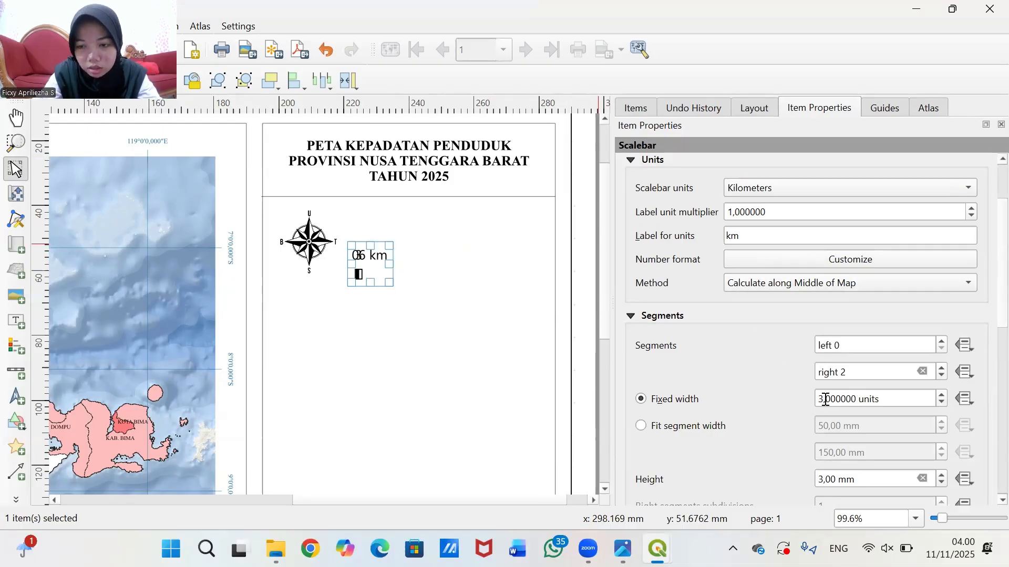
pyautogui.click(824, 401)
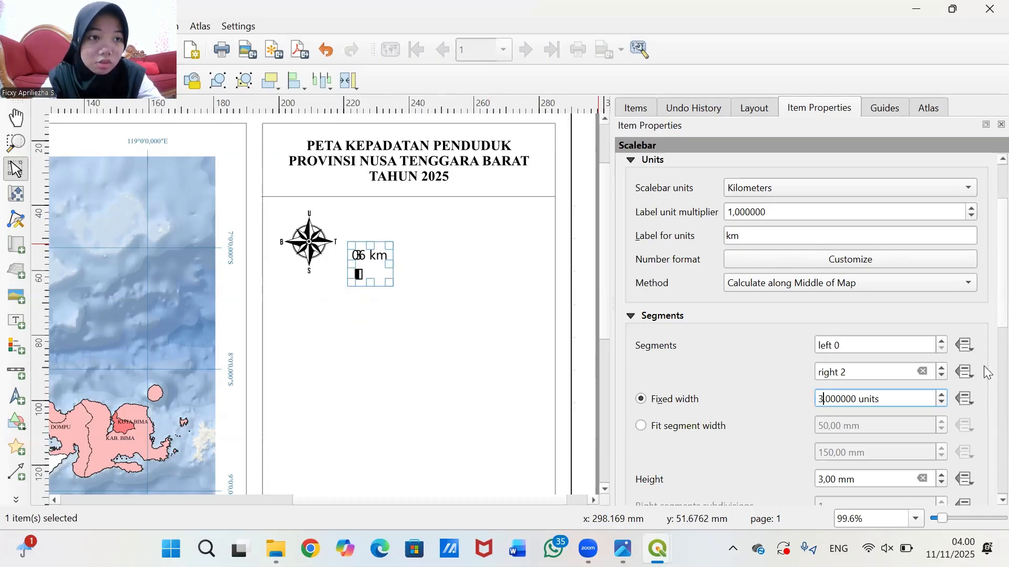
pyautogui.write('0')
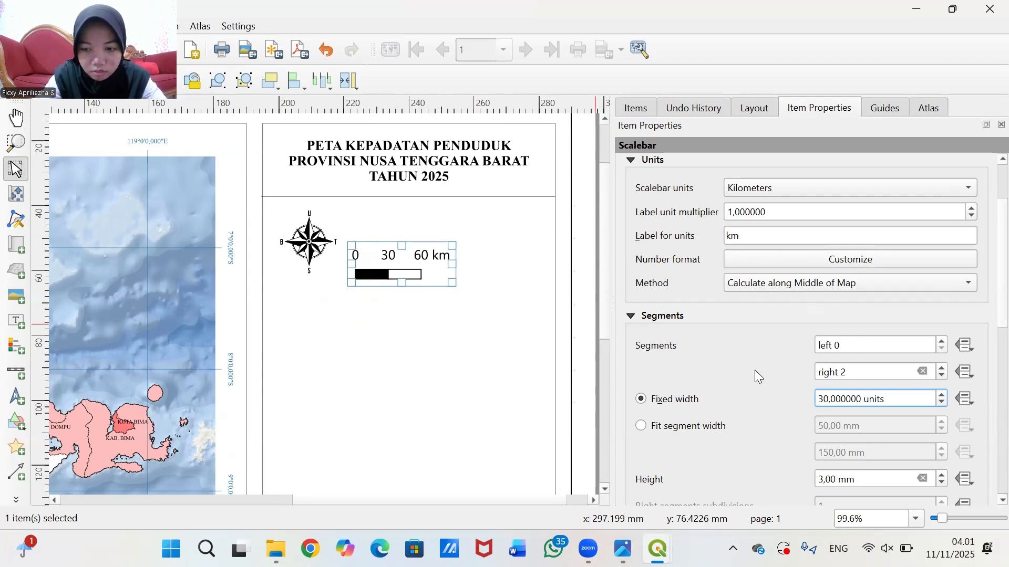
pyautogui.scroll(-2, 754, 378)
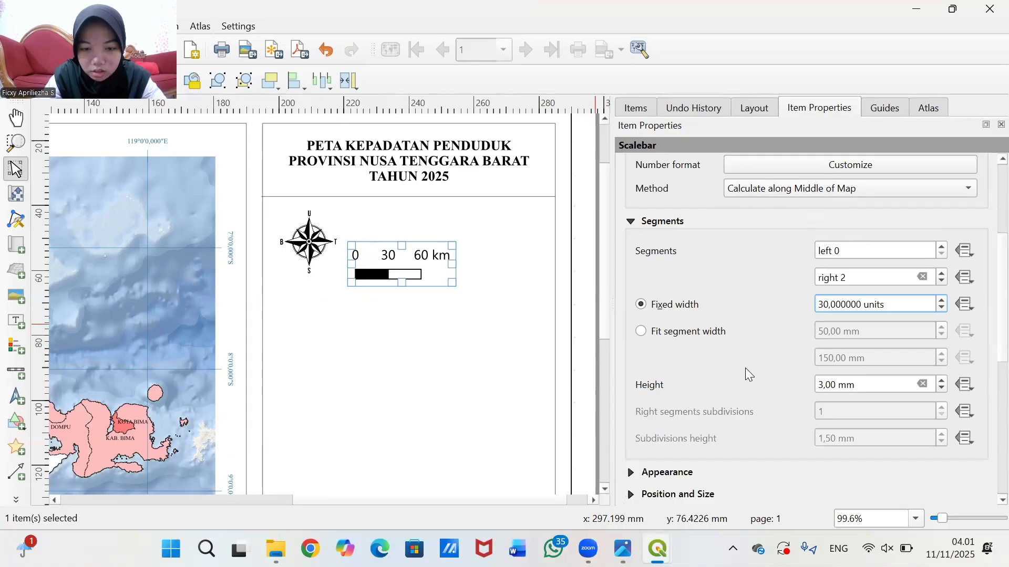
pyautogui.hotkey('ctrl', 'z')
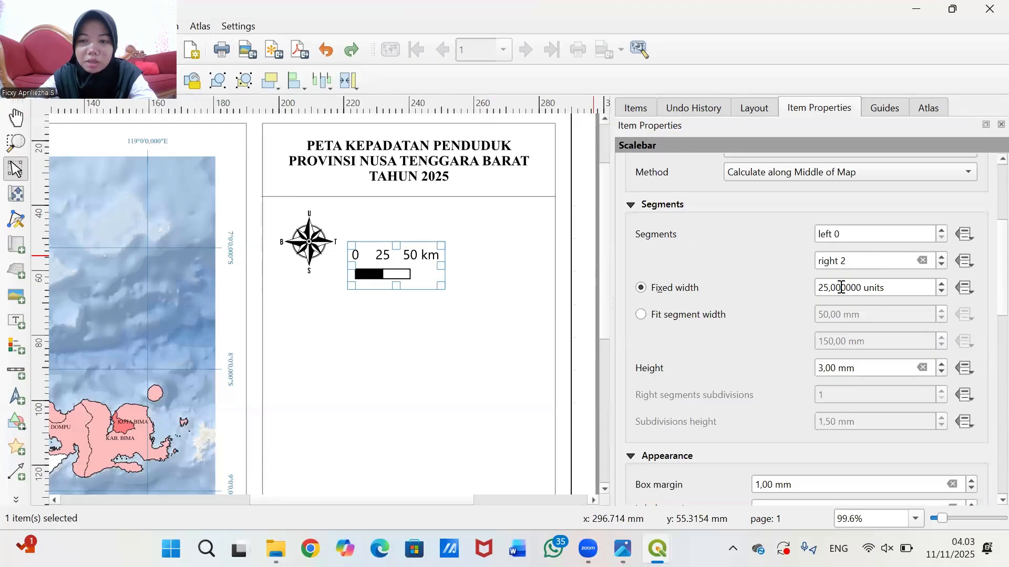
pyautogui.click(943, 256)
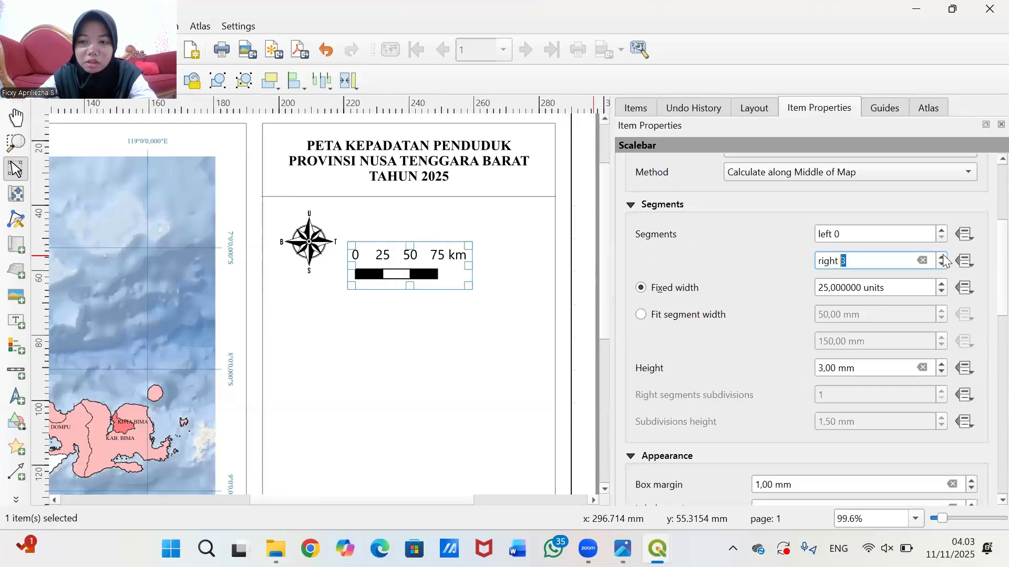
pyautogui.click(943, 256)
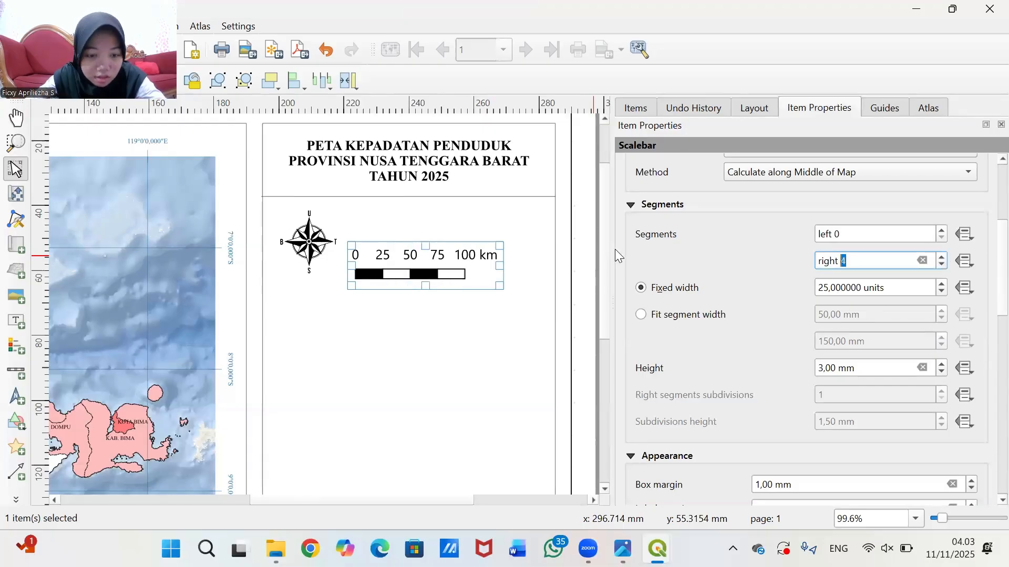
# - Widen the scale bar frame to the right and move it up and right
pyautogui.moveTo(499, 266); pyautogui.dragTo(546, 267)
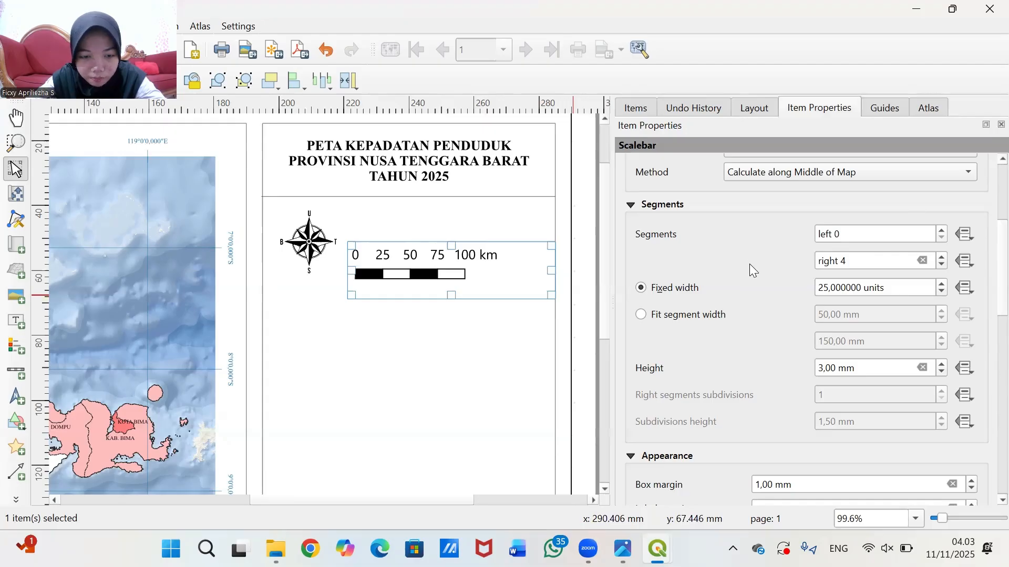
pyautogui.moveTo(492, 268); pyautogui.dragTo(505, 251)
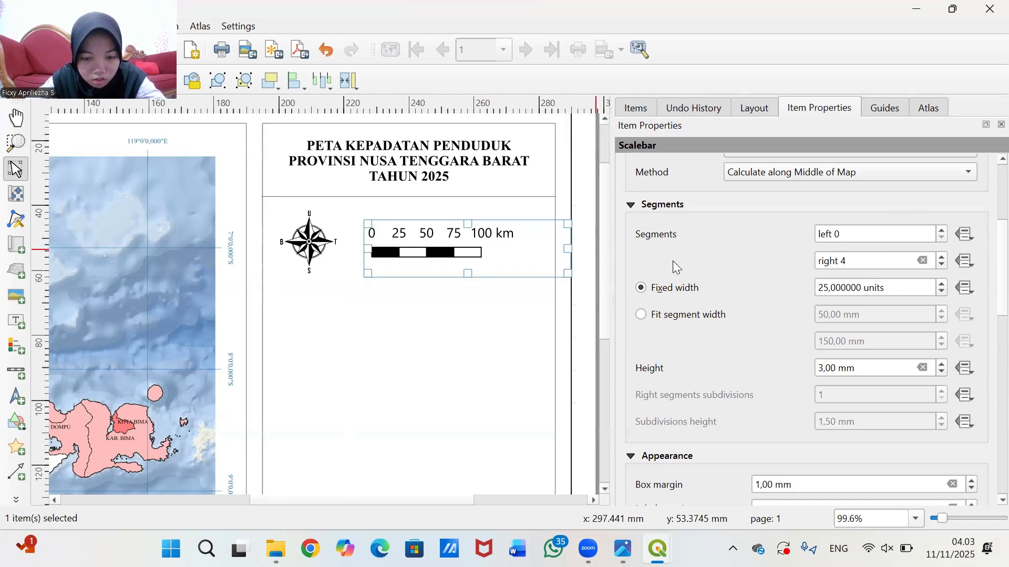
pyautogui.scroll(-6, 717, 367)
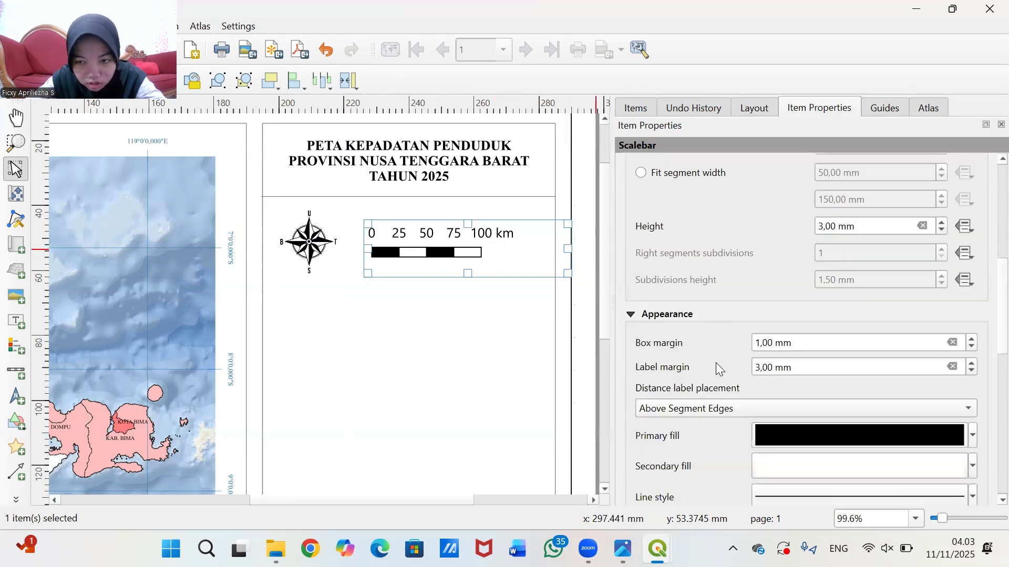
pyautogui.scroll(-4, 718, 367)
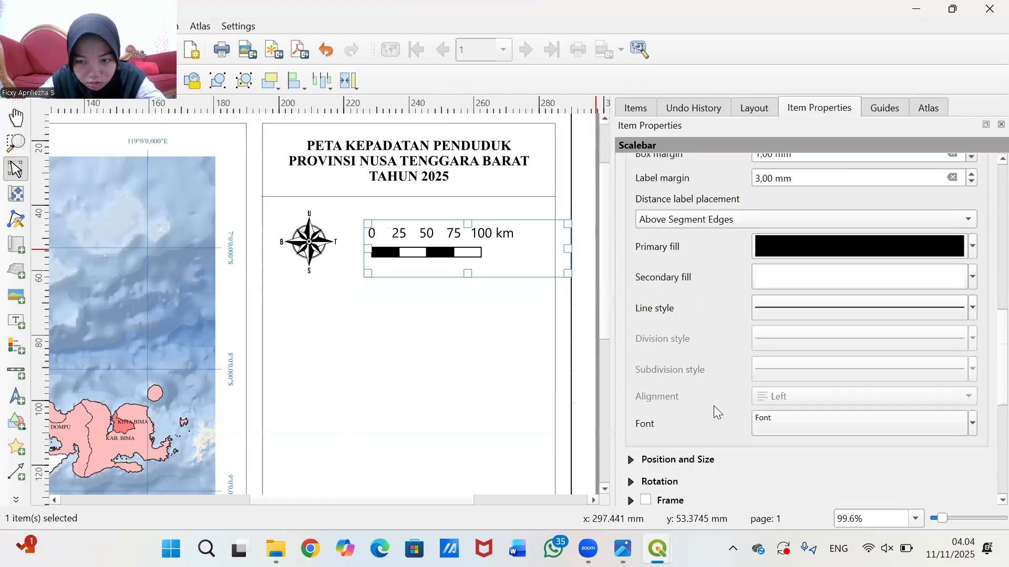
# - Change the scale bar label font to Times New Roman
pyautogui.click(814, 419)
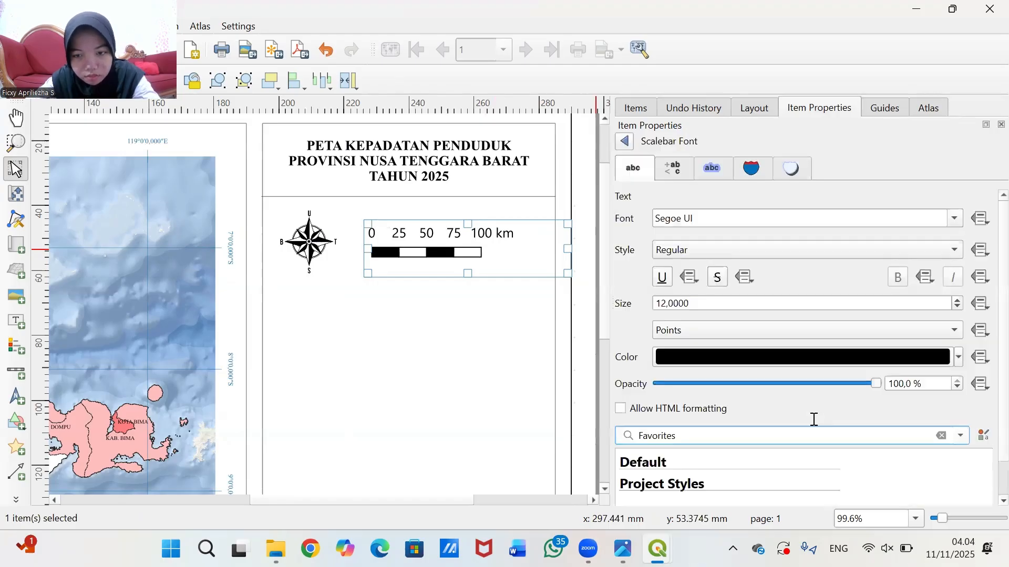
pyautogui.click(787, 219)
pyautogui.press('BackSpace')
pyautogui.press('BackSpace')
pyautogui.press('BackSpace')
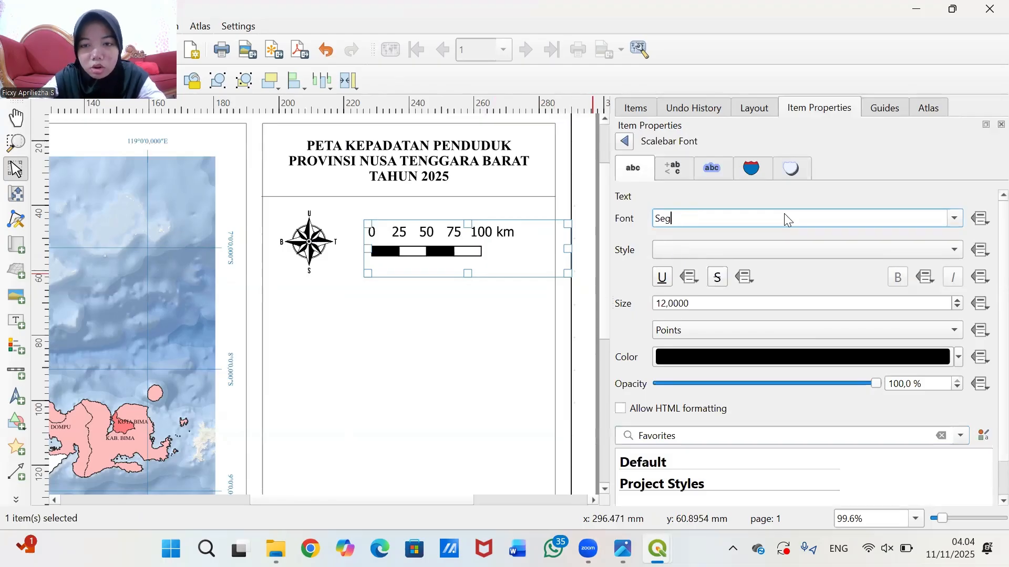
pyautogui.press('BackSpace')
pyautogui.press('BackSpace')
pyautogui.press('BackSpace')
pyautogui.write('T')
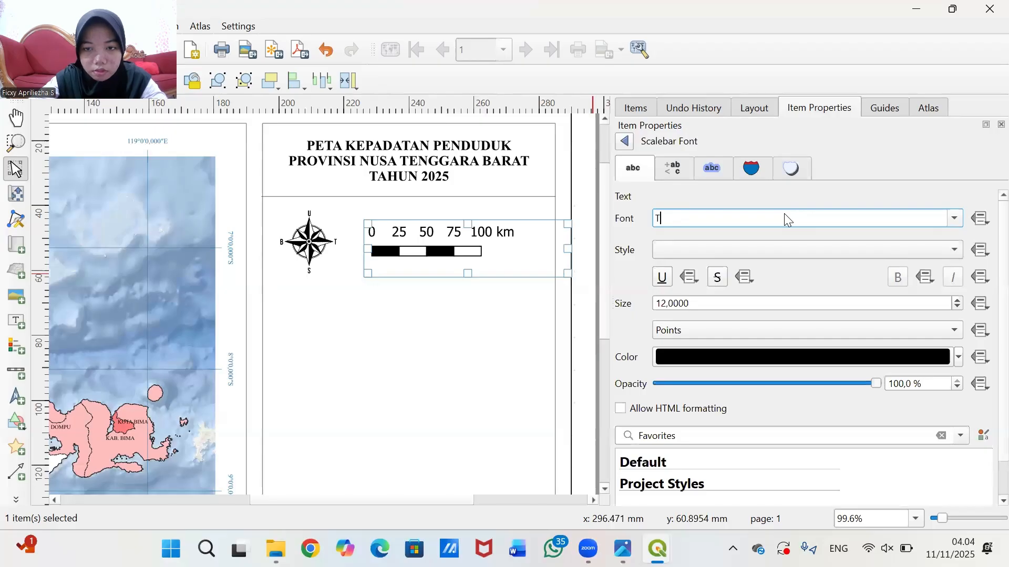
pyautogui.write('ahomaimes new Roman')
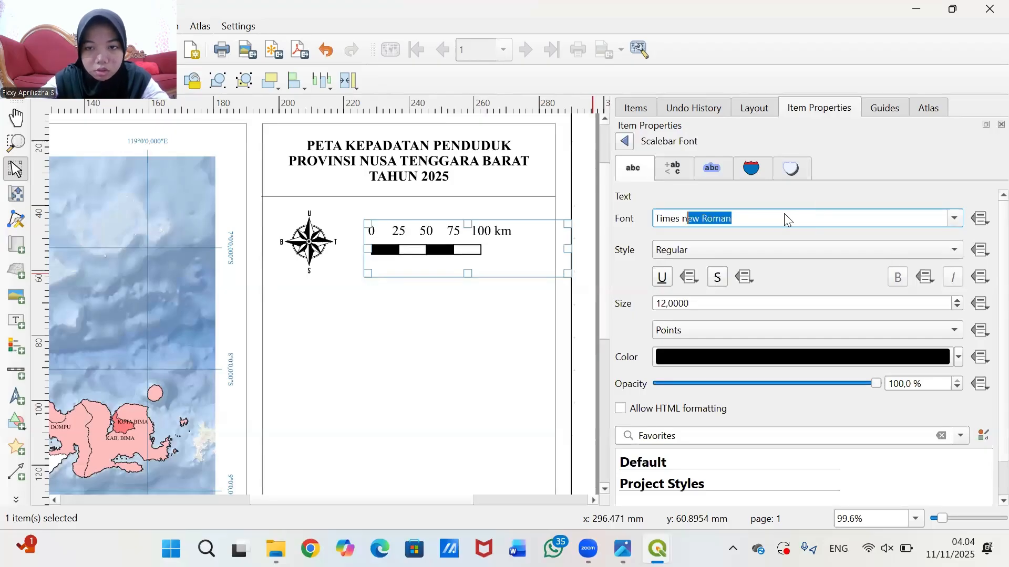
pyautogui.press('Return')
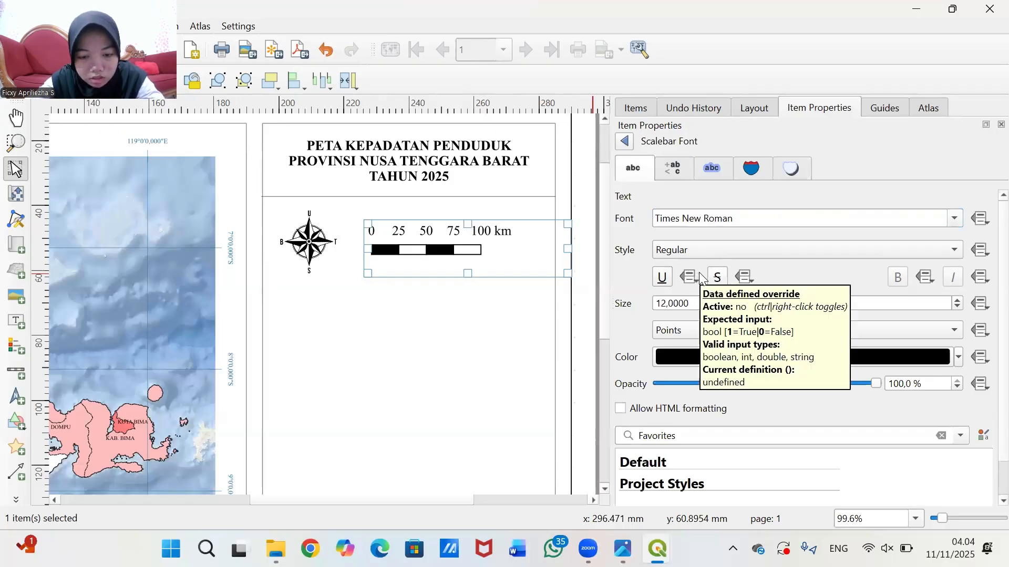
# - Set the label size to 8 points and move the scale bar left against the compass
pyautogui.click(665, 307)
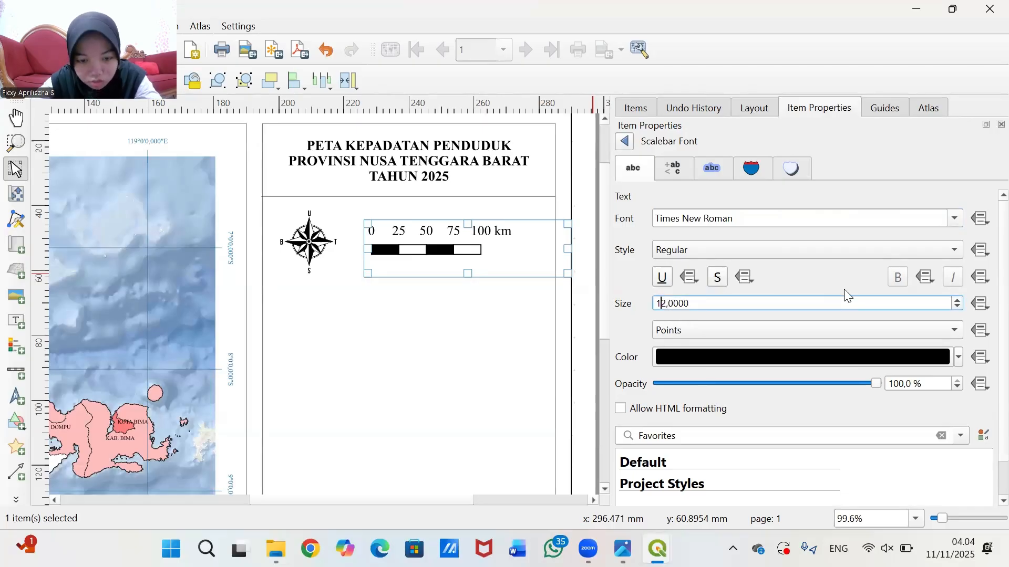
pyautogui.press('BackSpace')
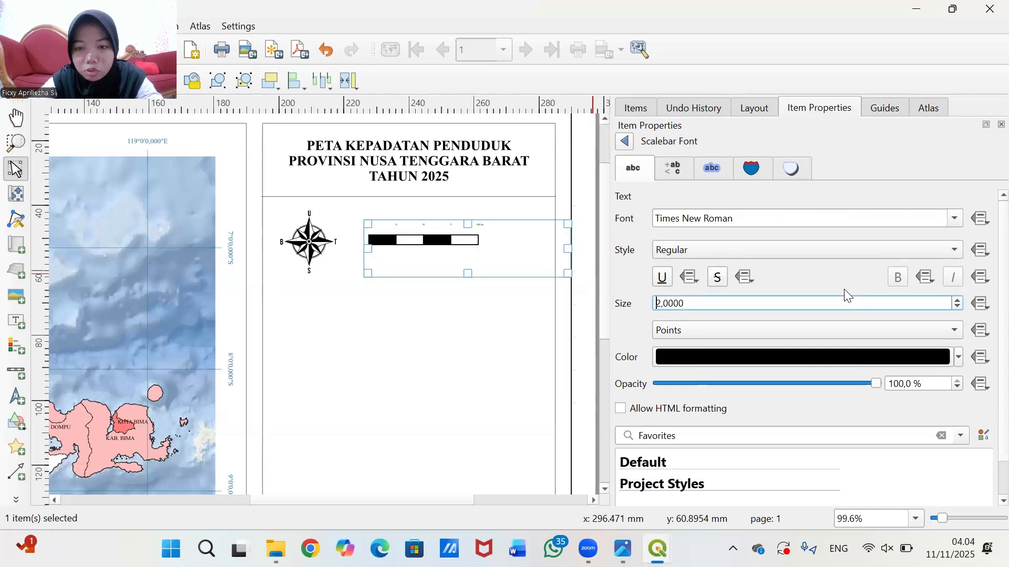
pyautogui.press('Delete')
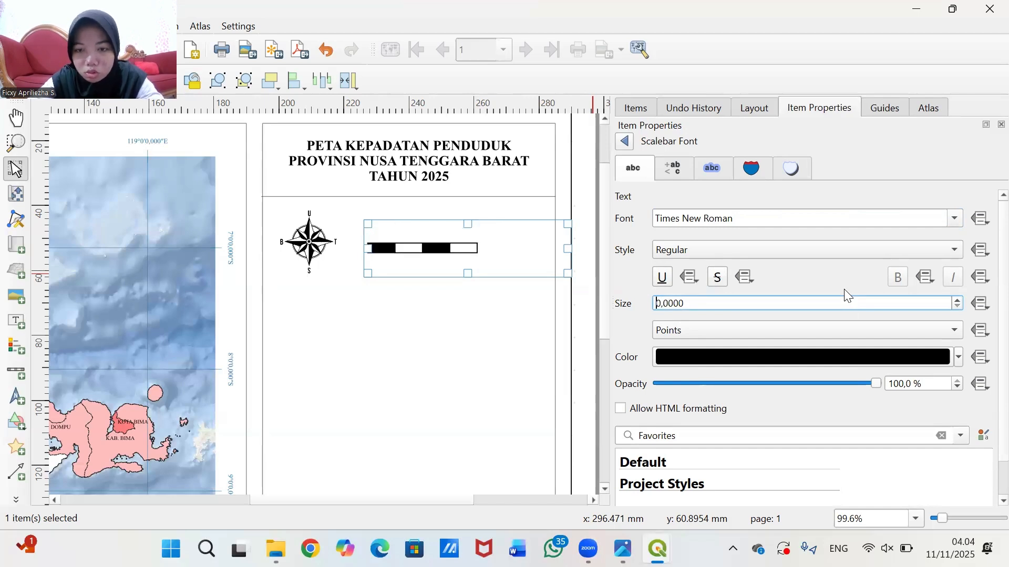
pyautogui.write('7')
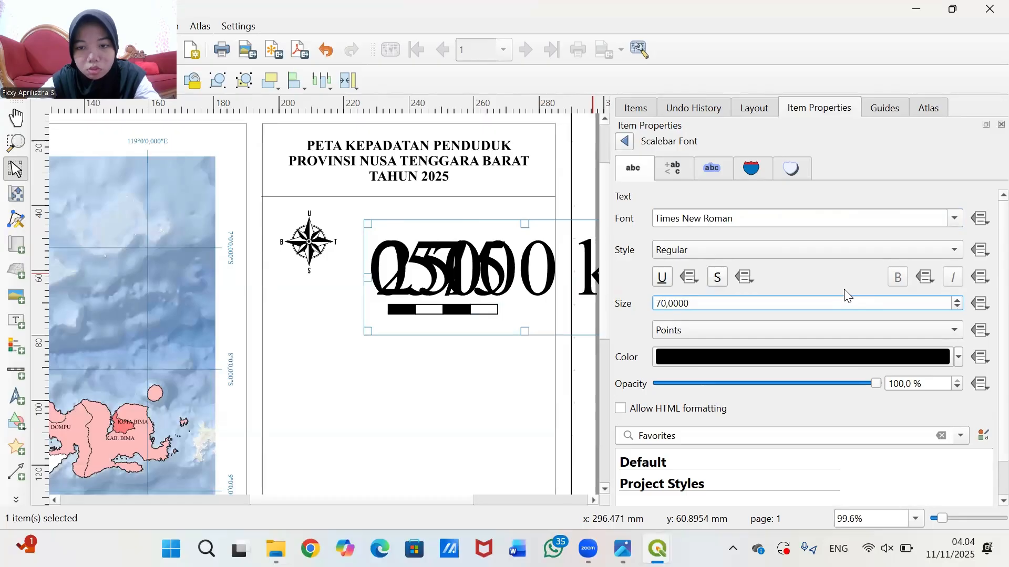
pyautogui.press('BackSpace')
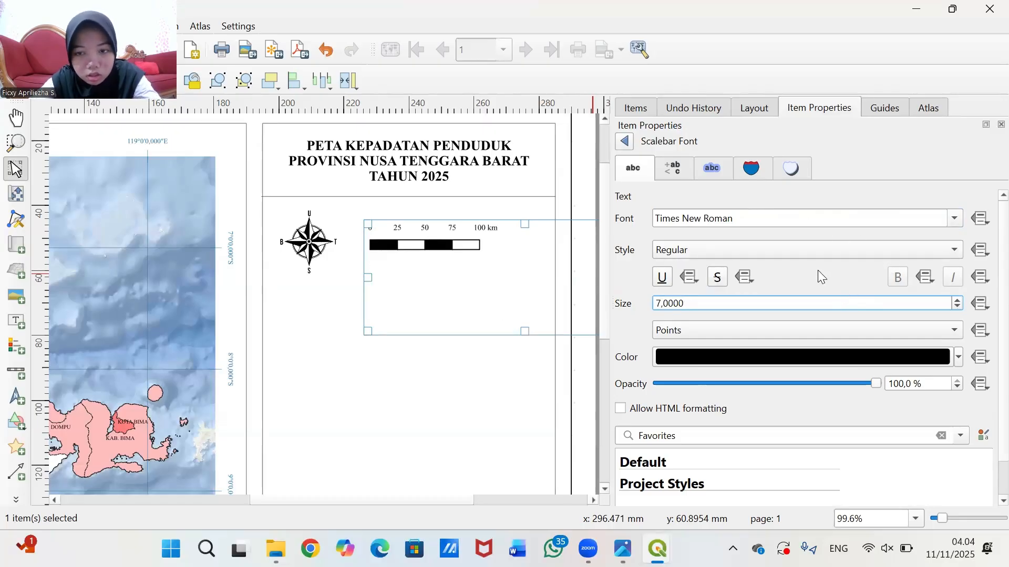
pyautogui.write('8')
pyautogui.press('BackSpace')
pyautogui.press('BackSpace')
pyautogui.write('80')
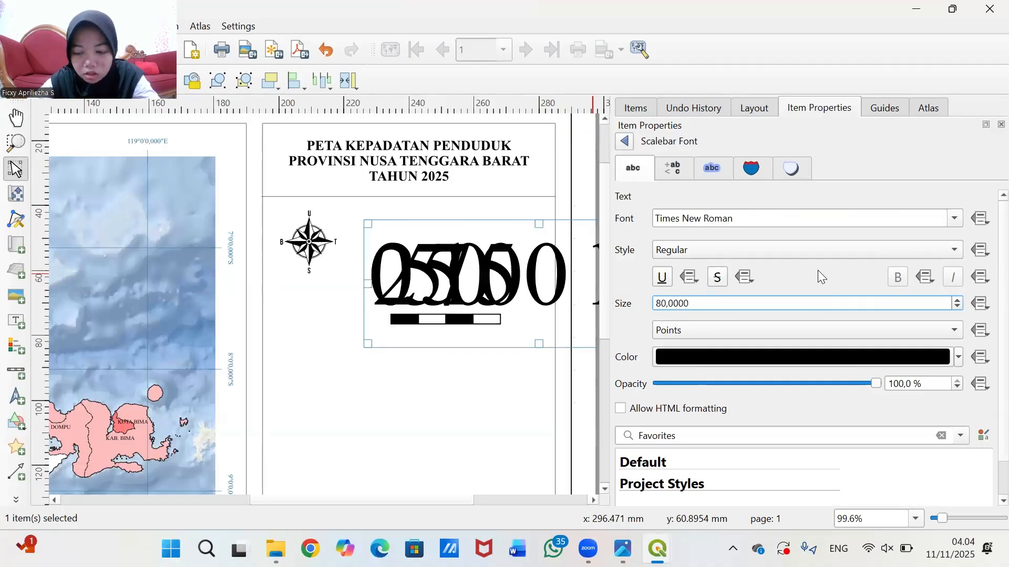
pyautogui.press('BackSpace')
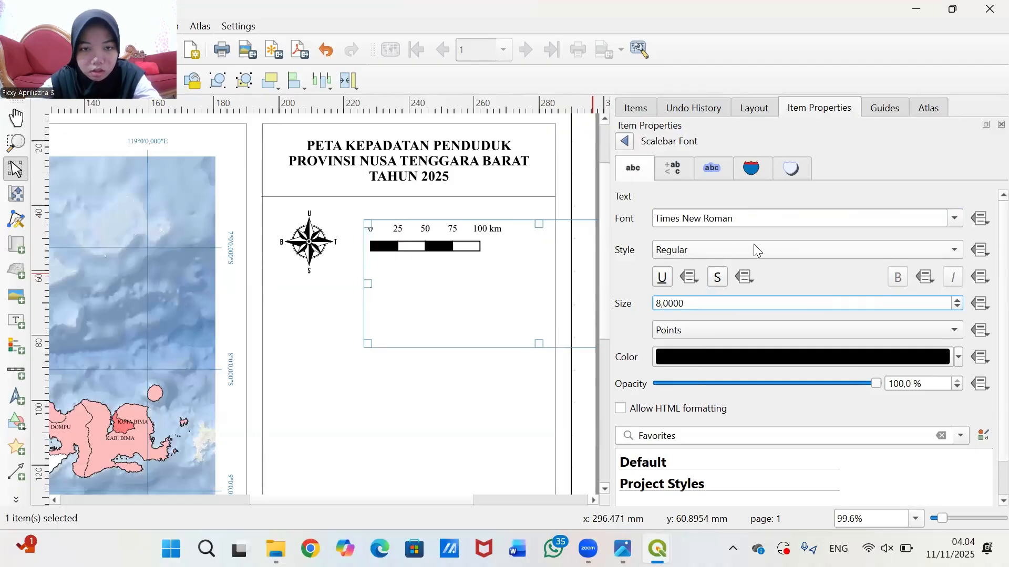
pyautogui.click(630, 320)
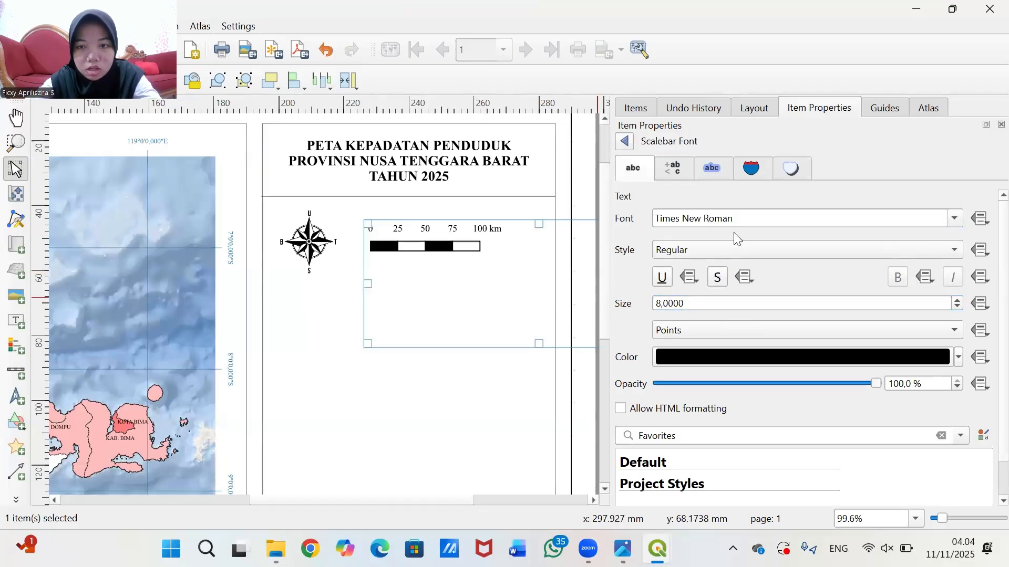
pyautogui.click(544, 374)
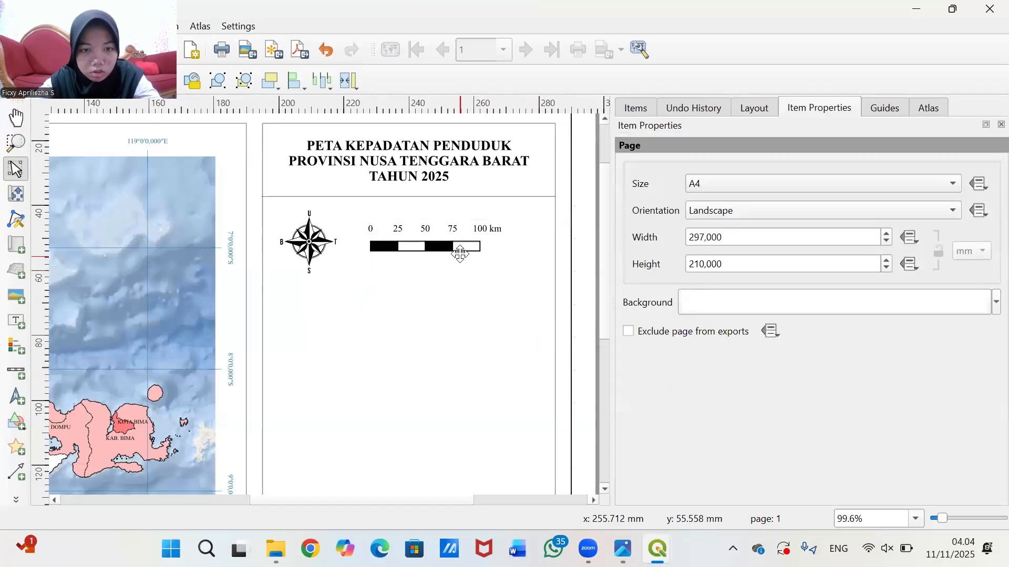
pyautogui.moveTo(461, 248); pyautogui.dragTo(416, 253)
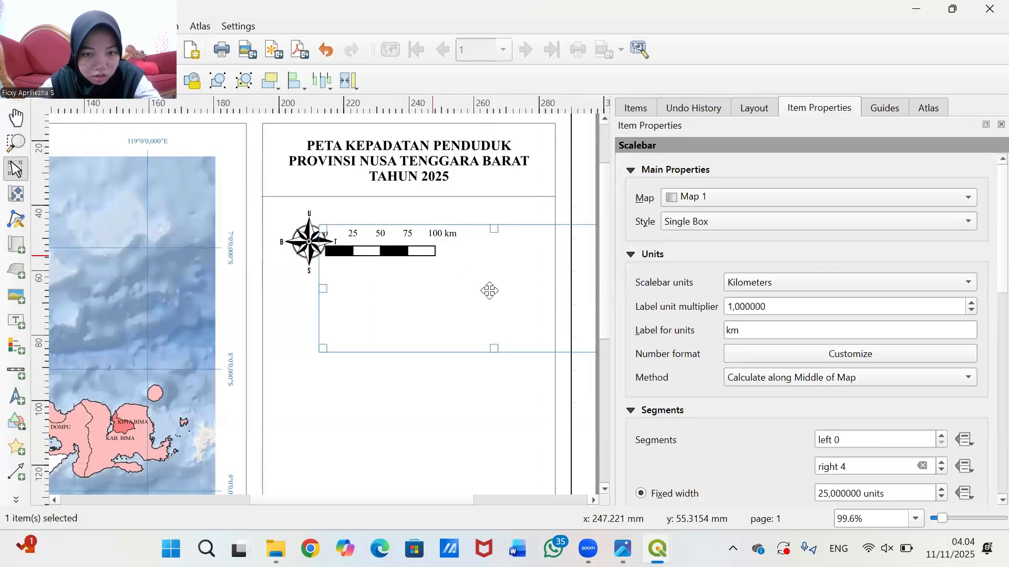
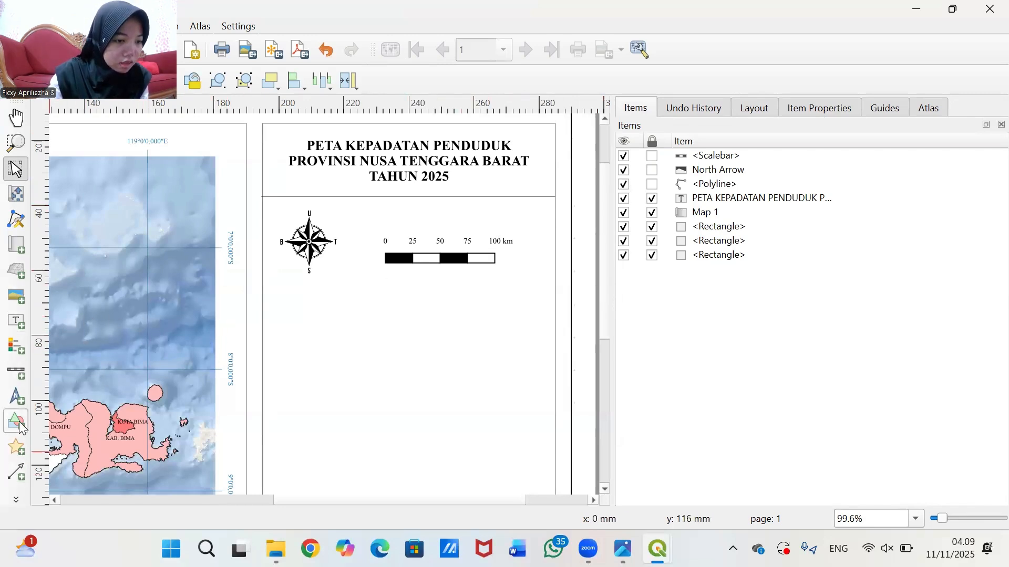
# - Draw a label box above the scale bar and set its text to 1:3.000.000
pyautogui.click(9, 328)
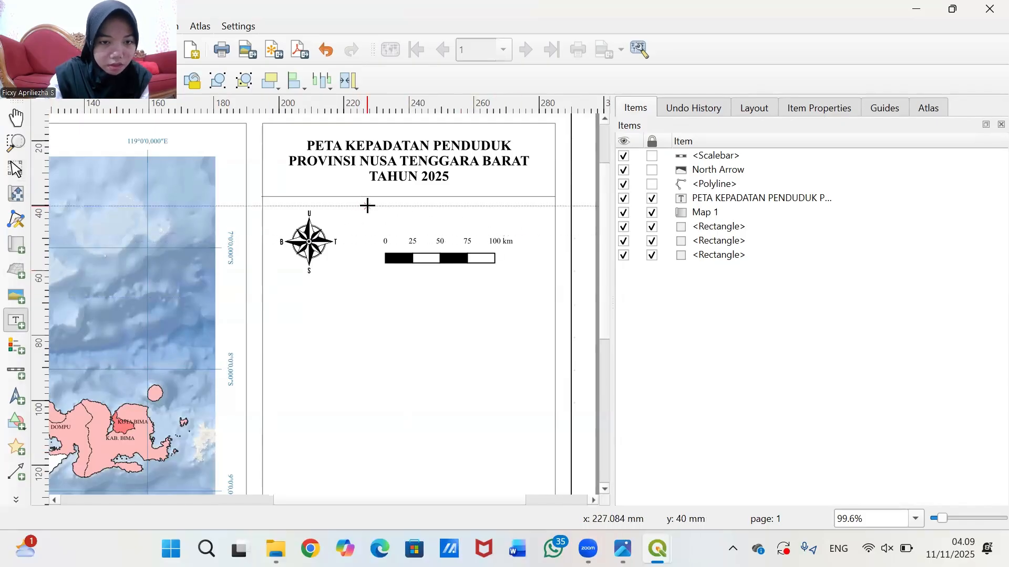
pyautogui.moveTo(367, 205); pyautogui.dragTo(525, 228)
pyautogui.click(796, 106)
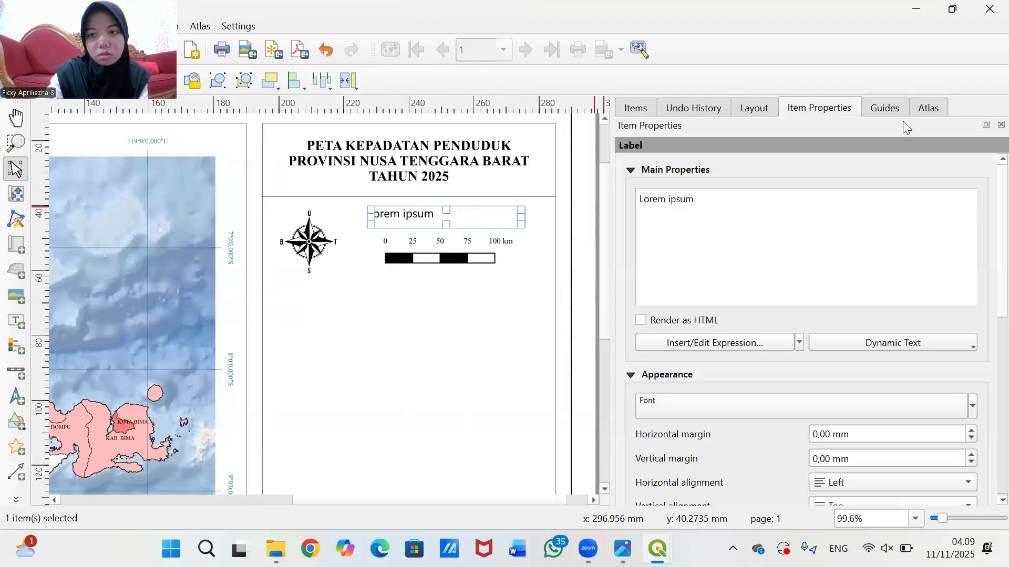
pyautogui.hotkey('ctrl', 'a')
pyautogui.press('BackSpace')
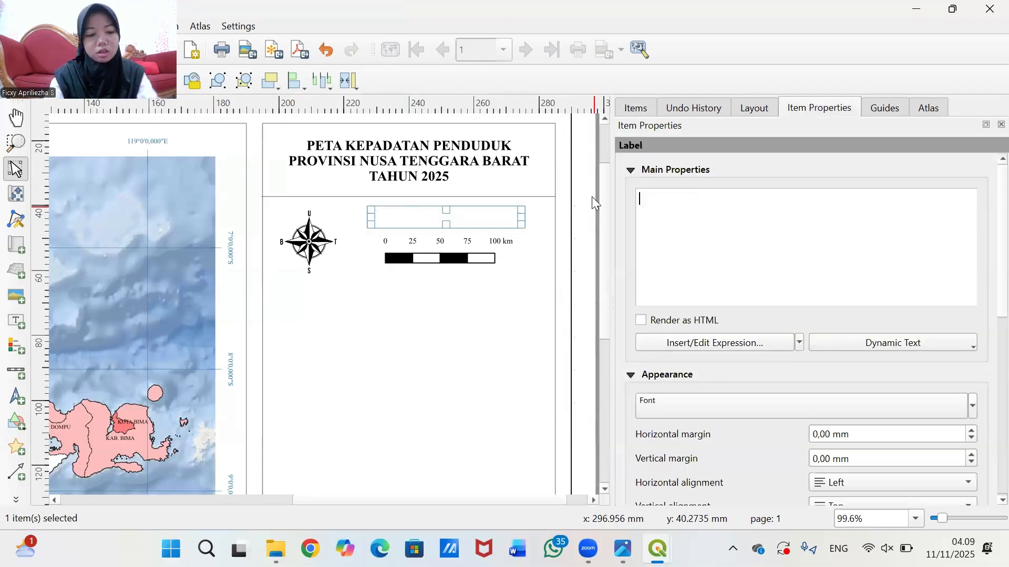
pyautogui.write('1:')
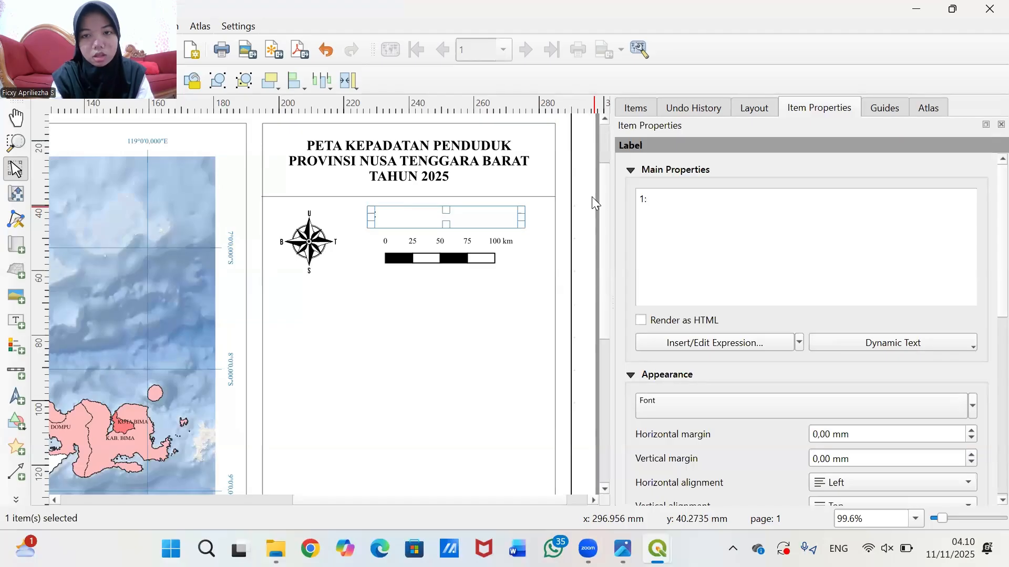
pyautogui.write('3')
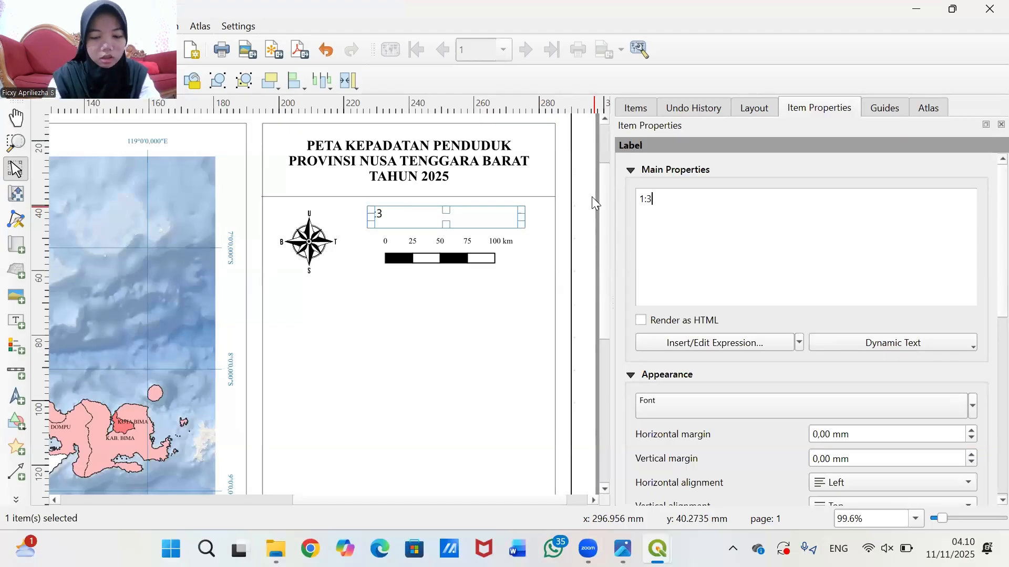
pyautogui.write('000000')
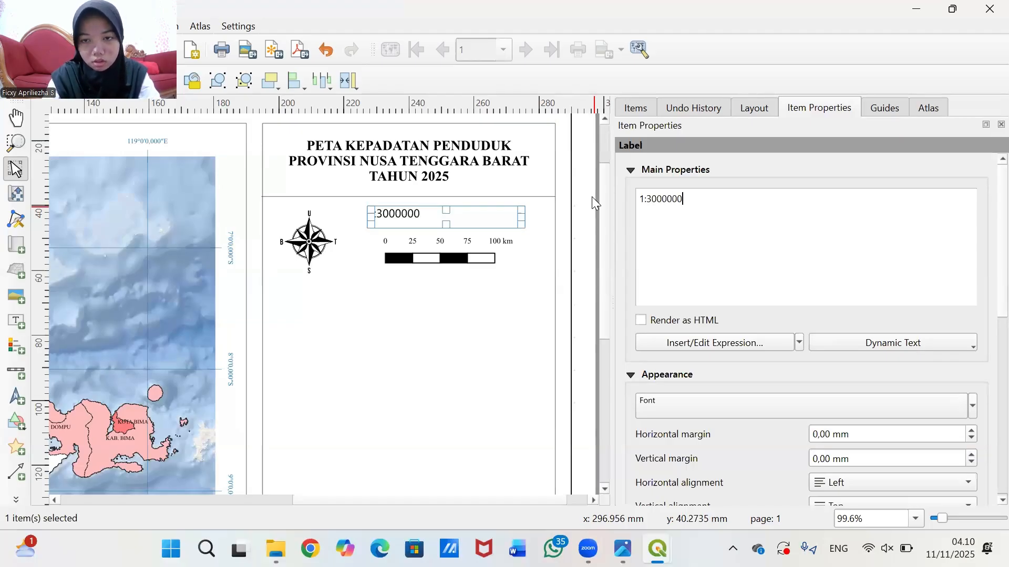
pyautogui.write('.')
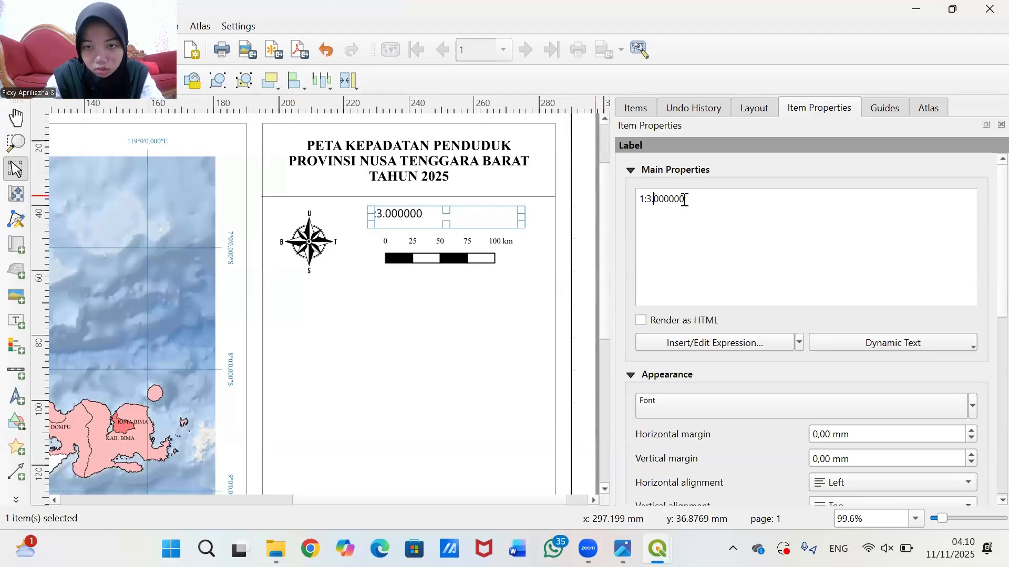
pyautogui.write('.')
# - Change the label font to Times New Roman and shift the label slightly right
pyautogui.click(701, 403)
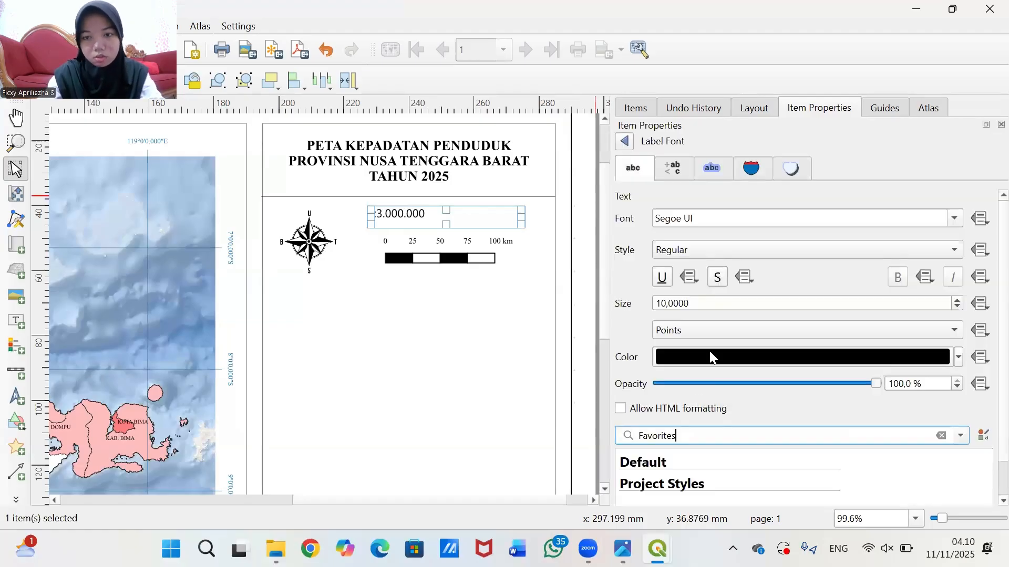
pyautogui.tripleClick(722, 219)
pyautogui.write('T')
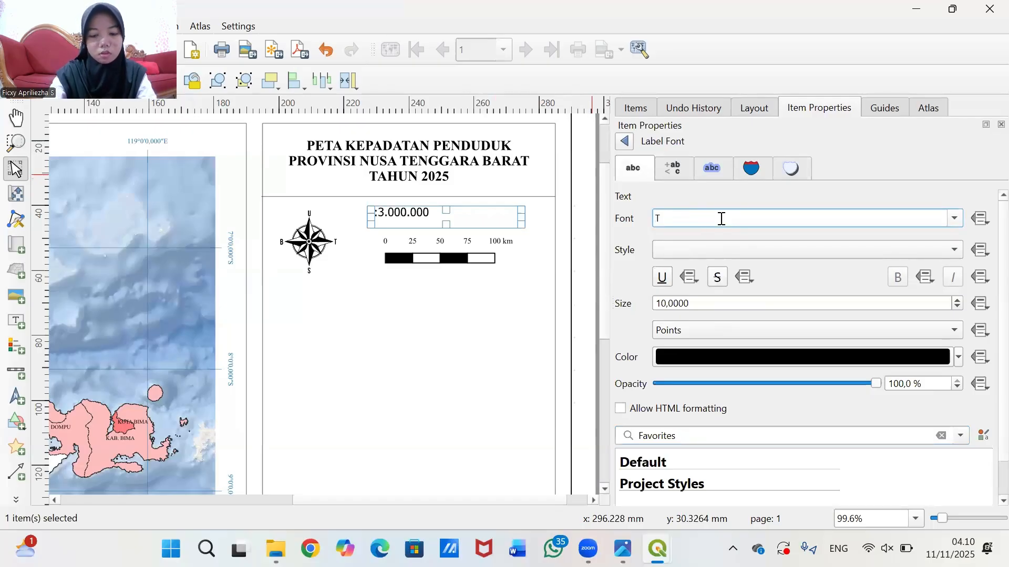
pyautogui.write('ahomimes new Roman')
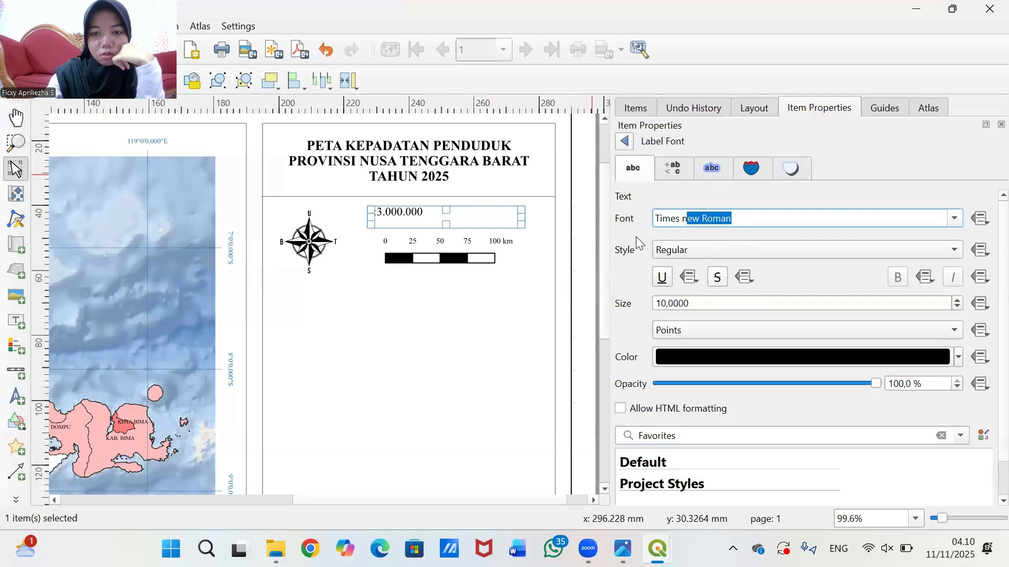
pyautogui.press('Return')
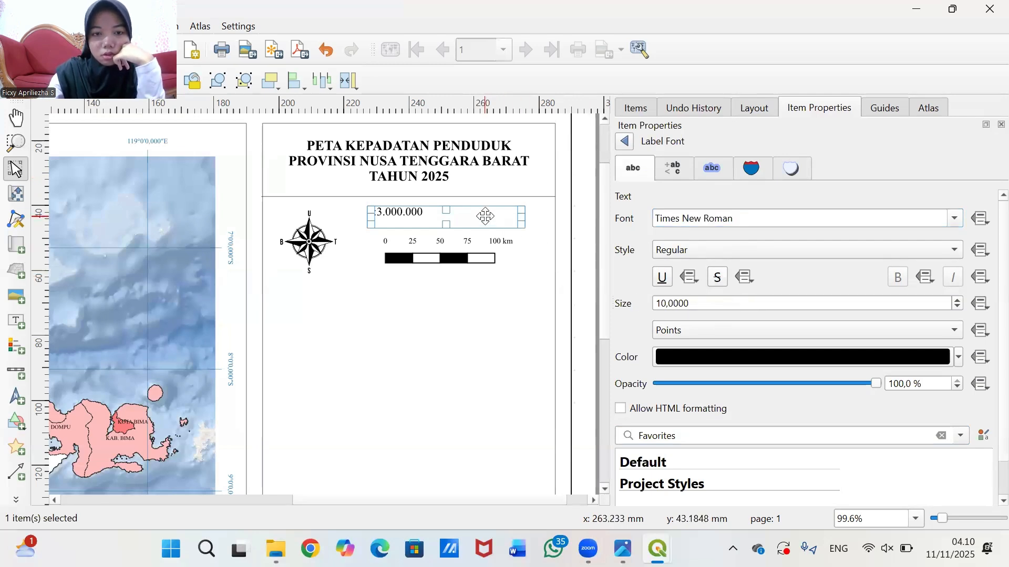
pyautogui.moveTo(497, 218); pyautogui.dragTo(539, 223)
# - Centre the label text horizontally and vertically, then narrow its box from the right
pyautogui.click(595, 232)
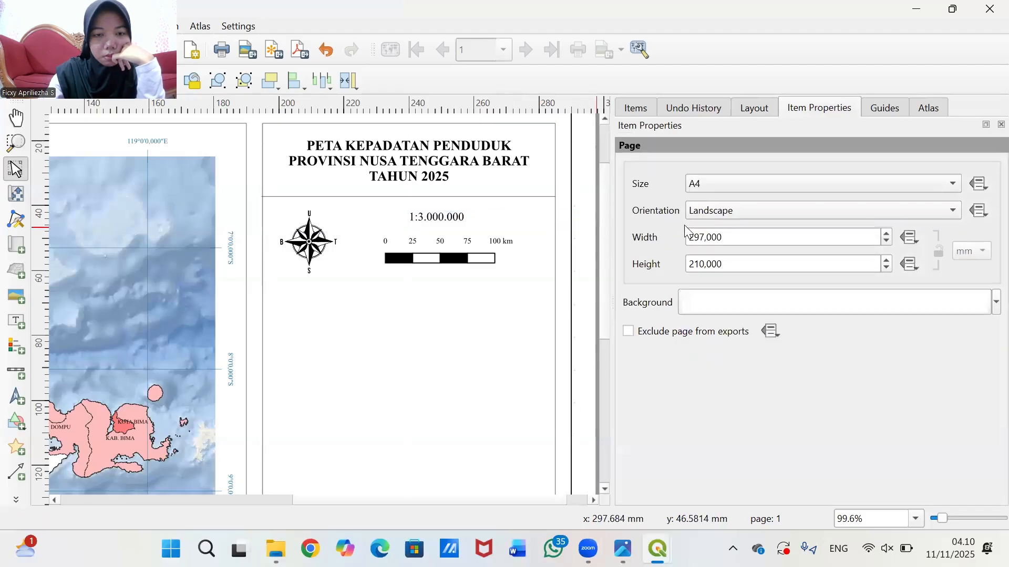
pyautogui.click(436, 220)
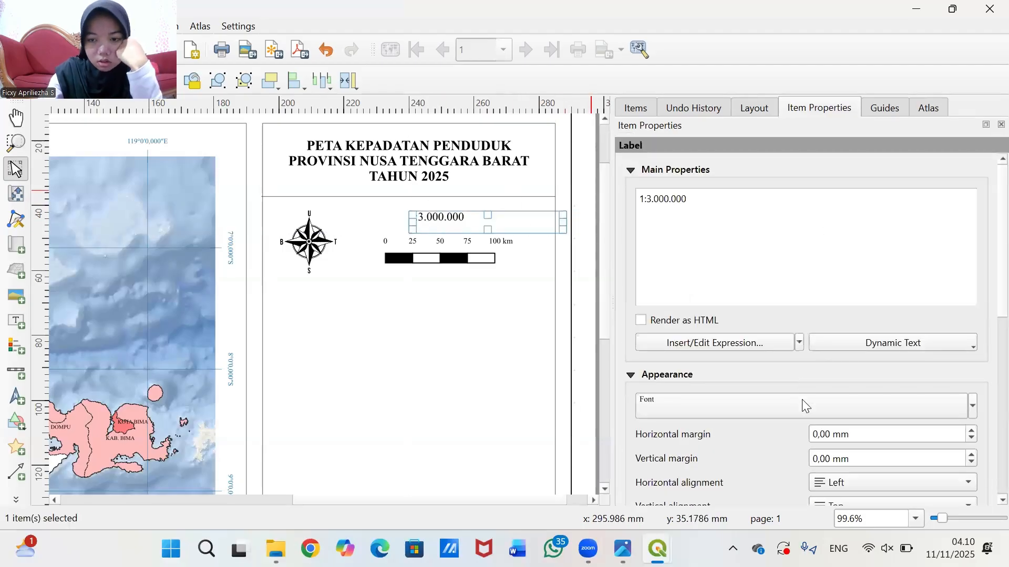
pyautogui.scroll(-1, 793, 463)
pyautogui.click(848, 437)
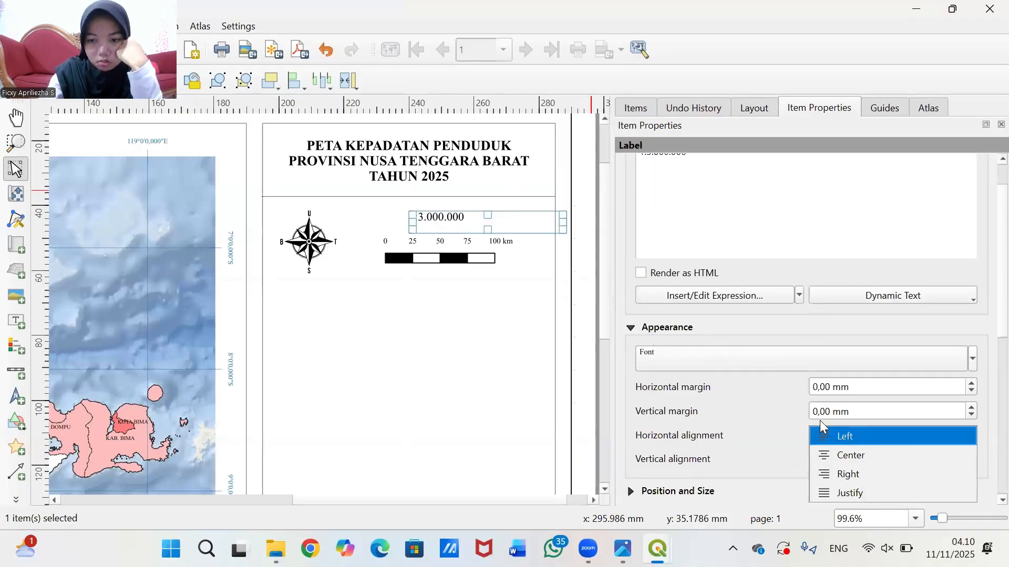
pyautogui.click(853, 457)
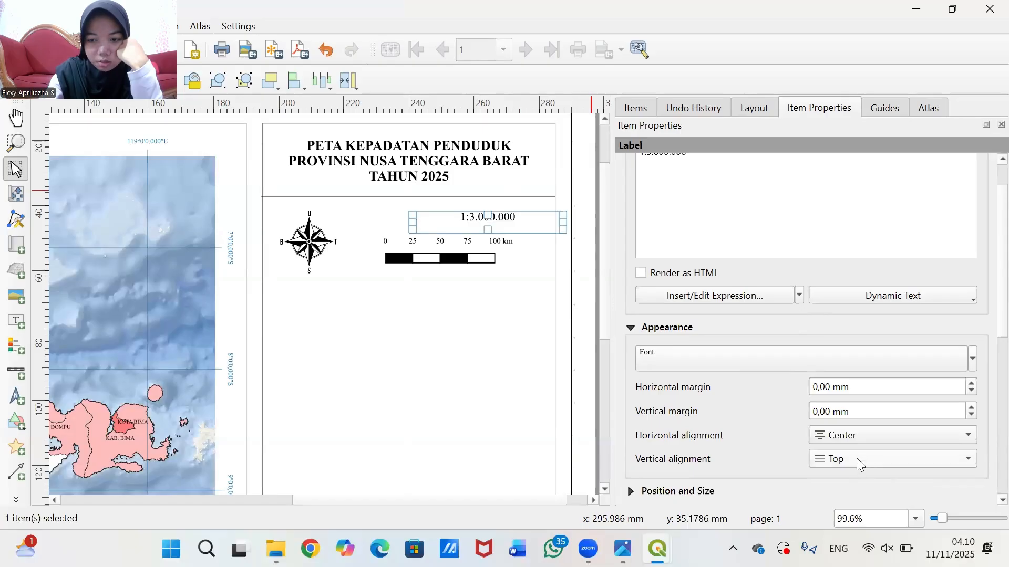
pyautogui.click(856, 459)
pyautogui.click(872, 476)
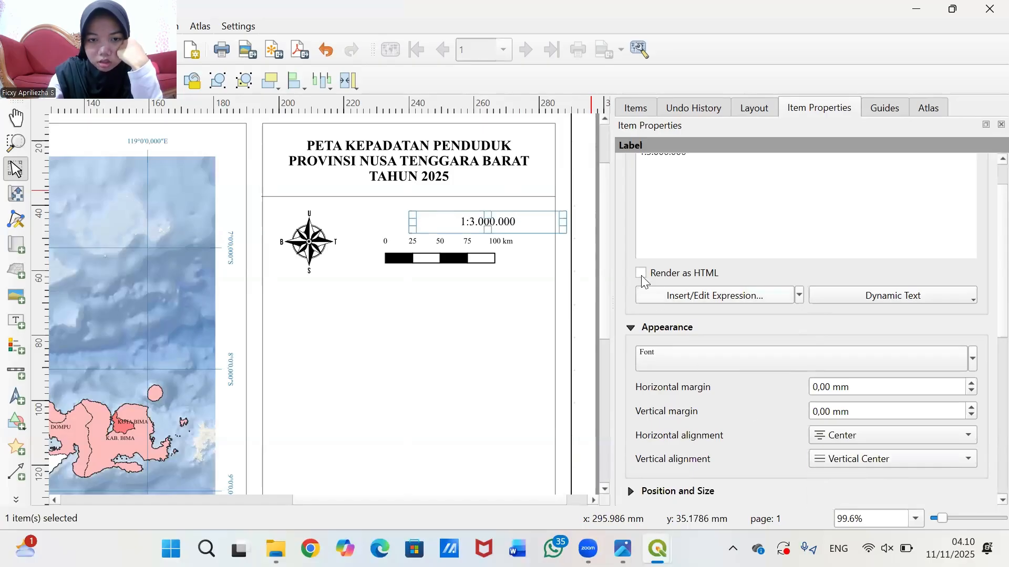
pyautogui.moveTo(563, 230); pyautogui.dragTo(472, 222)
# - Try larger scale bar text sizes, settling back on 8 points
pyautogui.click(587, 232)
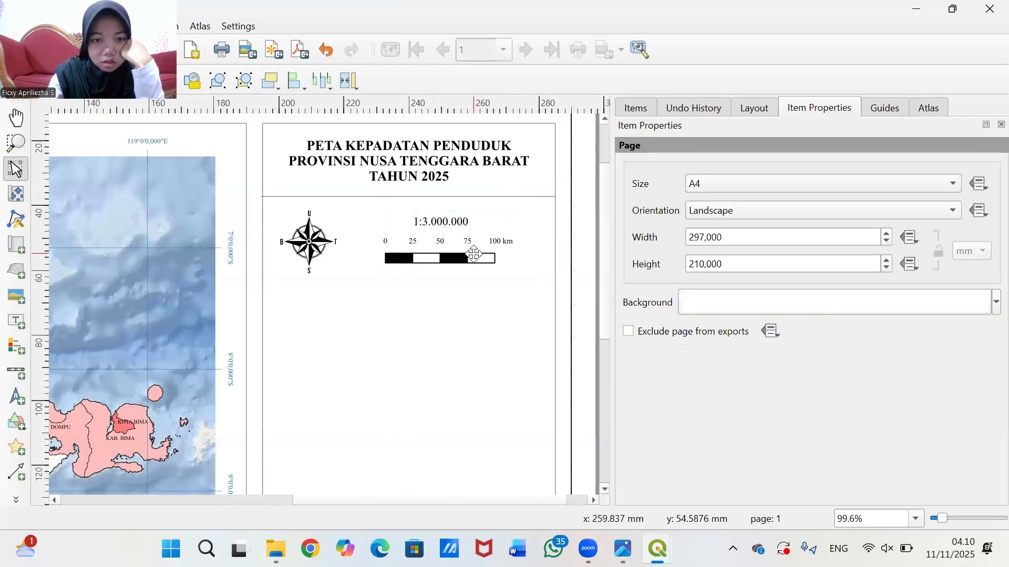
pyautogui.click(475, 254)
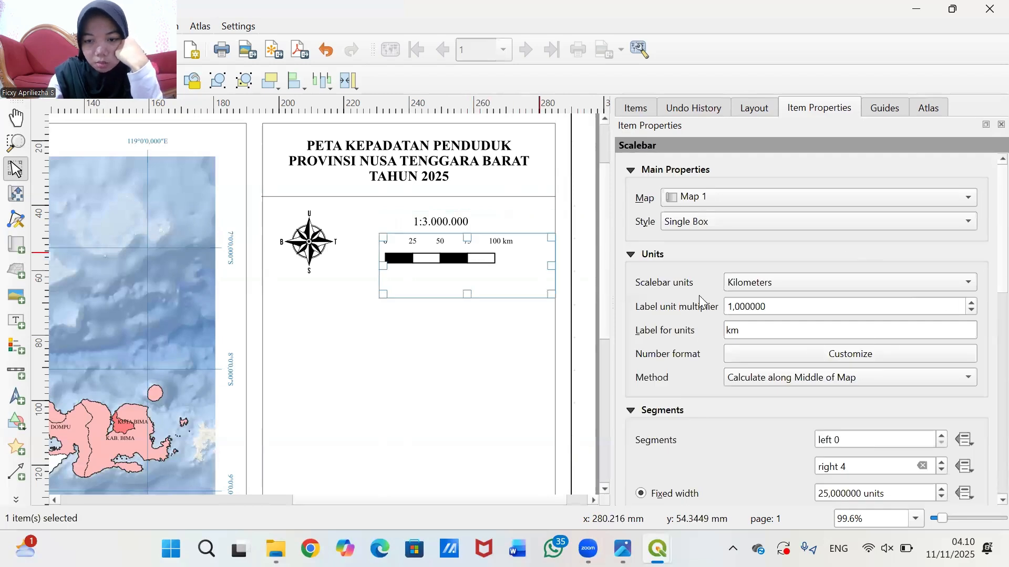
pyautogui.scroll(-1, 683, 304)
pyautogui.scroll(-3, 683, 303)
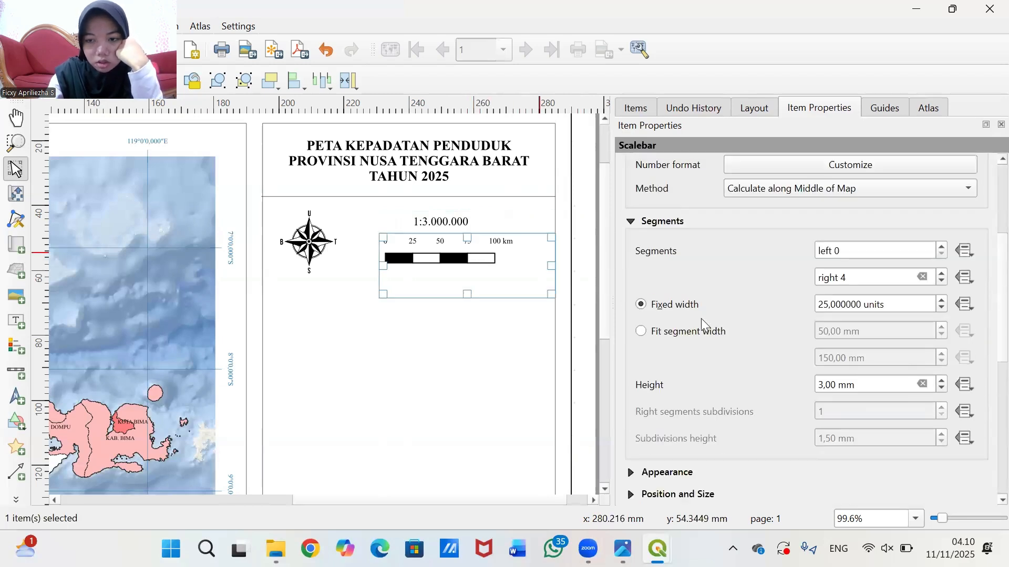
pyautogui.scroll(-7, 711, 415)
pyautogui.scroll(10, 704, 263)
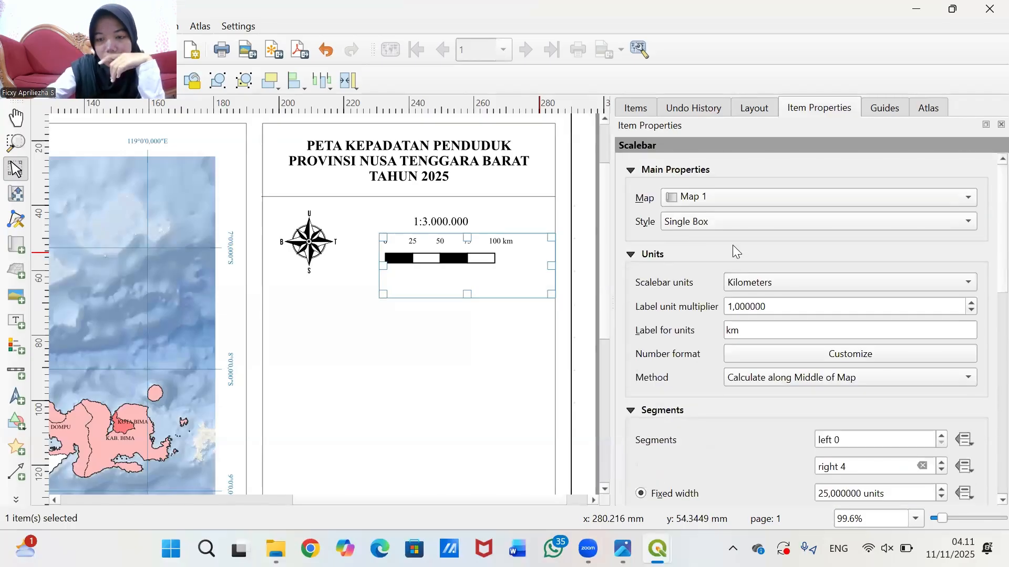
pyautogui.scroll(-3, 684, 322)
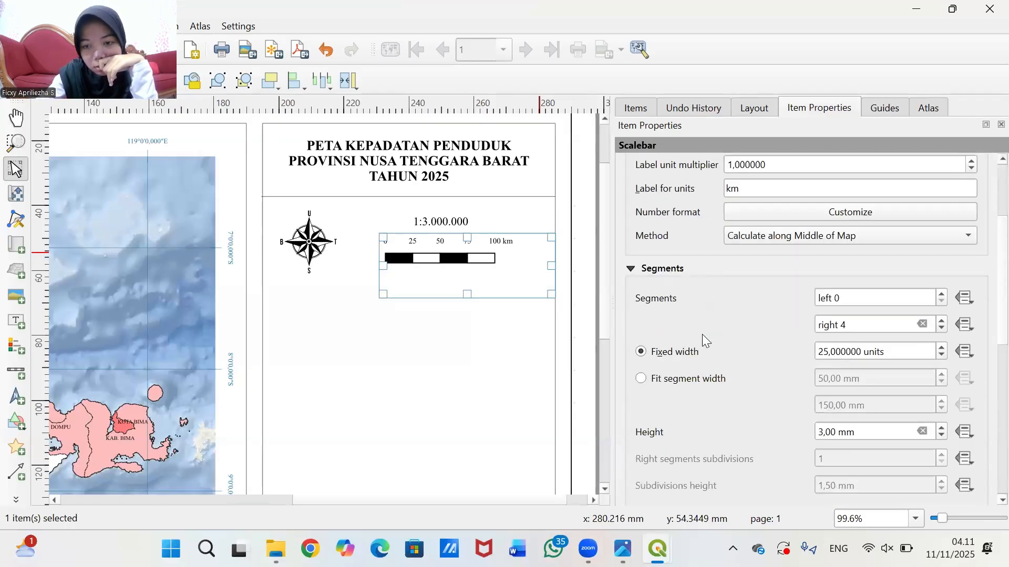
pyautogui.scroll(-1, 702, 363)
pyautogui.scroll(-8, 683, 415)
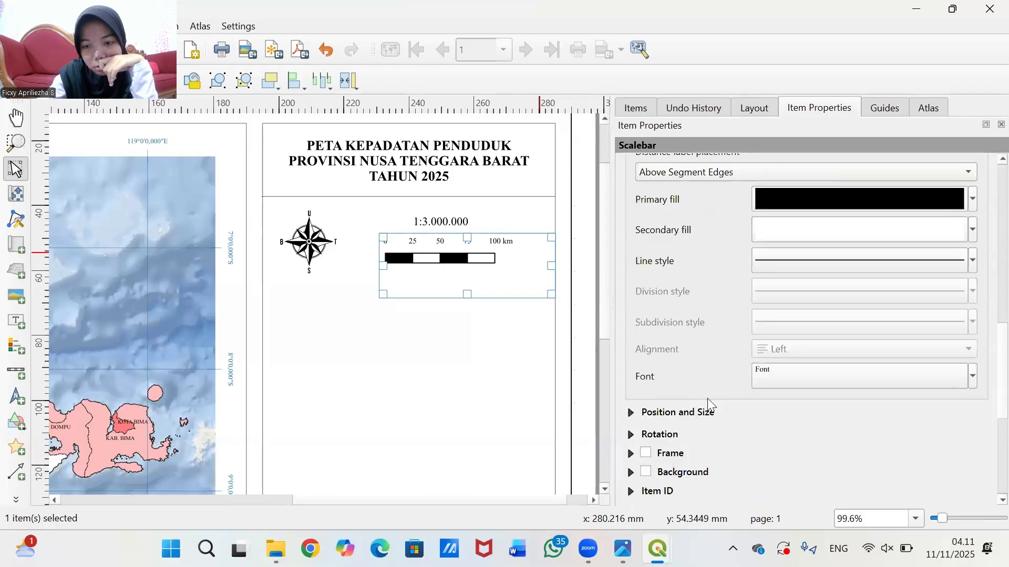
pyautogui.click(792, 373)
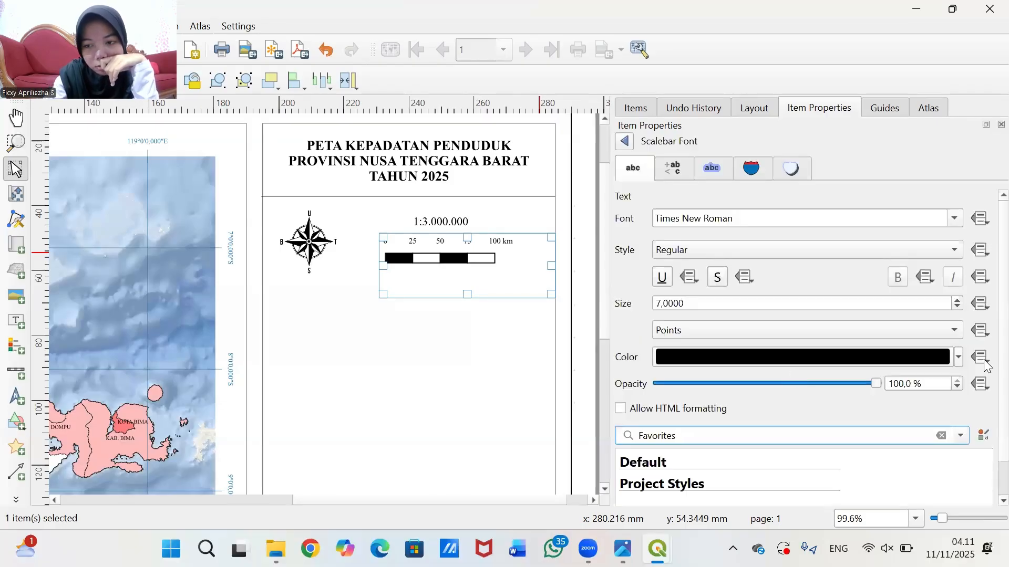
pyautogui.click(959, 301)
pyautogui.click(958, 301)
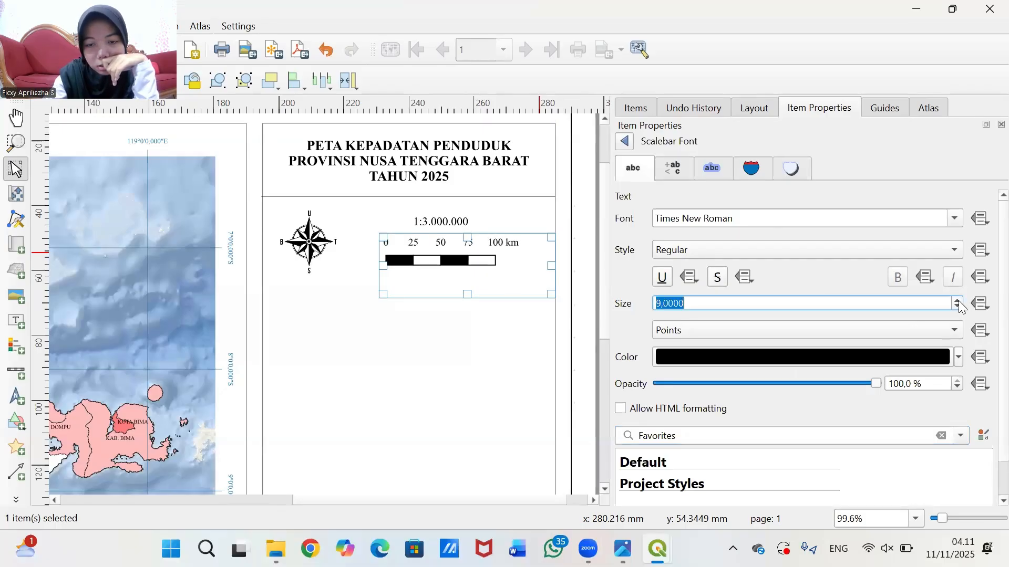
pyautogui.click(958, 301)
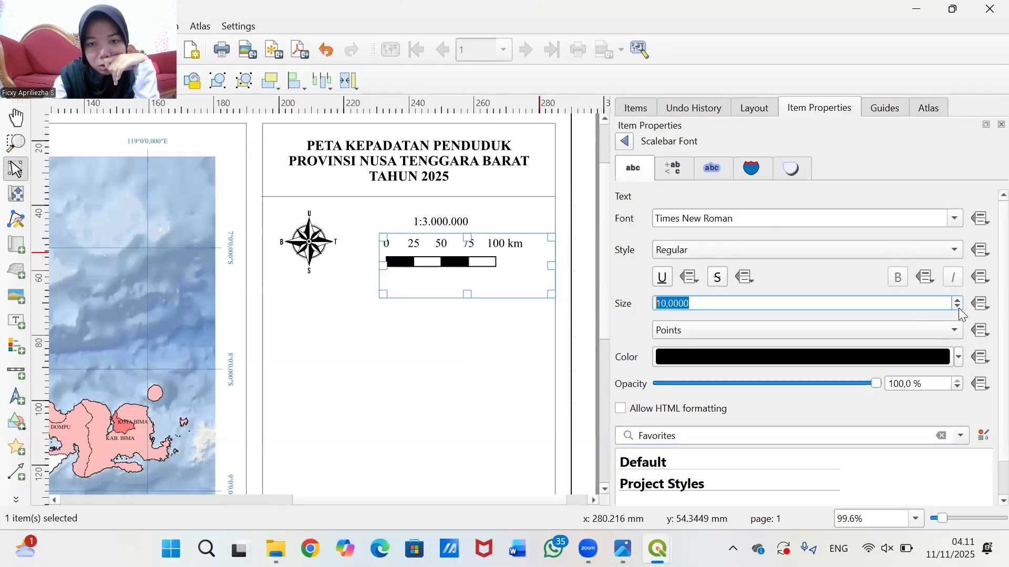
pyautogui.click(959, 308)
pyautogui.click(957, 308)
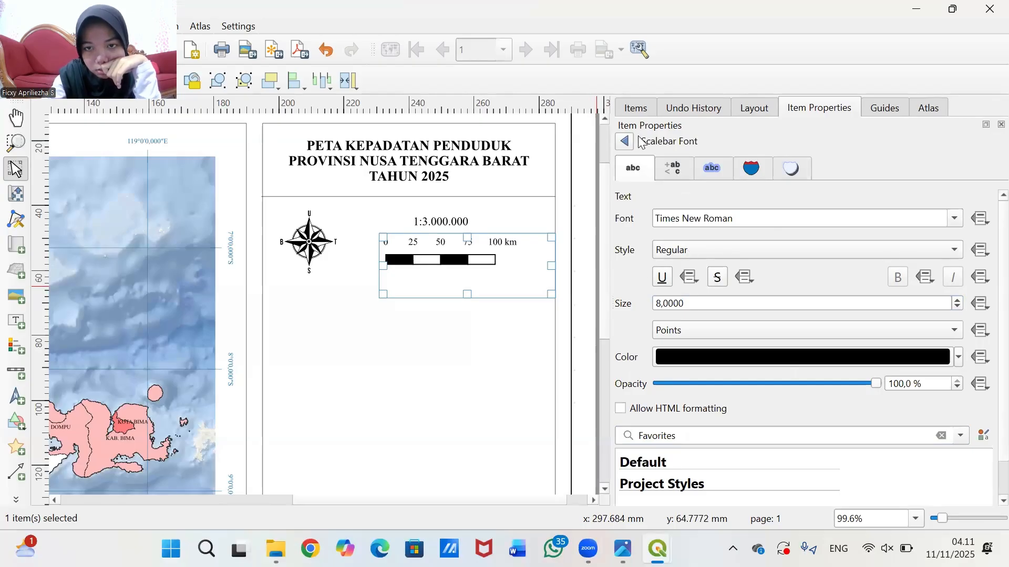
# - Review the scale bar's text buffer, background, shadow and line style settings
pyautogui.click(690, 169)
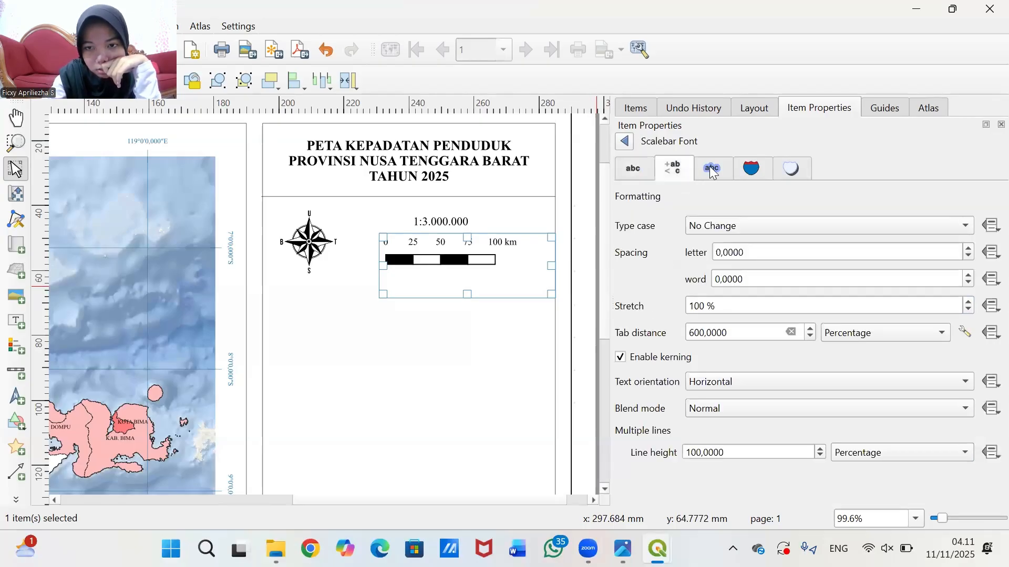
pyautogui.click(712, 171)
pyautogui.click(749, 172)
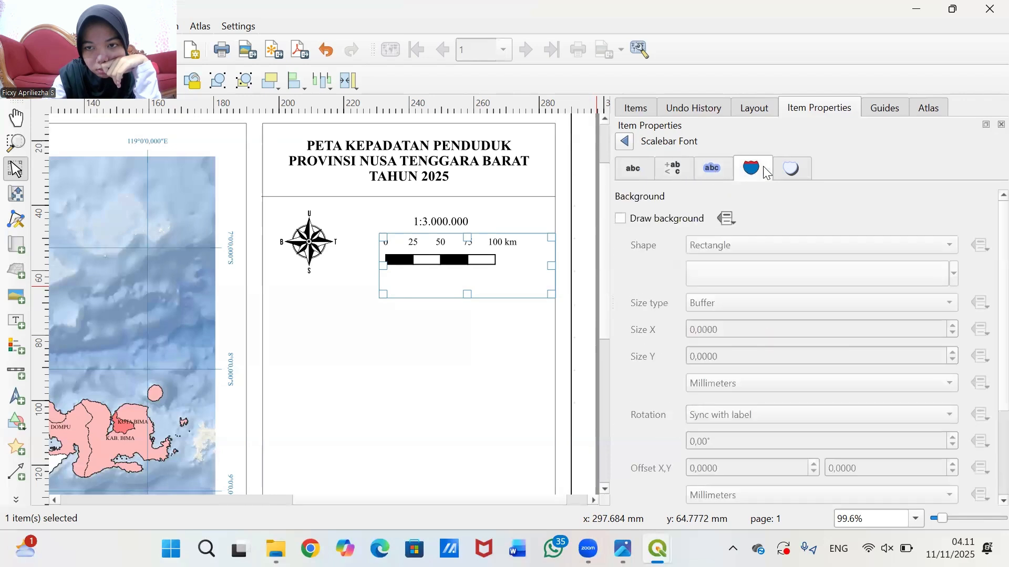
pyautogui.click(795, 170)
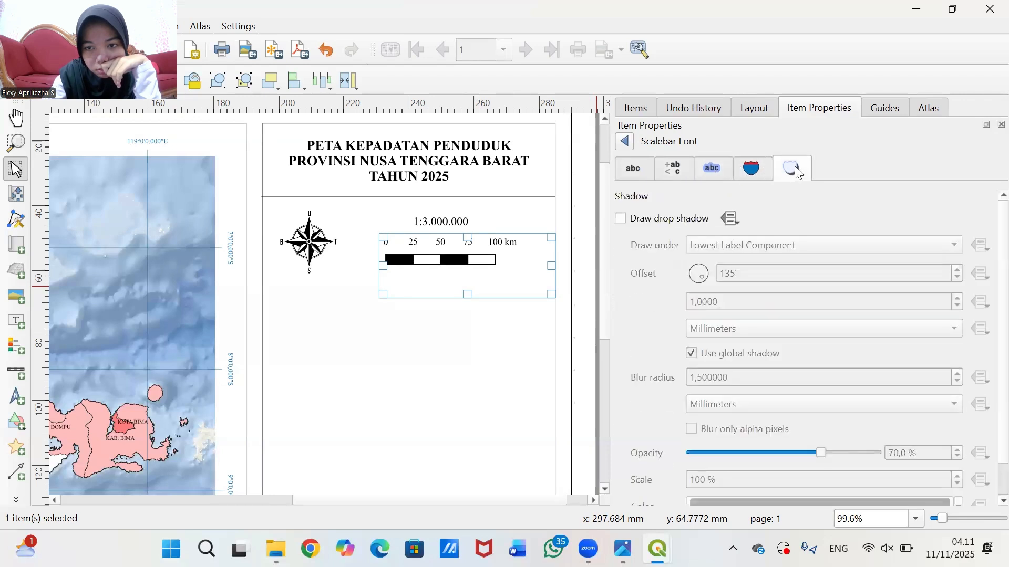
pyautogui.click(624, 143)
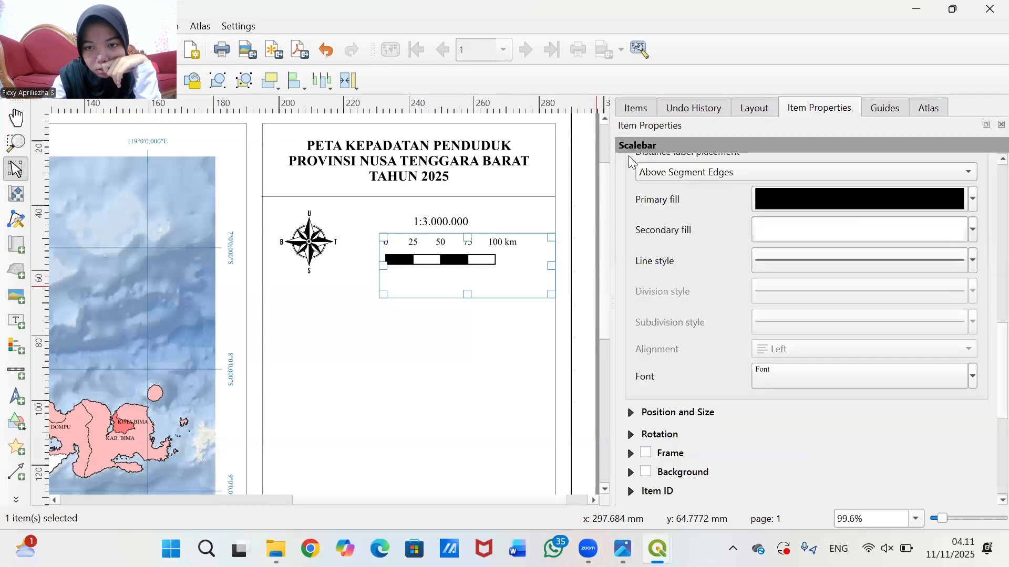
pyautogui.click(777, 260)
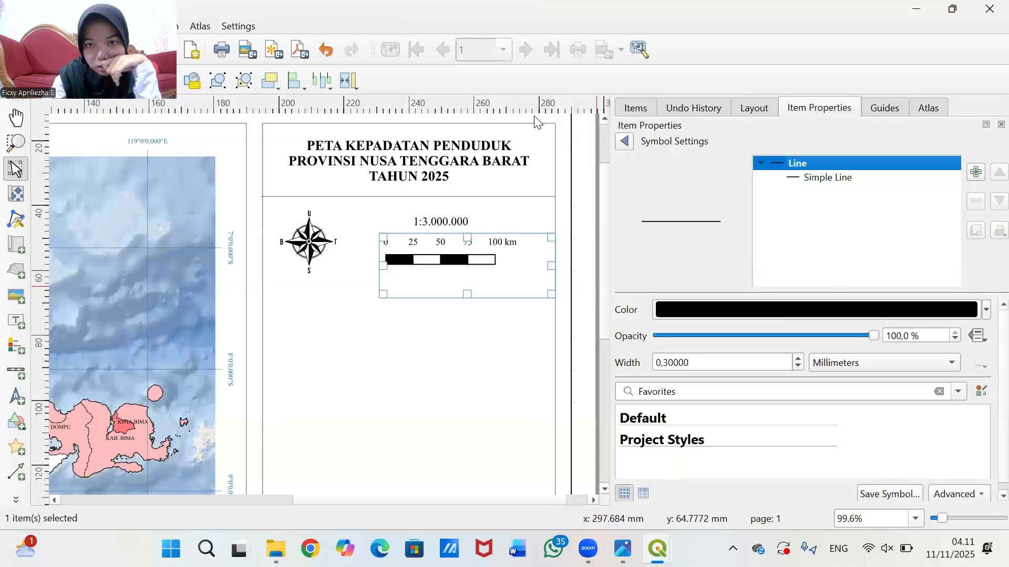
pyautogui.click(623, 142)
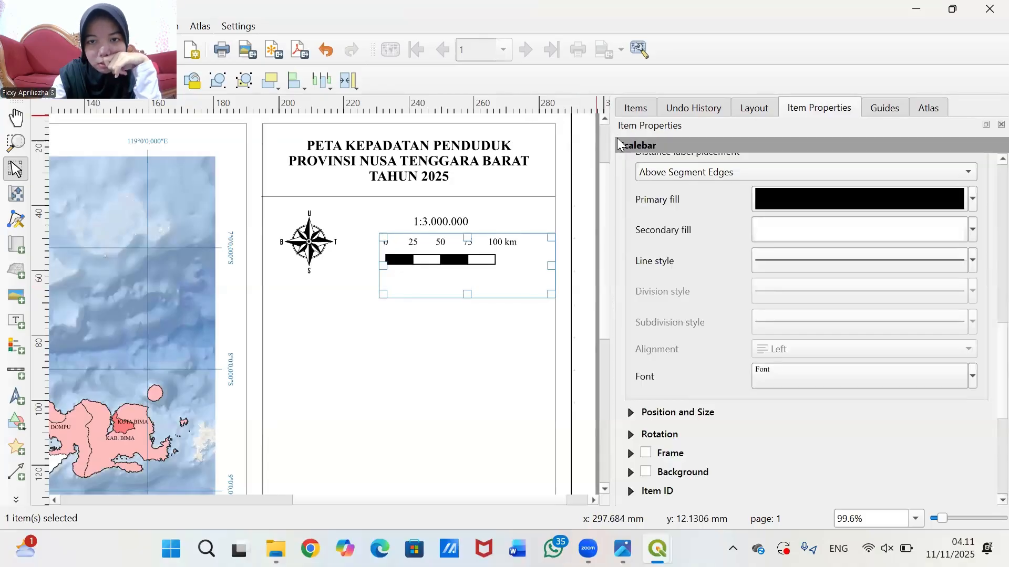
# - Move the scale bar and scale label up and left, and shrink the scale bar
pyautogui.click(589, 253)
pyautogui.click(511, 261)
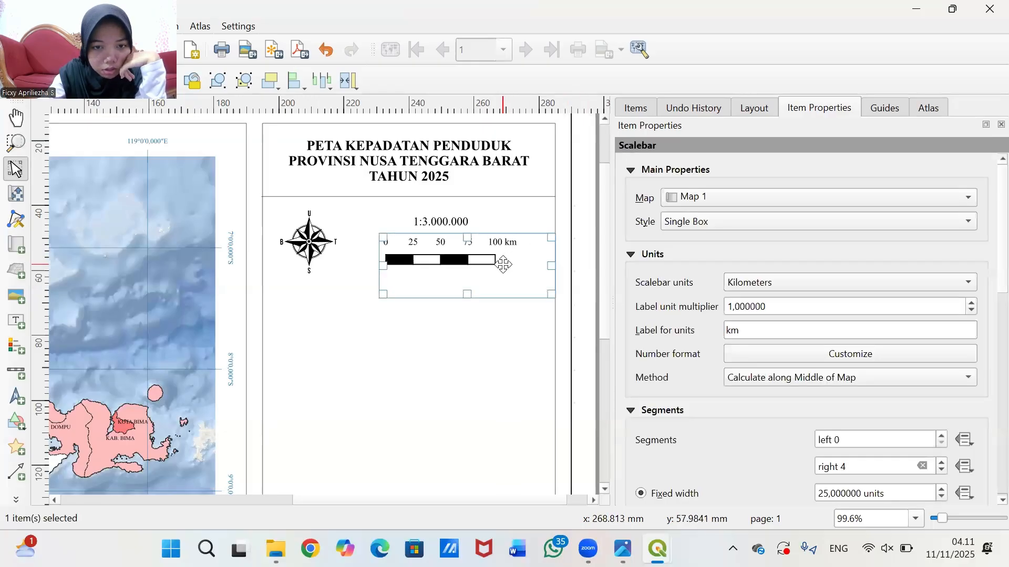
pyautogui.moveTo(503, 263); pyautogui.dragTo(478, 263)
pyautogui.click(590, 252)
pyautogui.click(441, 217)
pyautogui.click(584, 214)
pyautogui.moveTo(455, 209); pyautogui.dragTo(451, 202)
pyautogui.click(582, 224)
pyautogui.moveTo(450, 253)
pyautogui.mouseDown()
pyautogui.moveTo(462, 242)
pyautogui.moveTo(445, 243)
pyautogui.mouseUp()
pyautogui.moveTo(461, 287); pyautogui.dragTo(461, 266)
pyautogui.moveTo(536, 250); pyautogui.dragTo(477, 249)
# - Fine-tune the scale label, north arrow and scale bar positions into a tight group
pyautogui.click(557, 237)
pyautogui.moveTo(444, 210); pyautogui.dragTo(444, 218)
pyautogui.click(350, 221)
pyautogui.moveTo(317, 241); pyautogui.dragTo(317, 238)
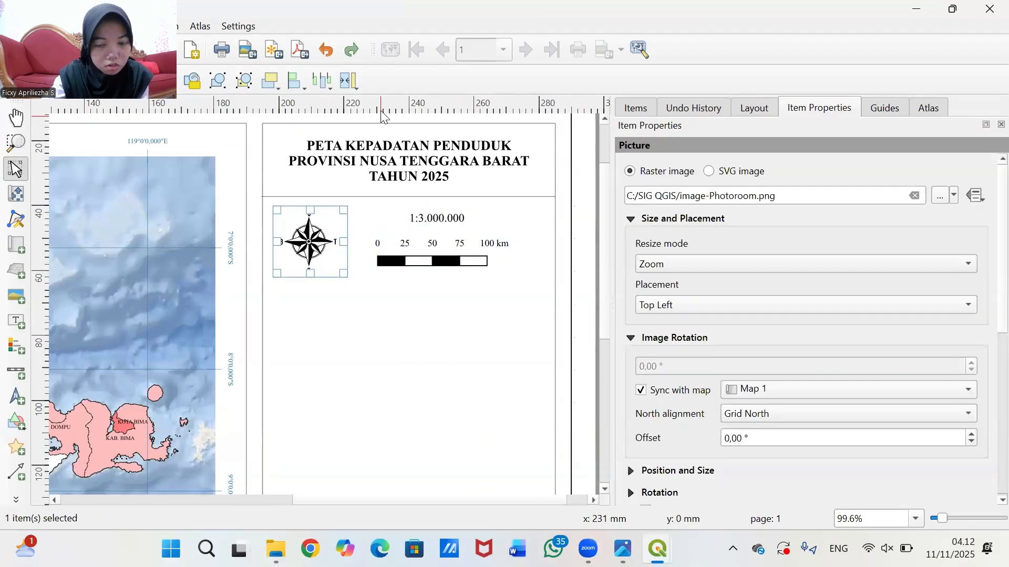
pyautogui.click(368, 221)
pyautogui.moveTo(445, 221); pyautogui.dragTo(445, 217)
pyautogui.moveTo(442, 247); pyautogui.dragTo(442, 244)
pyautogui.click(541, 241)
pyautogui.scroll(-1, 420, 235)
pyautogui.scroll(2, 515, 240)
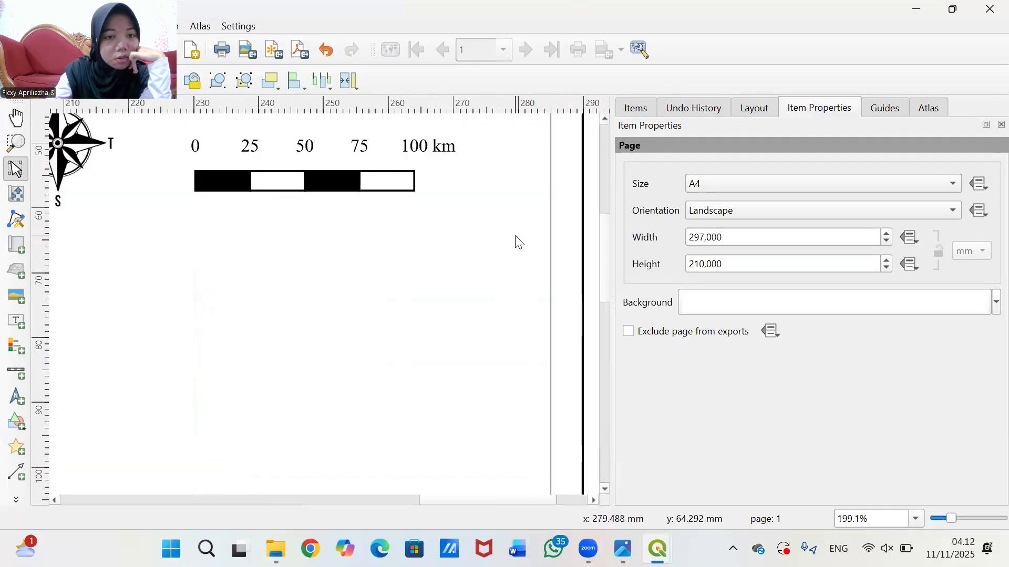
pyautogui.scroll(-1, 502, 246)
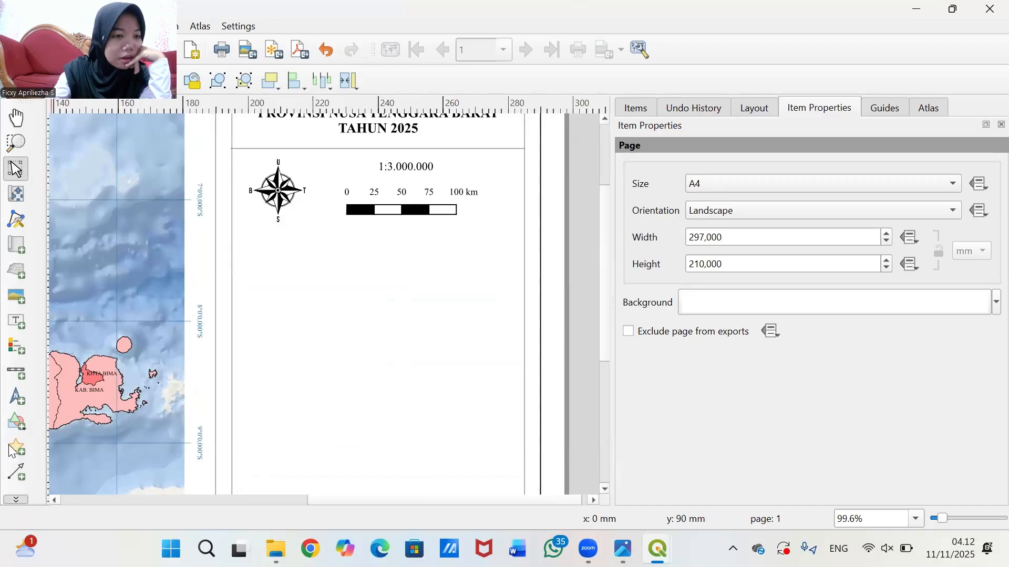
# - Draw a horizontal polyline across the side panel below the north arrow and scale bar
pyautogui.click(16, 500)
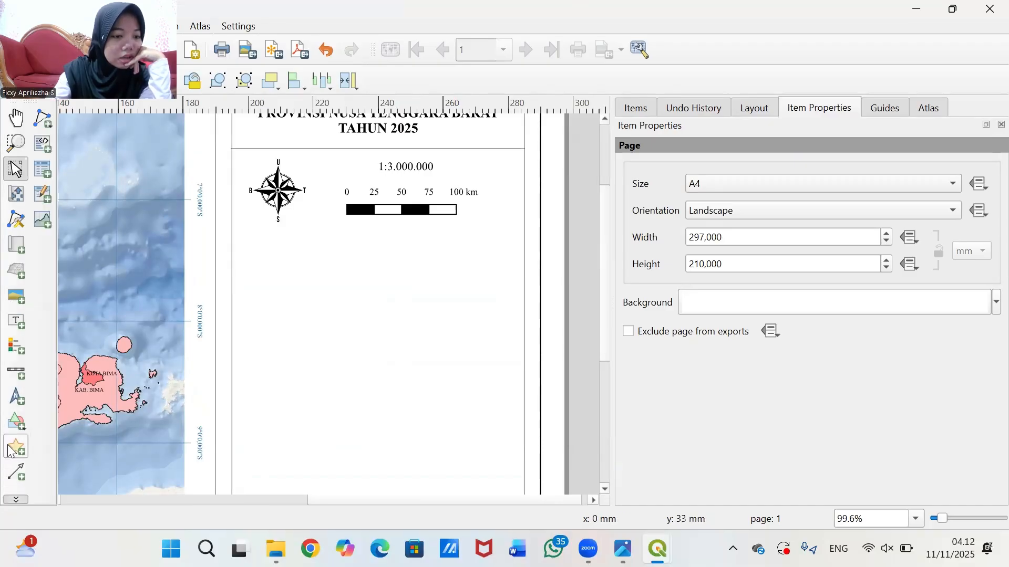
pyautogui.click(45, 114)
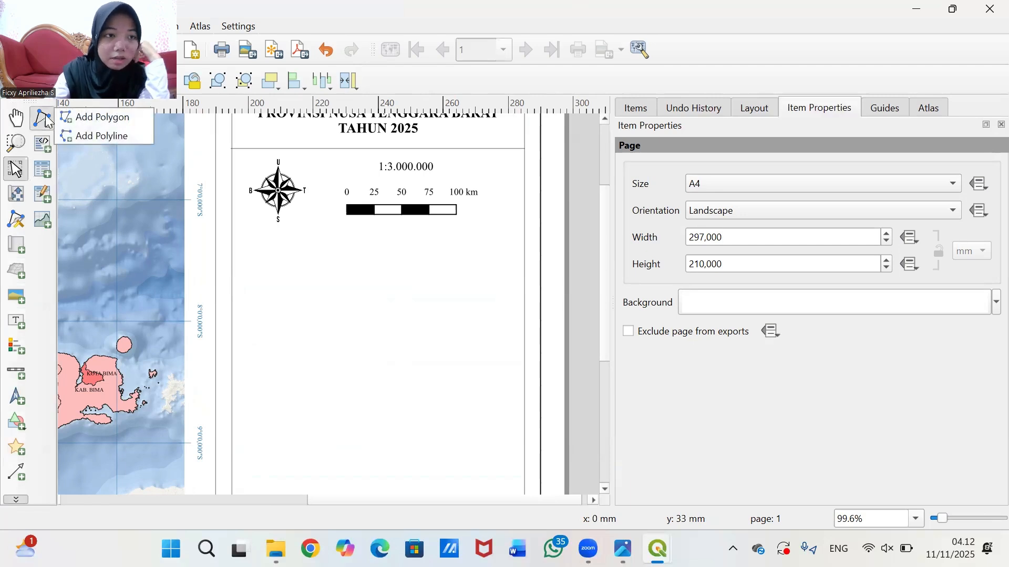
pyautogui.click(107, 137)
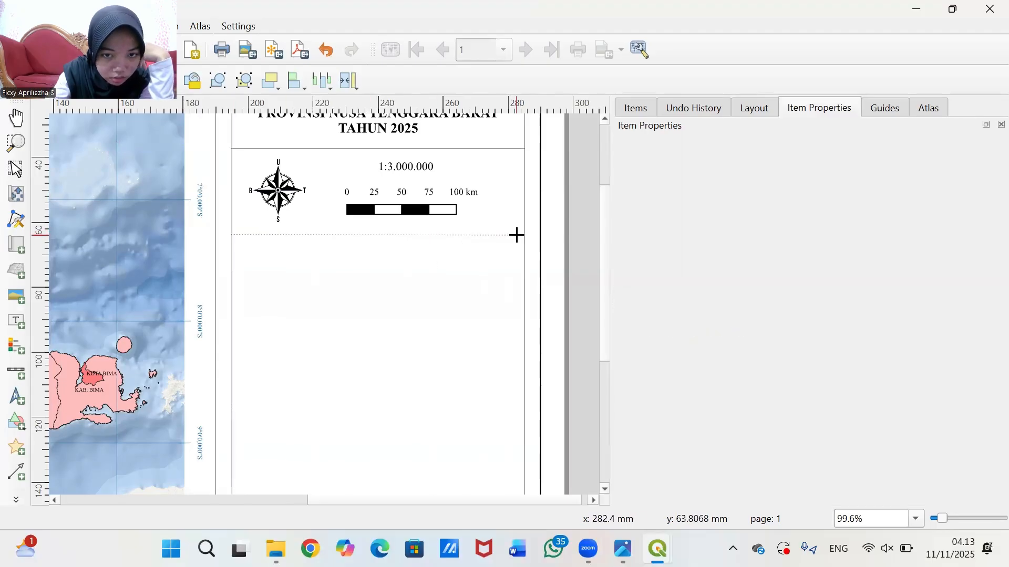
pyautogui.click(232, 233)
pyautogui.click(326, 50)
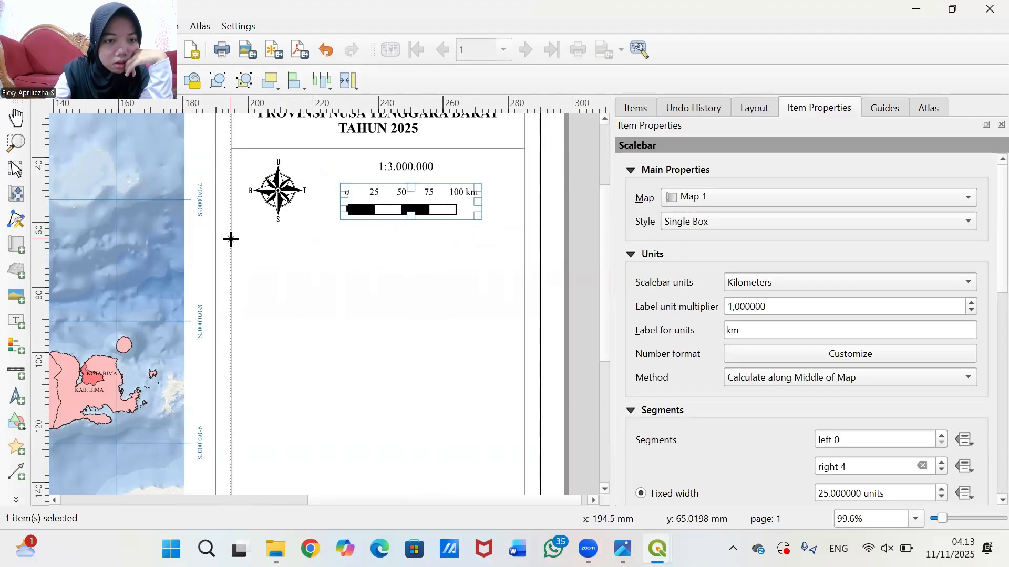
pyautogui.click(232, 226)
pyautogui.click(525, 227)
pyautogui.rightClick(232, 227)
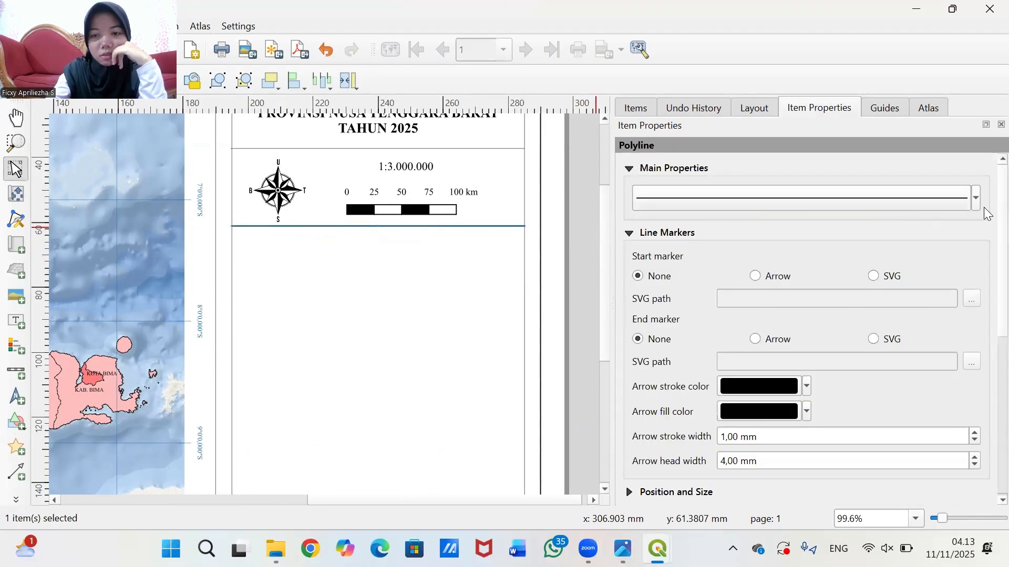
# - Set the line width to 0.1 mm and nudge the line slightly down
pyautogui.click(888, 200)
pyautogui.click(664, 363)
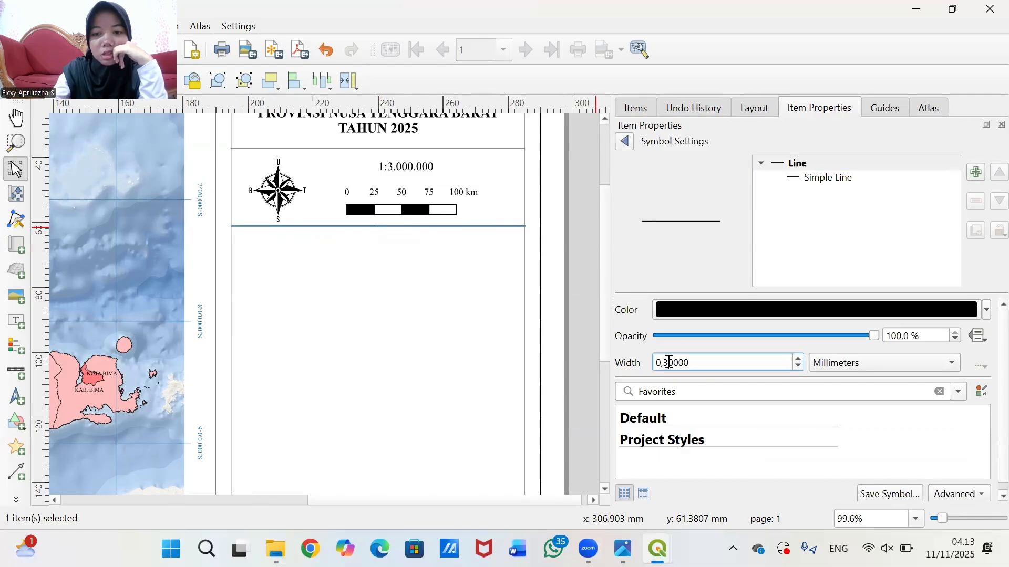
pyautogui.press('Delete')
pyautogui.write('1')
pyautogui.press('Return')
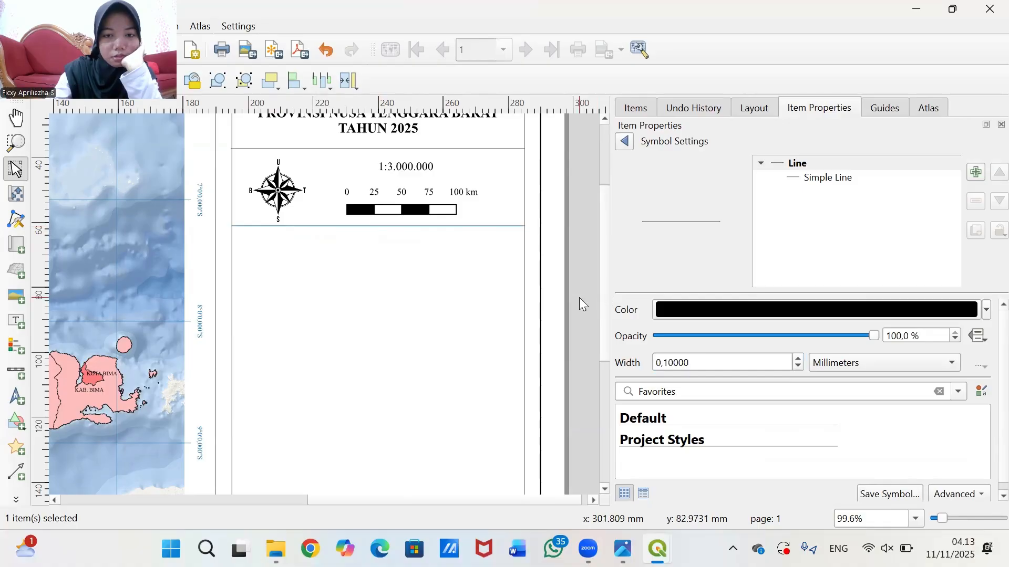
pyautogui.click(504, 255)
pyautogui.click(475, 226)
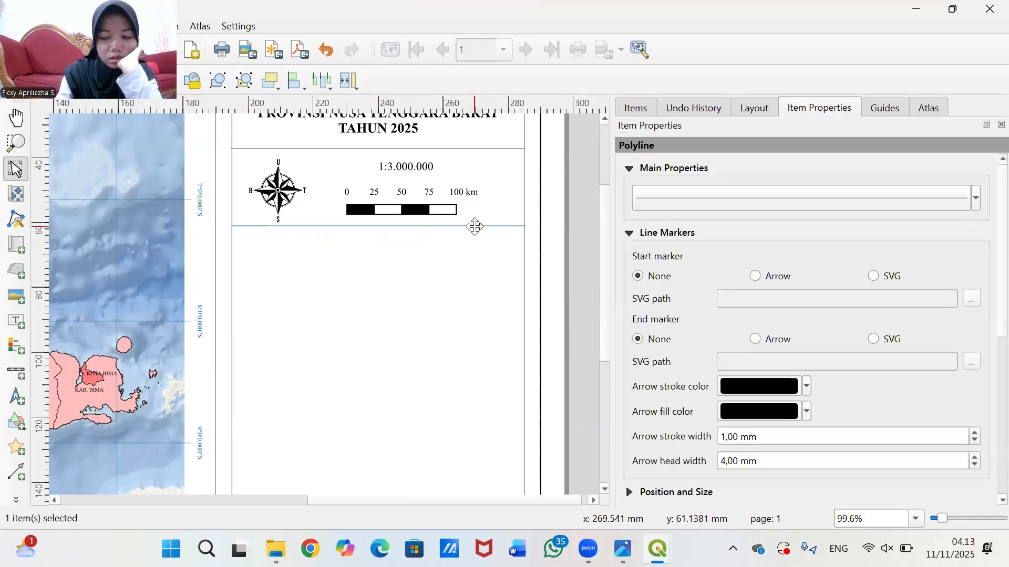
pyautogui.press('Down')
pyautogui.press('Down')
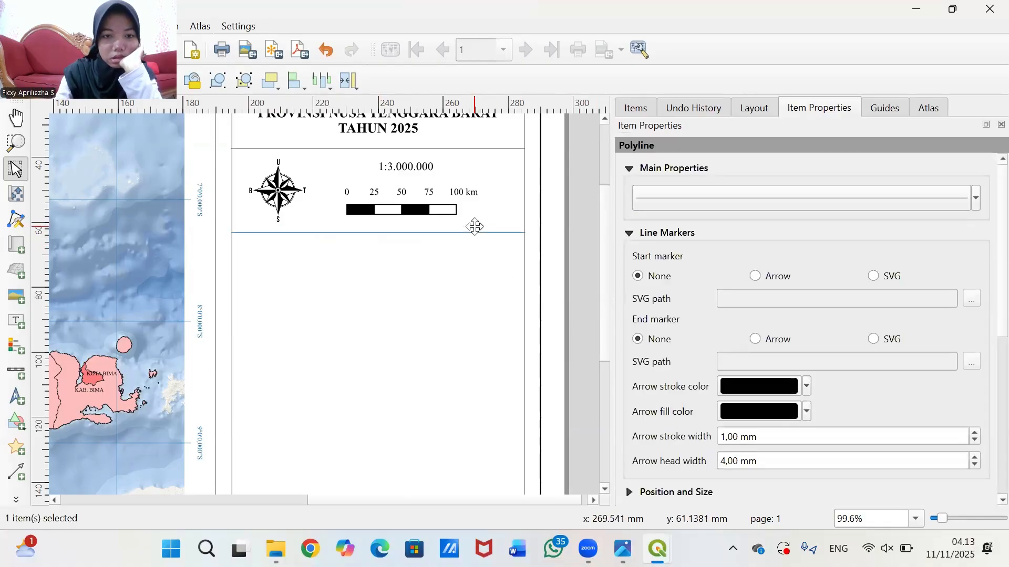
pyautogui.click(564, 237)
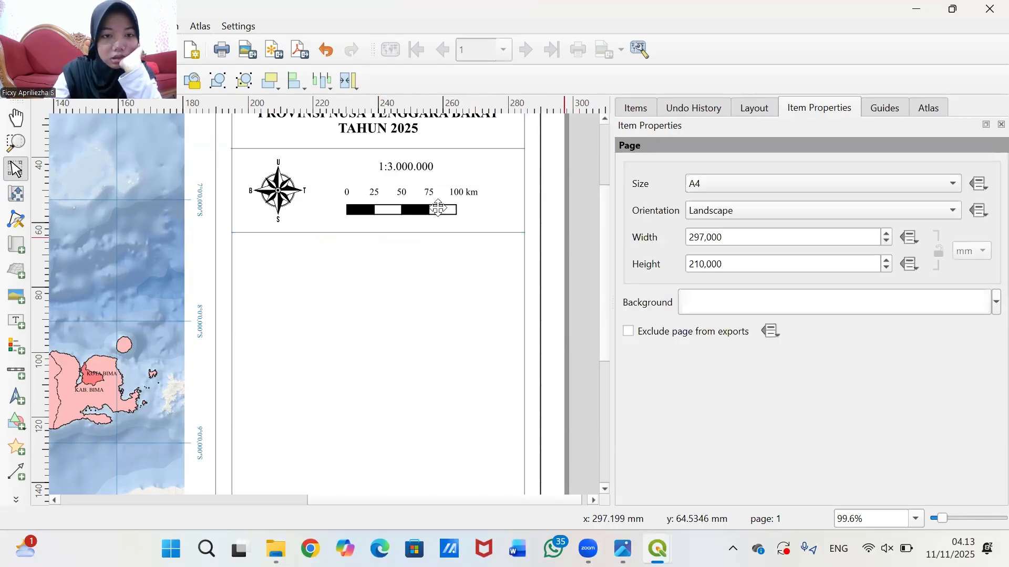
pyautogui.scroll(1, 573, 228)
pyautogui.scroll(-2, 568, 231)
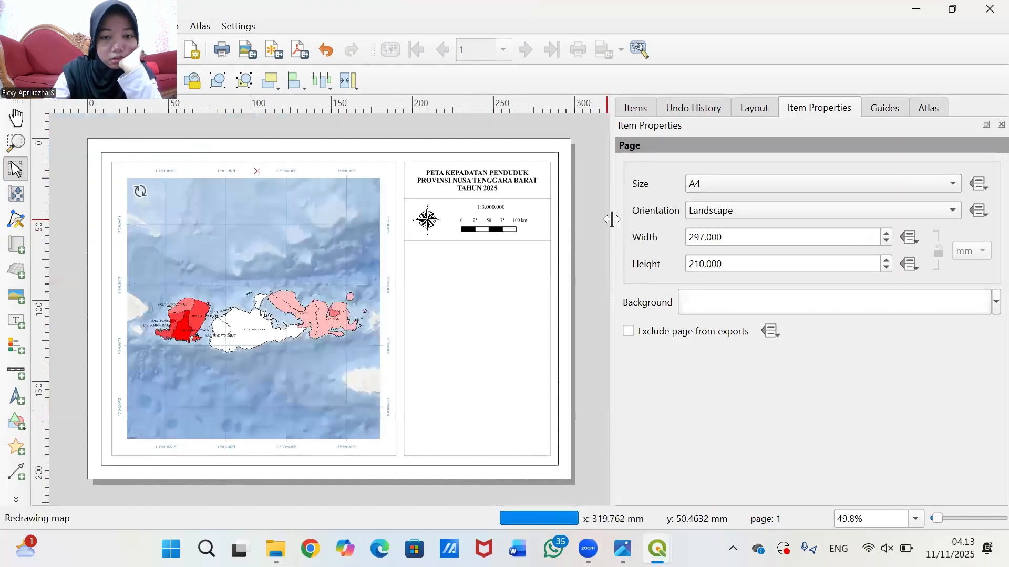
pyautogui.scroll(1, 595, 220)
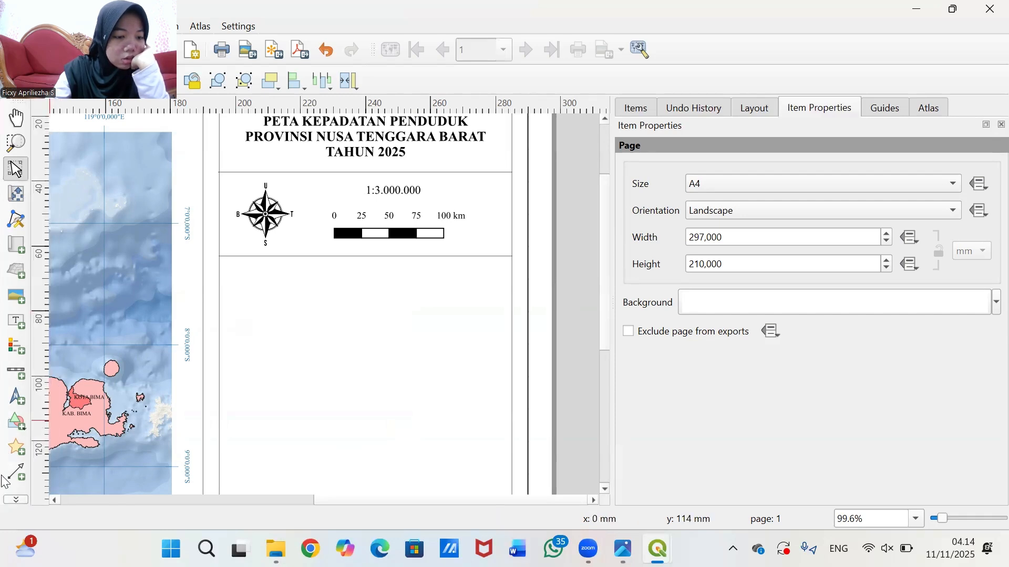
# - Draw a vertical polyline between the north arrow and the scale label and bar
pyautogui.click(16, 499)
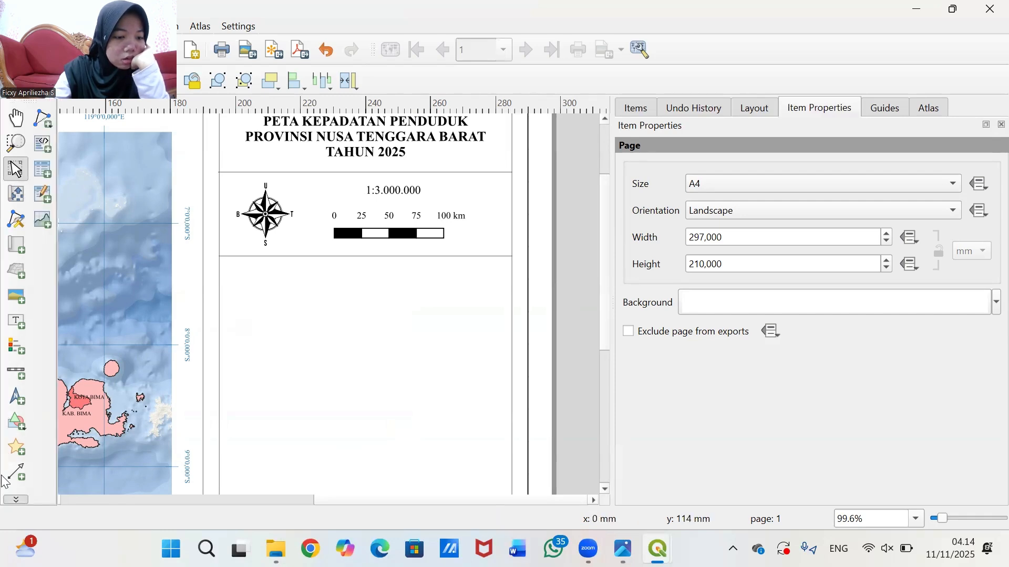
pyautogui.click(43, 119)
pyautogui.click(101, 136)
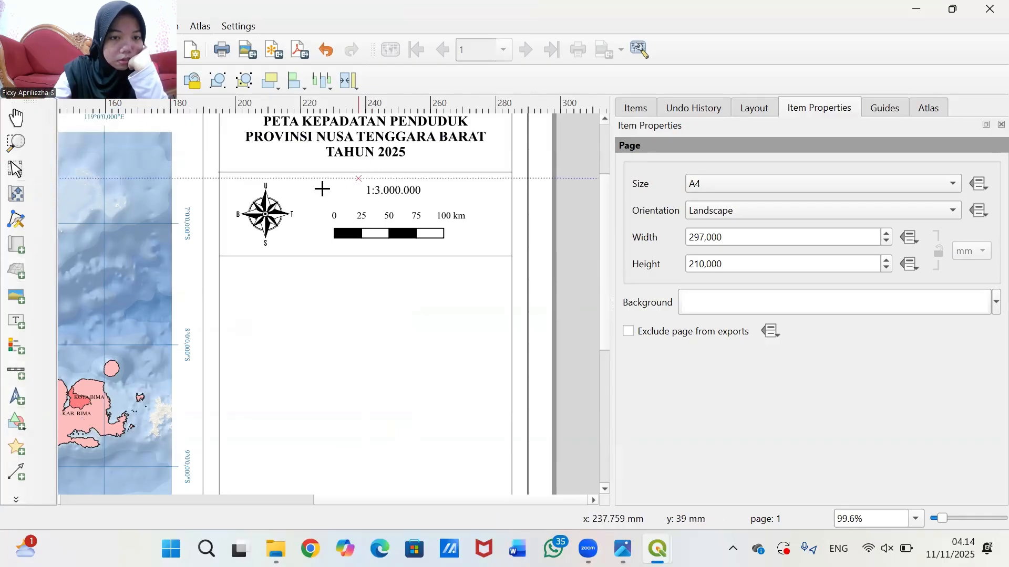
pyautogui.click(304, 173)
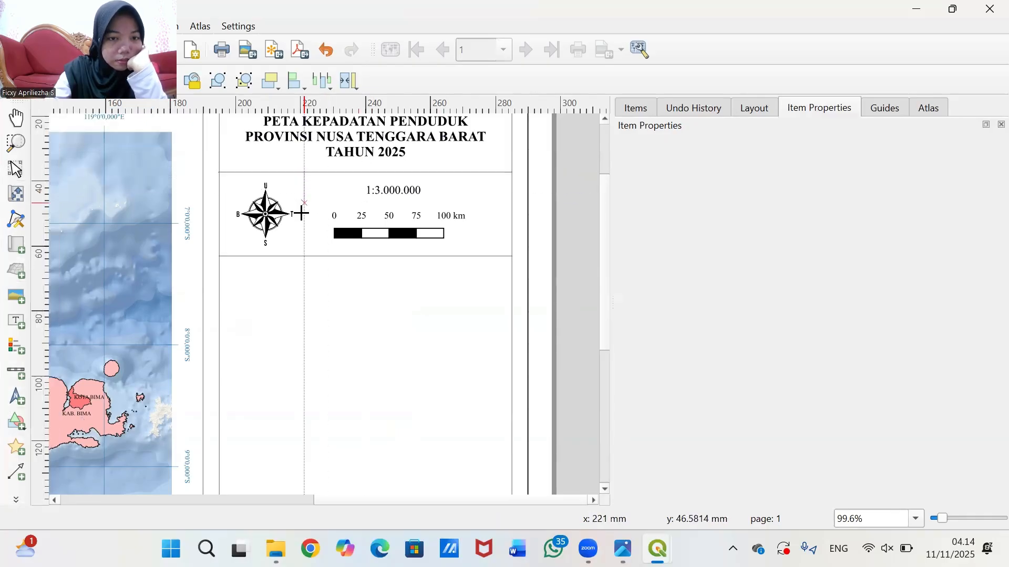
pyautogui.click(303, 256)
pyautogui.rightClick(303, 256)
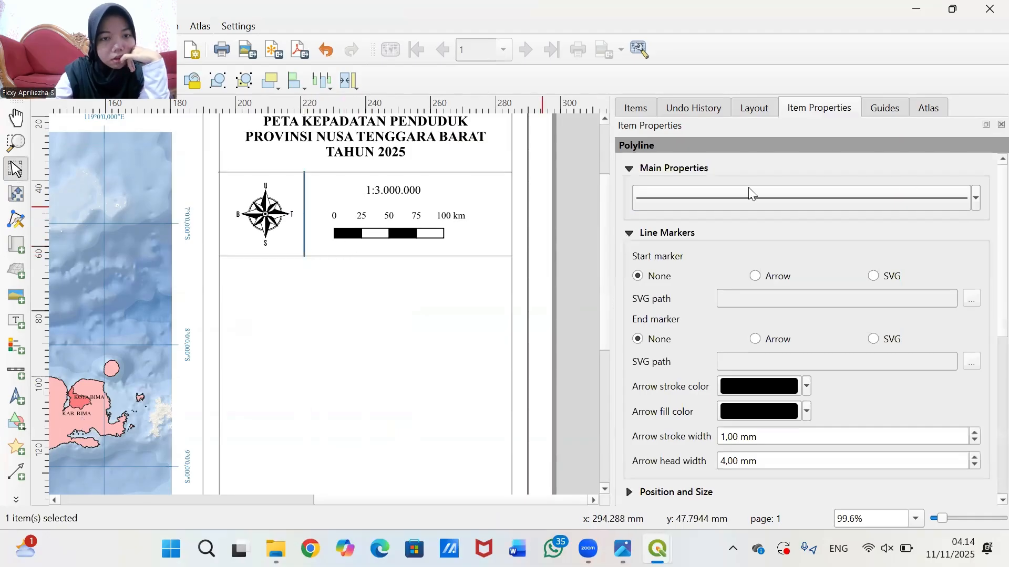
# - Give the vertical line a 0.1 mm width and nudge it slightly right
pyautogui.click(724, 203)
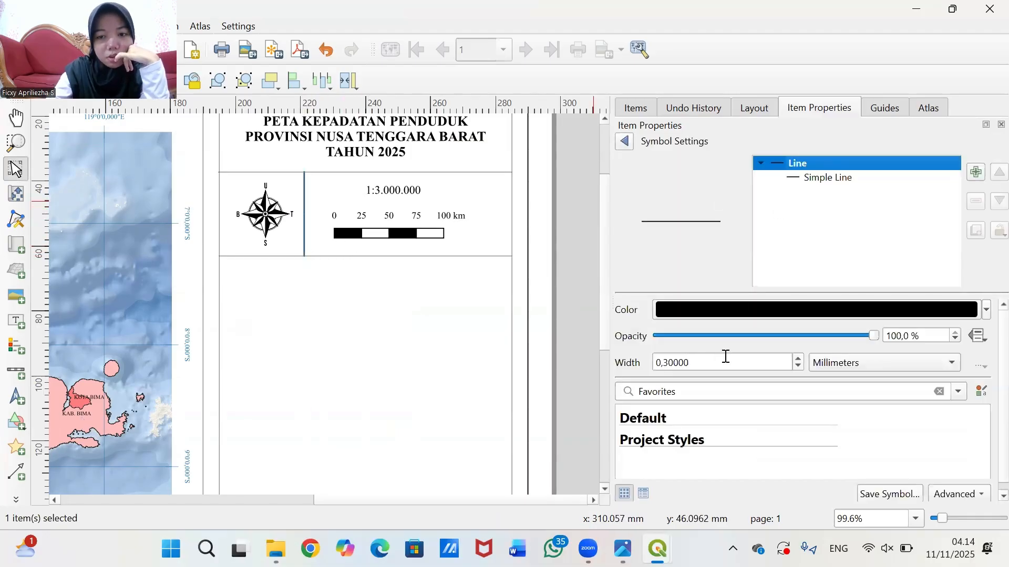
pyautogui.click(628, 142)
pyautogui.click(718, 201)
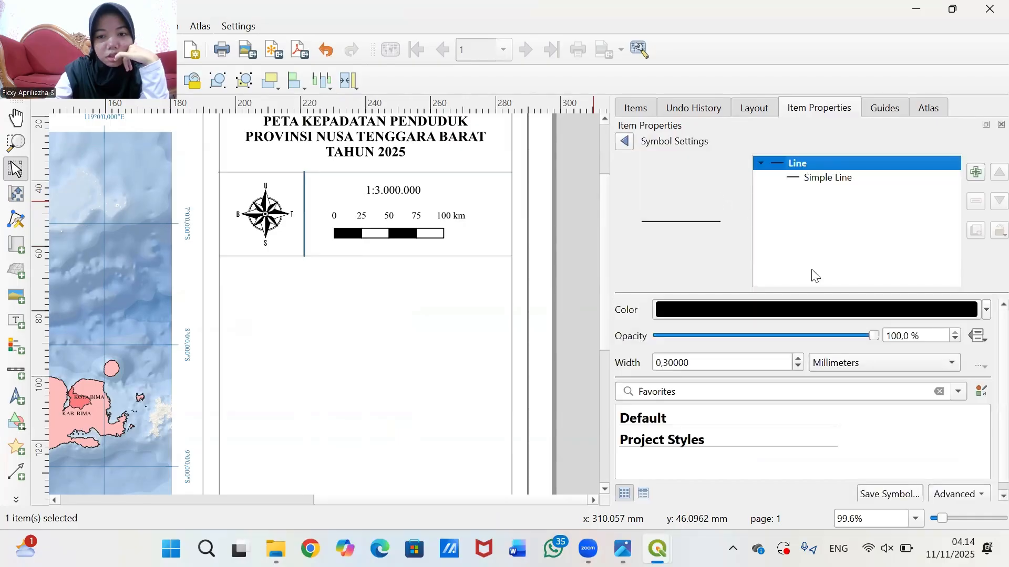
pyautogui.click(667, 362)
pyautogui.press('BackSpace')
pyautogui.write('1')
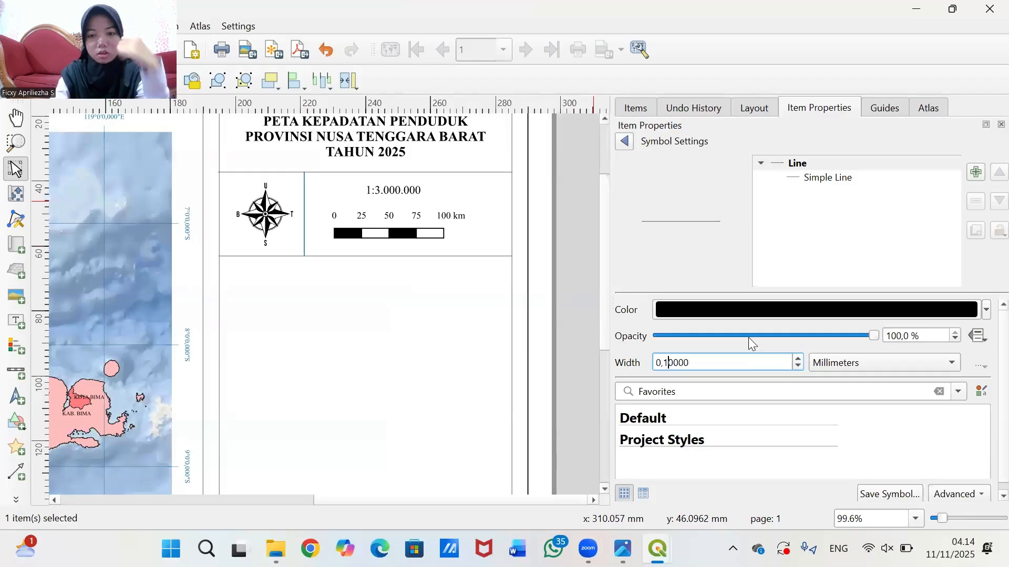
pyautogui.press('Return')
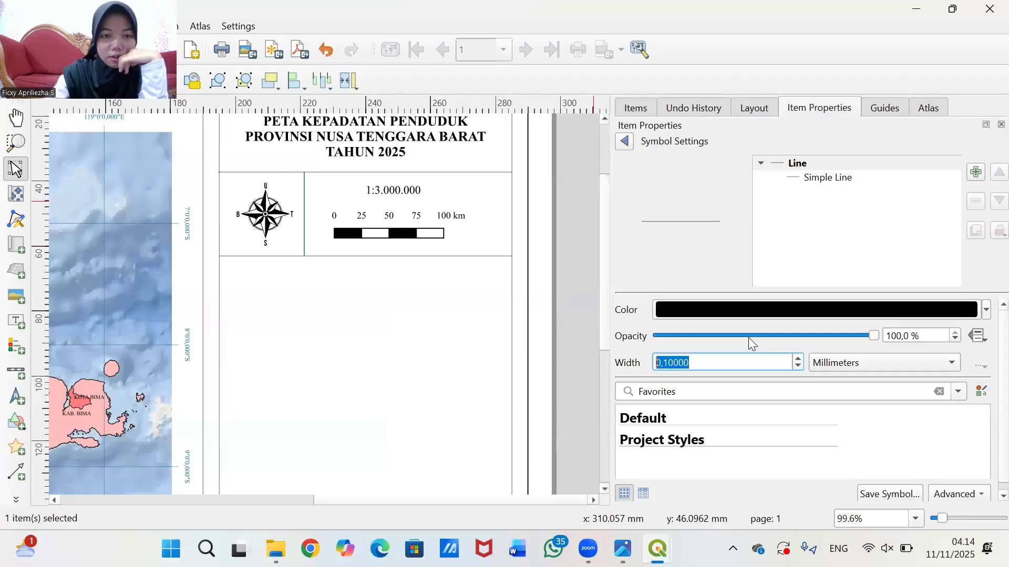
pyautogui.click(568, 289)
pyautogui.click(305, 208)
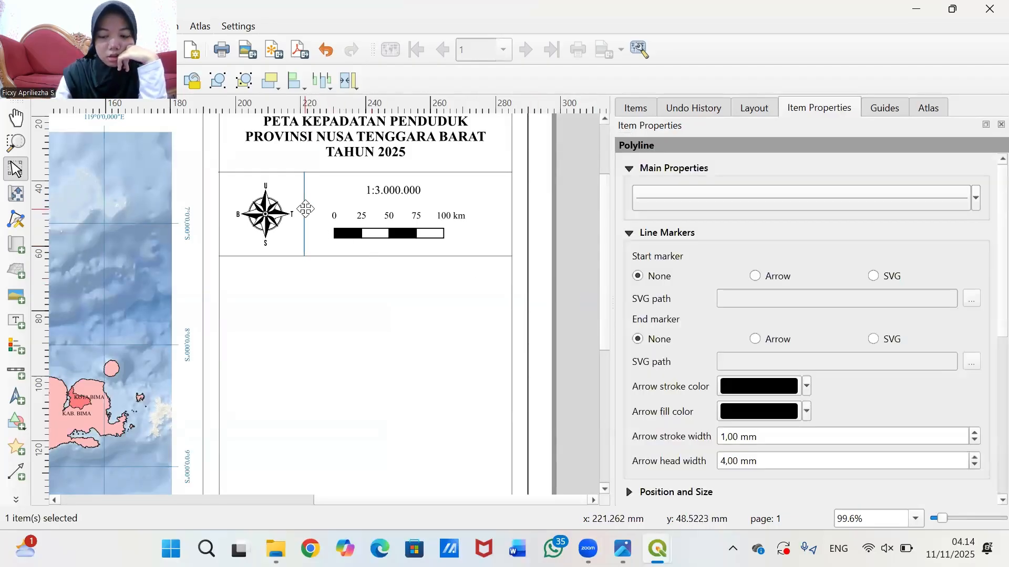
pyautogui.press('Right')
pyautogui.press('Right')
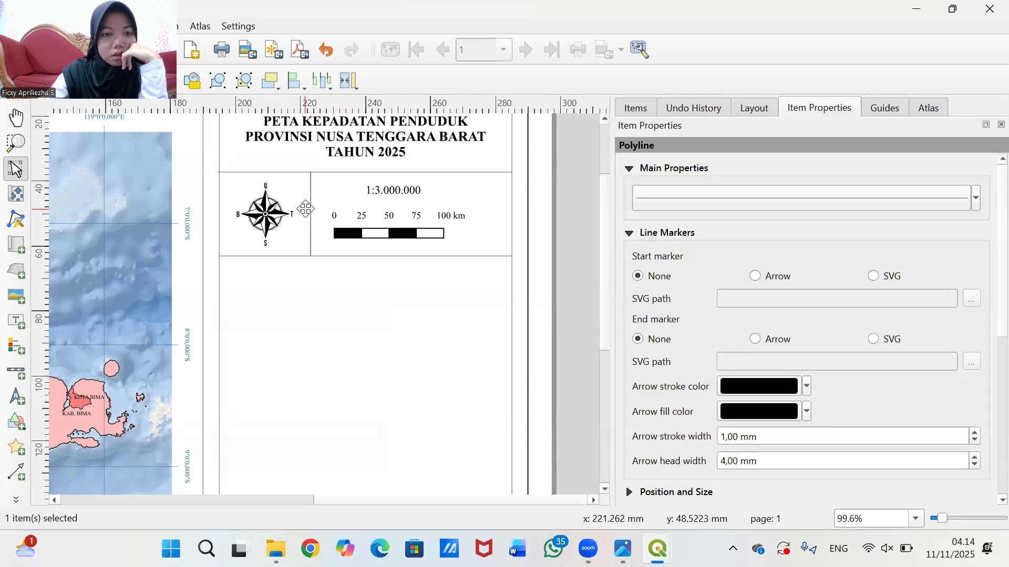
# - Select the 1:3.000.000 label and the scale bar together and nudge them right
pyautogui.click(579, 217)
pyautogui.scroll(-1, 565, 227)
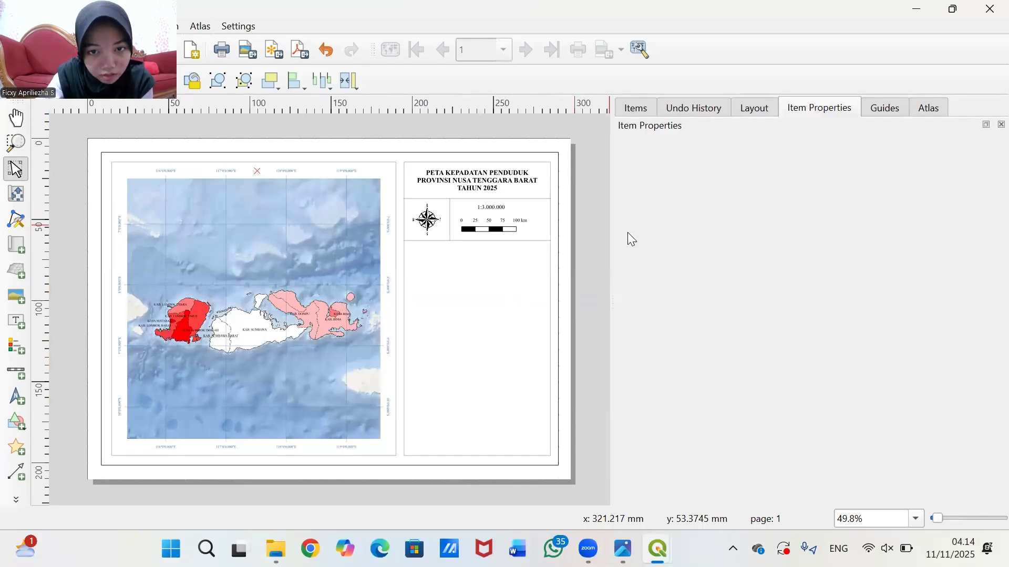
pyautogui.scroll(2, 515, 234)
pyautogui.scroll(-1, 439, 155)
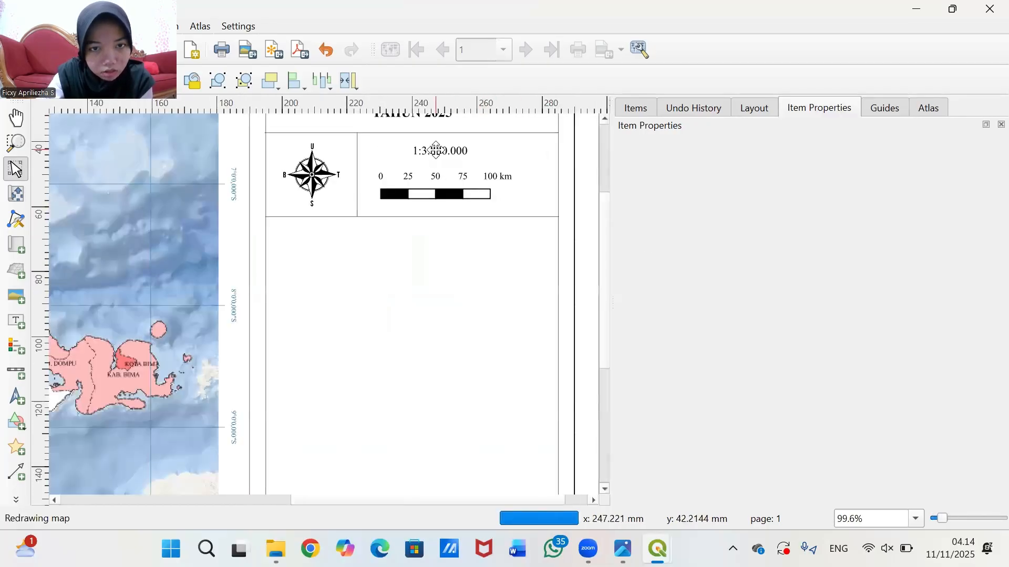
pyautogui.click(436, 151)
pyautogui.keyDown('shift'); pyautogui.click(437, 192); pyautogui.keyUp('shift')
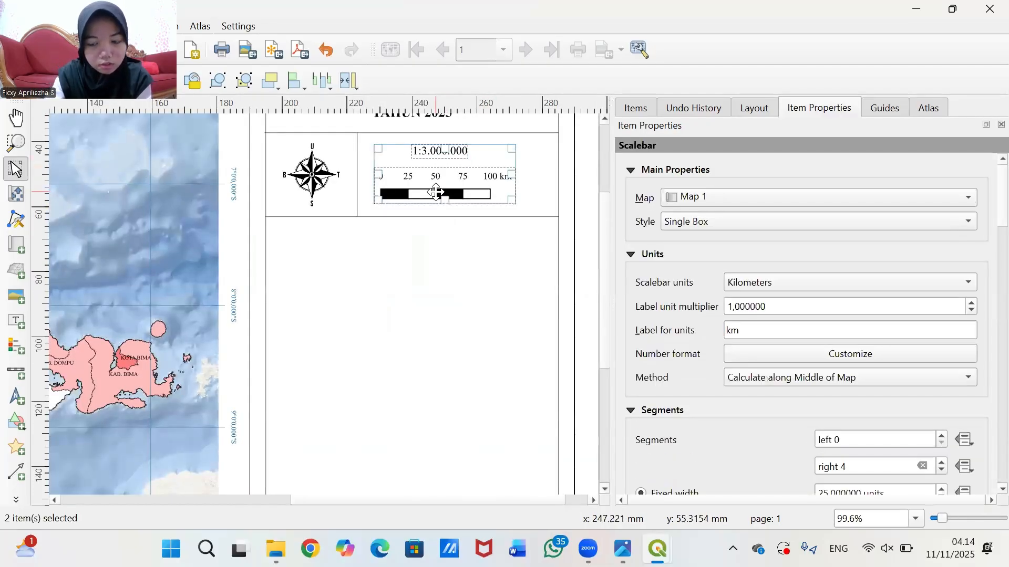
pyautogui.press('Right')
pyautogui.press('Right')
pyautogui.press('Right')
pyautogui.press('Right')
pyautogui.press('Right')
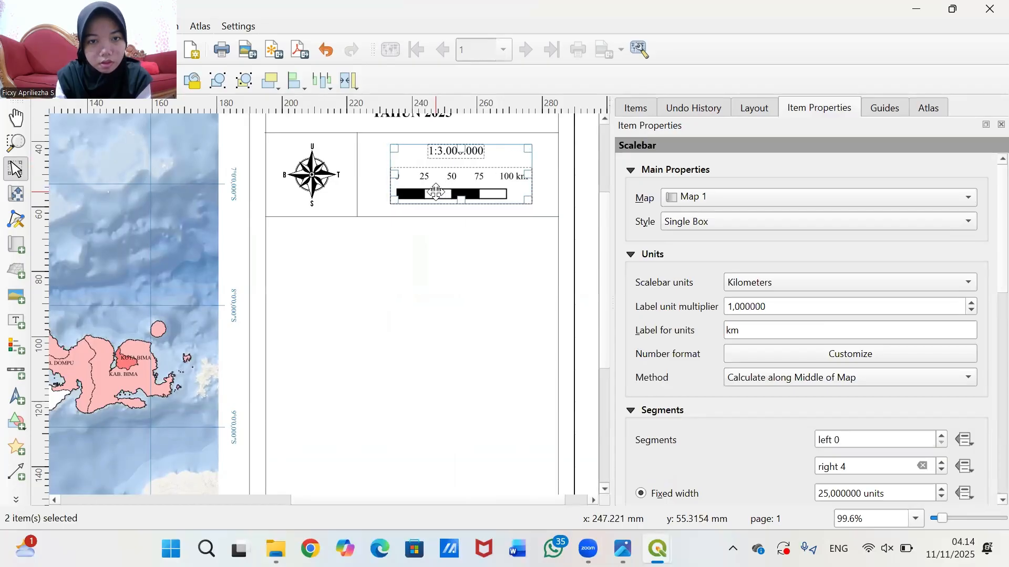
pyautogui.click(575, 216)
pyautogui.scroll(-1, 575, 220)
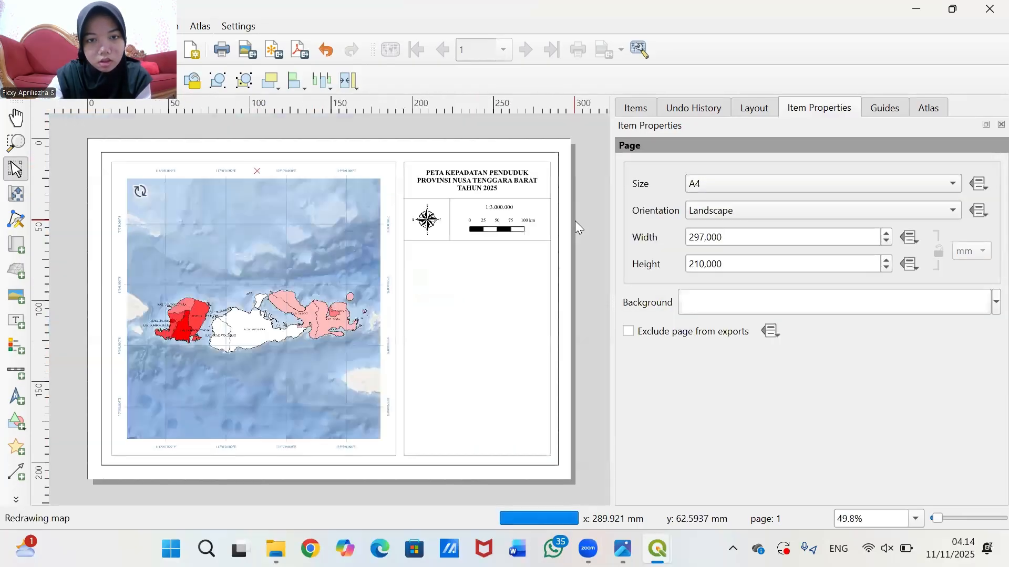
pyautogui.scroll(1, 562, 226)
pyautogui.scroll(-1, 583, 278)
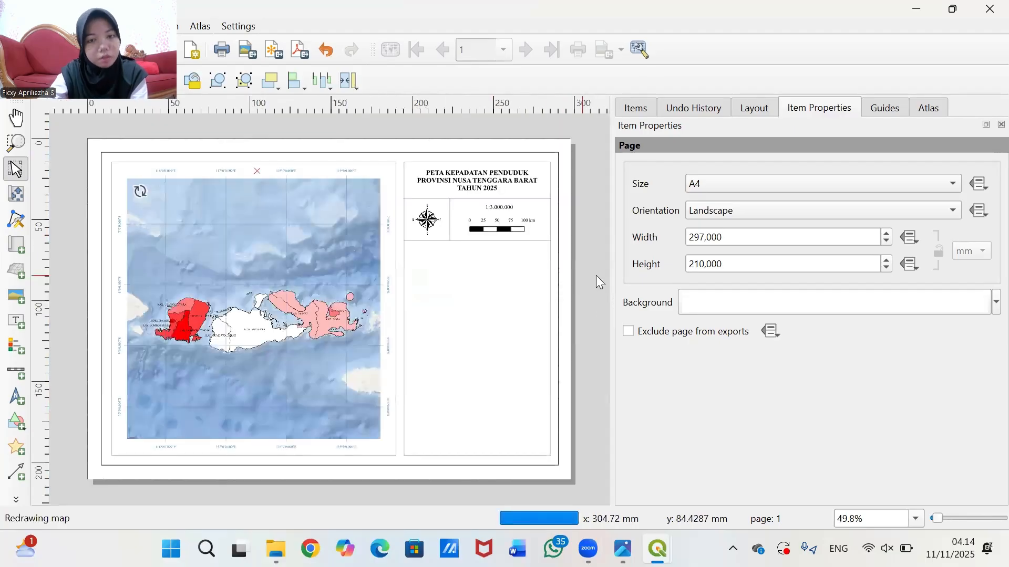
pyautogui.scroll(1, 599, 239)
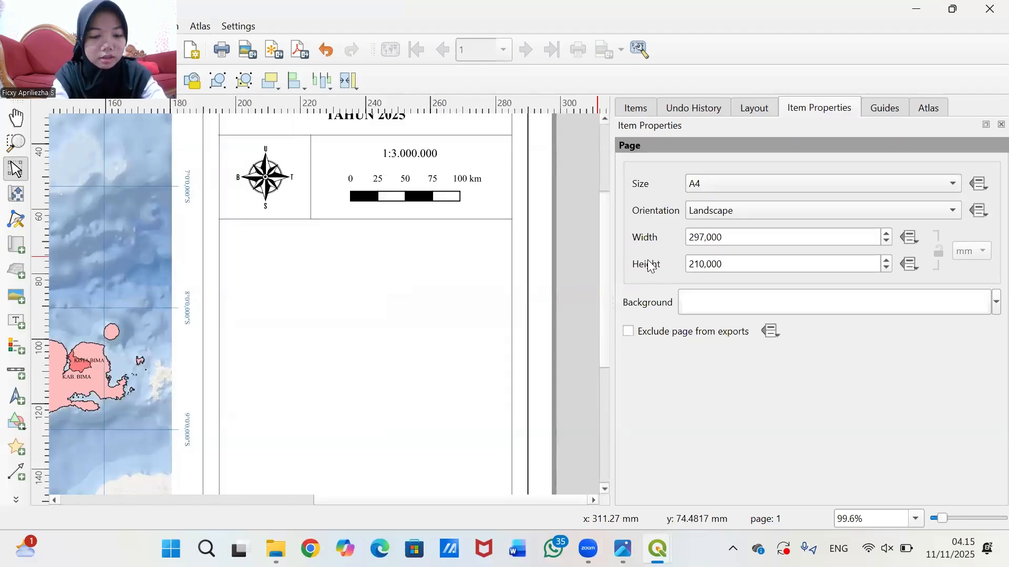
# - Add a label reading 'Proyeksi : Universal Transverse Mercator' below the scale block, starting a 'Sistem' line
pyautogui.click(16, 321)
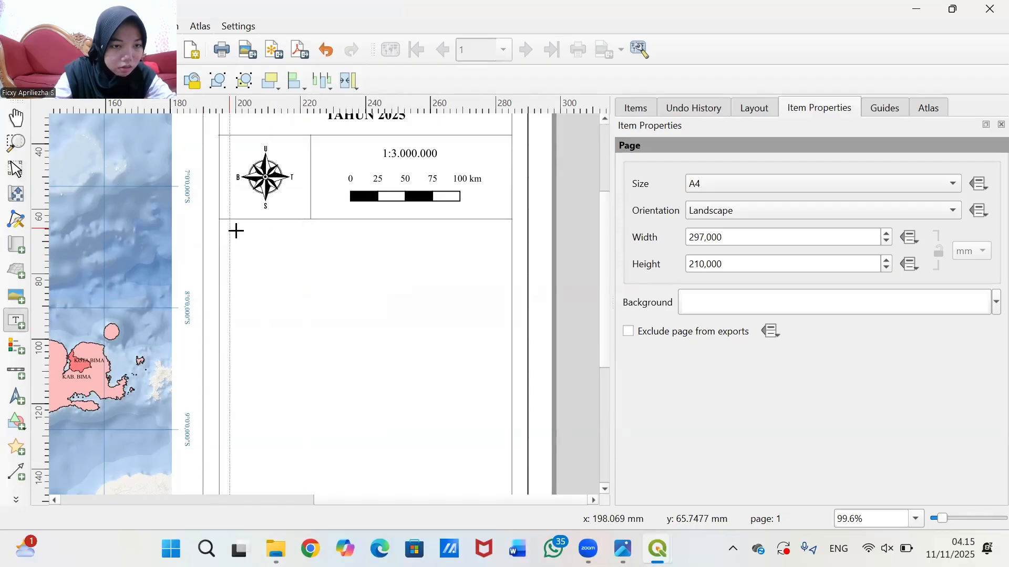
pyautogui.moveTo(236, 230); pyautogui.dragTo(502, 299)
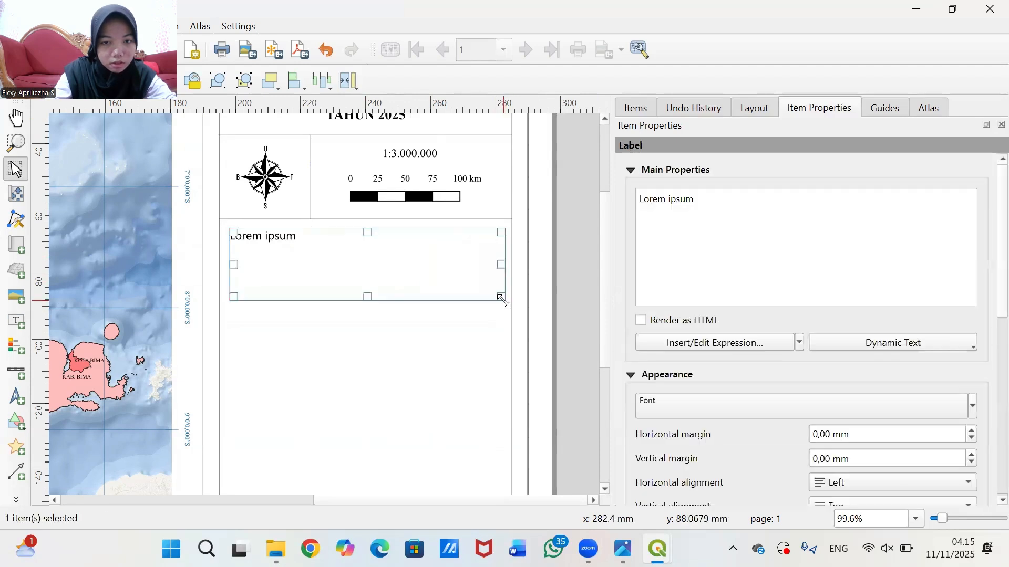
pyautogui.moveTo(727, 203); pyautogui.dragTo(464, 195)
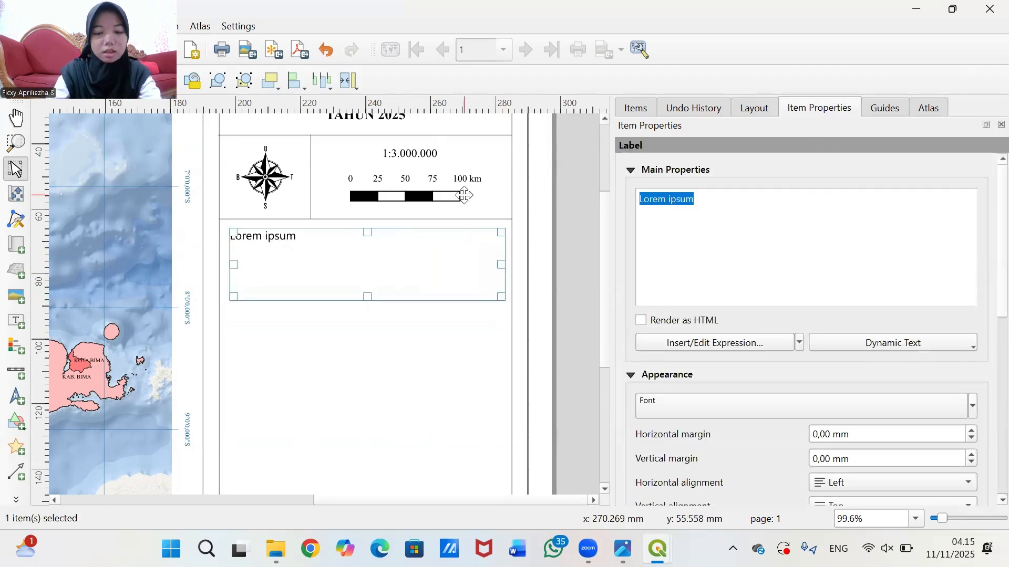
pyautogui.press('BackSpace')
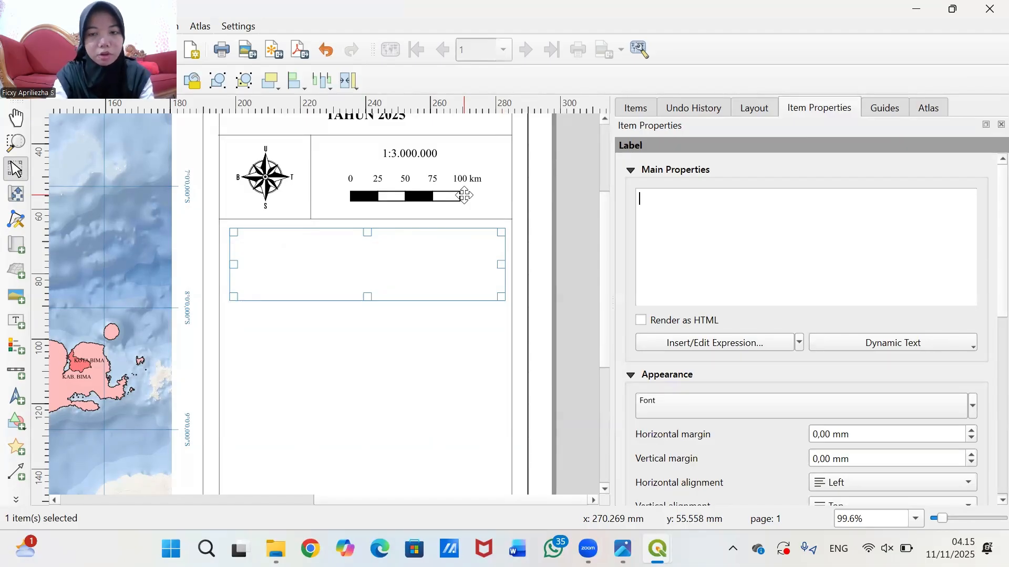
pyautogui.write('Proyeksi')
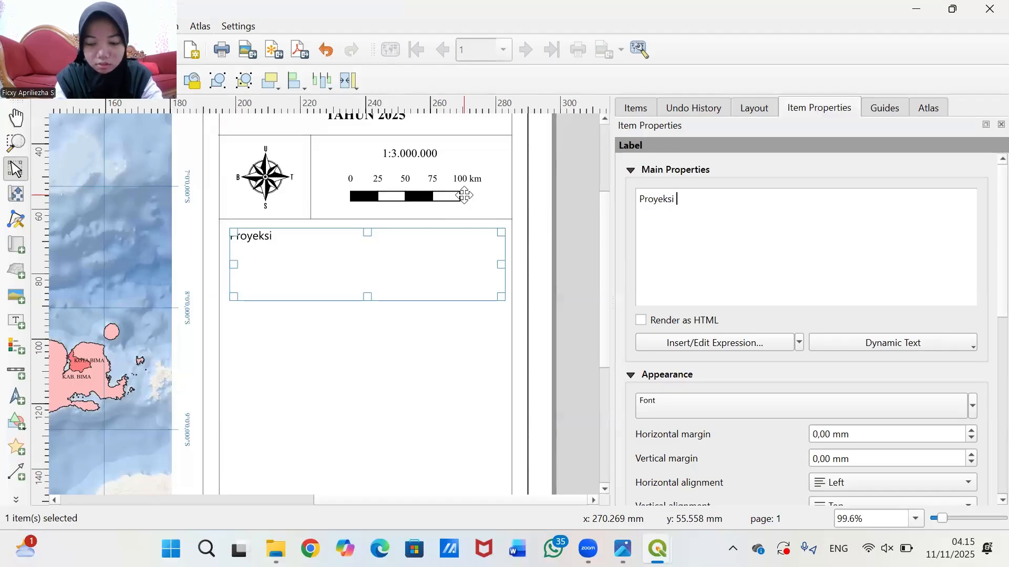
pyautogui.write(' : U')
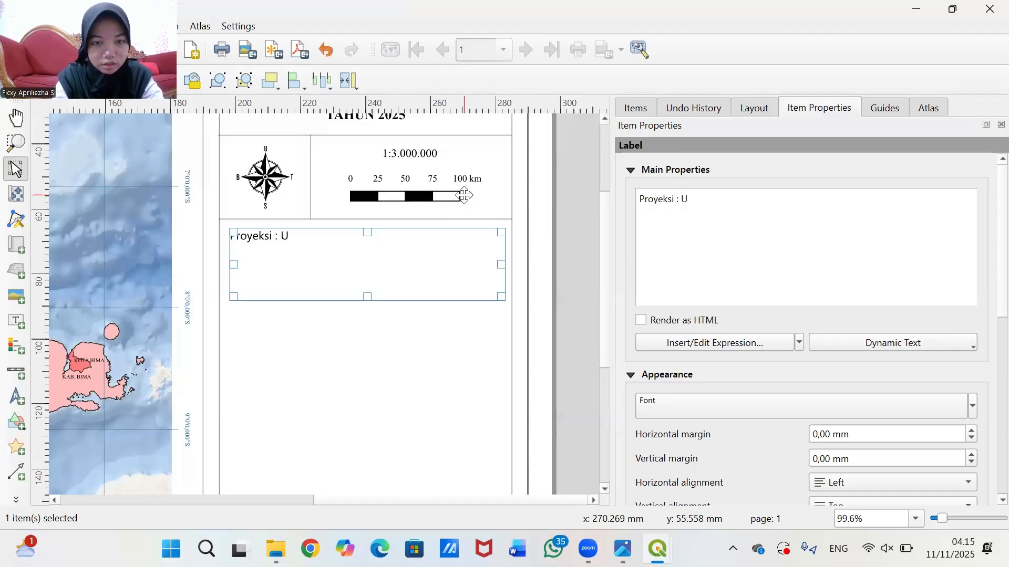
pyautogui.write('niver')
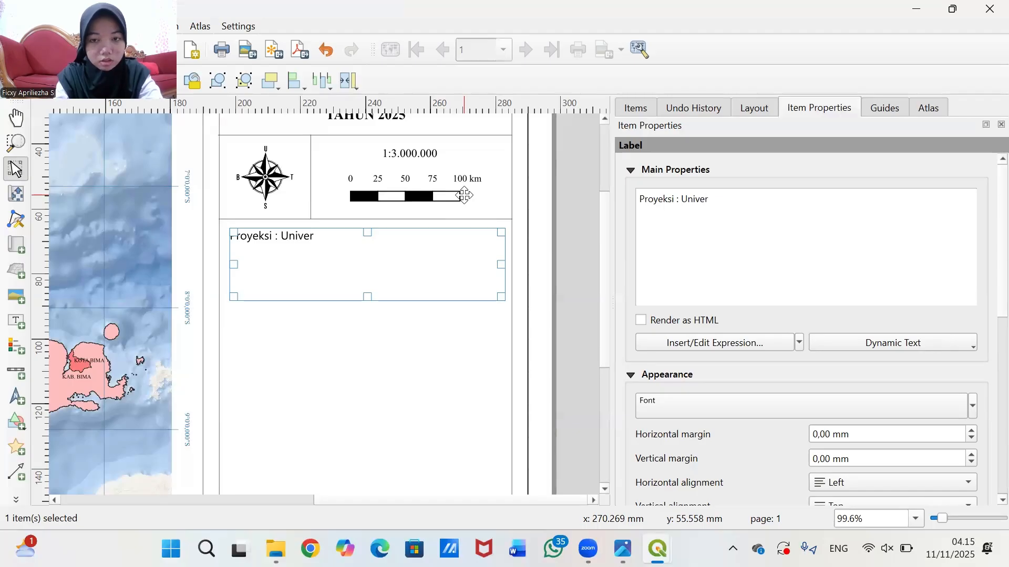
pyautogui.write('sal T')
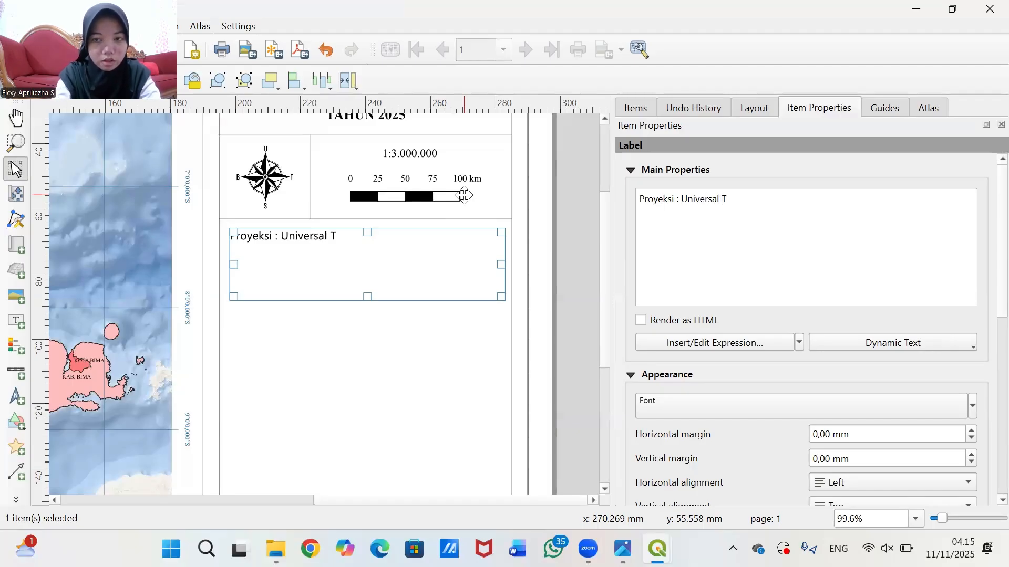
pyautogui.write('ransverse')
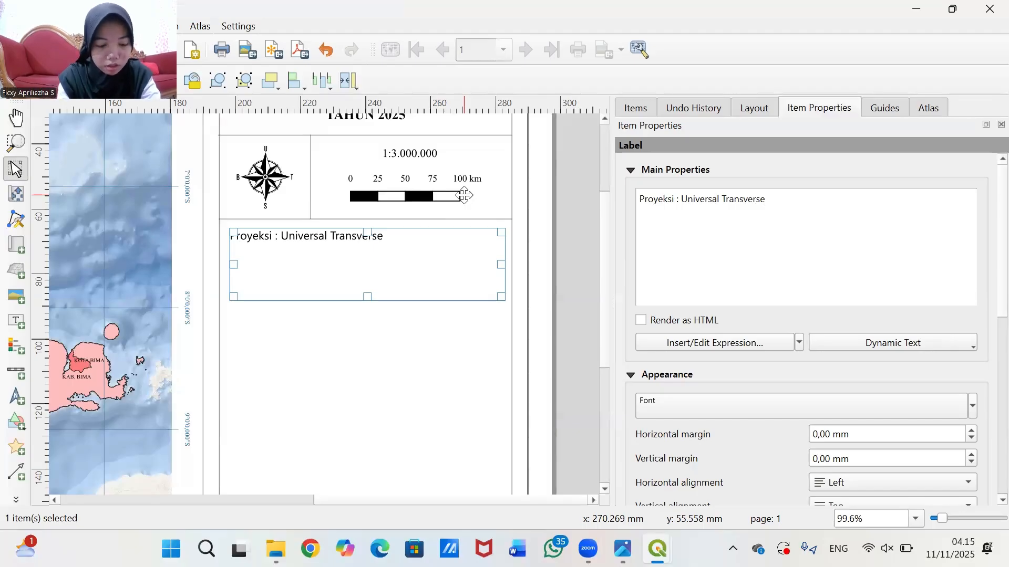
pyautogui.write(' Mer')
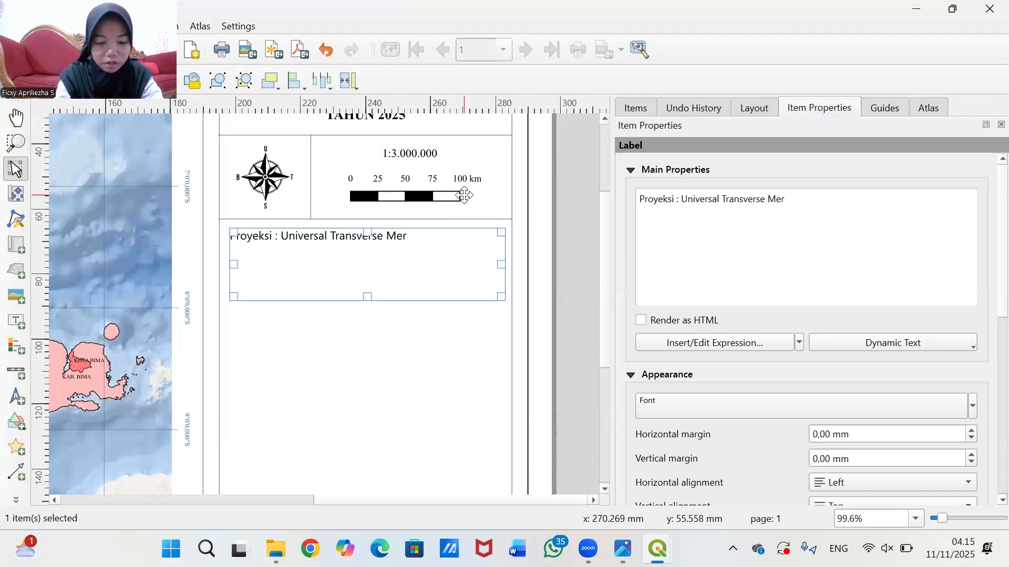
pyautogui.write('cato')
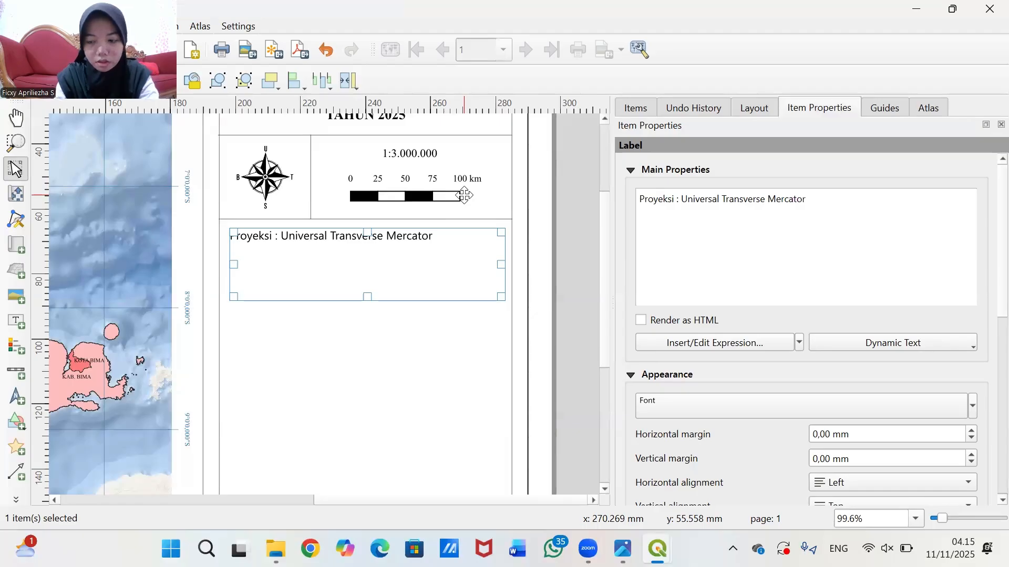
pyautogui.write('r')
pyautogui.press('Return')
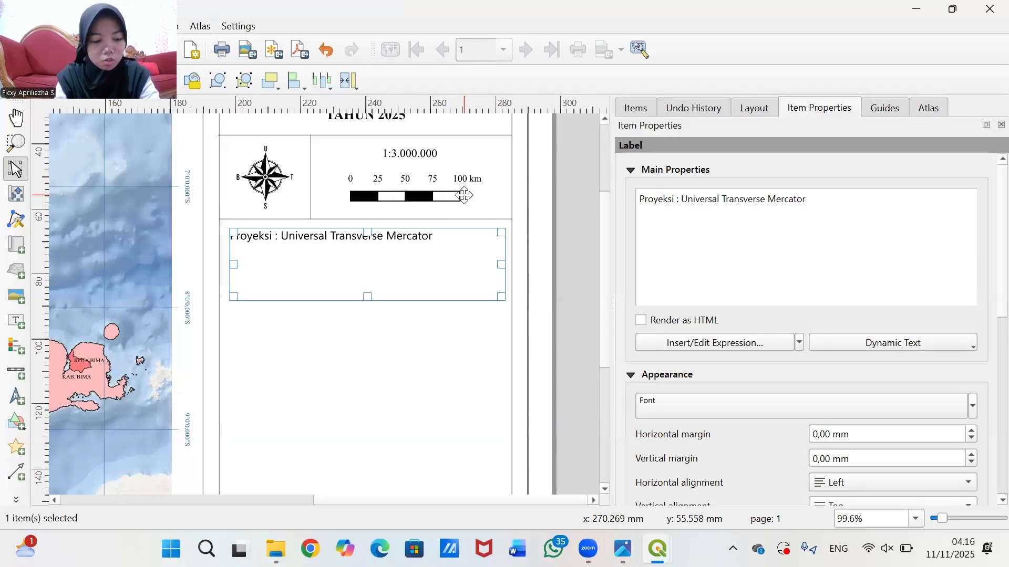
pyautogui.write('Sistem')
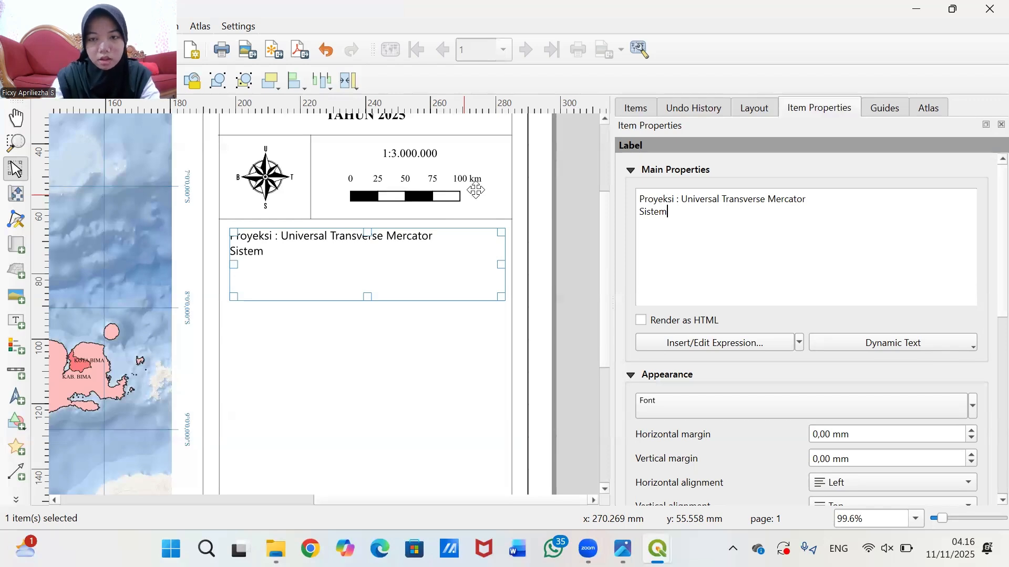
# - Tab-align Proyeksi and add the 'Sistem : Grid Geografis', 'Datum : WGS 84' and 'Zona : 50 S' lines
pyautogui.click(677, 199)
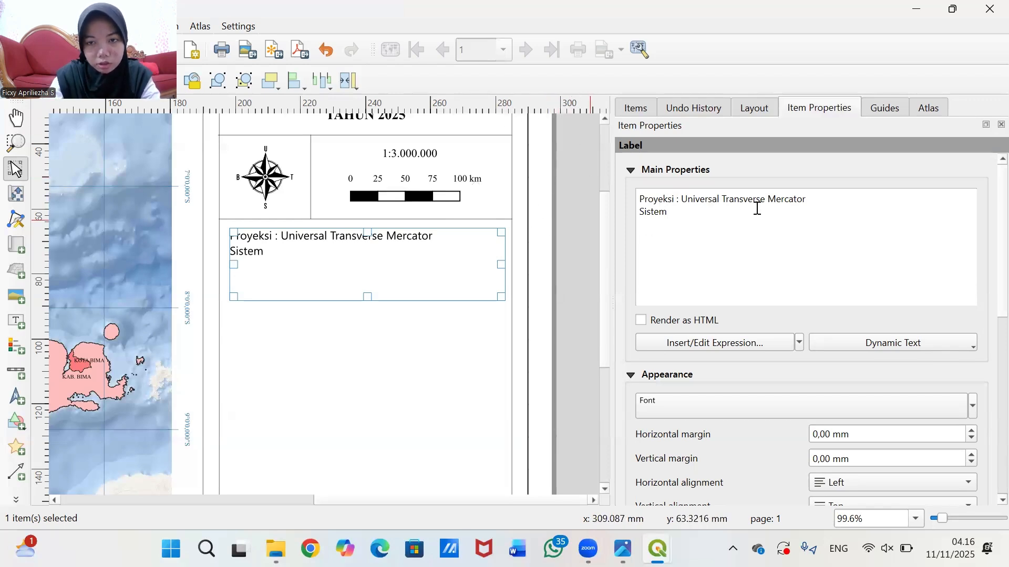
pyautogui.press('Tab')
pyautogui.click(678, 214)
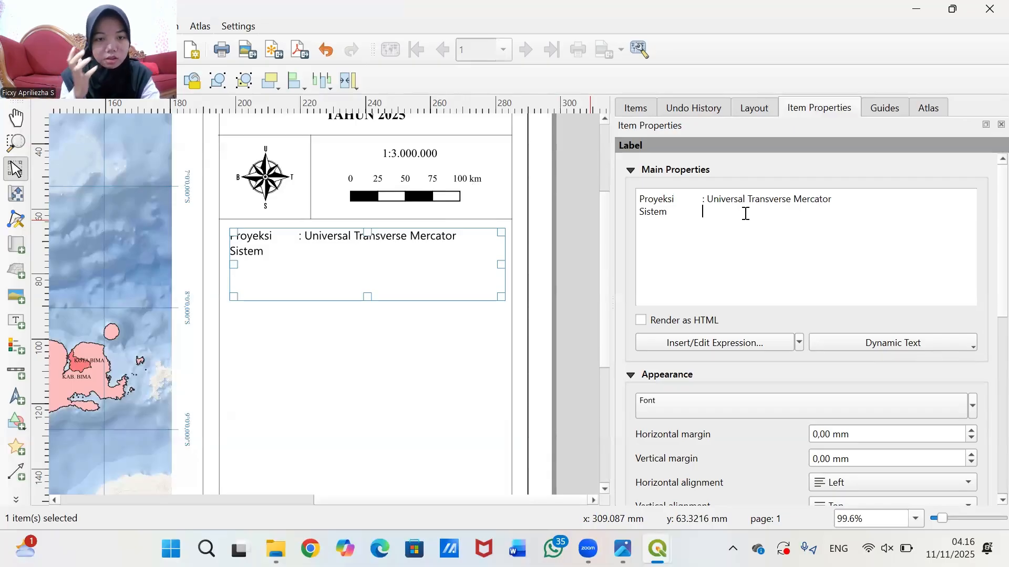
pyautogui.write('G')
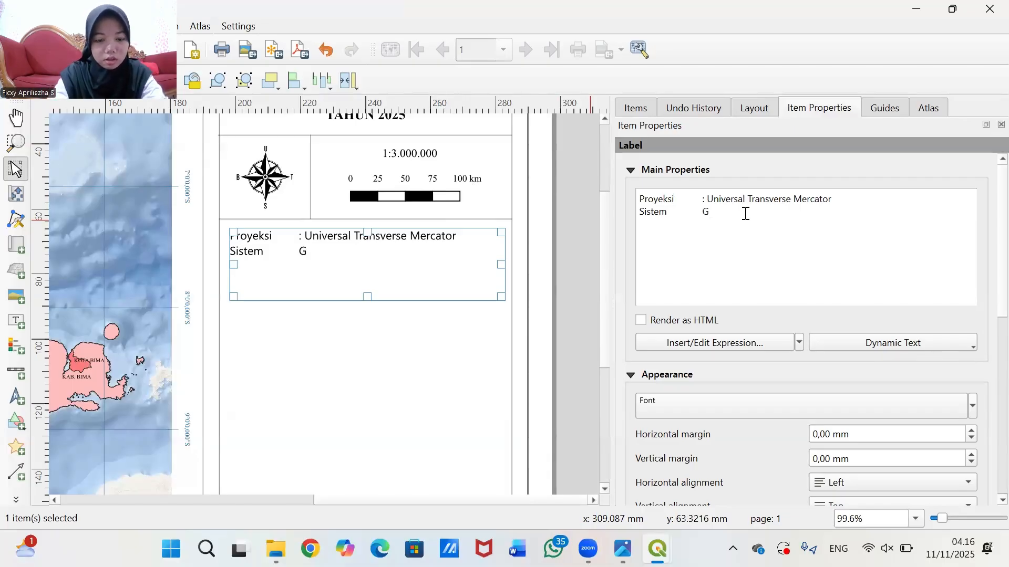
pyautogui.write('rif')
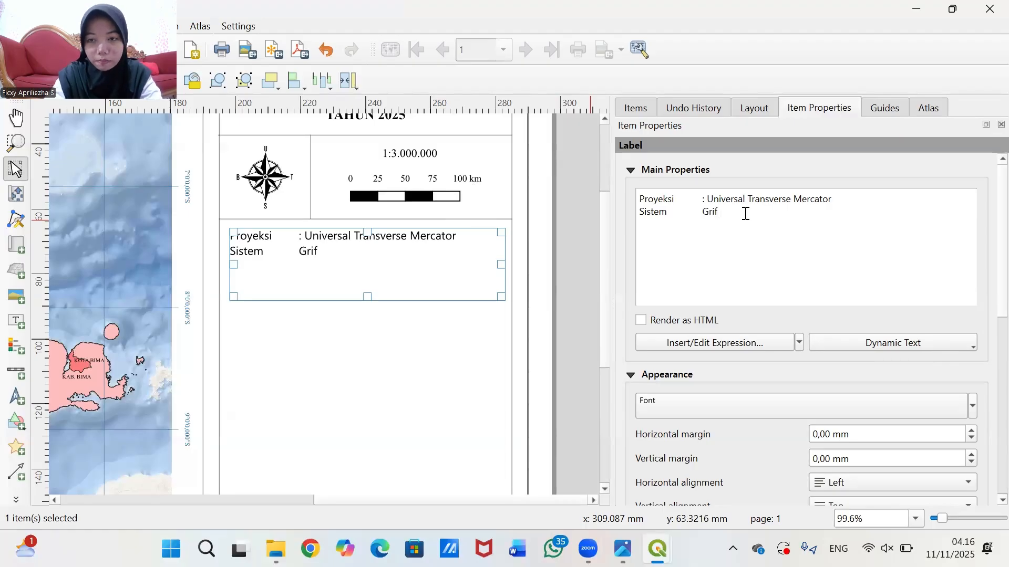
pyautogui.press('BackSpace')
pyautogui.press('BackSpace')
pyautogui.press('BackSpace')
pyautogui.press('BackSpace')
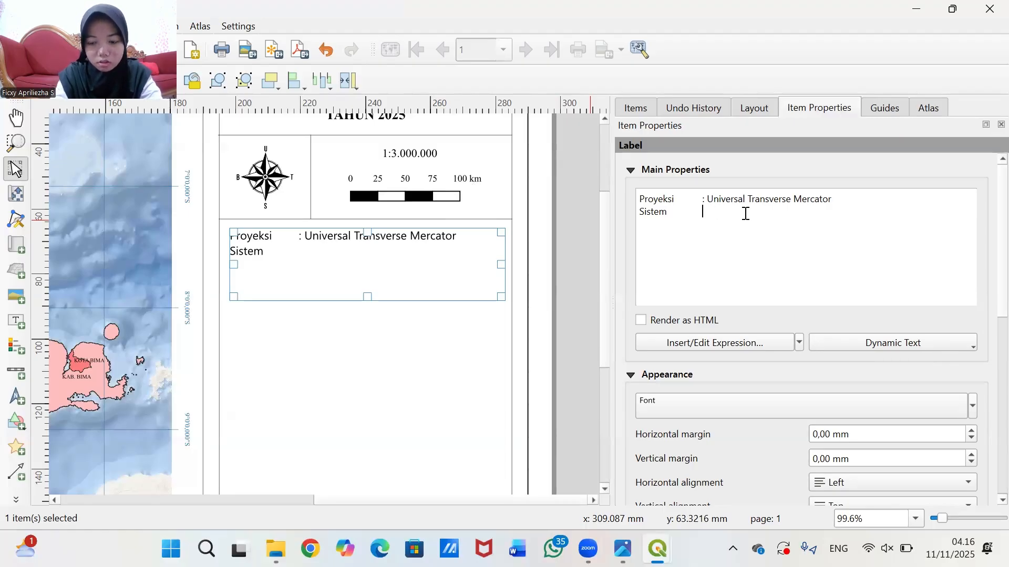
pyautogui.write('G')
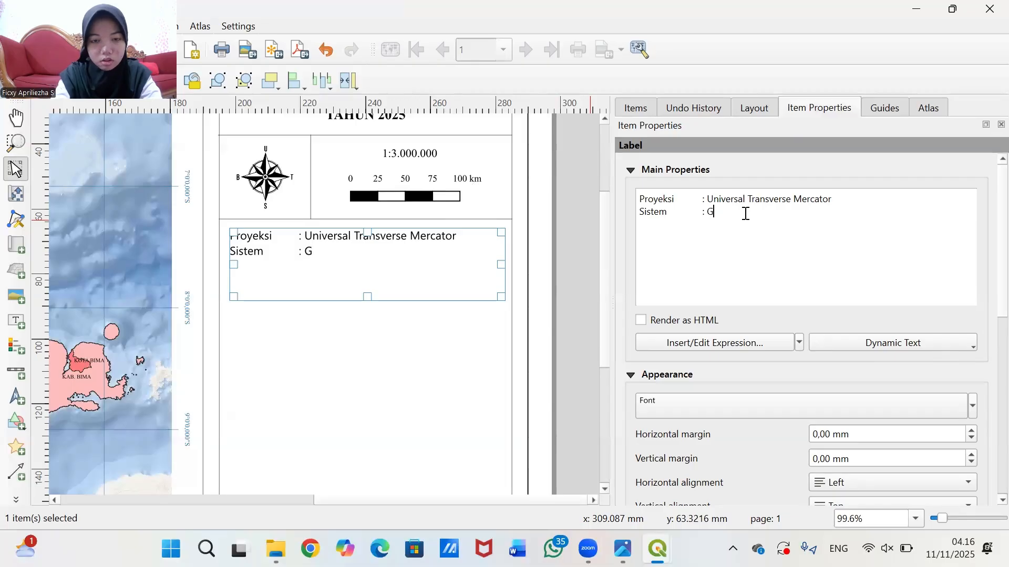
pyautogui.write('rid')
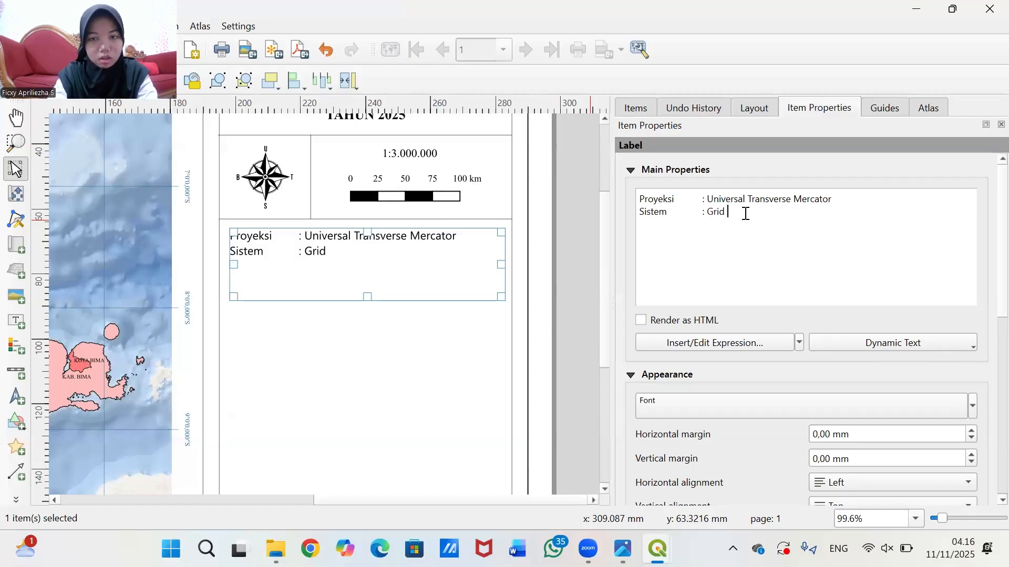
pyautogui.write(' Geog')
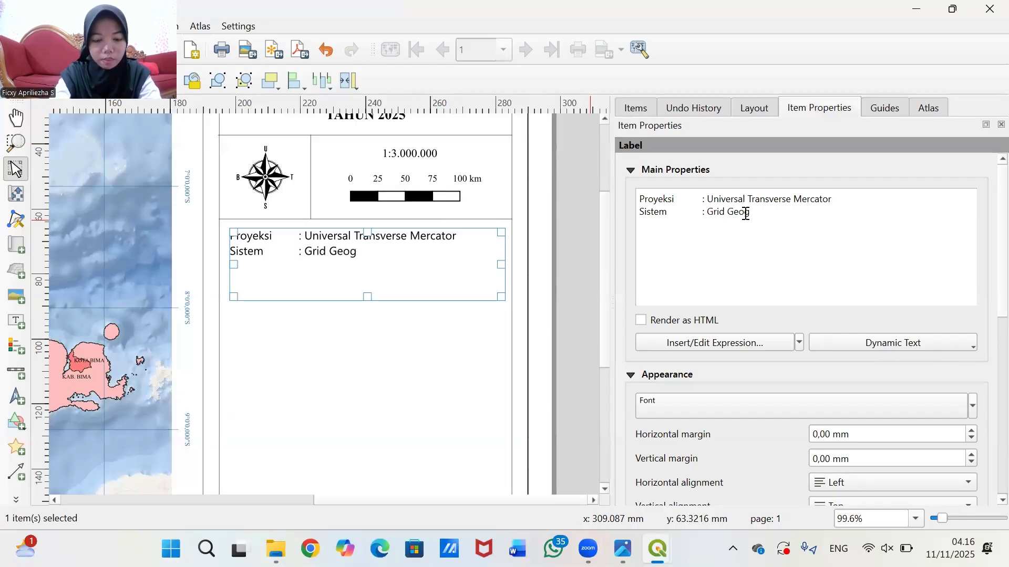
pyautogui.write('rafis')
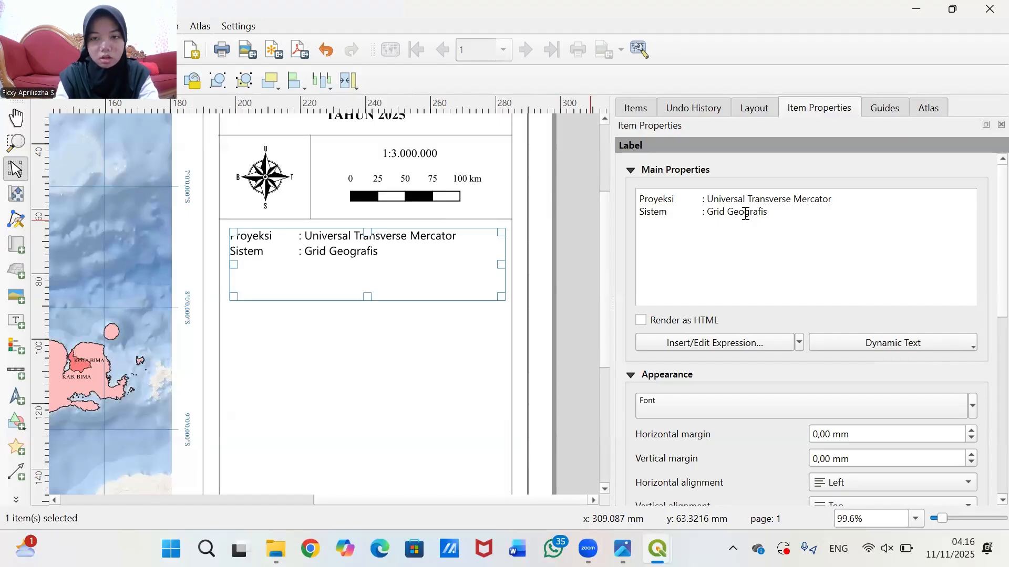
pyautogui.write('Dat')
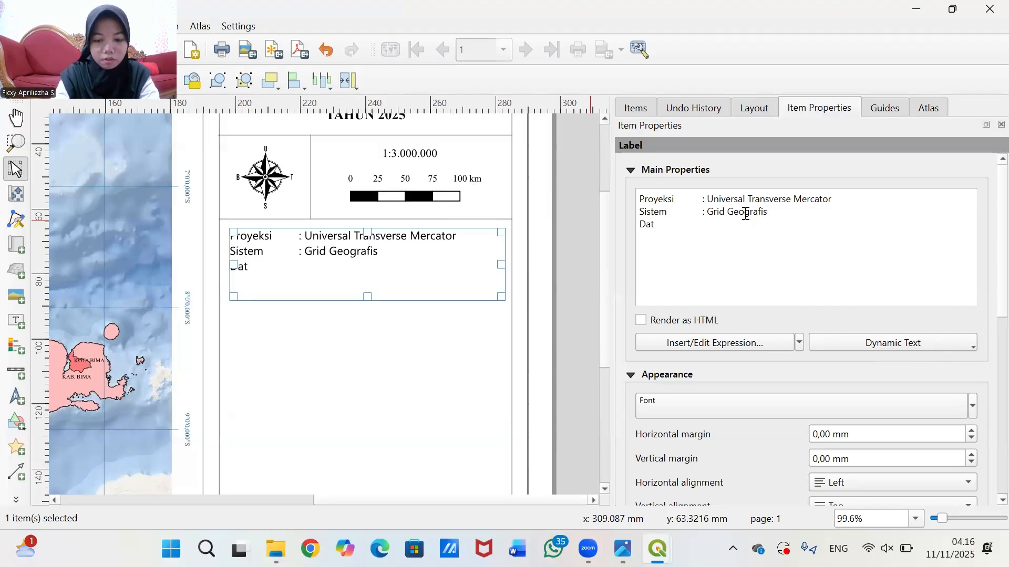
pyautogui.write('um ')
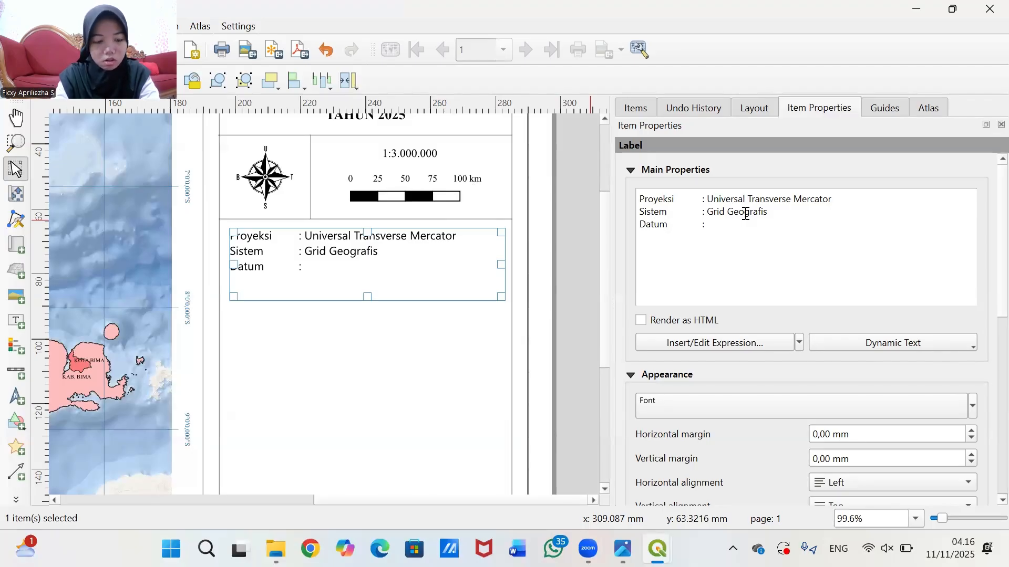
pyautogui.write('\t: WGS')
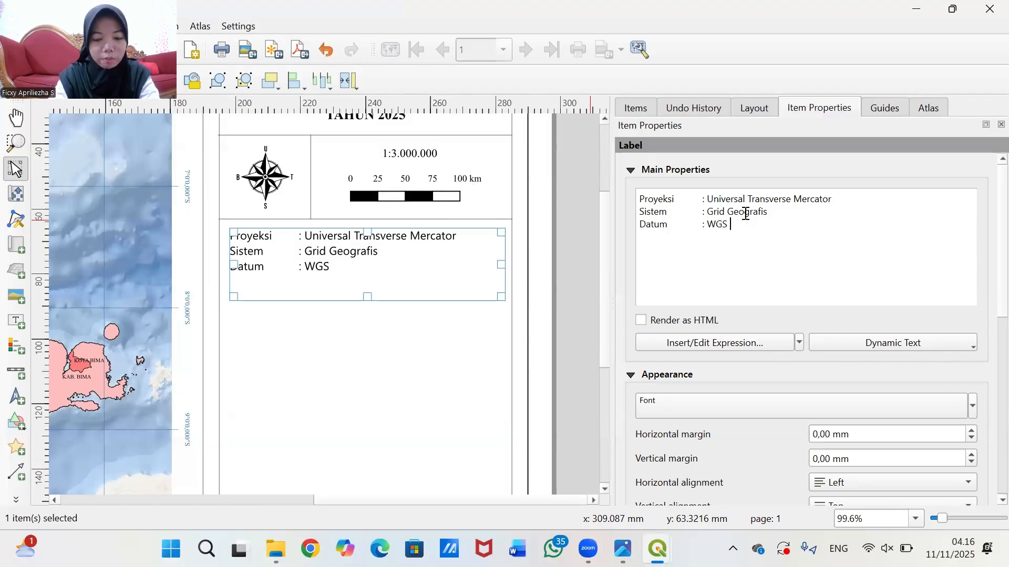
pyautogui.write(' 84')
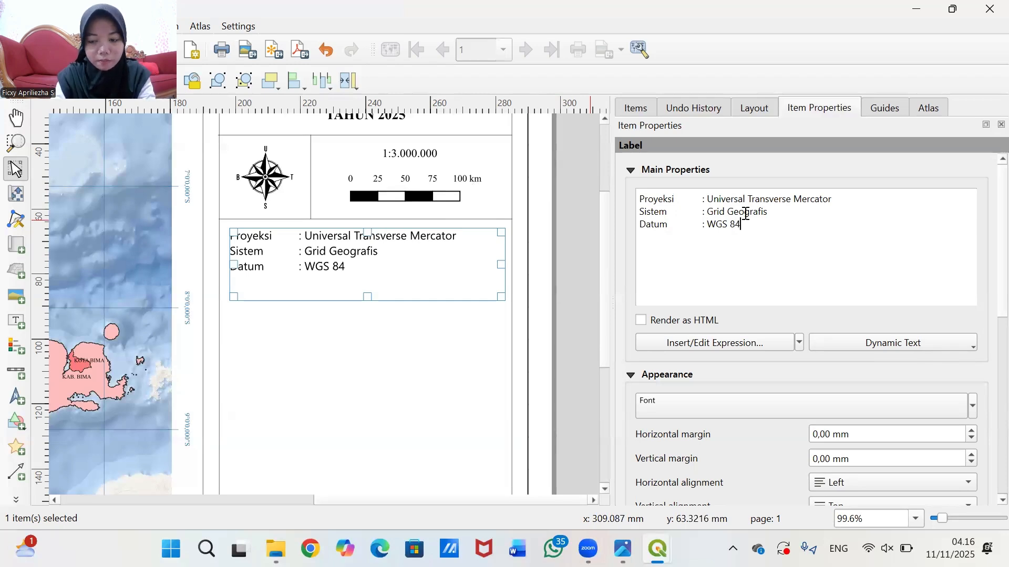
pyautogui.write('Zona')
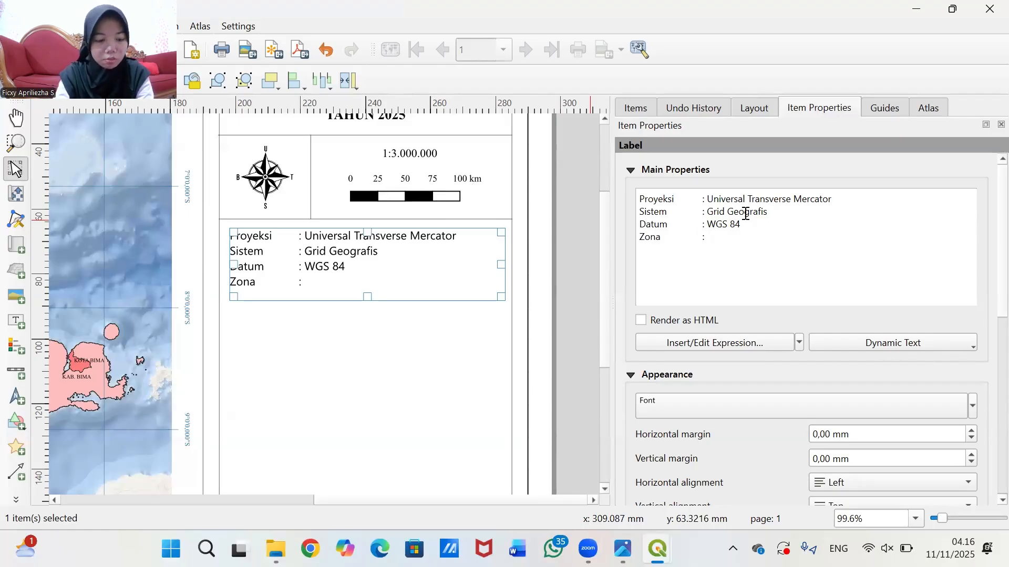
pyautogui.write('50')
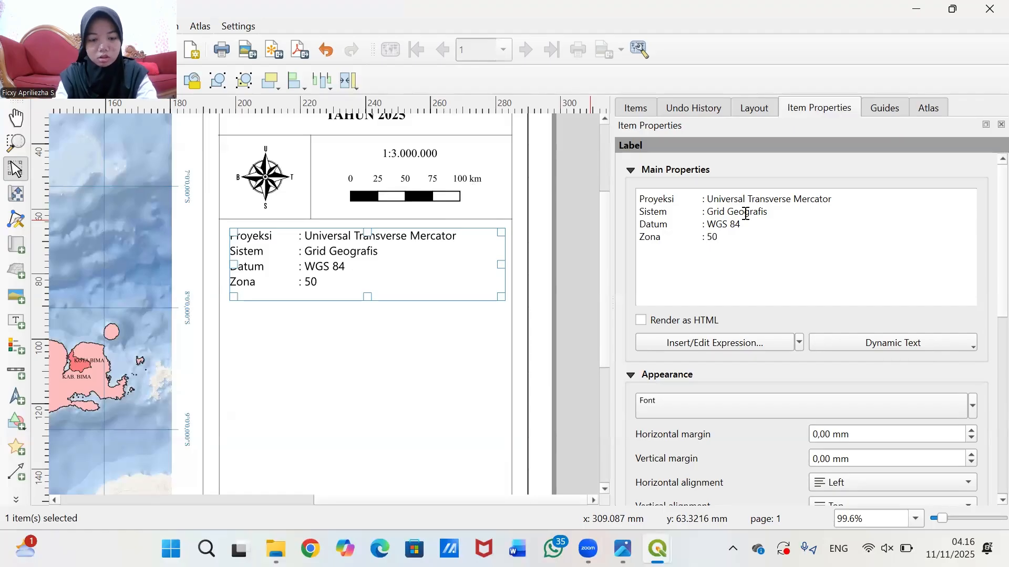
pyautogui.write(' S')
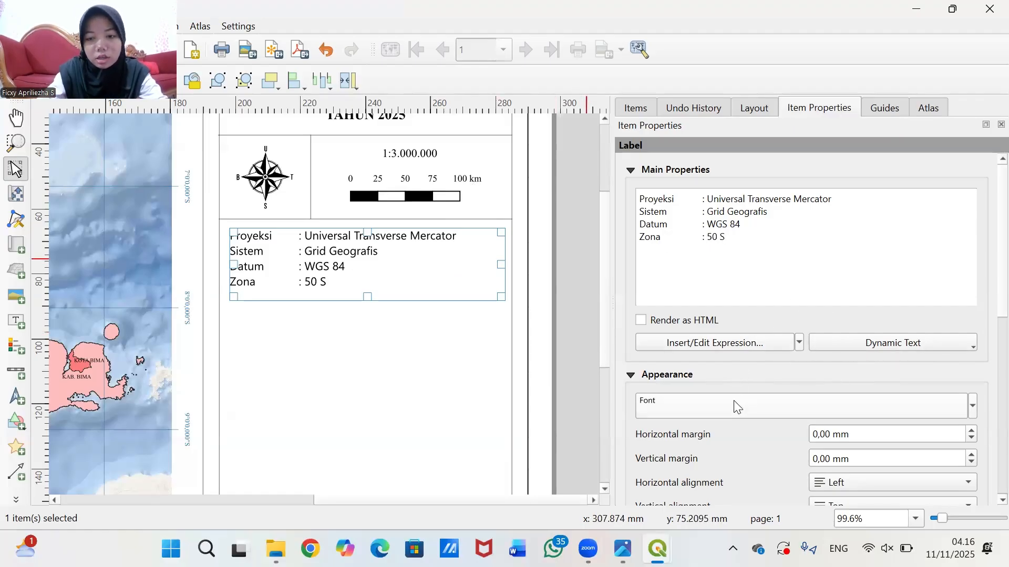
# - Set the projection label's vertical alignment to Vertical Center
pyautogui.click(677, 407)
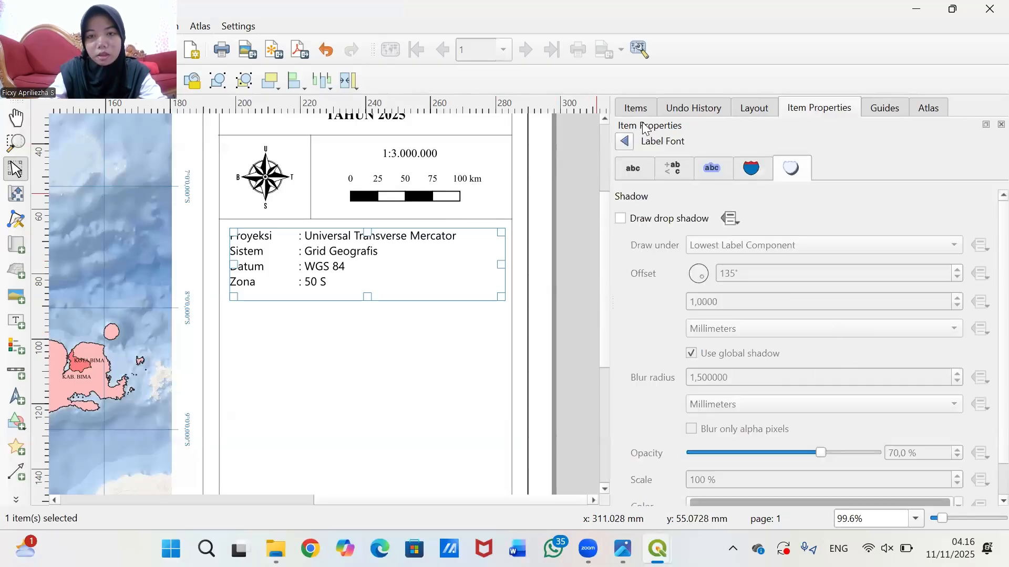
pyautogui.click(625, 141)
pyautogui.scroll(-1, 788, 497)
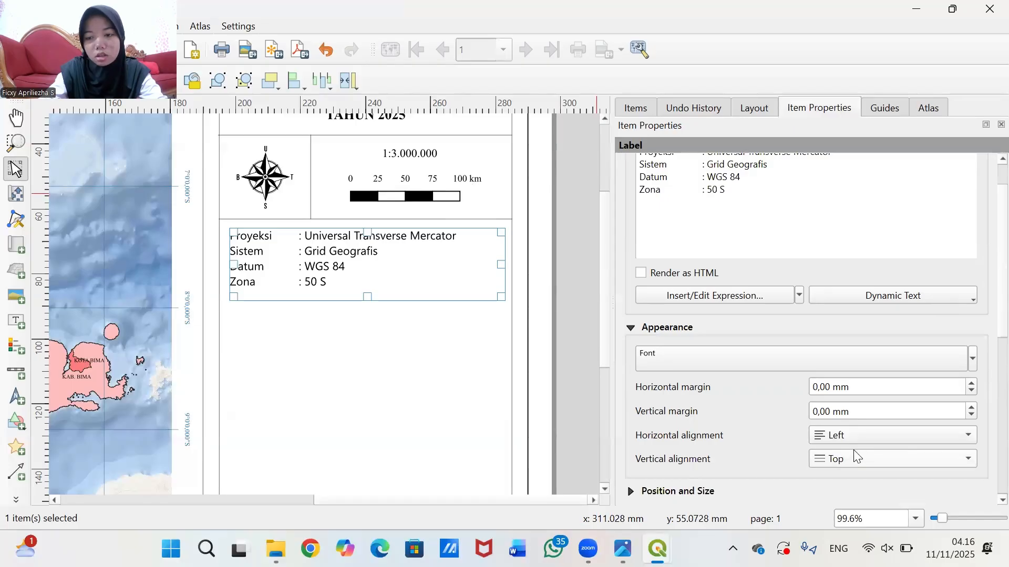
pyautogui.click(840, 458)
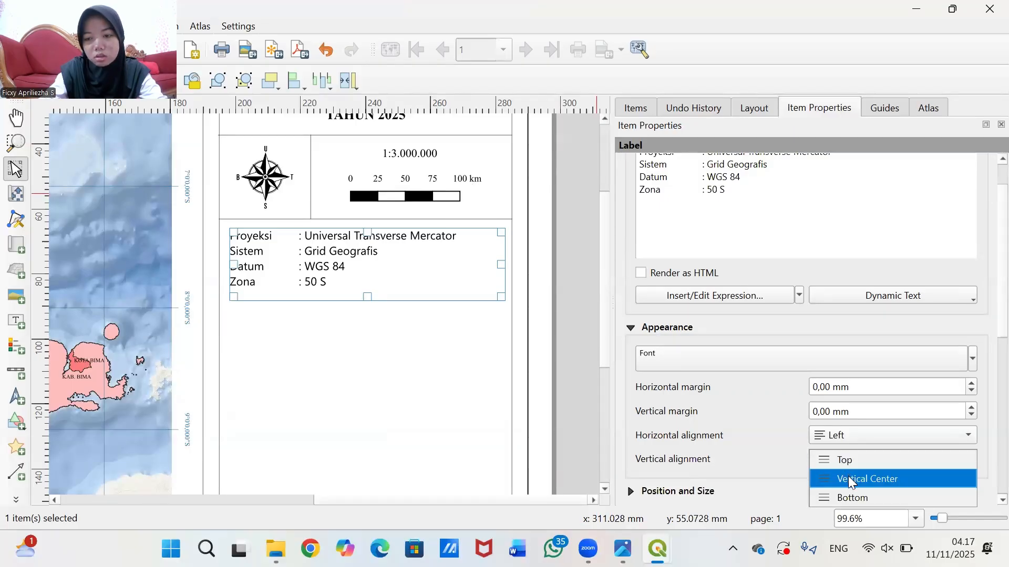
pyautogui.click(848, 477)
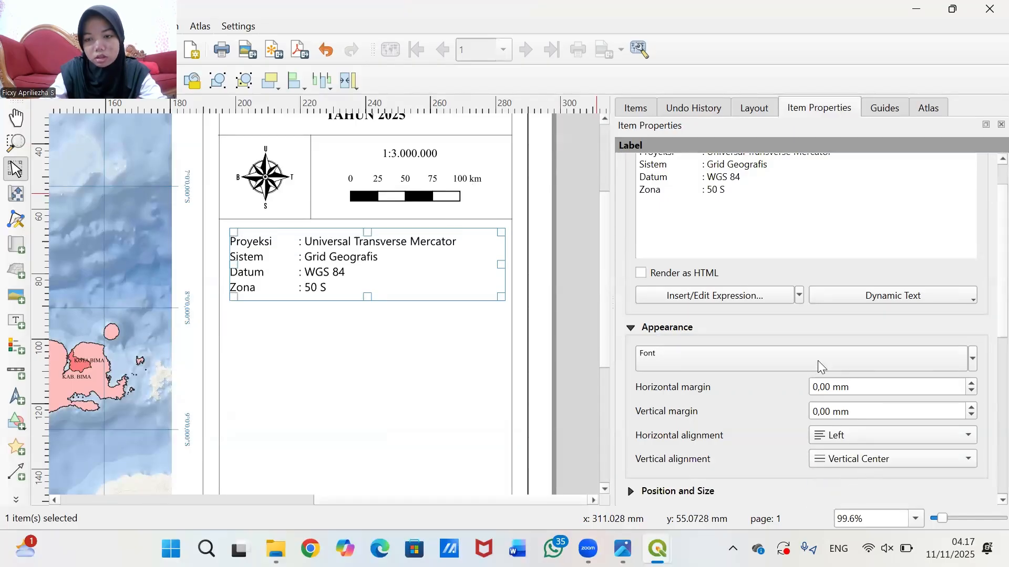
# - Change the projection label's font to Times New Roman
pyautogui.click(722, 368)
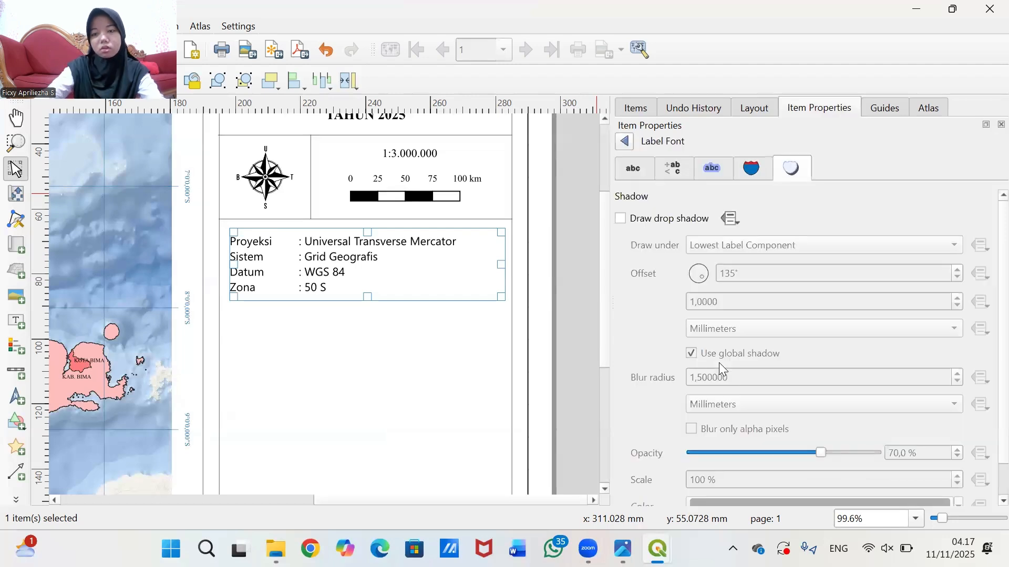
pyautogui.click(636, 169)
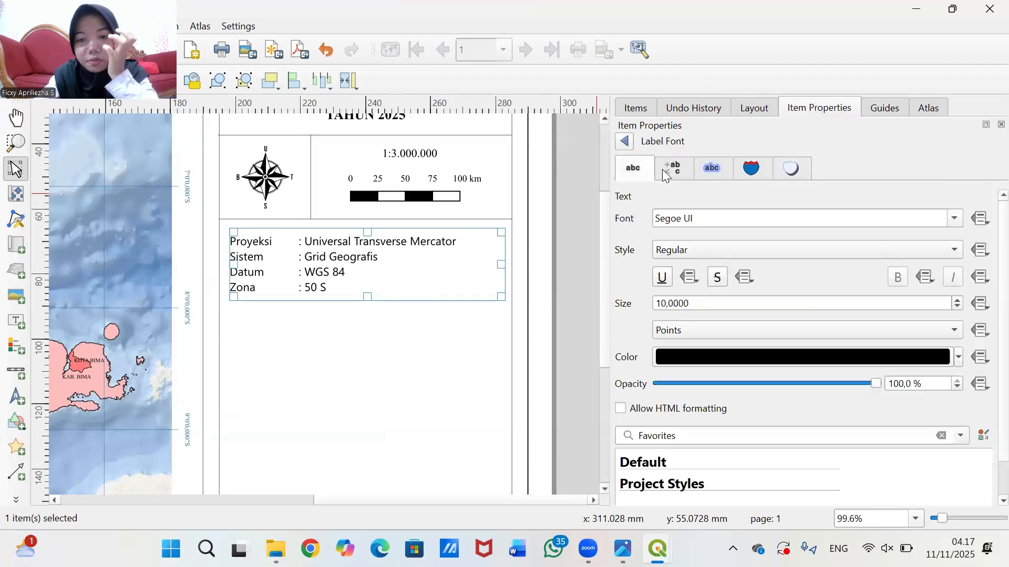
pyautogui.click(705, 223)
pyautogui.press('BackSpace')
pyautogui.press('BackSpace')
pyautogui.press('BackSpace')
pyautogui.press('BackSpace')
pyautogui.press('BackSpace')
pyautogui.press('BackSpace')
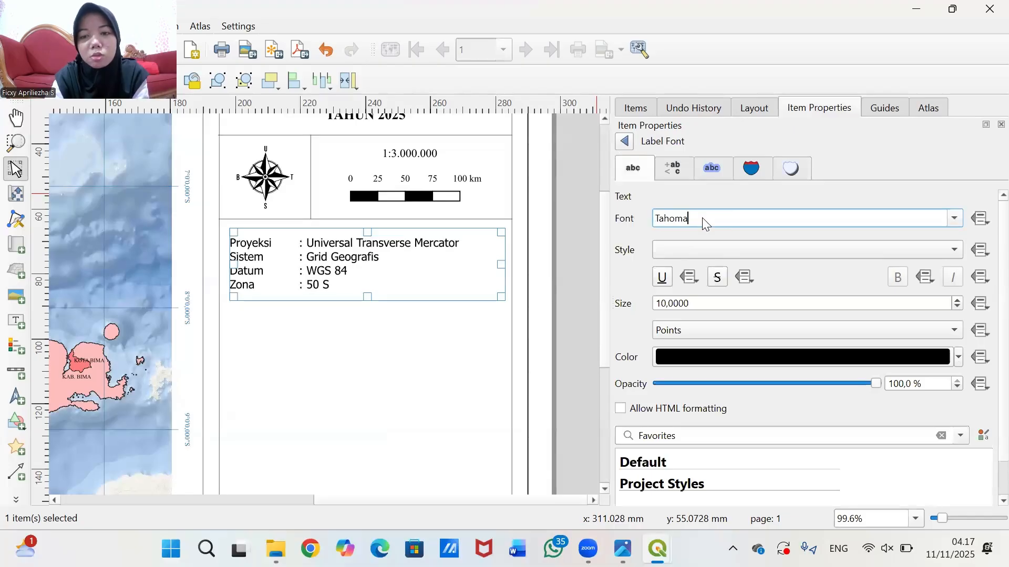
pyautogui.write('IMES New R')
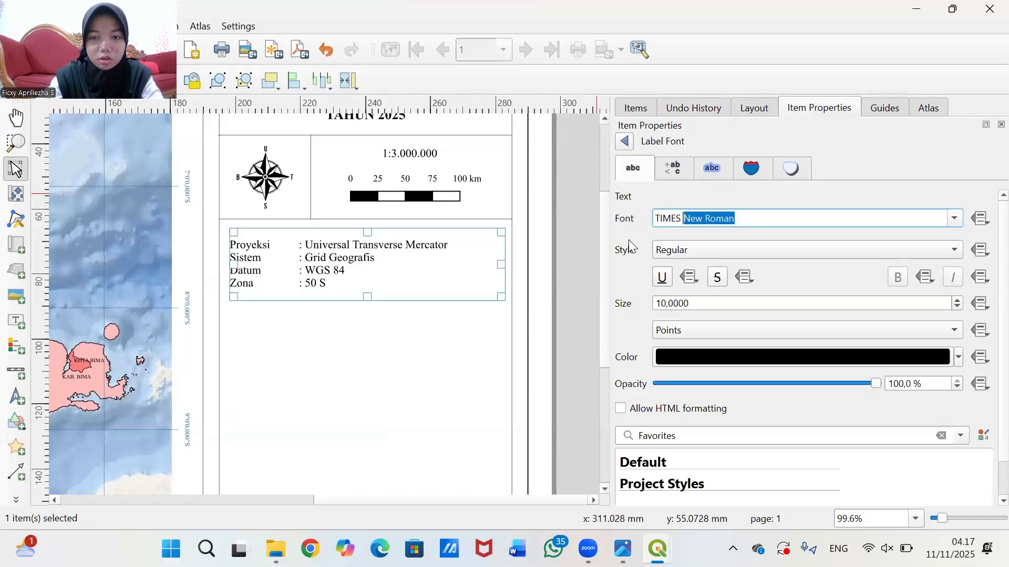
pyautogui.press('Return')
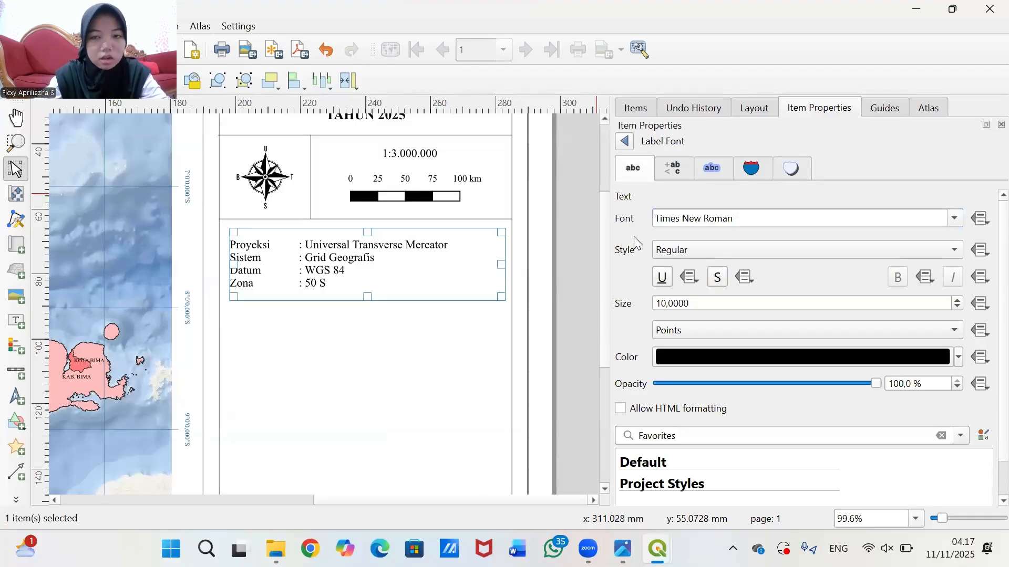
# - Edit the projection label's font size value in the font settings
pyautogui.click(669, 305)
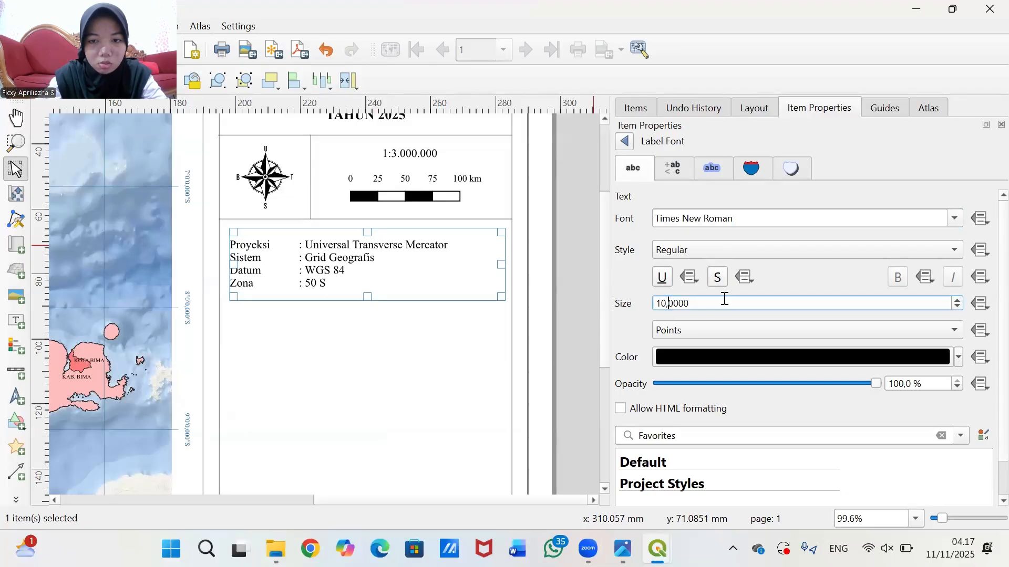
pyautogui.press('Left')
pyautogui.press('BackSpace')
pyautogui.write('2')
pyautogui.click(576, 265)
pyautogui.click(348, 259)
pyautogui.moveTo(348, 259); pyautogui.dragTo(348, 253)
pyautogui.click(578, 262)
pyautogui.click(326, 49)
pyautogui.click(800, 406)
pyautogui.click(808, 302)
pyautogui.write('0')
# - Drag and adjust items on the layout page and in the properties panel
pyautogui.moveTo(448, 241); pyautogui.dragTo(445, 220)
pyautogui.moveTo(446, 216)
pyautogui.mouseDown()
pyautogui.moveTo(436, 241)
pyautogui.moveTo(448, 228)
pyautogui.mouseUp()
pyautogui.click(580, 262)
pyautogui.click(439, 237)
pyautogui.moveTo(546, 234); pyautogui.dragTo(544, 234)
pyautogui.click(561, 266)
pyautogui.scroll(2, 561, 266)
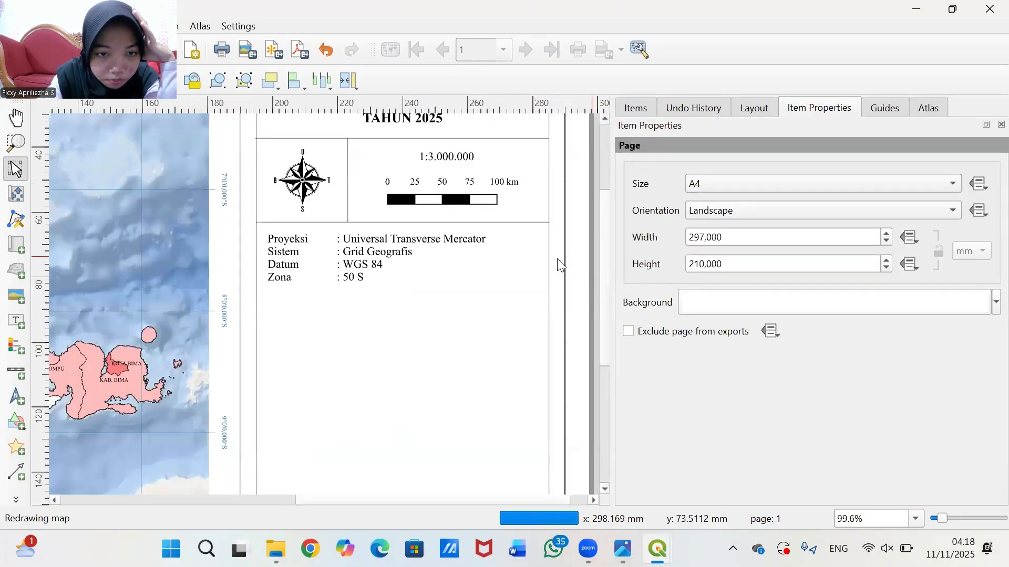
pyautogui.click(301, 326)
pyautogui.click(561, 294)
pyautogui.scroll(-1, 426, 220)
pyautogui.scroll(1, 455, 145)
# - Reduce the projection label's font size to 8 pt
pyautogui.click(418, 189)
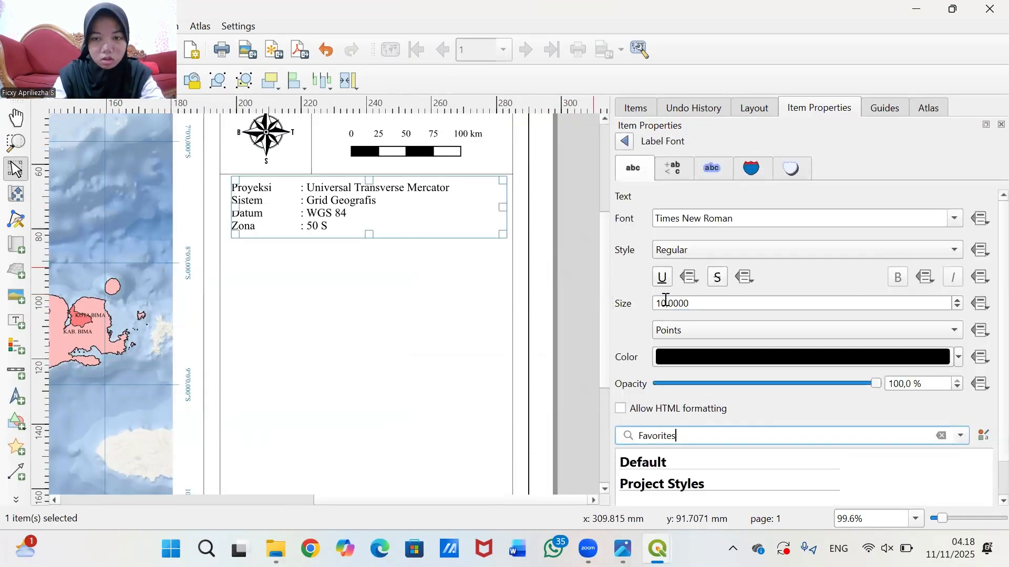
pyautogui.press('BackSpace')
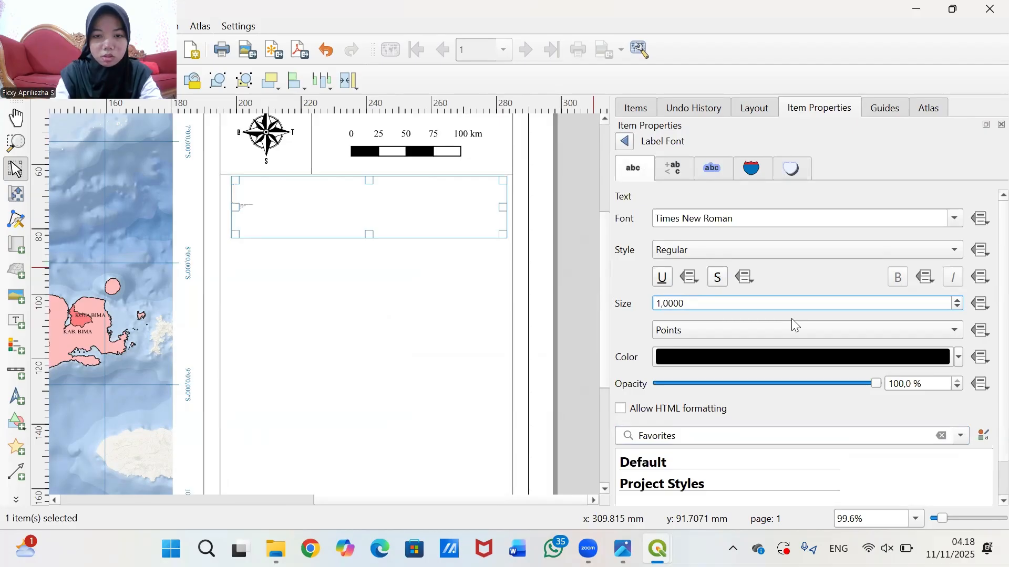
pyautogui.press('BackSpace')
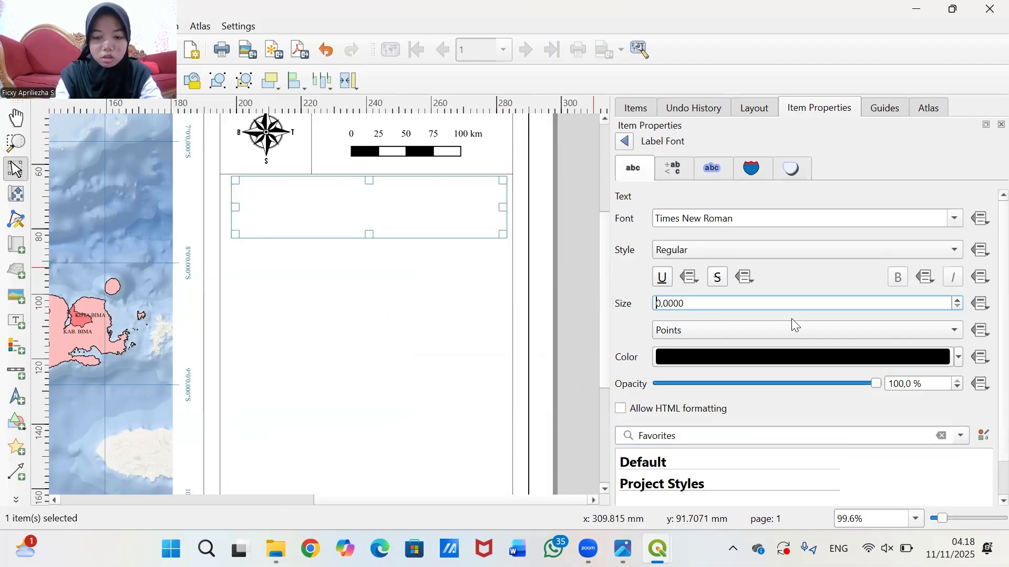
pyautogui.write('9')
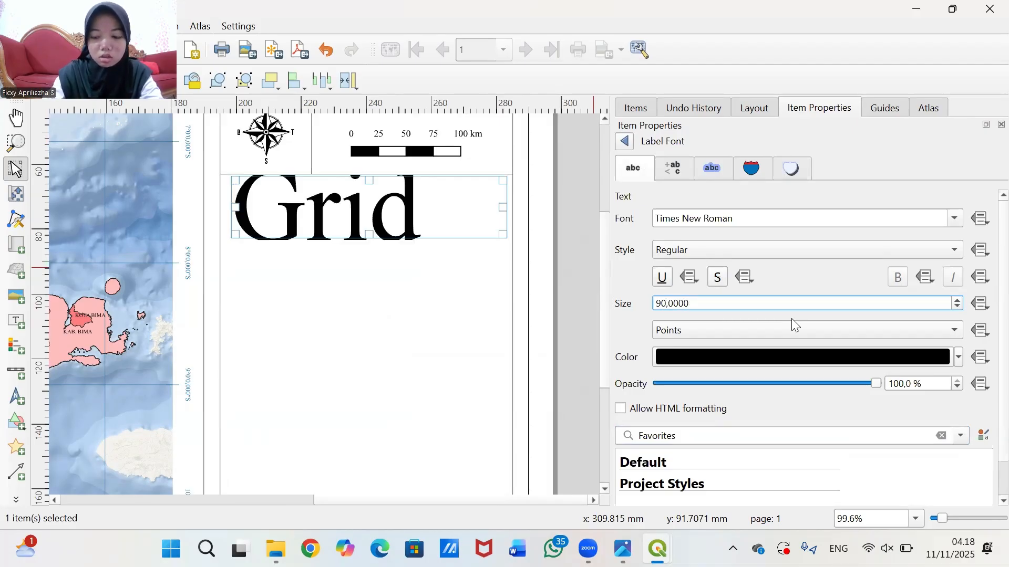
pyautogui.press('BackSpace')
pyautogui.press('BackSpace')
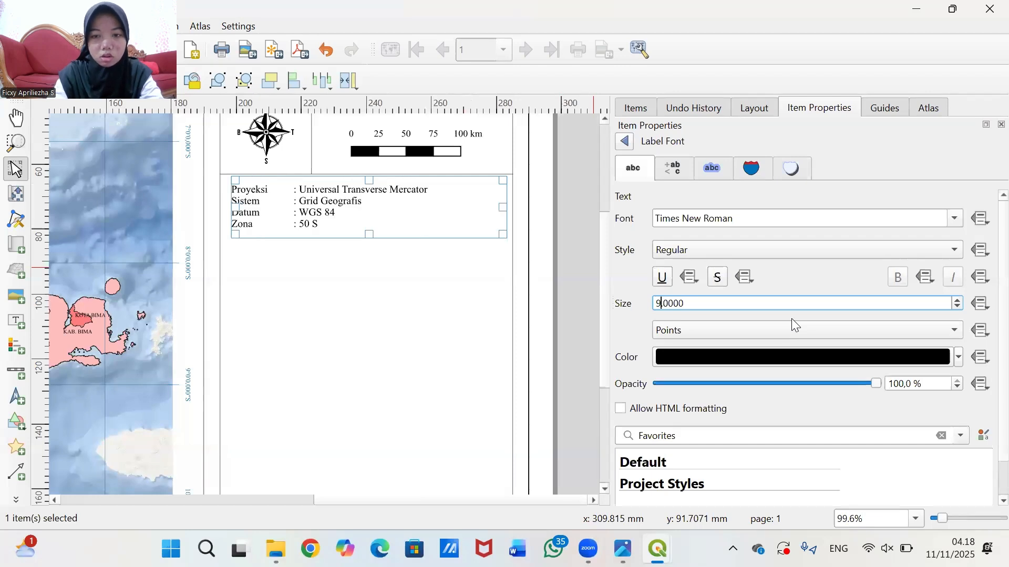
pyautogui.write('80')
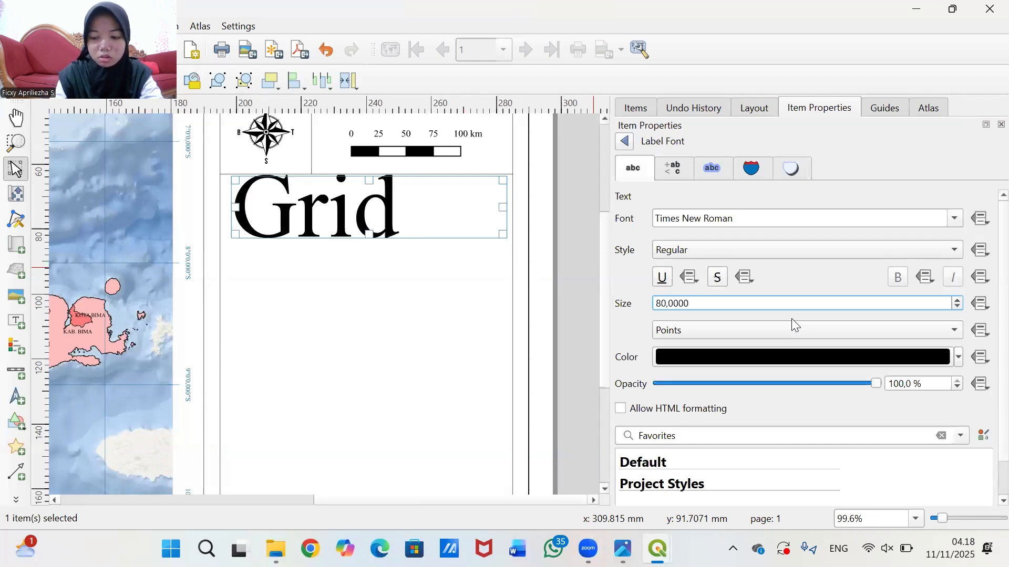
pyautogui.press('Delete')
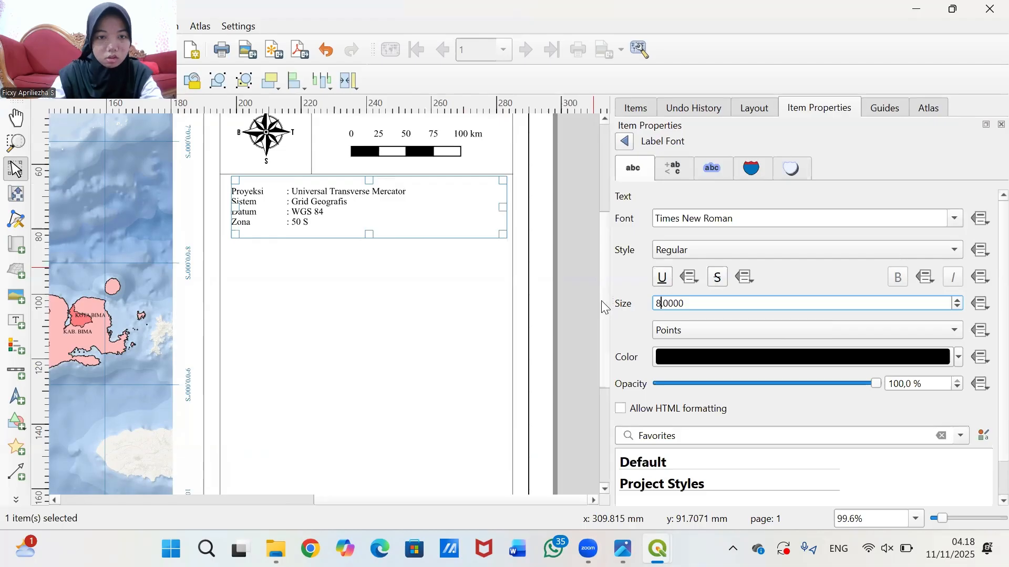
pyautogui.click(578, 297)
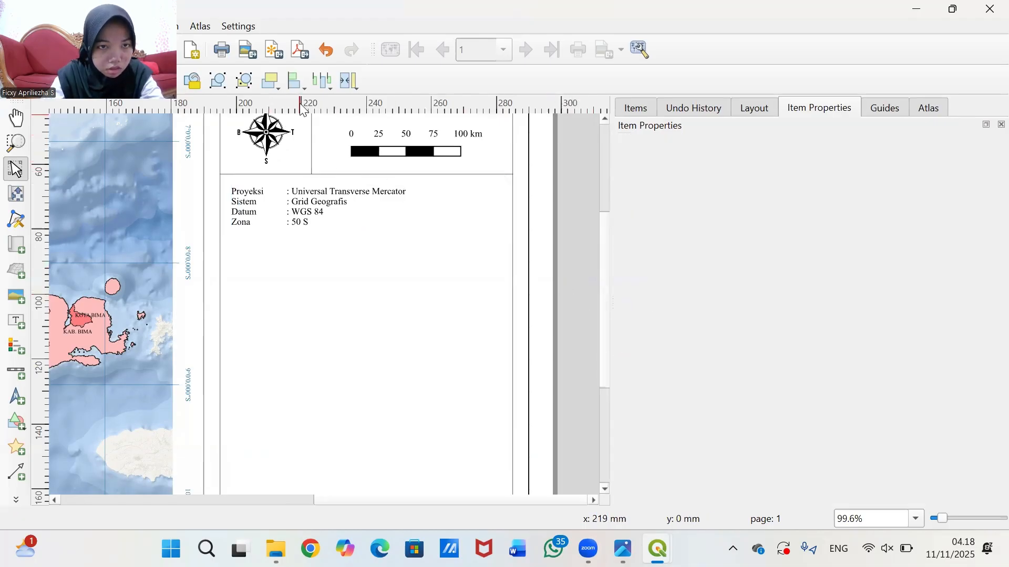
pyautogui.click(322, 53)
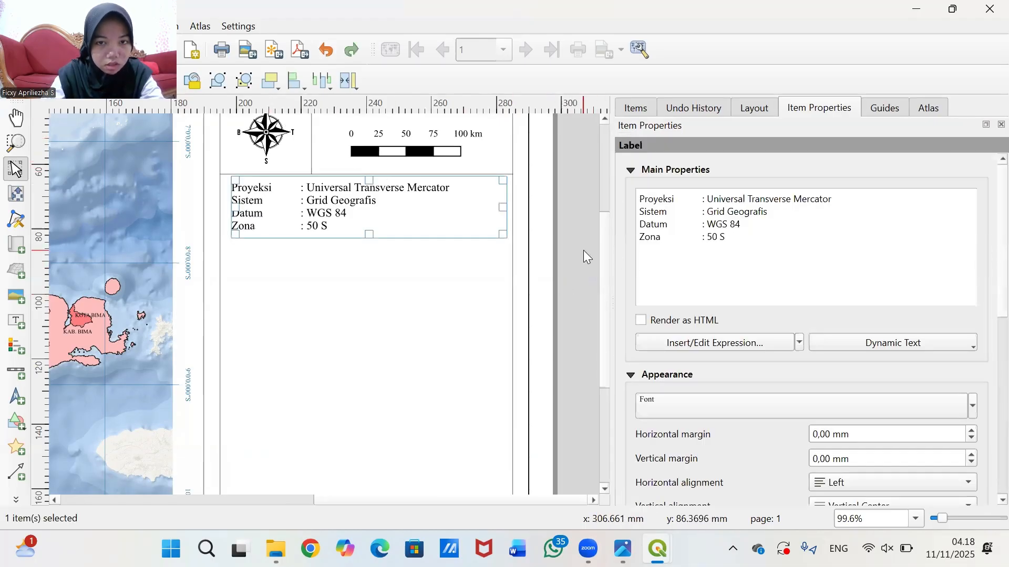
pyautogui.click(565, 249)
pyautogui.click(367, 203)
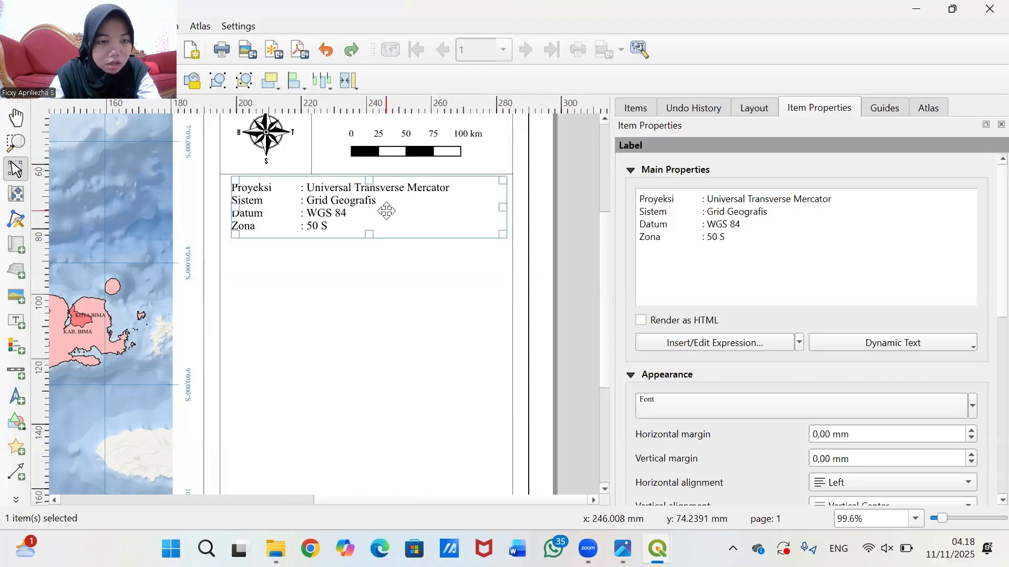
pyautogui.moveTo(386, 212); pyautogui.dragTo(386, 213)
pyautogui.moveTo(500, 213); pyautogui.dragTo(465, 220)
pyautogui.click(564, 216)
pyautogui.click(346, 218)
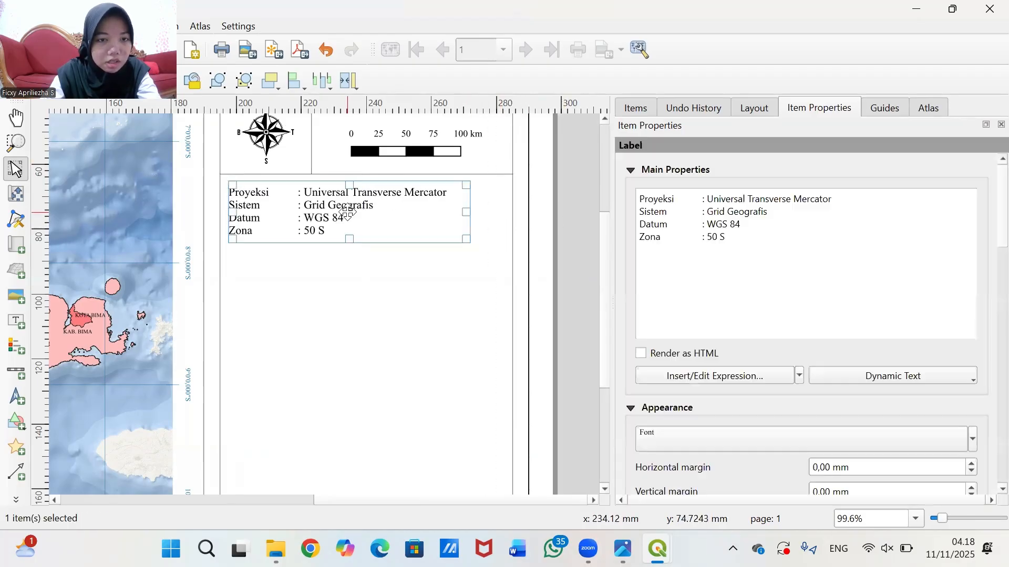
pyautogui.moveTo(346, 218); pyautogui.dragTo(348, 212)
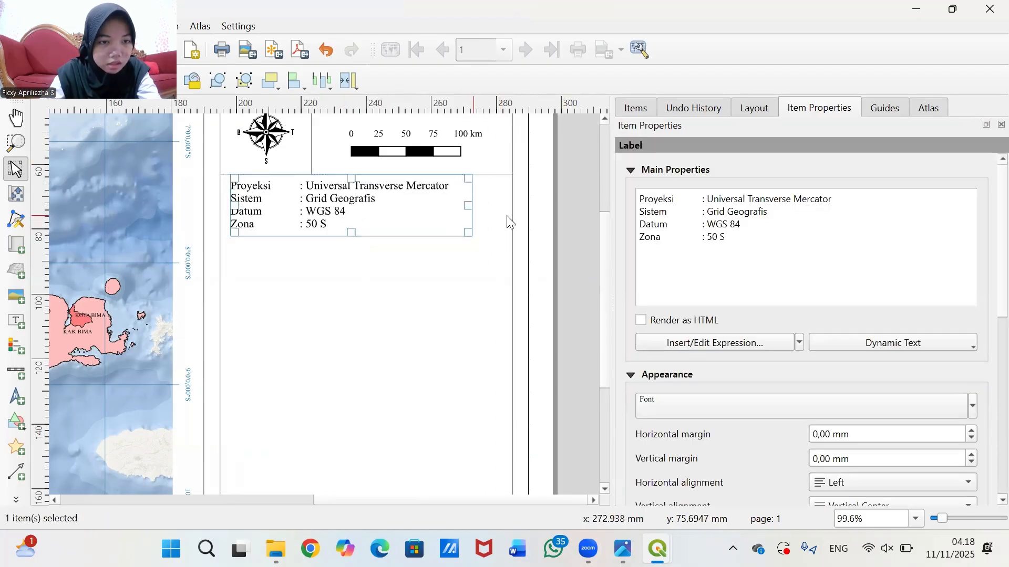
pyautogui.click(563, 220)
pyautogui.scroll(1, 565, 242)
pyautogui.scroll(-2, 558, 245)
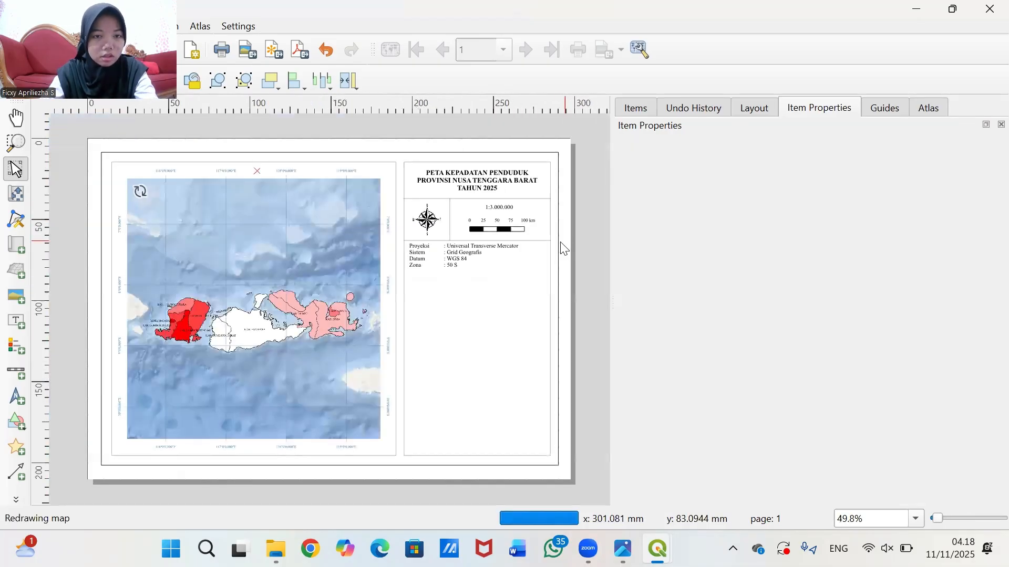
pyautogui.scroll(1, 555, 245)
pyautogui.click(385, 251)
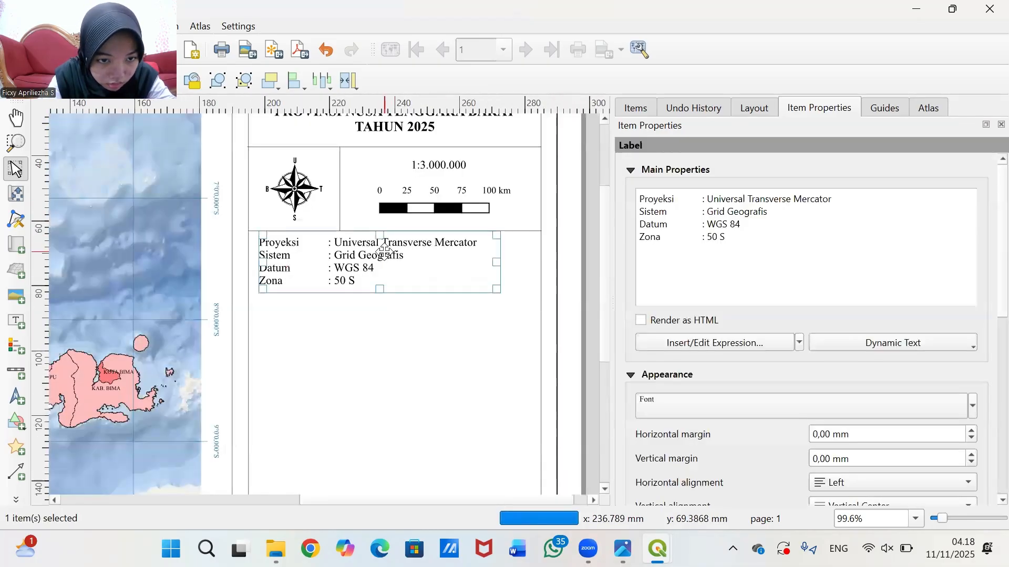
pyautogui.moveTo(379, 289); pyautogui.dragTo(380, 295)
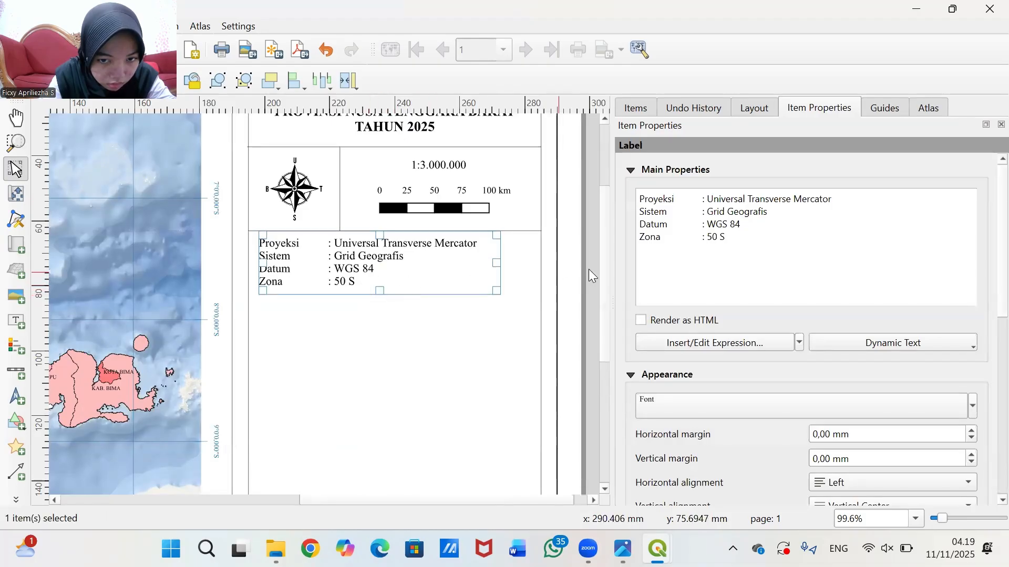
pyautogui.click(587, 268)
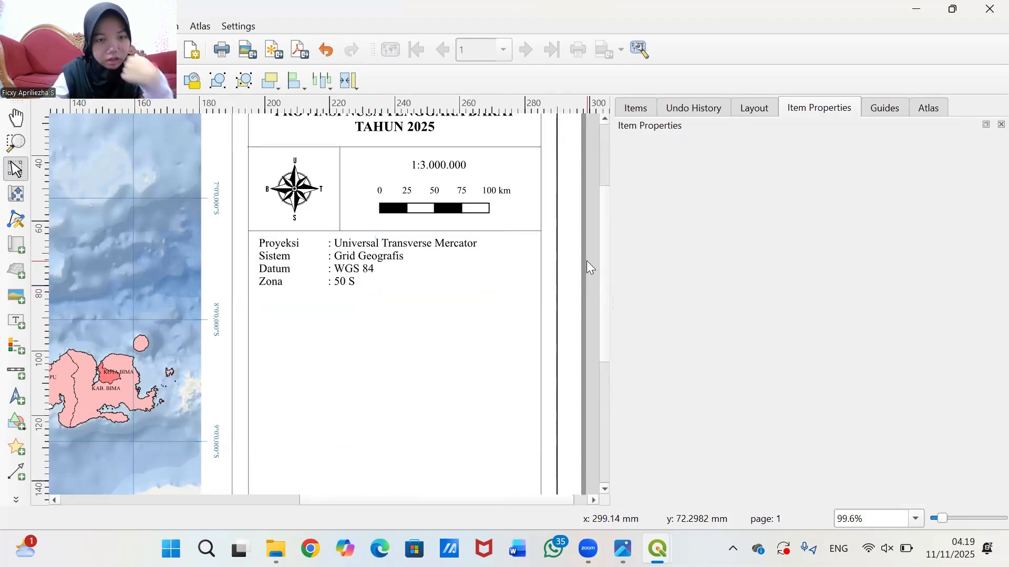
pyautogui.click(351, 233)
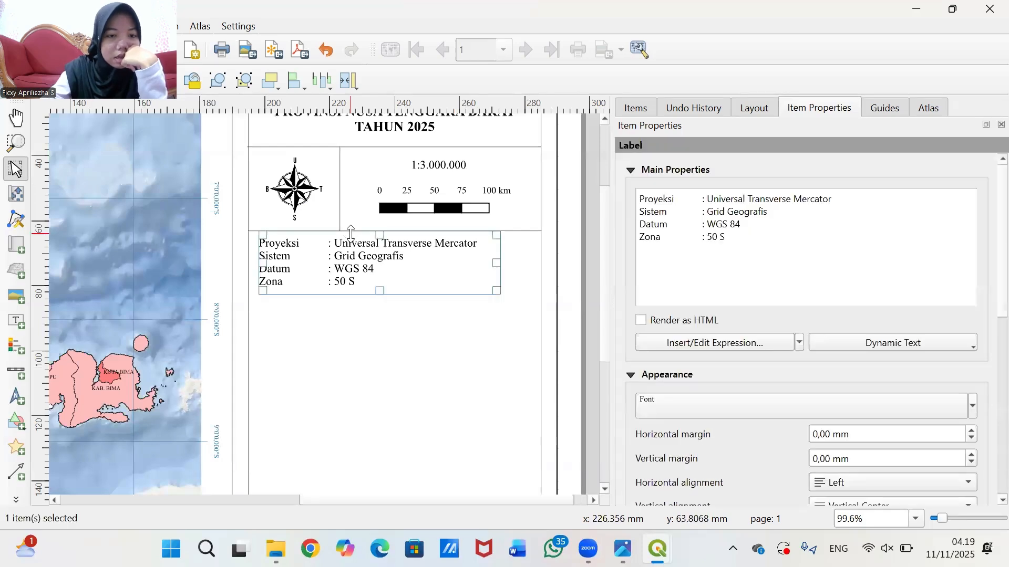
# - Copy the divider line under the scale bar
pyautogui.click(526, 231)
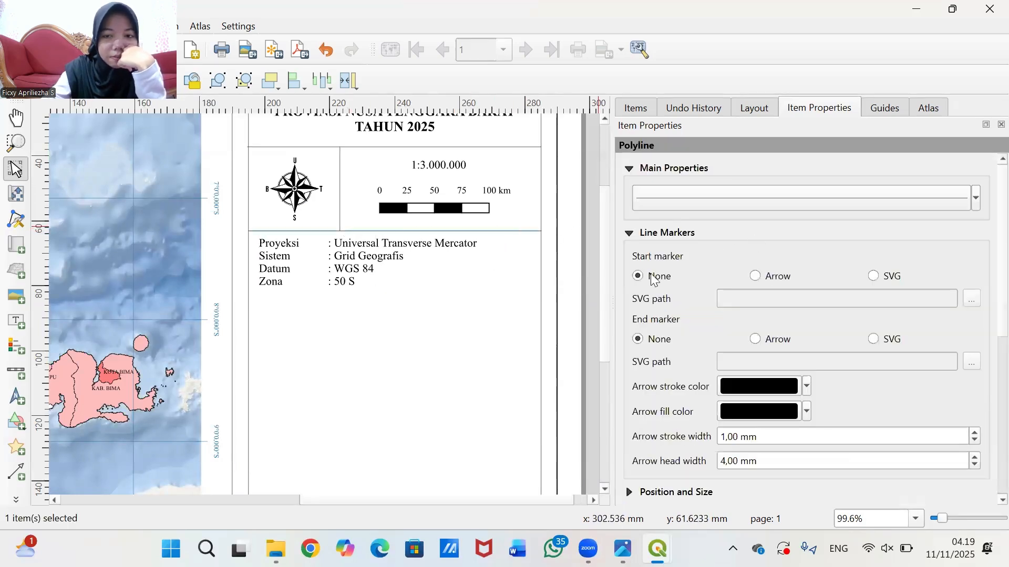
pyautogui.rightClick(489, 233)
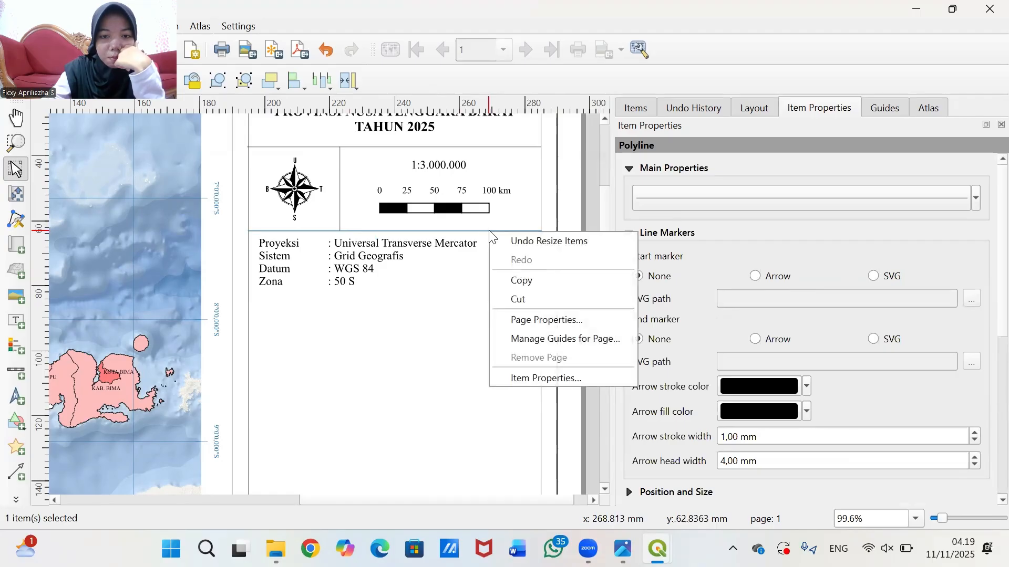
pyautogui.click(515, 281)
pyautogui.rightClick(436, 322)
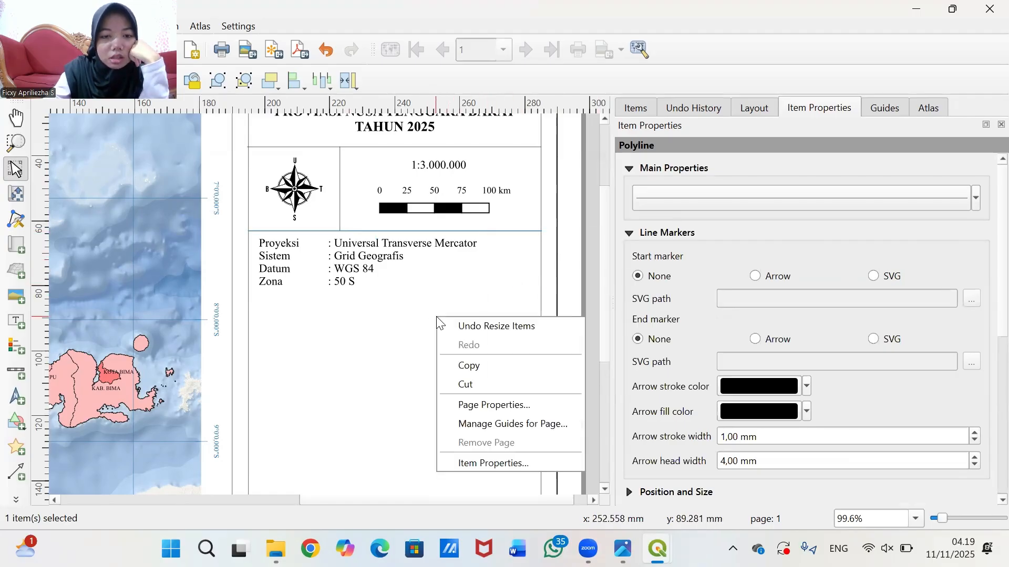
pyautogui.click(590, 272)
pyautogui.rightClick(588, 272)
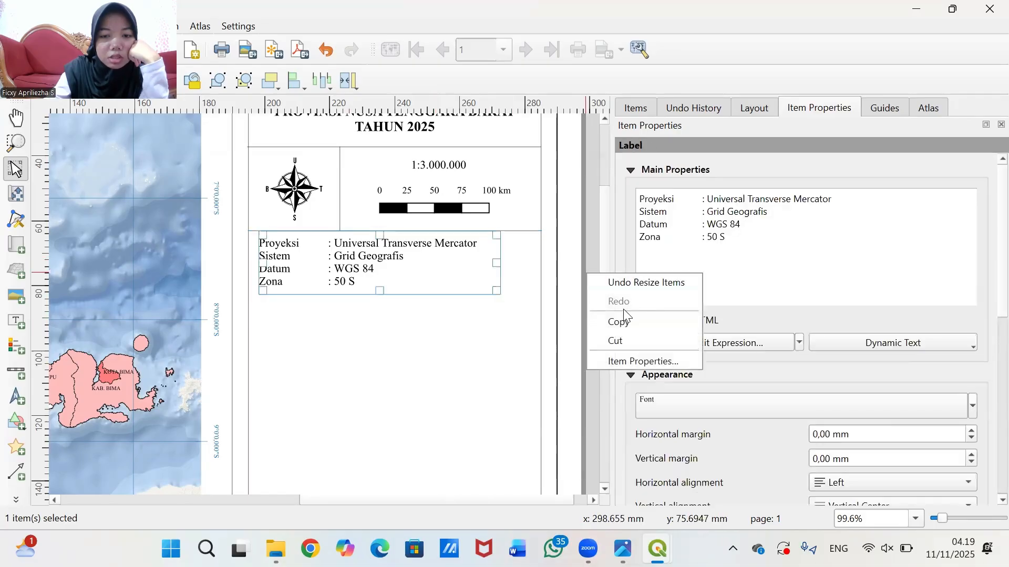
pyautogui.click(584, 387)
# - Paste the divider line and place it under the Zona : 50 S row
pyautogui.rightClick(572, 324)
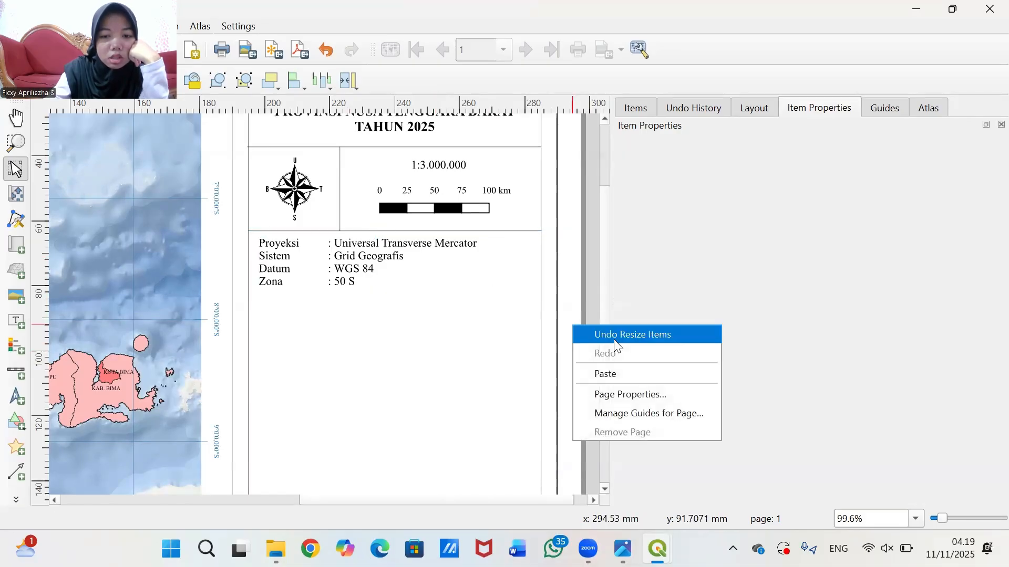
pyautogui.click(613, 374)
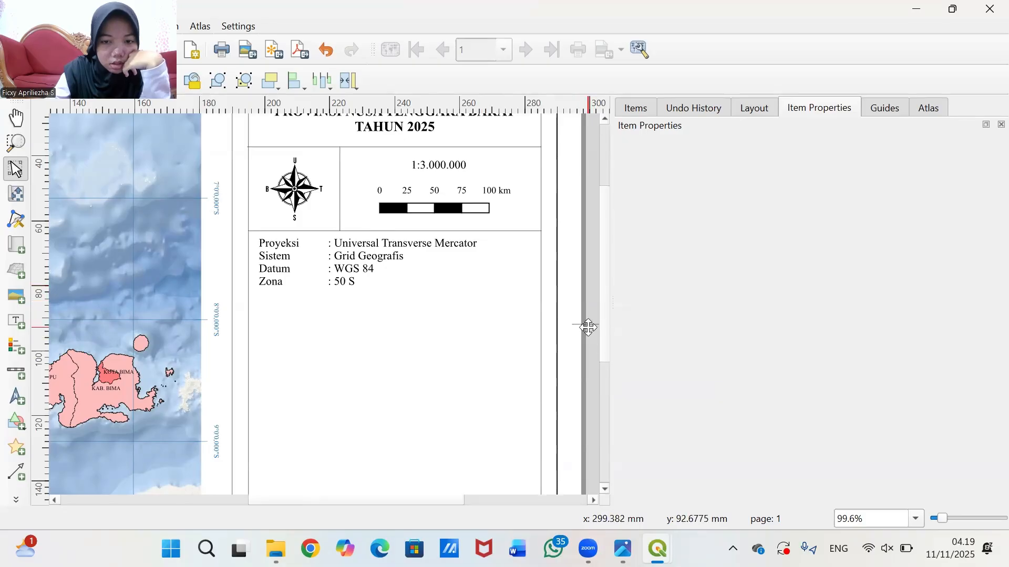
pyautogui.moveTo(584, 325); pyautogui.dragTo(548, 325)
pyautogui.moveTo(400, 320); pyautogui.dragTo(268, 295)
pyautogui.click(582, 250)
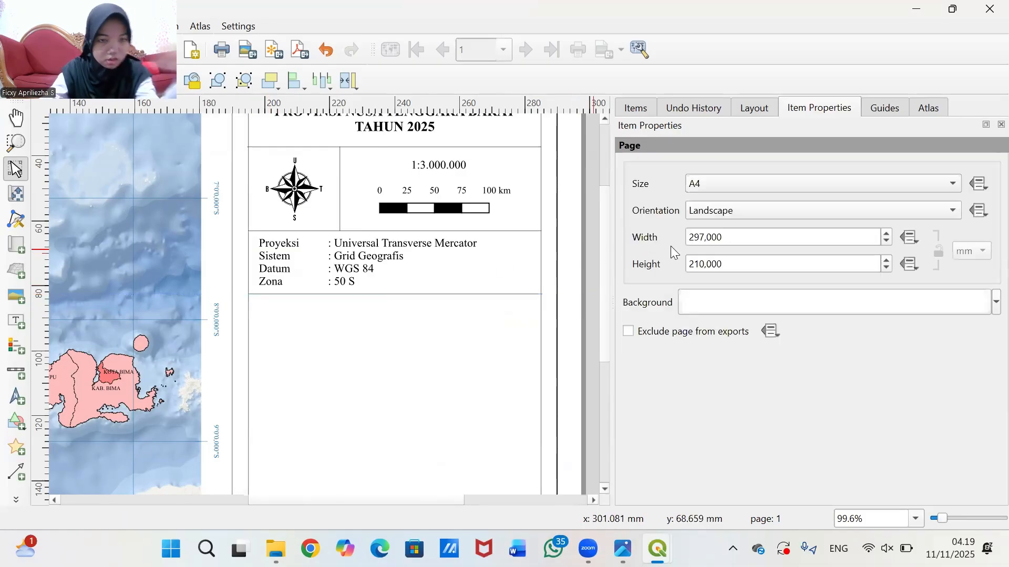
# - Undo the last layout change while checking the line's placement
pyautogui.scroll(1, 604, 273)
pyautogui.scroll(1, 550, 276)
pyautogui.scroll(-2, 550, 268)
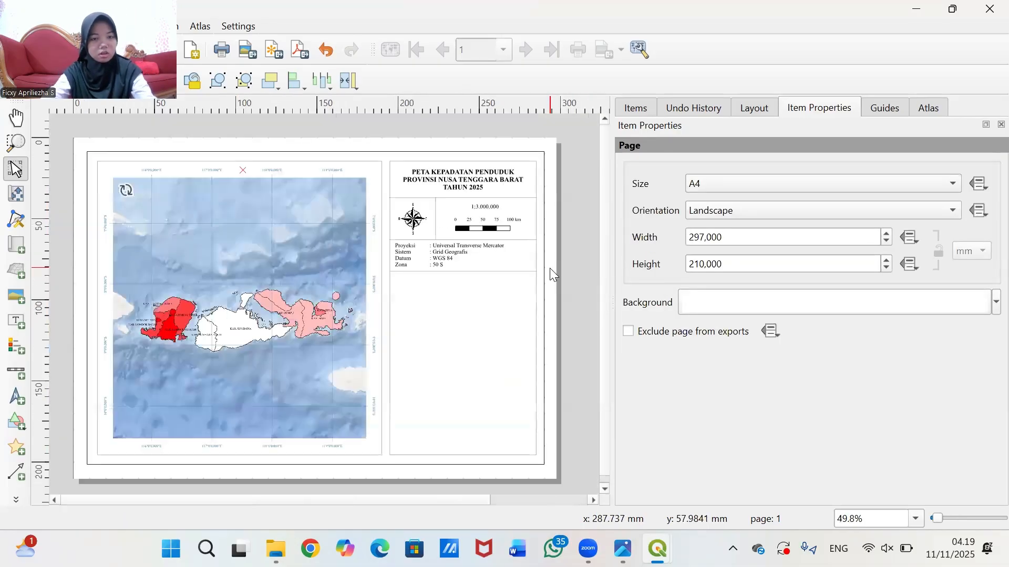
pyautogui.hotkey('ctrl', 'z')
pyautogui.scroll(1, 580, 284)
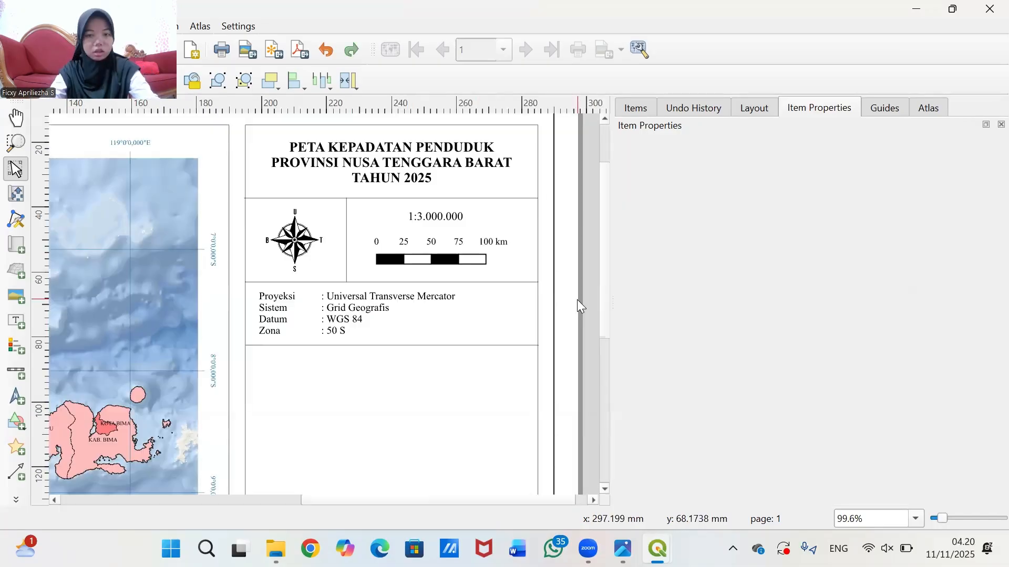
pyautogui.scroll(-1, 574, 300)
pyautogui.scroll(1, 549, 299)
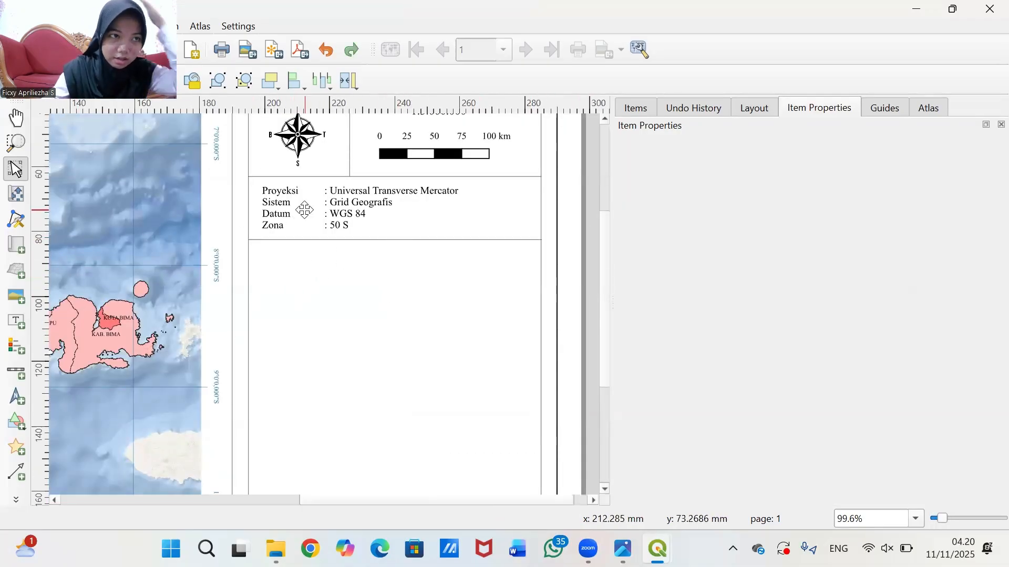
# - Draw a legend box below the projection info and remove ESRI Ocean from it
pyautogui.click(9, 344)
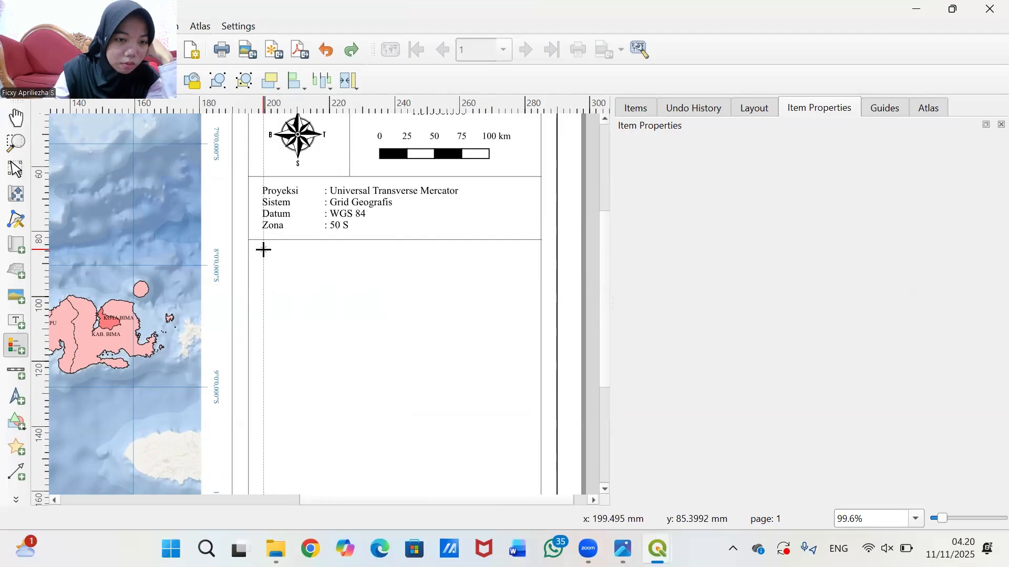
pyautogui.moveTo(258, 250); pyautogui.dragTo(527, 394)
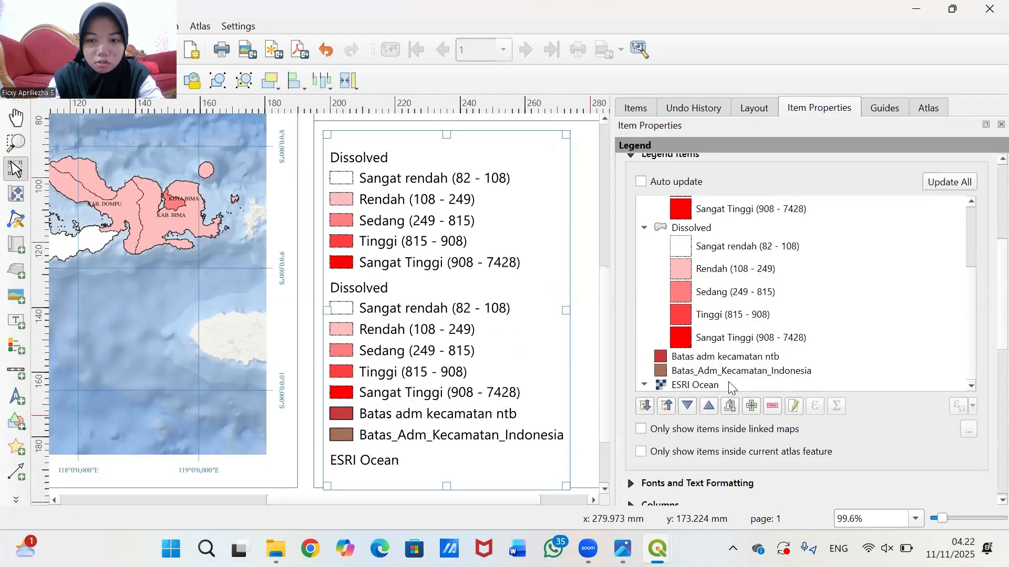
pyautogui.click(729, 384)
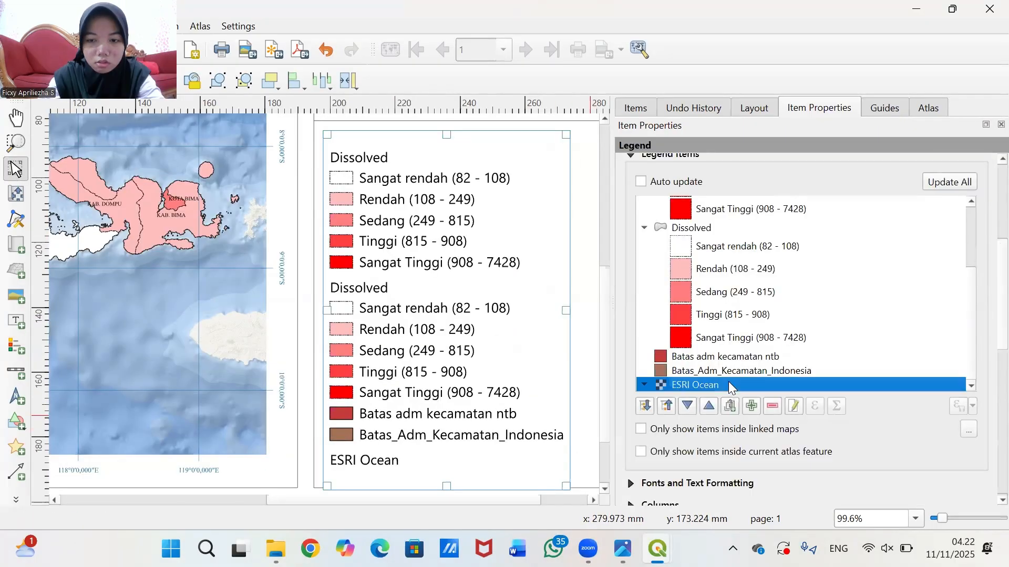
pyautogui.click(772, 408)
# - Remove both boundary layers and the duplicate Dissolved group from the legend
pyautogui.click(760, 384)
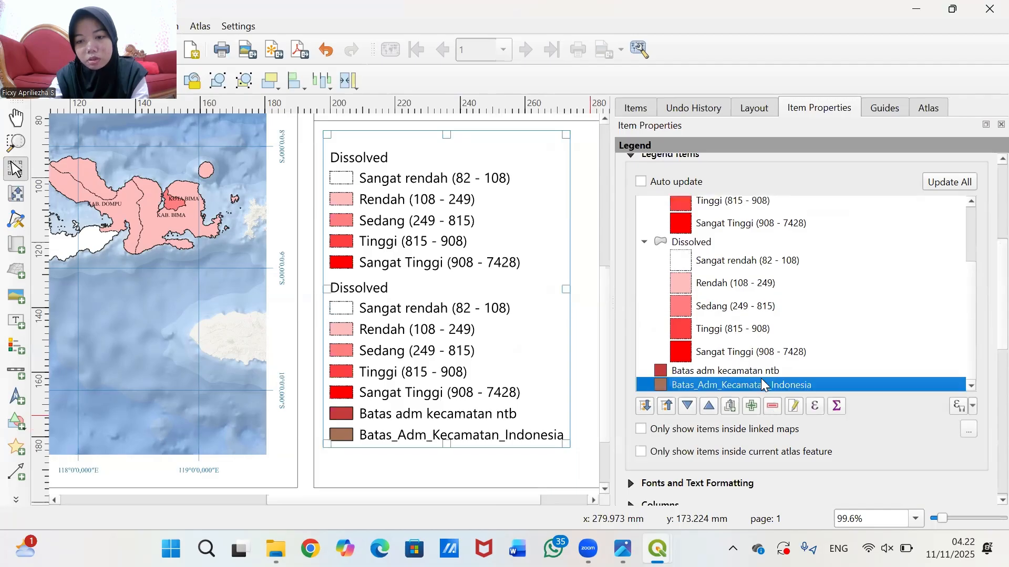
pyautogui.click(772, 407)
pyautogui.click(772, 407)
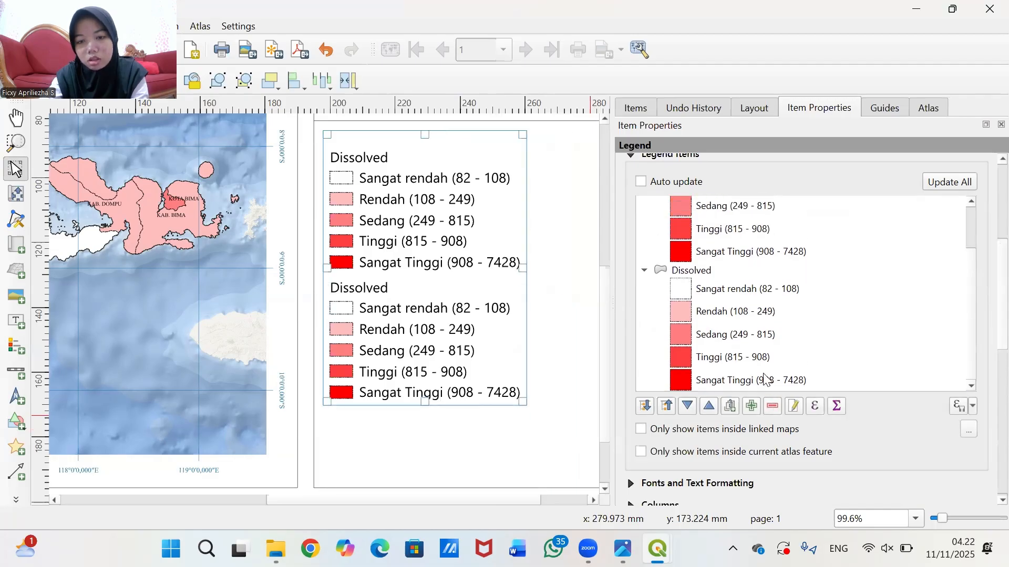
pyautogui.click(765, 383)
pyautogui.moveTo(765, 384); pyautogui.dragTo(736, 271)
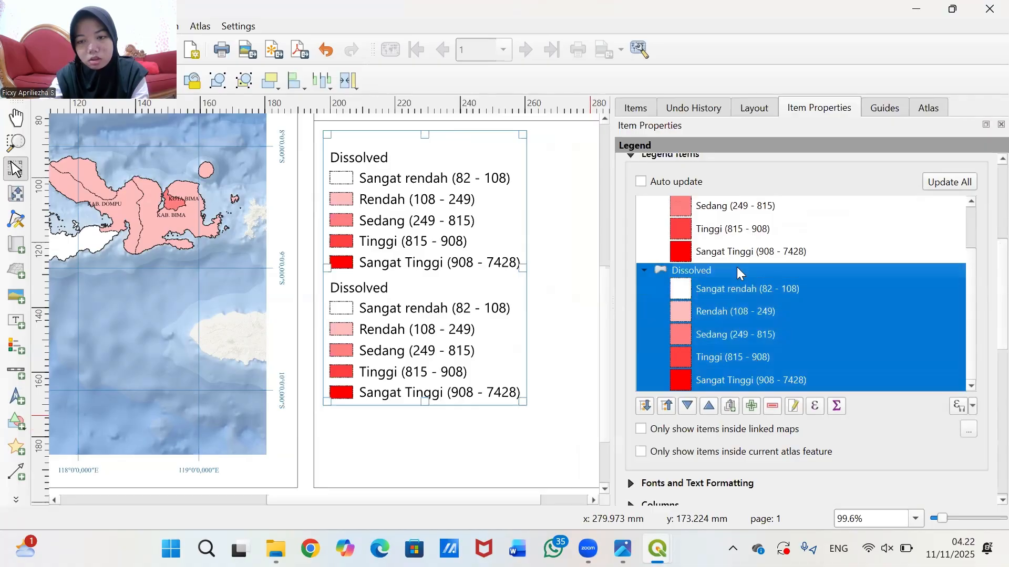
pyautogui.click(773, 406)
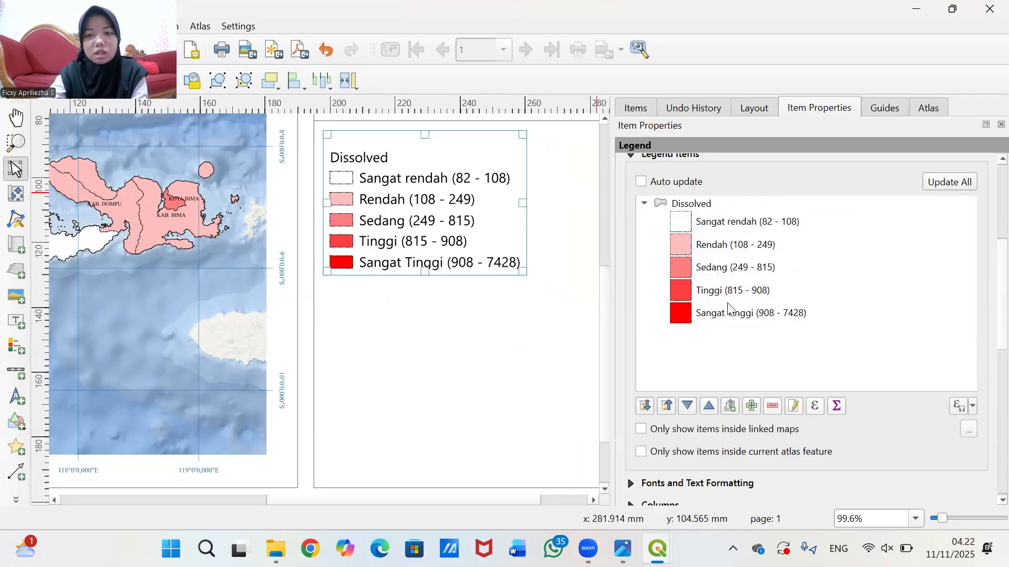
# - Replace the Dissolved group label in Legend Items with 'Kepadatan Penduduk (Jiwa/Km2)'
pyautogui.scroll(1, 728, 308)
pyautogui.click(712, 253)
pyautogui.doubleClick(710, 251)
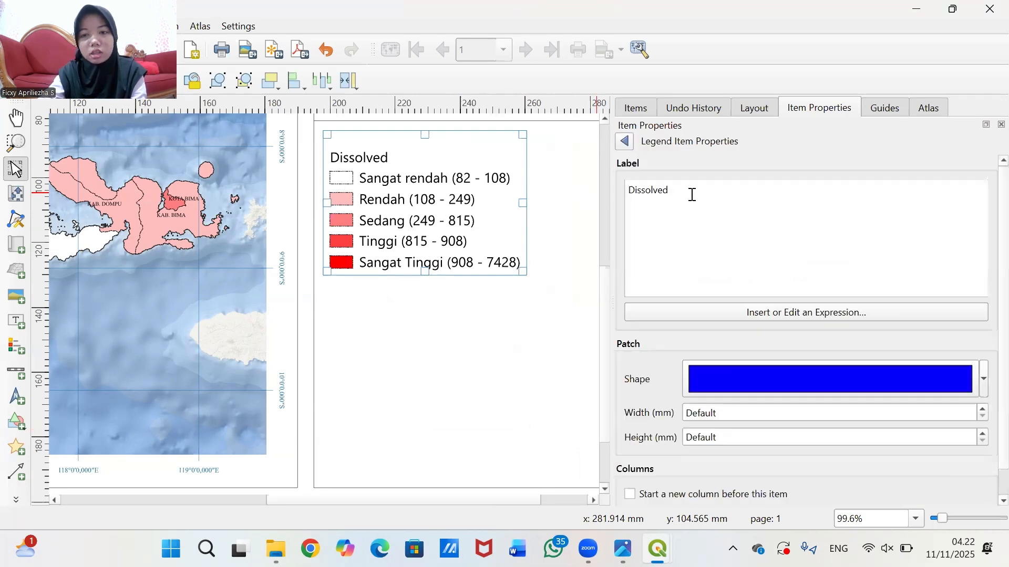
pyautogui.press('BackSpace')
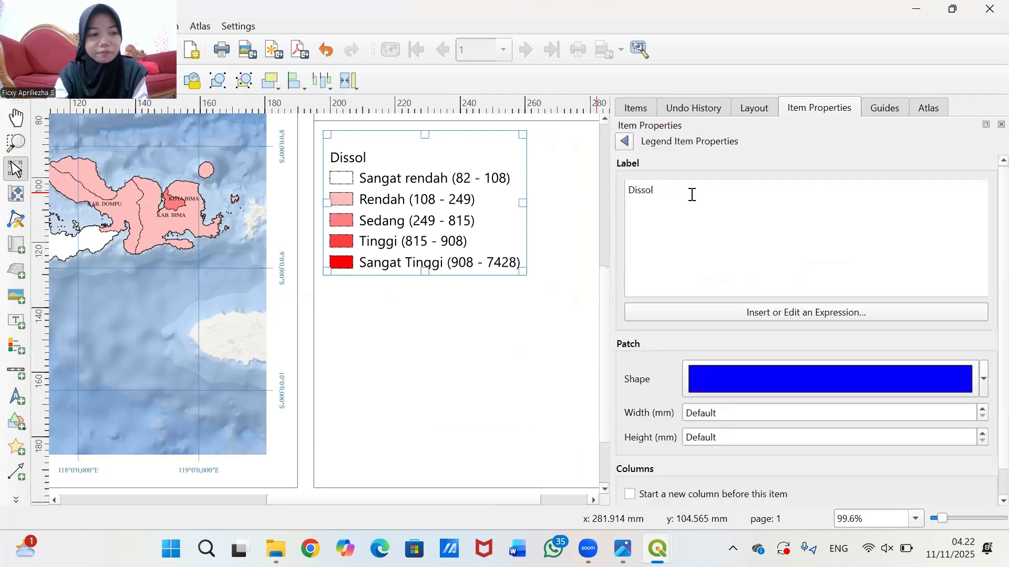
pyautogui.press('BackSpace')
pyautogui.press('BackSpace')
pyautogui.press('BackSpace')
pyautogui.press('BackSpace')
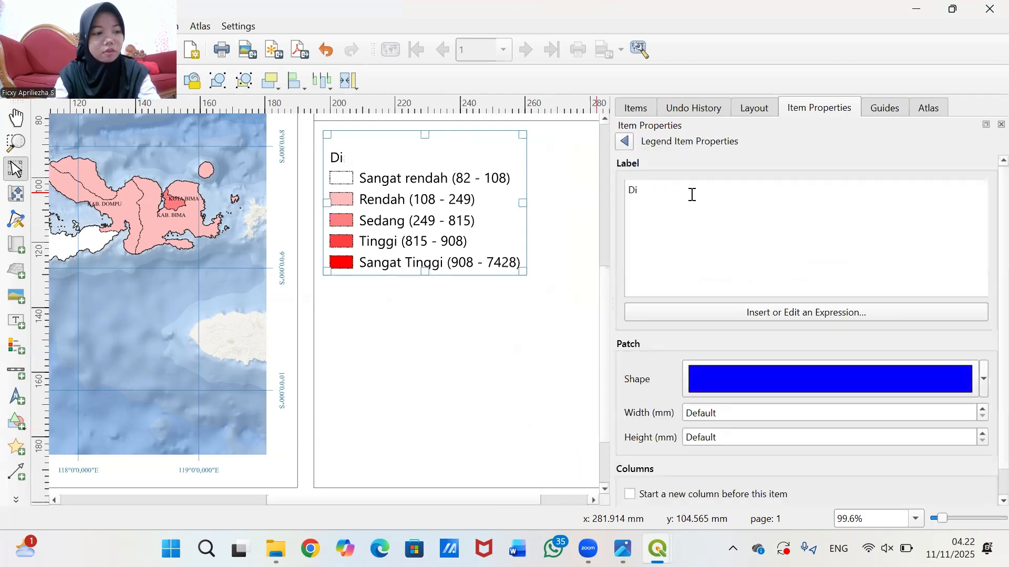
pyautogui.press('BackSpace')
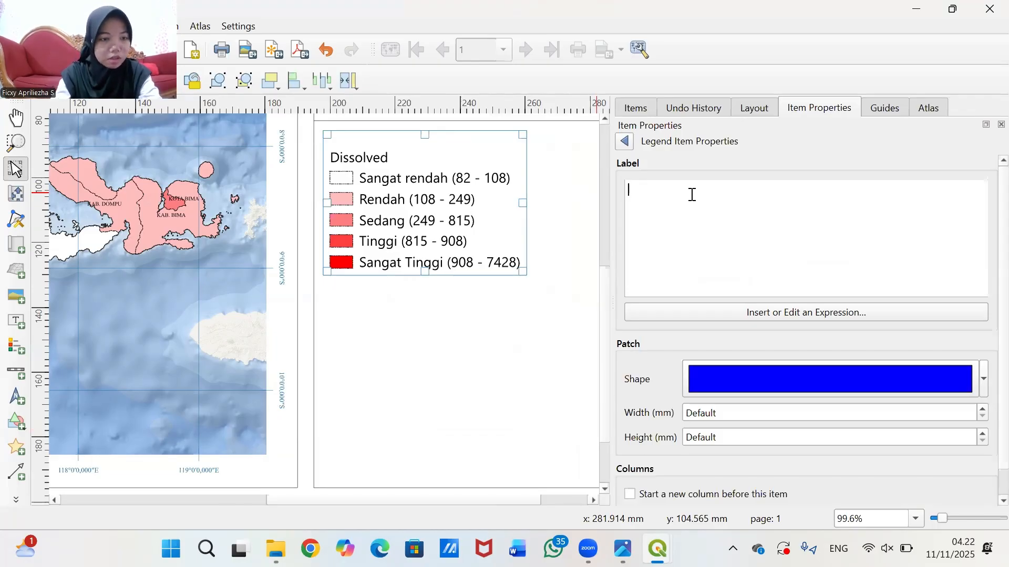
pyautogui.write('K')
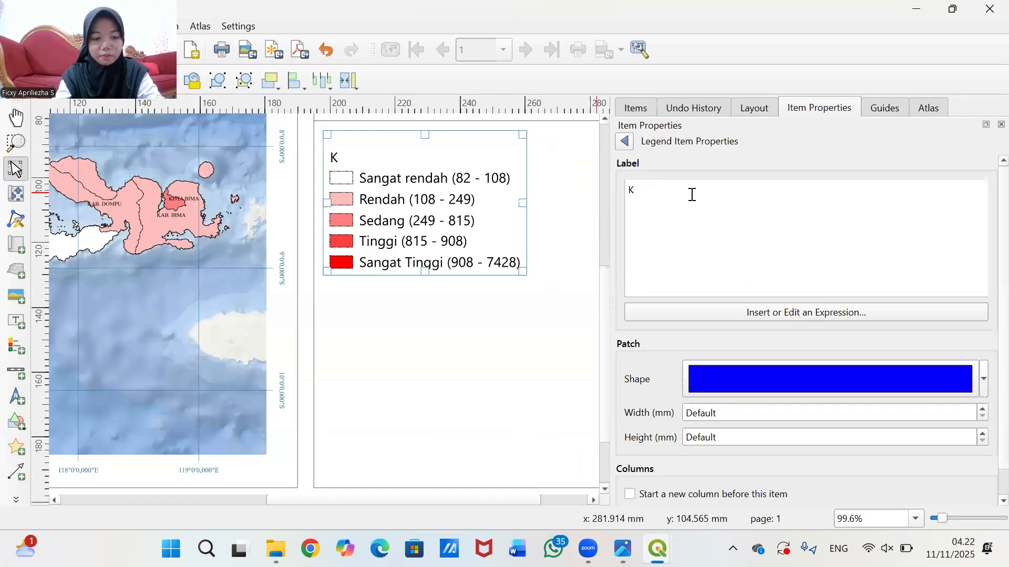
pyautogui.write('epadata')
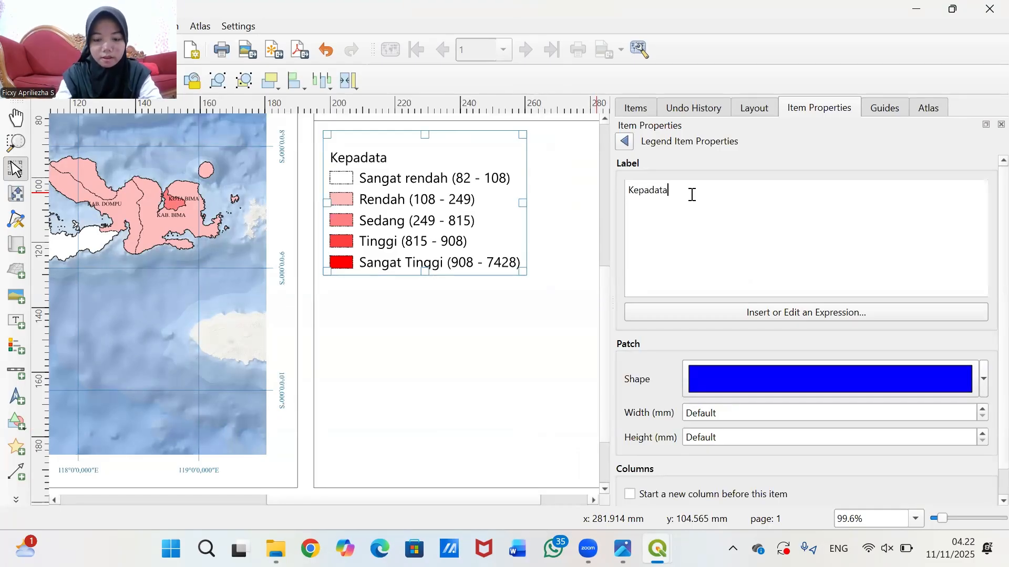
pyautogui.write('n Pe')
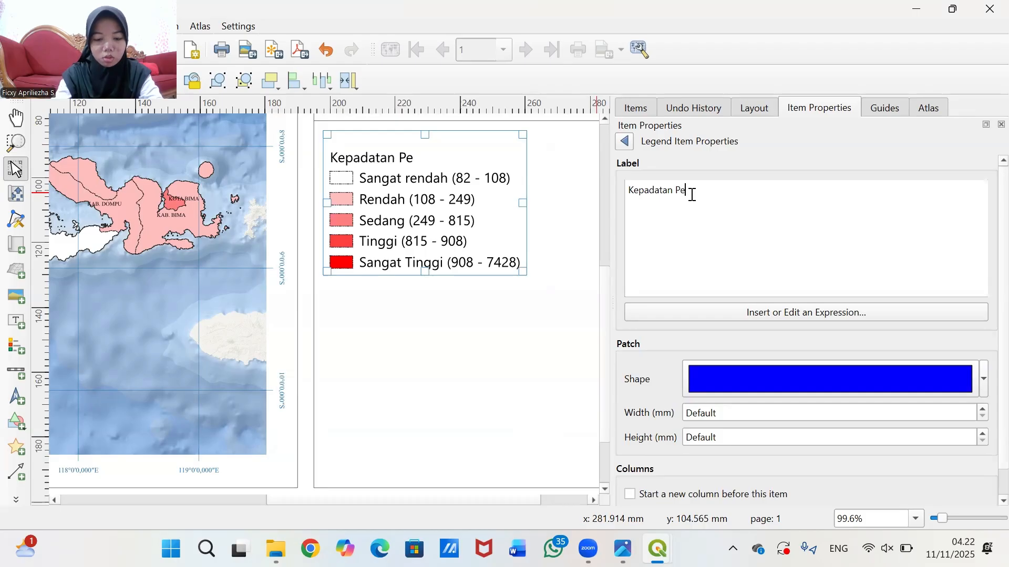
pyautogui.write('nduduk (Jiwa/Km')
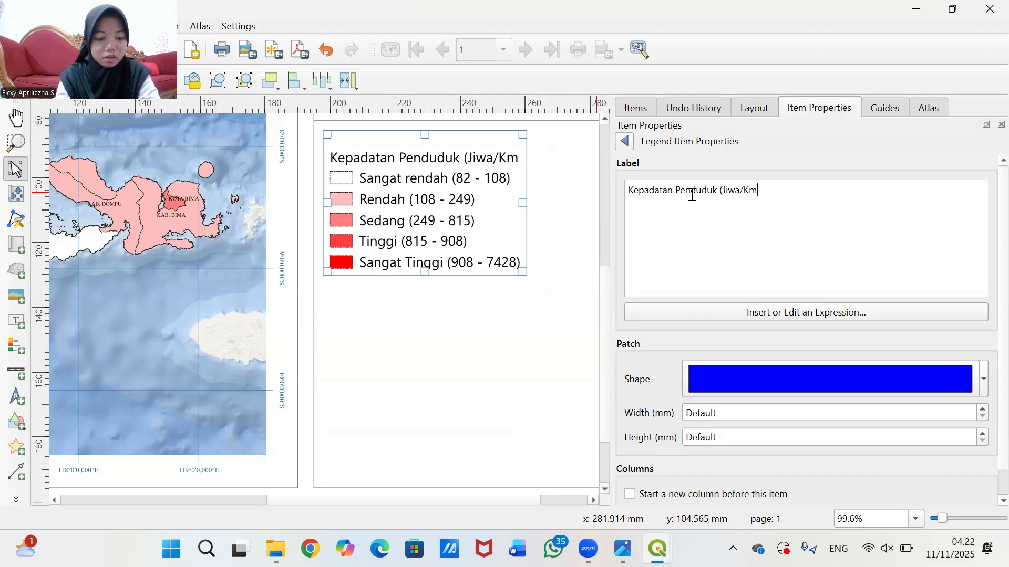
pyautogui.write('@')
pyautogui.press('BackSpace')
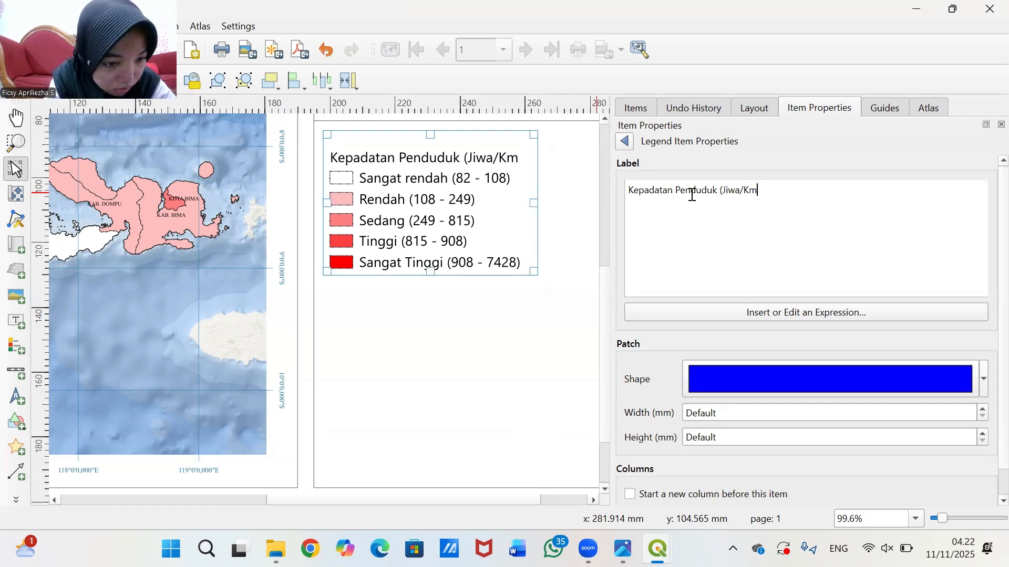
pyautogui.write('2')
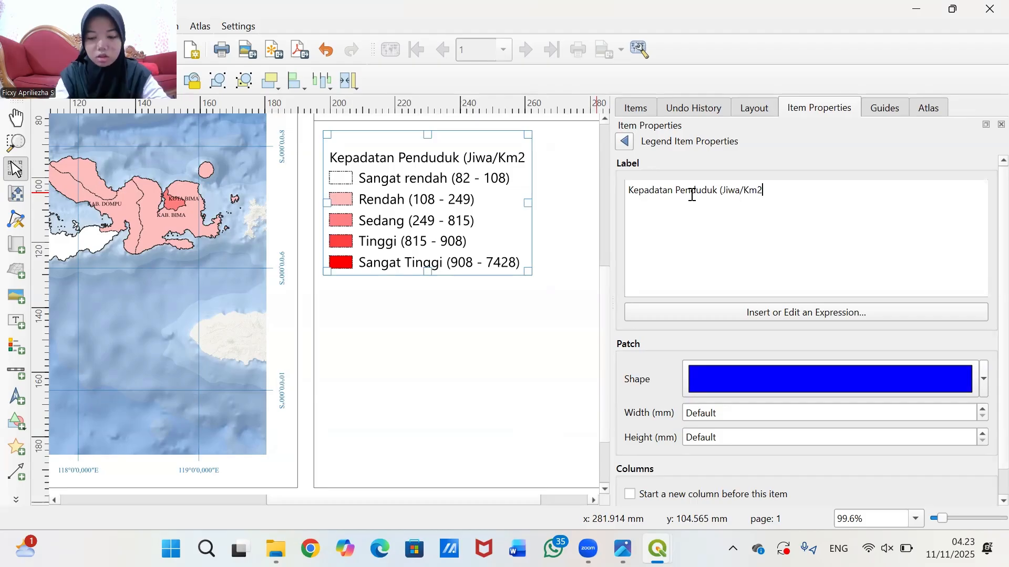
pyautogui.write(')')
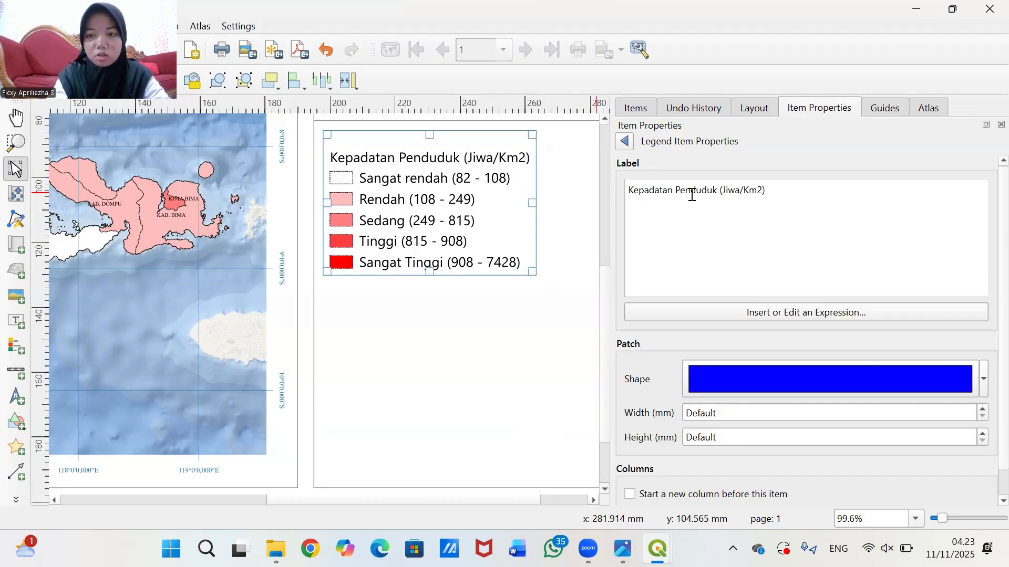
# - Set the legend's subgroup heading font to Times New Roman
pyautogui.click(625, 141)
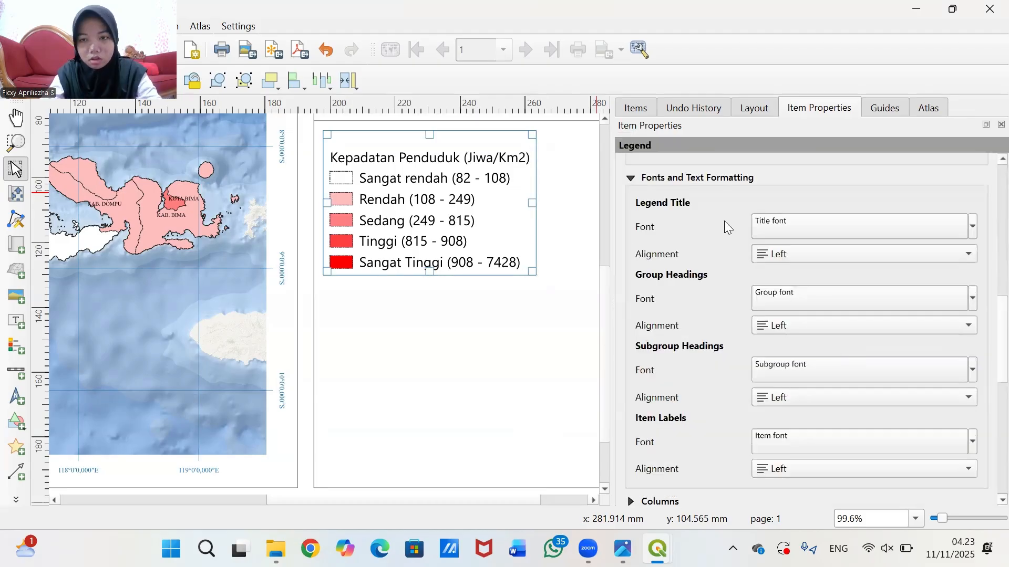
pyautogui.scroll(-1, 665, 318)
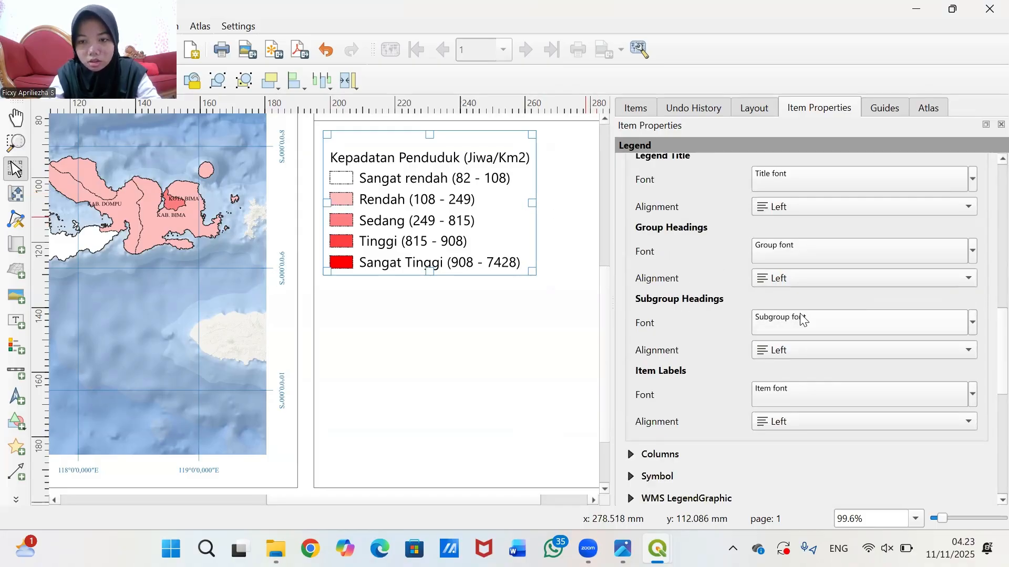
pyautogui.click(940, 314)
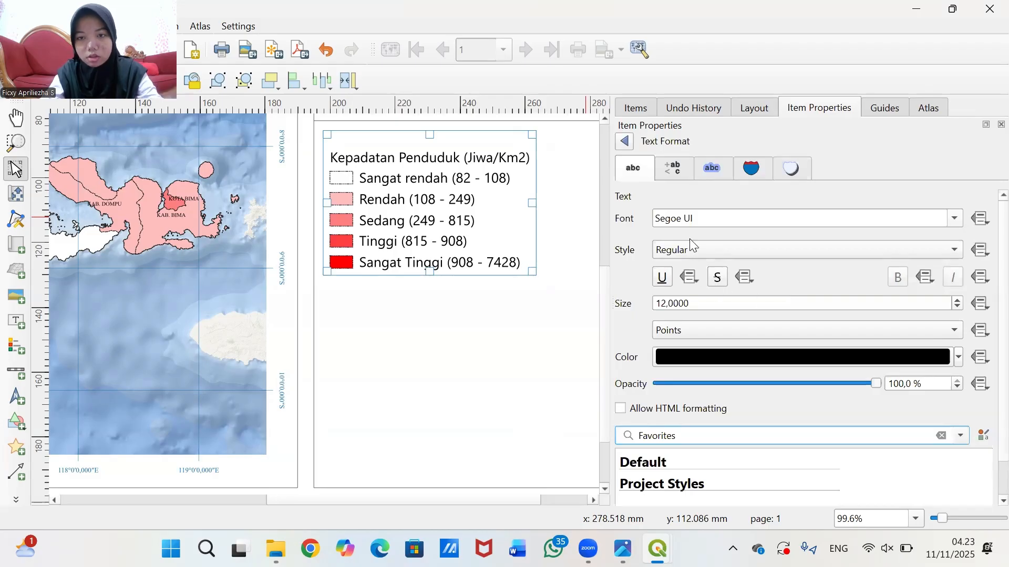
pyautogui.tripleClick(711, 220)
pyautogui.write('Tah')
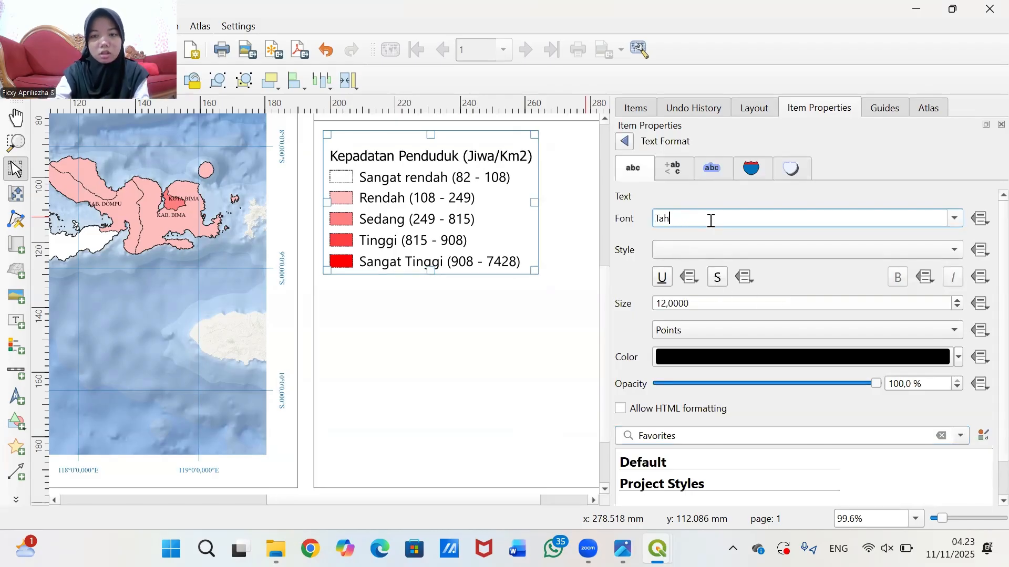
pyautogui.write('omaimes ')
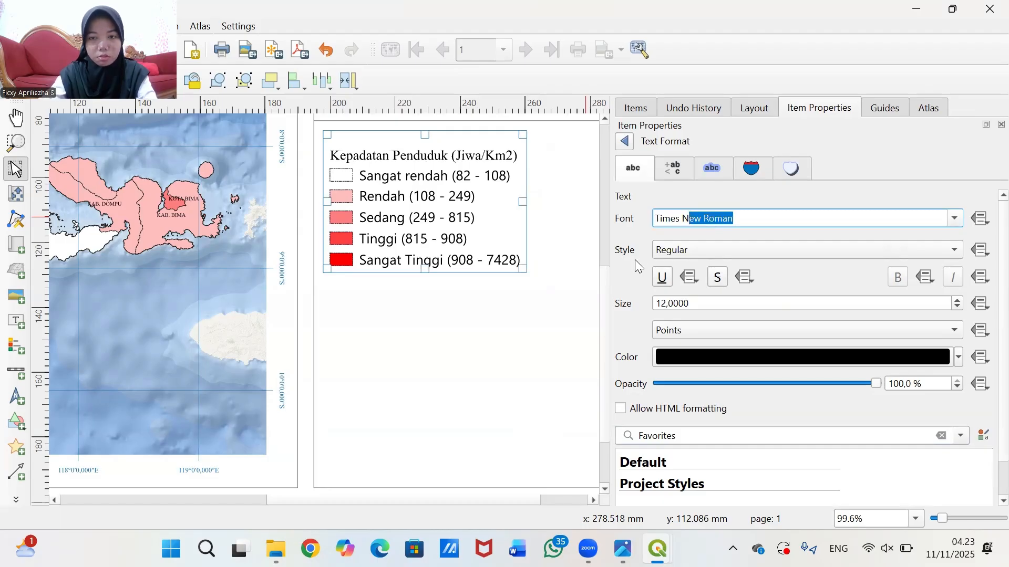
pyautogui.write('N')
pyautogui.press('Return')
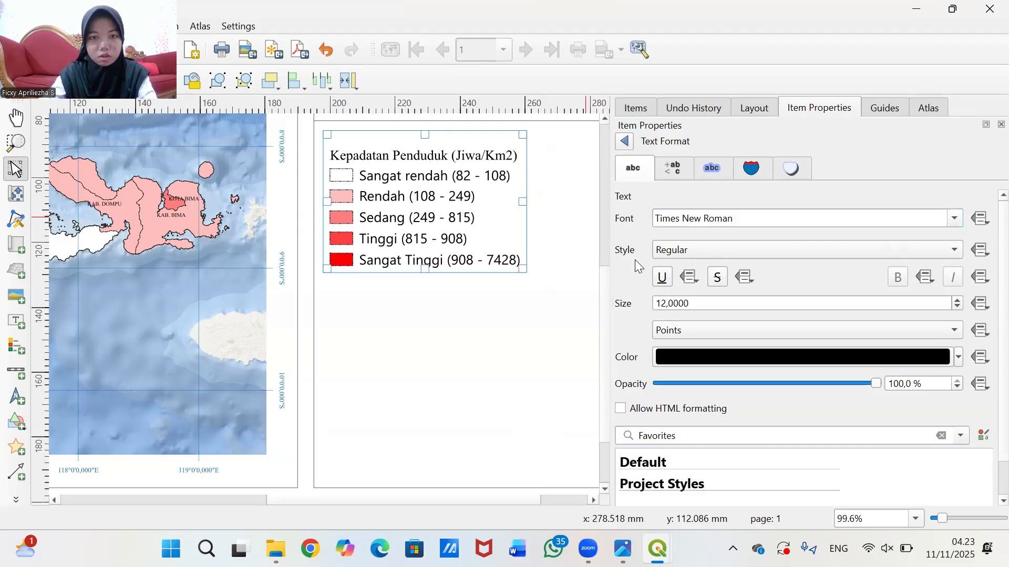
# - Make the subgroup heading Bold at 10 pt
pyautogui.click(699, 254)
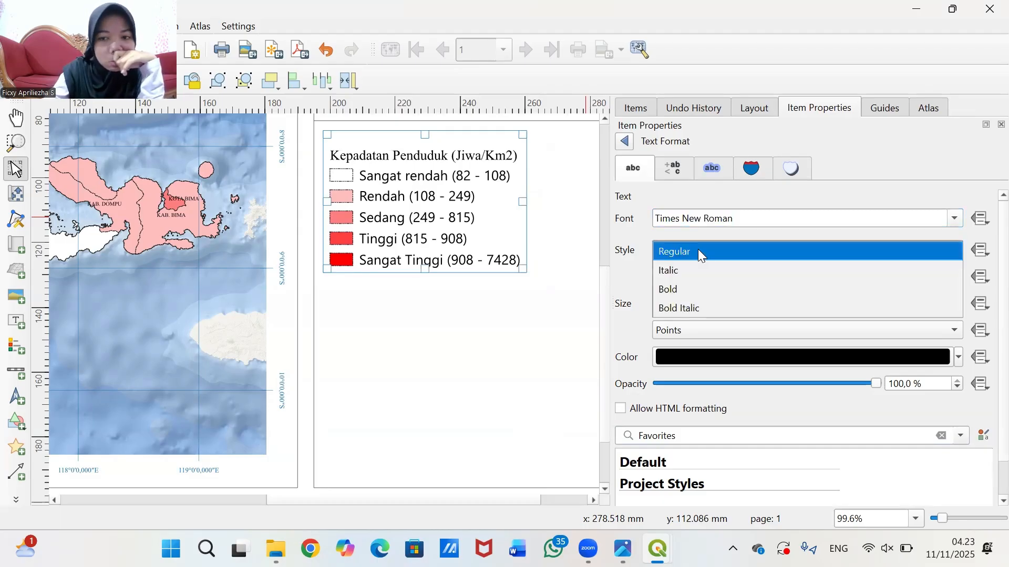
pyautogui.click(685, 289)
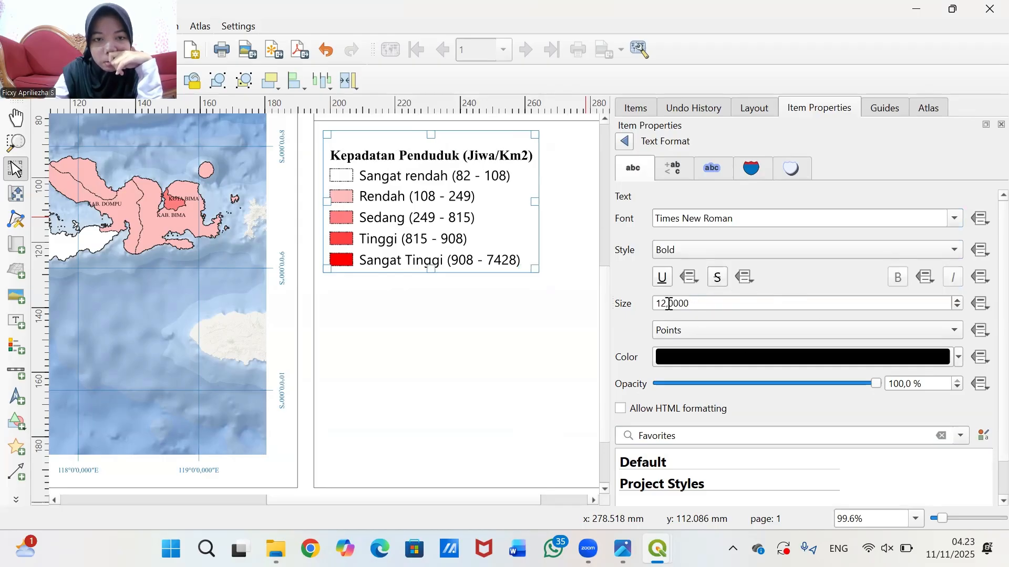
pyautogui.scroll(-1, 564, 279)
pyautogui.scroll(1, 563, 278)
pyautogui.scroll(-1, 494, 305)
pyautogui.click(688, 304)
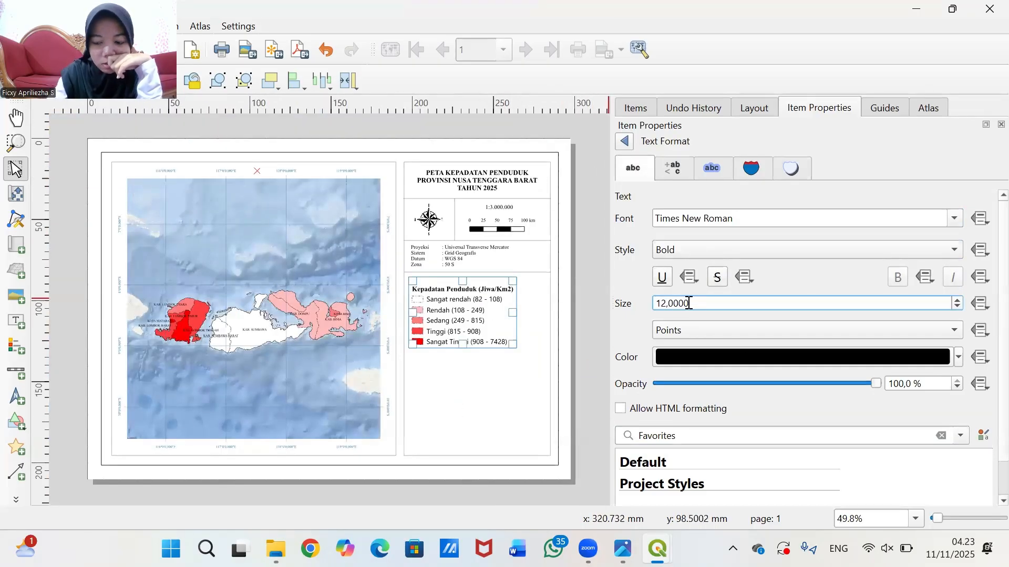
pyautogui.press('BackSpace')
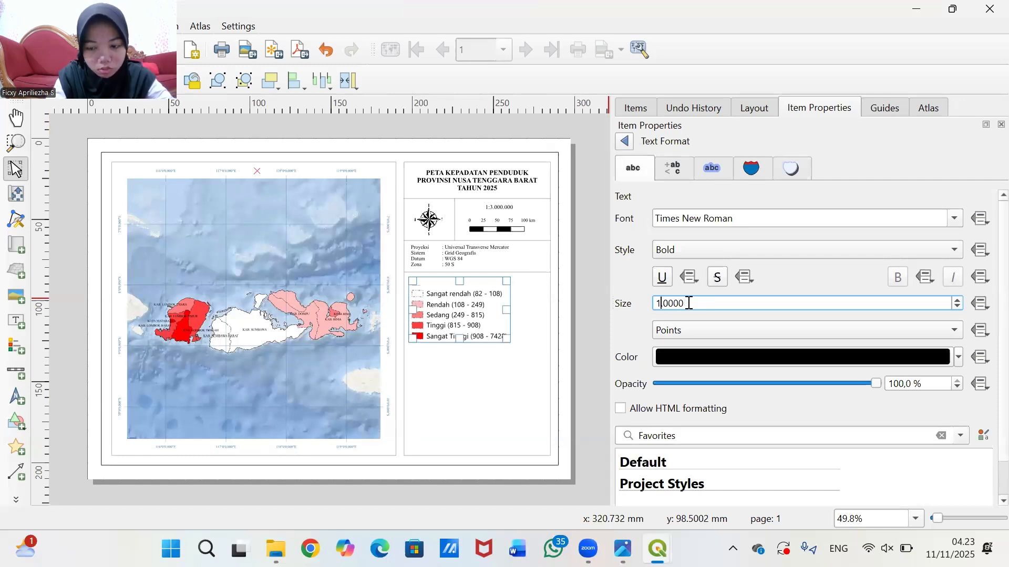
pyautogui.write('0')
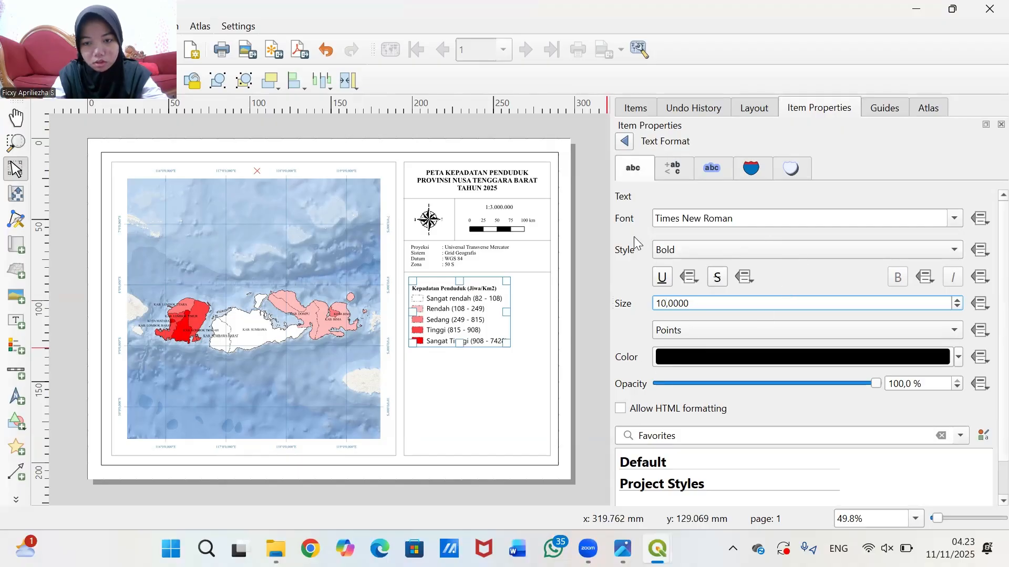
pyautogui.click(625, 143)
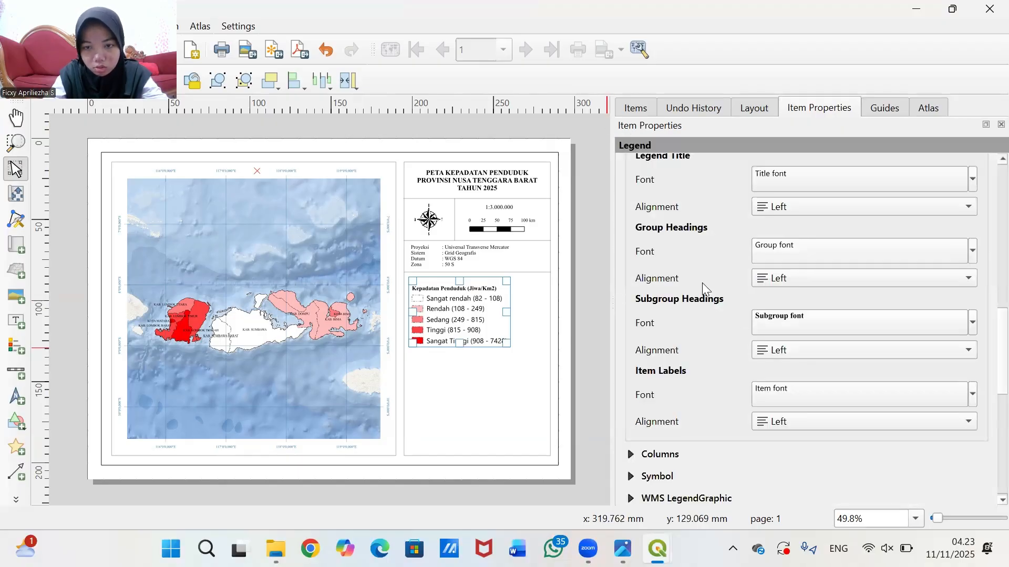
# - Set the legend's item label font to Times New Roman
pyautogui.click(786, 391)
pyautogui.click(711, 217)
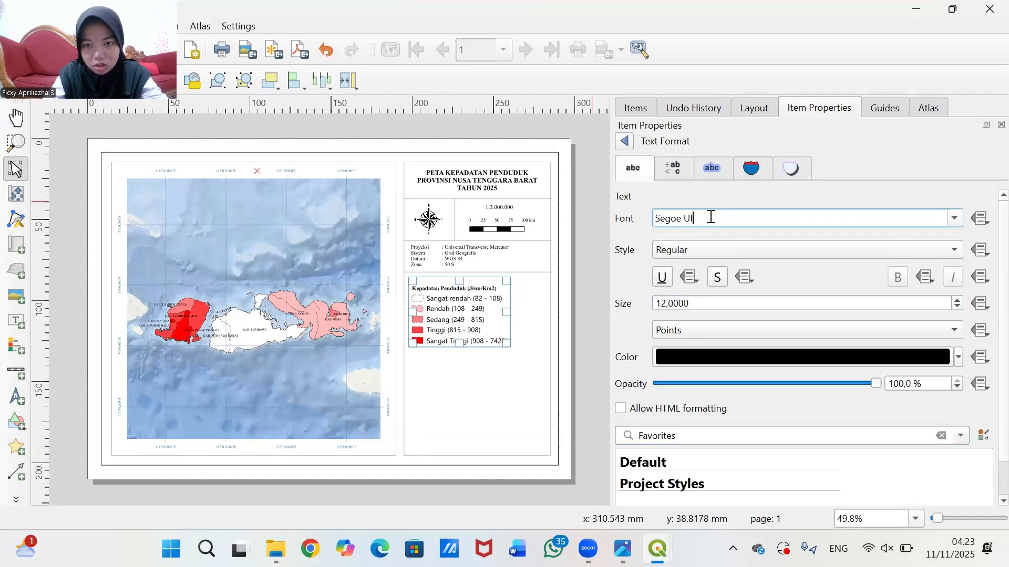
pyautogui.hotkey('ctrl', 'a')
pyautogui.write('Tahom')
pyautogui.write('imes')
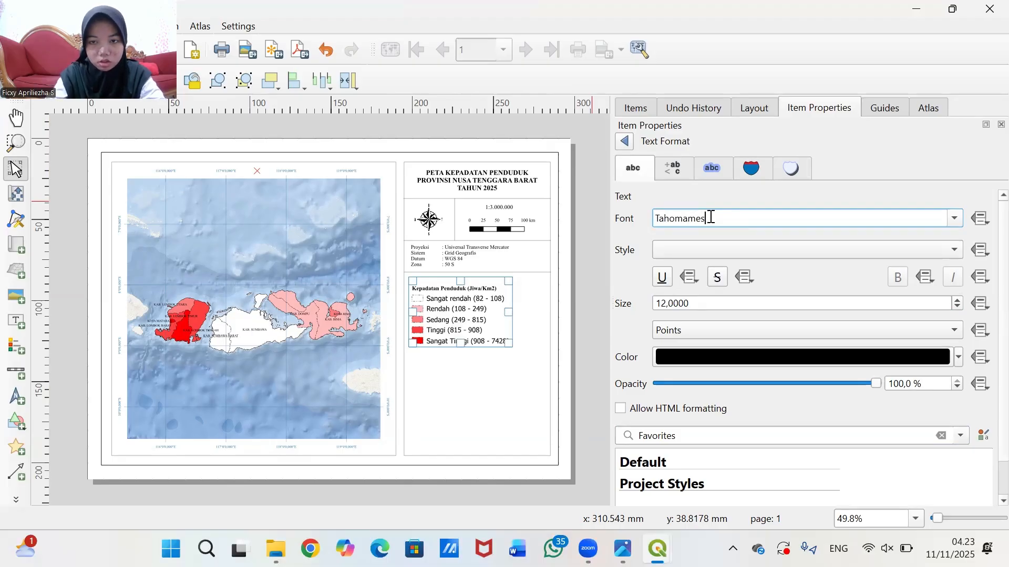
pyautogui.hotkey('ctrl', 'a')
pyautogui.write('Times New Roman')
# - Set the legend item label size to 9 pt
pyautogui.click(752, 301)
pyautogui.hotkey('ctrl', 'a')
pyautogui.write('19')
pyautogui.press('BackSpace')
pyautogui.press('BackSpace')
pyautogui.write('8')
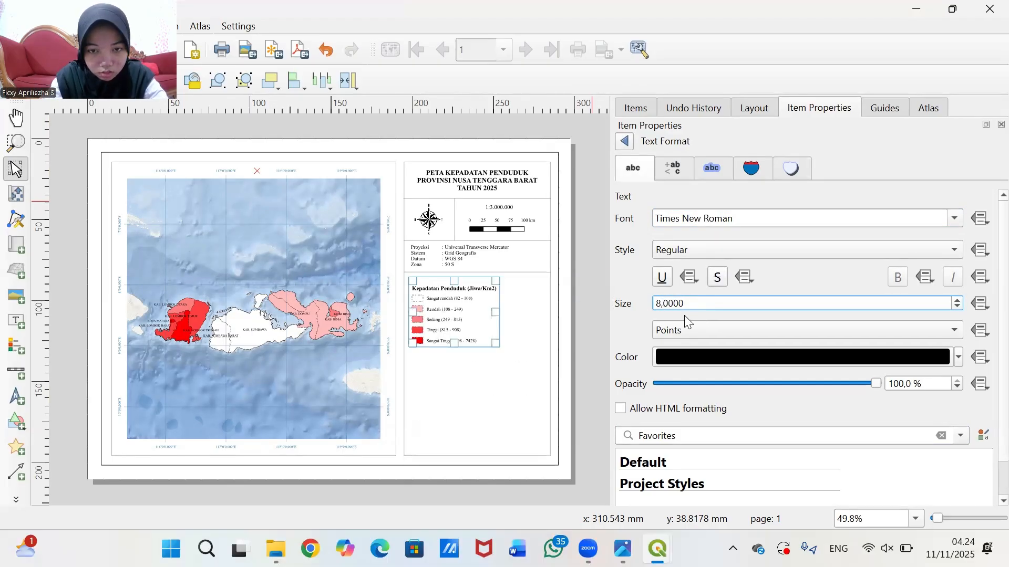
pyautogui.scroll(1, 548, 280)
pyautogui.click(667, 303)
pyautogui.press('BackSpace')
pyautogui.write('9')
pyautogui.press('BackSpace')
pyautogui.click(596, 311)
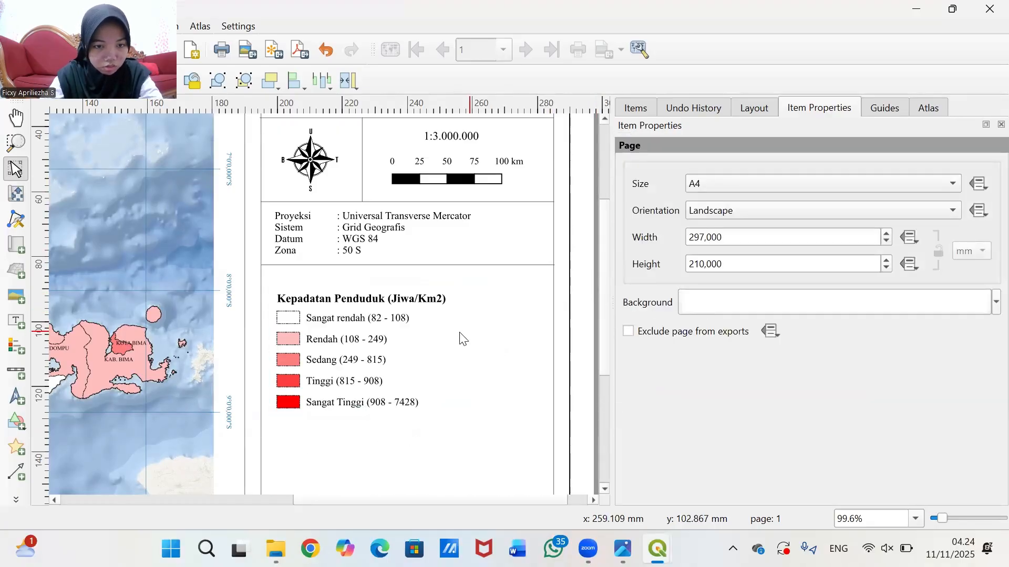
# - Tighten the legend's subgroup heading and symbol spacing values
pyautogui.click(357, 341)
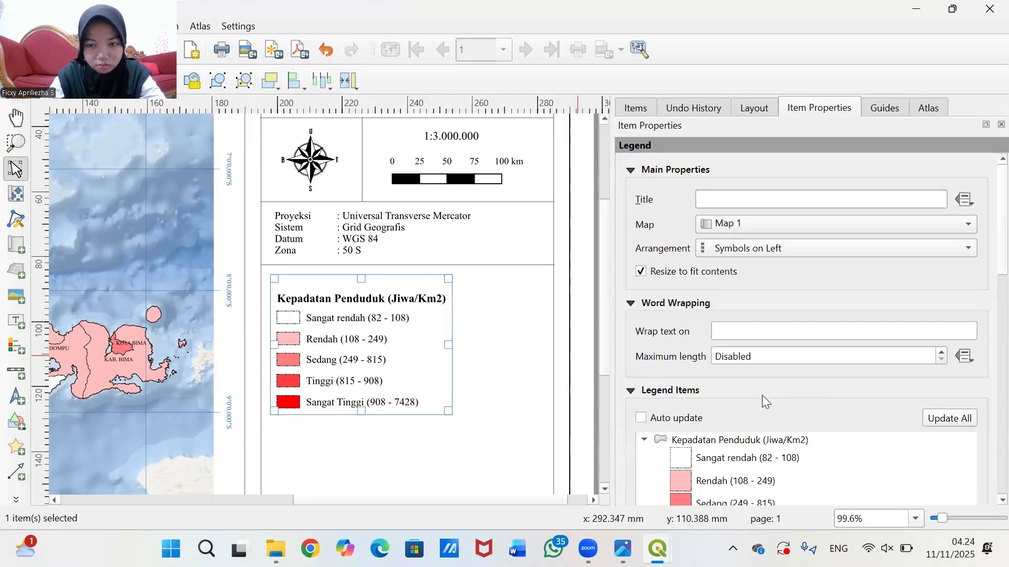
pyautogui.scroll(-15, 802, 395)
pyautogui.click(971, 302)
pyautogui.click(972, 295)
pyautogui.click(723, 285)
pyautogui.scroll(-4, 723, 284)
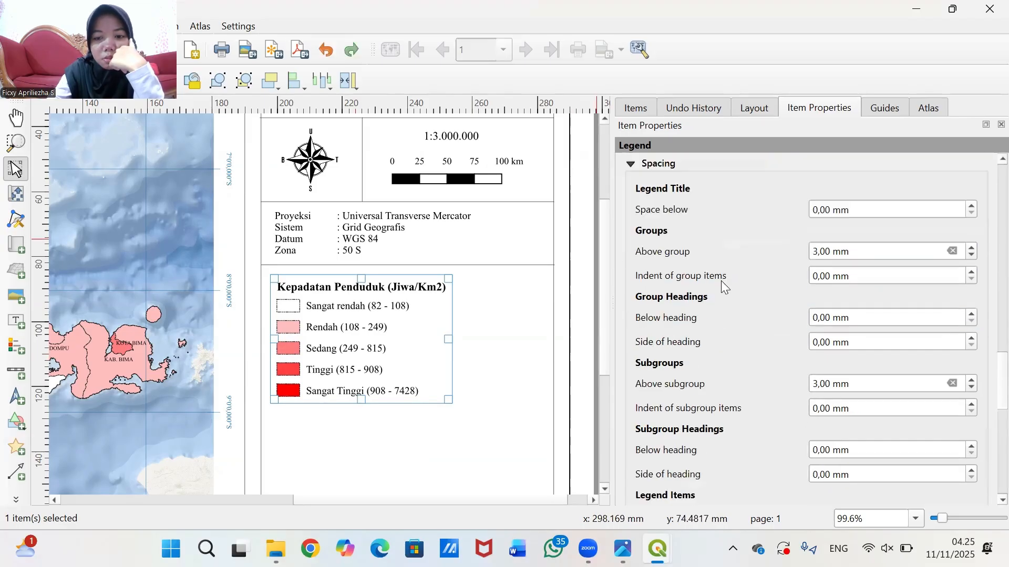
pyautogui.click(972, 303)
pyautogui.click(737, 323)
# - Fine-tune the legend's symbol label spacing and box space values
pyautogui.scroll(-1, 736, 324)
pyautogui.click(971, 355)
pyautogui.click(972, 348)
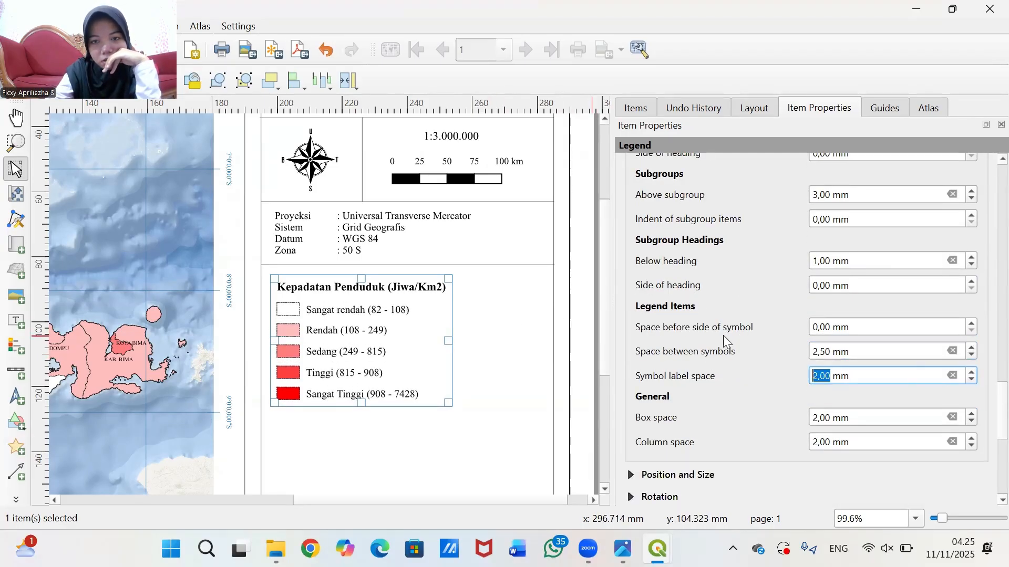
pyautogui.scroll(-1, 725, 342)
pyautogui.doubleClick(972, 366)
pyautogui.click(326, 49)
pyautogui.scroll(-3, 723, 288)
pyautogui.click(683, 287)
pyautogui.scroll(-4, 678, 300)
# - Move the legend slightly higher under the projection divider
pyautogui.click(667, 312)
pyautogui.scroll(-3, 631, 226)
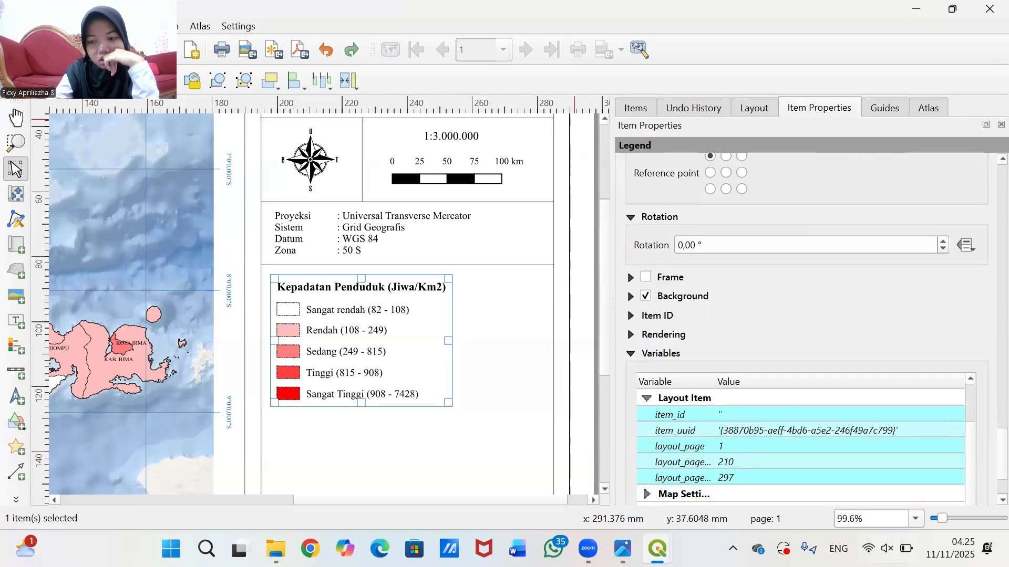
pyautogui.scroll(15, 633, 221)
pyautogui.moveTo(604, 205); pyautogui.dragTo(605, 244)
pyautogui.moveTo(359, 271); pyautogui.dragTo(359, 265)
pyautogui.click(515, 242)
pyautogui.moveTo(525, 500); pyautogui.dragTo(517, 500)
pyautogui.moveTo(604, 252); pyautogui.dragTo(604, 216)
pyautogui.click(352, 270)
# - Copy the divider line above the legend
pyautogui.click(513, 279)
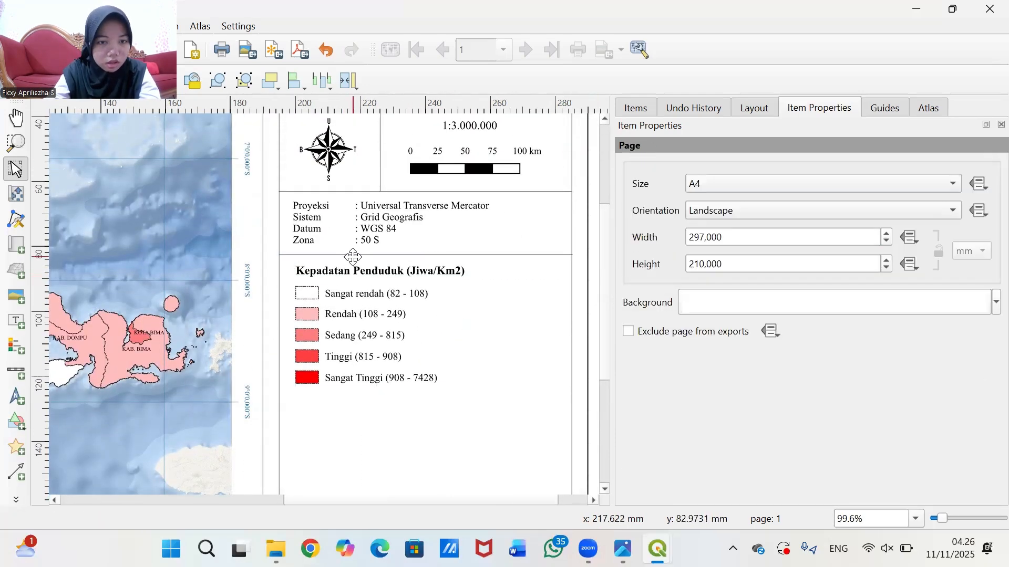
pyautogui.click(359, 256)
pyautogui.rightClick(465, 256)
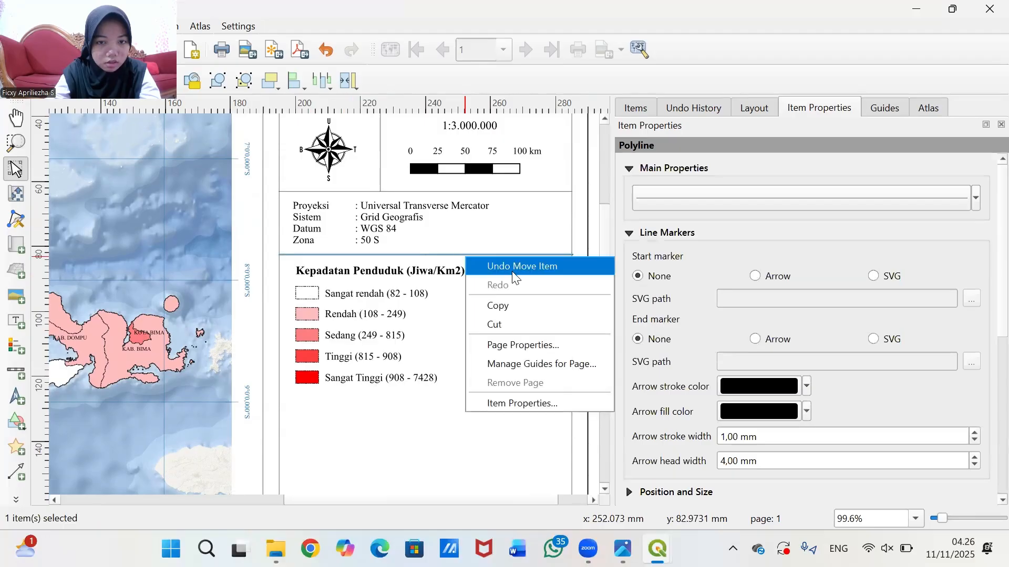
pyautogui.click(516, 302)
pyautogui.rightClick(563, 347)
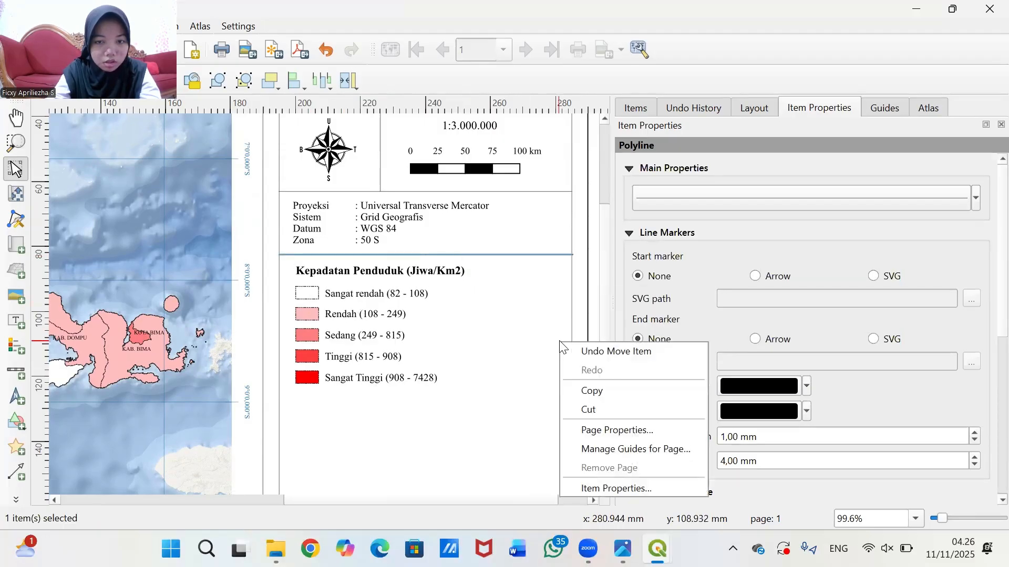
pyautogui.click(601, 290)
pyautogui.rightClick(601, 290)
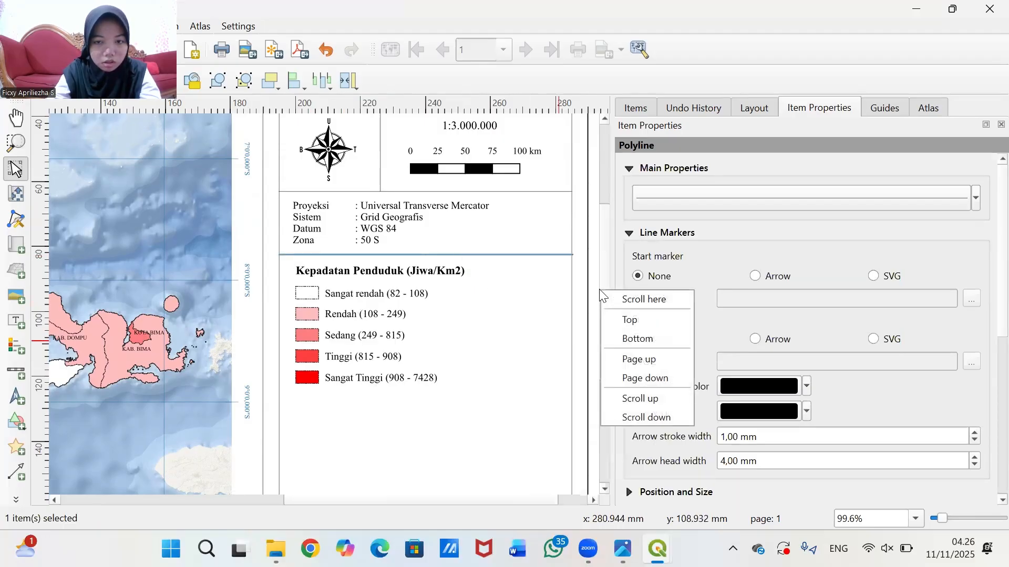
pyautogui.click(598, 447)
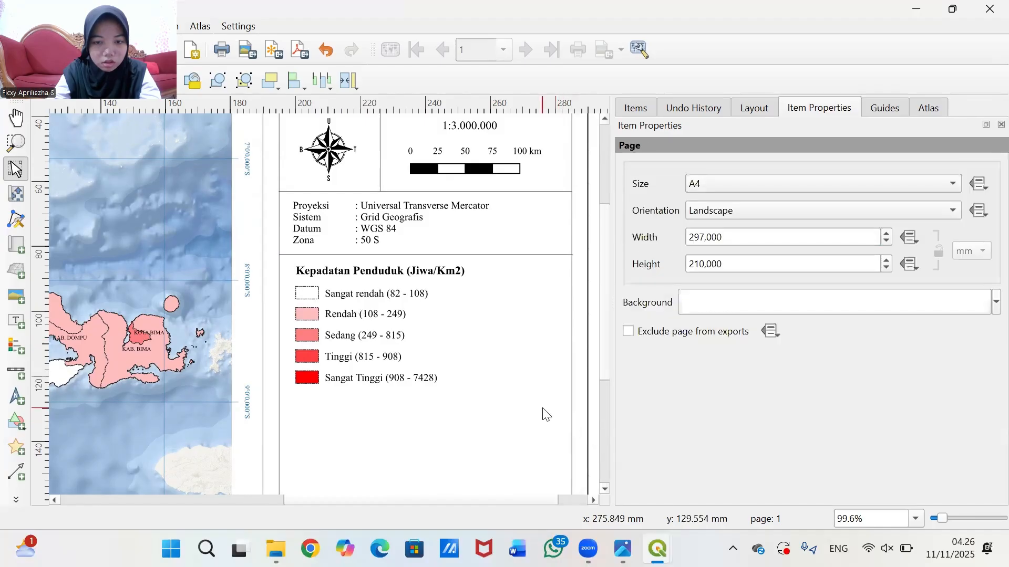
# - Paste a copy of the divider line and move it below the legend
pyautogui.scroll(-1, 542, 408)
pyautogui.rightClick(596, 386)
pyautogui.click(637, 430)
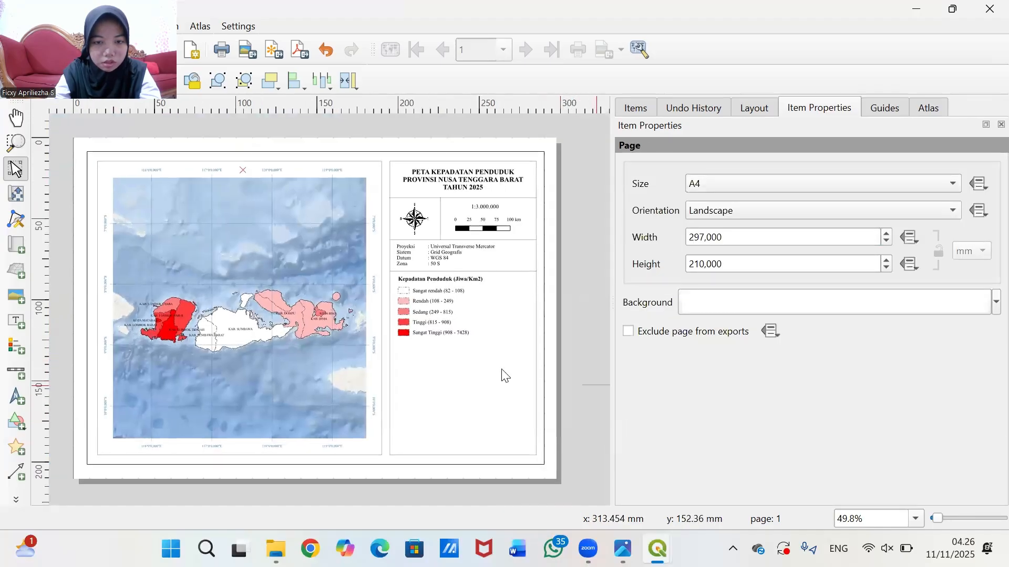
pyautogui.click(597, 384)
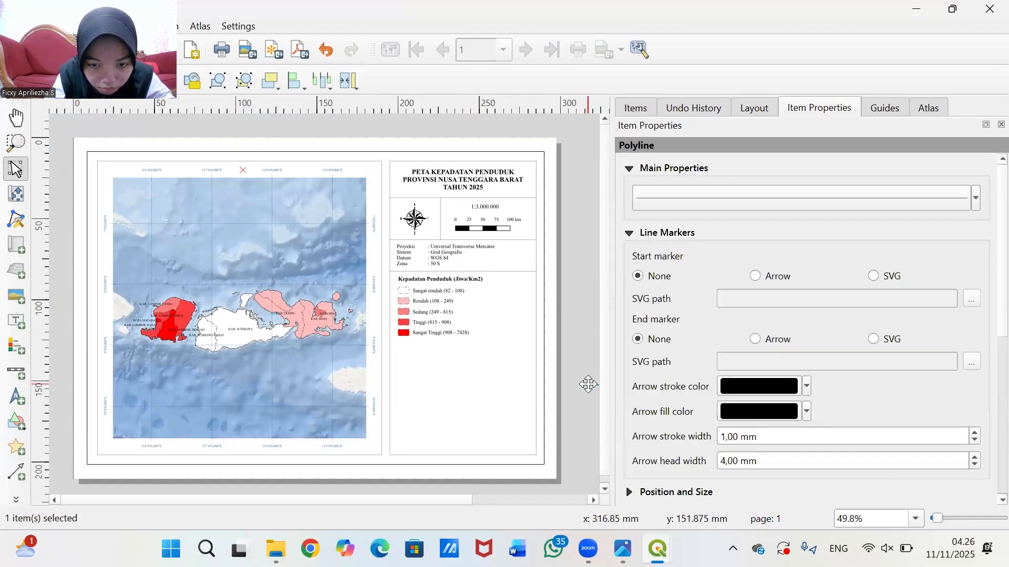
pyautogui.moveTo(585, 383); pyautogui.dragTo(435, 360)
pyautogui.scroll(2, 530, 331)
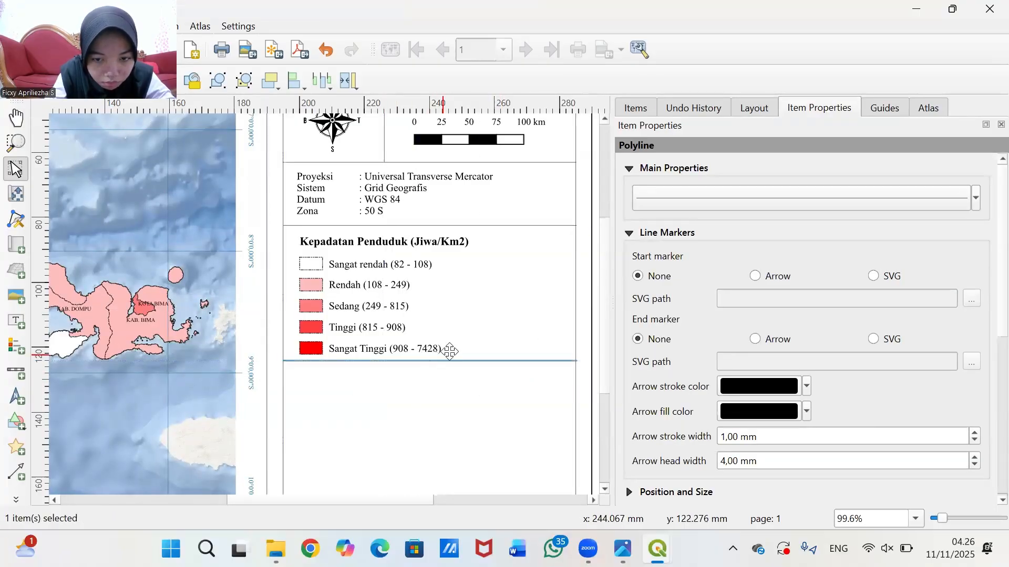
pyautogui.click(546, 309)
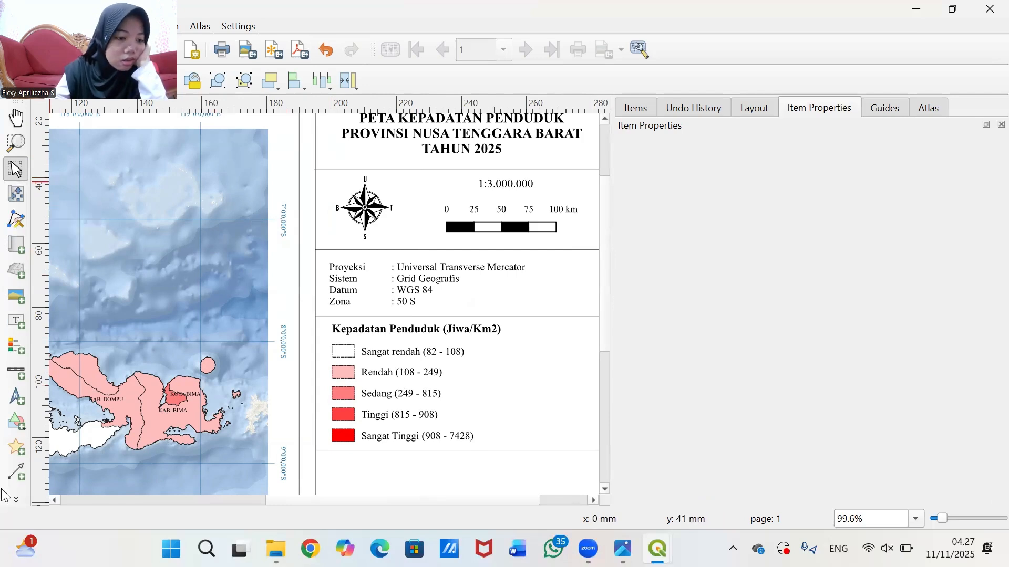
# - Draw a vertical line beside the north arrow and give it a 0,1 mm stroke width
pyautogui.click(15, 499)
pyautogui.click(42, 194)
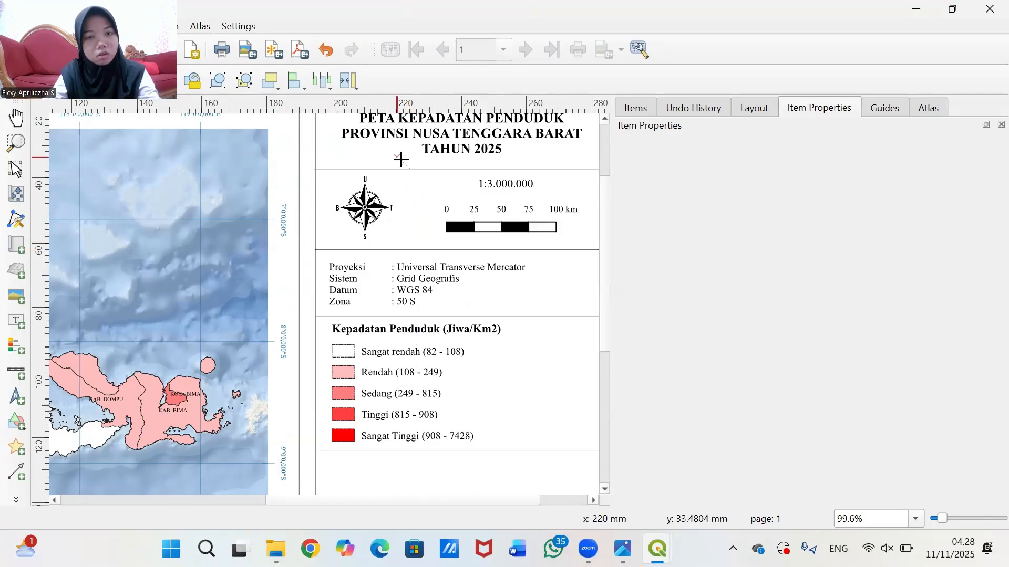
pyautogui.click(413, 169)
pyautogui.click(413, 249)
pyautogui.rightClick(414, 250)
pyautogui.click(802, 192)
pyautogui.click(827, 177)
pyautogui.click(705, 367)
pyautogui.press('BackSpace')
pyautogui.write('100000')
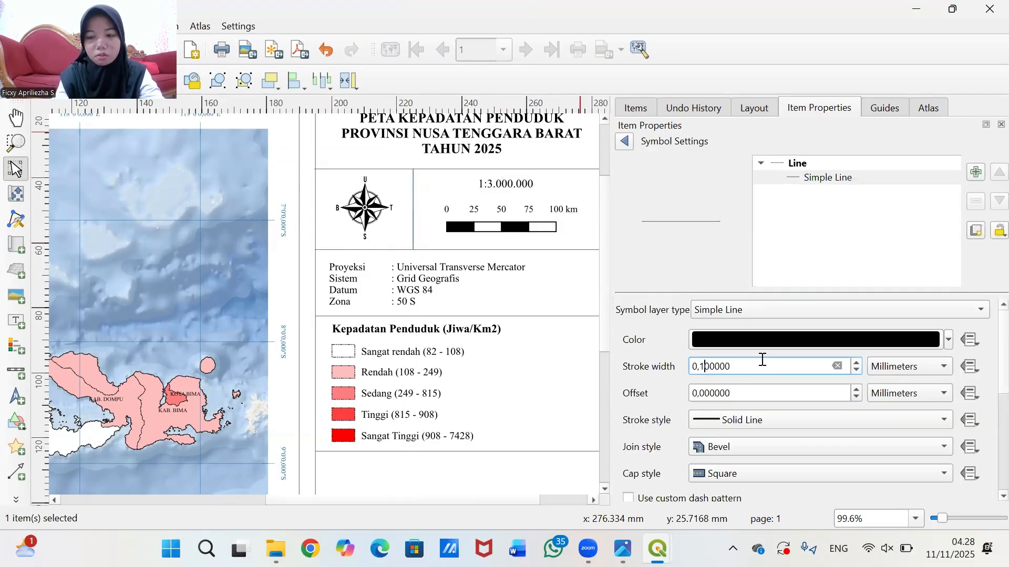
pyautogui.press('Return')
# - Shorten the projection text box and nudge the upper divider, legend and lower divider up
pyautogui.click(536, 302)
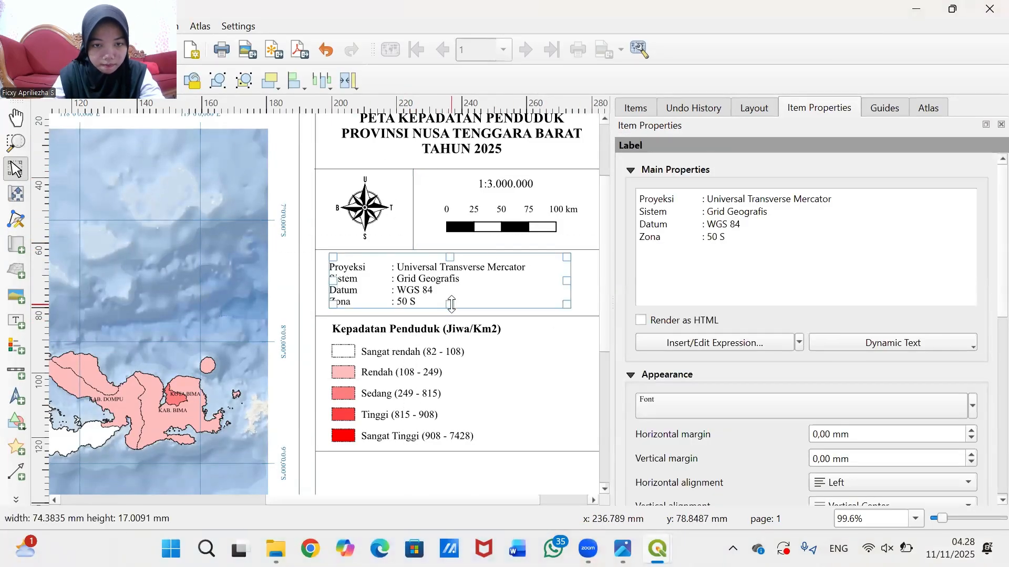
pyautogui.moveTo(451, 304); pyautogui.dragTo(452, 303)
pyautogui.click(513, 315)
pyautogui.click(513, 316)
pyautogui.press('Up')
pyautogui.press('Up')
pyautogui.click(435, 378)
pyautogui.press('Up')
pyautogui.press('Up')
pyautogui.click(472, 451)
pyautogui.press('Up')
pyautogui.press('Up')
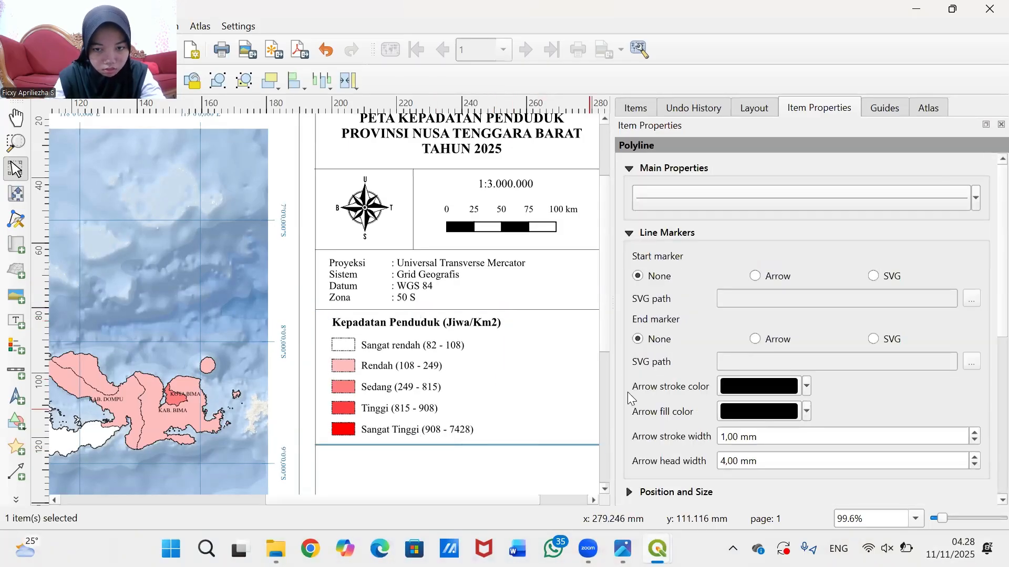
pyautogui.click(528, 417)
# - Check the layout and bring up the list of layout items
pyautogui.scroll(-1, 529, 418)
pyautogui.scroll(1, 541, 423)
pyautogui.scroll(-1, 559, 419)
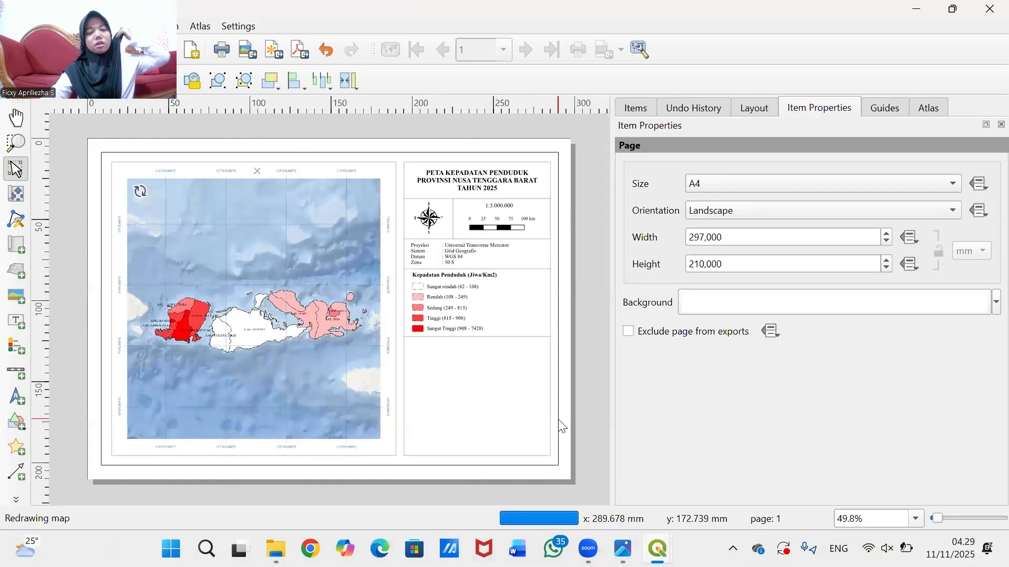
pyautogui.scroll(1, 561, 427)
pyautogui.click(635, 107)
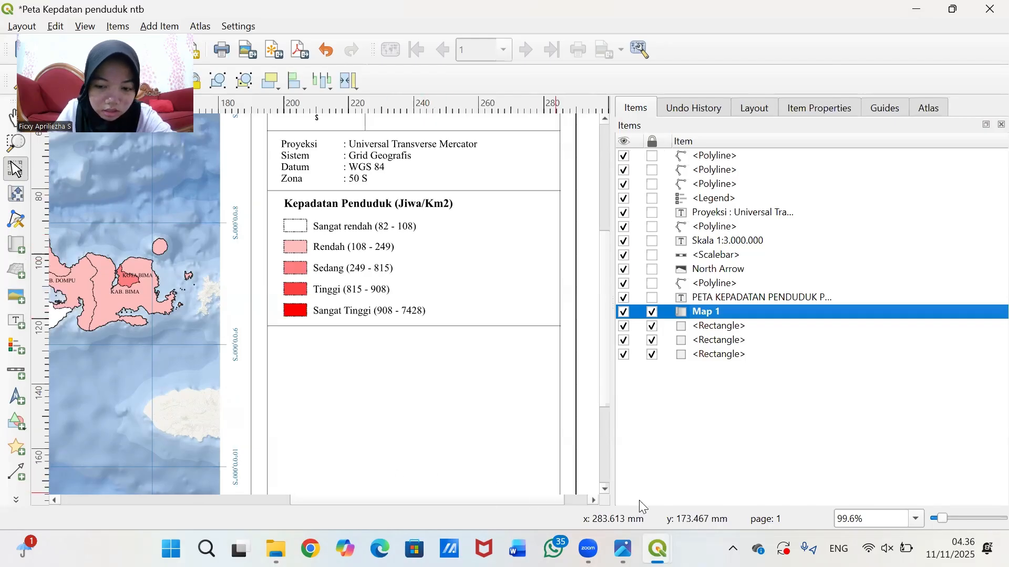
# - Choose the Add Map tool in the left toolbox for a new map frame
pyautogui.moveTo(657, 549)
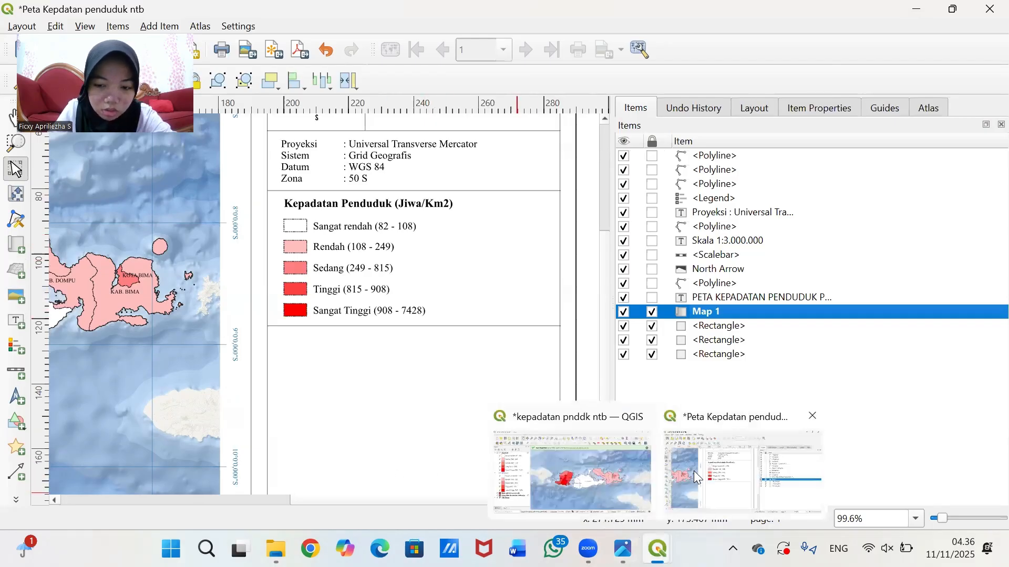
pyautogui.click(19, 302)
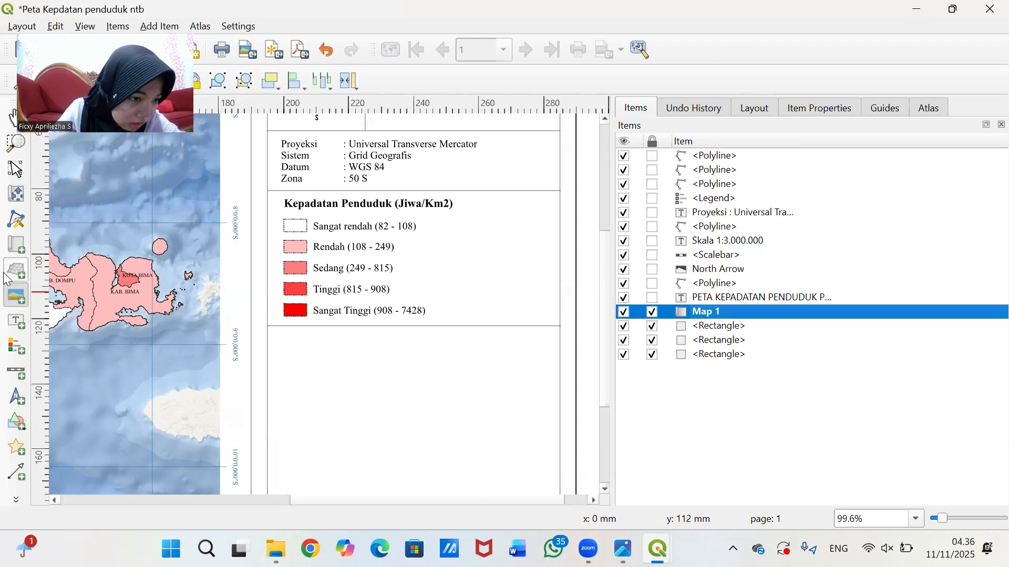
# - Draw a new map frame below the legend
pyautogui.click(20, 243)
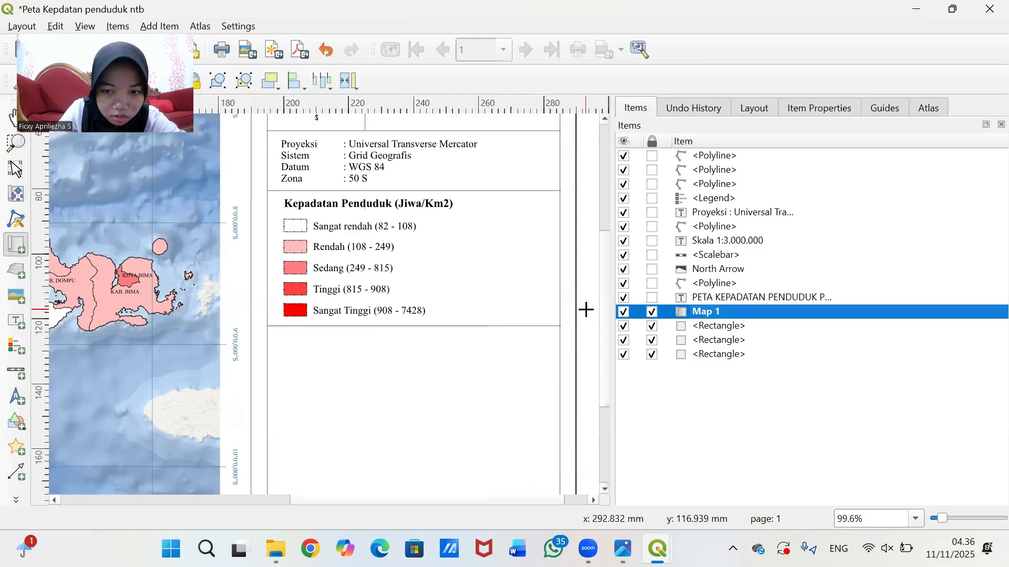
pyautogui.scroll(-3, 599, 316)
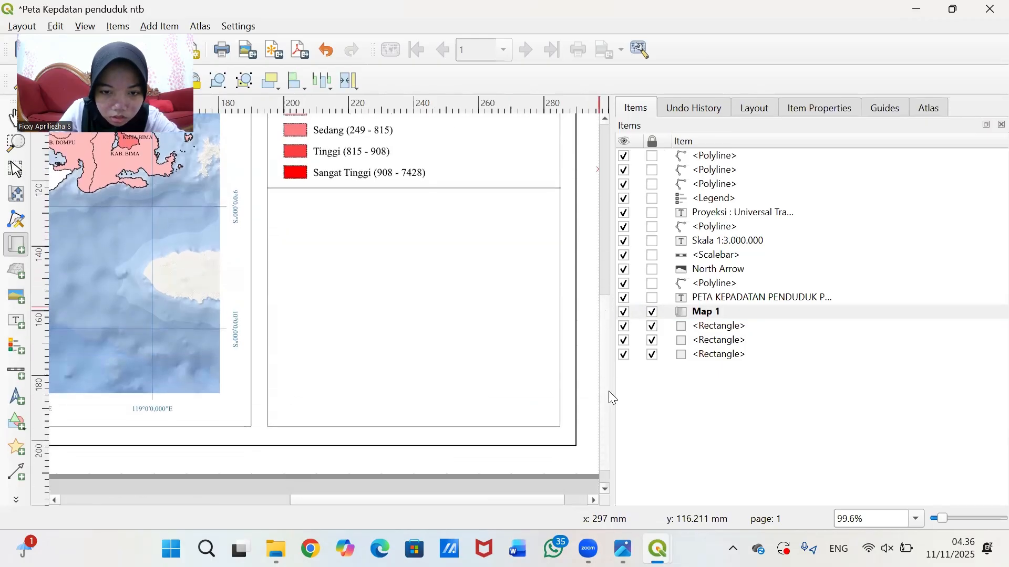
pyautogui.moveTo(608, 392); pyautogui.dragTo(609, 405)
pyautogui.moveTo(281, 181)
pyautogui.mouseDown()
pyautogui.moveTo(321, 189)
pyautogui.moveTo(552, 305)
pyautogui.mouseUp()
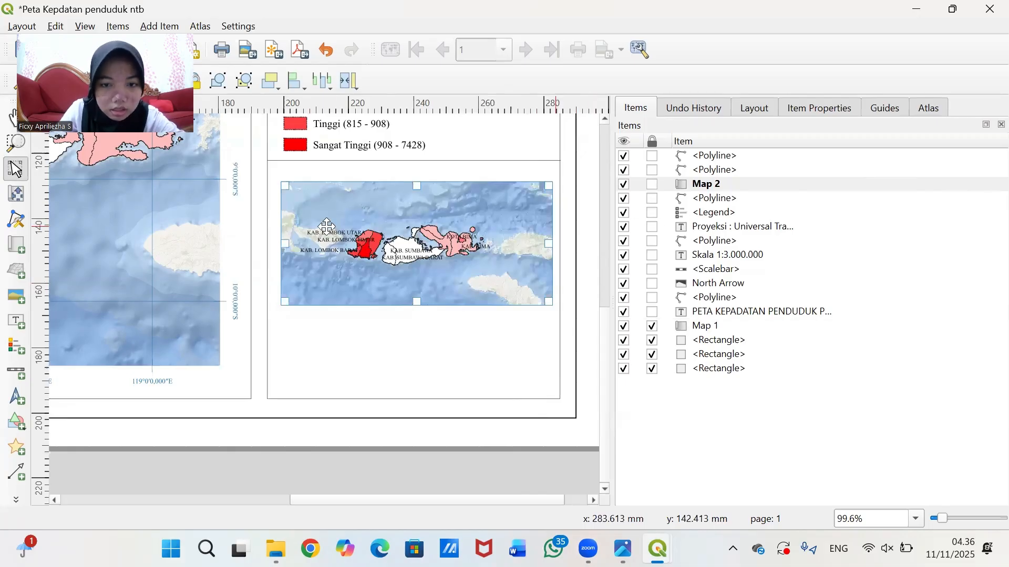
# - Set the inset map scale to 70000000, centre Indonesia, and narrow the frame from the right
pyautogui.click(798, 108)
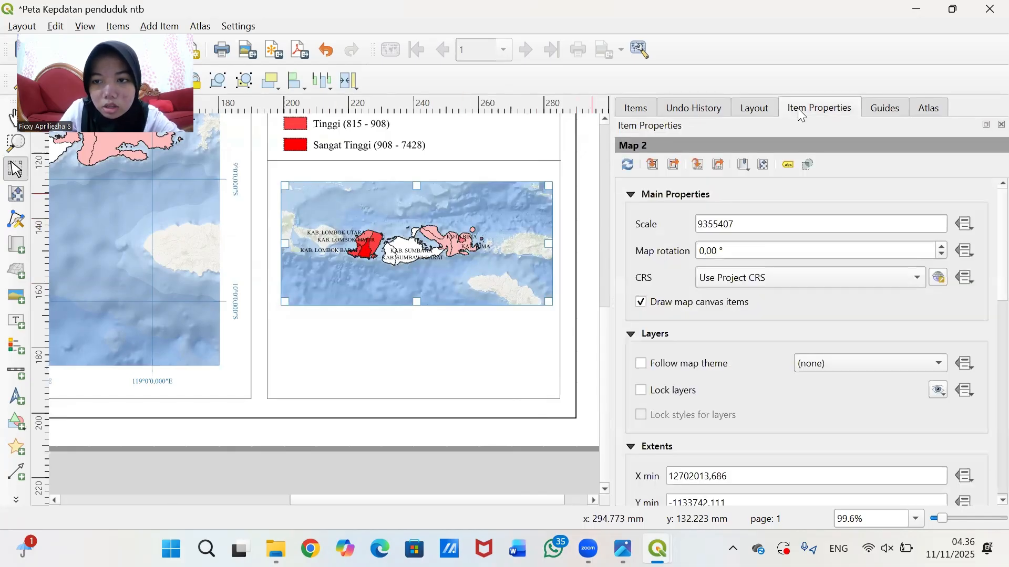
pyautogui.moveTo(741, 225); pyautogui.dragTo(656, 225)
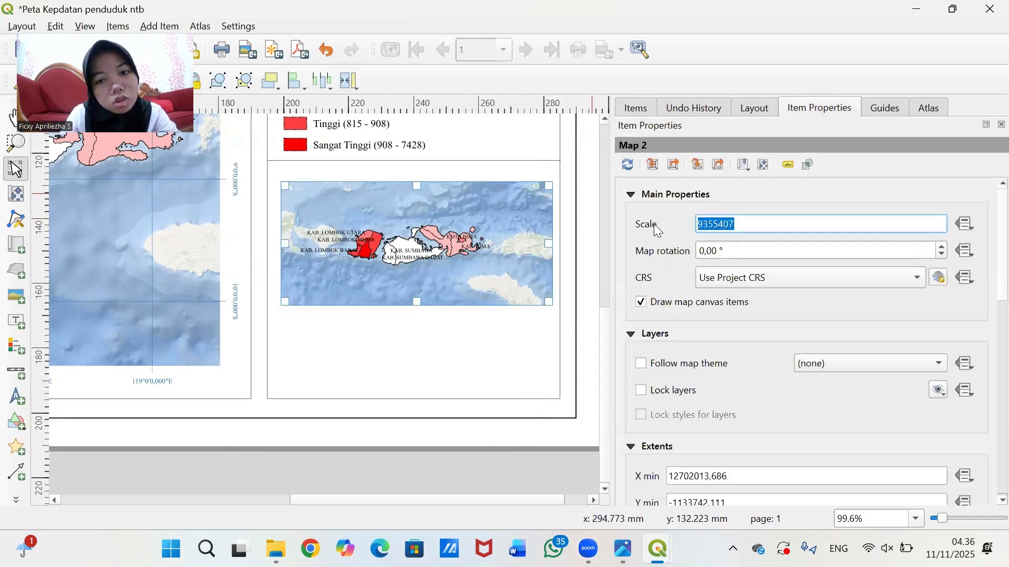
pyautogui.write('100000000')
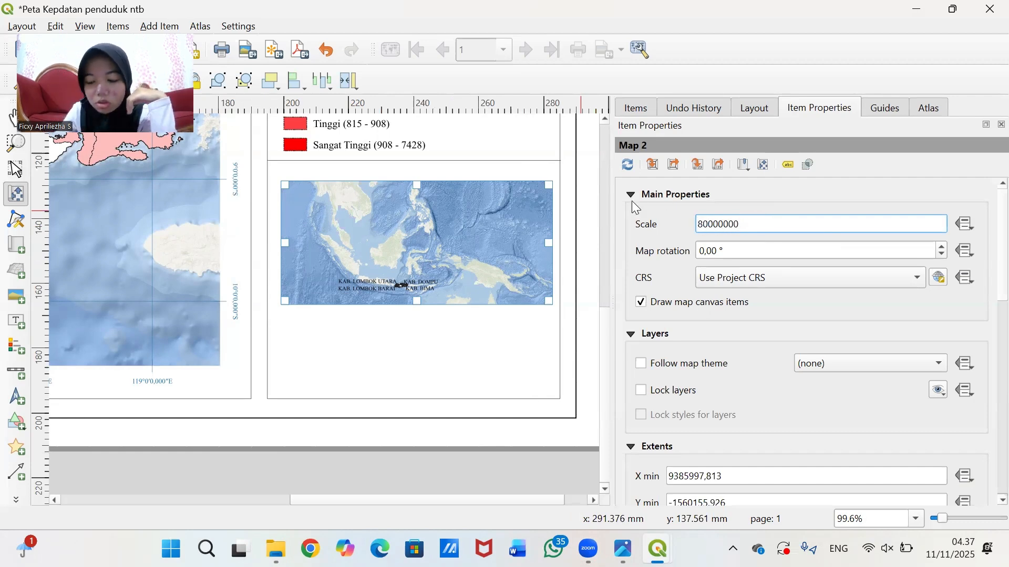
pyautogui.press('Return')
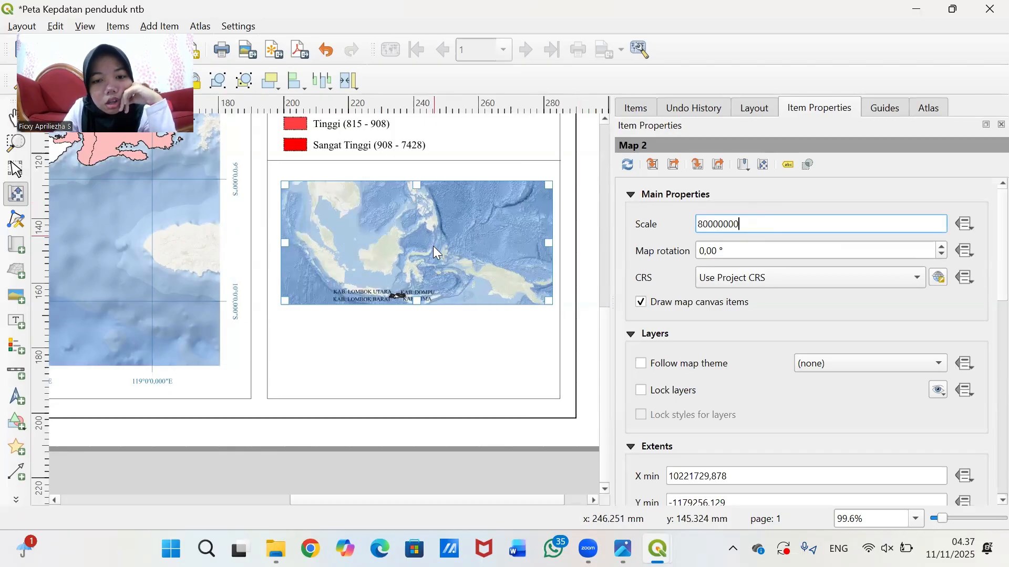
pyautogui.moveTo(433, 245); pyautogui.dragTo(466, 232)
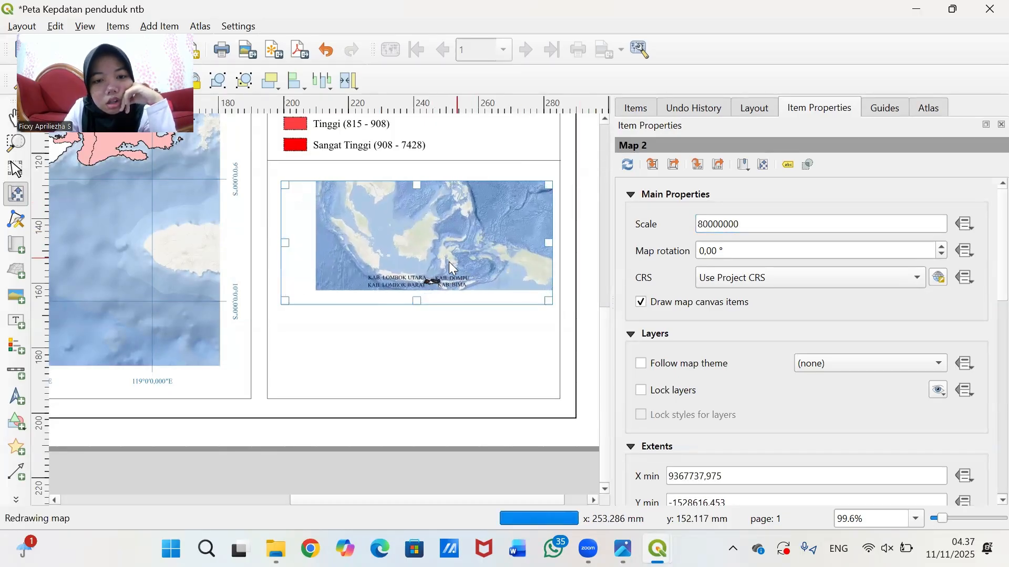
pyautogui.moveTo(453, 265); pyautogui.dragTo(445, 264)
pyautogui.click(706, 226)
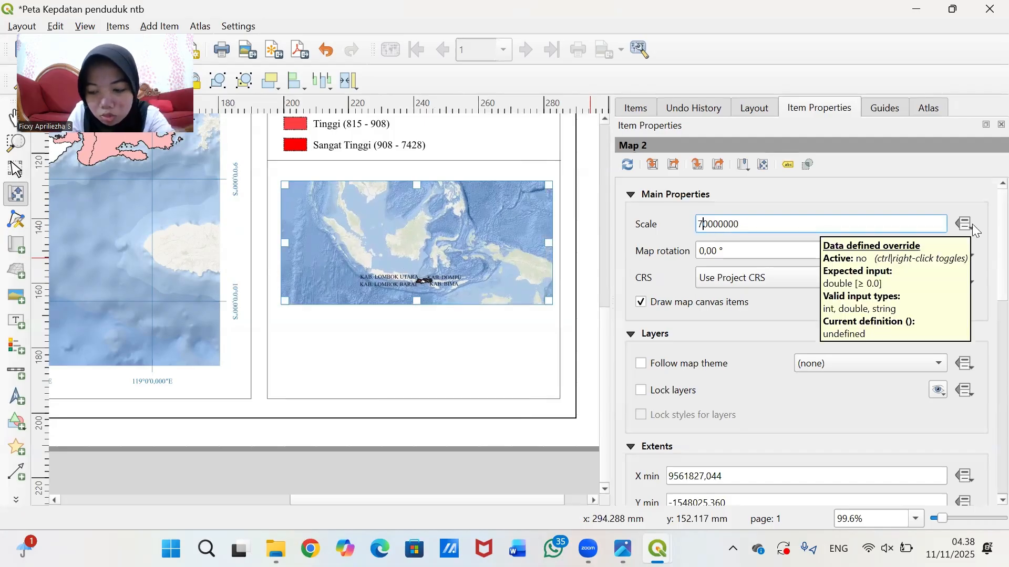
pyautogui.press('Return')
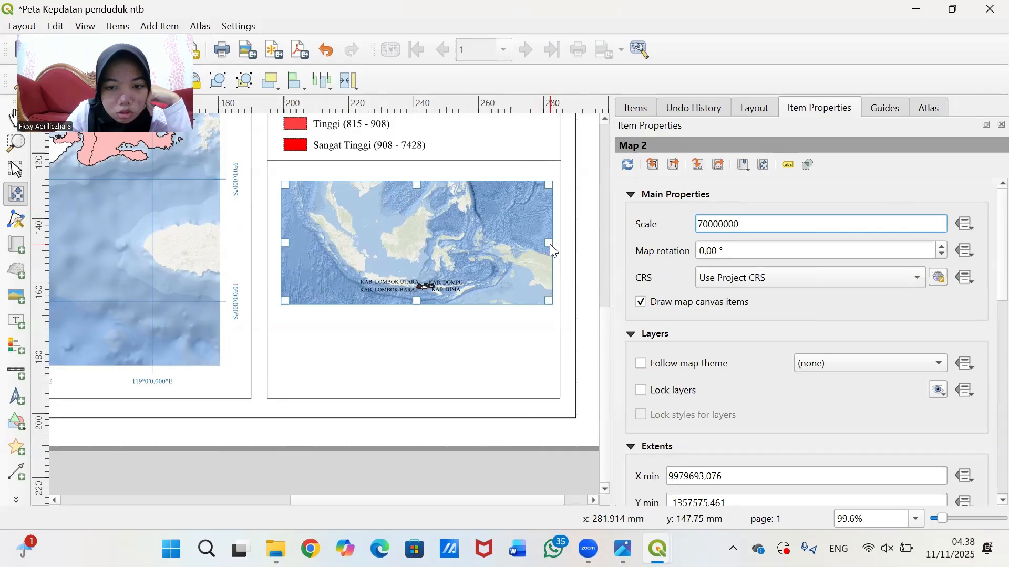
pyautogui.moveTo(549, 243); pyautogui.dragTo(519, 243)
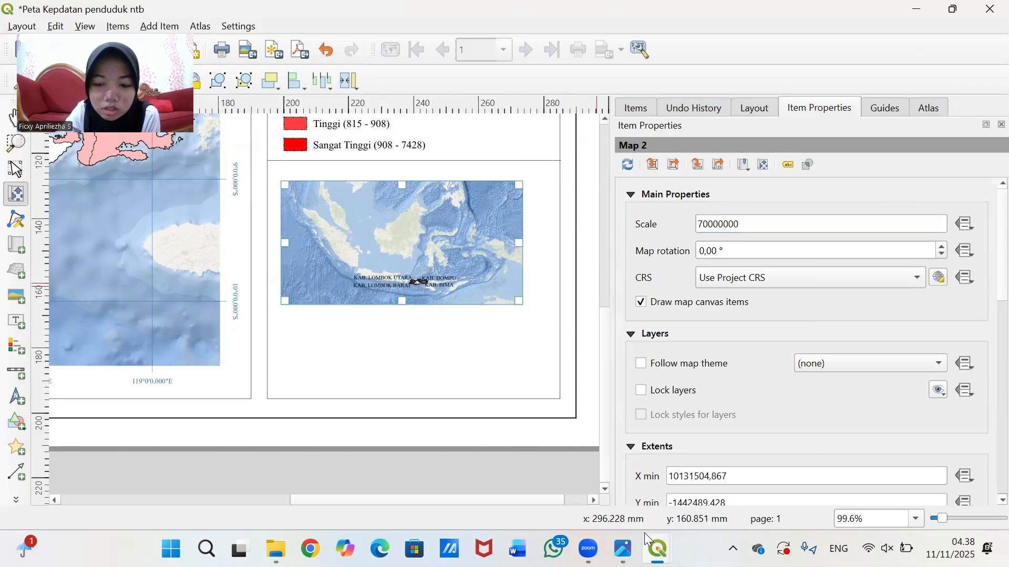
# - Back in the main window, duplicate the Dissolved density group
pyautogui.moveTo(657, 547)
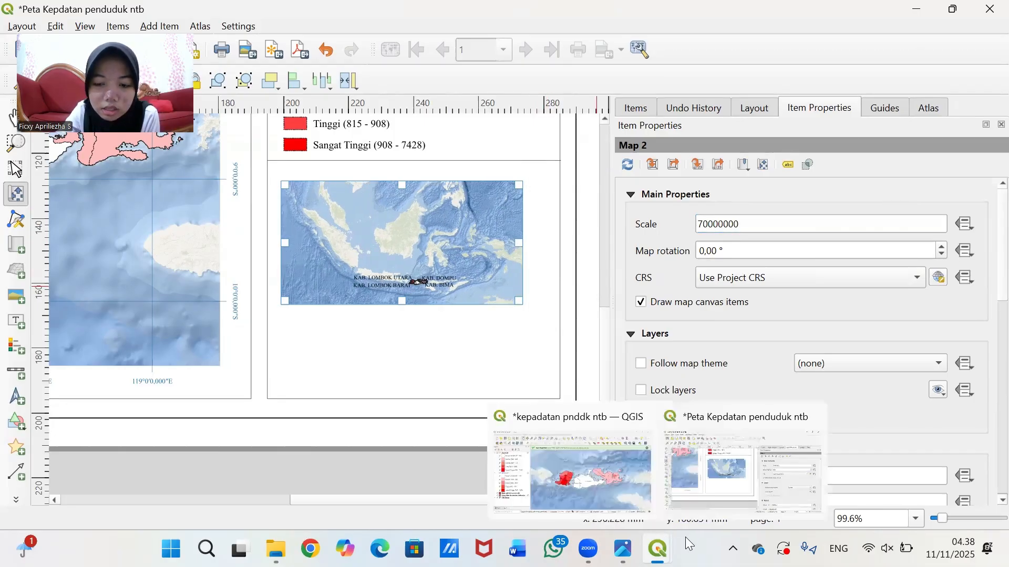
pyautogui.click(612, 460)
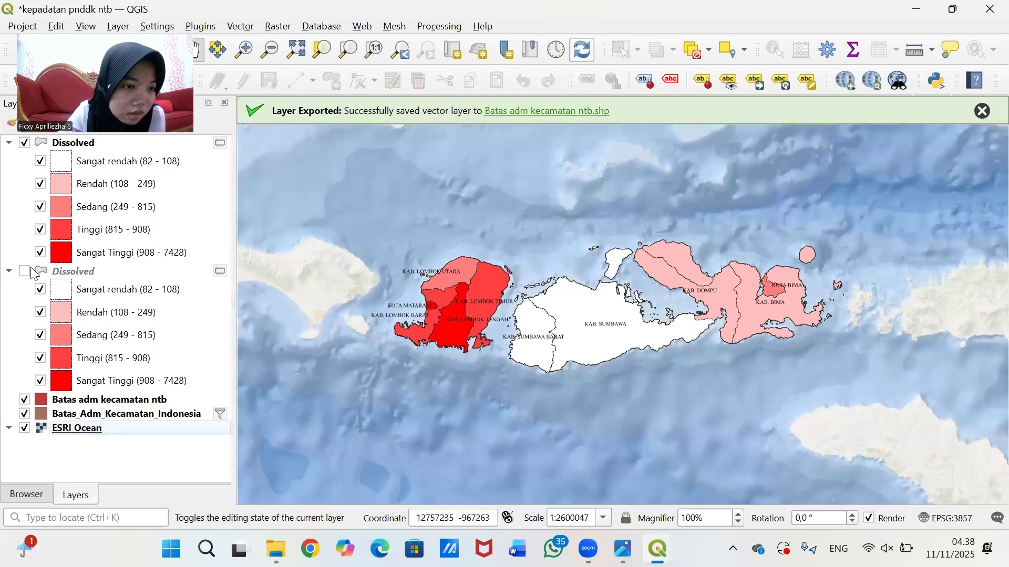
pyautogui.click(29, 274)
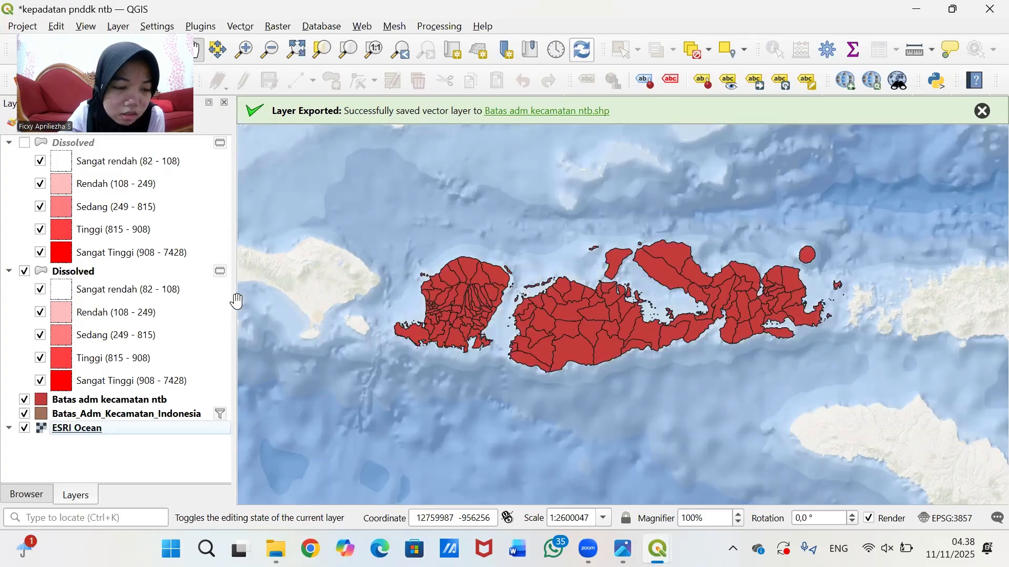
pyautogui.click(25, 144)
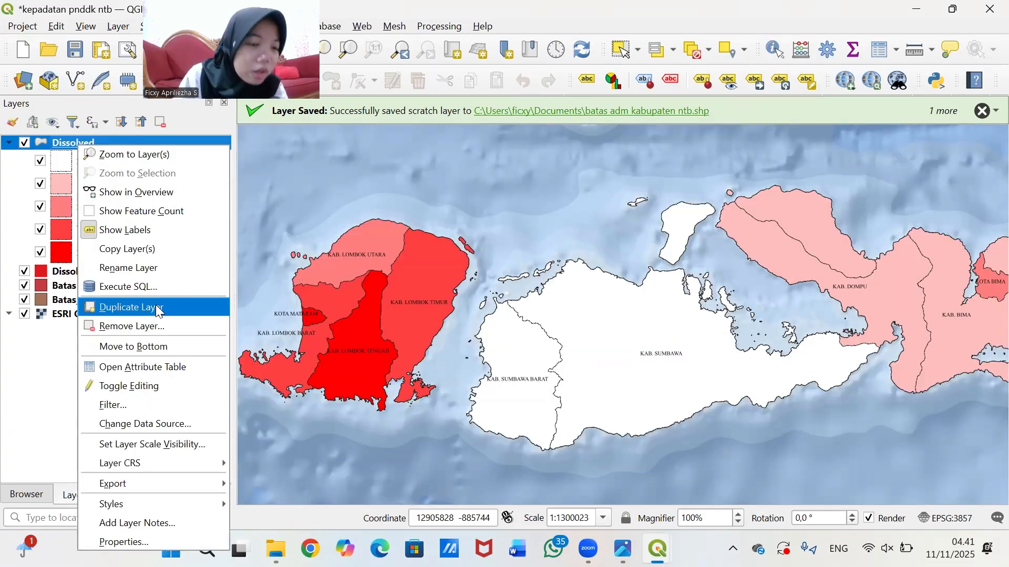
pyautogui.click(155, 305)
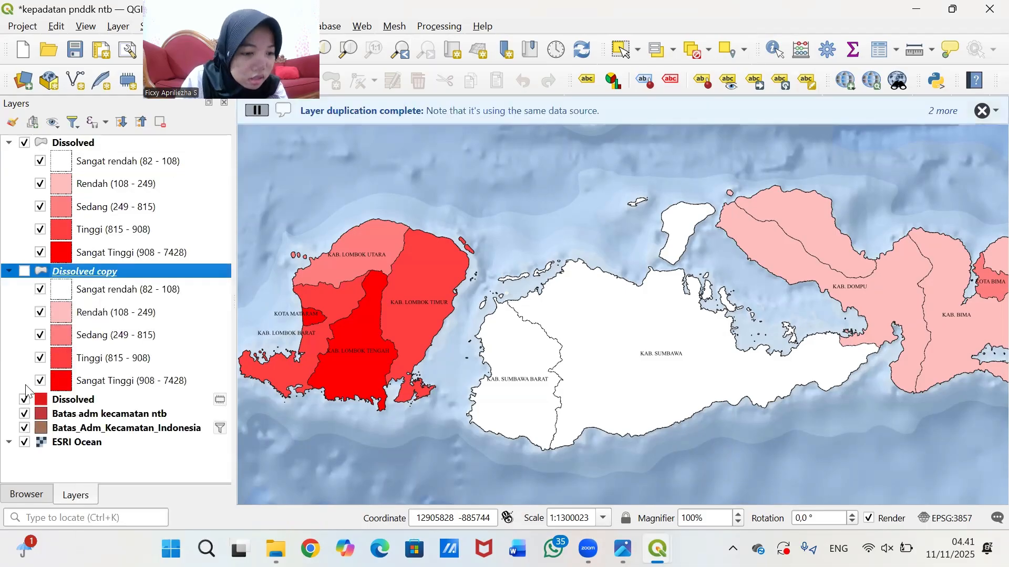
# - Remove the standalone Dissolved layer from the project
pyautogui.click(25, 399)
pyautogui.click(75, 399)
pyautogui.rightClick(75, 399)
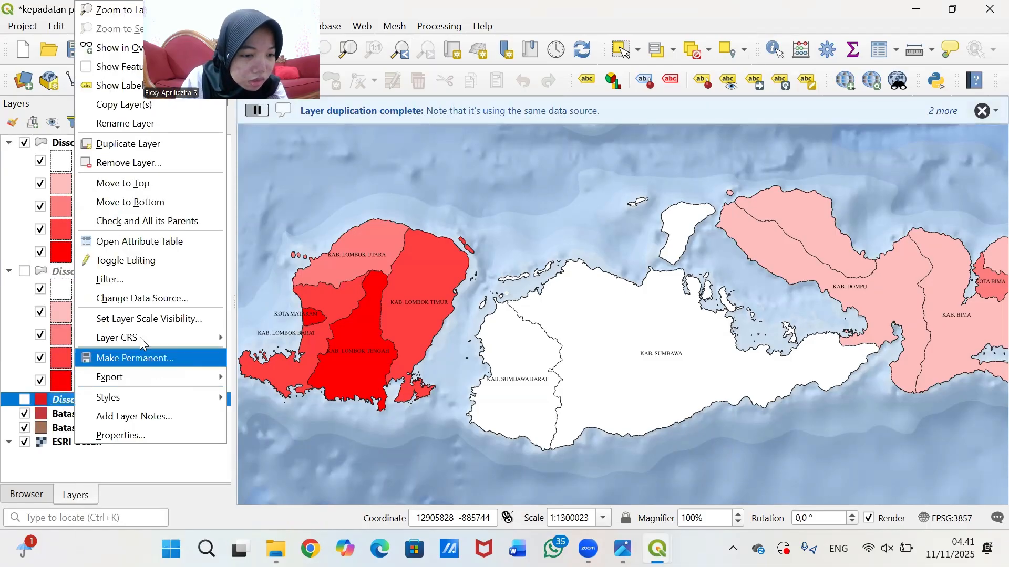
pyautogui.click(153, 164)
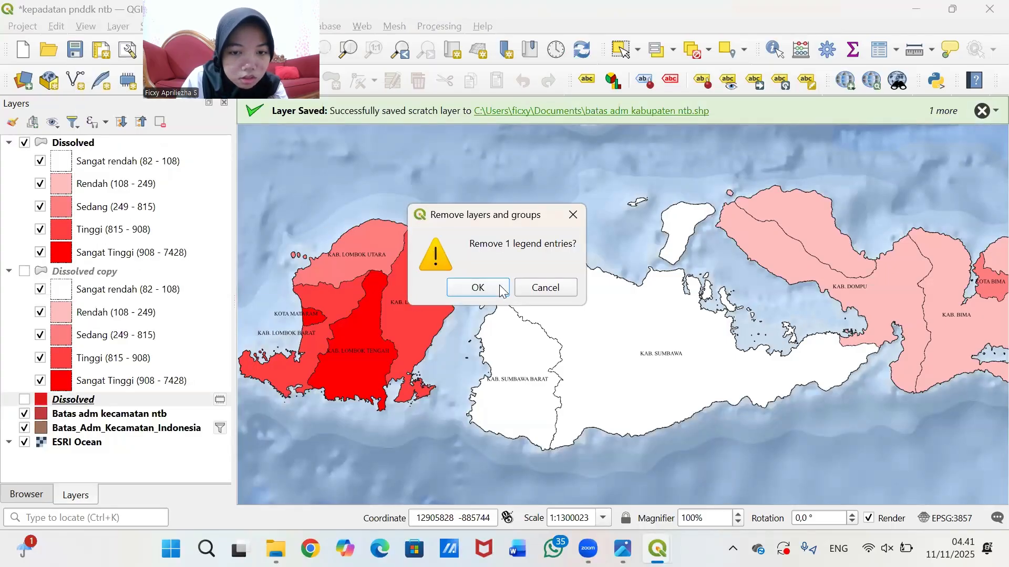
pyautogui.click(477, 288)
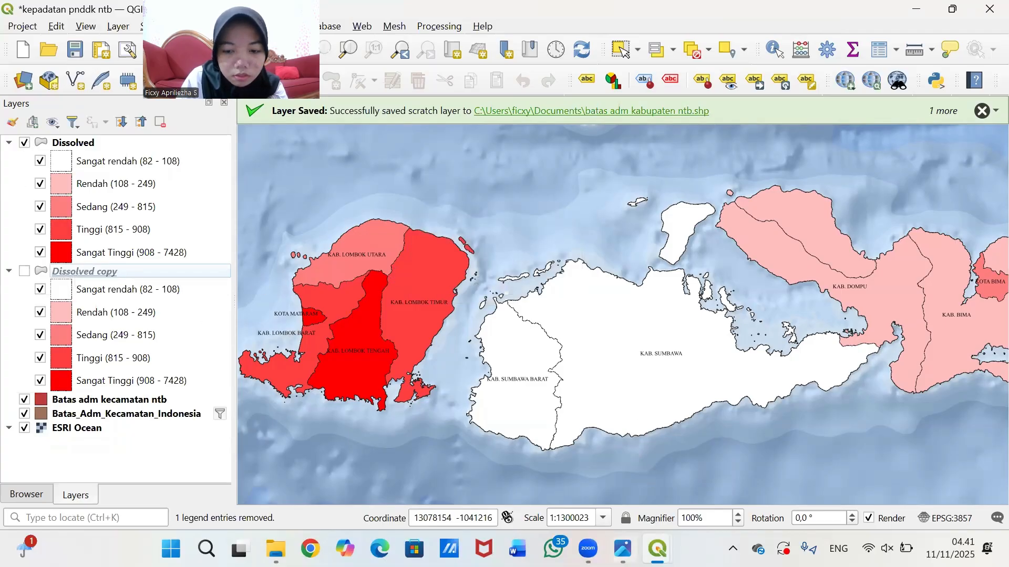
# - Turn on the Dissolved copy group and hide the original Dissolved group
pyautogui.moveTo(657, 550)
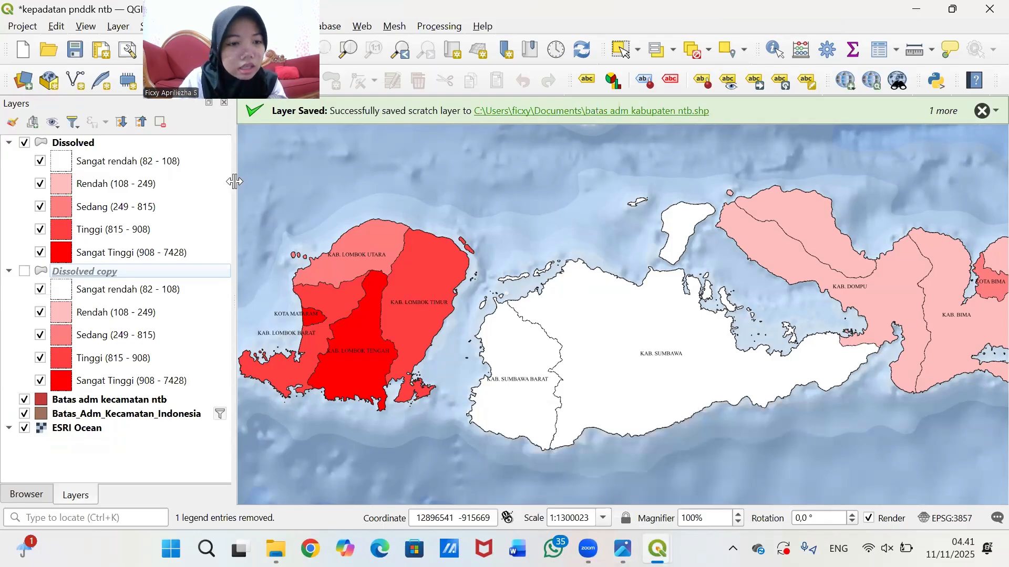
pyautogui.click(25, 274)
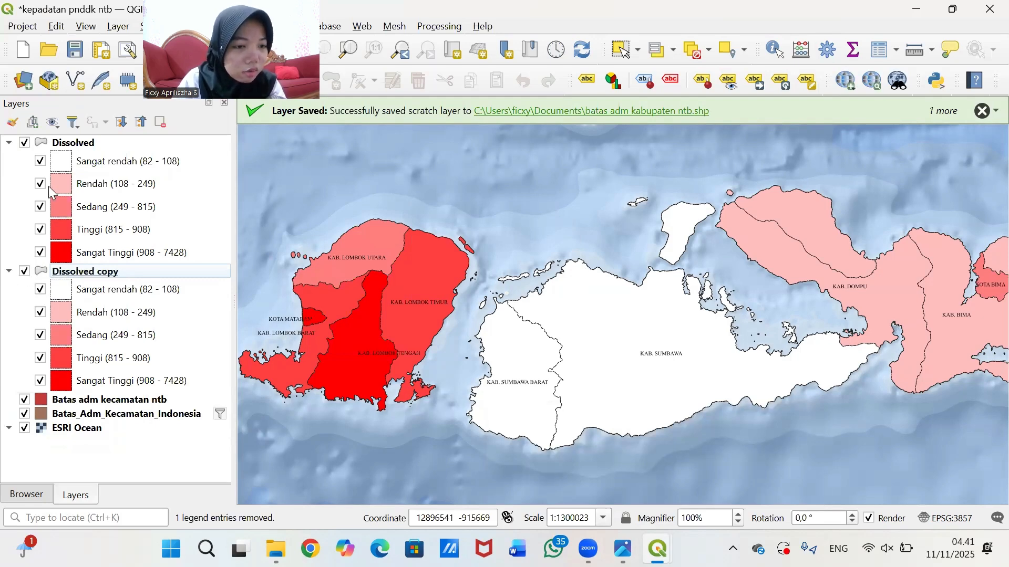
pyautogui.click(25, 143)
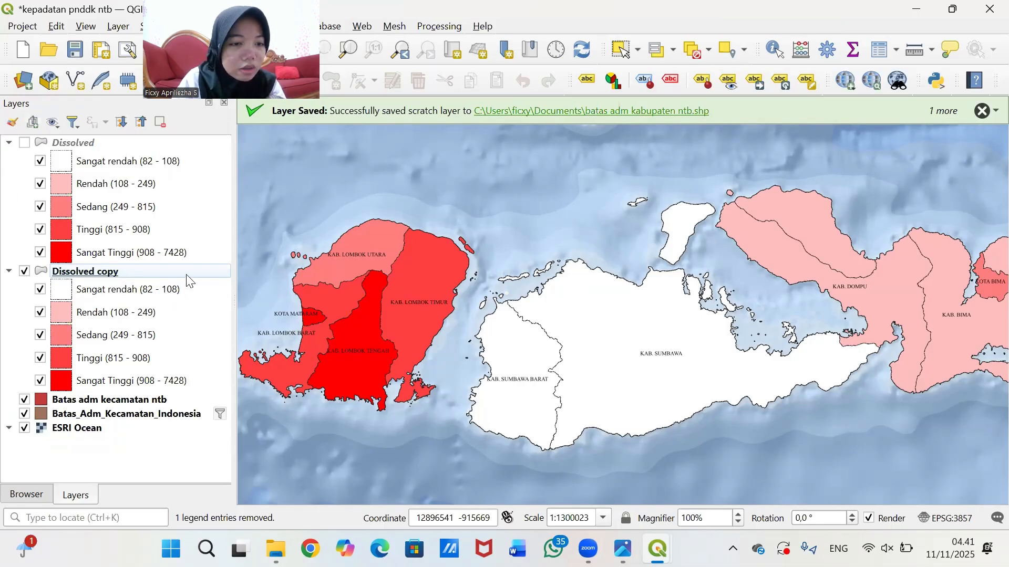
pyautogui.scroll(-1, 742, 261)
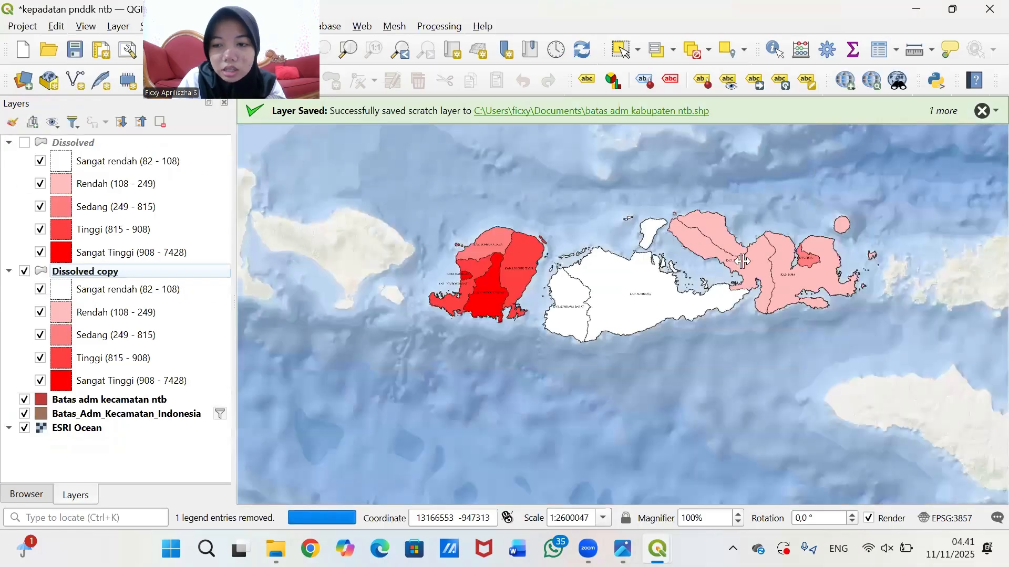
# - Open the Dissolved copy layer's properties and set labelling to No Labels
pyautogui.click(99, 276)
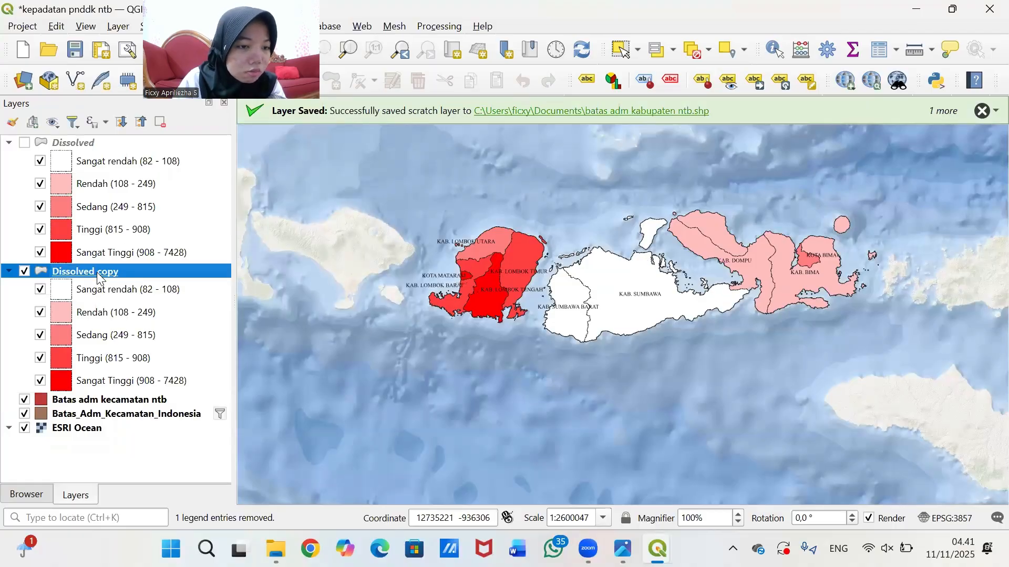
pyautogui.rightClick(98, 275)
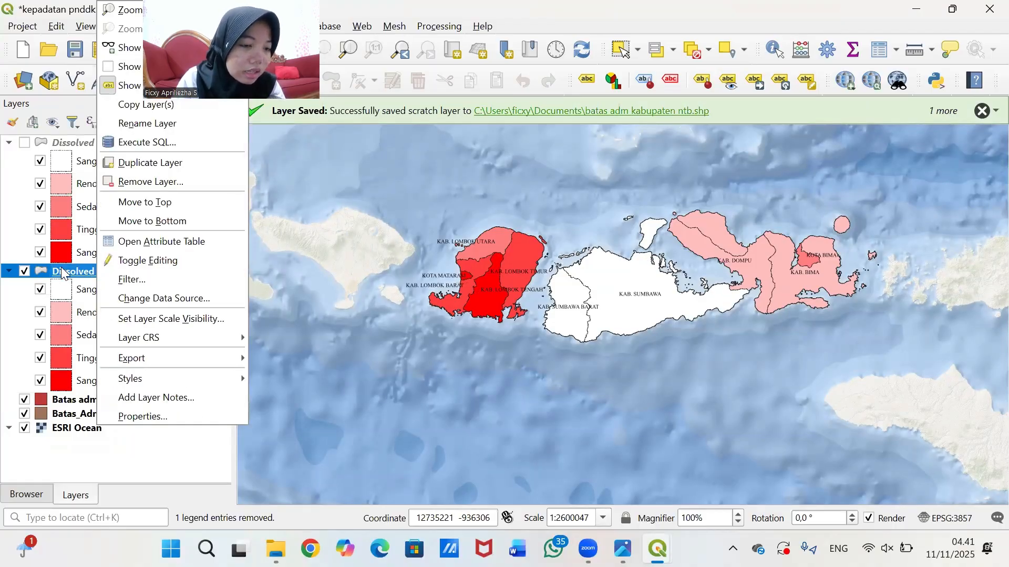
pyautogui.click(134, 416)
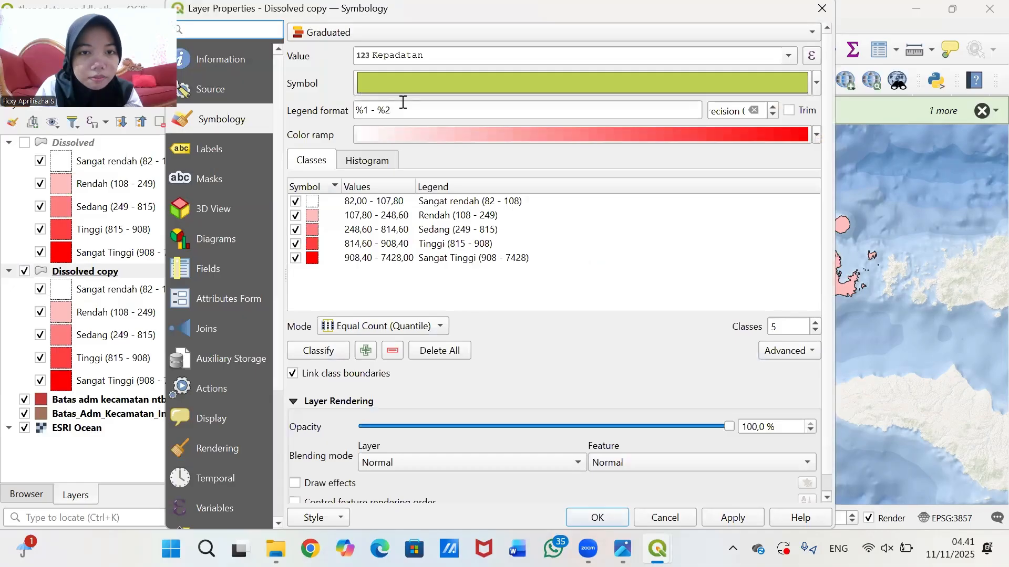
pyautogui.click(210, 149)
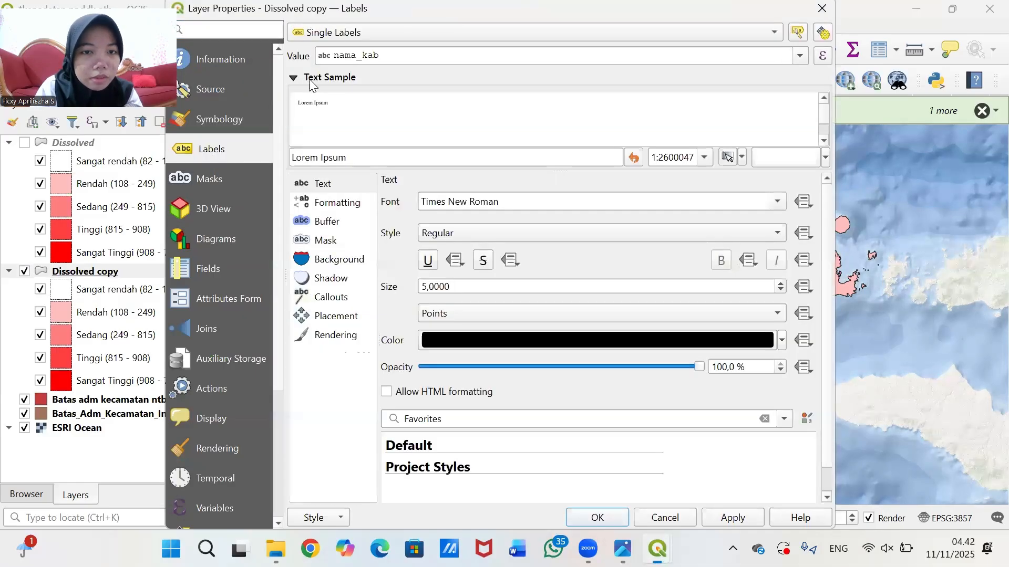
pyautogui.click(393, 34)
pyautogui.click(392, 1)
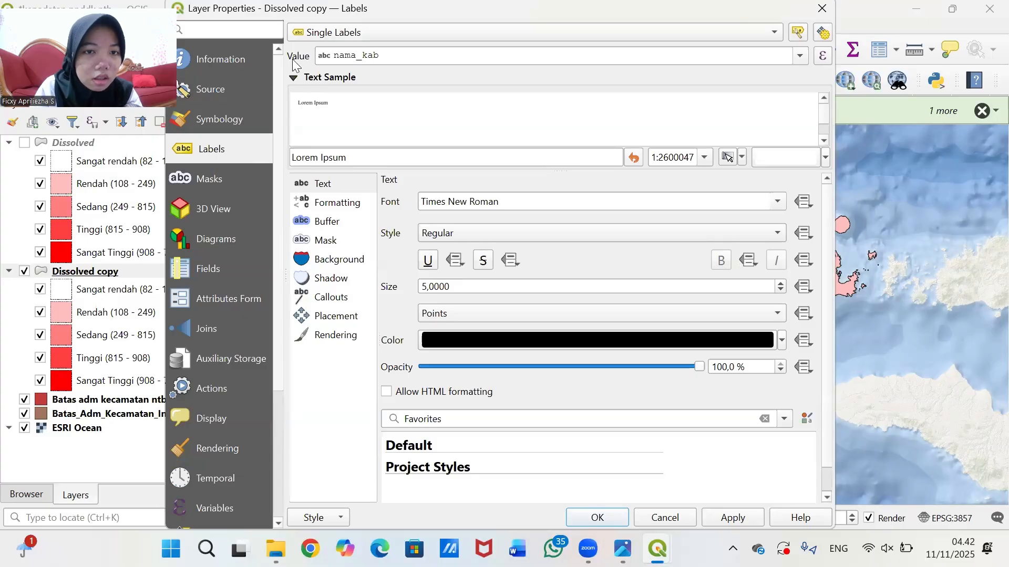
pyautogui.click(329, 33)
pyautogui.click(329, 32)
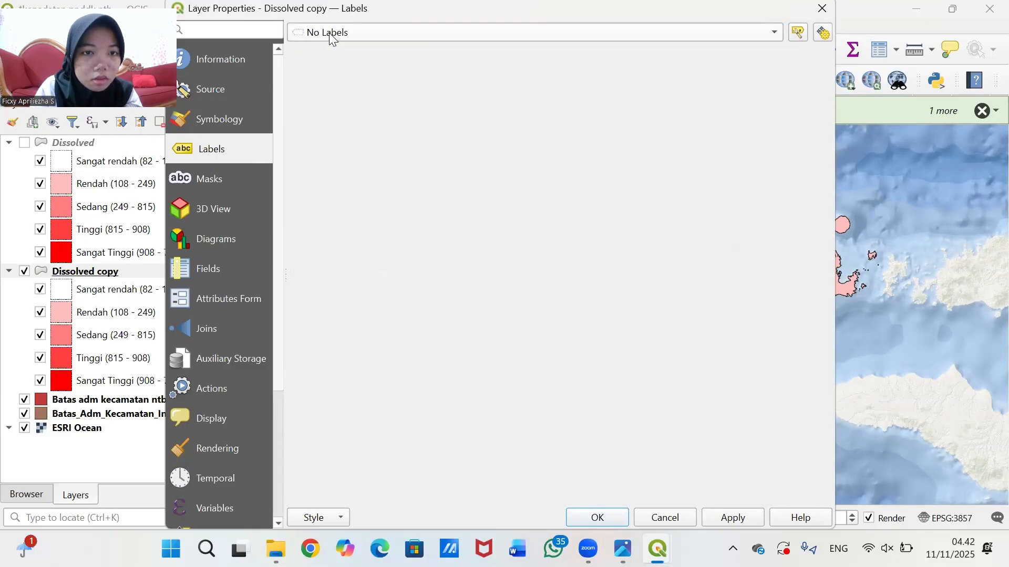
# - Style the layer with a Single Symbol renderer and a red fill
pyautogui.click(259, 119)
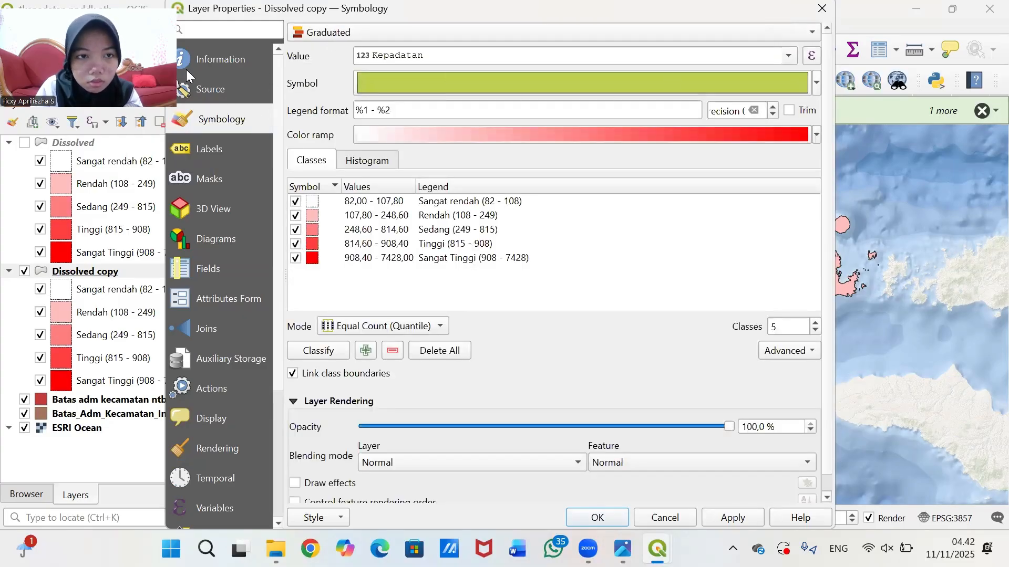
pyautogui.click(324, 30)
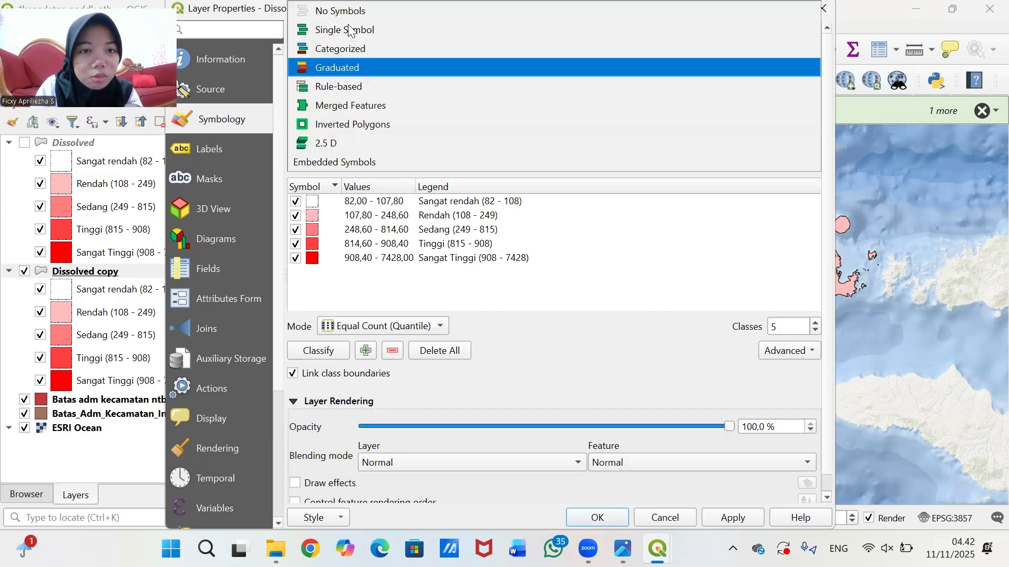
pyautogui.click(421, 30)
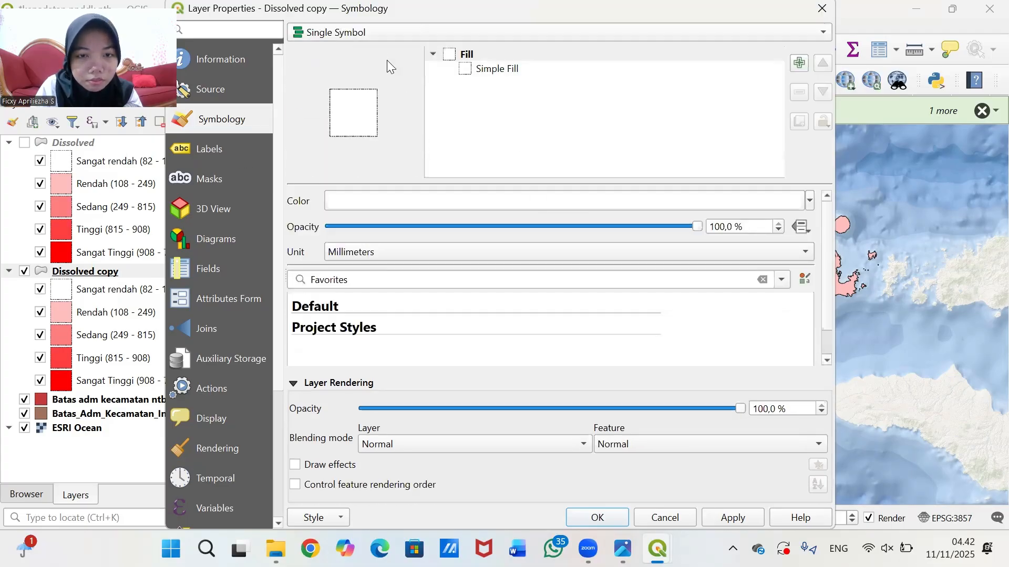
pyautogui.click(371, 30)
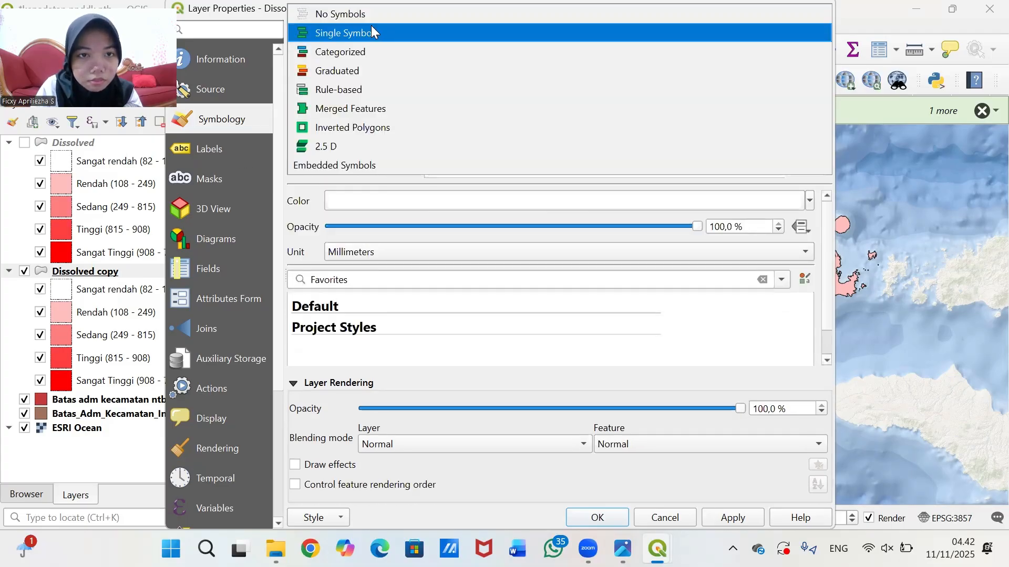
pyautogui.click(371, 32)
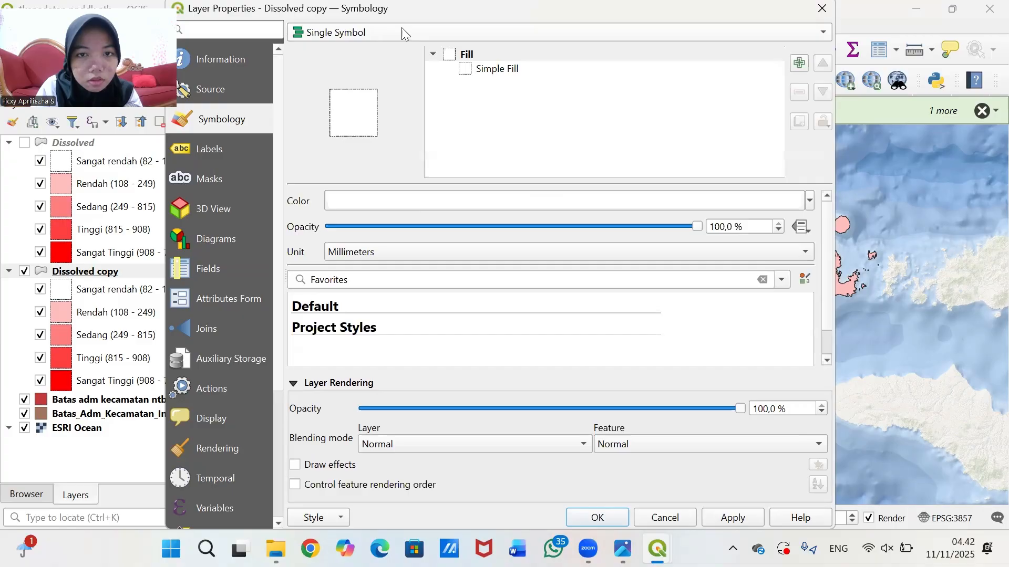
pyautogui.click(808, 201)
pyautogui.click(335, 239)
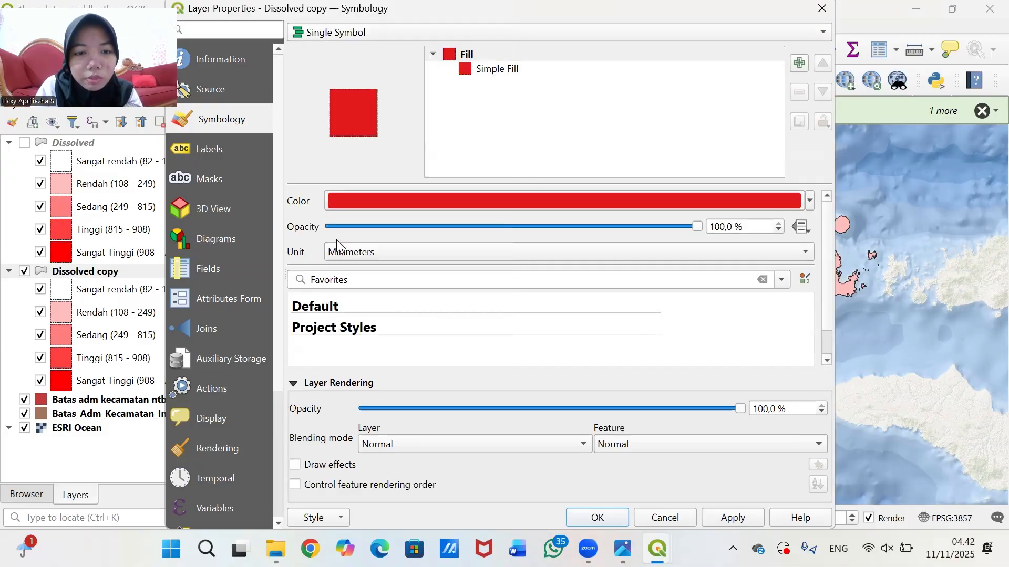
# - Keep the simple fill solid and set its stroke style to No Line
pyautogui.click(500, 76)
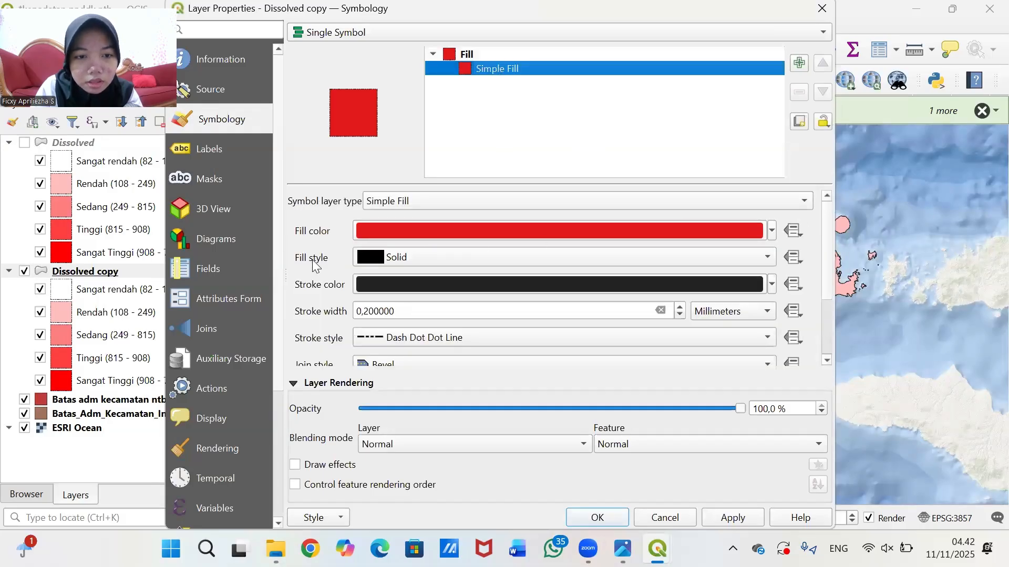
pyautogui.scroll(-1, 315, 265)
pyautogui.click(398, 214)
pyautogui.click(297, 224)
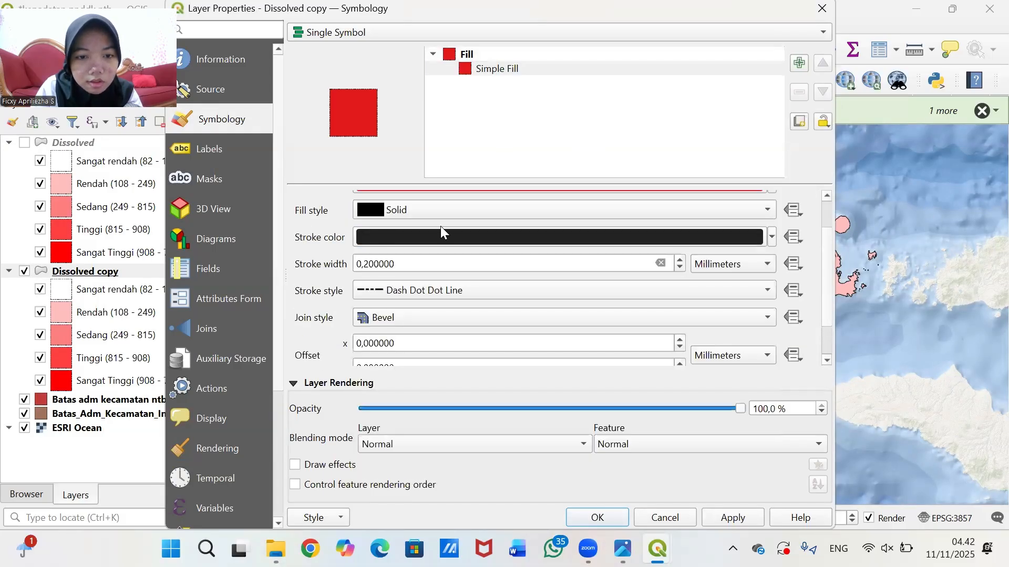
pyautogui.click(373, 238)
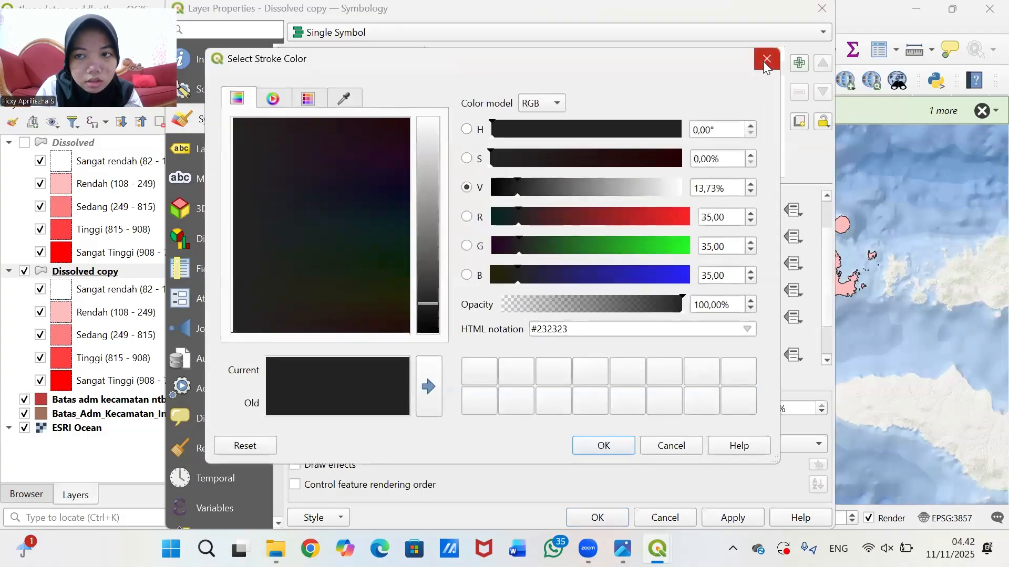
pyautogui.click(766, 61)
pyautogui.moveTo(390, 265); pyautogui.dragTo(329, 264)
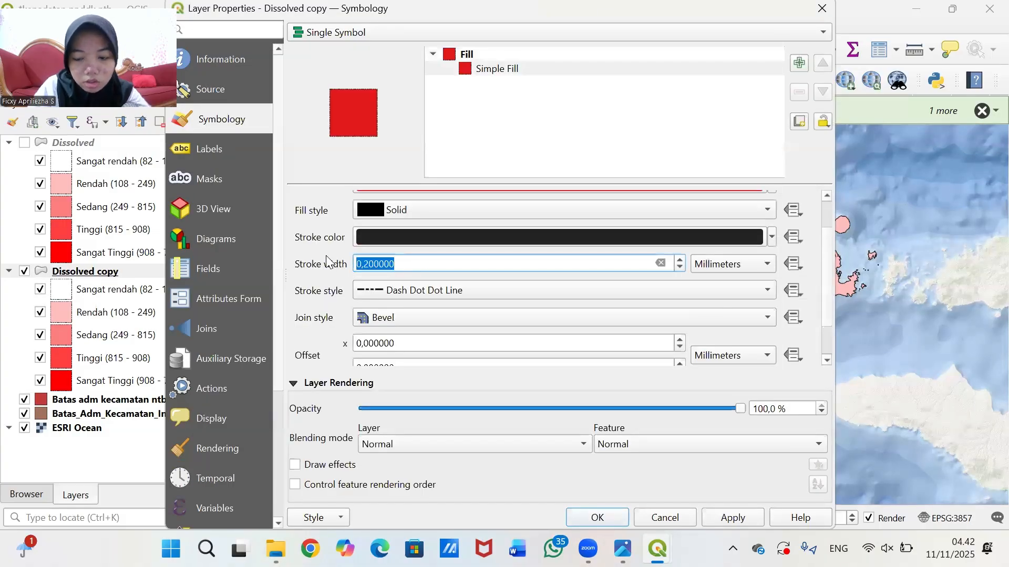
pyautogui.press('BackSpace')
pyautogui.click(453, 290)
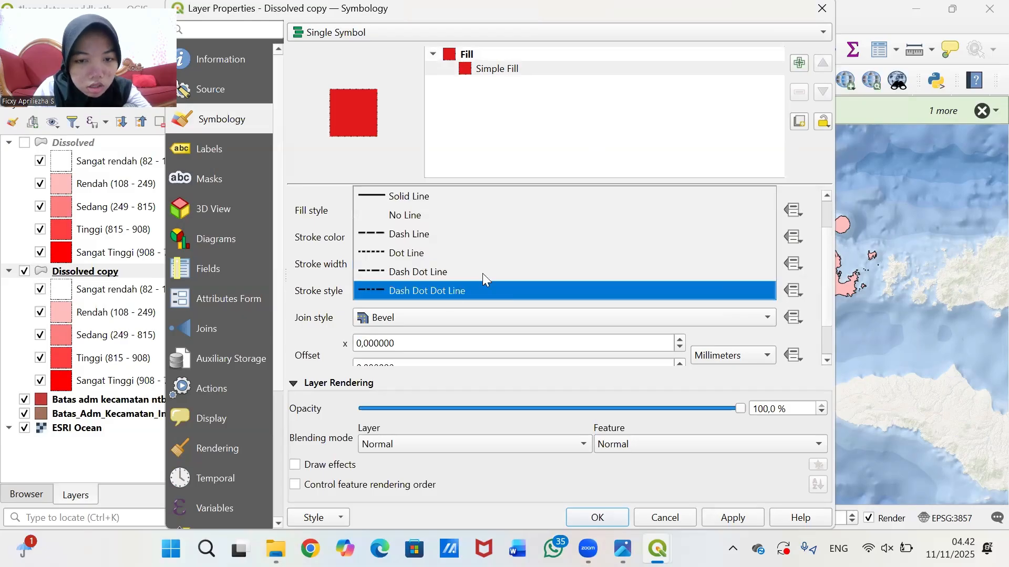
pyautogui.click(456, 218)
# - Apply the solid red style and close Layer Properties
pyautogui.scroll(-2, 316, 311)
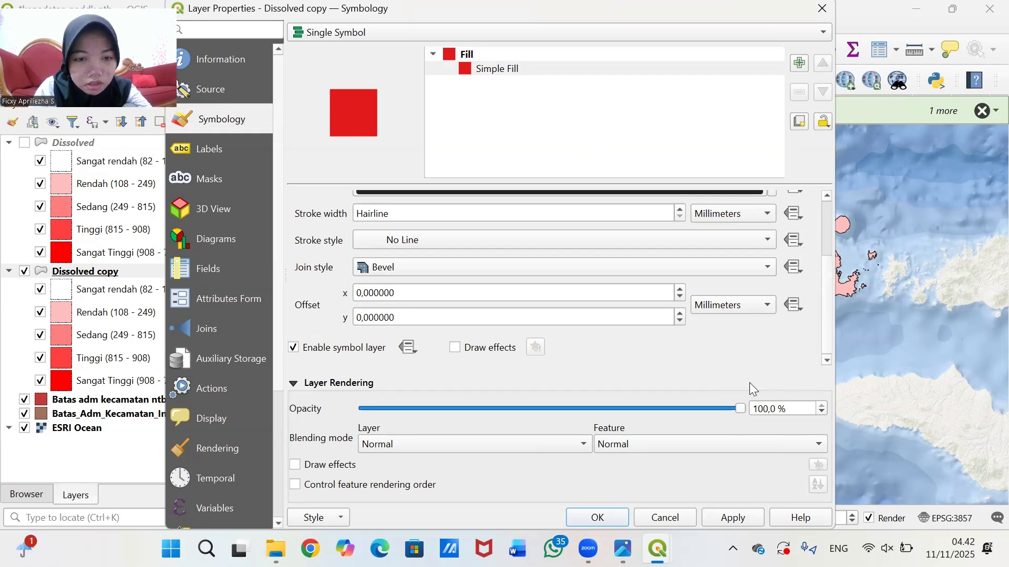
pyautogui.scroll(4, 336, 315)
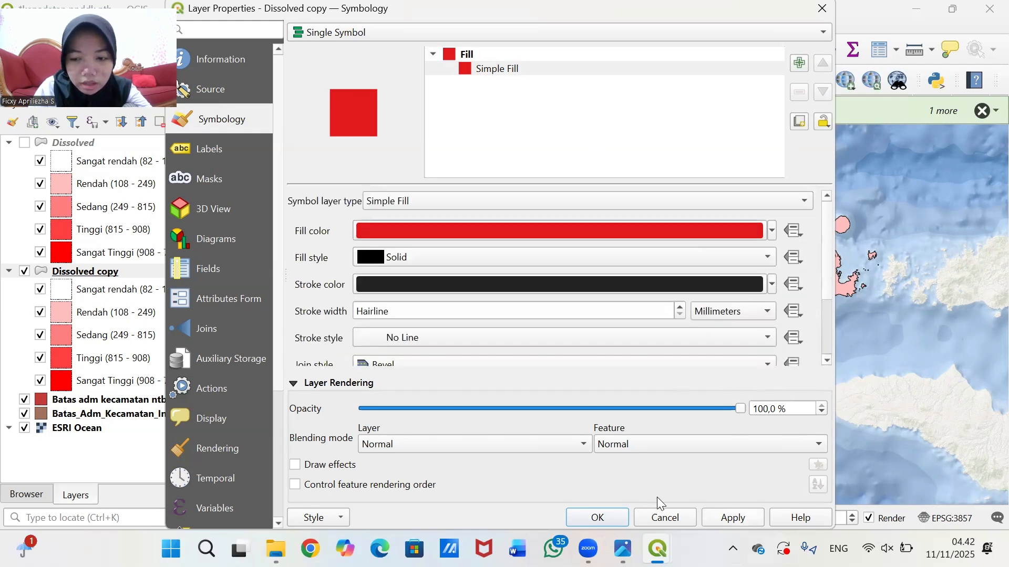
pyautogui.click(732, 517)
pyautogui.click(597, 516)
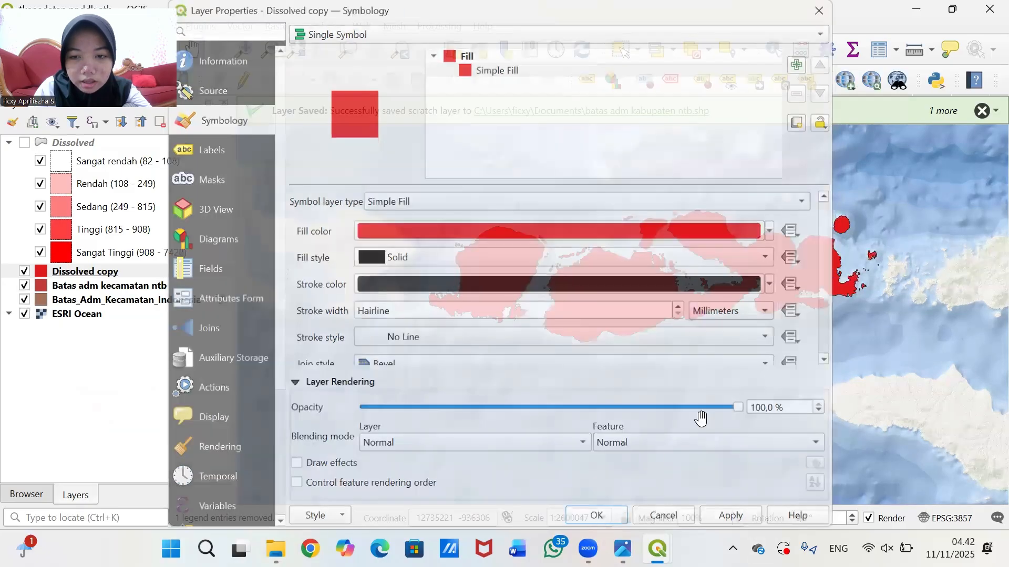
# - Pan the map to centre the NTB islands
pyautogui.scroll(1, 683, 285)
pyautogui.scroll(-1, 847, 270)
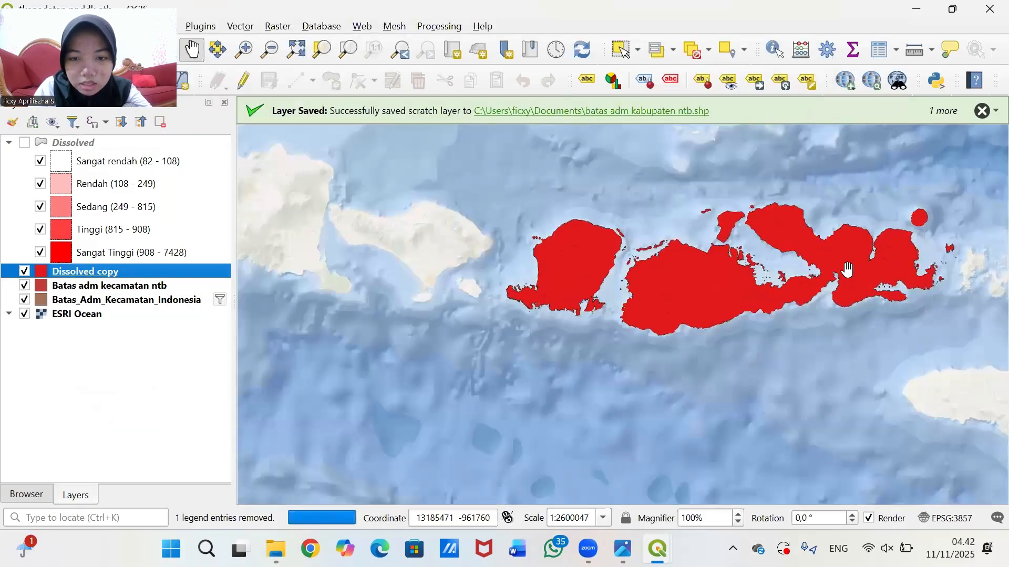
pyautogui.scroll(1, 723, 277)
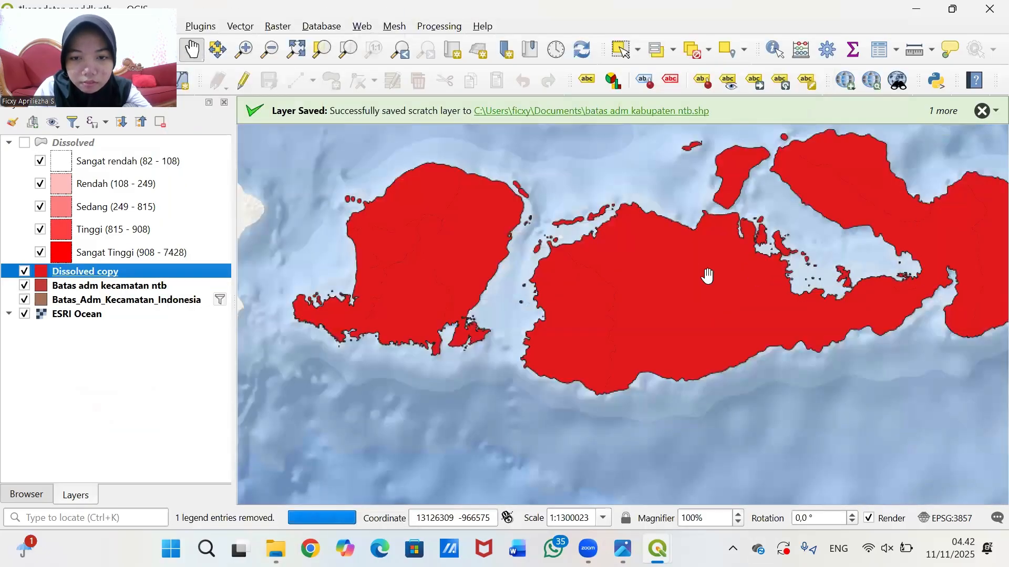
pyautogui.scroll(-1, 706, 276)
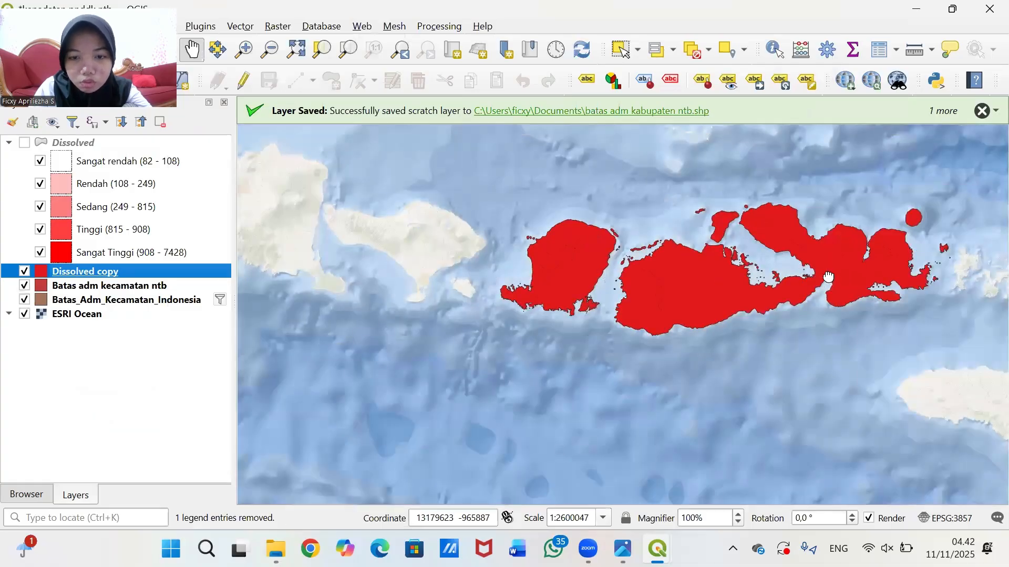
pyautogui.moveTo(828, 277); pyautogui.dragTo(760, 303)
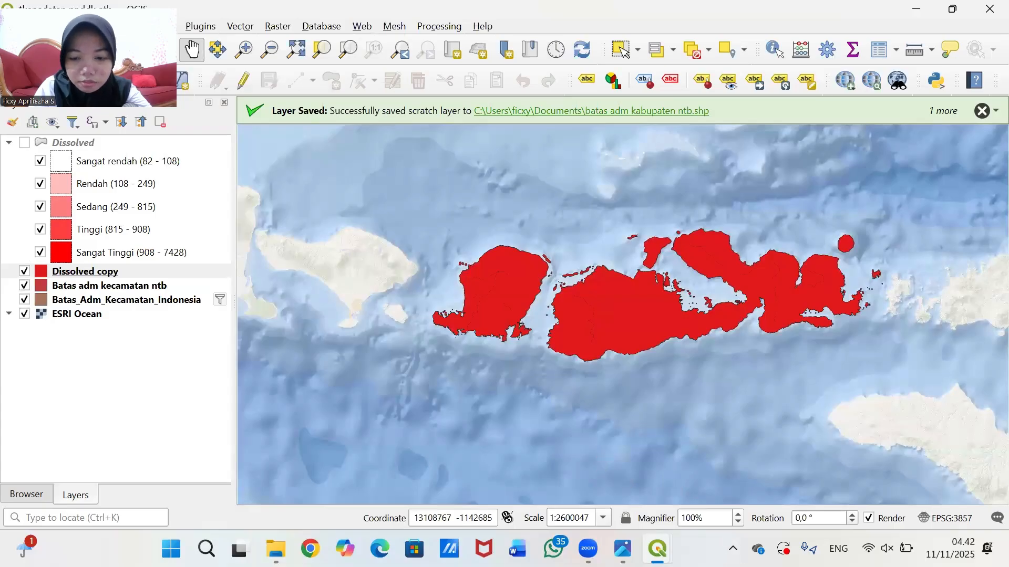
# - In the print layout, refresh the Indonesia inset preview and nudge its content sideways
pyautogui.moveTo(658, 549)
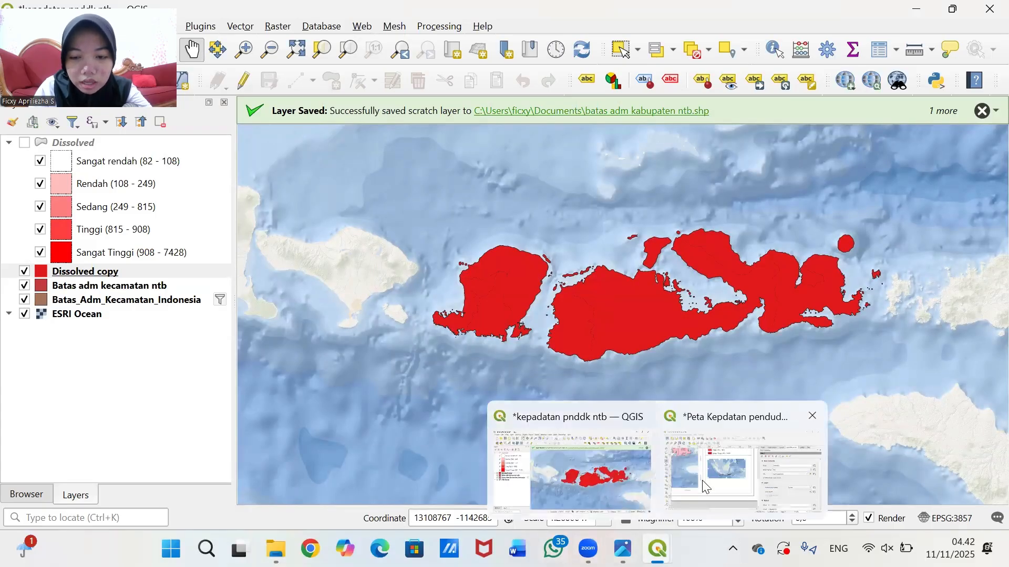
pyautogui.click(747, 484)
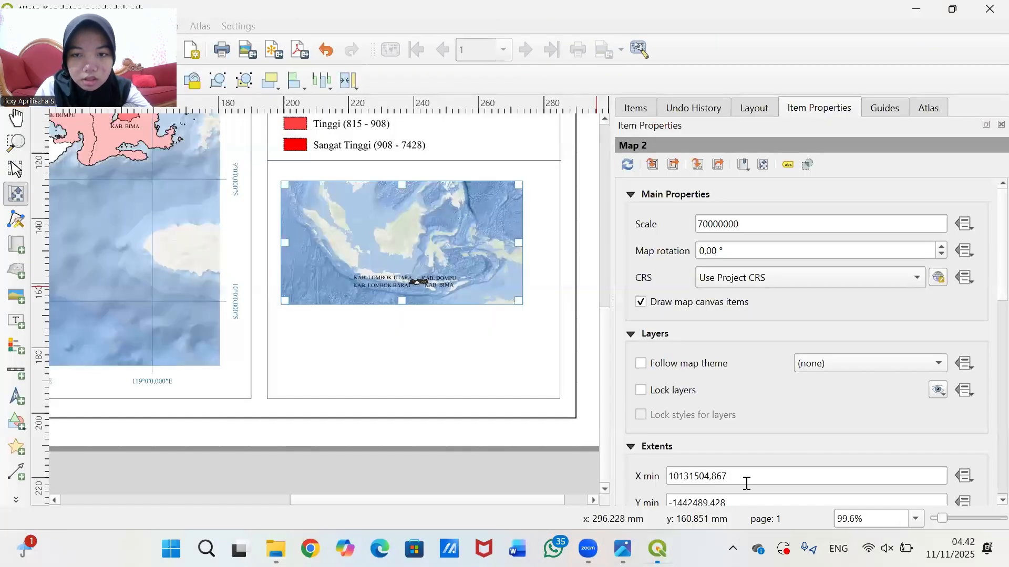
pyautogui.click(627, 166)
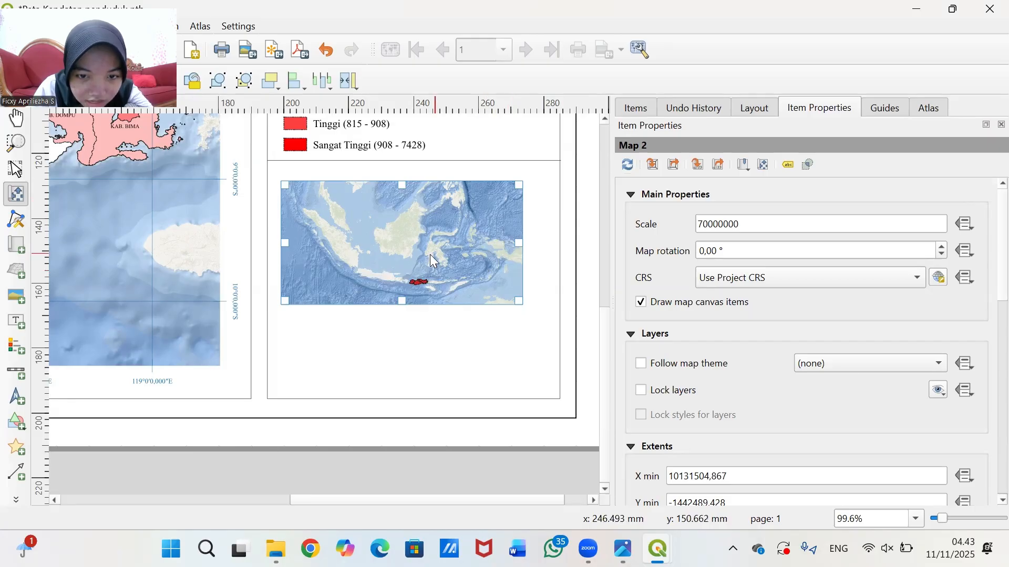
pyautogui.moveTo(430, 255); pyautogui.dragTo(441, 253)
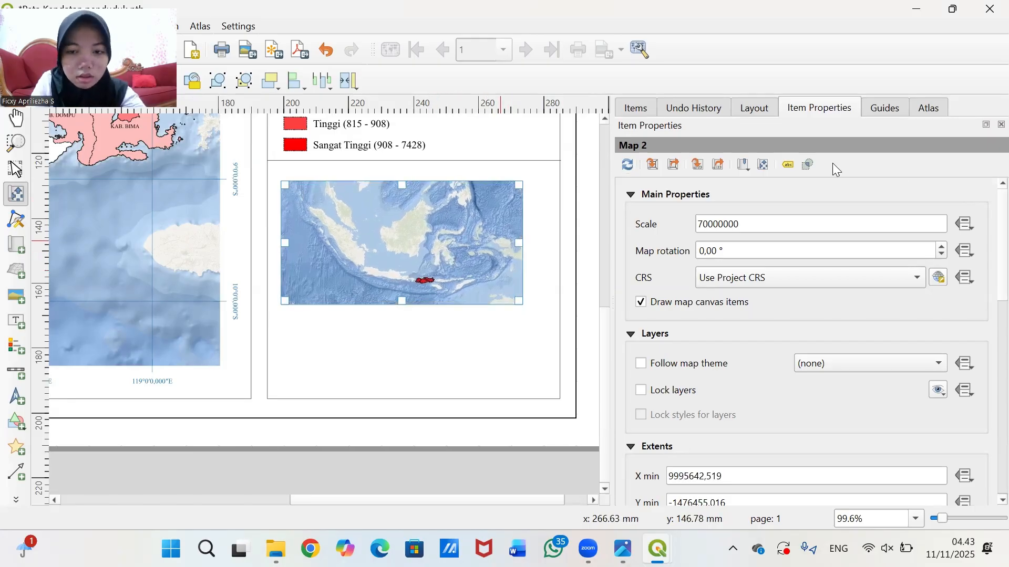
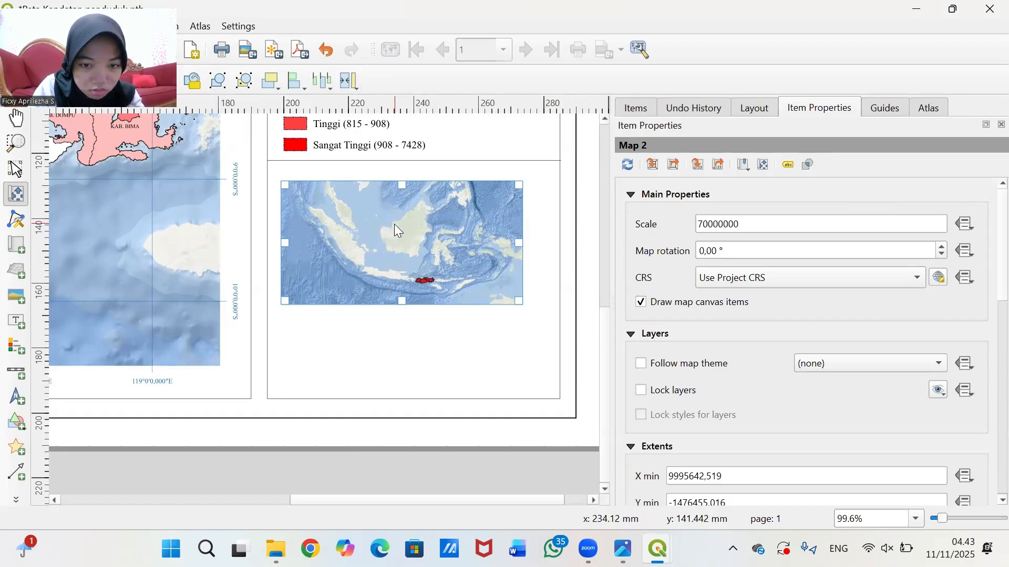
# - Shift the Indonesia view and resize the inset map frame wider
pyautogui.moveTo(394, 224); pyautogui.dragTo(397, 225)
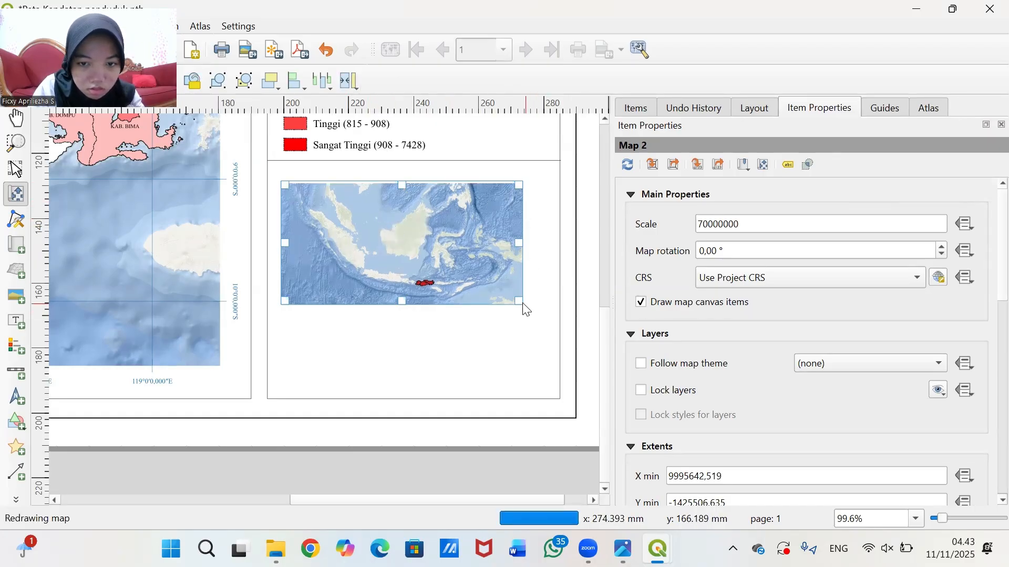
pyautogui.click(16, 169)
pyautogui.moveTo(520, 242); pyautogui.dragTo(551, 242)
pyautogui.moveTo(604, 357); pyautogui.dragTo(604, 223)
# - Select the title, its box and the projection notes, and nudge them upward
pyautogui.click(386, 152)
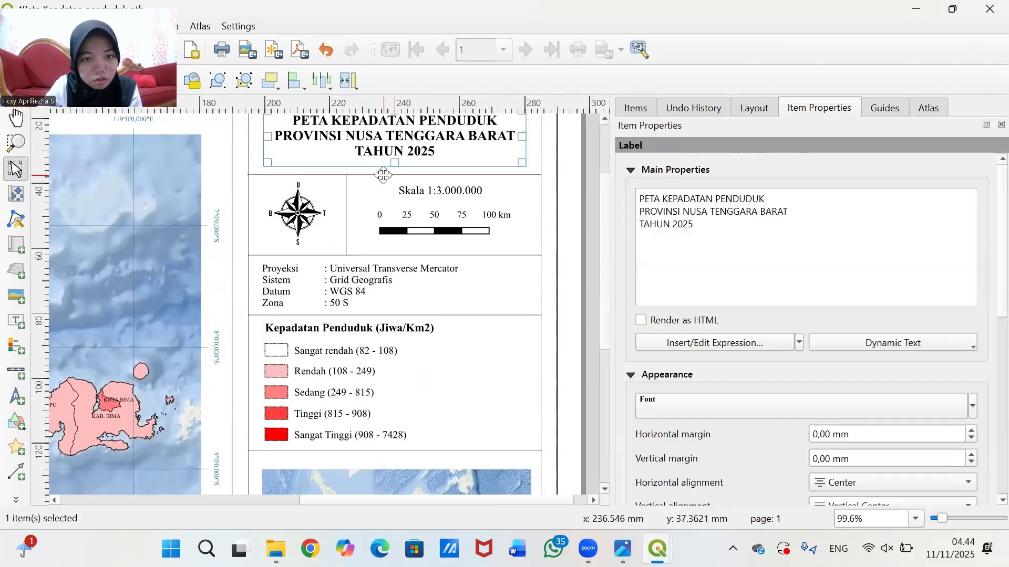
pyautogui.click(422, 244)
pyautogui.keyDown('shift'); pyautogui.click(410, 278); pyautogui.keyUp('shift')
pyautogui.keyDown('shift'); pyautogui.click(419, 206); pyautogui.keyUp('shift')
pyautogui.press('Up')
pyautogui.press('Up')
pyautogui.press('Up')
pyautogui.scroll(1, 403, 325)
pyautogui.scroll(-1, 421, 315)
# - Move the projection notes label, legend and divider line further up
pyautogui.click(409, 244)
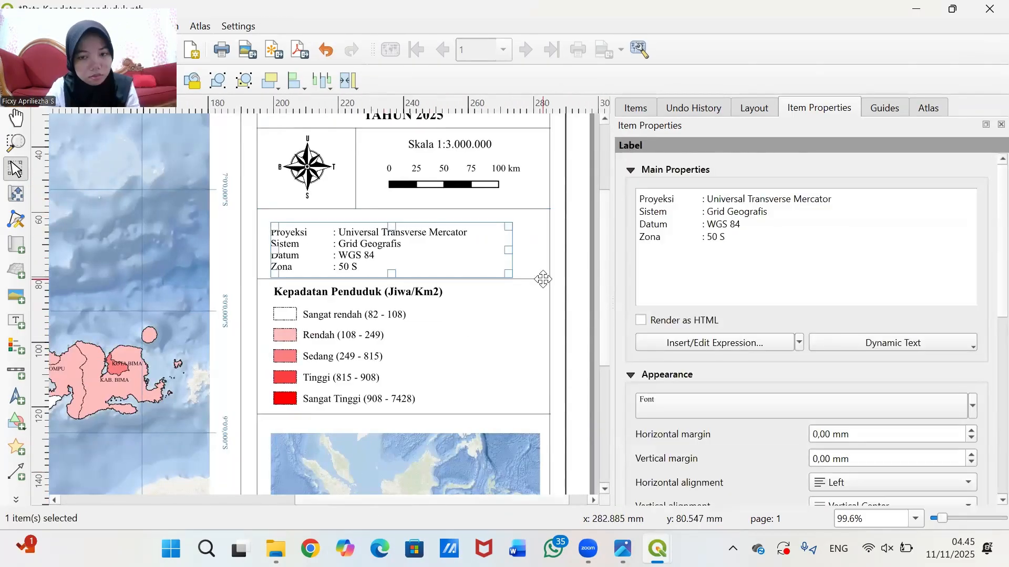
pyautogui.press('Up')
pyautogui.press('Up')
pyautogui.press('Up')
pyautogui.click(578, 273)
pyautogui.click(372, 275)
pyautogui.press('Up')
pyautogui.press('Up')
pyautogui.press('Up')
pyautogui.click(373, 410)
# - Set the inset map scale to 70000000 and recentre Indonesia within it
pyautogui.tripleClick(736, 224)
pyautogui.write('8000000070000000')
pyautogui.click(16, 195)
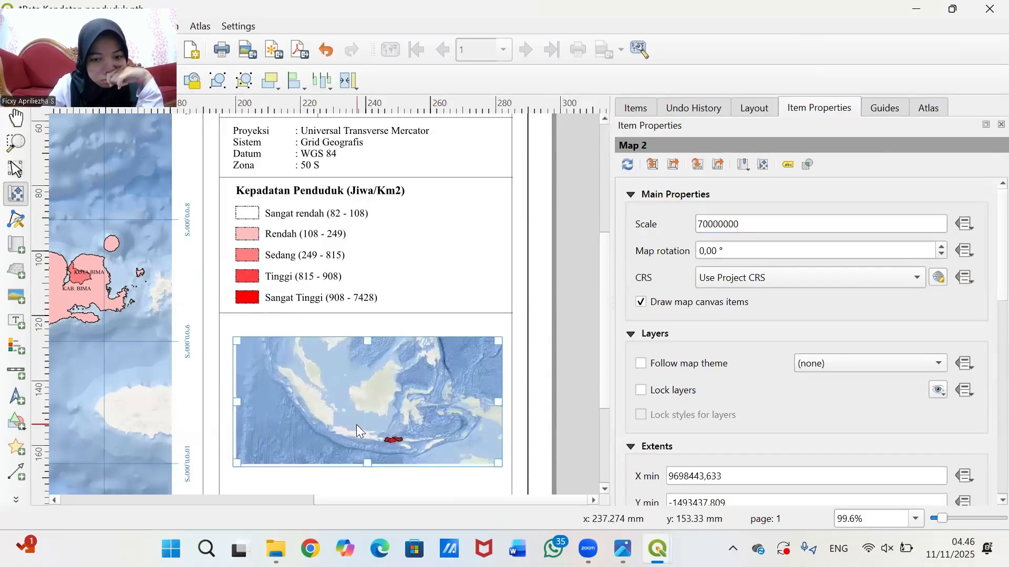
pyautogui.moveTo(356, 424); pyautogui.dragTo(354, 426)
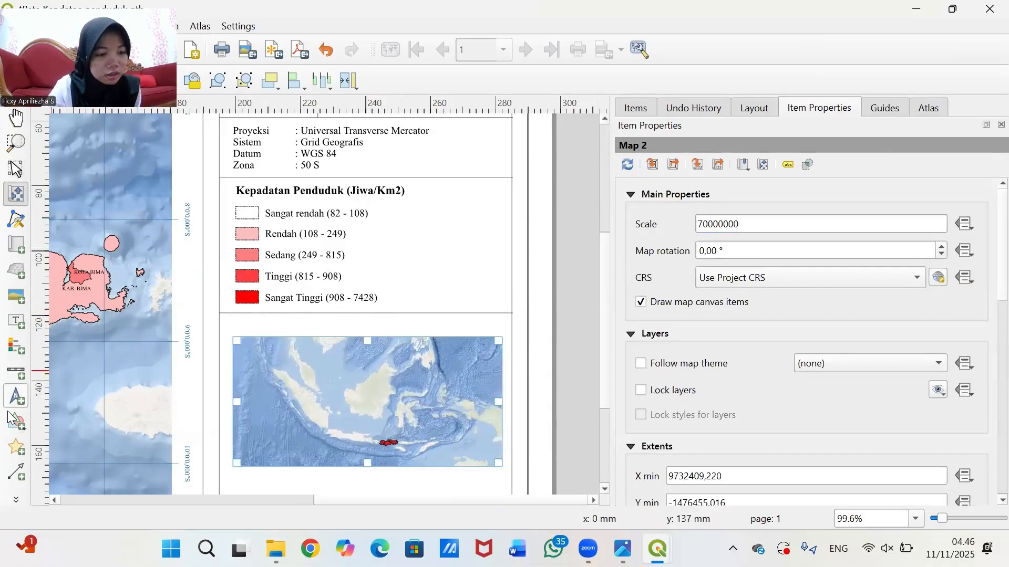
# - Draw a label box above the inset map and enter the text PETA INDONESIA
pyautogui.click(16, 321)
pyautogui.moveTo(318, 322); pyautogui.dragTo(456, 336)
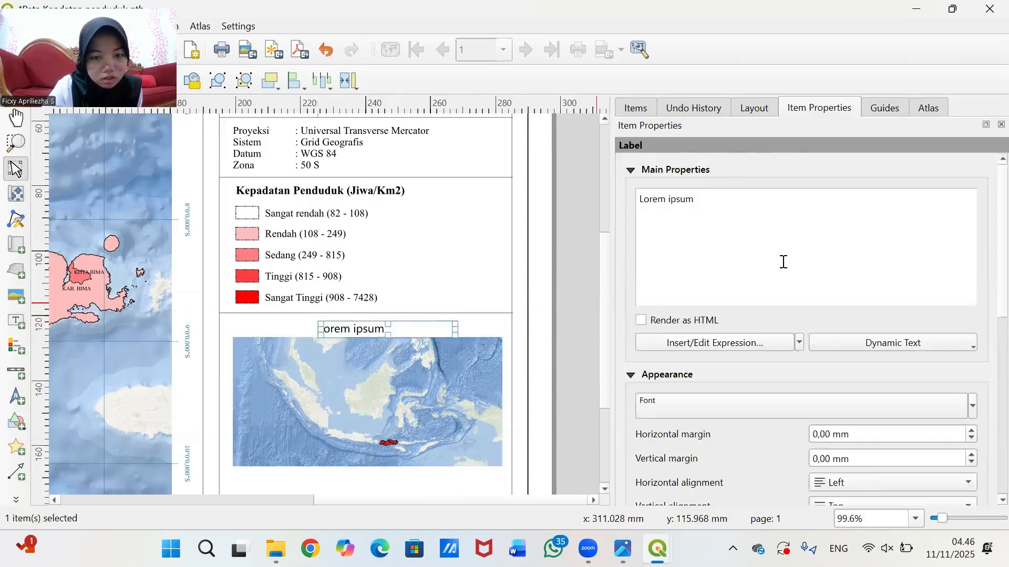
pyautogui.press('BackSpace')
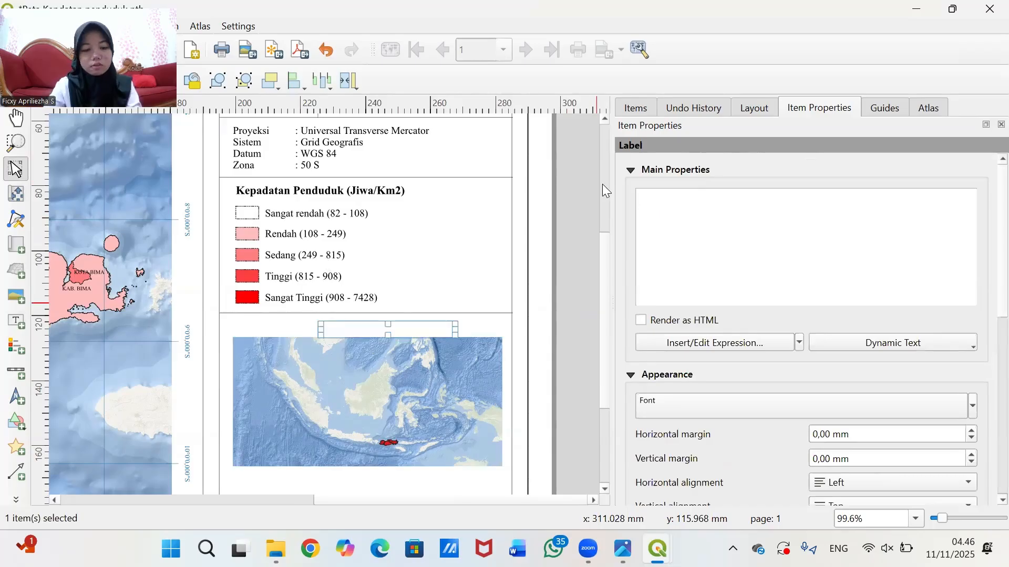
pyautogui.write('Peta')
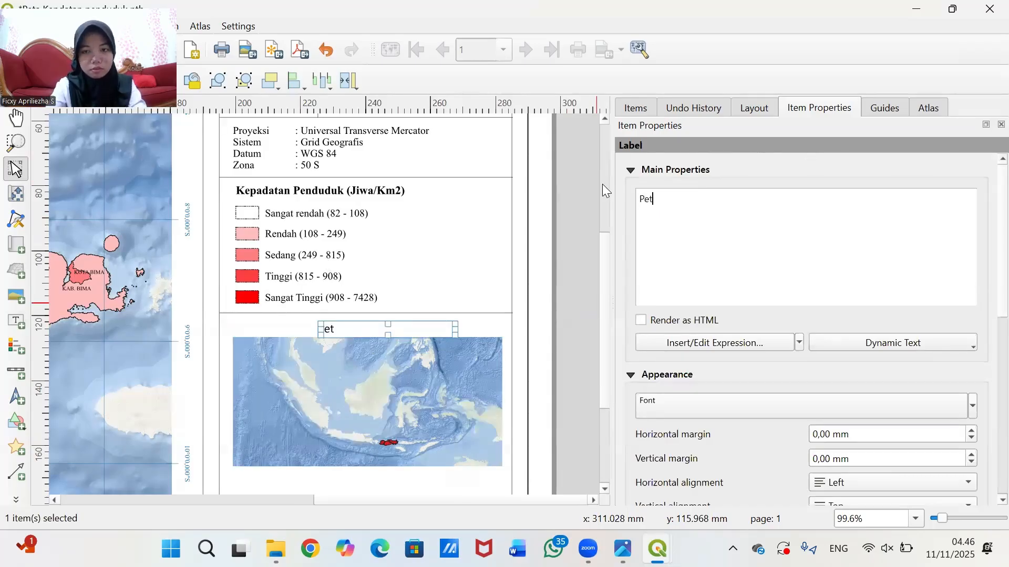
pyautogui.press('BackSpace')
pyautogui.press('BackSpace')
pyautogui.press('BackSpace')
pyautogui.press('BackSpace')
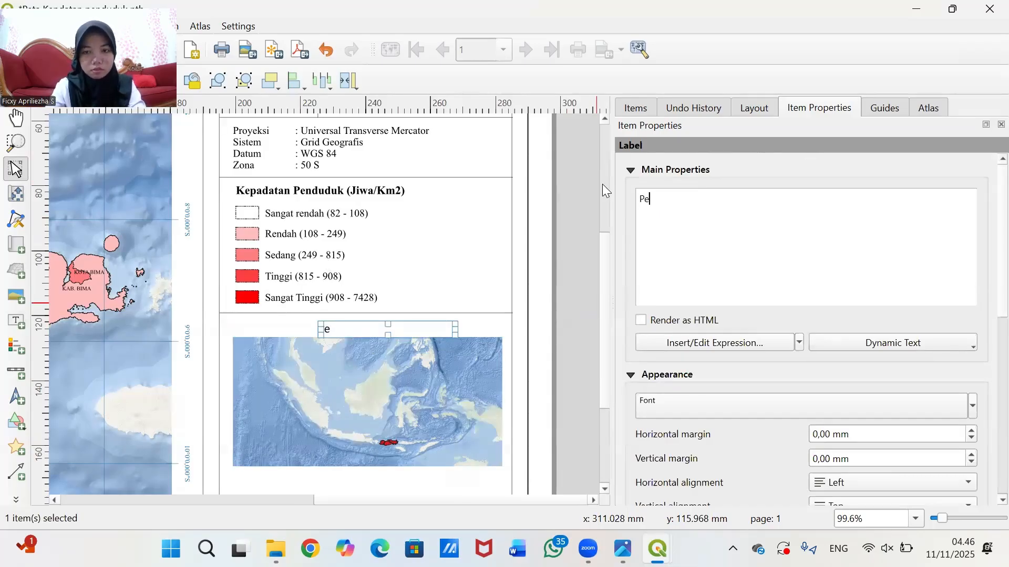
pyautogui.write('ETA INDONESIA')
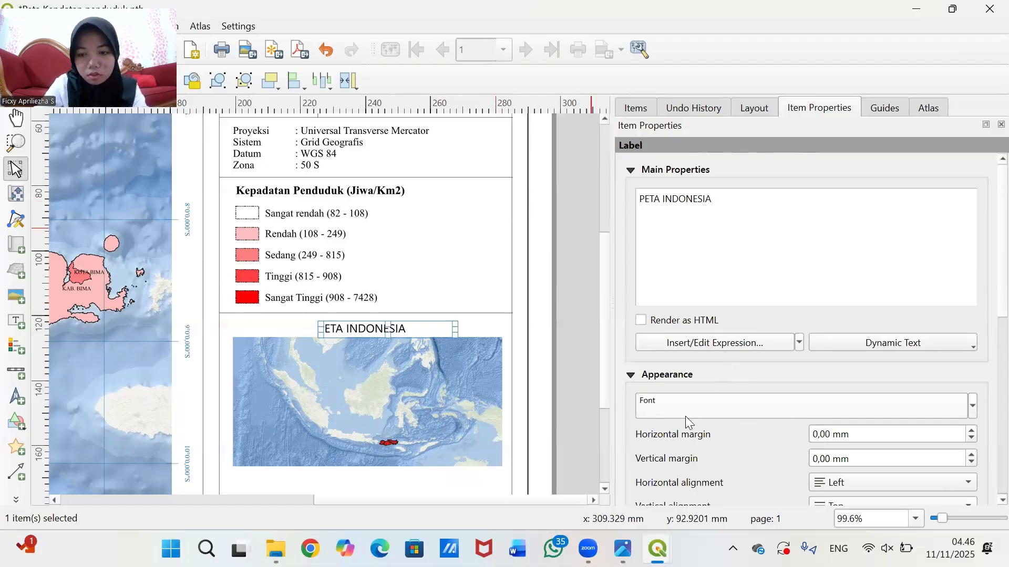
# - Start editing the label font, then restore the accidentally deleted PETA INDONESIA label
pyautogui.click(711, 410)
pyautogui.moveTo(744, 216); pyautogui.dragTo(658, 219)
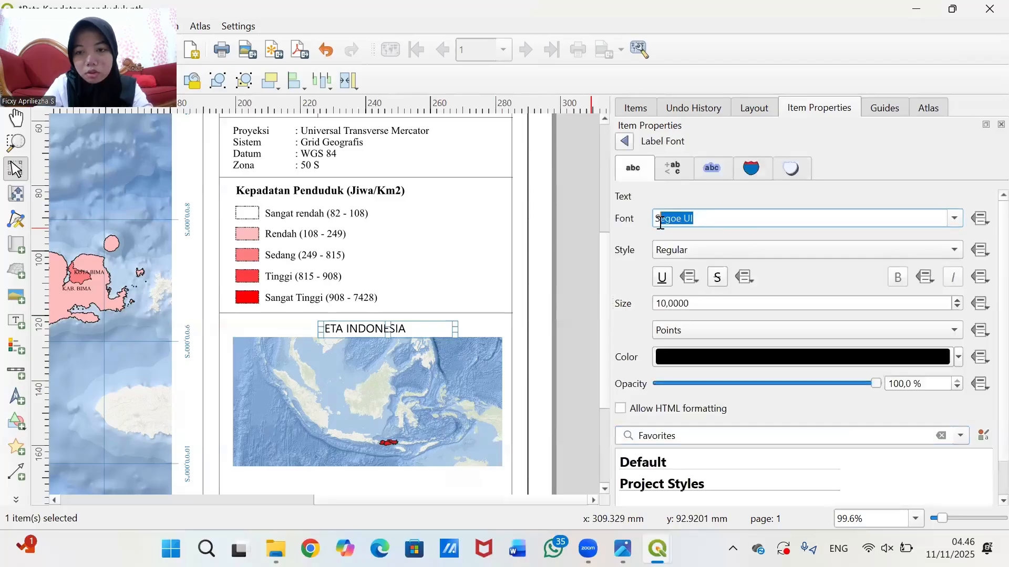
pyautogui.click(658, 219)
pyautogui.press('Delete')
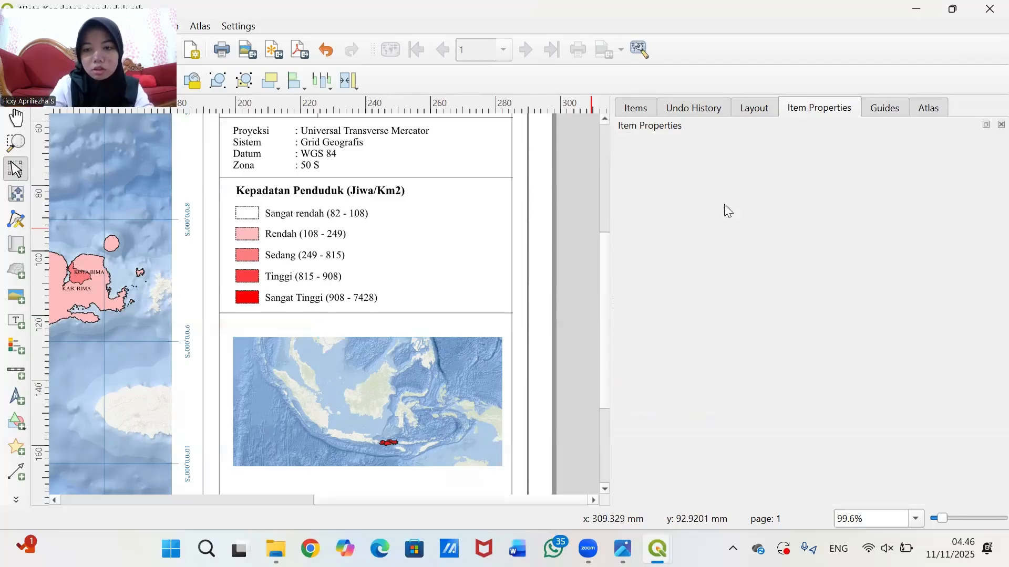
pyautogui.click(770, 107)
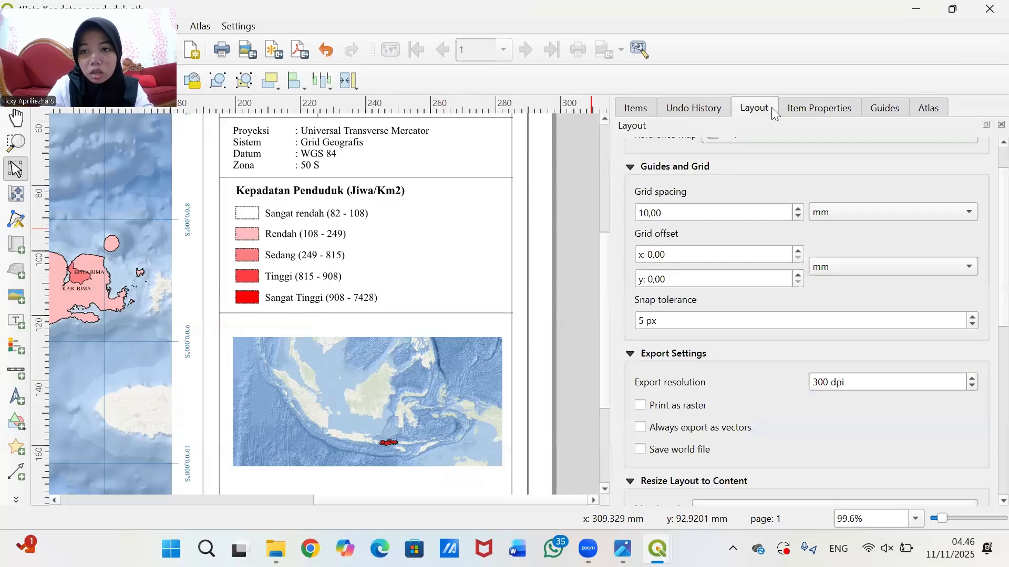
pyautogui.click(807, 108)
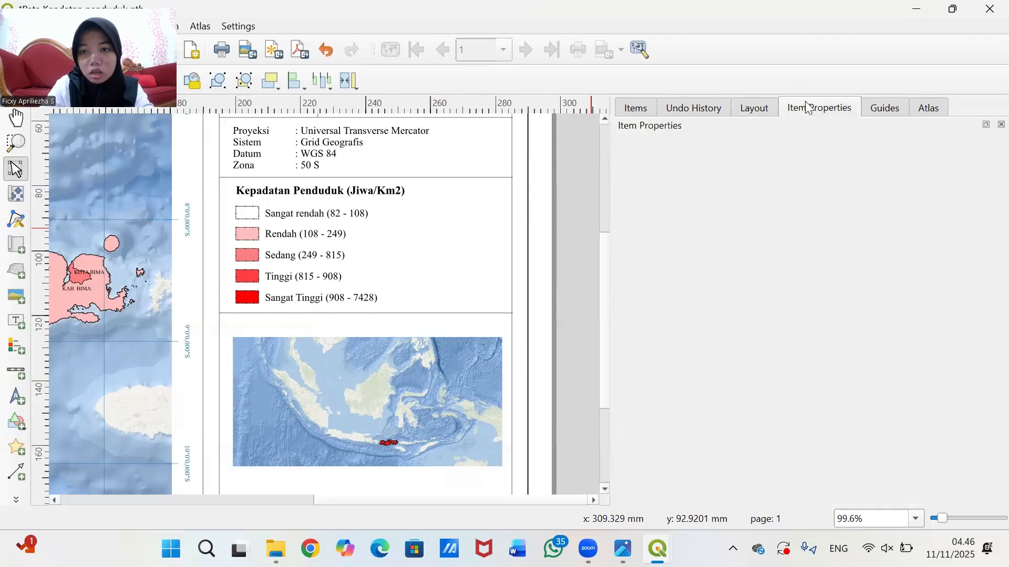
pyautogui.click(367, 371)
pyautogui.click(362, 326)
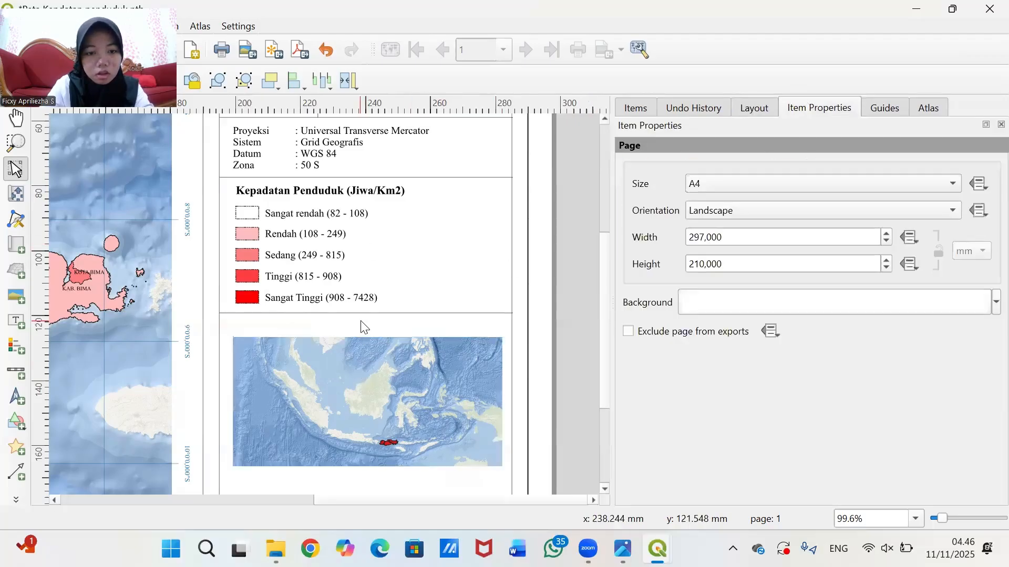
pyautogui.click(322, 52)
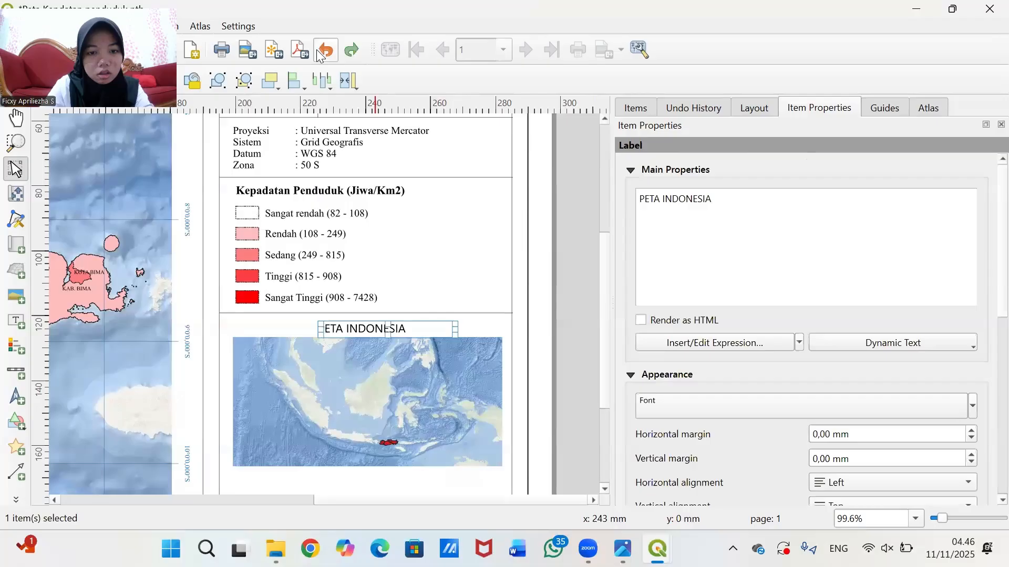
# - Set the label font to Times New Roman with Bold style
pyautogui.click(730, 406)
pyautogui.moveTo(731, 223); pyautogui.dragTo(611, 220)
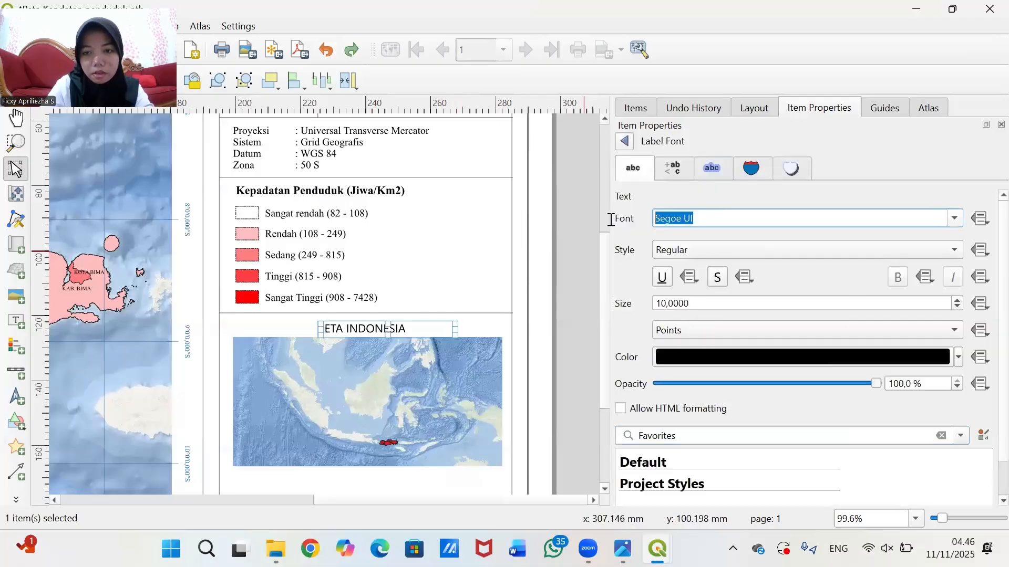
pyautogui.write('Taho')
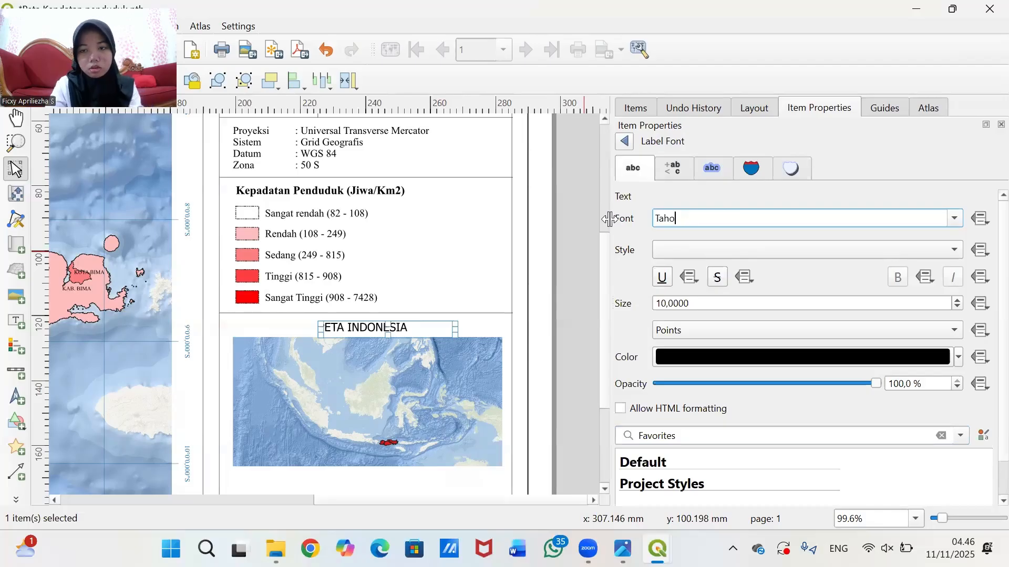
pyautogui.write('maiMES')
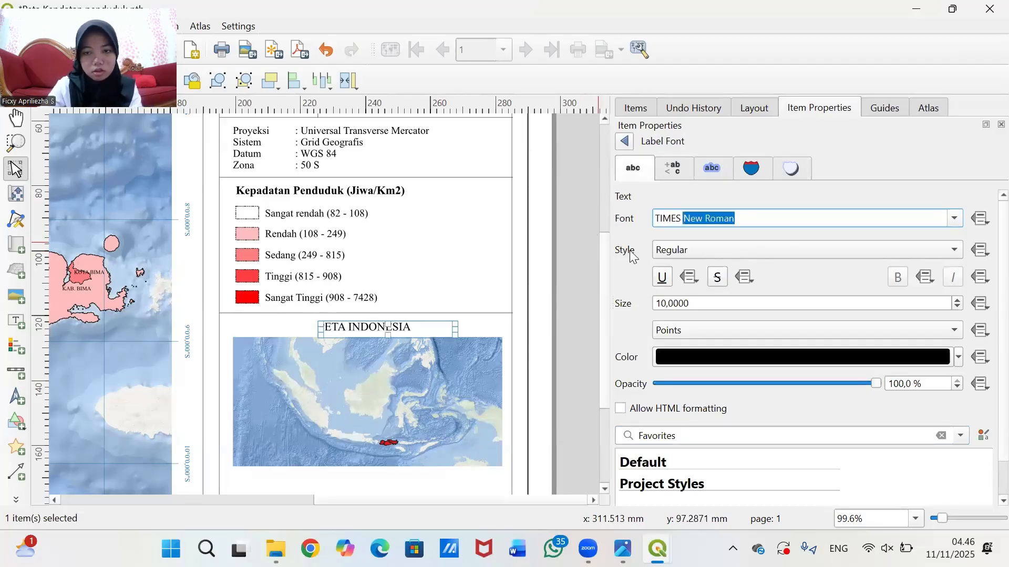
pyautogui.press('Return')
pyautogui.click(811, 248)
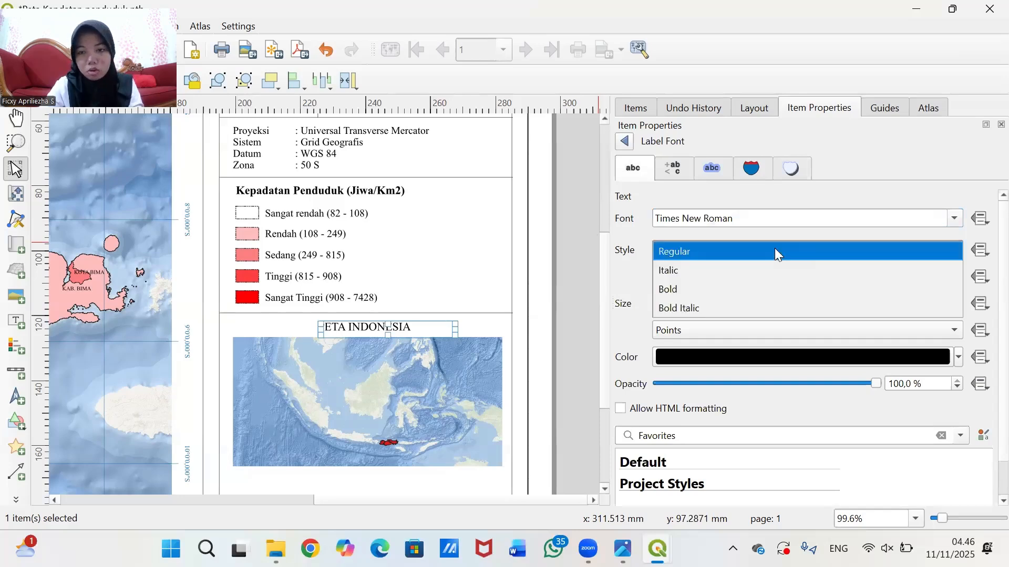
pyautogui.click(700, 294)
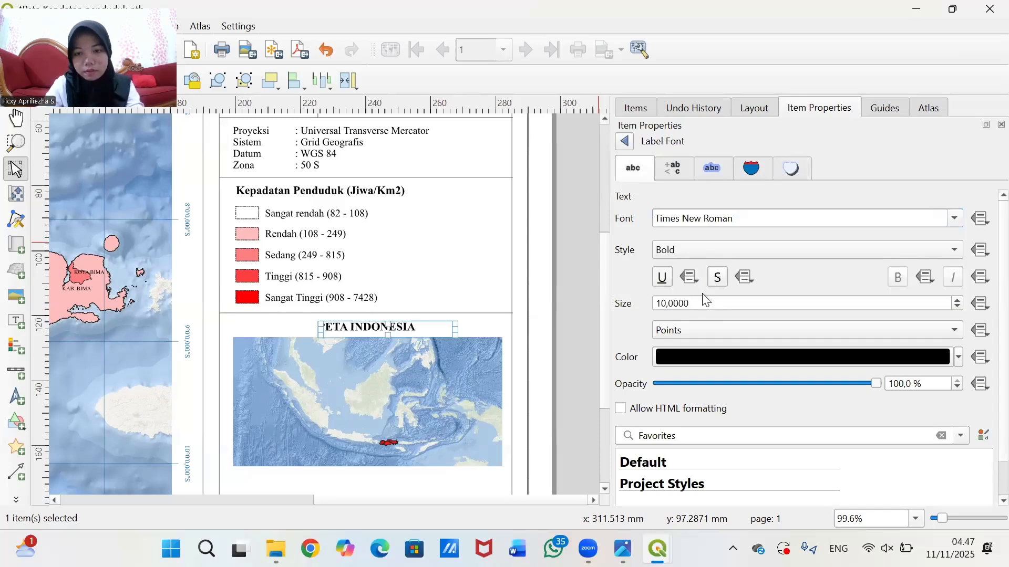
pyautogui.click(592, 305)
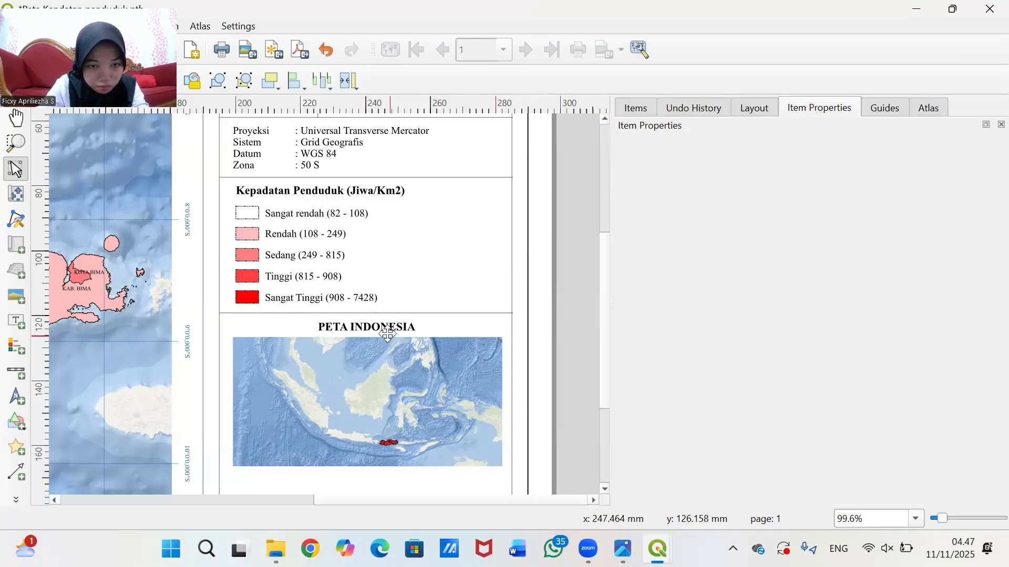
# - Move and narrow the PETA INDONESIA label, centring its text horizontally and vertically
pyautogui.moveTo(383, 328); pyautogui.dragTo(382, 321)
pyautogui.moveTo(455, 322); pyautogui.dragTo(371, 325)
pyautogui.scroll(-1, 761, 468)
pyautogui.click(866, 459)
pyautogui.click(866, 478)
pyautogui.click(867, 436)
pyautogui.click(865, 455)
pyautogui.click(327, 50)
# - Reposition the inset map slightly higher beneath the title
pyautogui.click(577, 308)
pyautogui.moveTo(414, 362); pyautogui.dragTo(414, 358)
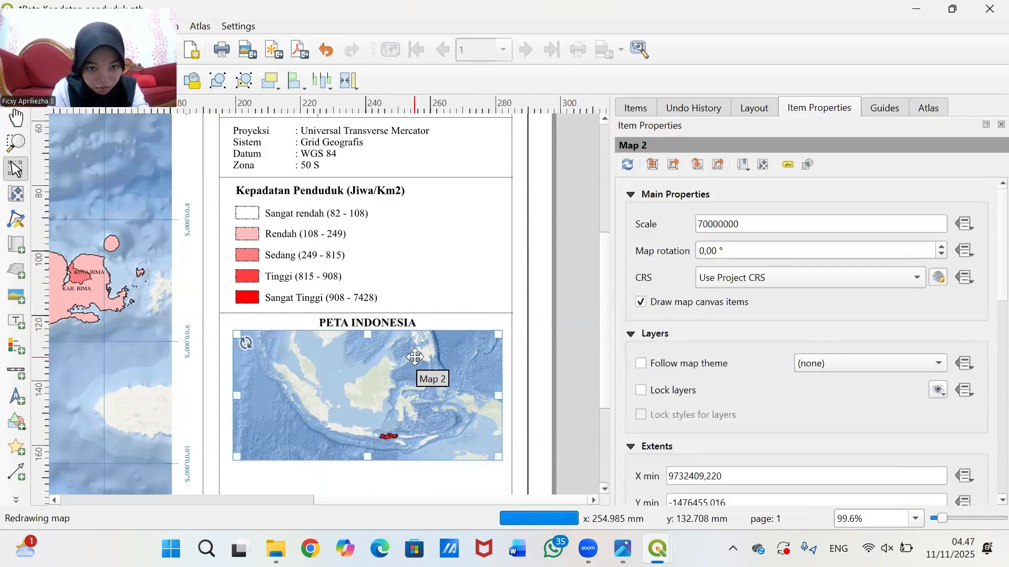
pyautogui.click(577, 339)
pyautogui.moveTo(604, 336); pyautogui.dragTo(600, 408)
pyautogui.scroll(-1, 509, 309)
pyautogui.scroll(1, 512, 308)
pyautogui.click(423, 311)
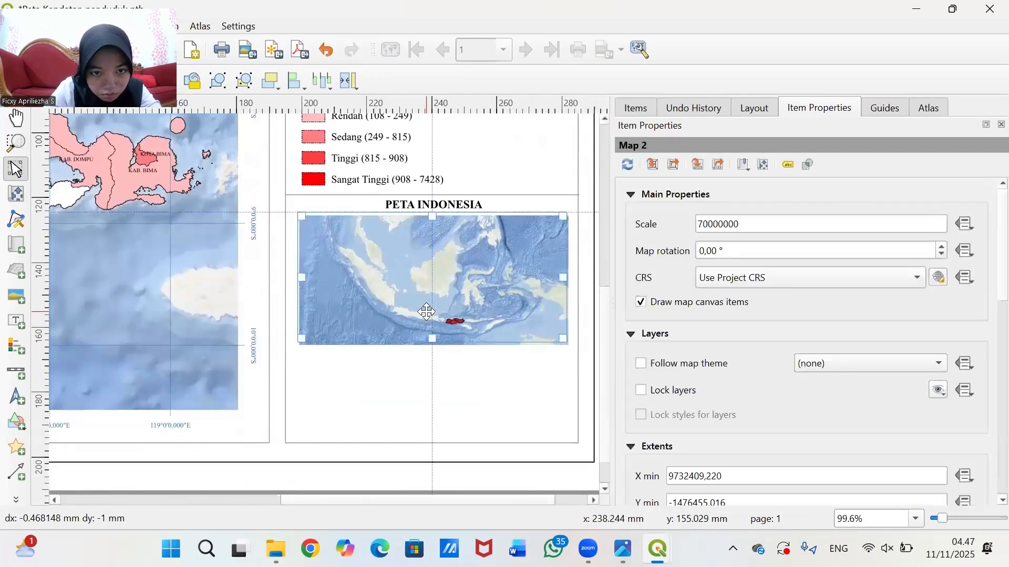
pyautogui.click(578, 371)
pyautogui.scroll(-1, 540, 295)
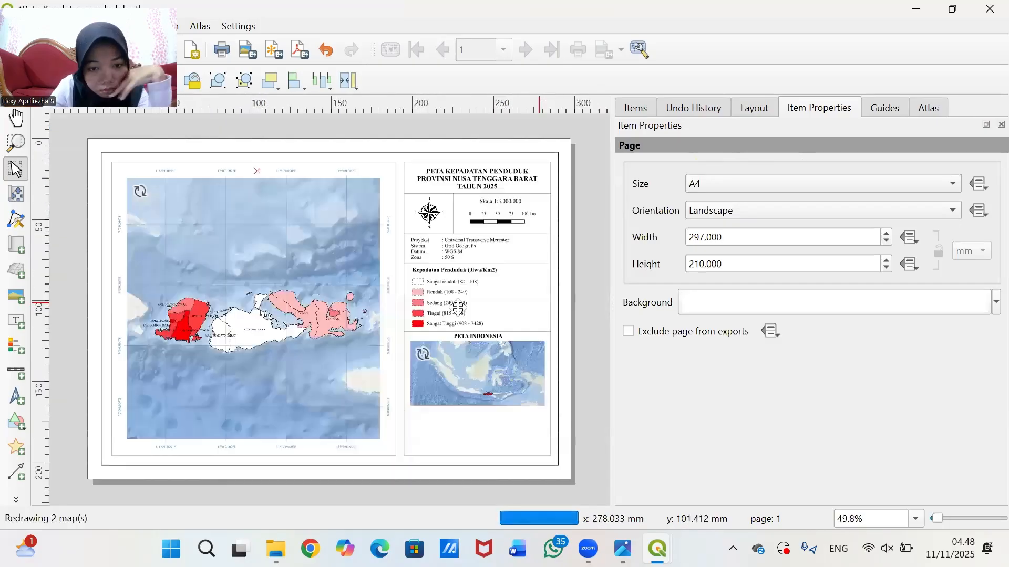
pyautogui.scroll(1, 542, 296)
pyautogui.moveTo(604, 311); pyautogui.dragTo(603, 385)
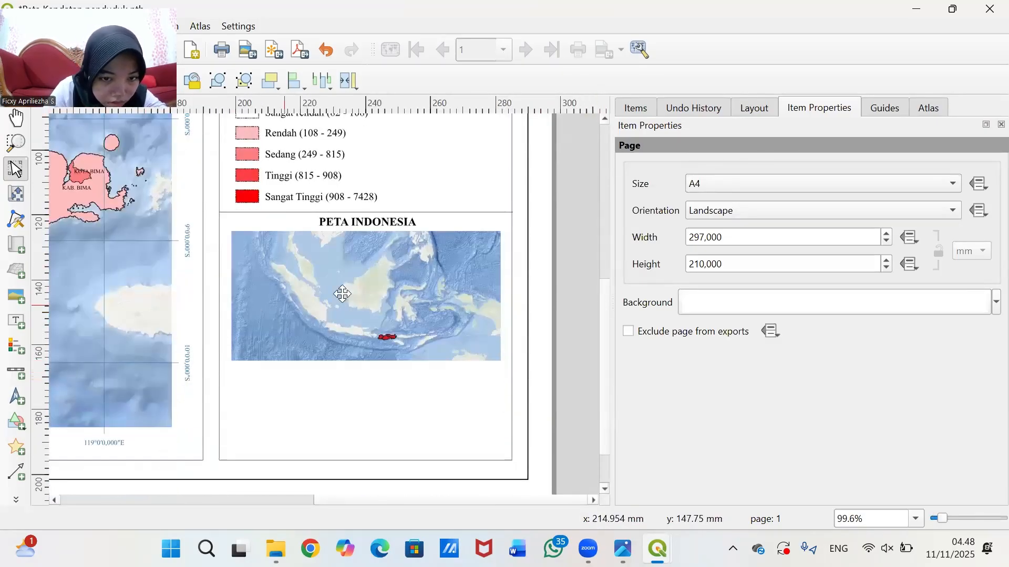
pyautogui.click(320, 333)
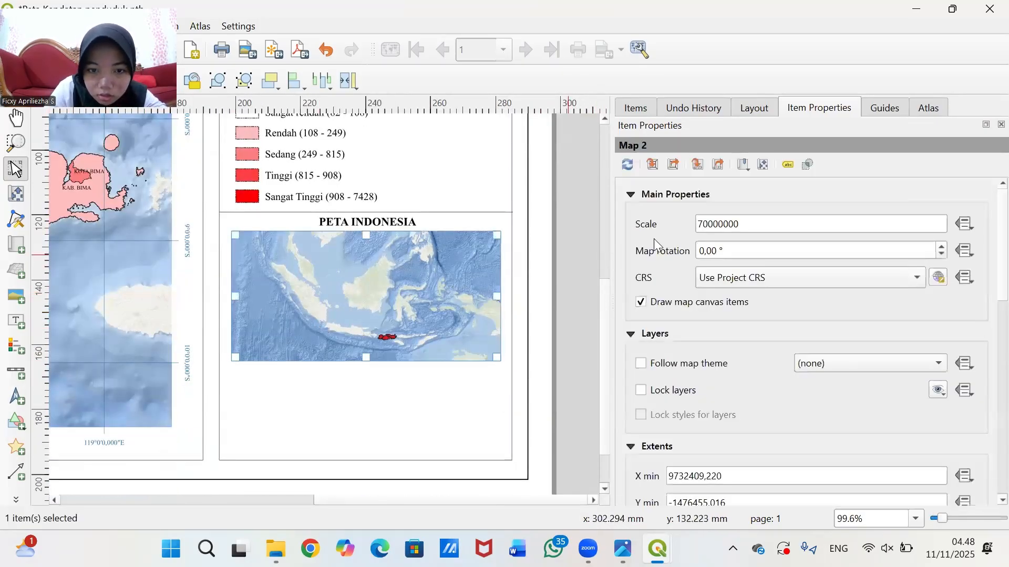
pyautogui.click(580, 324)
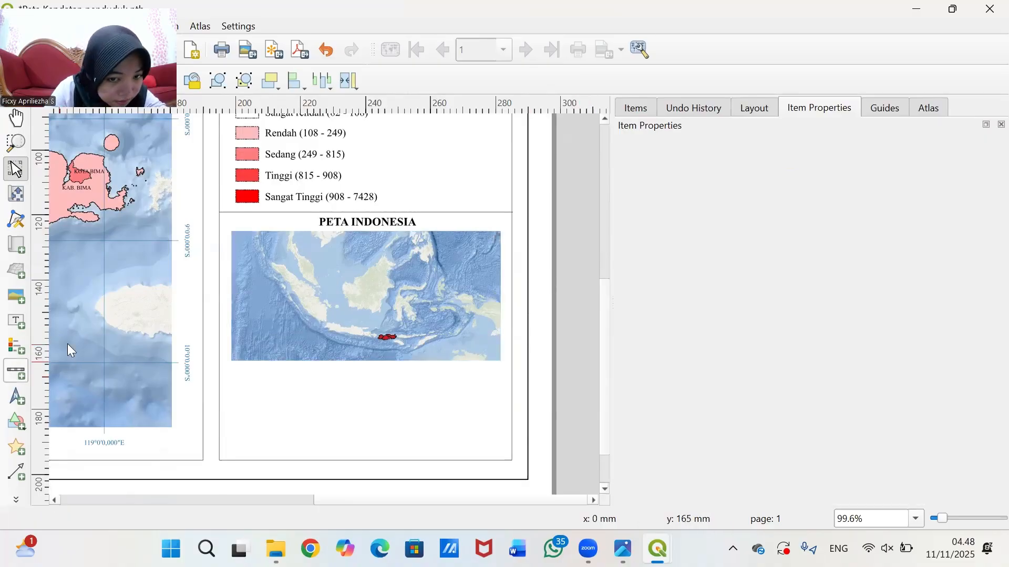
# - Draw a small rectangle below the inset map and fill it red
pyautogui.click(16, 422)
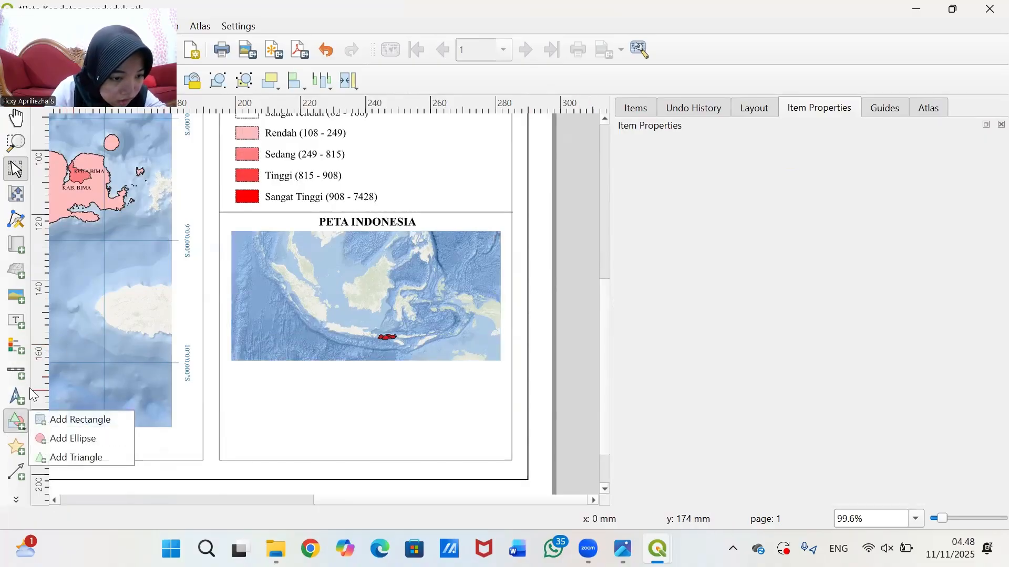
pyautogui.click(87, 419)
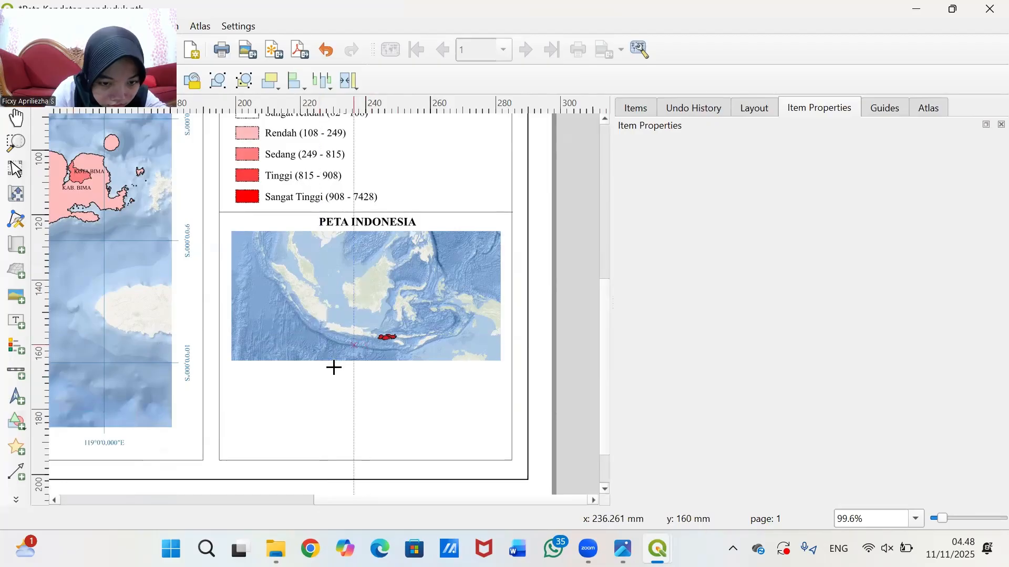
pyautogui.moveTo(320, 367)
pyautogui.mouseDown()
pyautogui.moveTo(344, 375)
pyautogui.moveTo(334, 379)
pyautogui.mouseUp()
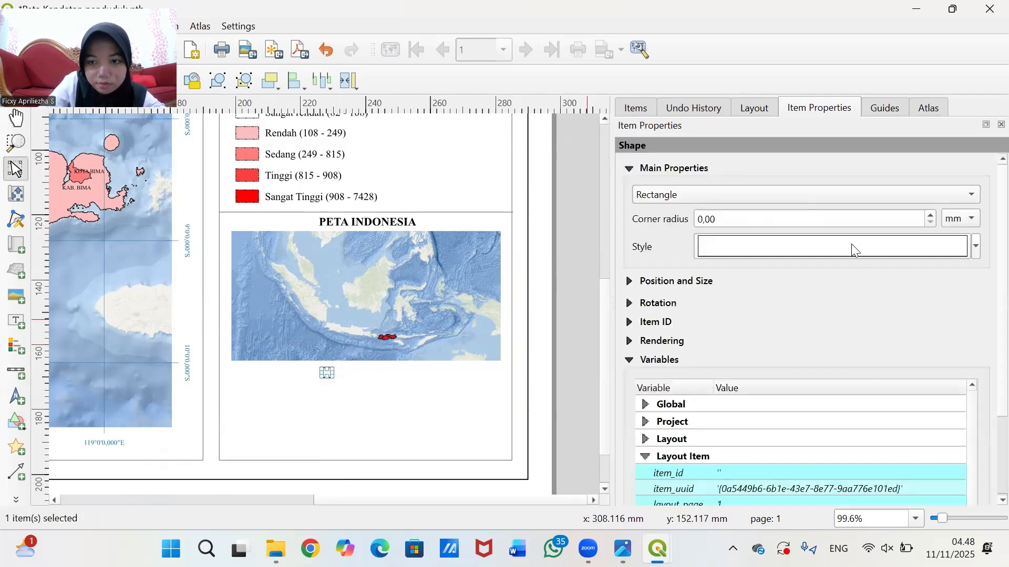
pyautogui.click(823, 244)
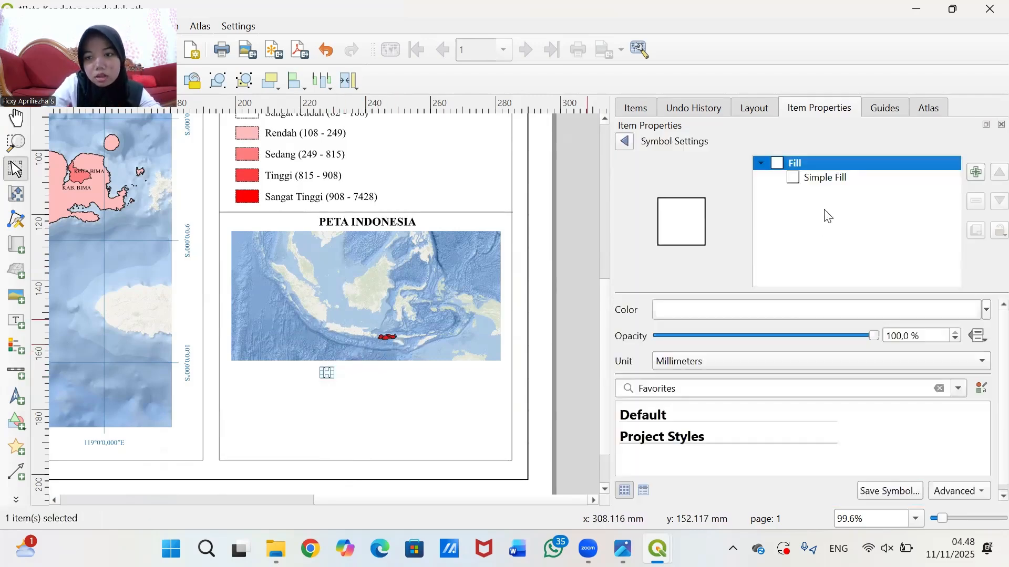
pyautogui.click(987, 316)
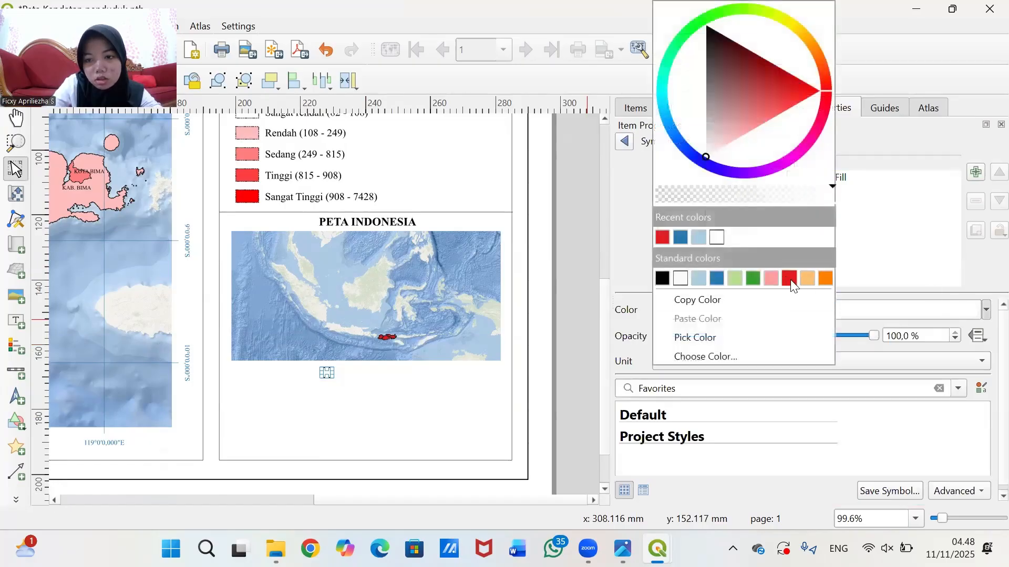
pyautogui.click(789, 278)
pyautogui.click(580, 353)
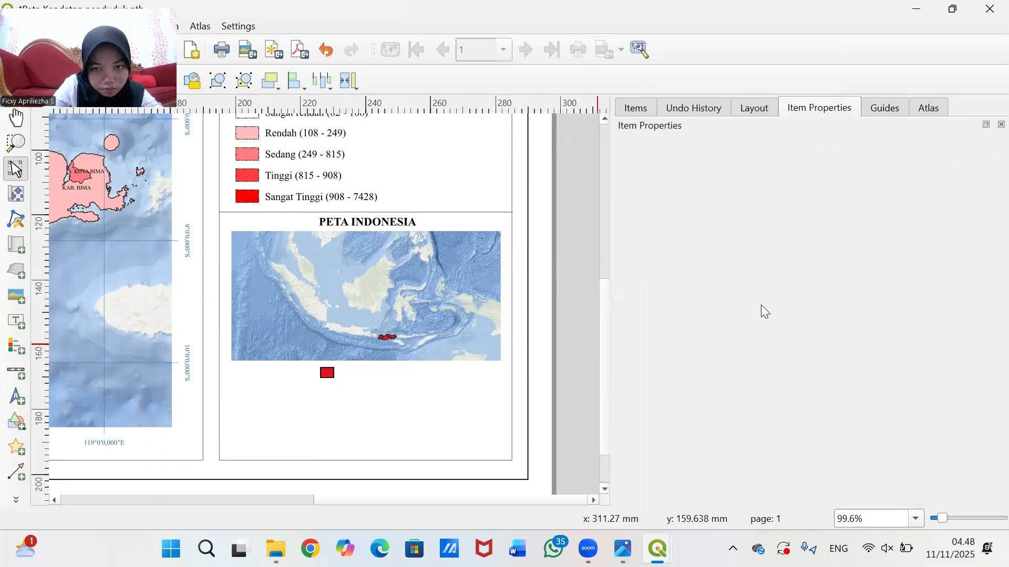
# - Copy the PETA INDONESIA label and paste the duplicate onto the inset map's lower-right corner
pyautogui.click(346, 218)
pyautogui.click(348, 220)
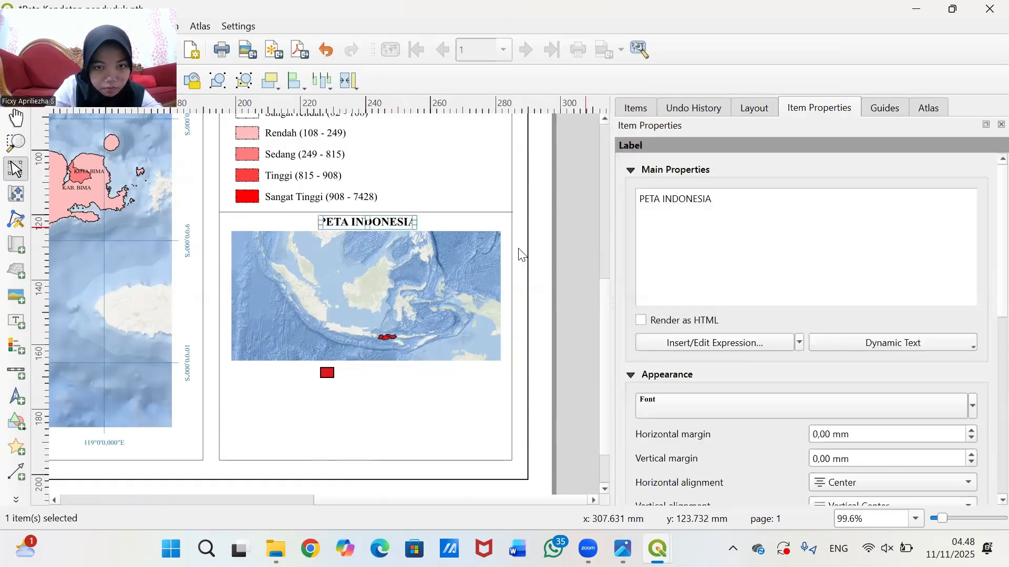
pyautogui.rightClick(395, 229)
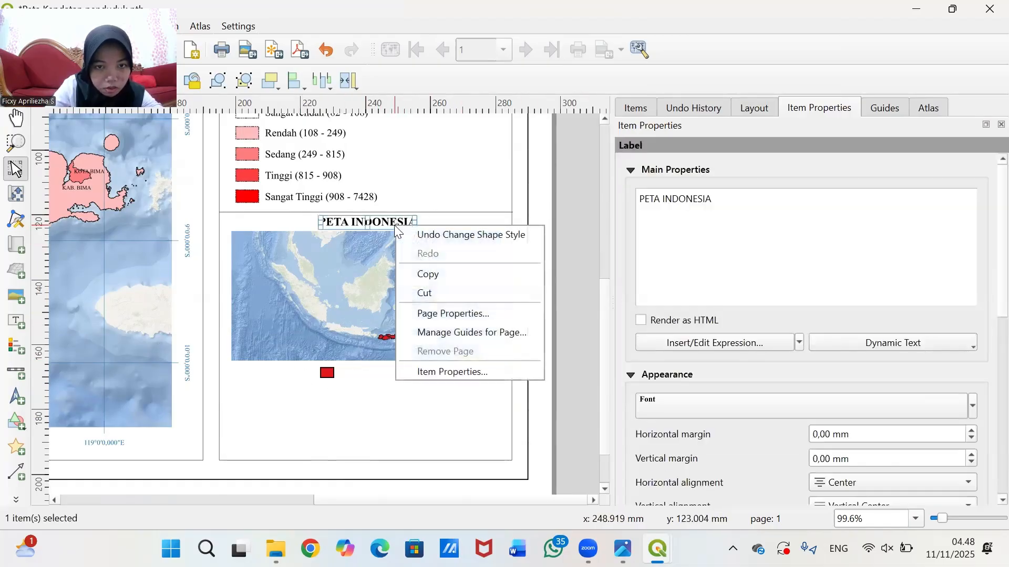
pyautogui.click(453, 271)
pyautogui.rightClick(561, 319)
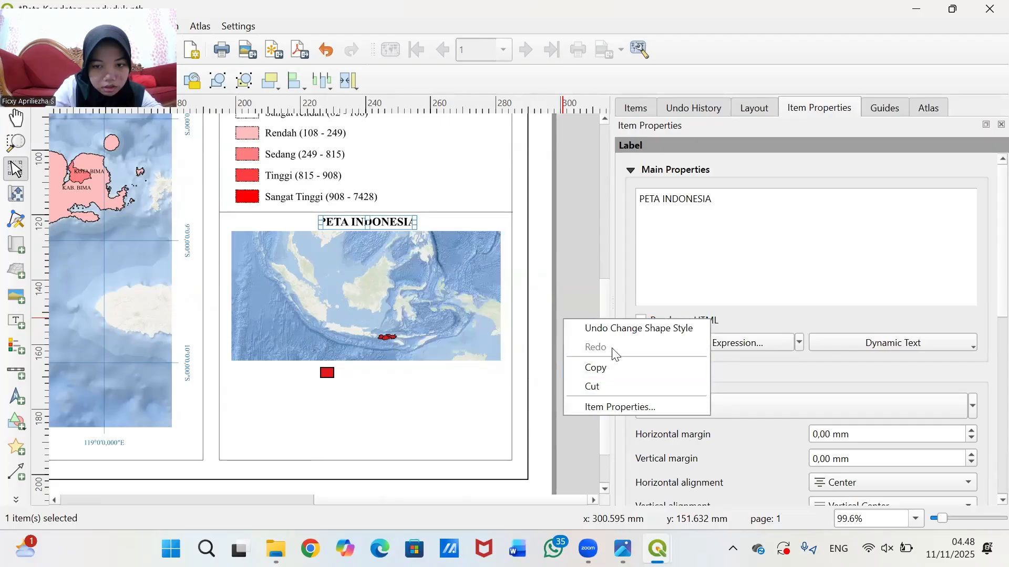
pyautogui.click(567, 281)
pyautogui.rightClick(566, 280)
pyautogui.click(616, 329)
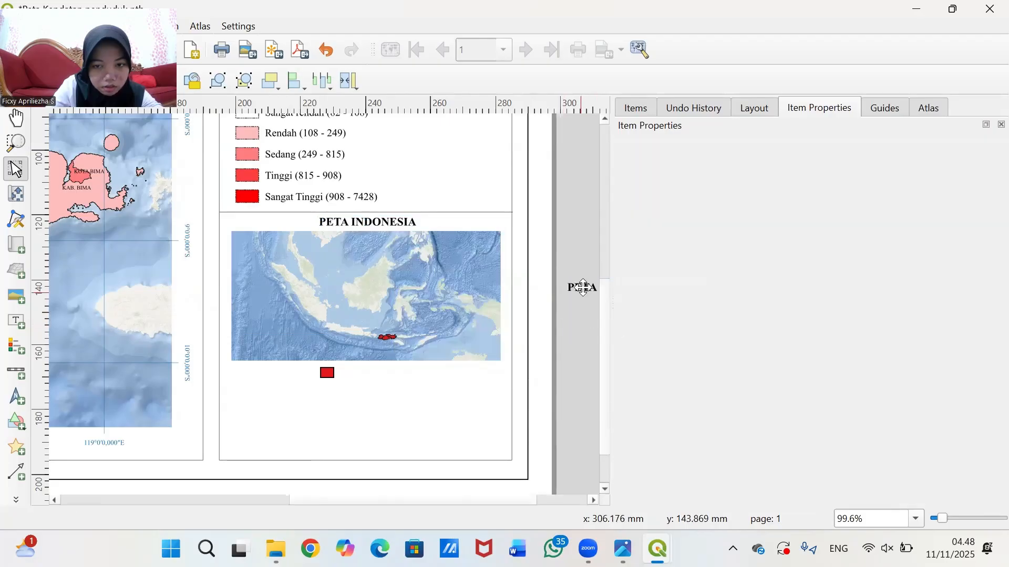
pyautogui.moveTo(583, 289); pyautogui.dragTo(419, 354)
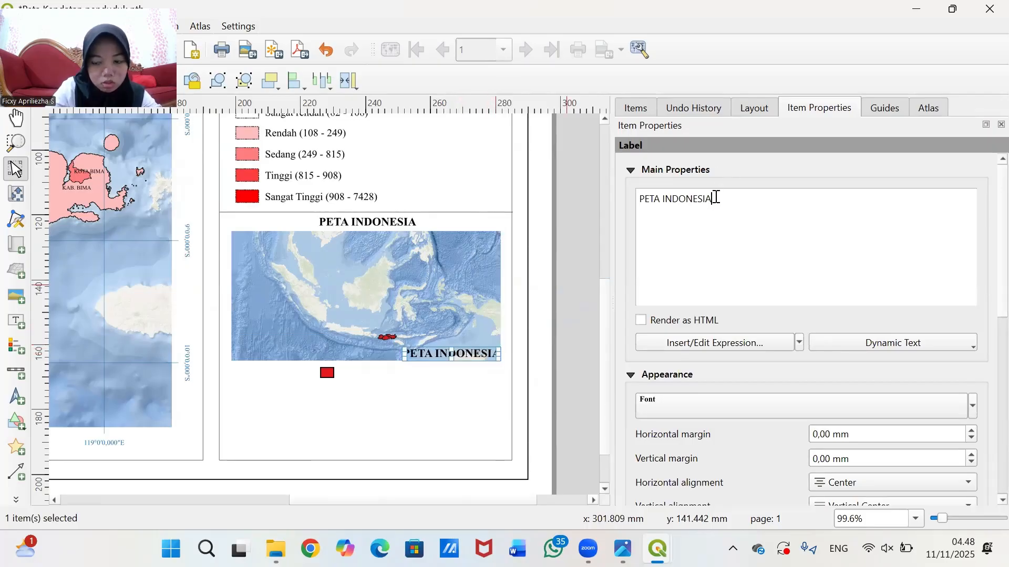
# - Retype the copied label as 'Provinsi Nusa Tenggara Barat', widen it and place it beside the red square
pyautogui.press('BackSpace')
pyautogui.press('BackSpace')
pyautogui.press('BackSpace')
pyautogui.press('BackSpace')
pyautogui.press('BackSpace')
pyautogui.press('BackSpace')
pyautogui.press('BackSpace')
pyautogui.press('BackSpace')
pyautogui.press('BackSpace')
pyautogui.press('BackSpace')
pyautogui.press('BackSpace')
pyautogui.press('BackSpace')
pyautogui.press('BackSpace')
pyautogui.press('BackSpace')
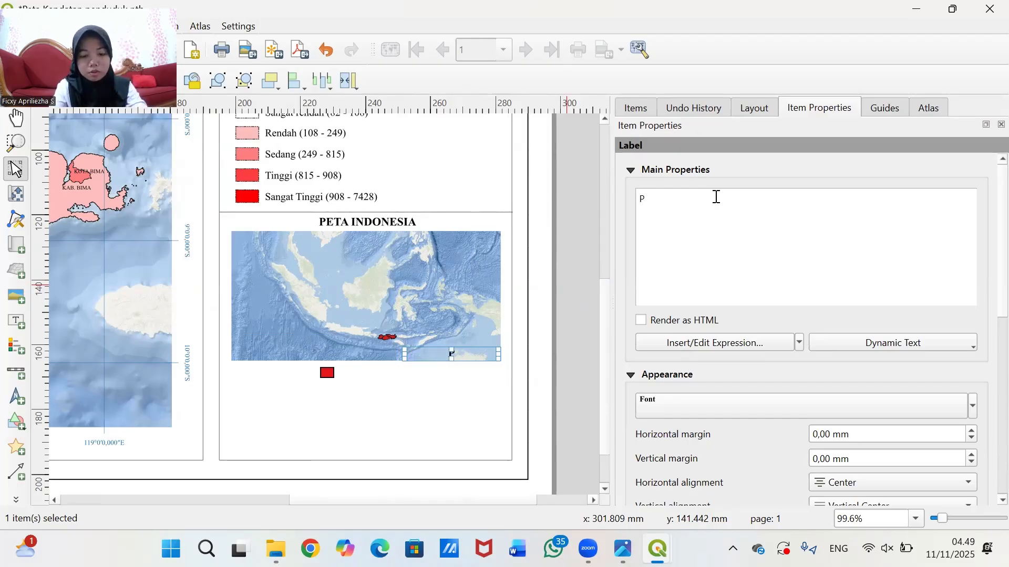
pyautogui.write('Provinsi')
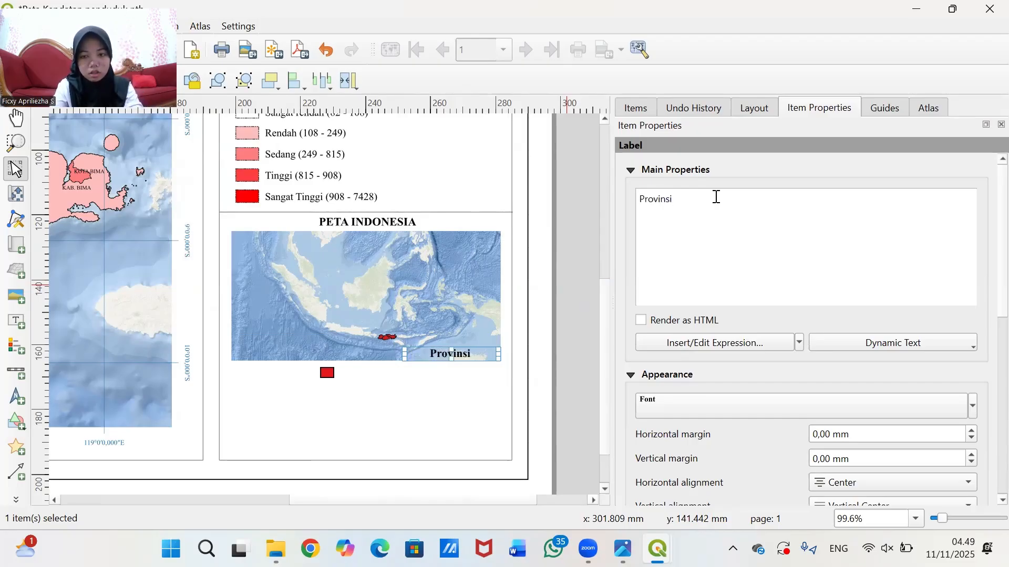
pyautogui.write(' Nusa')
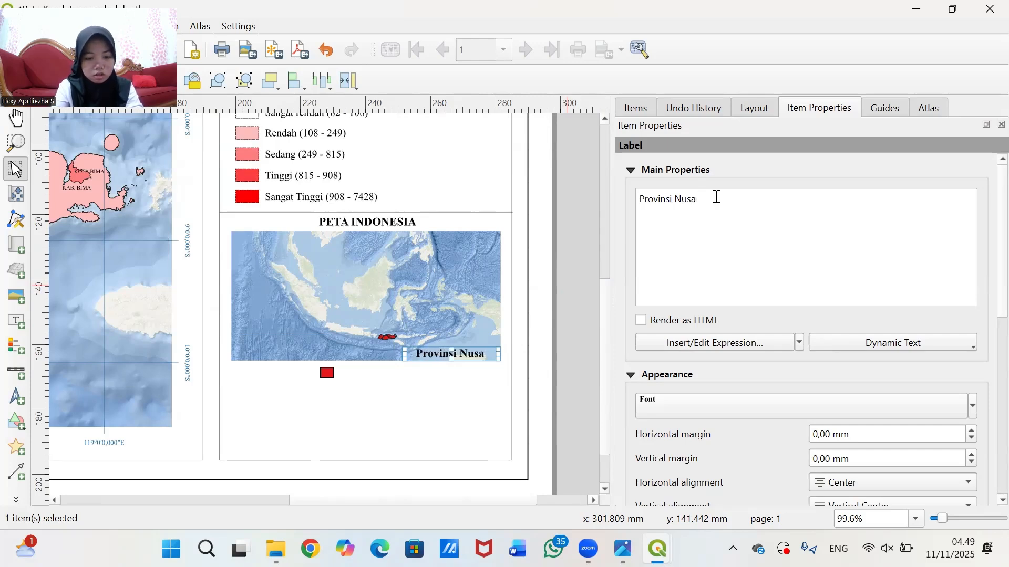
pyautogui.write(' Tenggata')
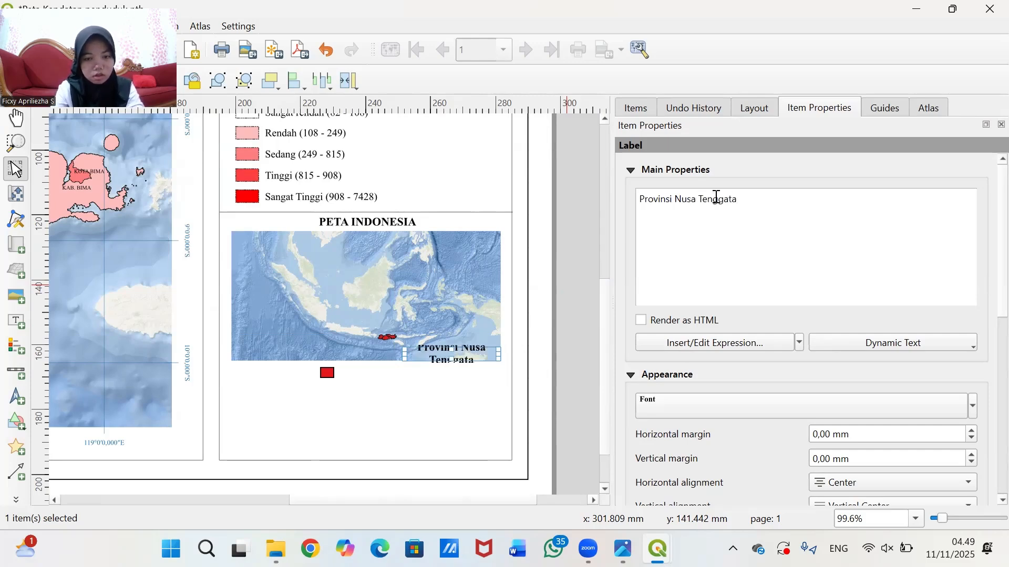
pyautogui.press('BackSpace')
pyautogui.press('BackSpace')
pyautogui.write('ra Barat')
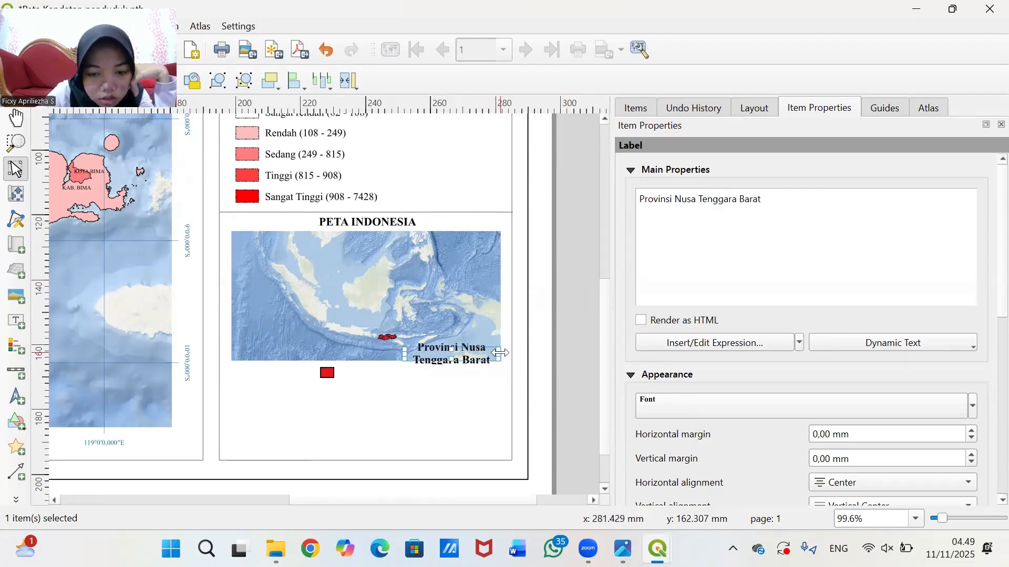
pyautogui.moveTo(499, 353); pyautogui.dragTo(598, 353)
pyautogui.moveTo(523, 359); pyautogui.dragTo(444, 384)
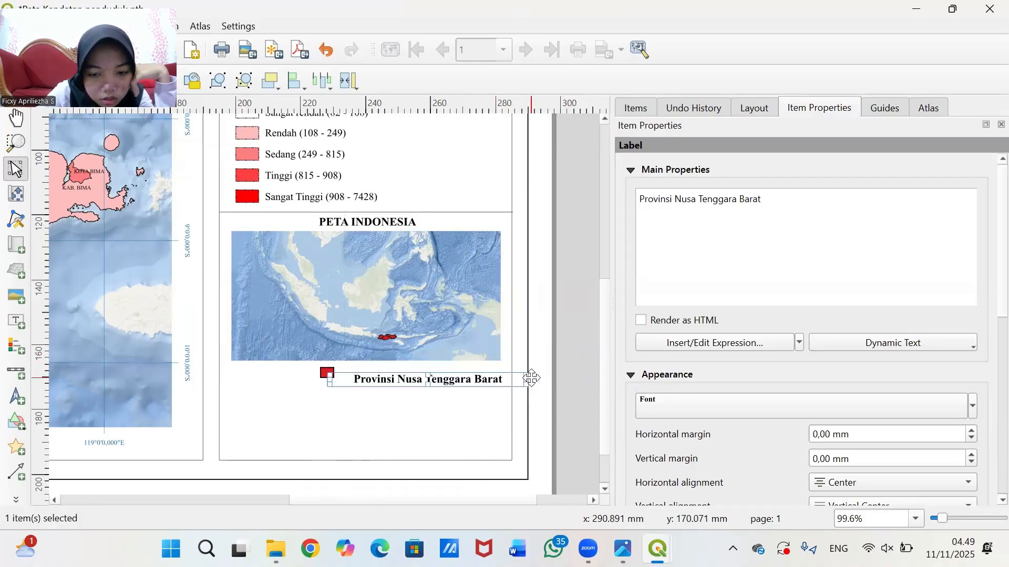
pyautogui.moveTo(525, 378); pyautogui.dragTo(486, 378)
# - Nudge the label and red square together into alignment below the inset map
pyautogui.click(762, 405)
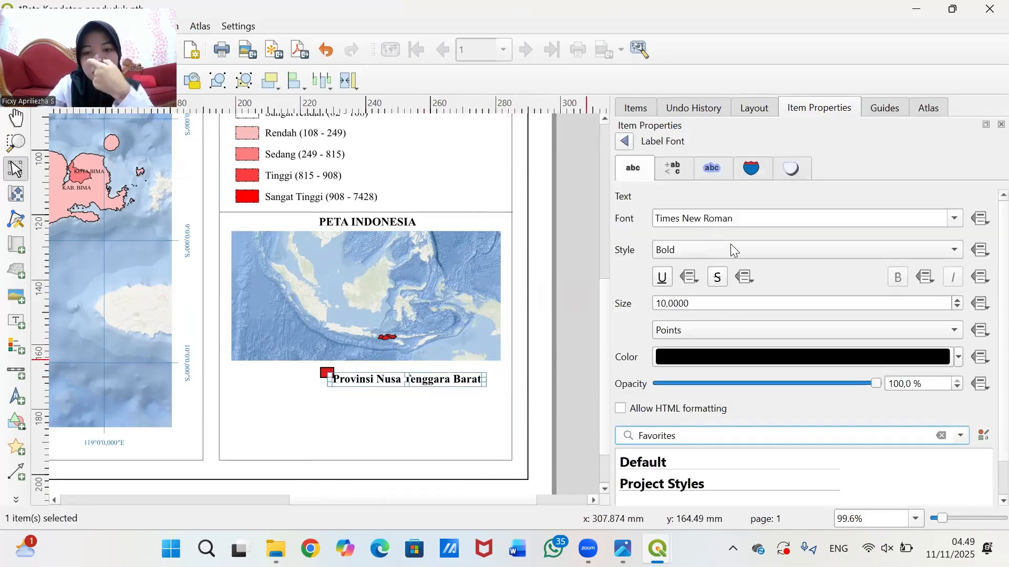
pyautogui.scroll(2, 734, 251)
pyautogui.moveTo(415, 378); pyautogui.dragTo(419, 372)
pyautogui.click(568, 356)
pyautogui.click(441, 379)
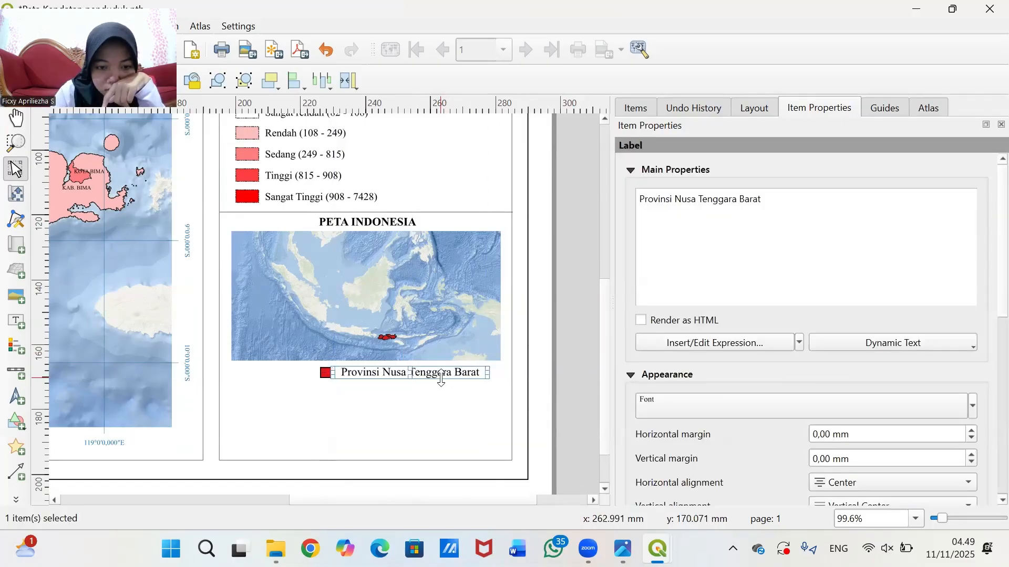
pyautogui.click(570, 276)
pyautogui.click(425, 372)
pyautogui.keyDown('shift'); pyautogui.click(318, 373); pyautogui.keyUp('shift')
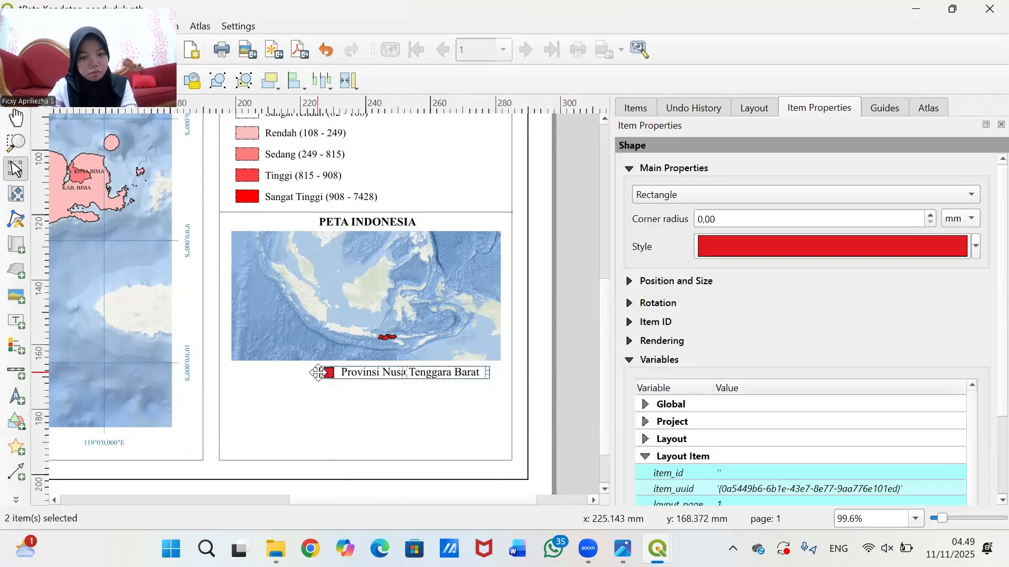
pyautogui.press('Left')
pyautogui.press('Left')
pyautogui.press('Left')
pyautogui.press('Left')
pyautogui.press('Left')
pyautogui.press('Left')
pyautogui.press('Left')
pyautogui.press('Left')
pyautogui.press('Left')
pyautogui.press('Left')
pyautogui.press('Left')
pyautogui.press('Right')
pyautogui.moveTo(415, 373); pyautogui.dragTo(410, 377)
pyautogui.click(569, 329)
pyautogui.click(440, 380)
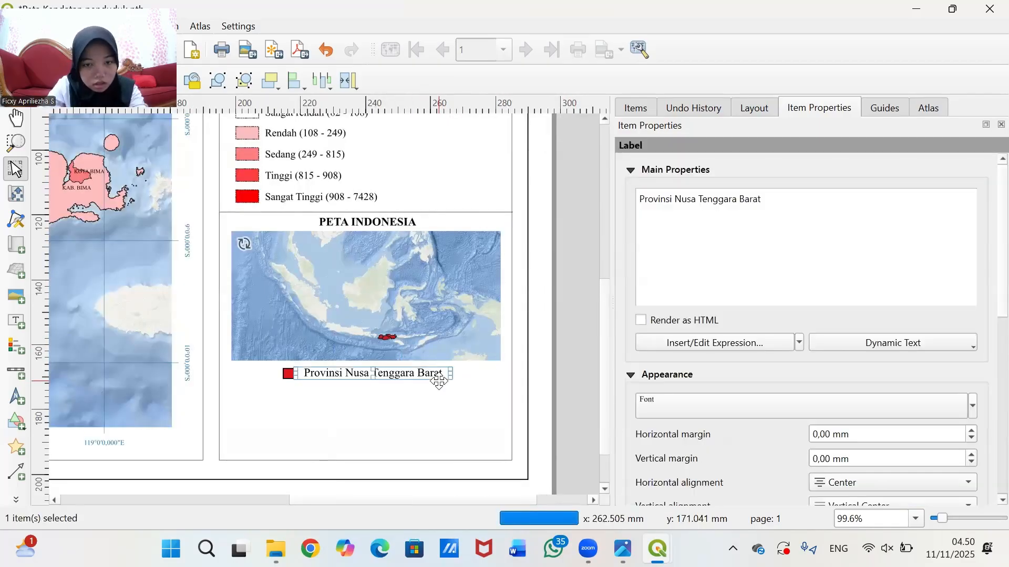
# - Set the label font to Regular style at size 8
pyautogui.click(684, 407)
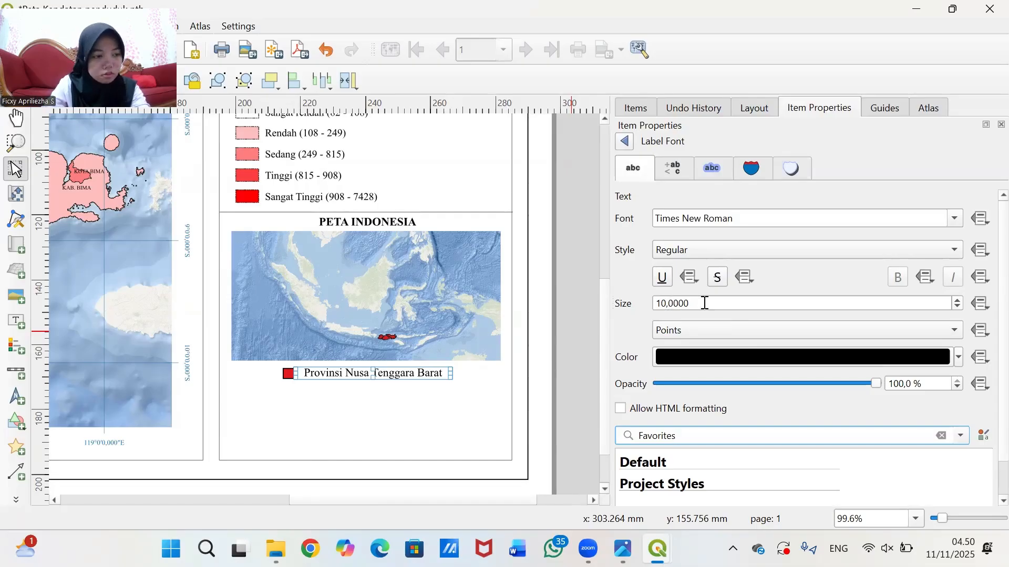
pyautogui.click(668, 308)
pyautogui.press('BackSpace')
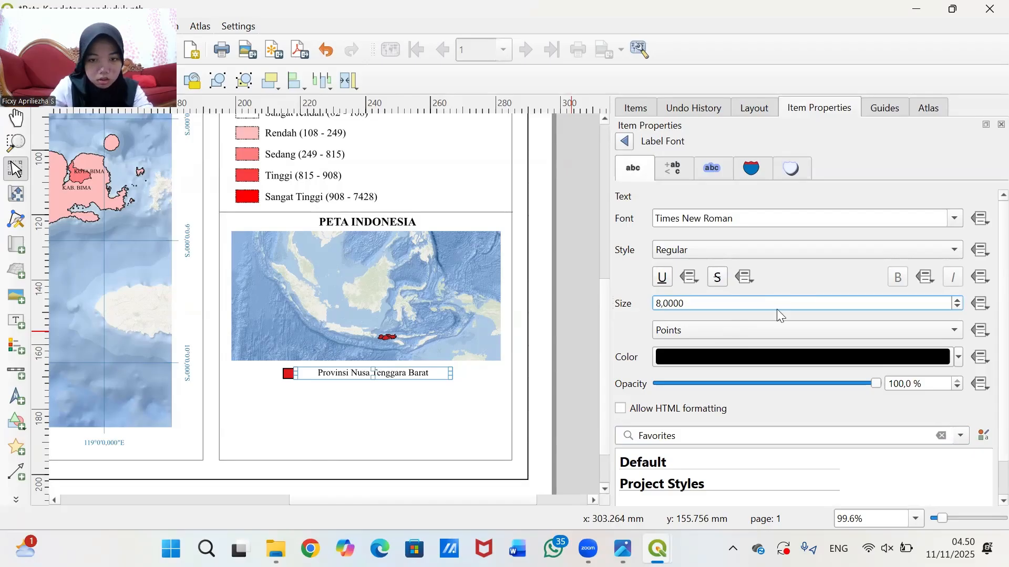
pyautogui.click(339, 363)
# - Trim the label box and centre the label with the red square below the inset map
pyautogui.moveTo(353, 372); pyautogui.dragTo(346, 372)
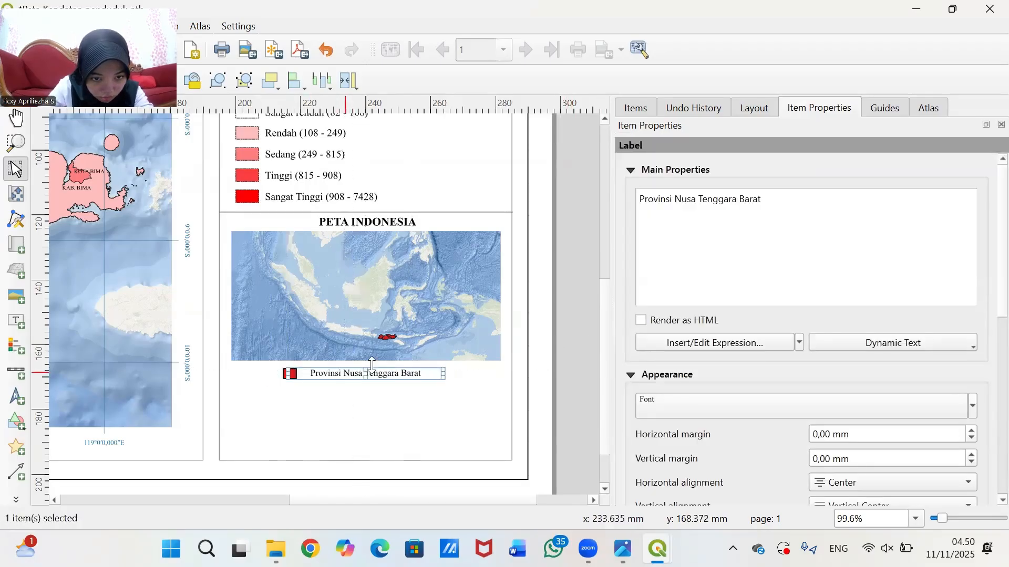
pyautogui.click(403, 370)
pyautogui.moveTo(421, 374); pyautogui.dragTo(418, 373)
pyautogui.click(418, 364)
pyautogui.click(415, 372)
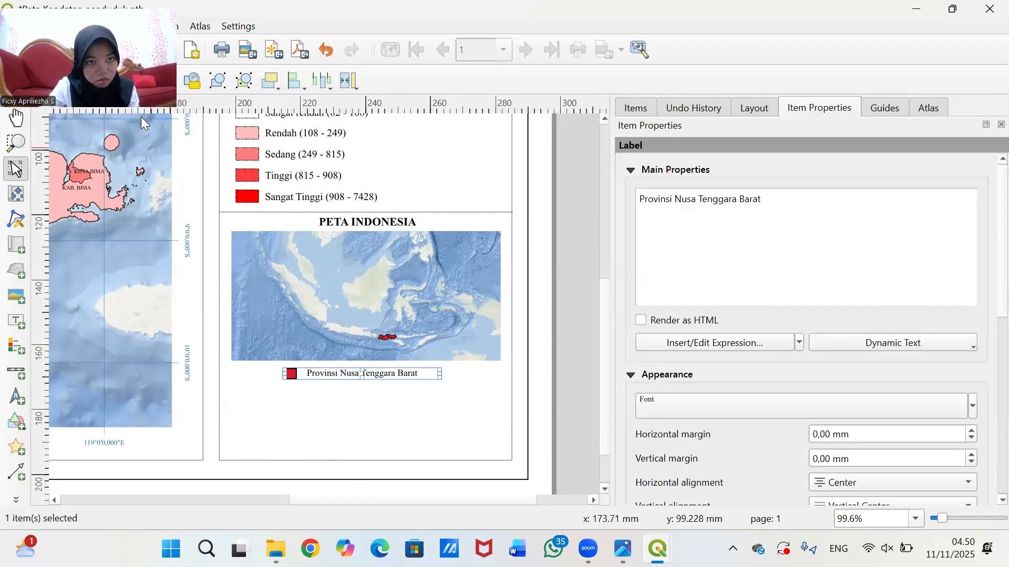
pyautogui.click(326, 50)
pyautogui.click(284, 373)
pyautogui.click(292, 374)
pyautogui.moveTo(279, 374)
pyautogui.mouseDown()
pyautogui.moveTo(309, 374)
pyautogui.moveTo(286, 374)
pyautogui.mouseUp()
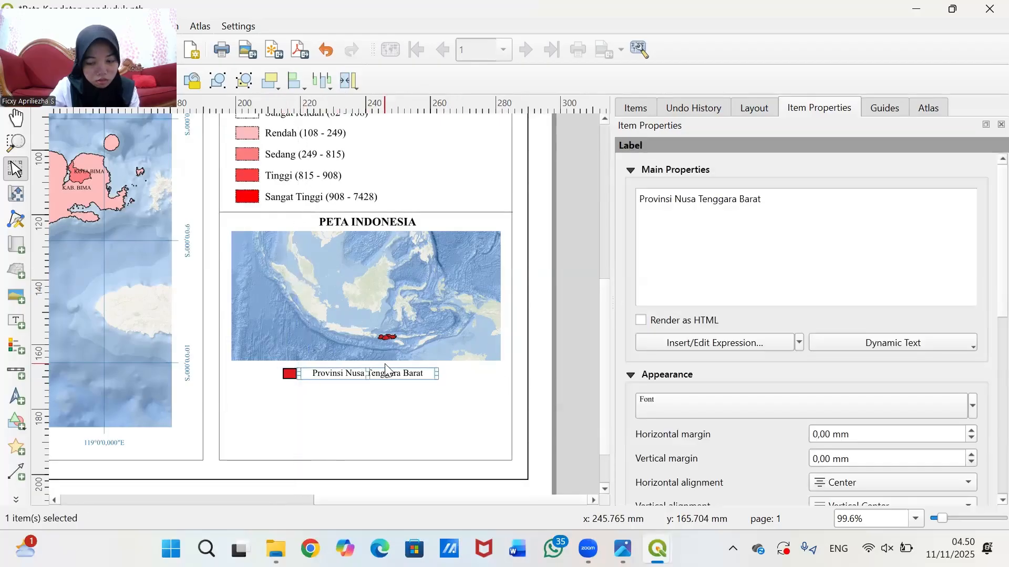
pyautogui.keyDown('shift'); pyautogui.click(286, 374); pyautogui.keyUp('shift')
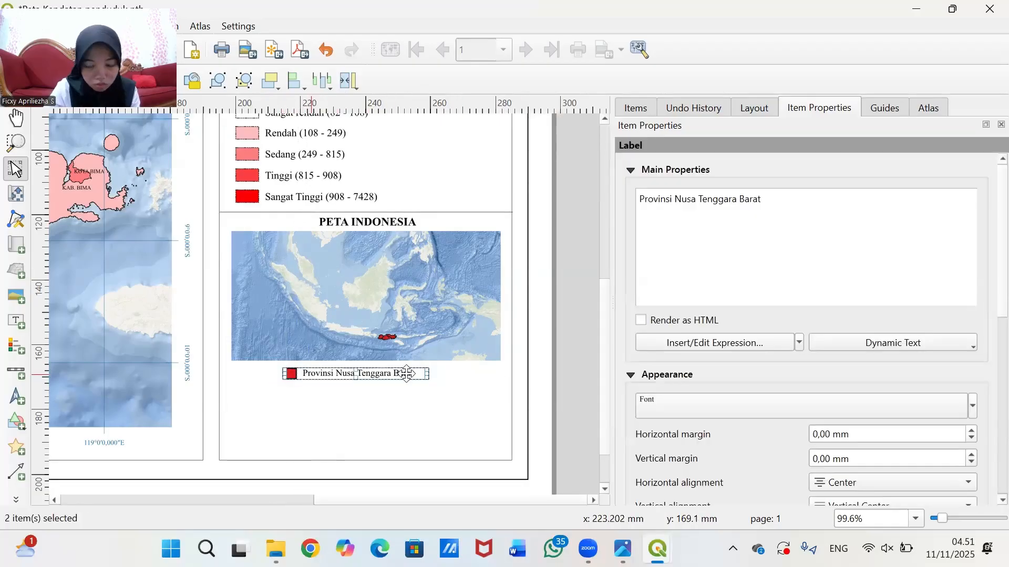
pyautogui.moveTo(409, 372)
pyautogui.mouseDown()
pyautogui.moveTo(420, 373)
pyautogui.moveTo(402, 373)
pyautogui.mouseUp()
pyautogui.click(593, 367)
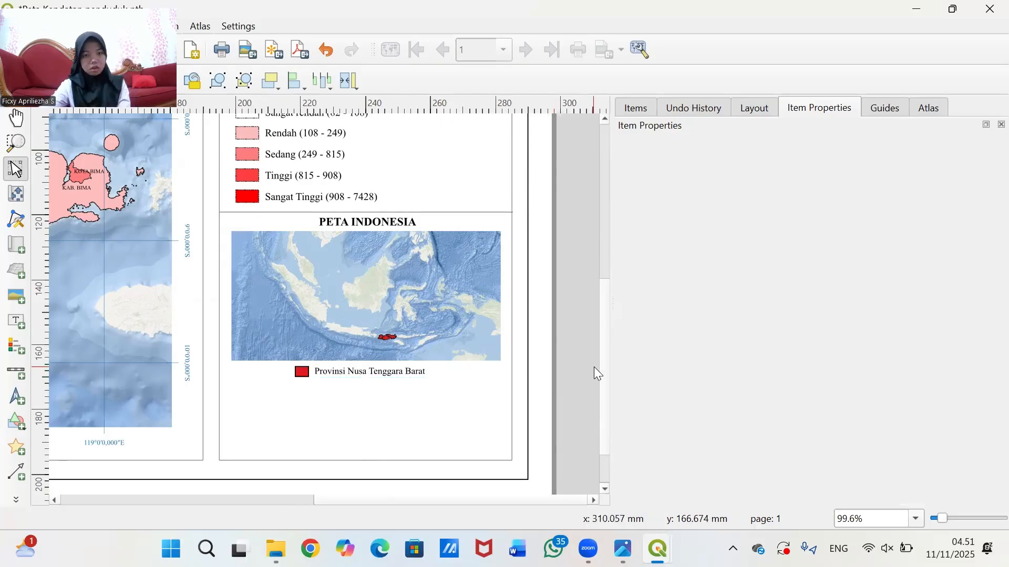
pyautogui.scroll(-1, 595, 336)
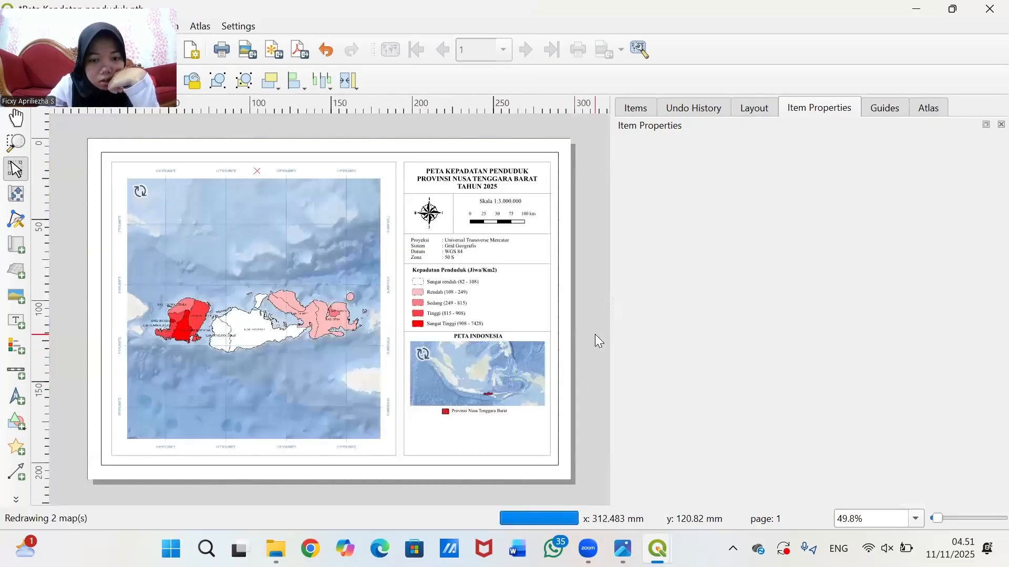
pyautogui.scroll(1, 595, 337)
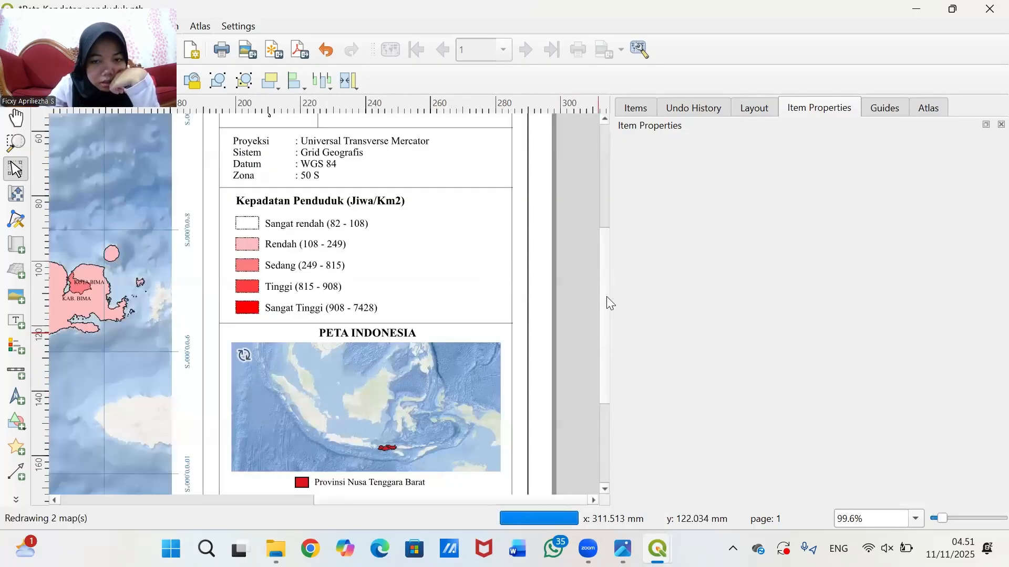
pyautogui.moveTo(612, 299); pyautogui.dragTo(606, 224)
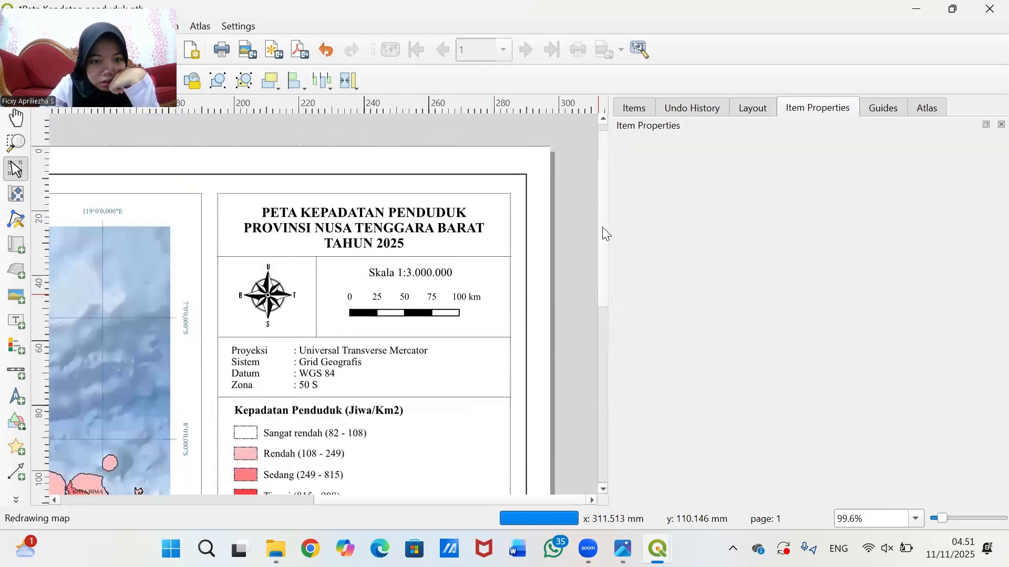
pyautogui.scroll(-10, 583, 374)
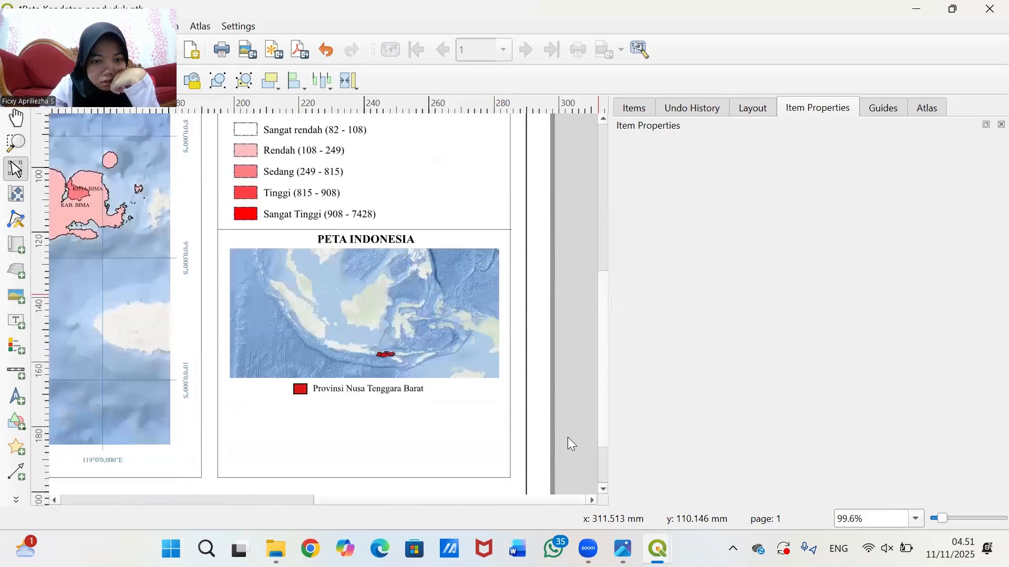
# - Duplicate the separator line and place the copy beneath the Provinsi Nusa Tenggara Barat key
pyautogui.click(419, 150)
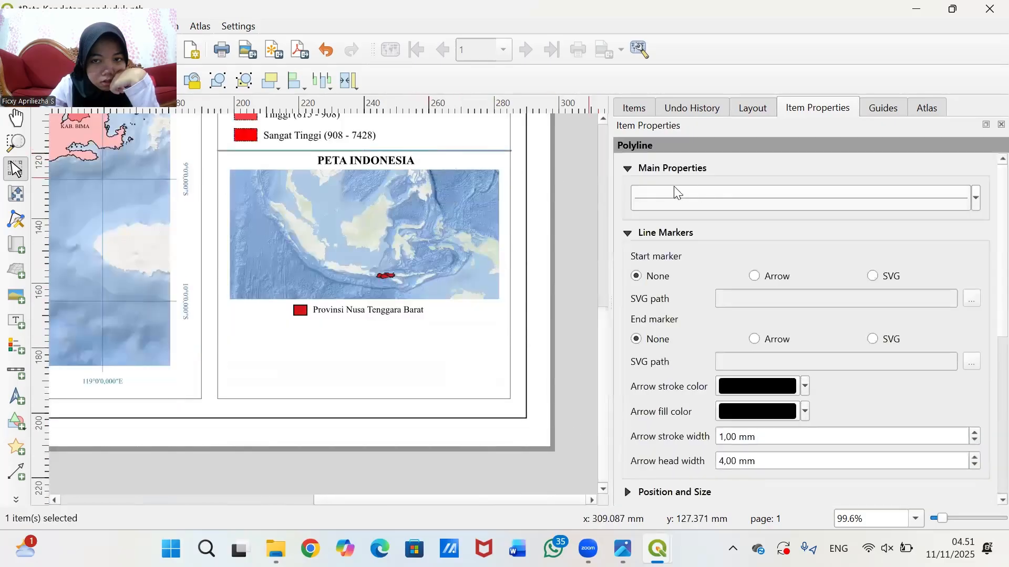
pyautogui.rightClick(452, 150)
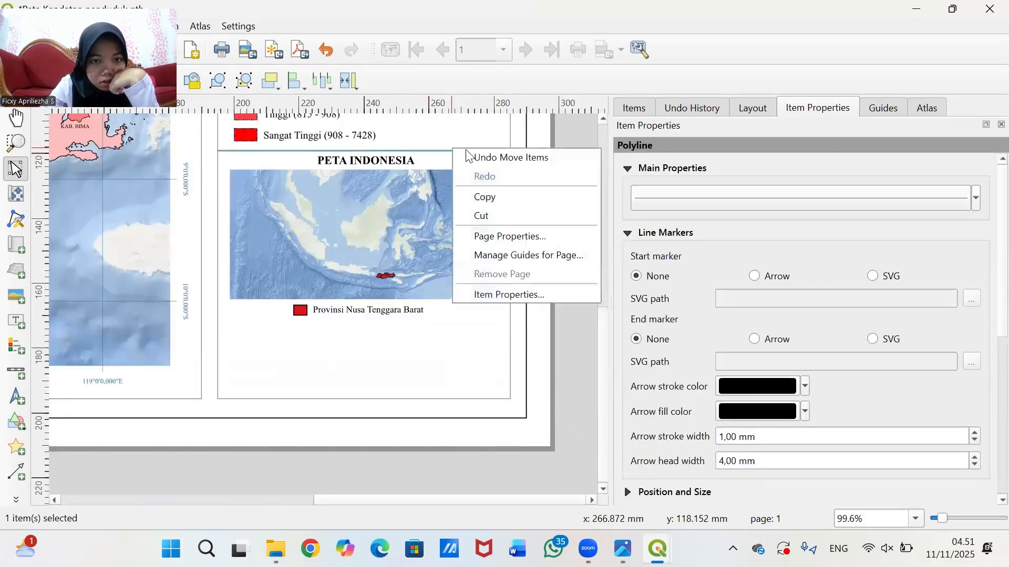
pyautogui.click(500, 198)
pyautogui.rightClick(551, 220)
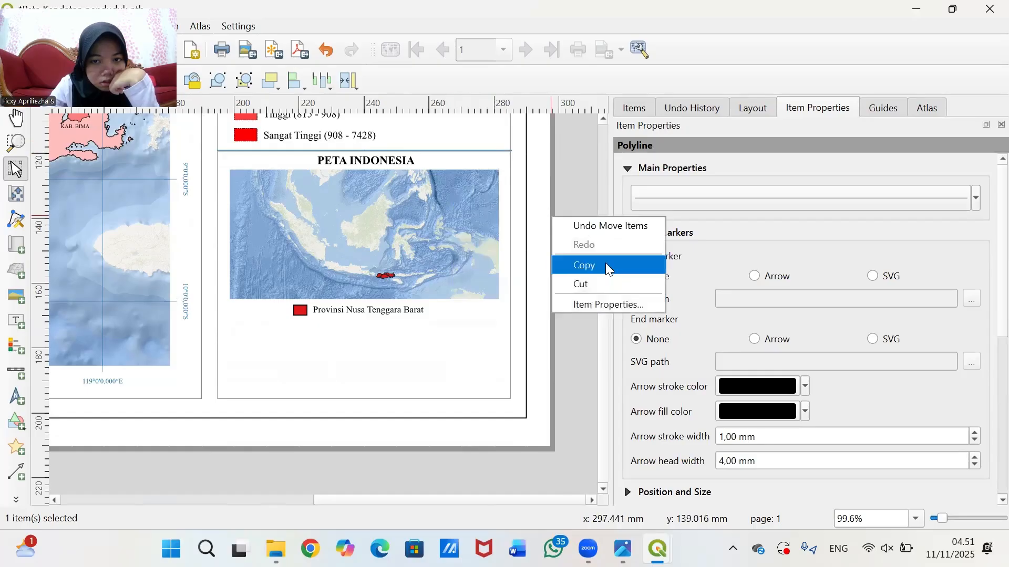
pyautogui.click(605, 263)
pyautogui.click(581, 175)
pyautogui.rightClick(581, 176)
pyautogui.click(618, 224)
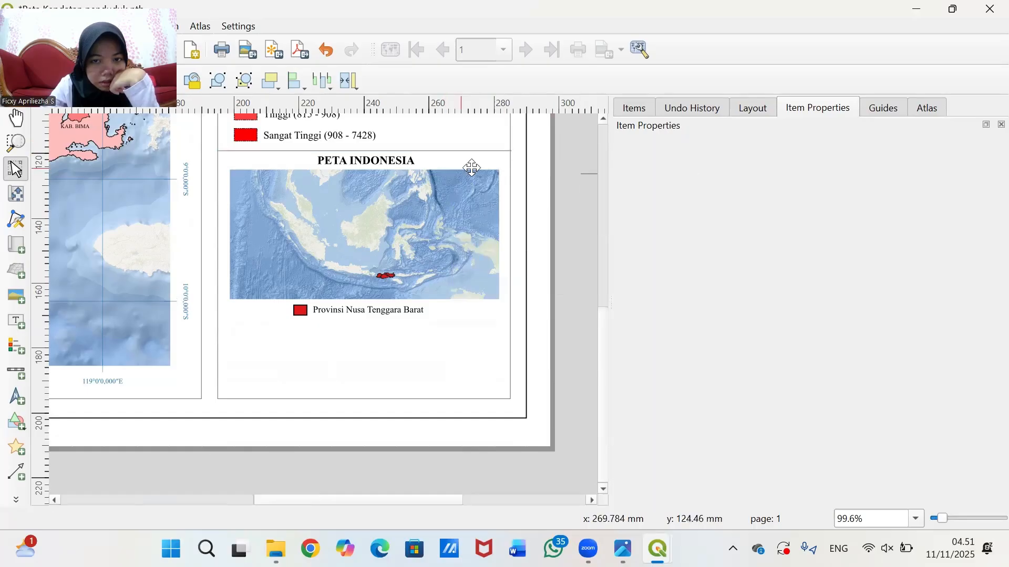
pyautogui.moveTo(588, 172); pyautogui.dragTo(220, 321)
pyautogui.click(562, 278)
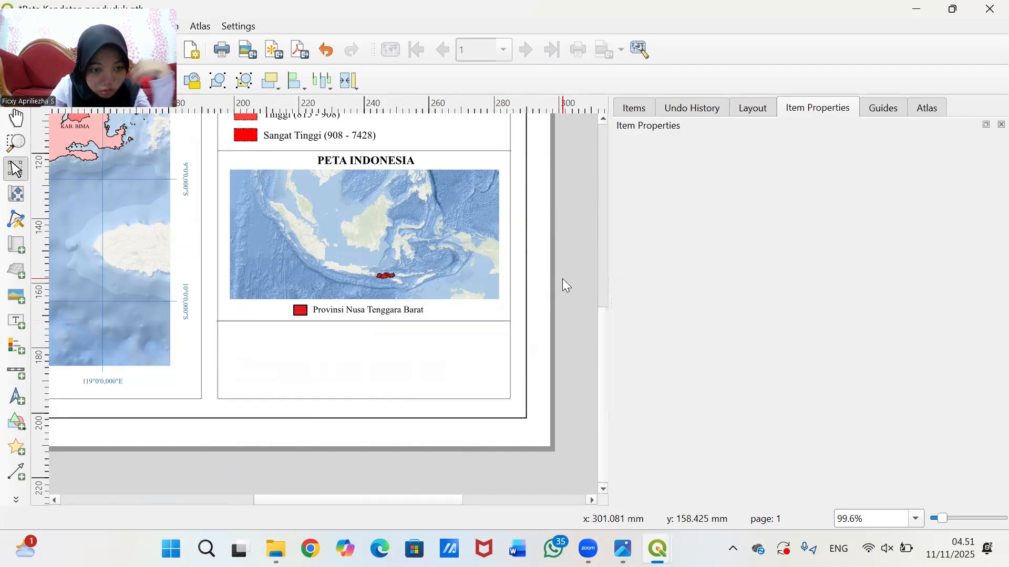
pyautogui.click(302, 320)
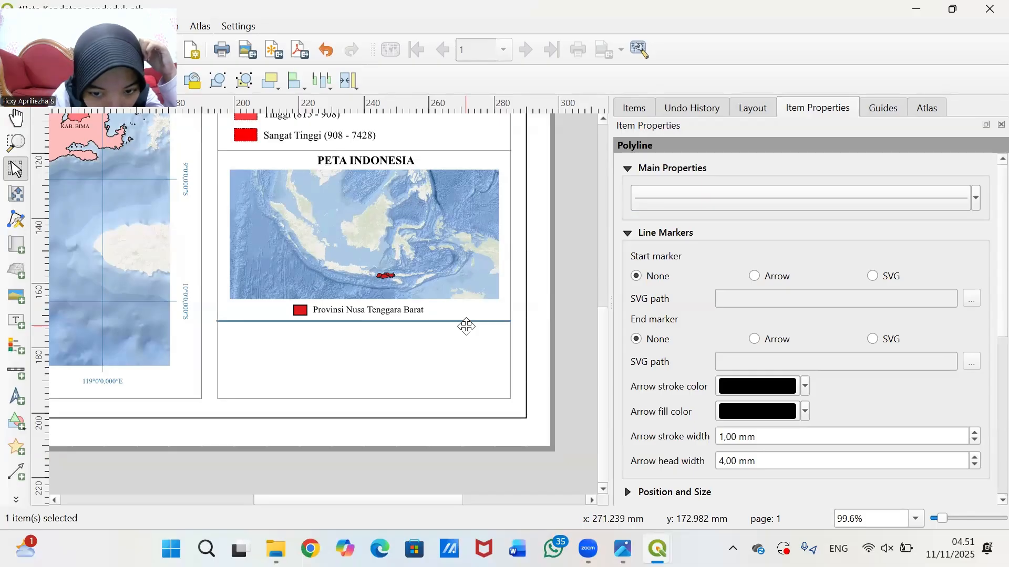
pyautogui.click(554, 310)
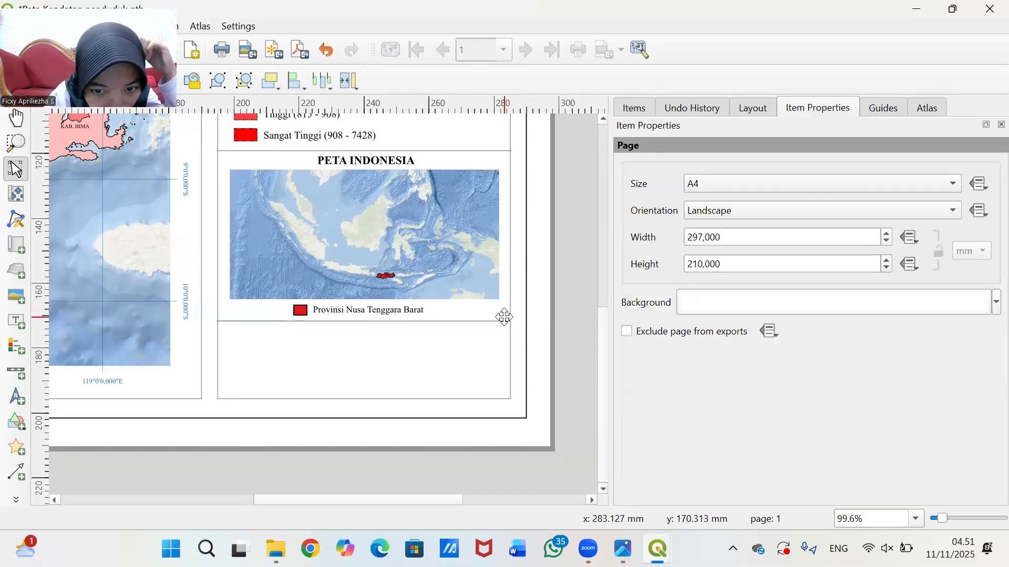
pyautogui.click(504, 318)
pyautogui.scroll(2, 558, 322)
pyautogui.click(419, 327)
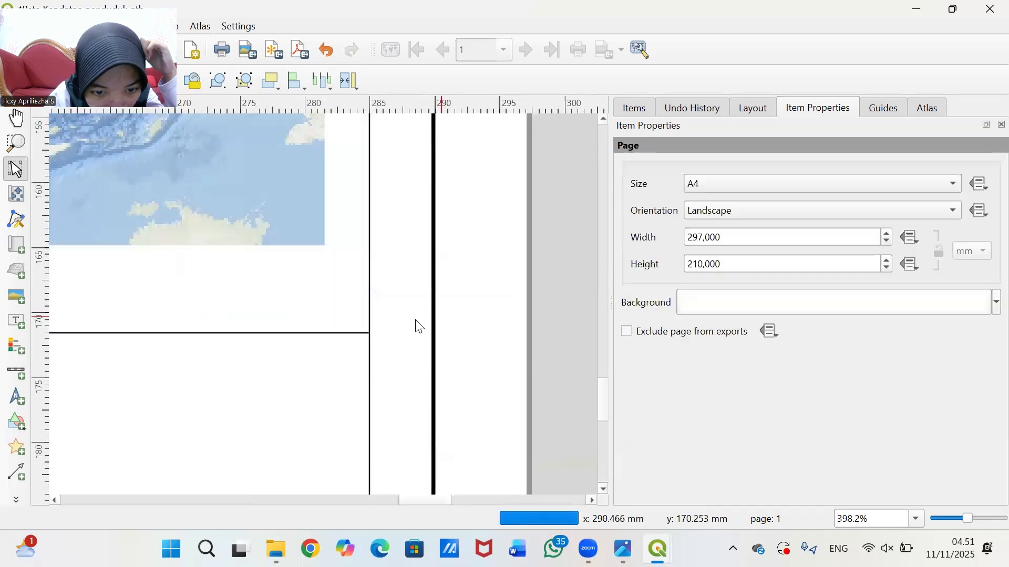
pyautogui.scroll(-3, 383, 324)
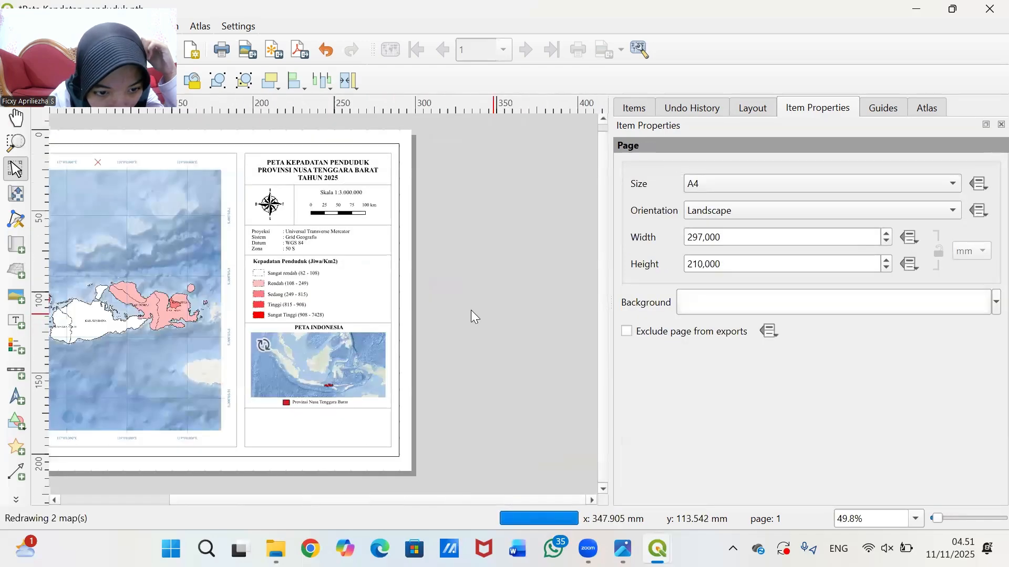
pyautogui.scroll(1, 475, 313)
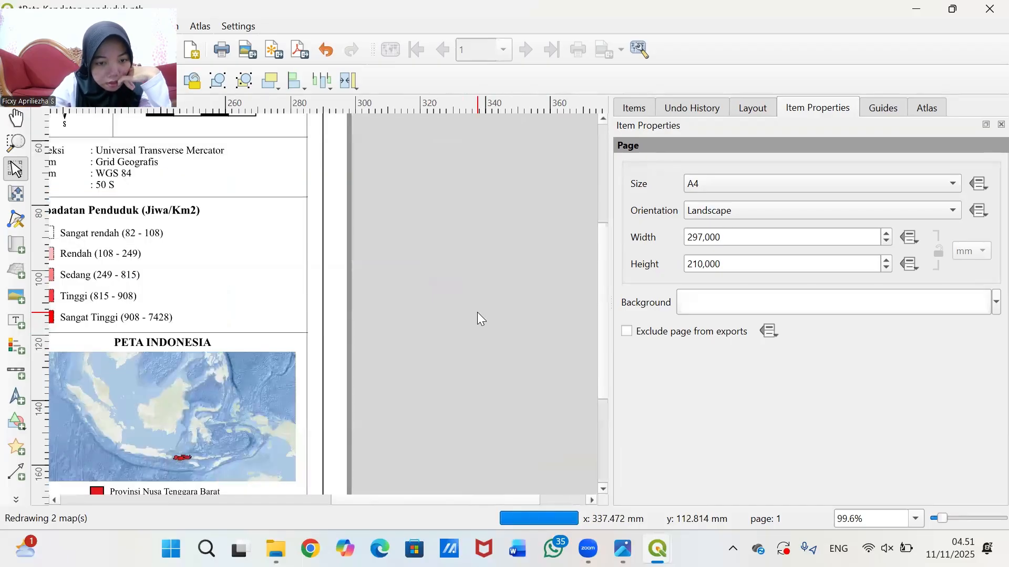
pyautogui.scroll(-1, 478, 314)
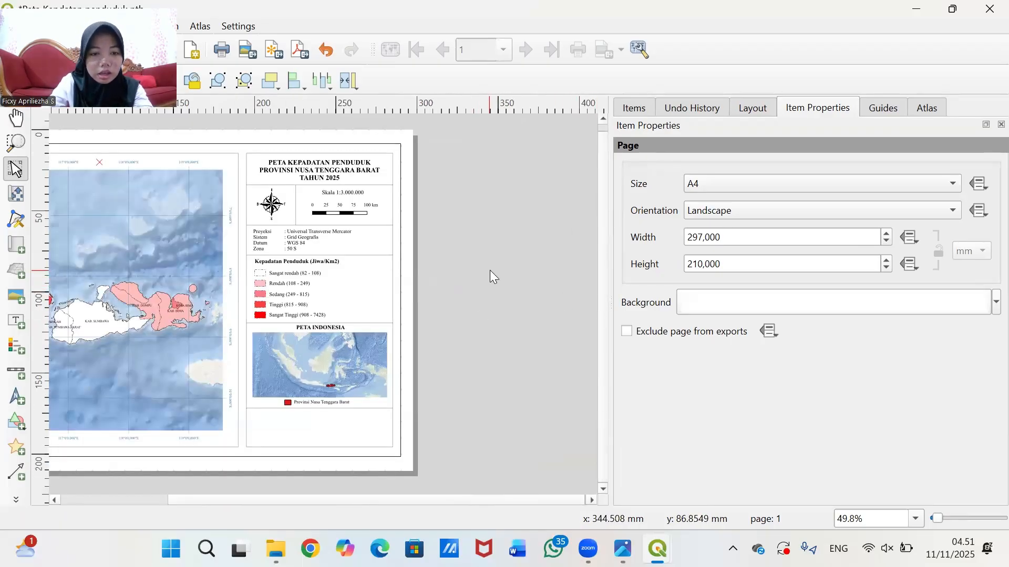
pyautogui.scroll(1, 490, 270)
pyautogui.moveTo(603, 270); pyautogui.dragTo(614, 384)
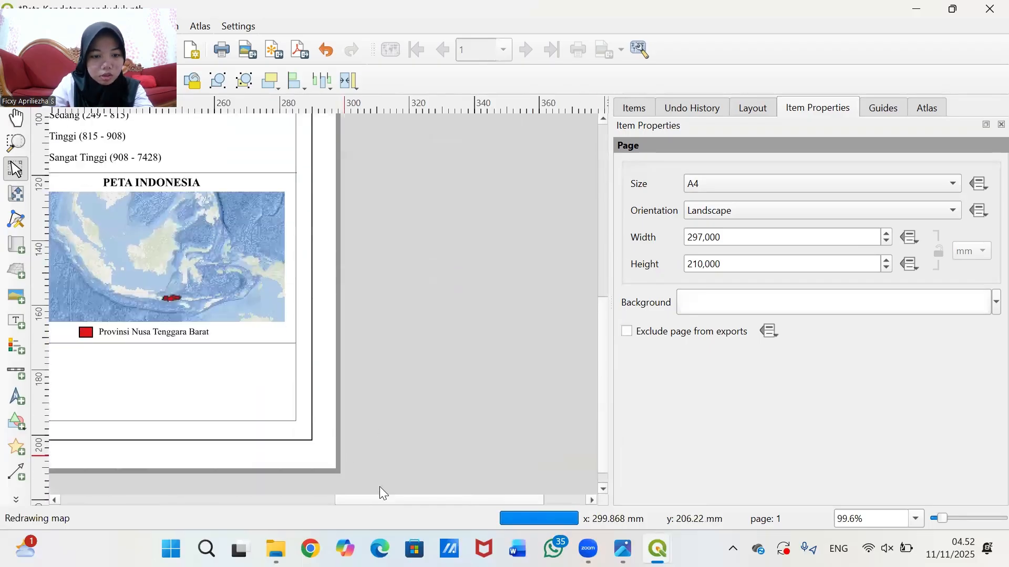
pyautogui.moveTo(382, 496); pyautogui.dragTo(294, 496)
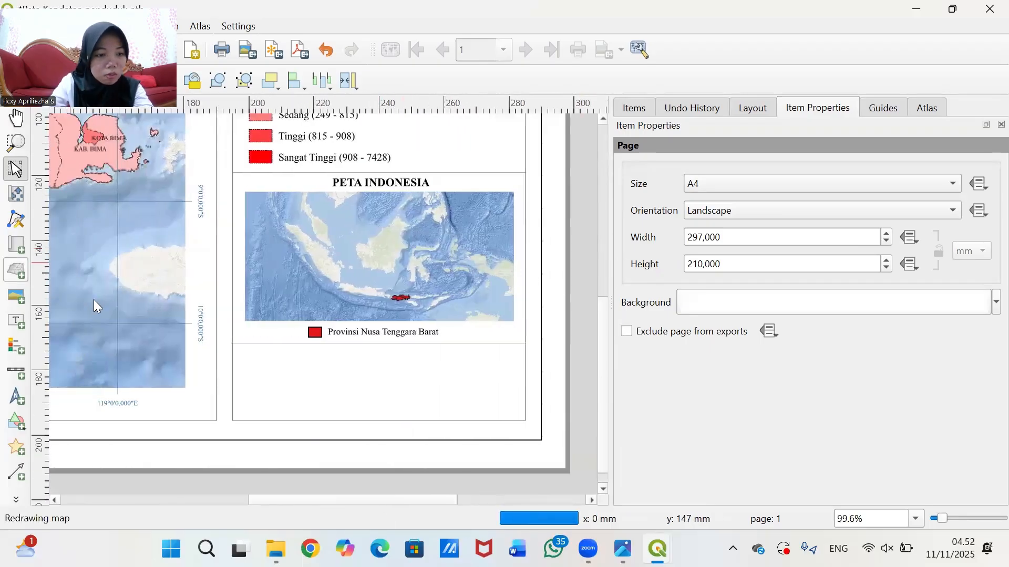
# - Insert the Logo_UnivLampung raster image in a bottom-left picture frame, narrowed to fit
pyautogui.click(15, 303)
pyautogui.moveTo(242, 353); pyautogui.dragTo(310, 411)
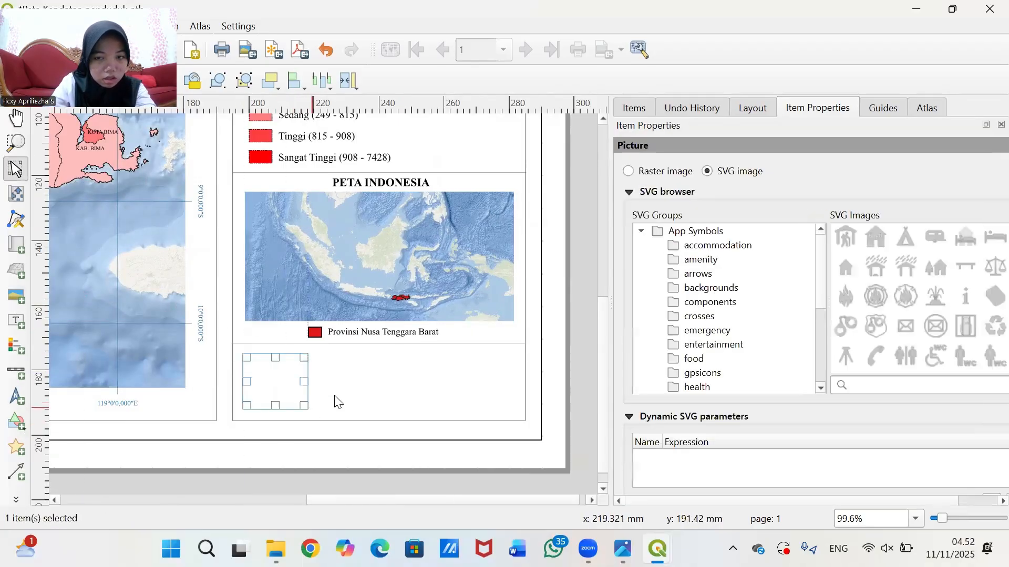
pyautogui.click(636, 175)
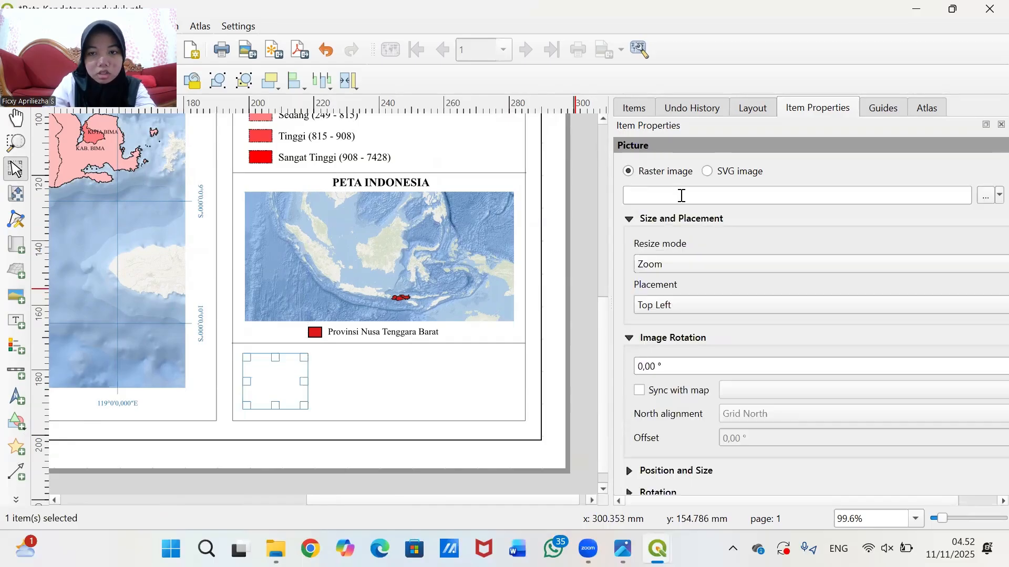
pyautogui.click(986, 197)
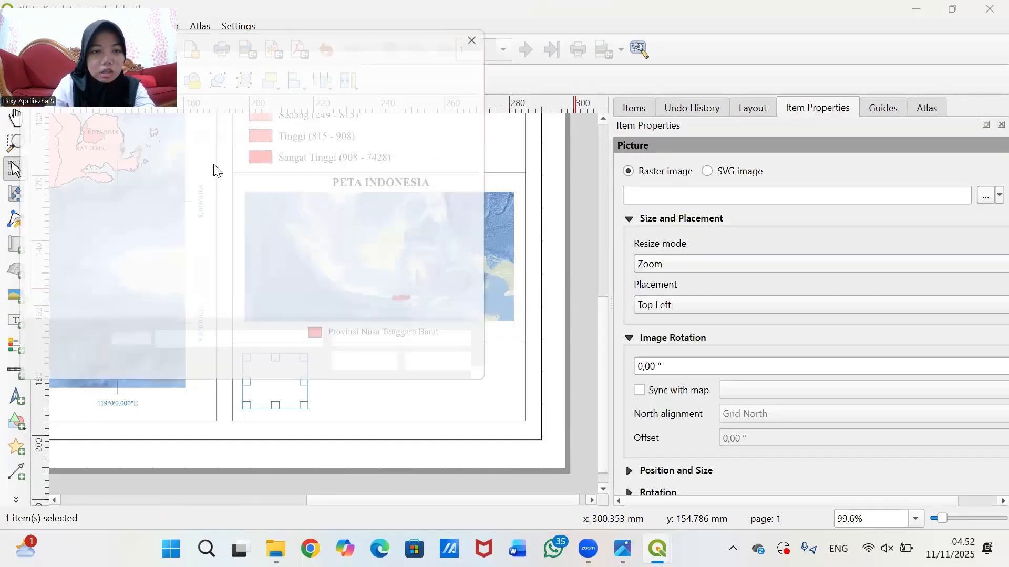
pyautogui.click(361, 149)
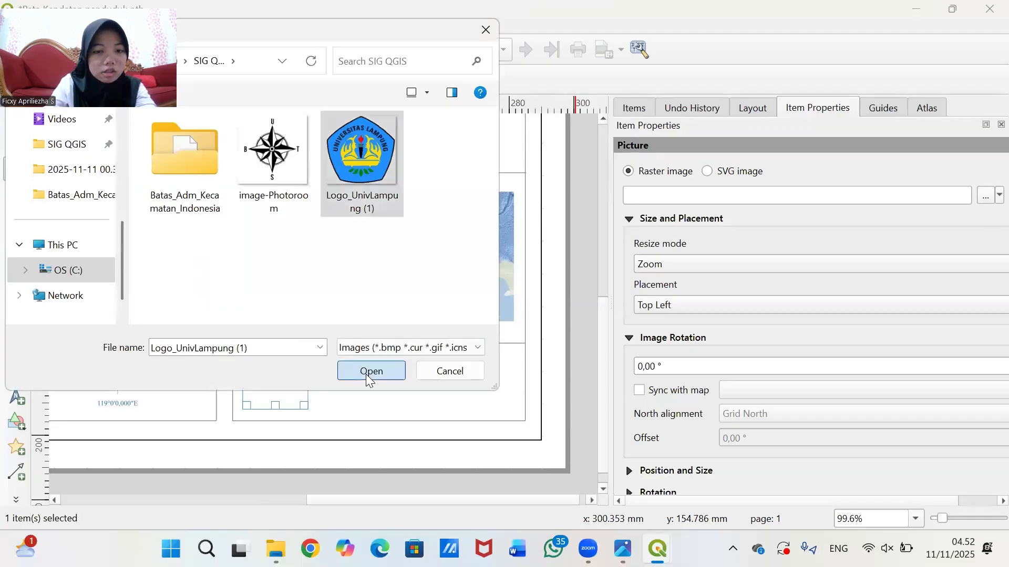
pyautogui.click(371, 371)
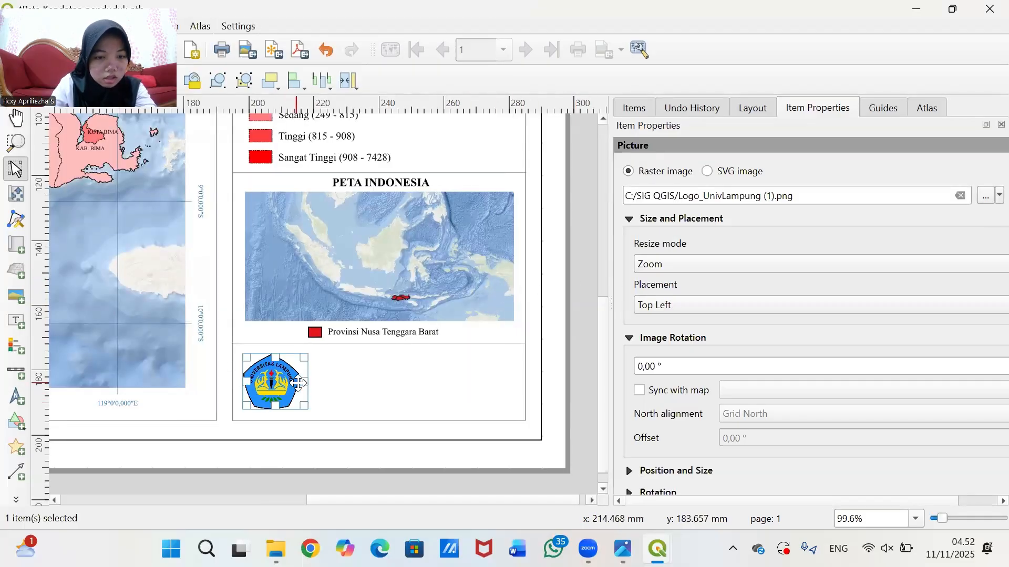
pyautogui.moveTo(308, 382); pyautogui.dragTo(298, 382)
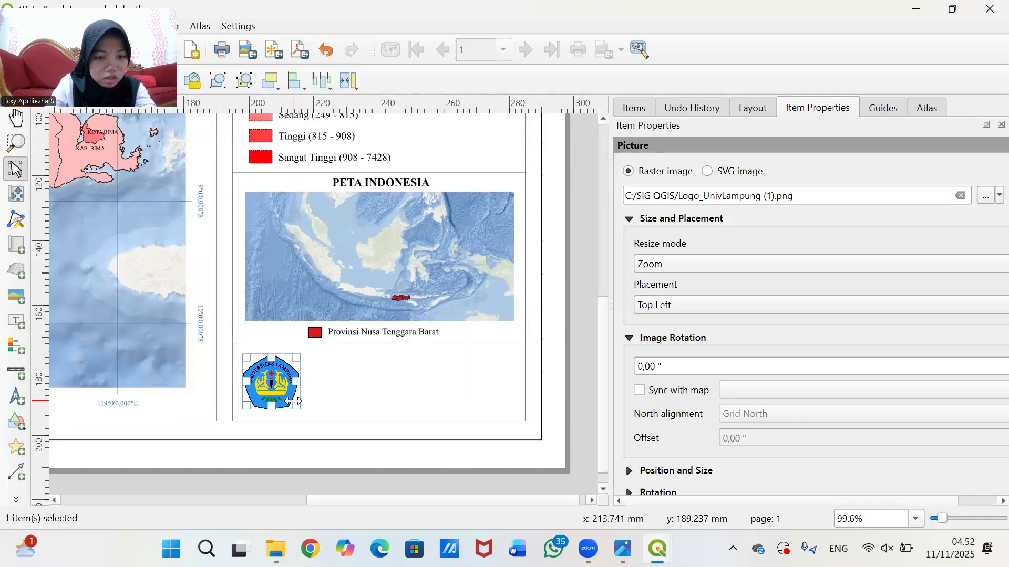
pyautogui.click(16, 499)
# - Draw a vertical polyline beside the logo in the bottom panel
pyautogui.click(42, 120)
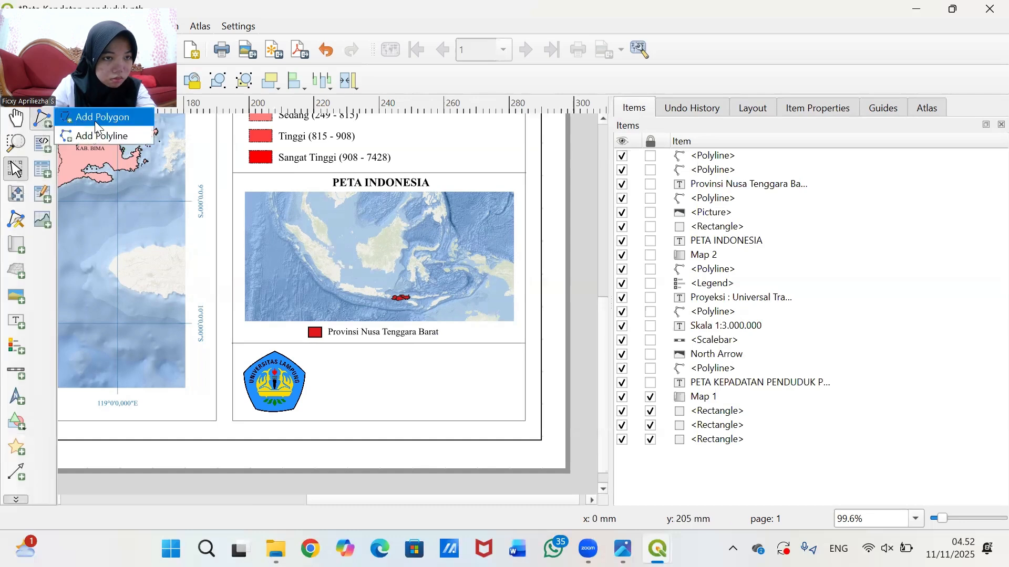
pyautogui.click(98, 131)
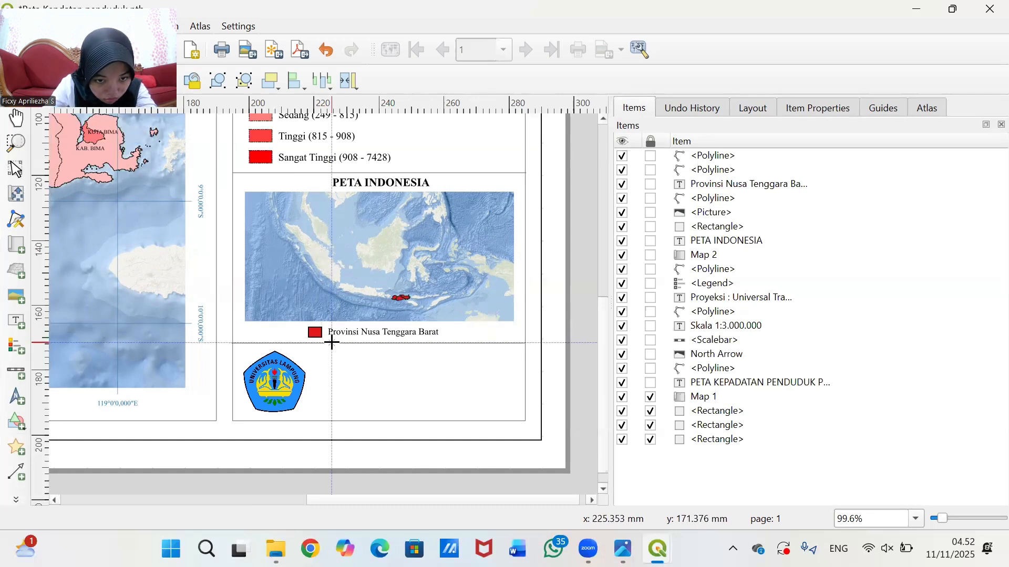
pyautogui.click(331, 425)
pyautogui.rightClick(330, 425)
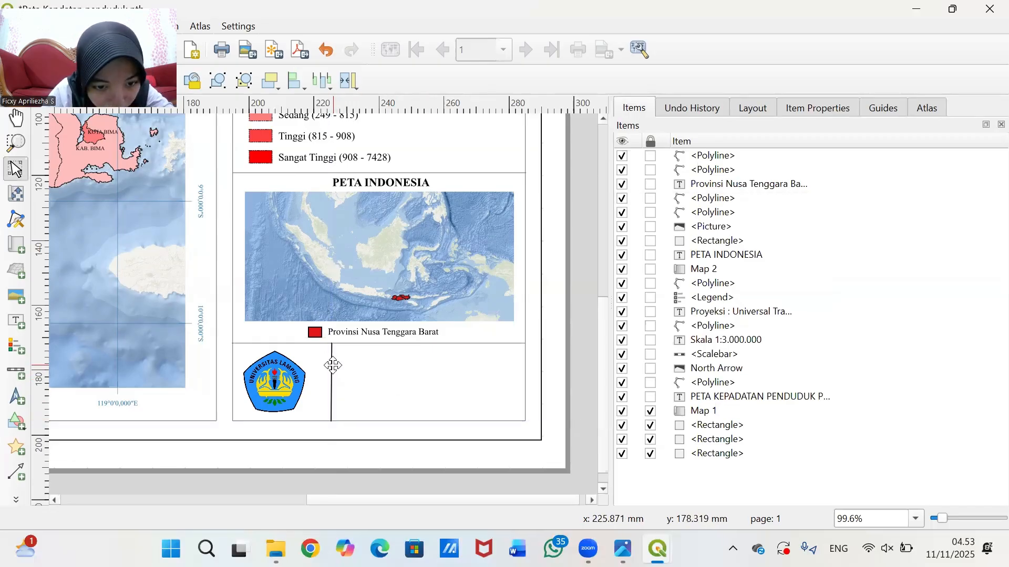
# - Set the line's Simple Line stroke width to 0.1 mm
pyautogui.click(818, 108)
pyautogui.click(824, 205)
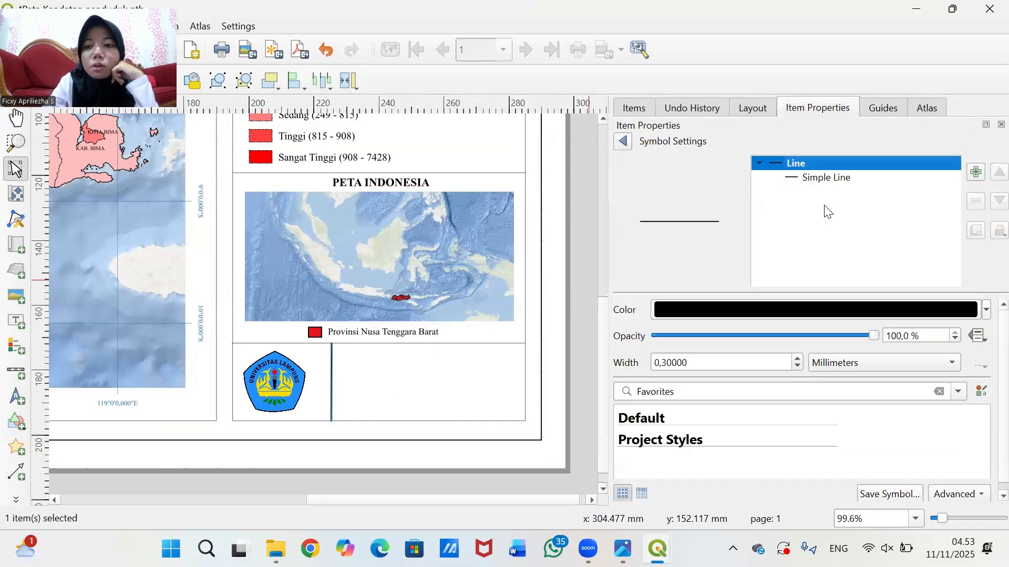
pyautogui.click(841, 179)
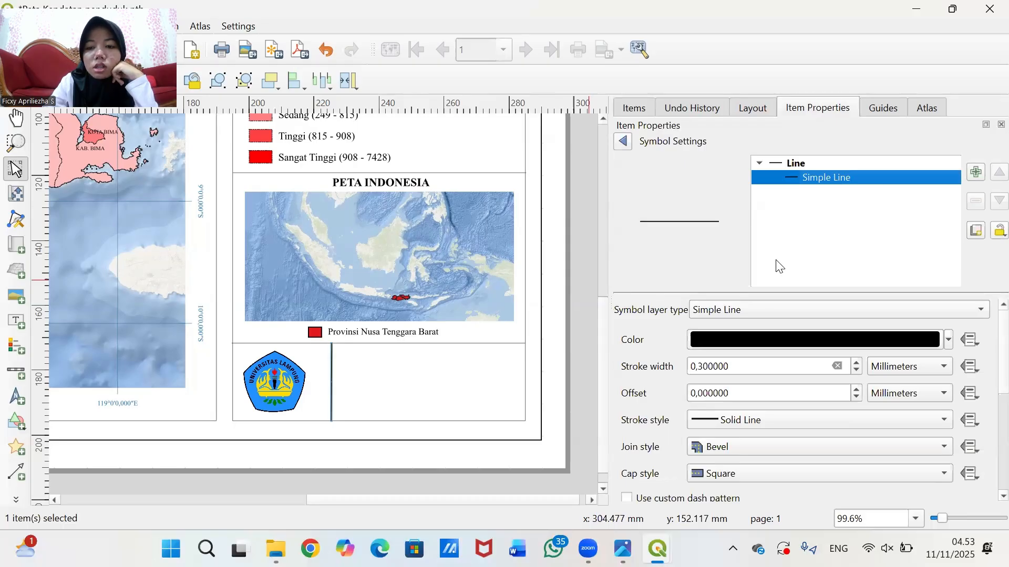
pyautogui.click(711, 366)
pyautogui.press('BackSpace')
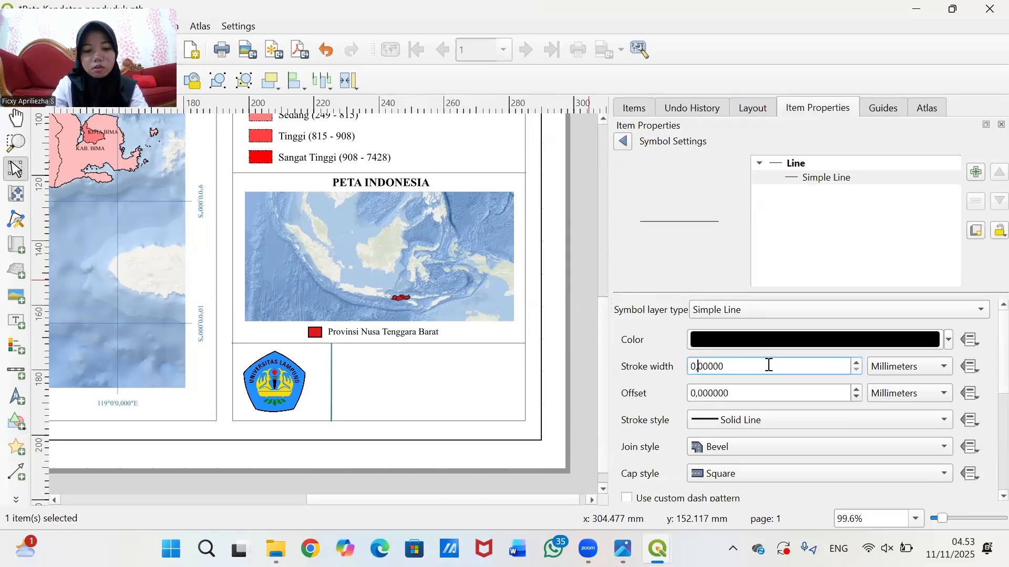
pyautogui.write('1')
pyautogui.doubleClick(769, 364)
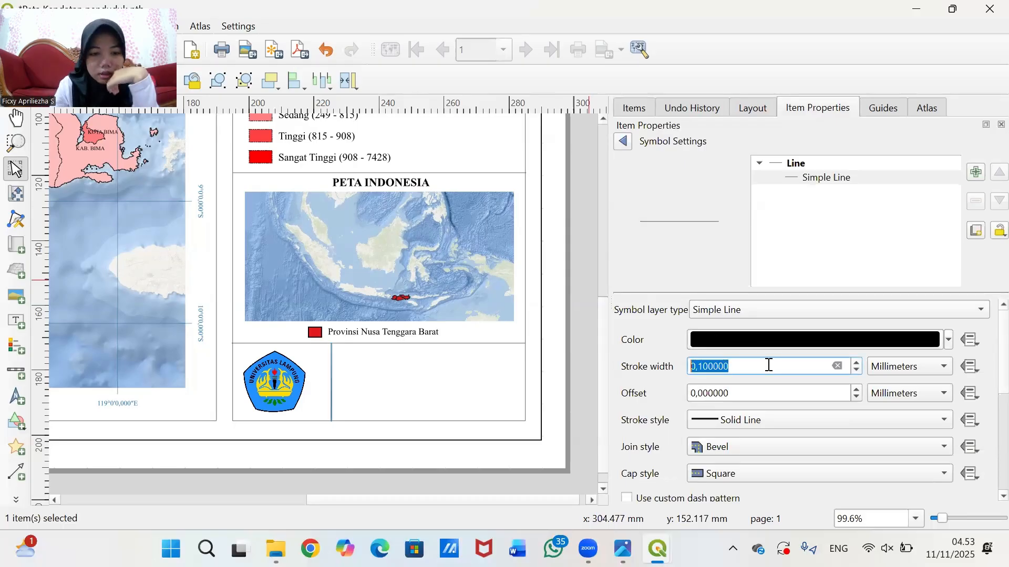
pyautogui.click(597, 322)
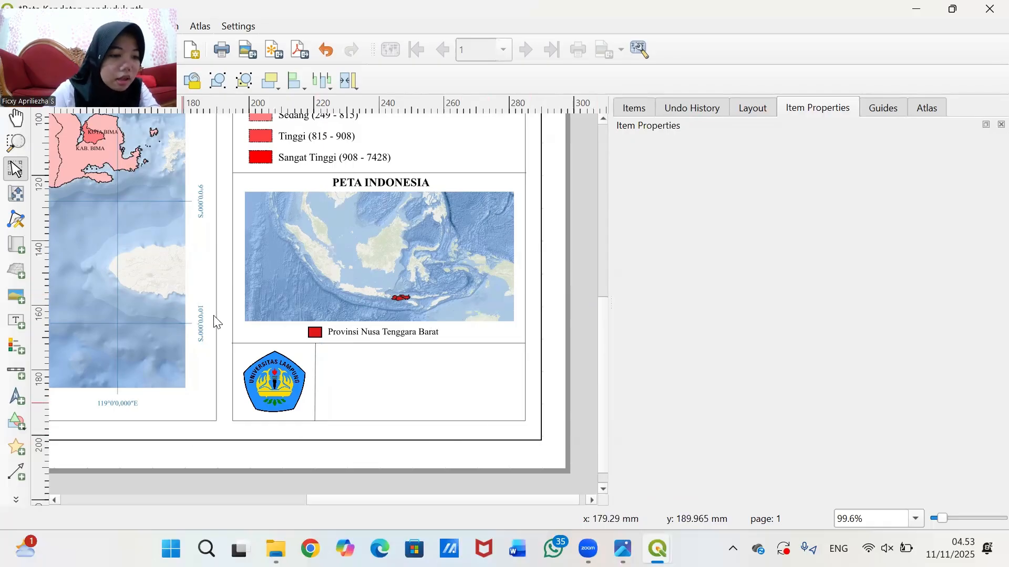
# - Add a label right of the logo reading 'Sumber Peta:' and '1. Ina Geoportal'
pyautogui.click(21, 318)
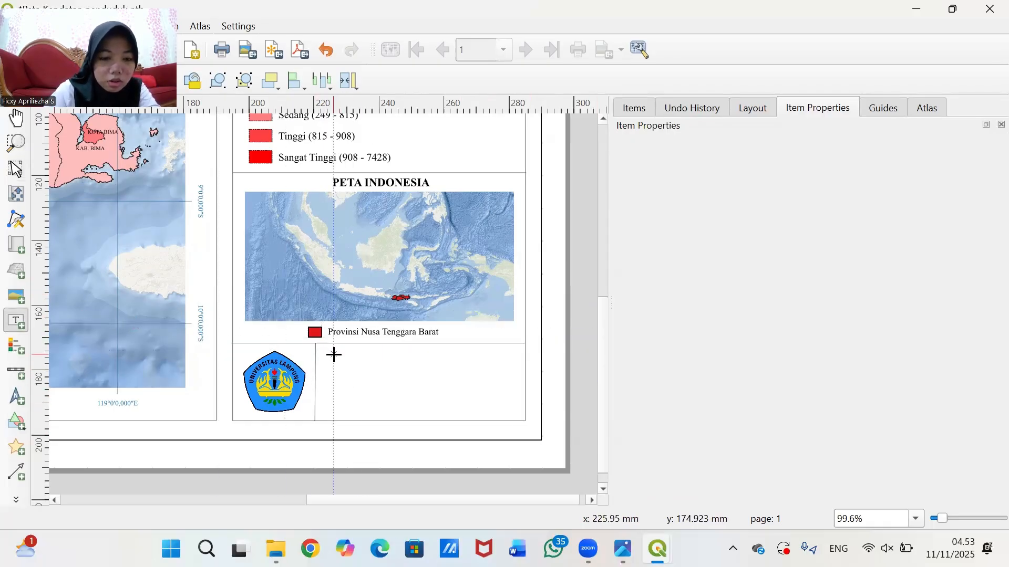
pyautogui.moveTo(323, 351); pyautogui.dragTo(500, 414)
pyautogui.moveTo(702, 199); pyautogui.dragTo(603, 200)
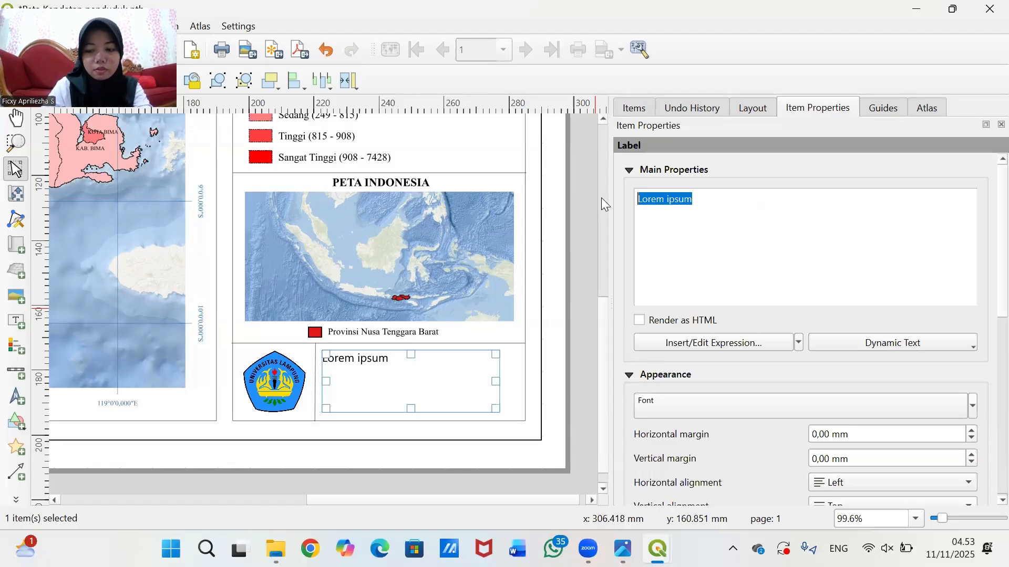
pyautogui.press('BackSpace')
pyautogui.write('S')
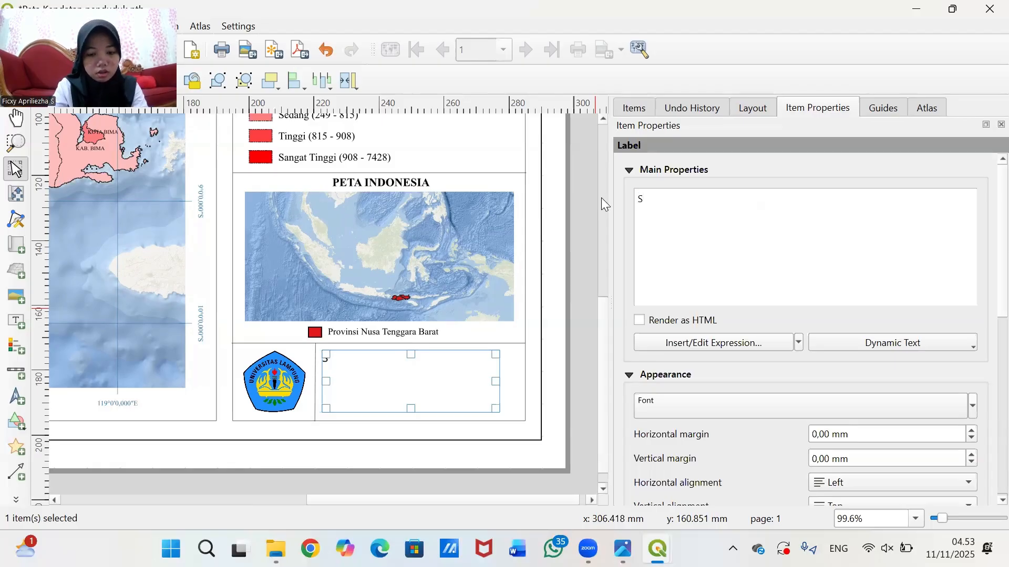
pyautogui.write('umber')
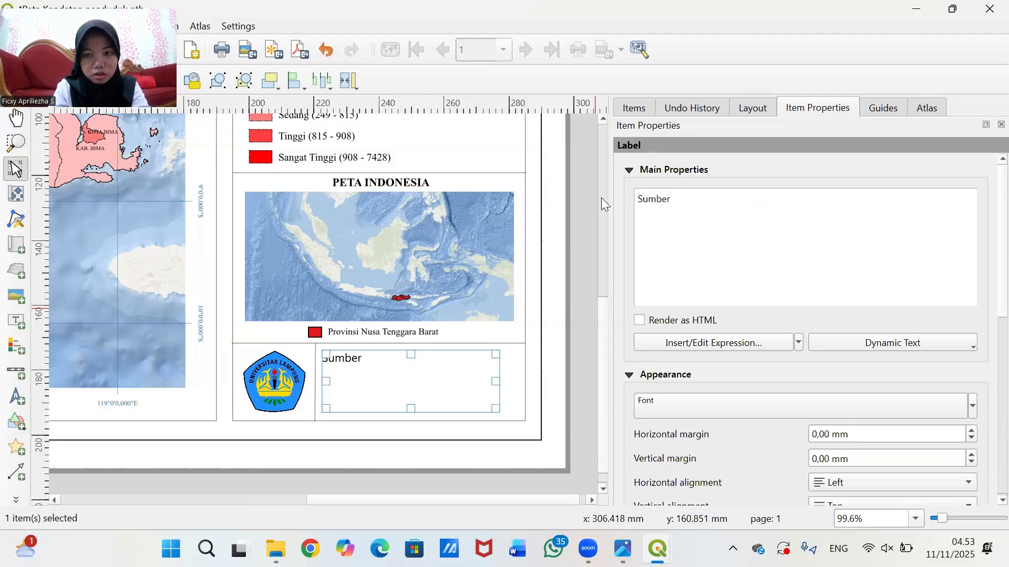
pyautogui.write(' Peta')
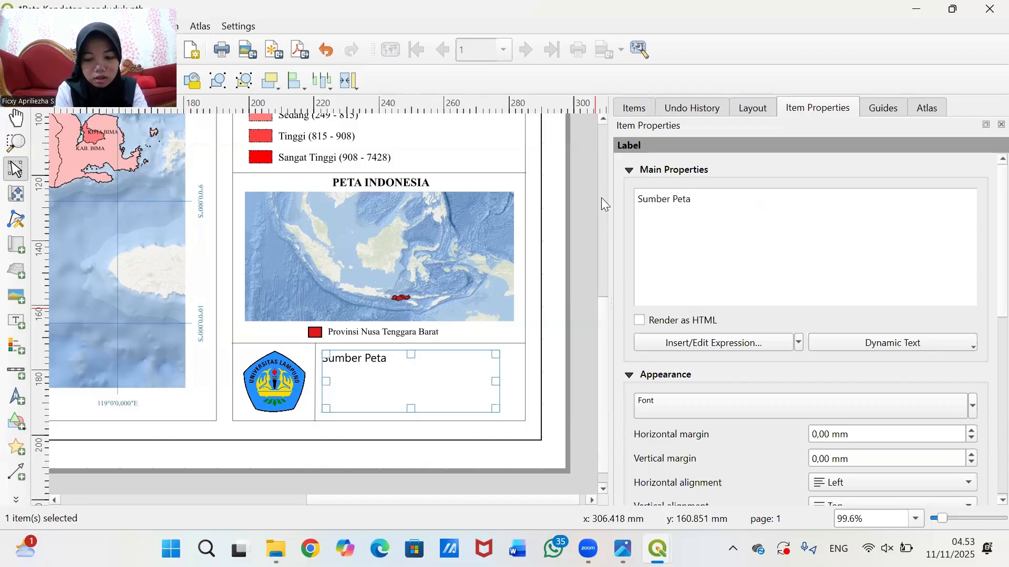
pyautogui.write(':')
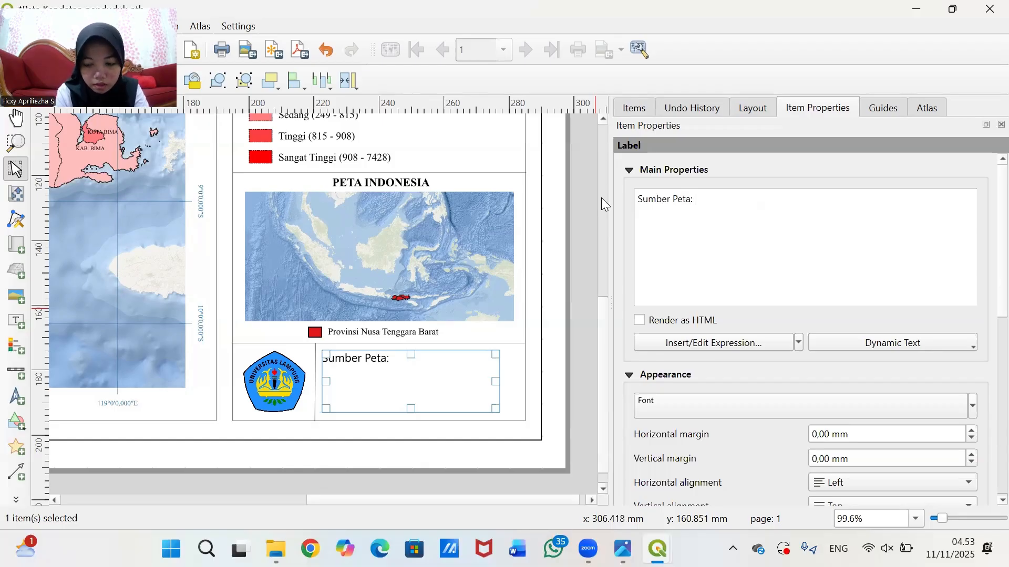
pyautogui.press('Return')
pyautogui.write('1. I')
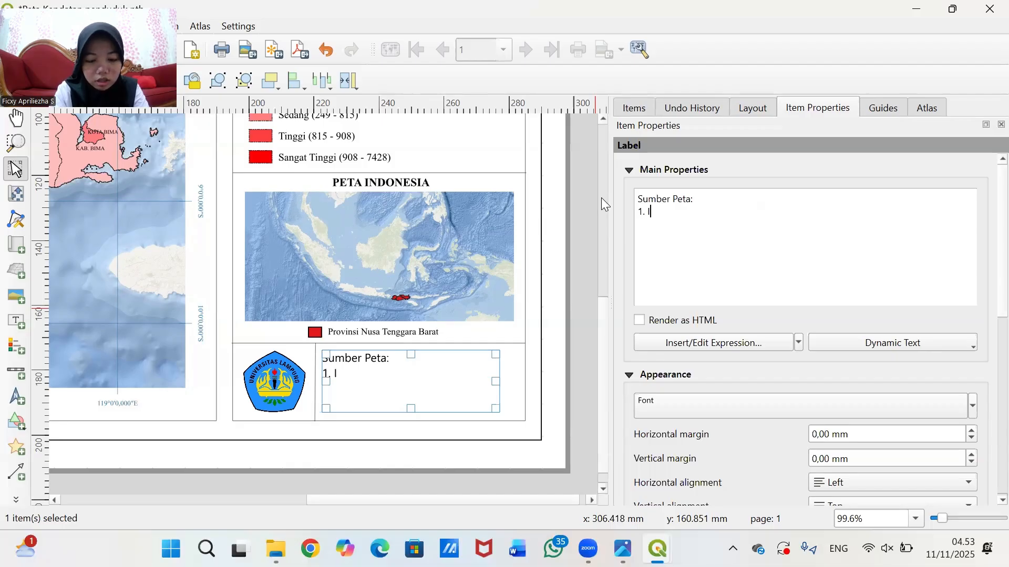
pyautogui.write('na Ge')
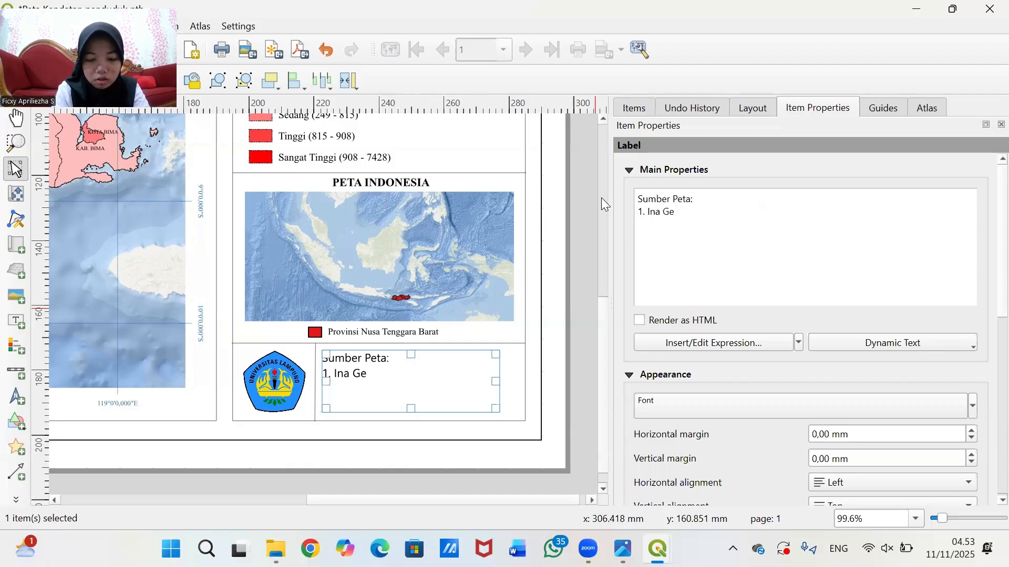
pyautogui.write('oportal')
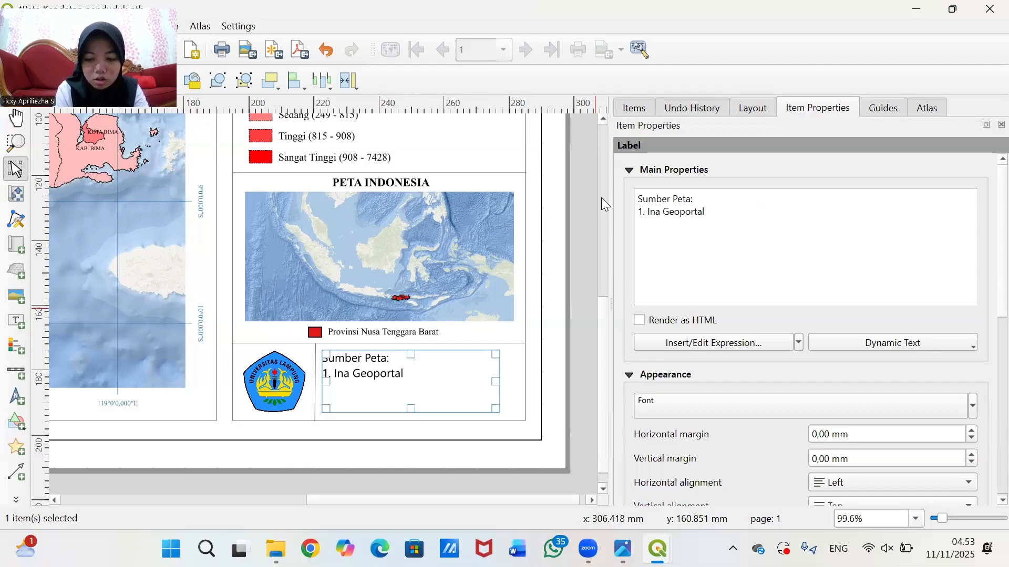
# - Add '2. BPS Provinsi Nusa Tenggara Barat Tahun 2025' and a 'Pembuatnya:' line with the author's name
pyautogui.press('Return')
pyautogui.write('2. B')
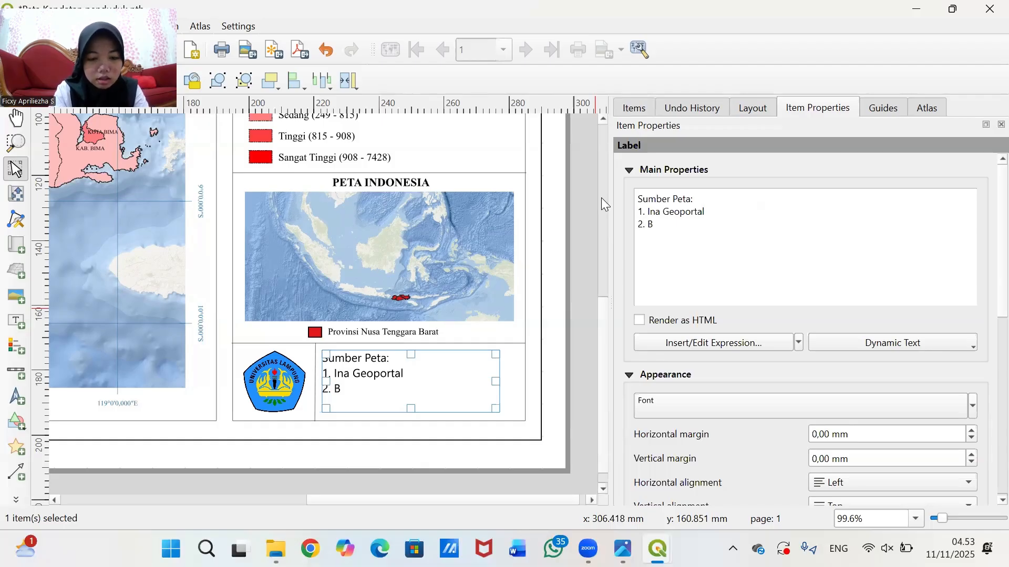
pyautogui.write('PS ')
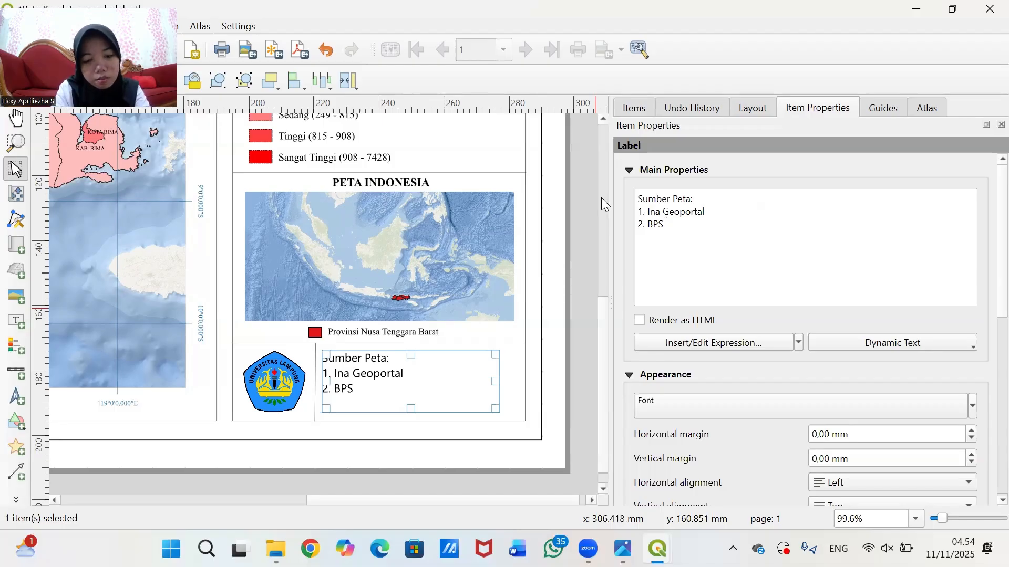
pyautogui.write('N')
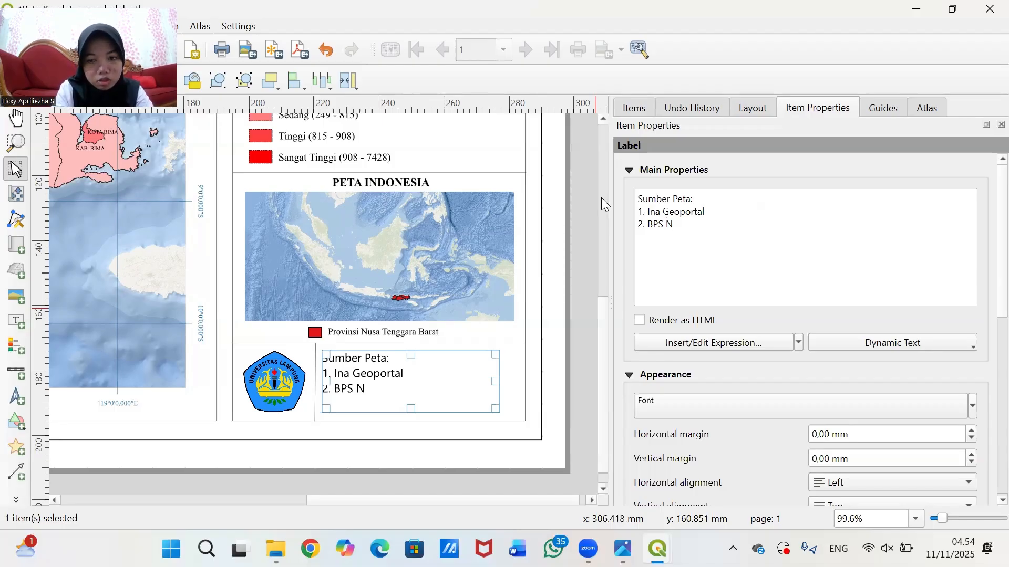
pyautogui.write('usa')
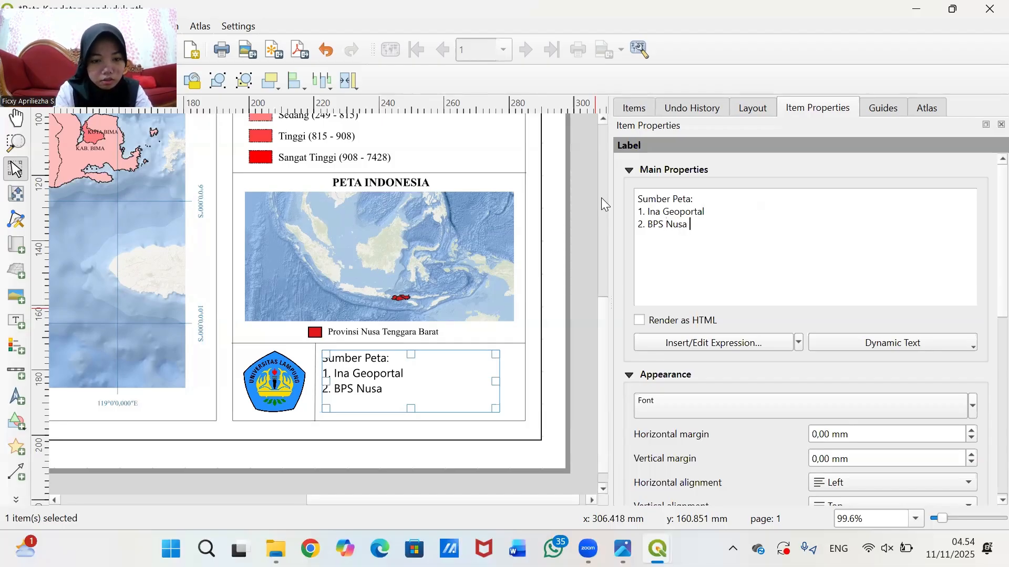
pyautogui.write(' T')
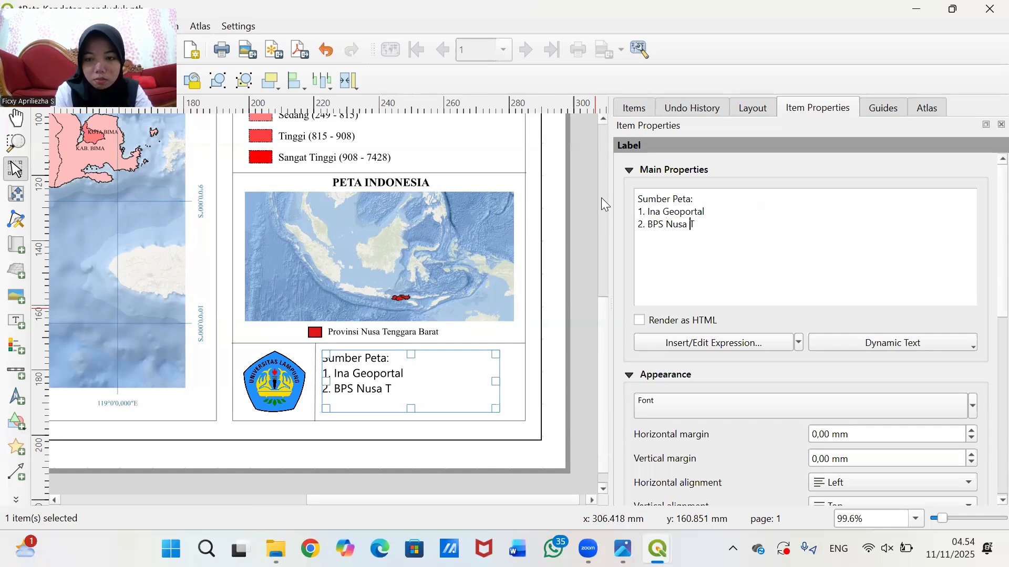
pyautogui.press('Left')
pyautogui.press('Left')
pyautogui.press('Left')
pyautogui.press('Left')
pyautogui.write('p')
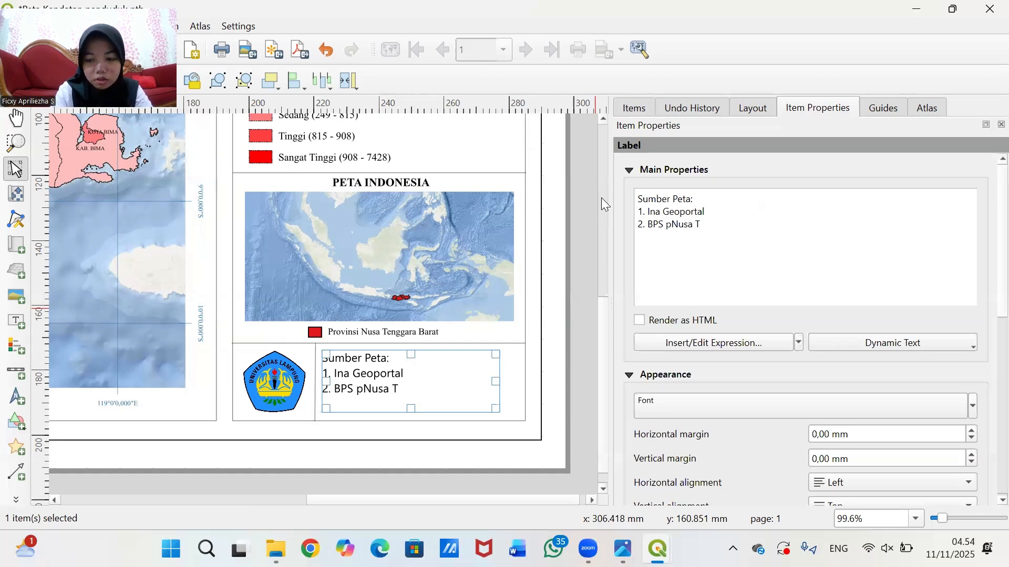
pyautogui.press('BackSpace')
pyautogui.write('Provinsi')
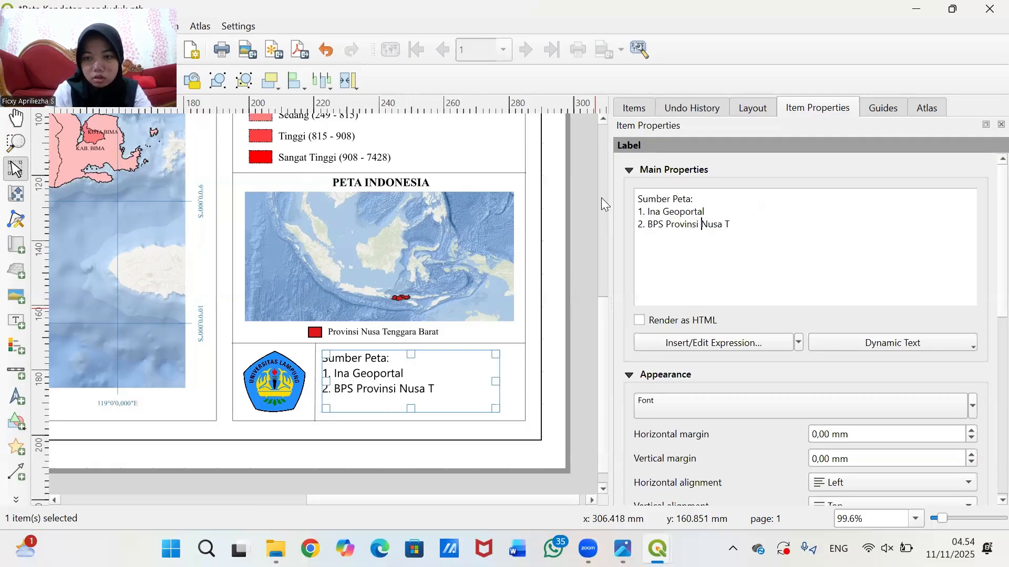
pyautogui.click(752, 227)
pyautogui.write('en')
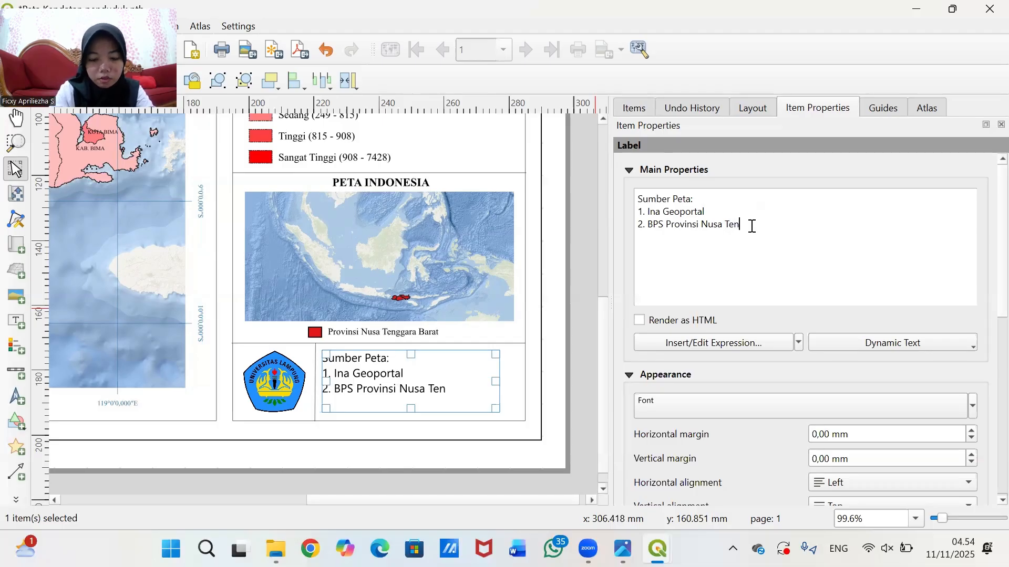
pyautogui.write('ggara Ba')
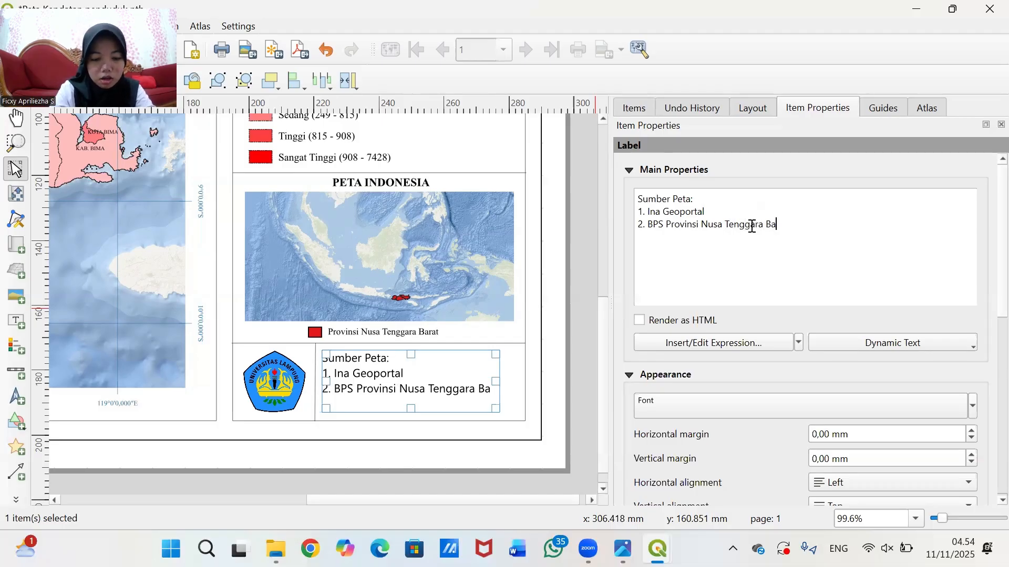
pyautogui.write('rat Ta')
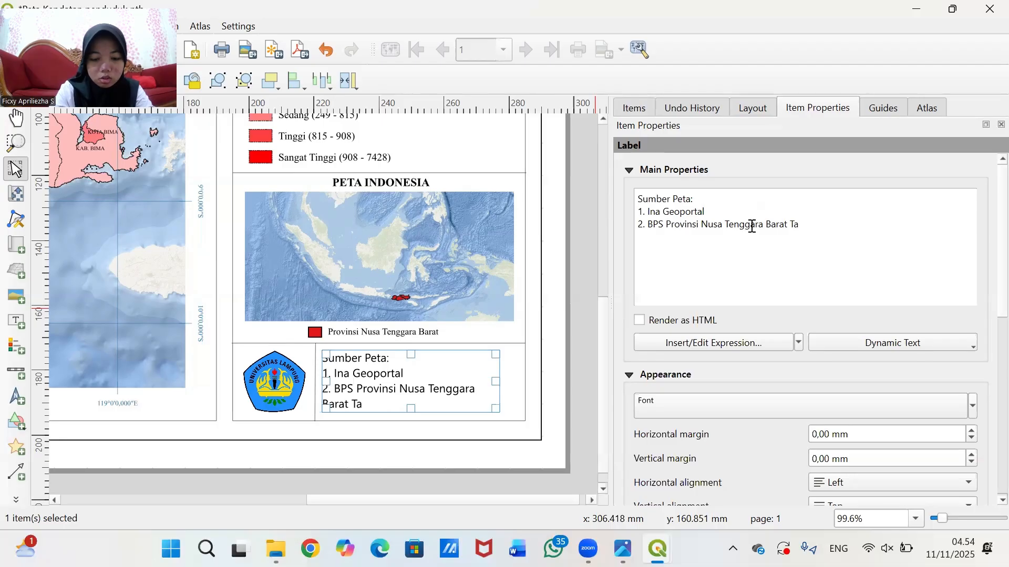
pyautogui.write('hun 2025')
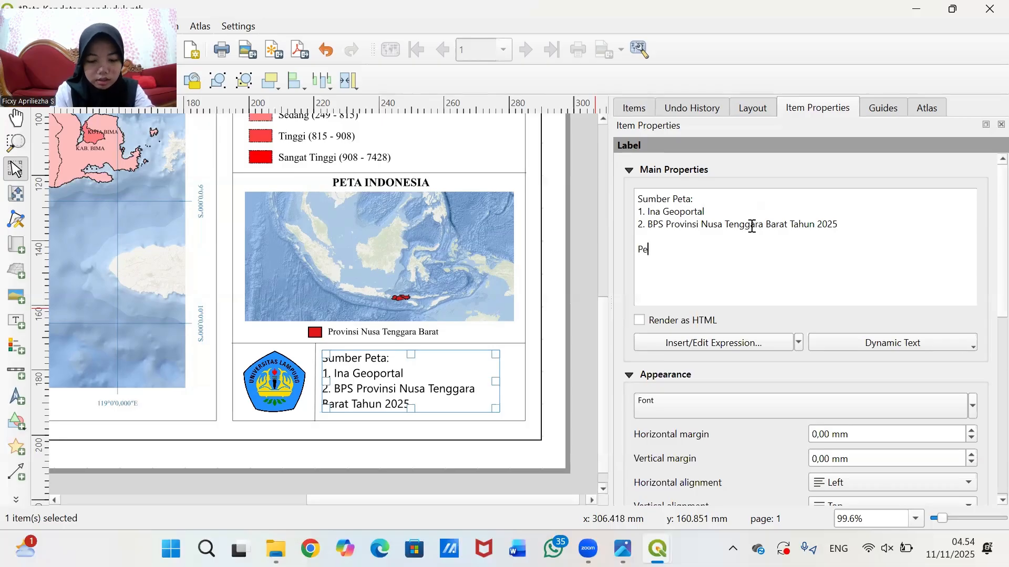
pyautogui.write('ya: ')
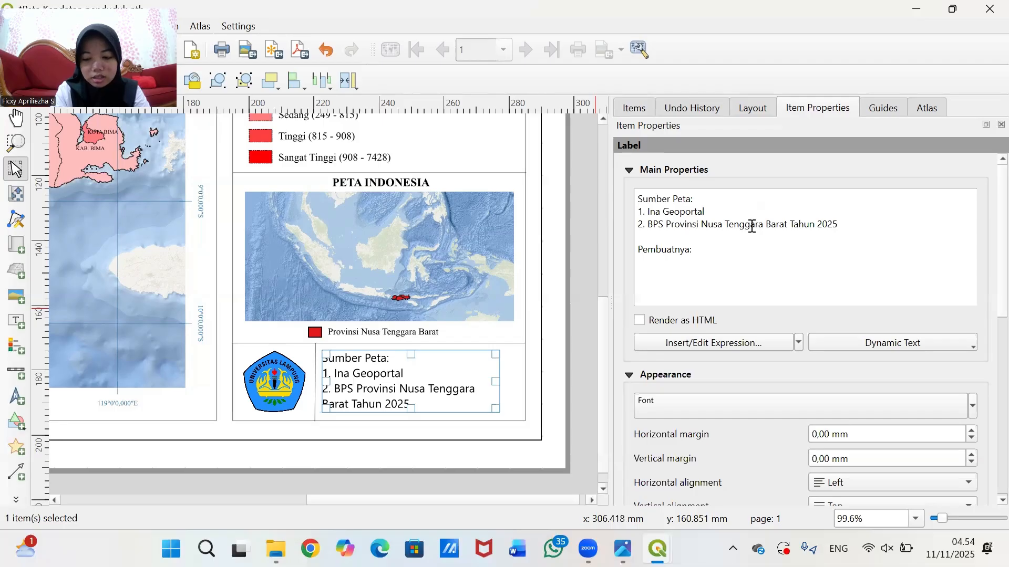
pyautogui.write('F')
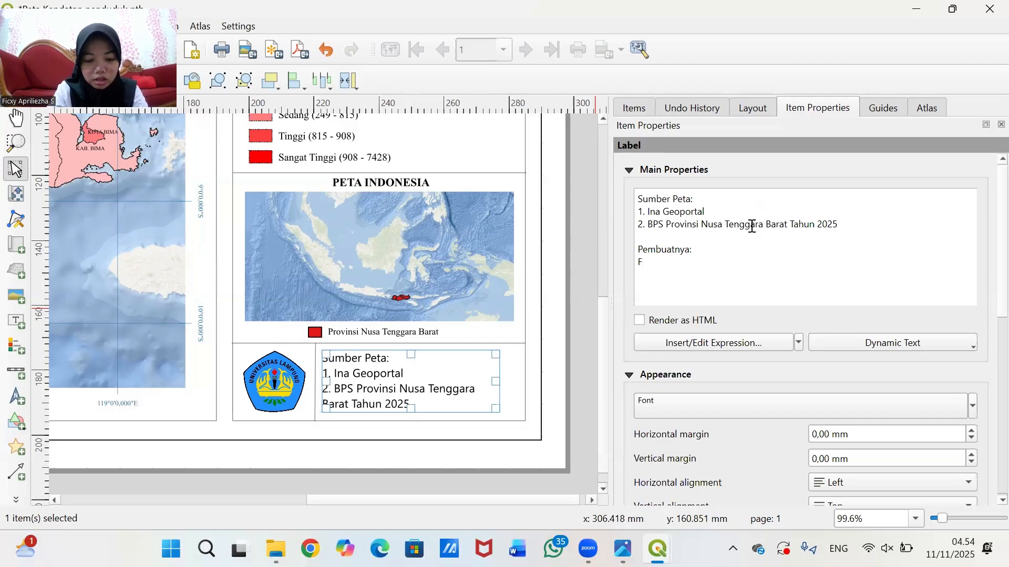
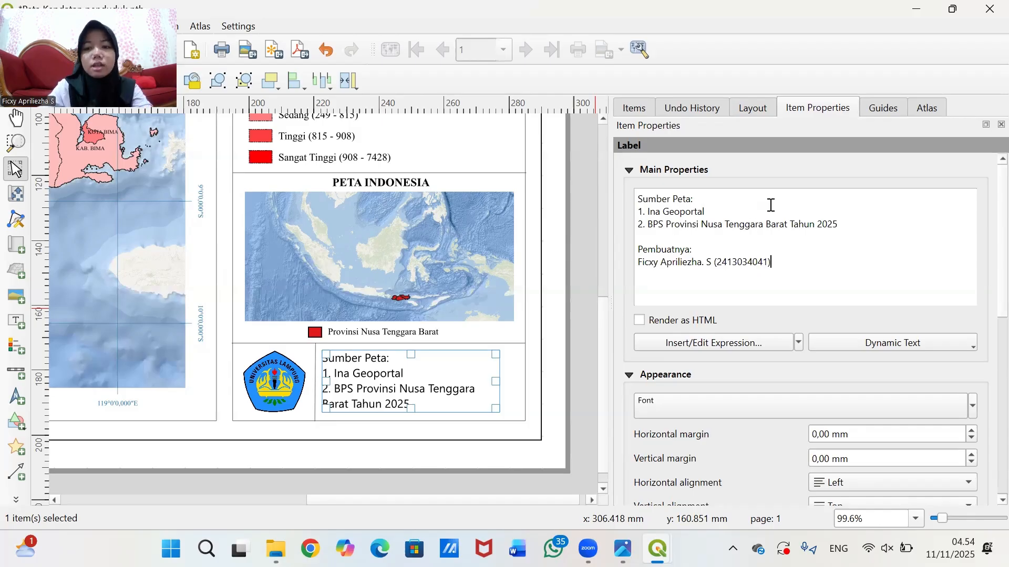
# - Set the label font to Times New Roman Bold
pyautogui.click(758, 410)
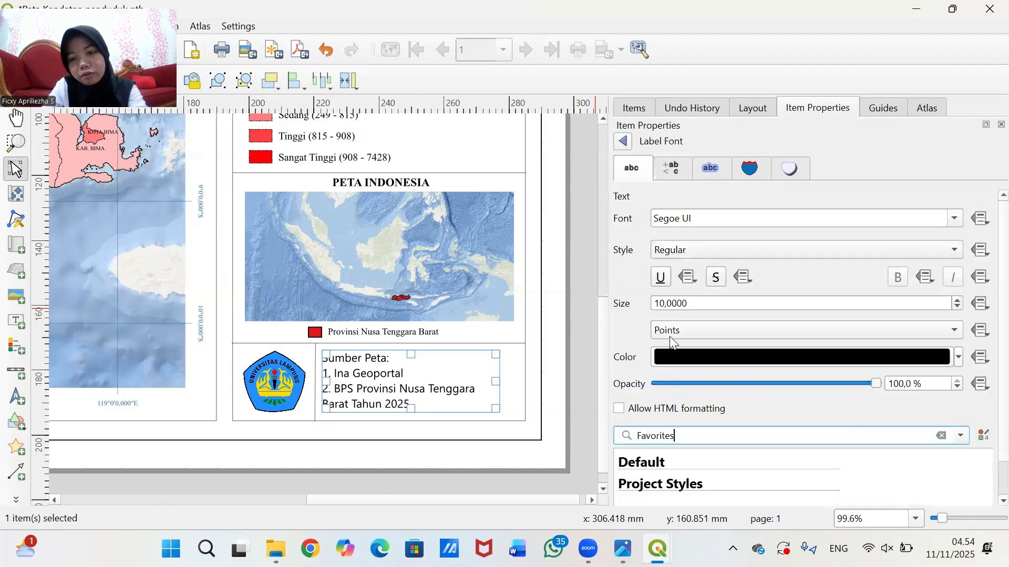
pyautogui.moveTo(695, 226); pyautogui.dragTo(641, 208)
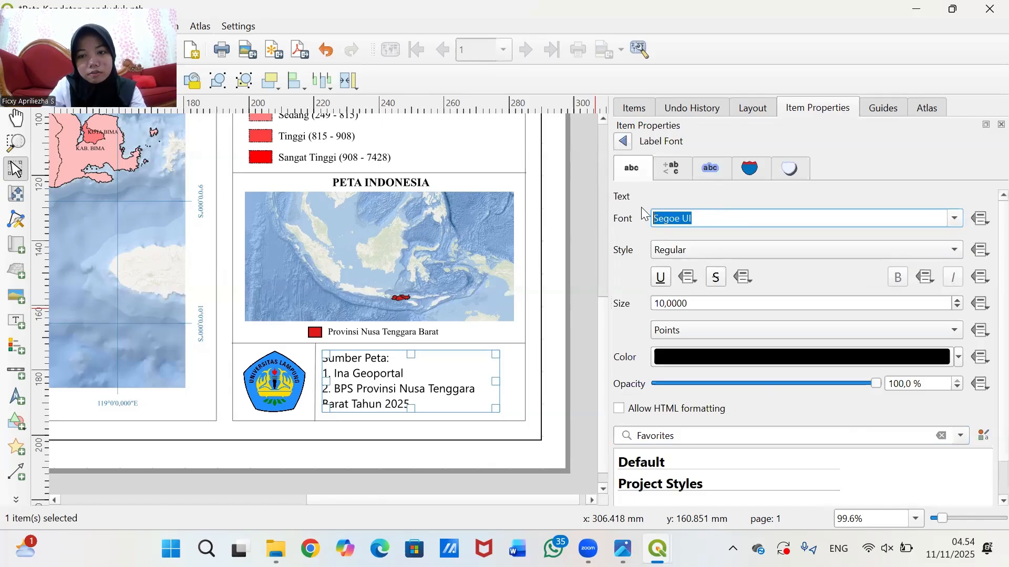
pyautogui.write('MS Sans Serif')
pyautogui.press('BackSpace')
pyautogui.press('BackSpace')
pyautogui.press('BackSpace')
pyautogui.press('BackSpace')
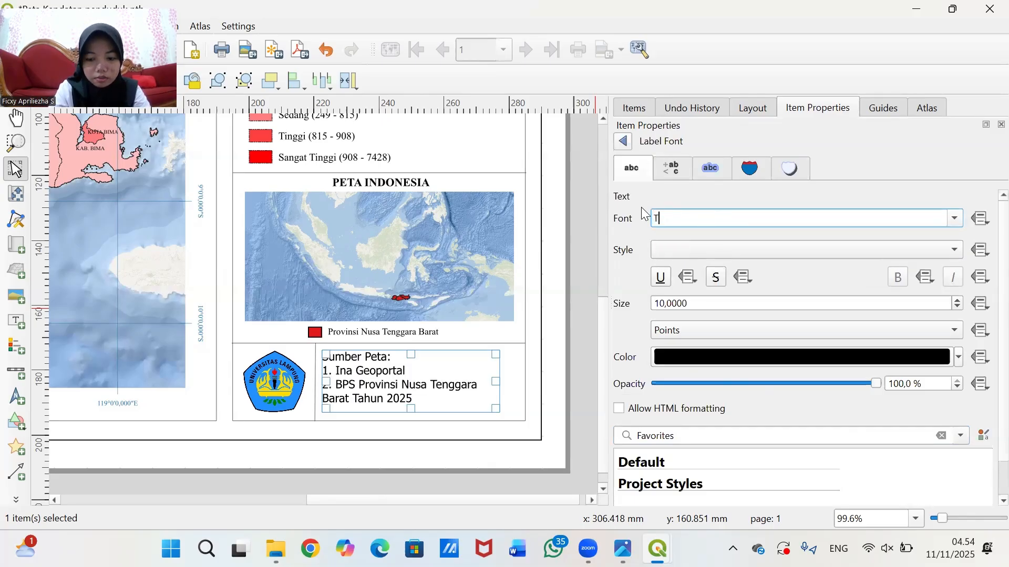
pyautogui.write('IMES New Roman')
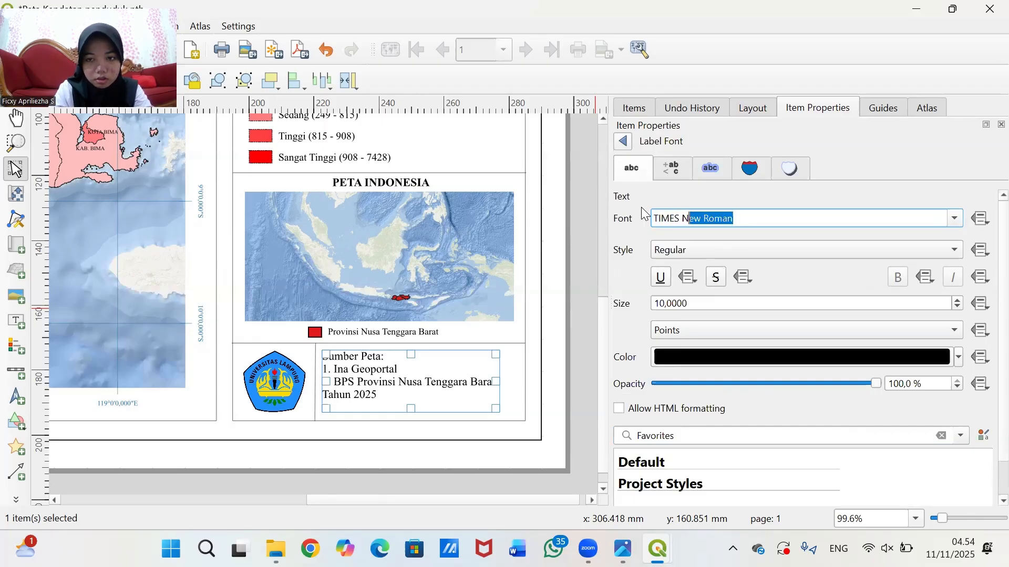
pyautogui.press('Return')
pyautogui.click(683, 255)
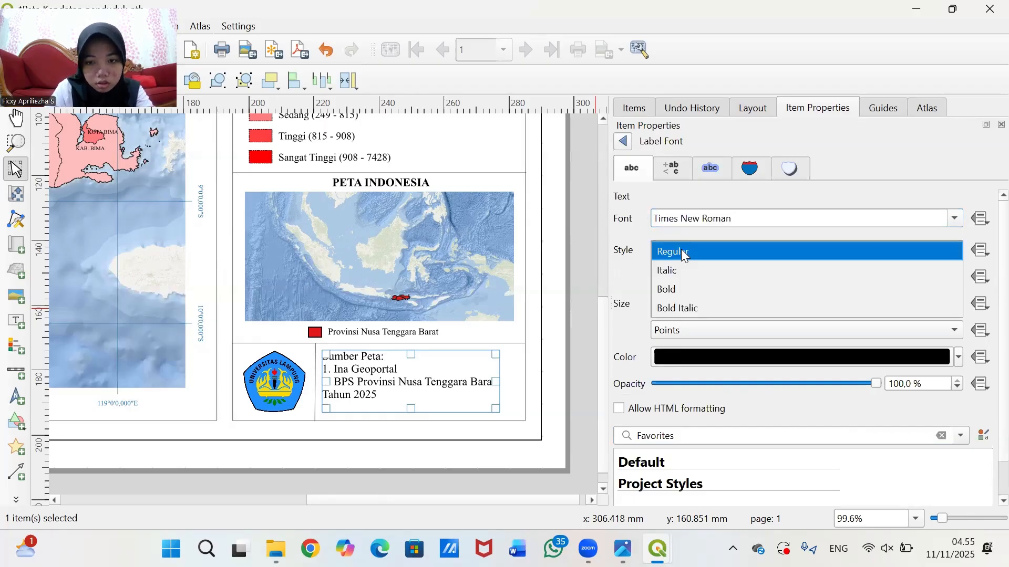
pyautogui.click(682, 289)
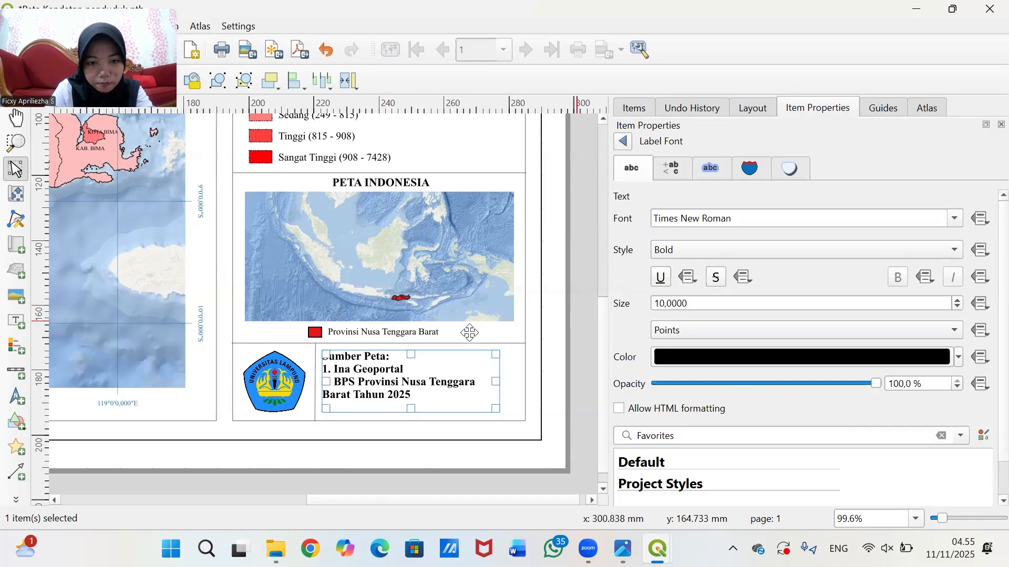
# - Make the label box taller and wider, and set the font size to 8 pt
pyautogui.moveTo(412, 409); pyautogui.dragTo(419, 479)
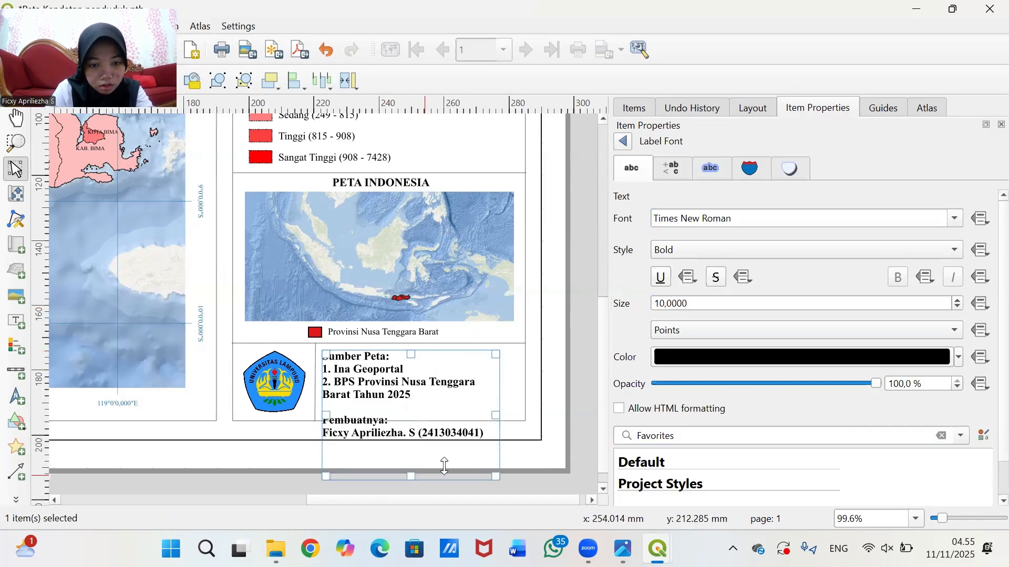
pyautogui.moveTo(499, 416); pyautogui.dragTo(584, 416)
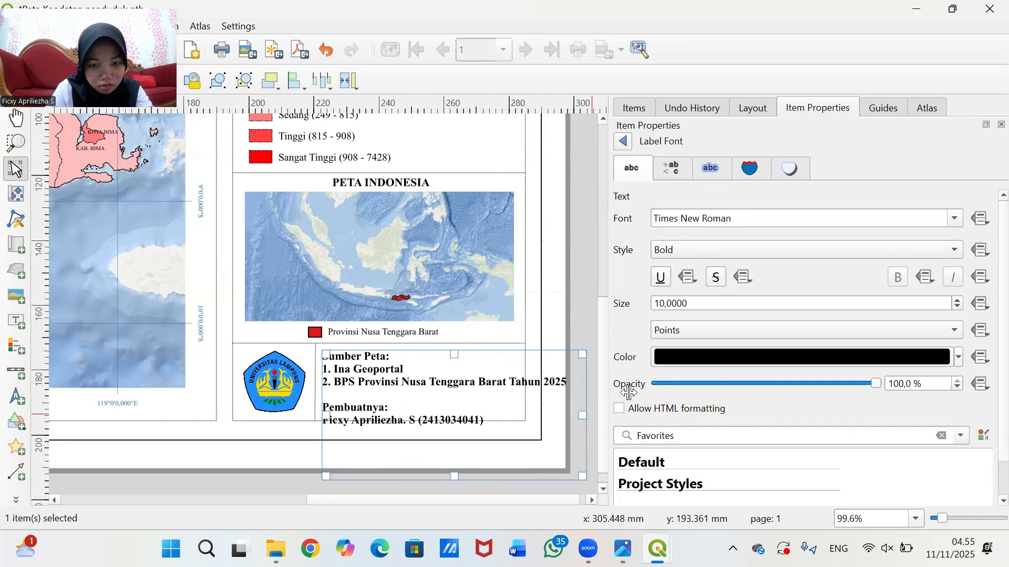
pyautogui.click(666, 306)
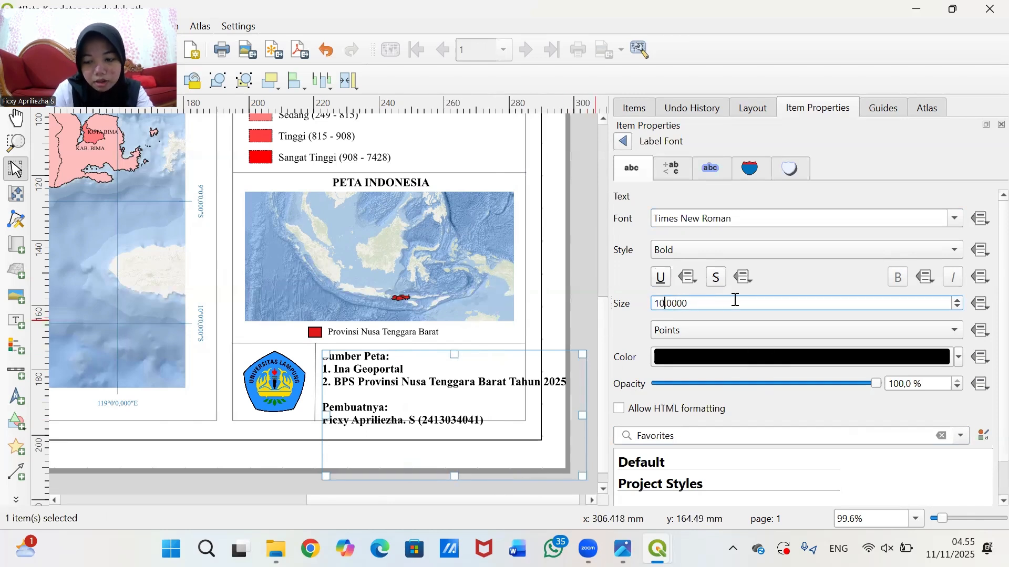
pyautogui.press('BackSpace')
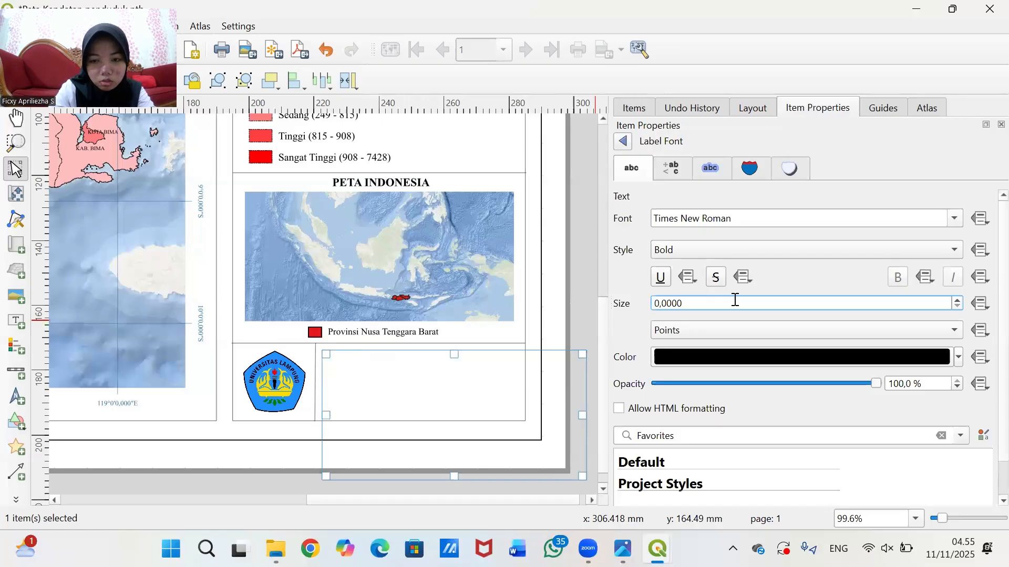
pyautogui.write('8')
pyautogui.press('BackSpace')
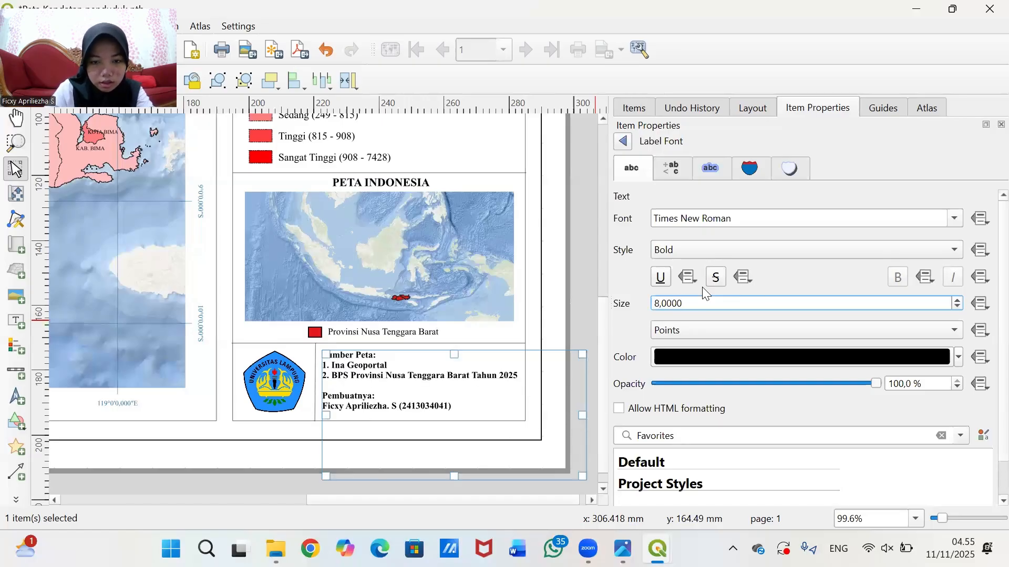
pyautogui.click(579, 302)
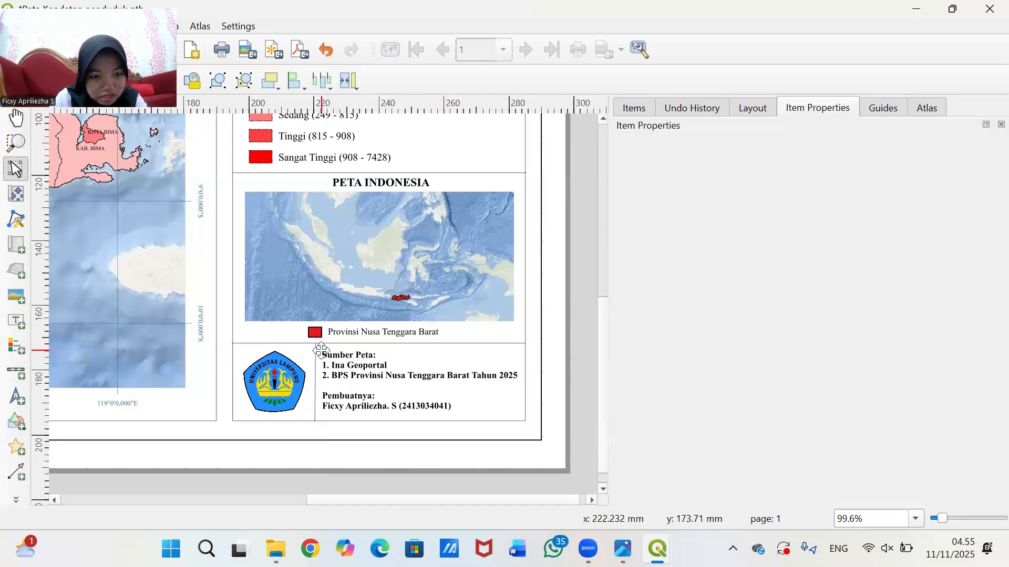
# - Nudge the university logo slightly to the left
pyautogui.click(408, 350)
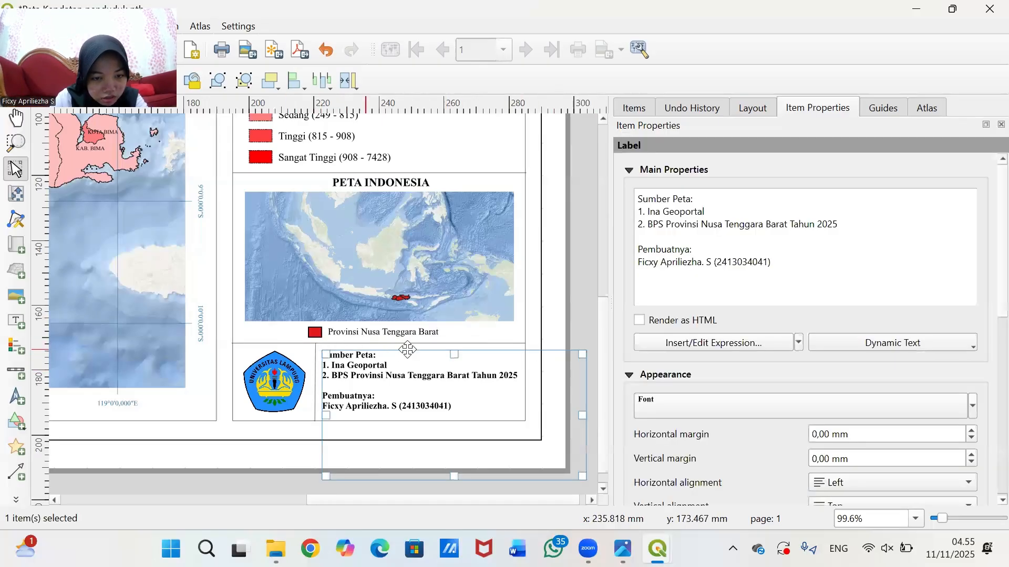
pyautogui.click(314, 344)
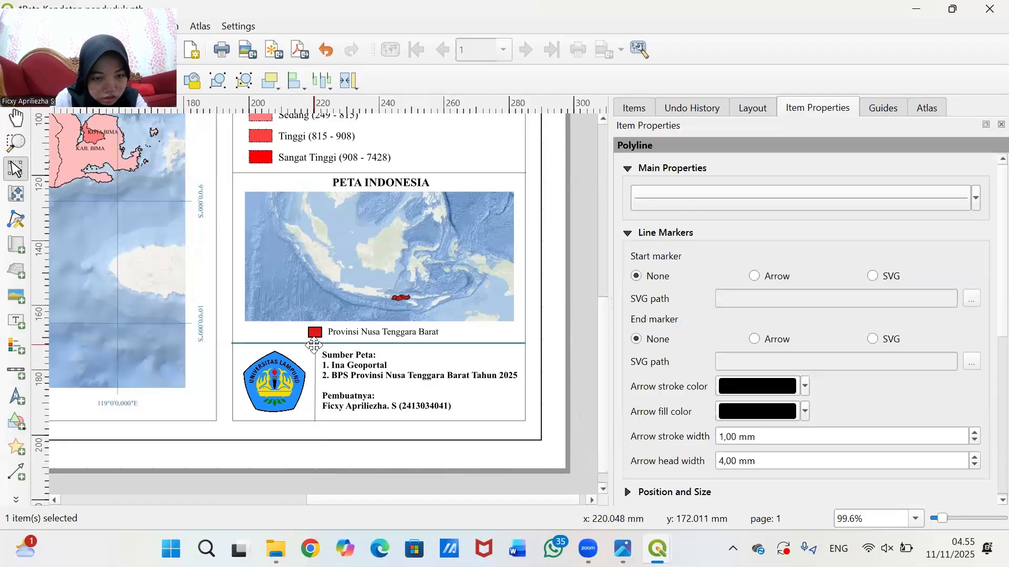
pyautogui.click(260, 371)
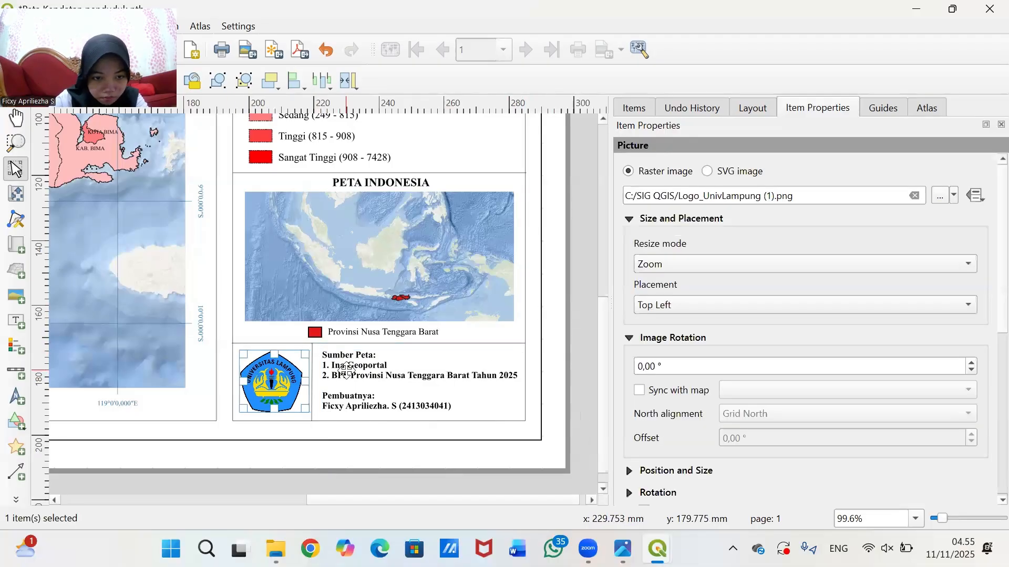
pyautogui.moveTo(271, 378); pyautogui.dragTo(270, 379)
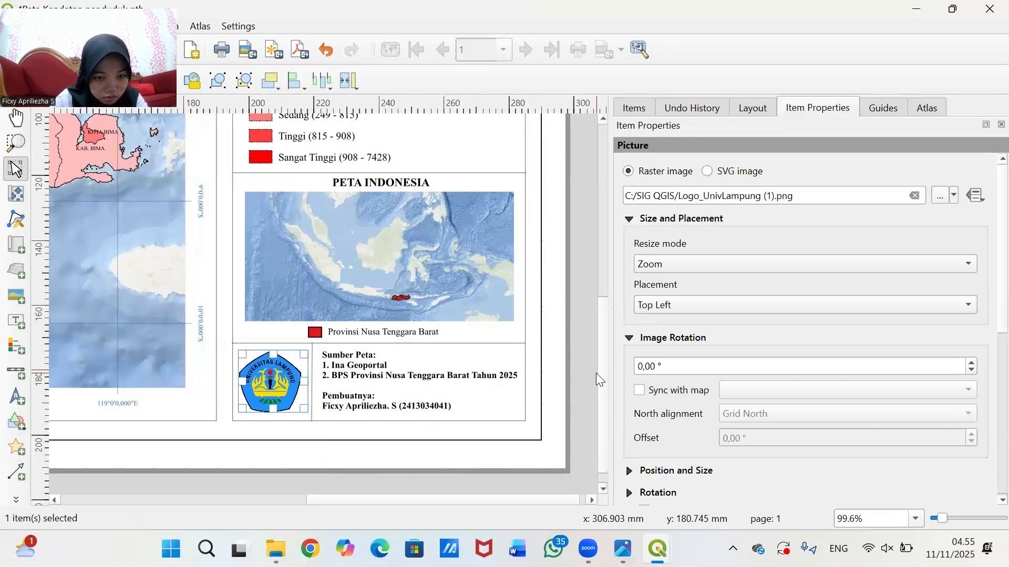
# - Resize the Sumber Peta label's frame, then zoom out to the whole page
pyautogui.click(380, 365)
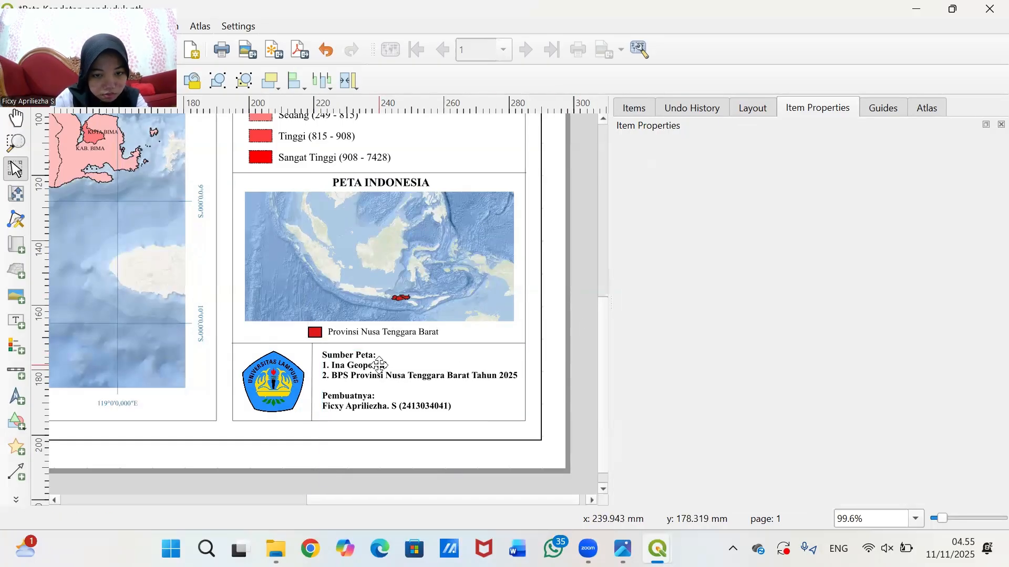
pyautogui.moveTo(419, 413); pyautogui.dragTo(418, 410)
pyautogui.moveTo(519, 382); pyautogui.dragTo(509, 384)
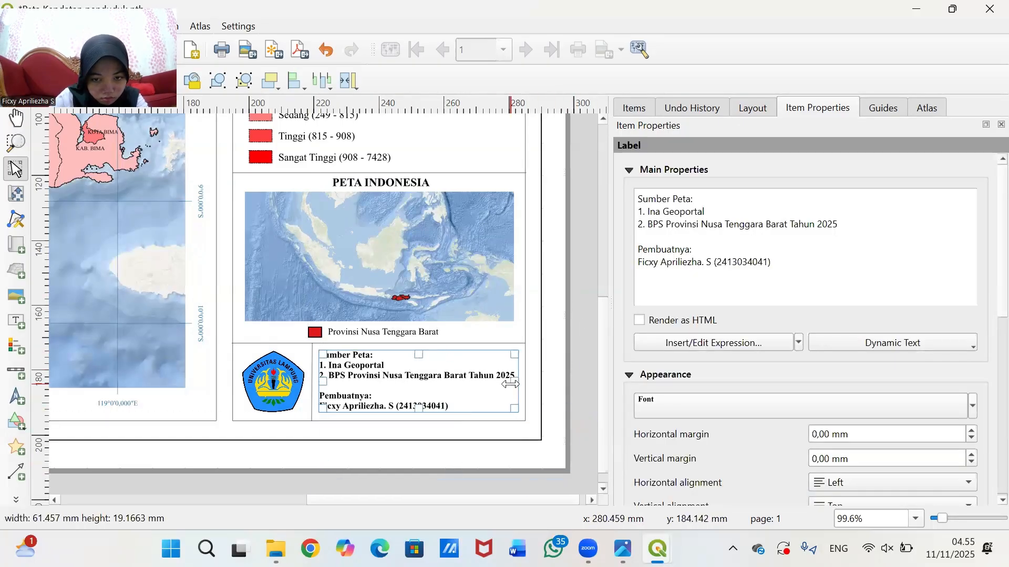
pyautogui.click(583, 326)
pyautogui.hotkey('ctrl', '-')
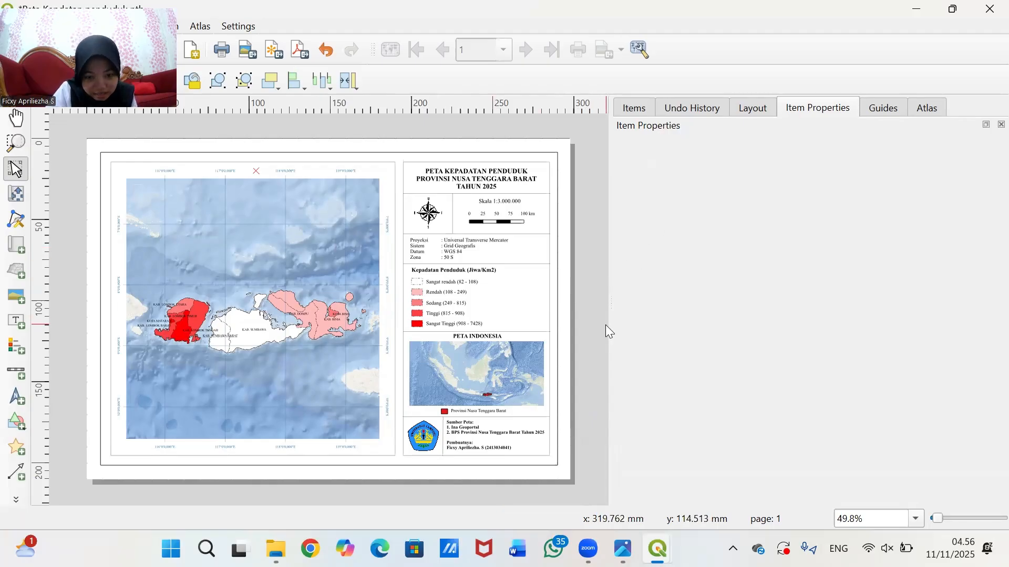
# - Inspect the Sumber Peta label's properties, then deselect it
pyautogui.click(490, 436)
pyautogui.click(586, 419)
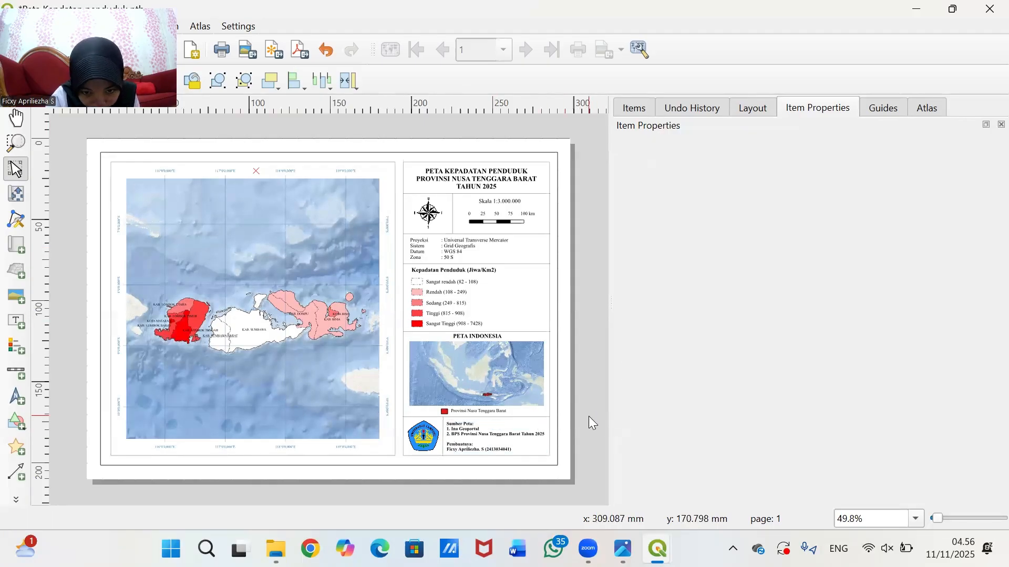
pyautogui.scroll(1, 589, 416)
pyautogui.click(394, 435)
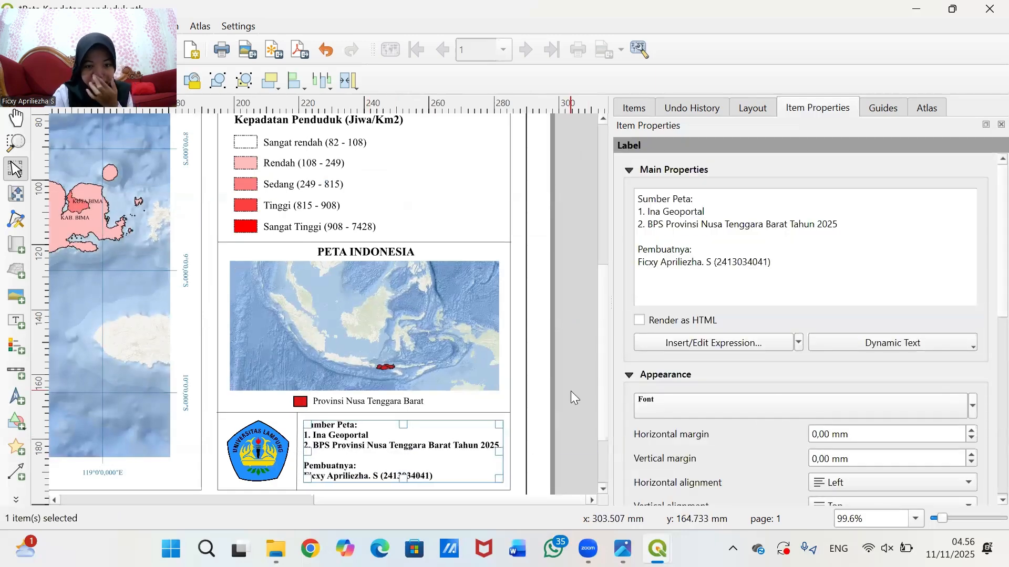
pyautogui.scroll(-1, 571, 363)
pyautogui.scroll(1, 567, 438)
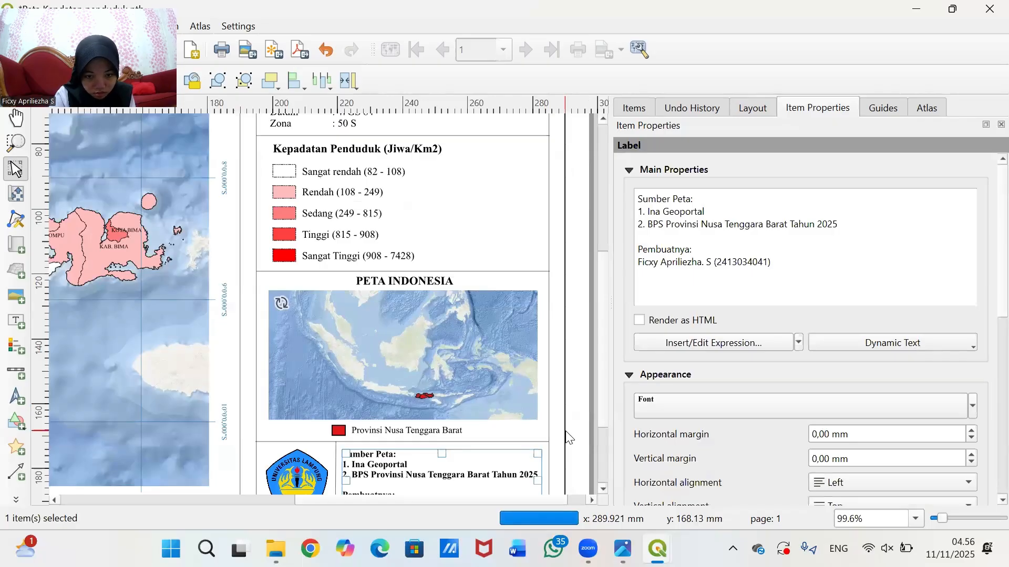
pyautogui.click(573, 440)
pyautogui.scroll(-1, 576, 383)
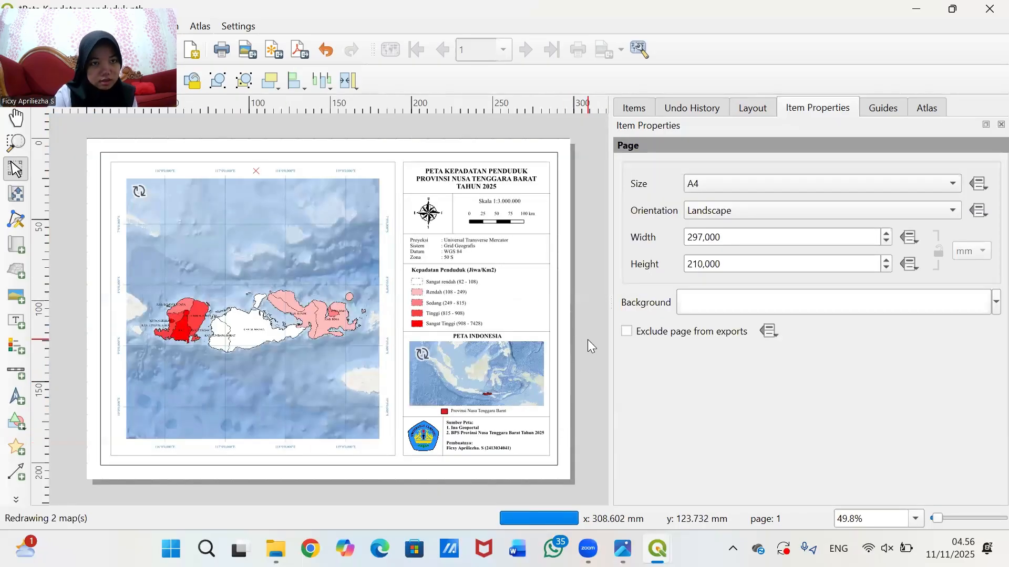
# - Show the Items list of all layout elements, from polylines down to Map 1
pyautogui.moveTo(129, 7); pyautogui.dragTo(801, 32)
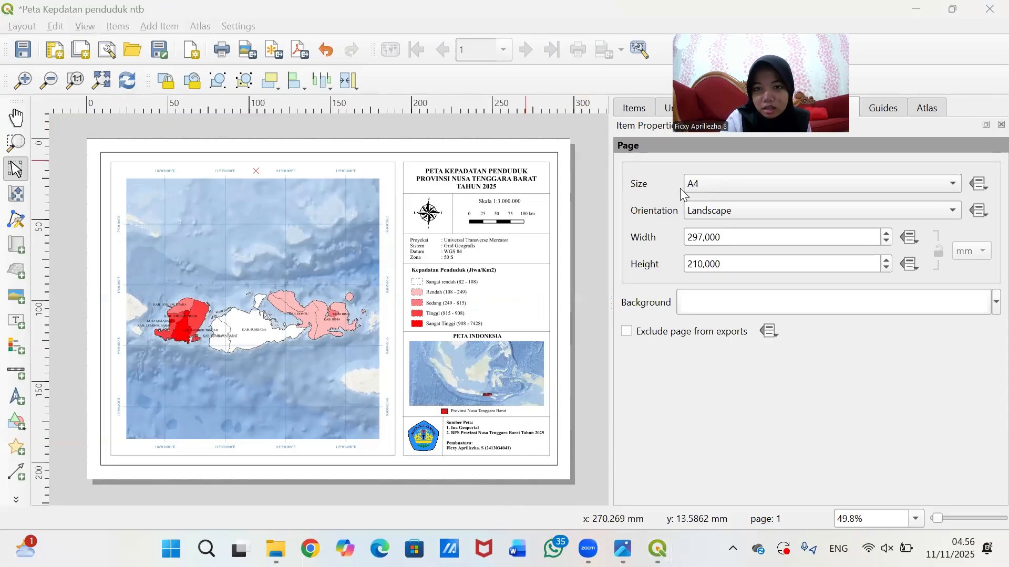
pyautogui.click(579, 160)
pyautogui.click(634, 107)
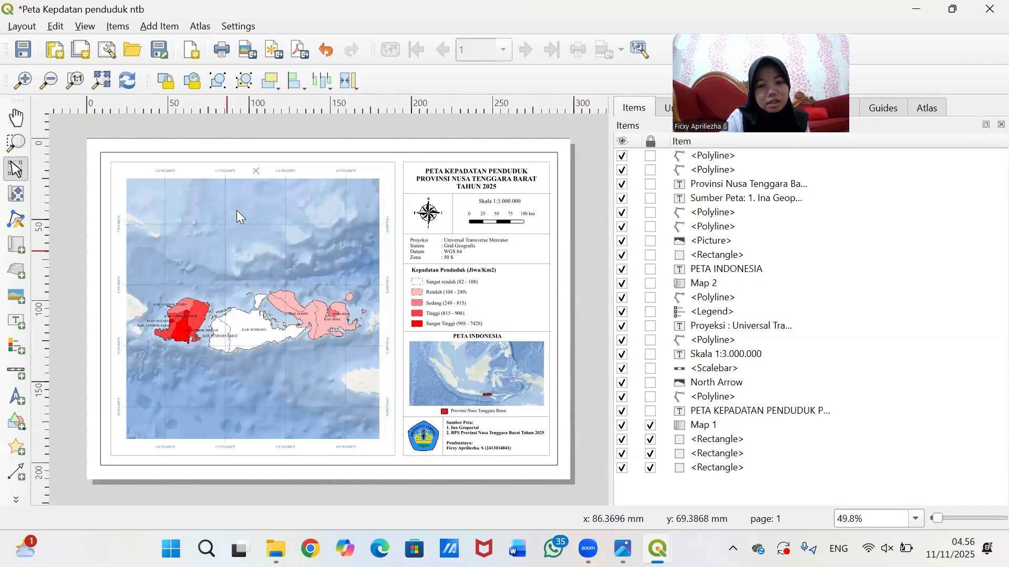
pyautogui.scroll(1, 252, 288)
pyautogui.scroll(-1, 252, 288)
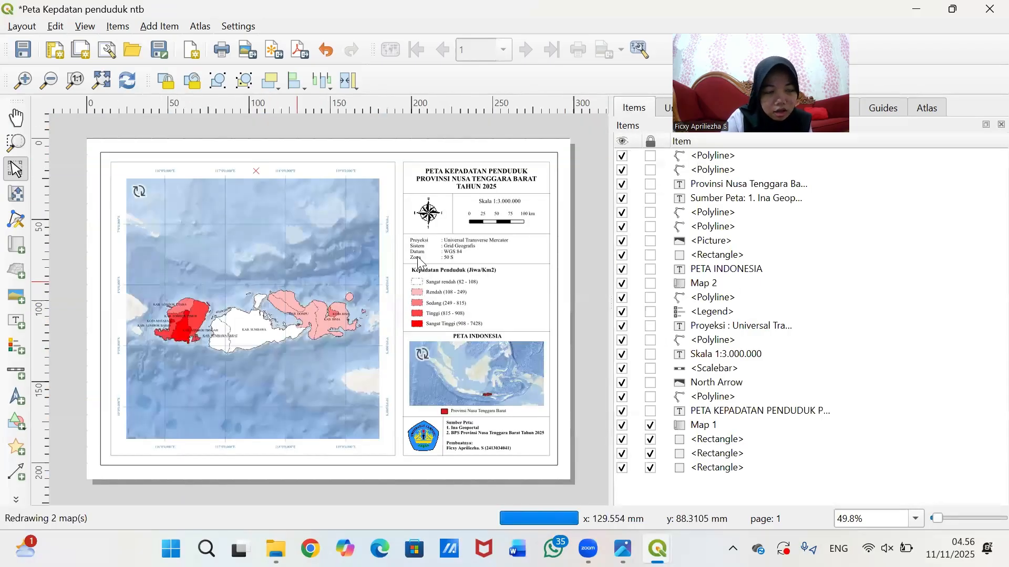
pyautogui.click(11, 27)
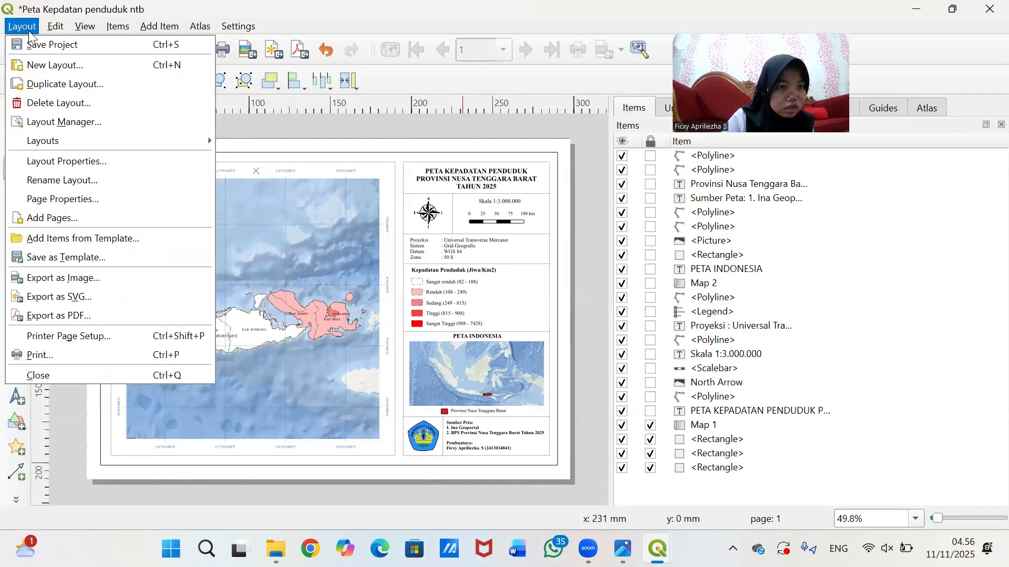
# - Save the project and start an image export, dismissing the WMS layers warning
pyautogui.click(37, 45)
pyautogui.click(14, 28)
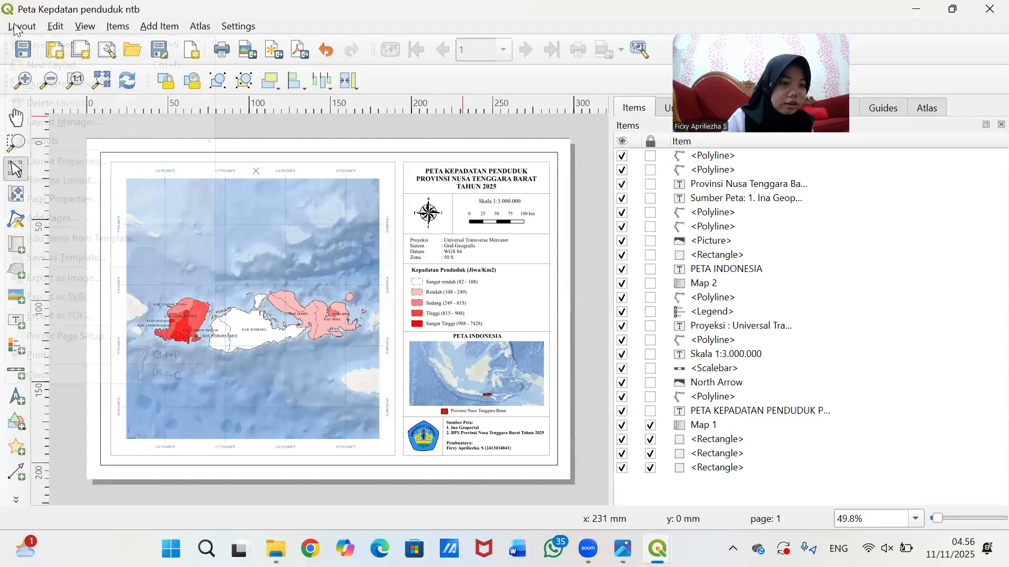
pyautogui.click(74, 279)
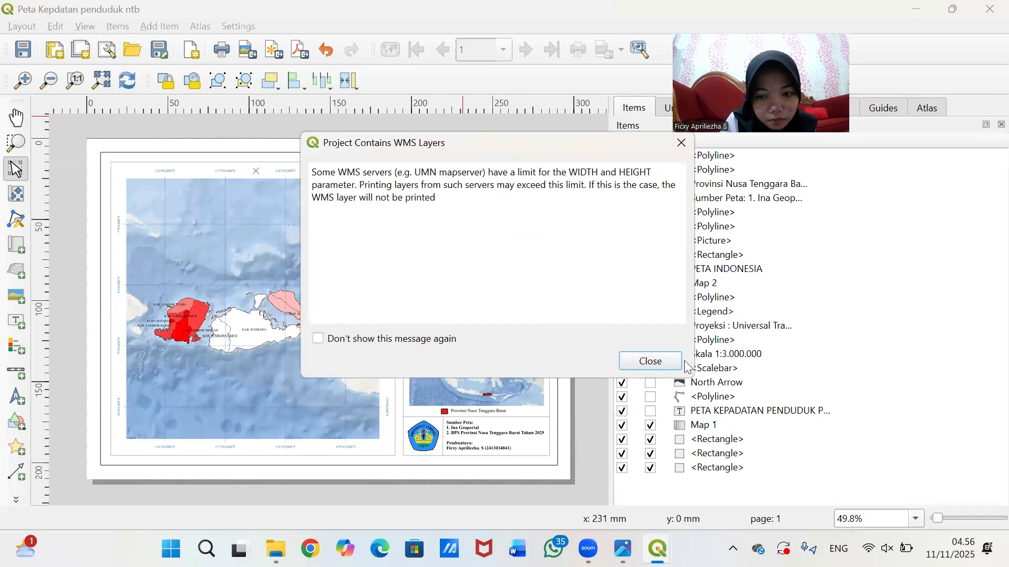
pyautogui.click(663, 362)
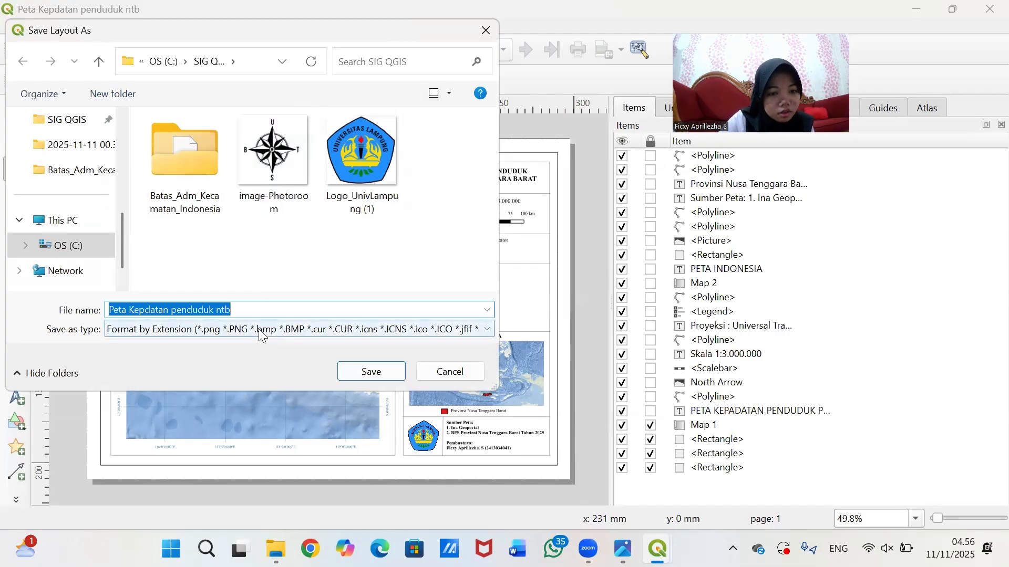
# - Save the export as JPG 'Peta Kepdatan penduduk ntb' in the SIG QGIS folder
pyautogui.click(398, 327)
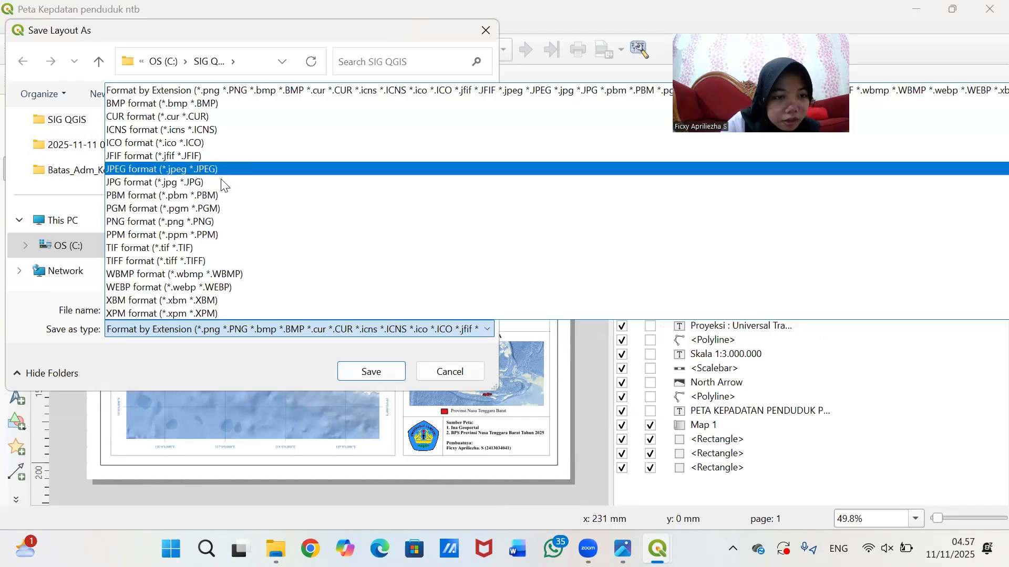
pyautogui.click(226, 169)
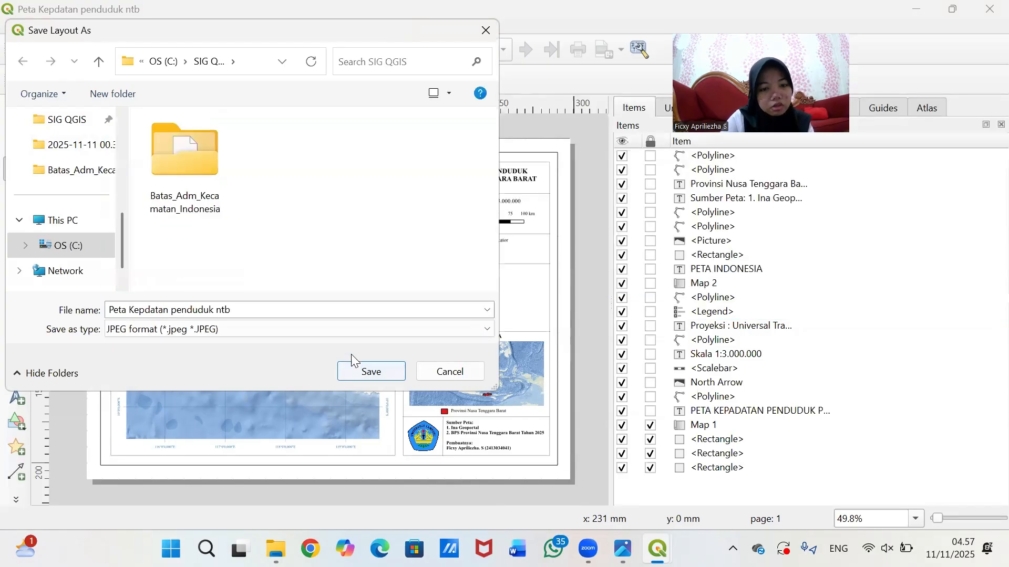
pyautogui.scroll(3, 40, 169)
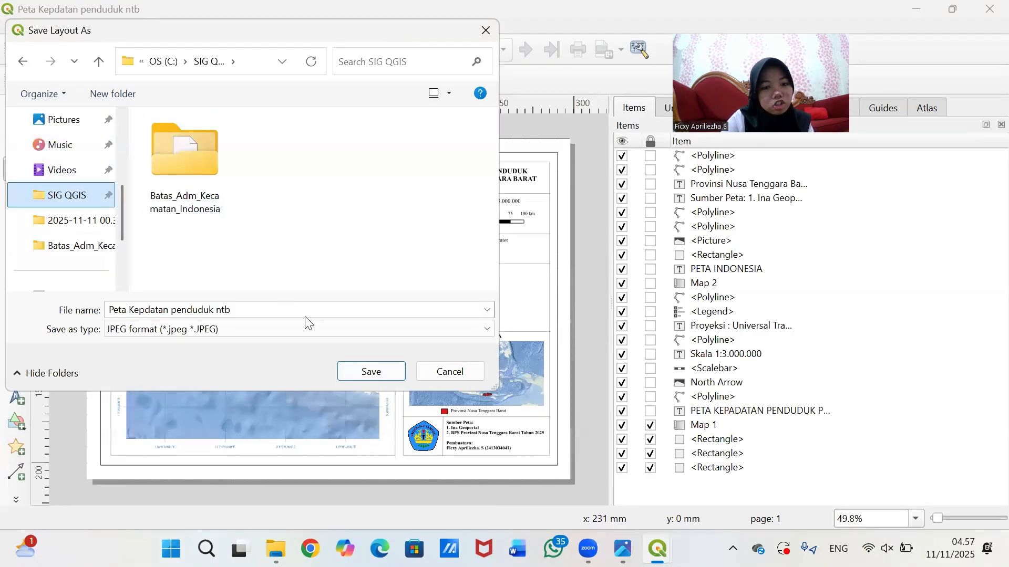
pyautogui.click(322, 329)
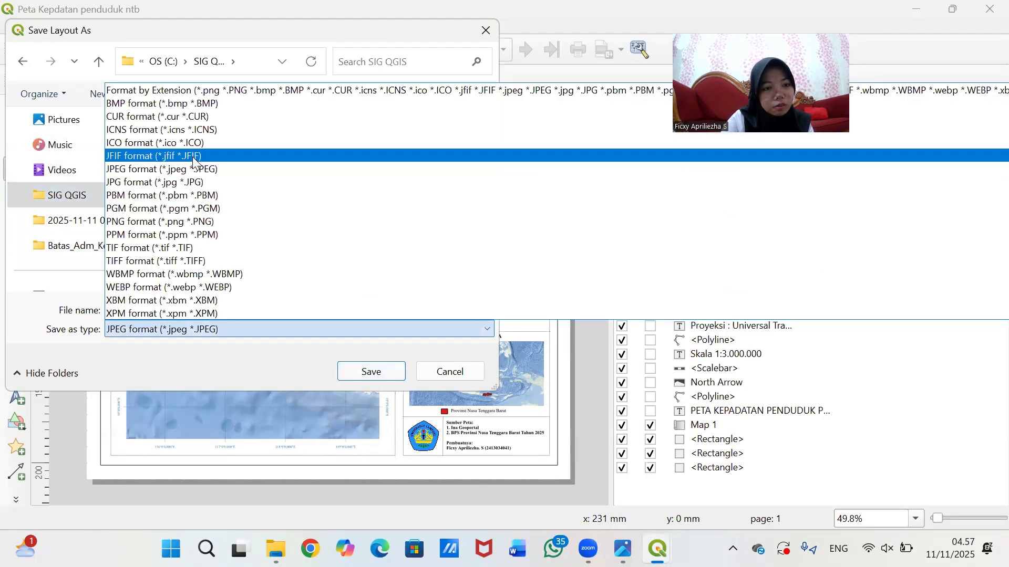
pyautogui.click(178, 182)
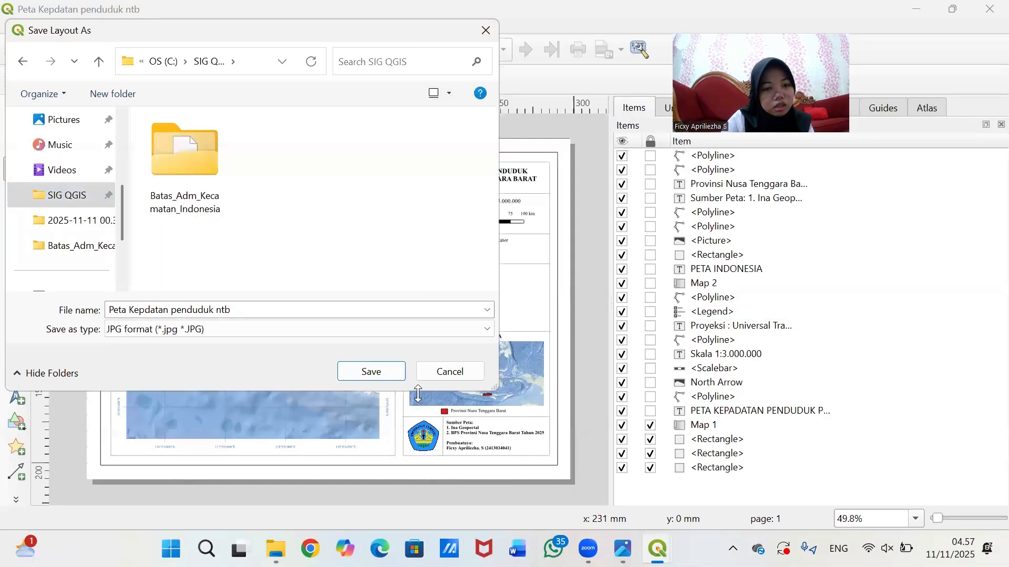
pyautogui.click(371, 371)
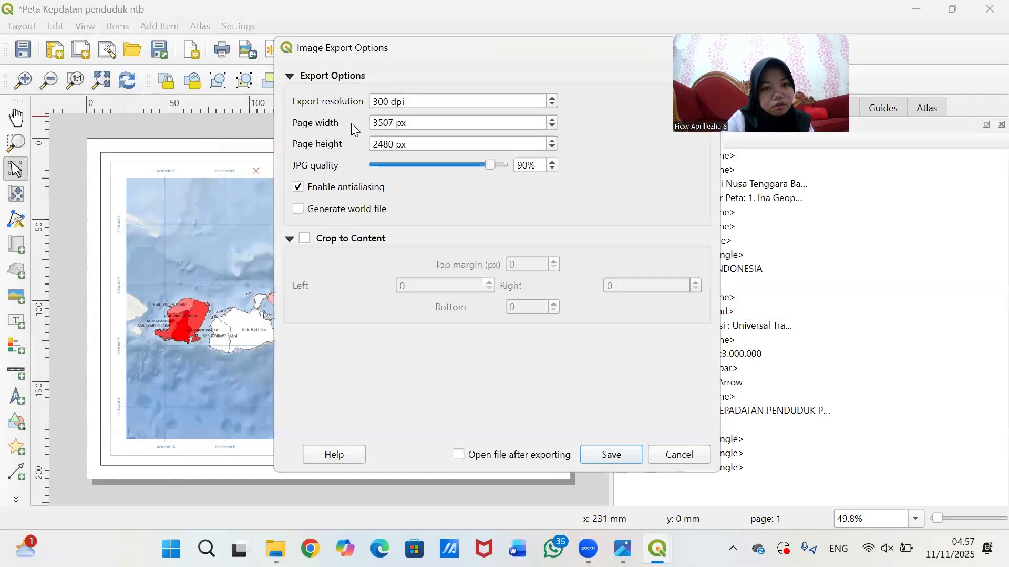
# - Export the layout at 400 dpi (4677 × 3307 px) as Peta Kepdatan penduduk ntb.jpg
pyautogui.click(555, 95)
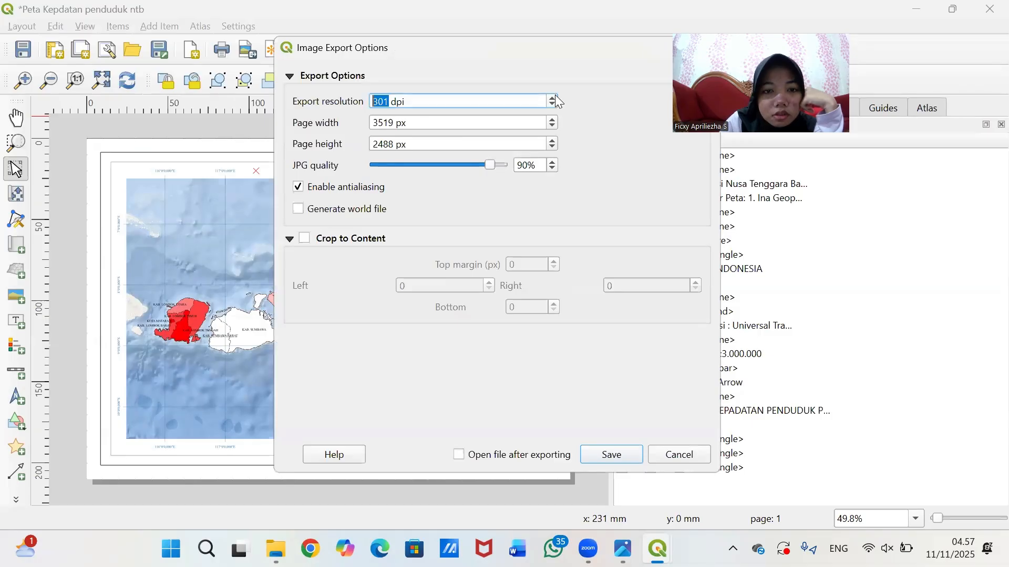
pyautogui.click(555, 96)
pyautogui.moveTo(392, 99)
pyautogui.mouseDown()
pyautogui.moveTo(354, 103)
pyautogui.moveTo(387, 104)
pyautogui.mouseUp()
pyautogui.click(391, 101)
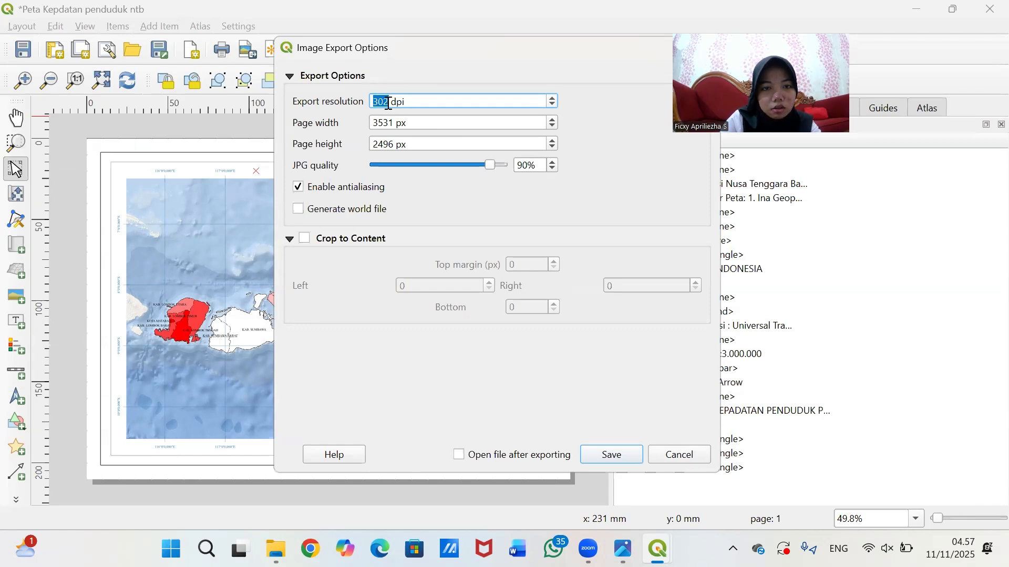
pyautogui.write('400')
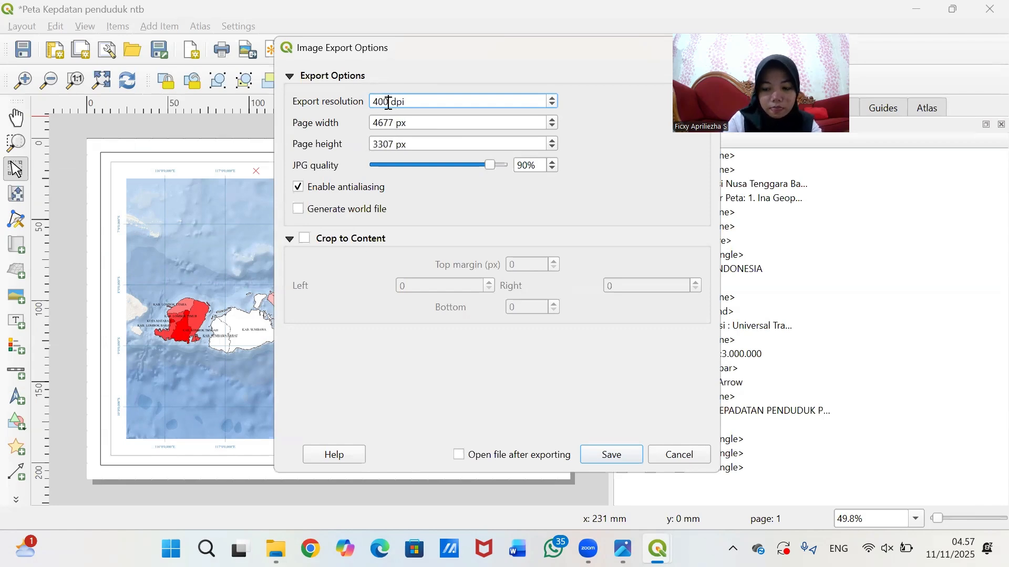
pyautogui.press('Return')
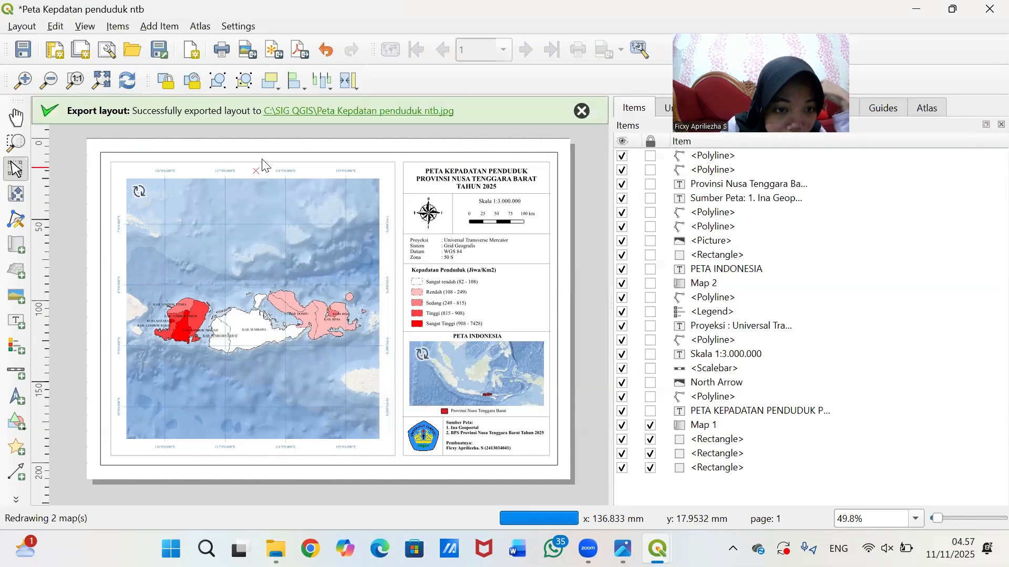
pyautogui.scroll(1, 494, 218)
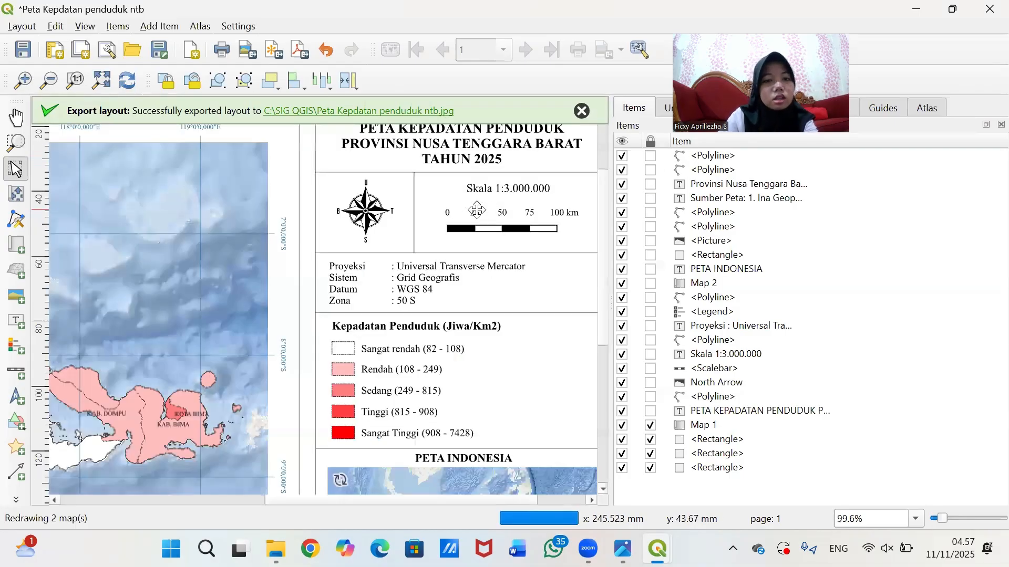
pyautogui.moveTo(495, 498); pyautogui.dragTo(312, 498)
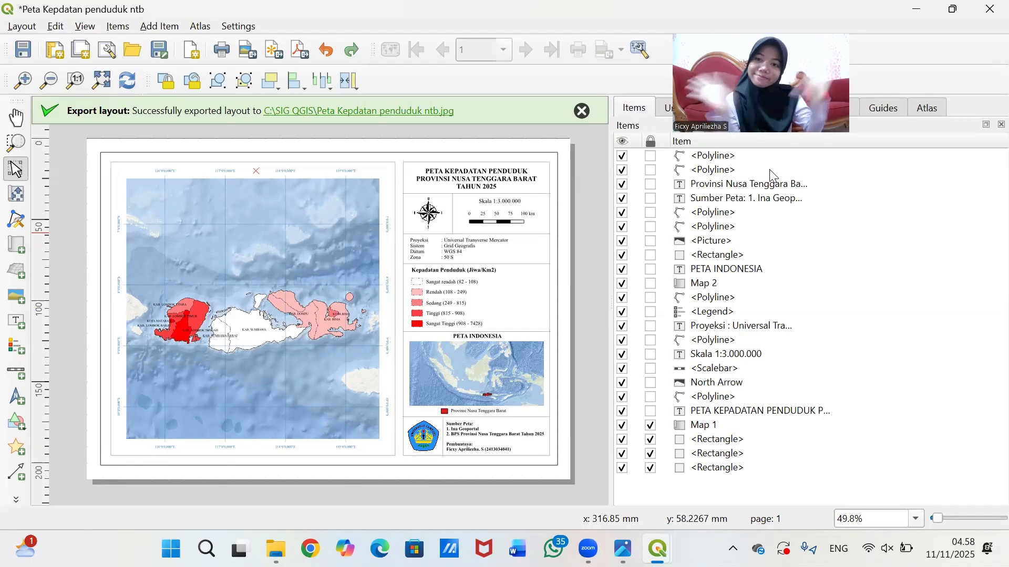
pyautogui.click(989, 9)
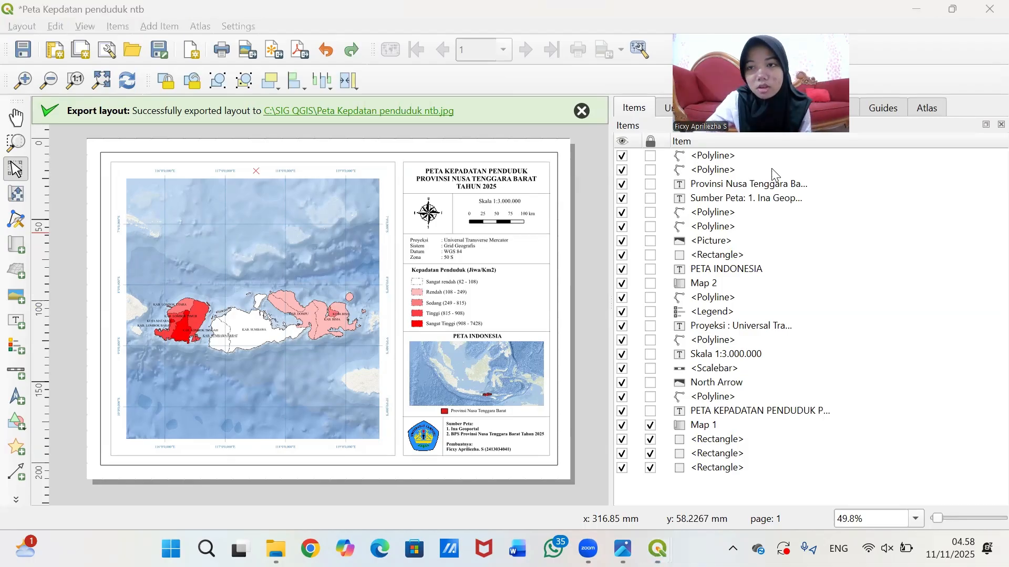